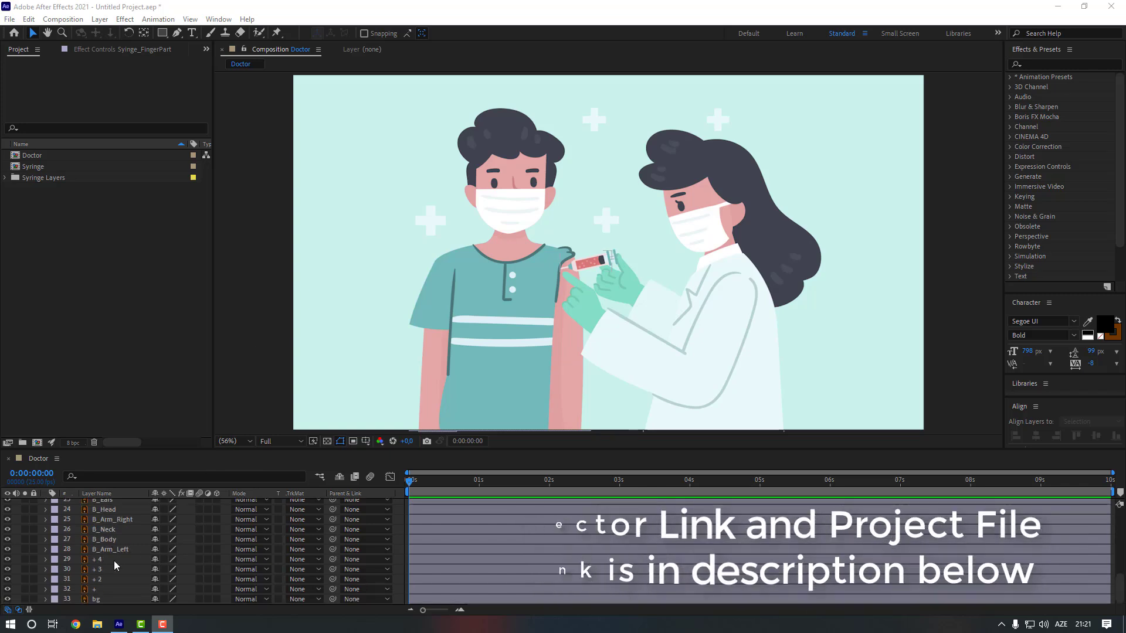
Lock the bg layer at the end of the Doctor composition's layer stack
scroll(112, 575, down, 6)
click(105, 599)
click(34, 599)
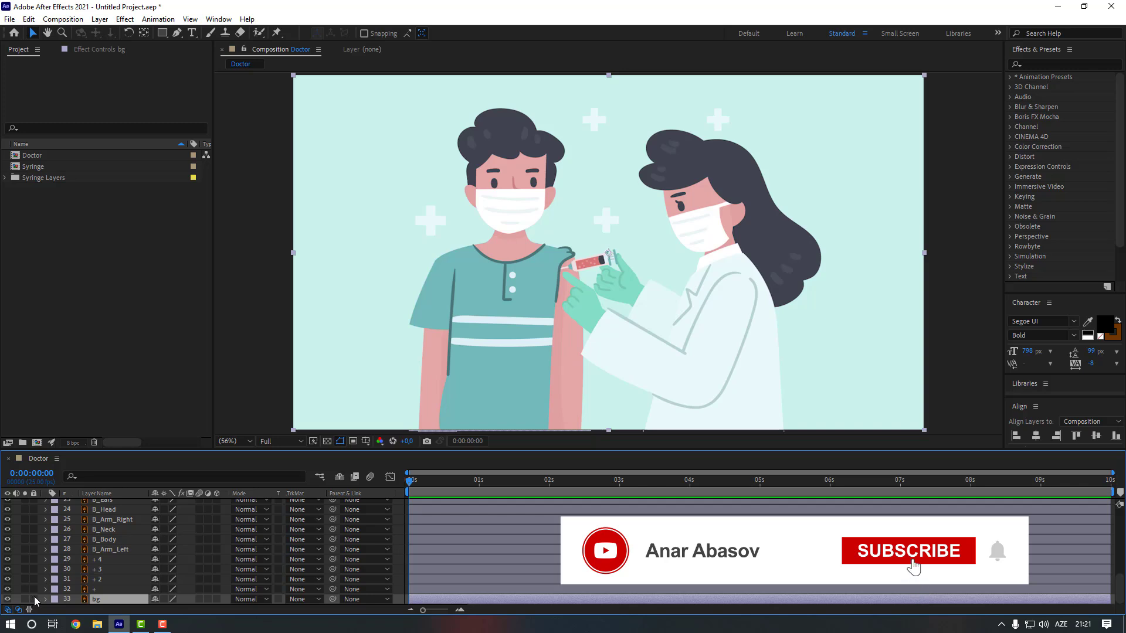
Apply the Wiggle - position preset to the four background plus-sign layers (+, + 2, + 3 and + 4)
click(108, 589)
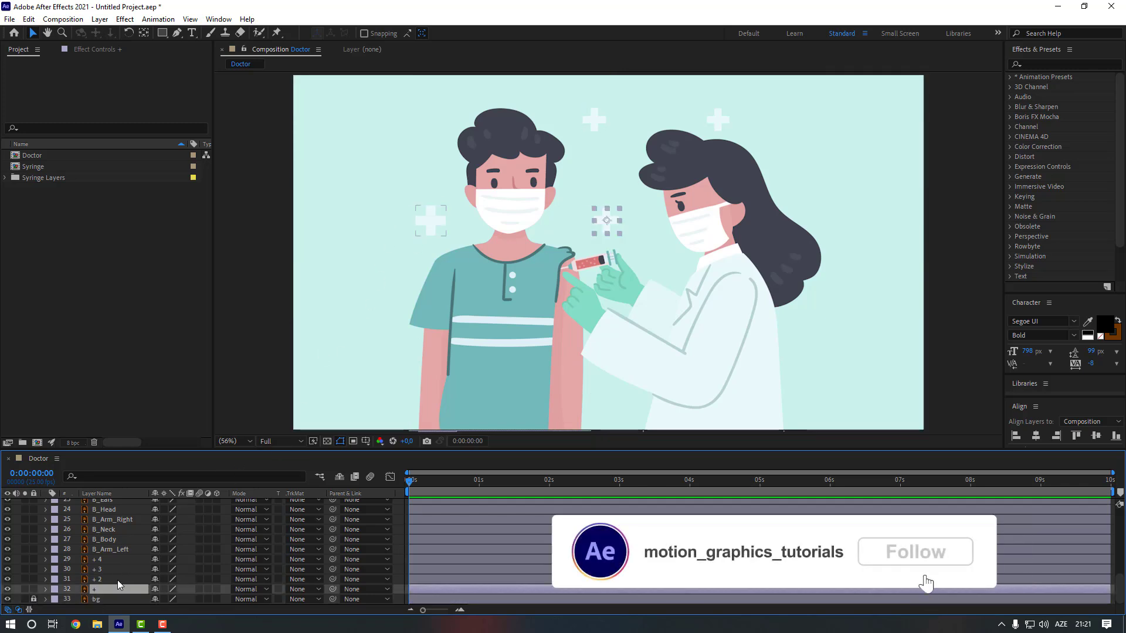
shift+click(114, 560)
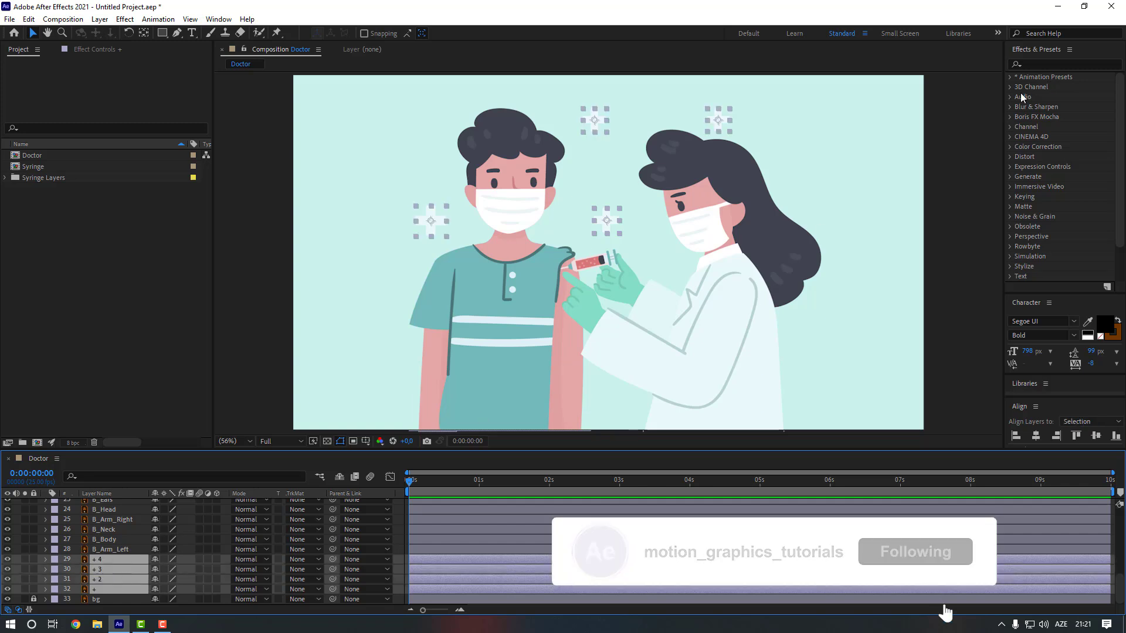
click(1048, 65)
key(alt+shift)
text(wiggle)
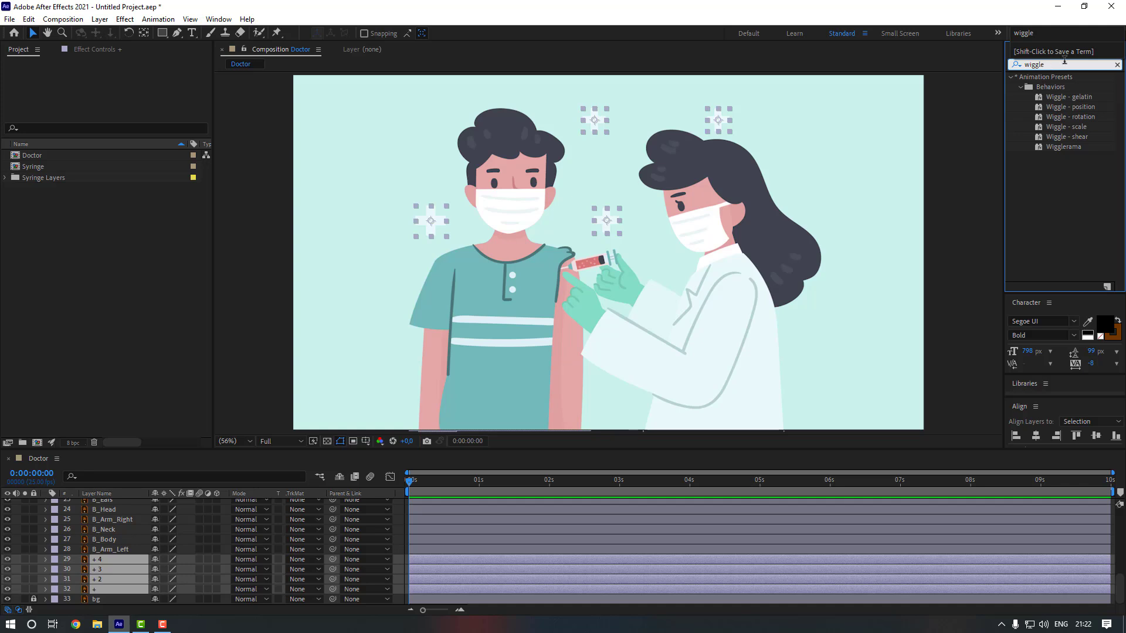
click(1076, 108)
double_click(1076, 107)
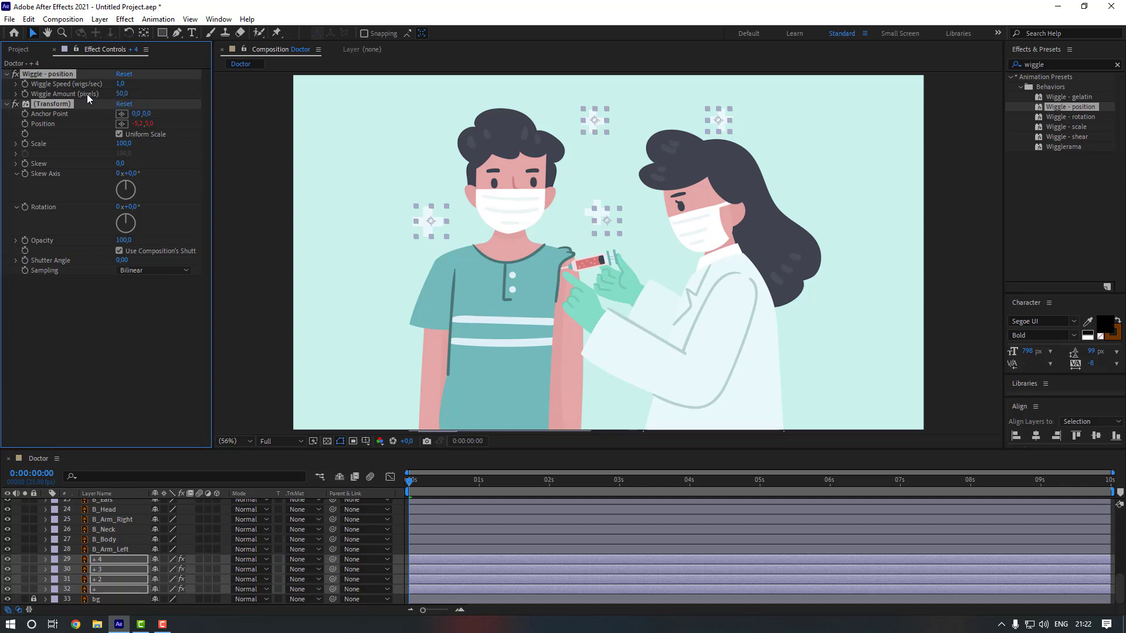
Set the Wiggle Amount of the plus-sign layers to 30 pixels and preview the animation
text(30)
key(Return)
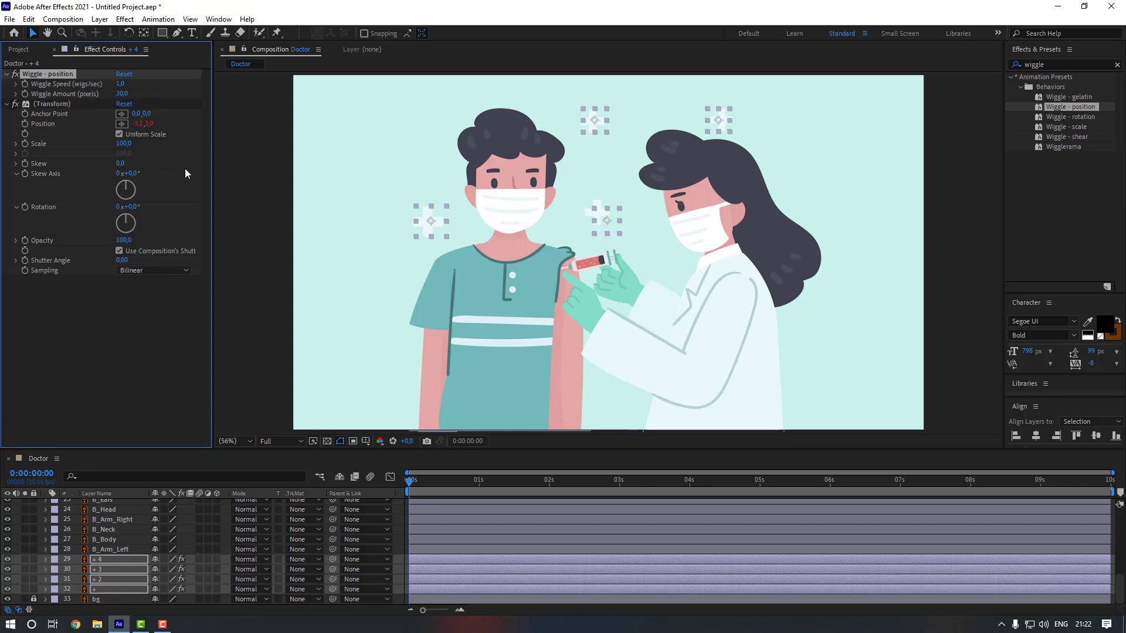
click(244, 372)
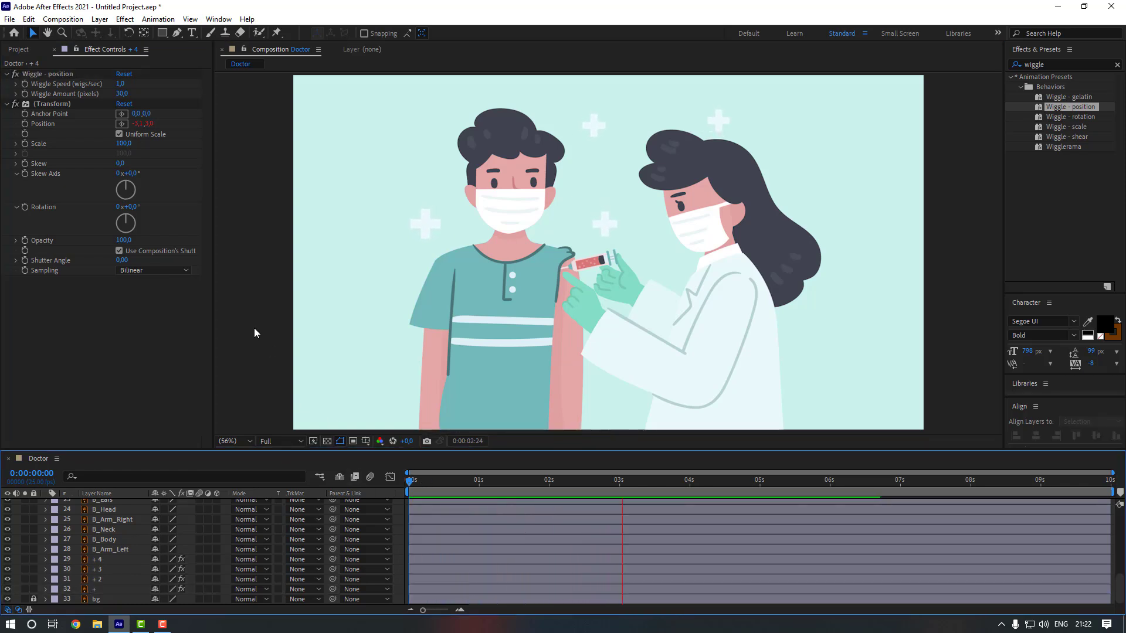
key(space)
Isolate the B_Arm_Left layer, move its anchor point up to the arm's upper end, and restore all layers
click(115, 550)
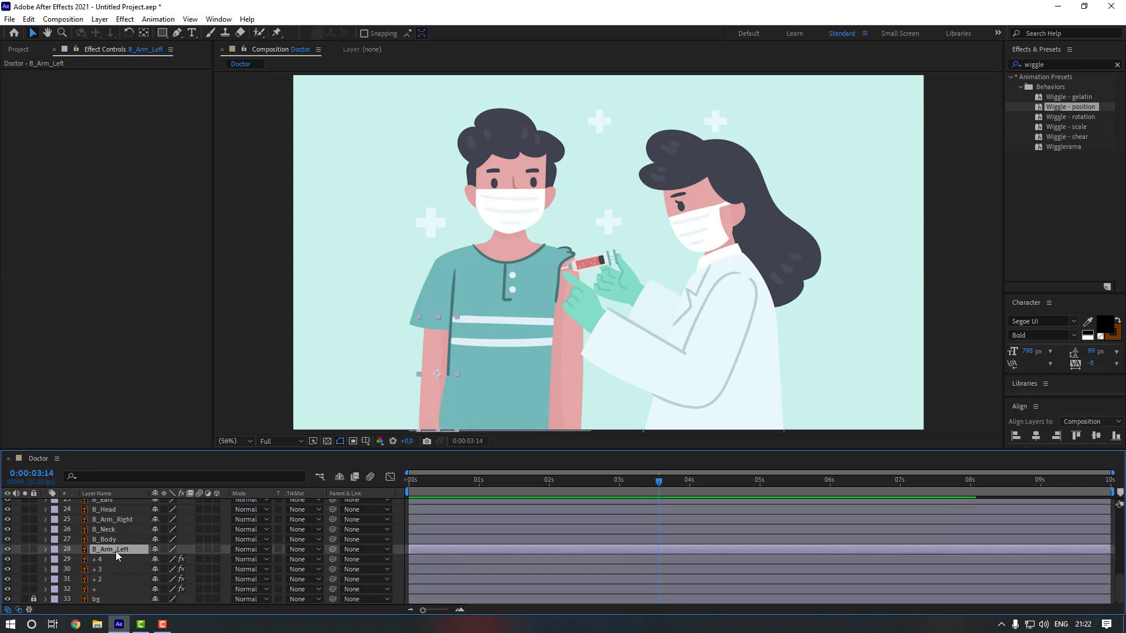
click(25, 550)
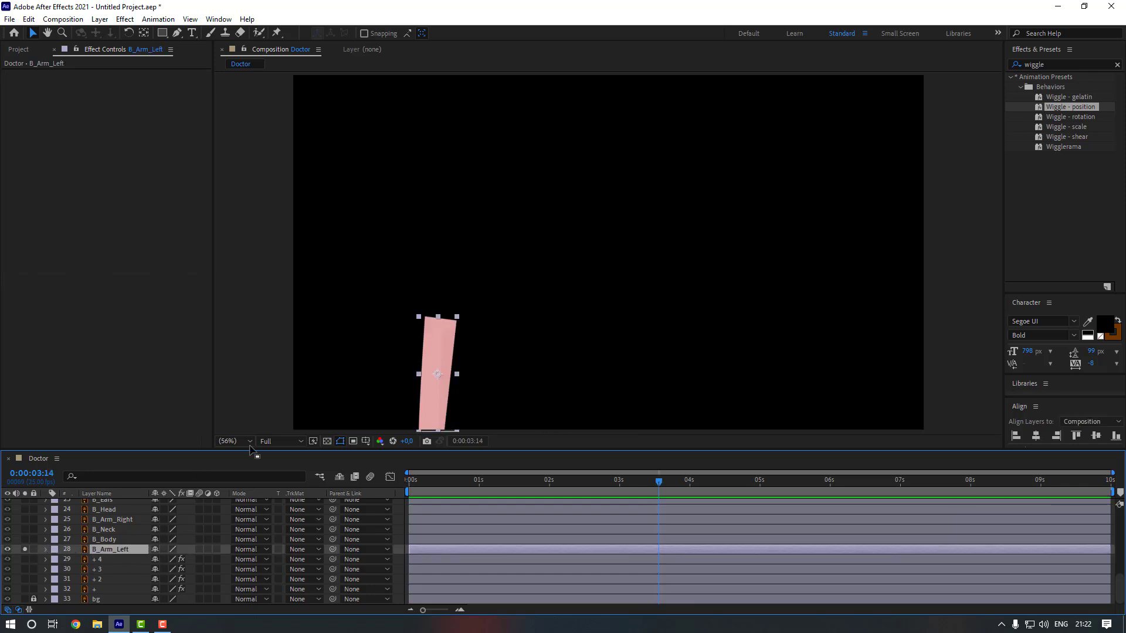
drag(493, 301, 507, 265)
click(143, 33)
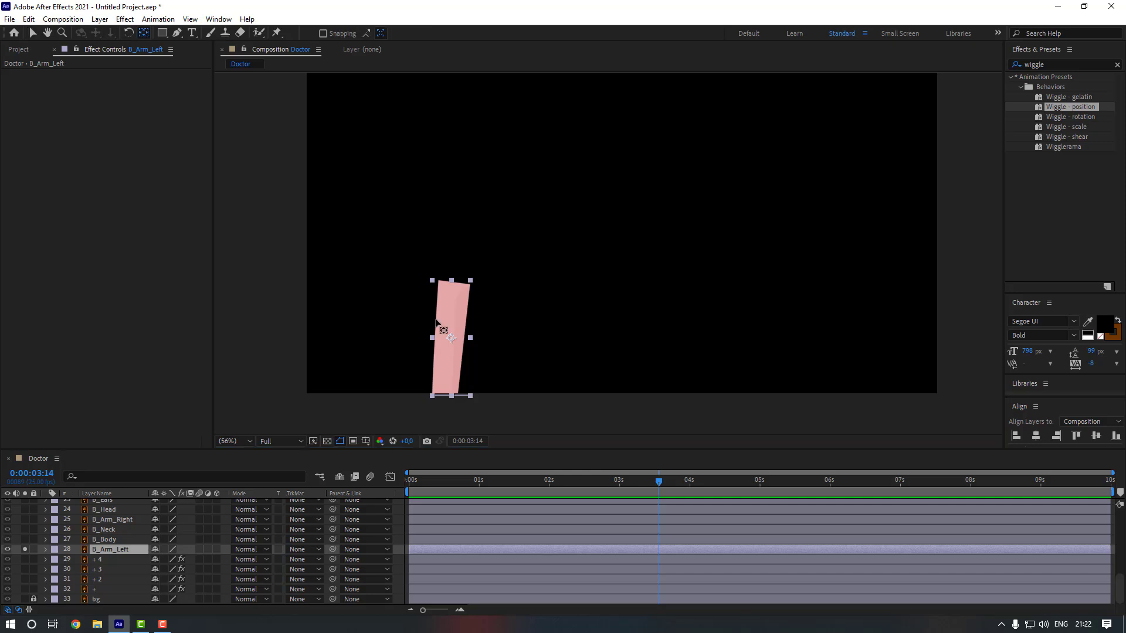
drag(448, 337, 453, 288)
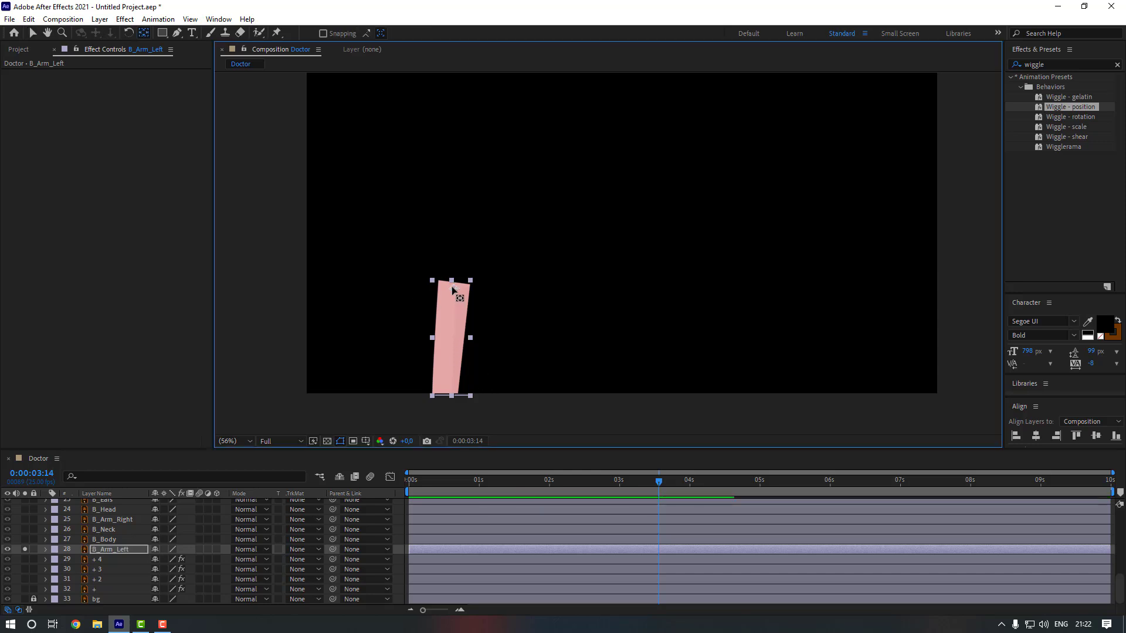
click(25, 550)
Isolate the B_Body layer, move its anchor point down to the shirt's bottom centre, and restore all layers
click(115, 540)
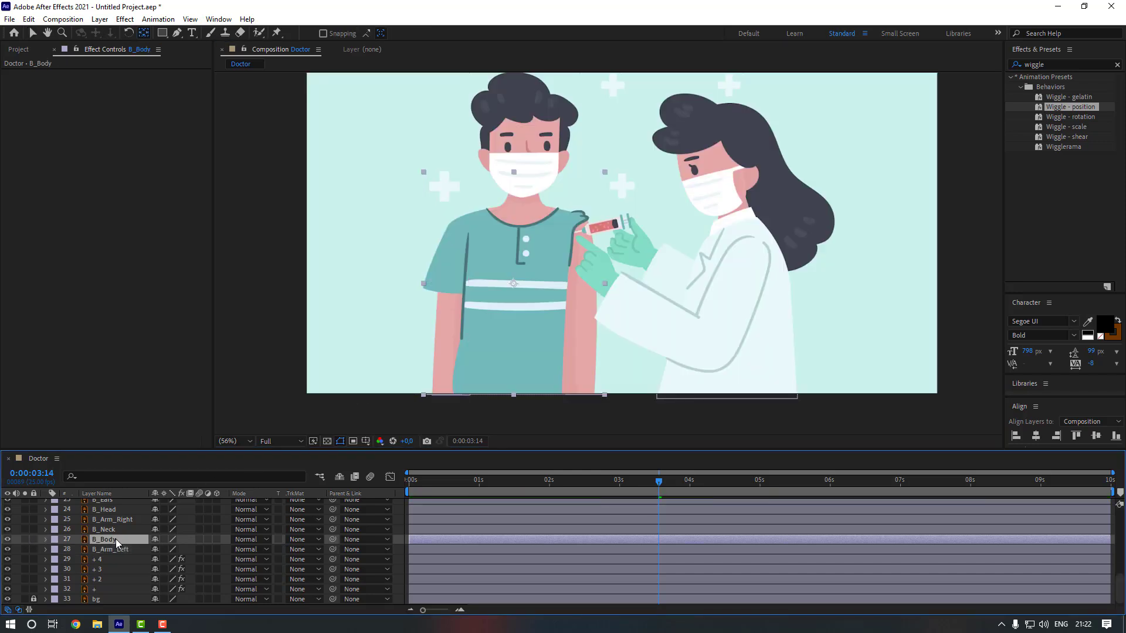
click(25, 539)
drag(513, 287, 524, 390)
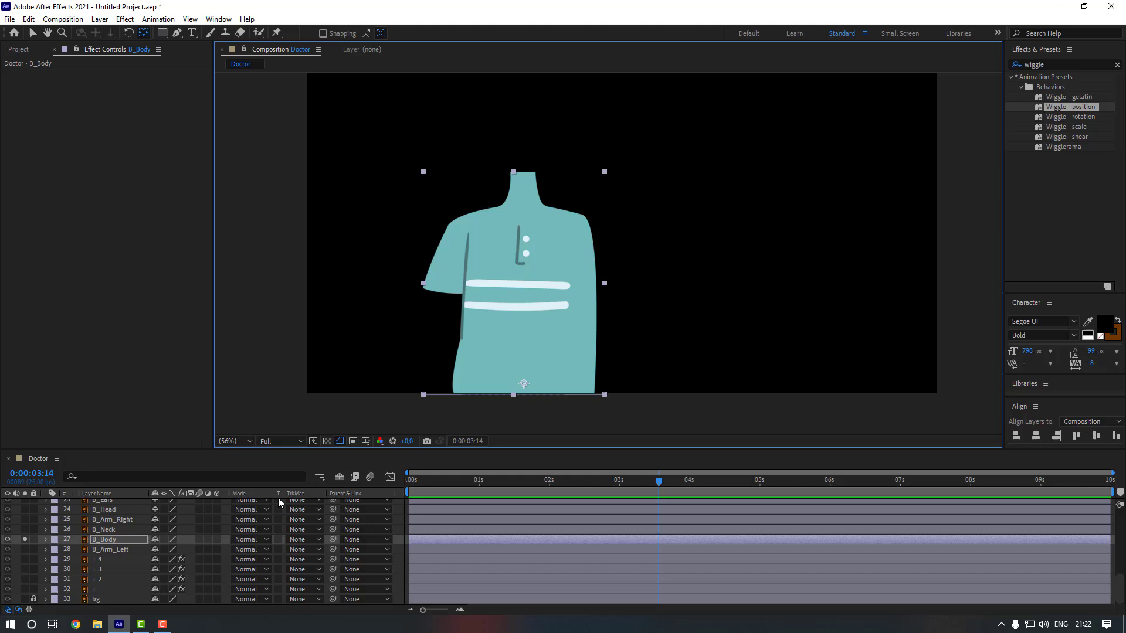
key(v)
click(25, 540)
Parent the B_Arm_Left and B_Neck layers to B_Body
click(111, 549)
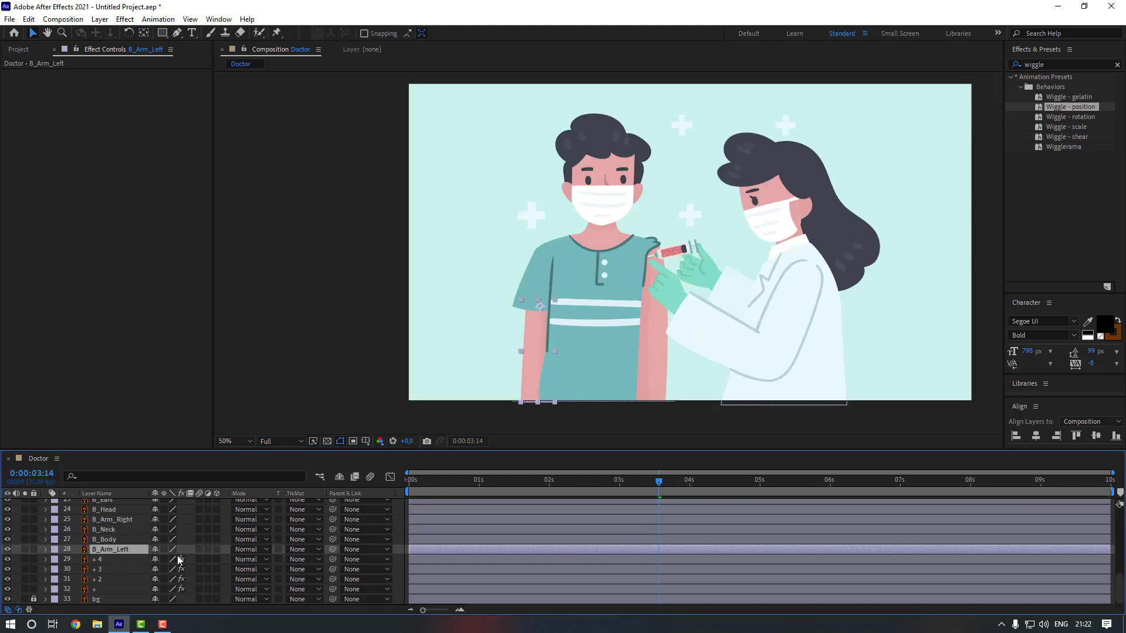
drag(333, 550, 117, 539)
click(115, 529)
drag(332, 530, 125, 540)
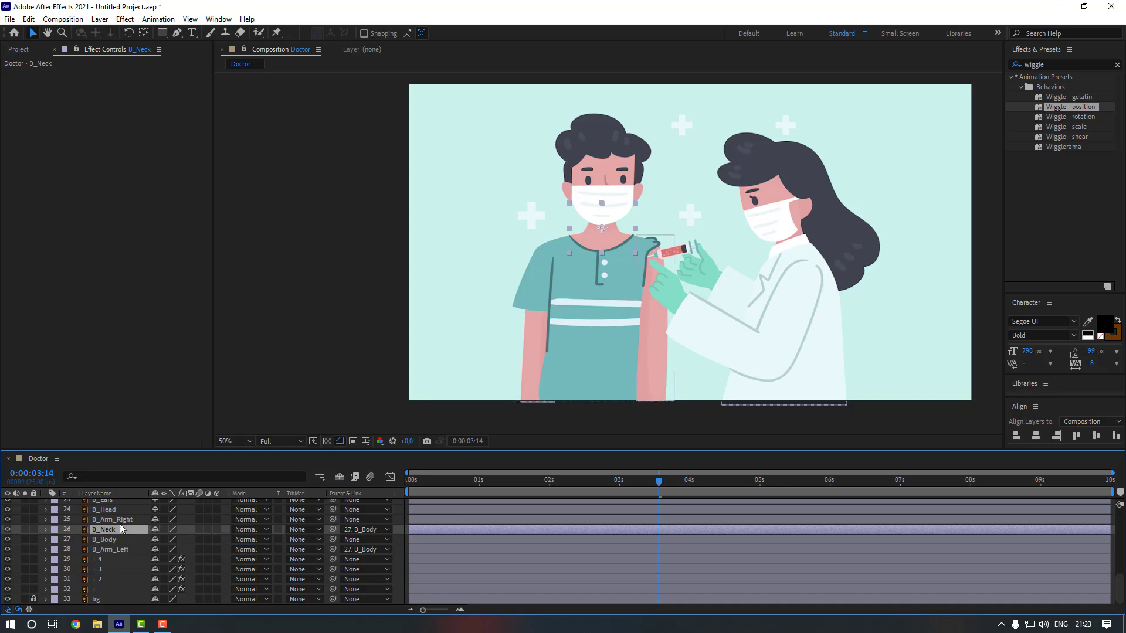
Isolate the B_Arm_Right layer, move its anchor point up to the shoulder just below the sleeve, and restore all layers
click(114, 520)
click(25, 520)
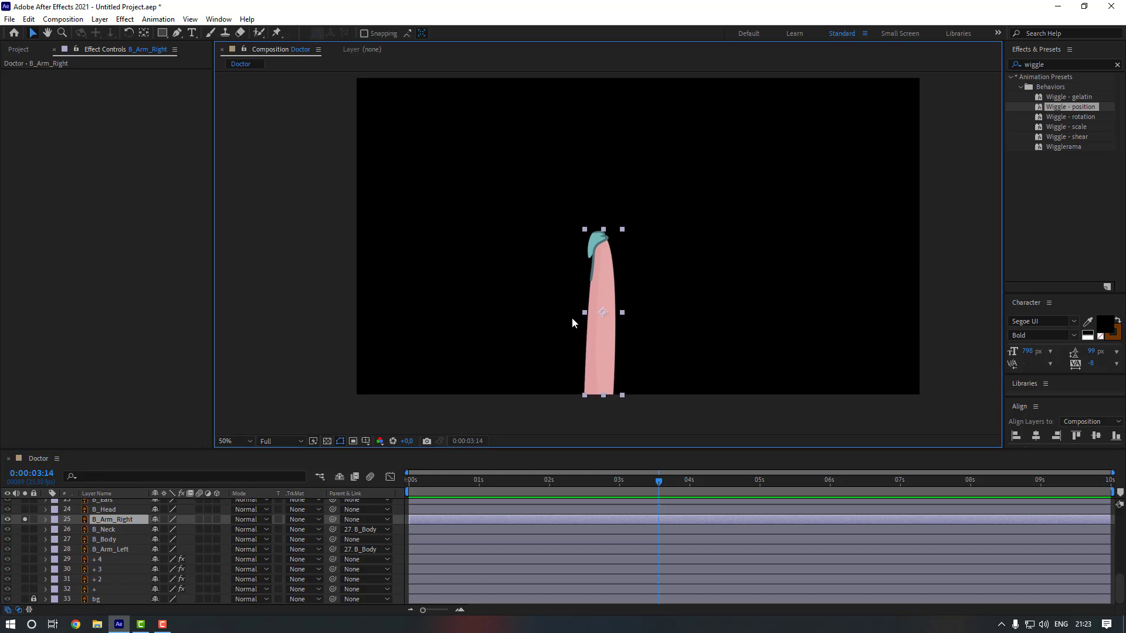
key(y)
drag(603, 313, 604, 247)
key(v)
click(25, 519)
scroll(132, 547, up, 1)
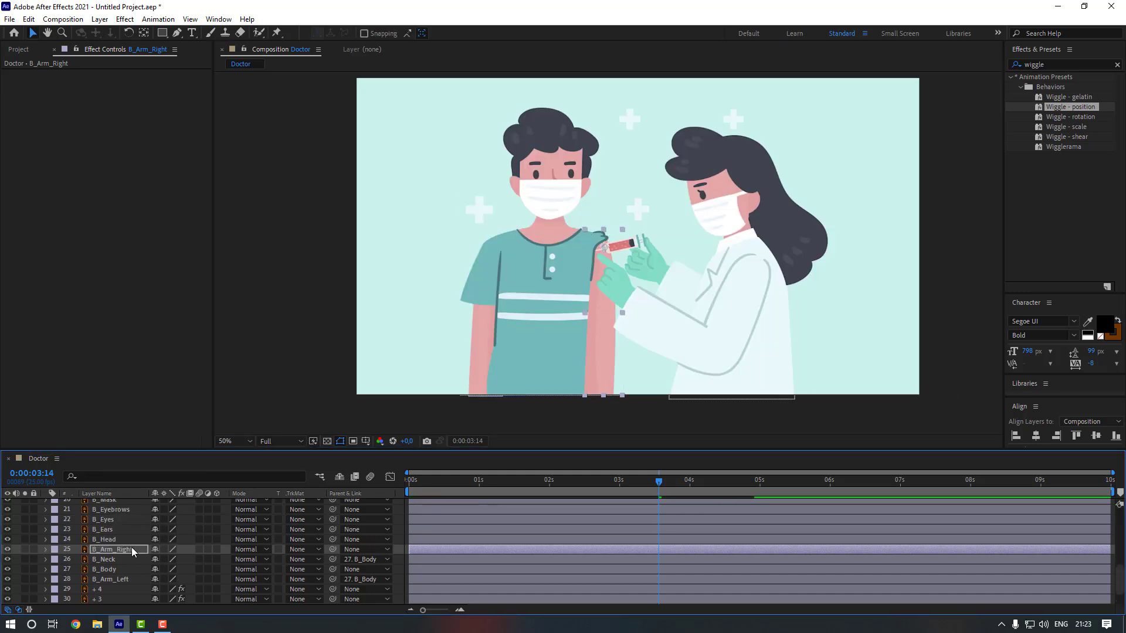
Move the B_Head layer's anchor point down to the chin while isolated, and parent B_Head to B_Neck
click(113, 539)
click(25, 540)
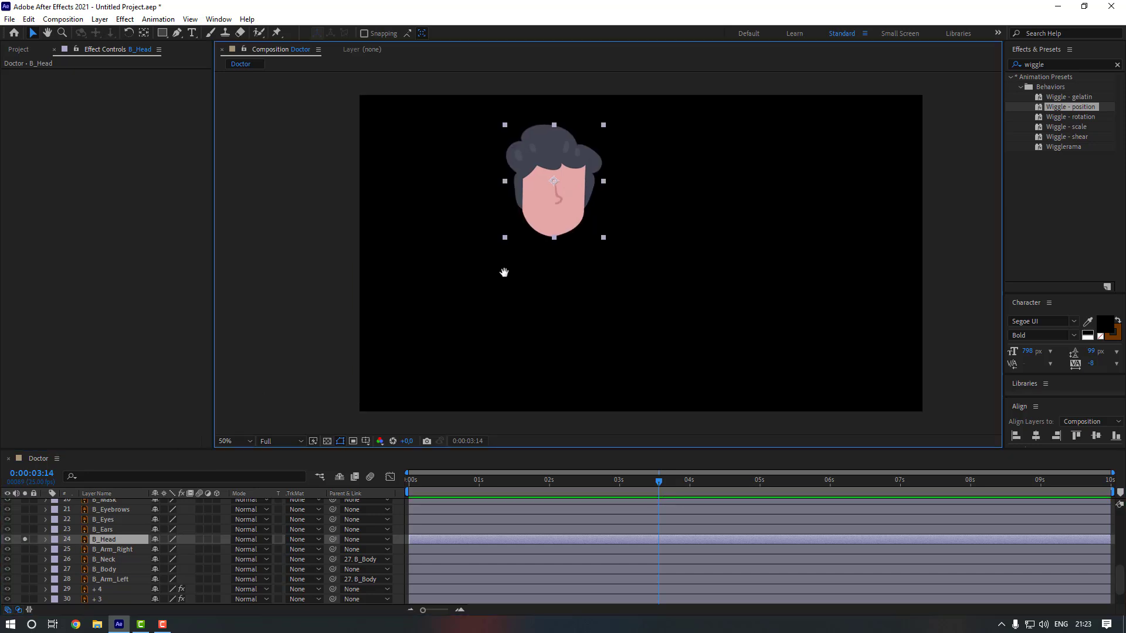
scroll(539, 270, up, 2)
key(y)
drag(499, 163, 501, 271)
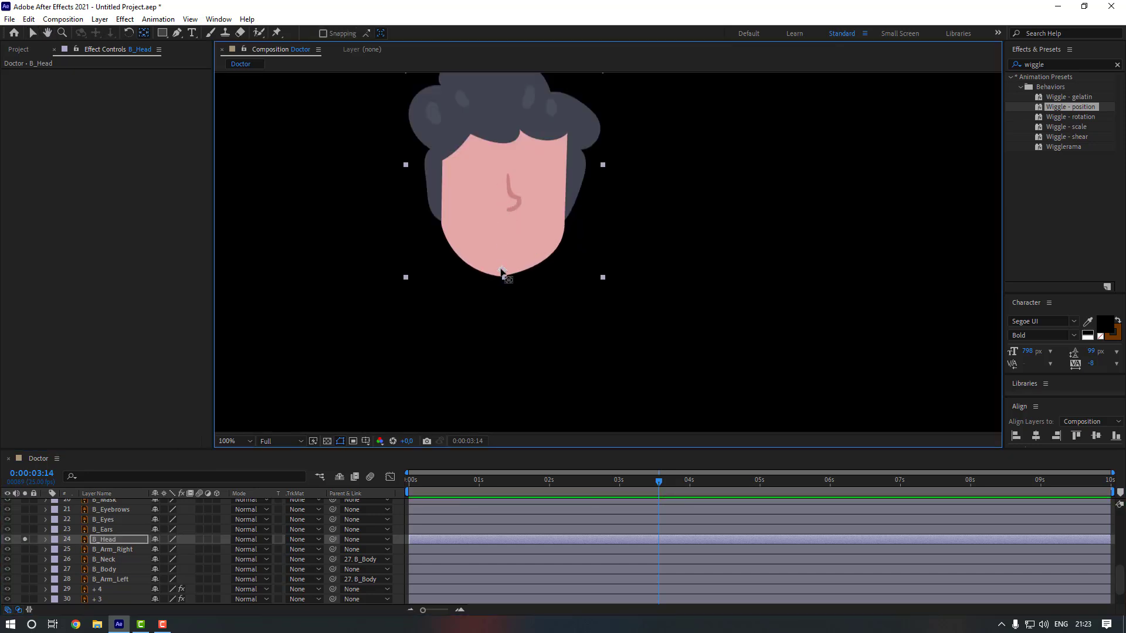
click(25, 540)
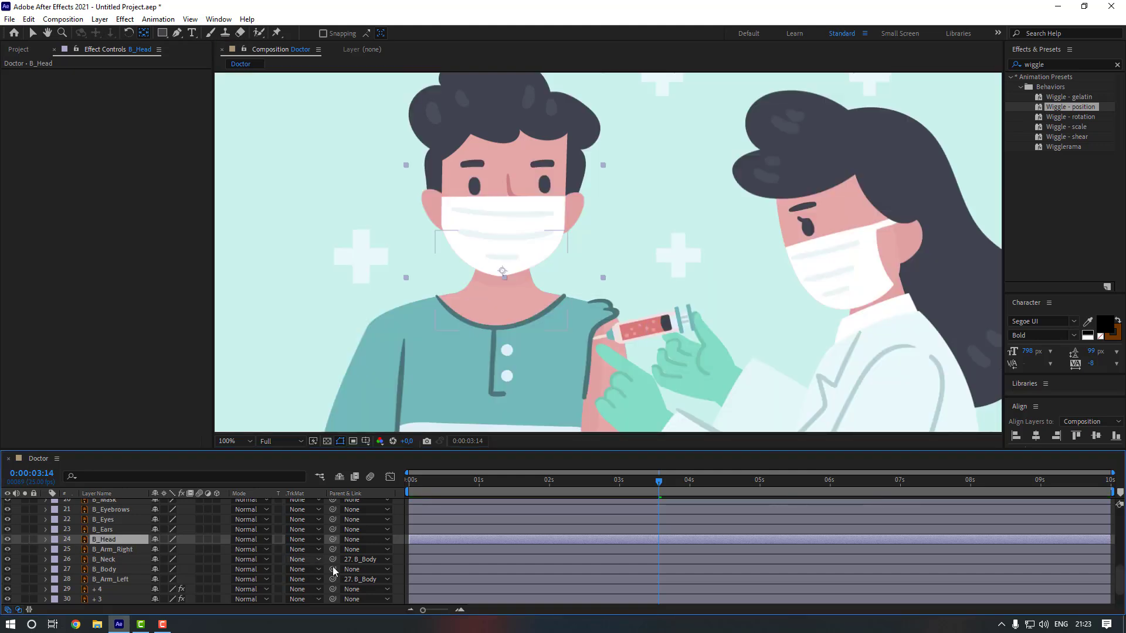
drag(247, 551, 114, 560)
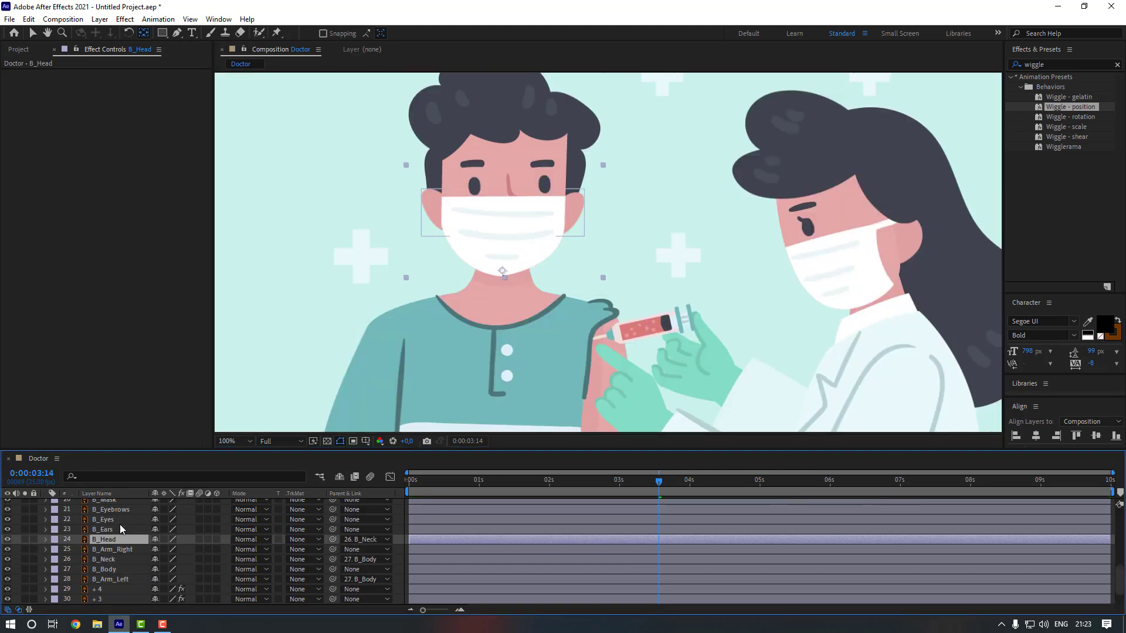
Parent the B_Ears, B_Eyes, B_Eyebrows and B_Mask layers to B_Head
click(116, 530)
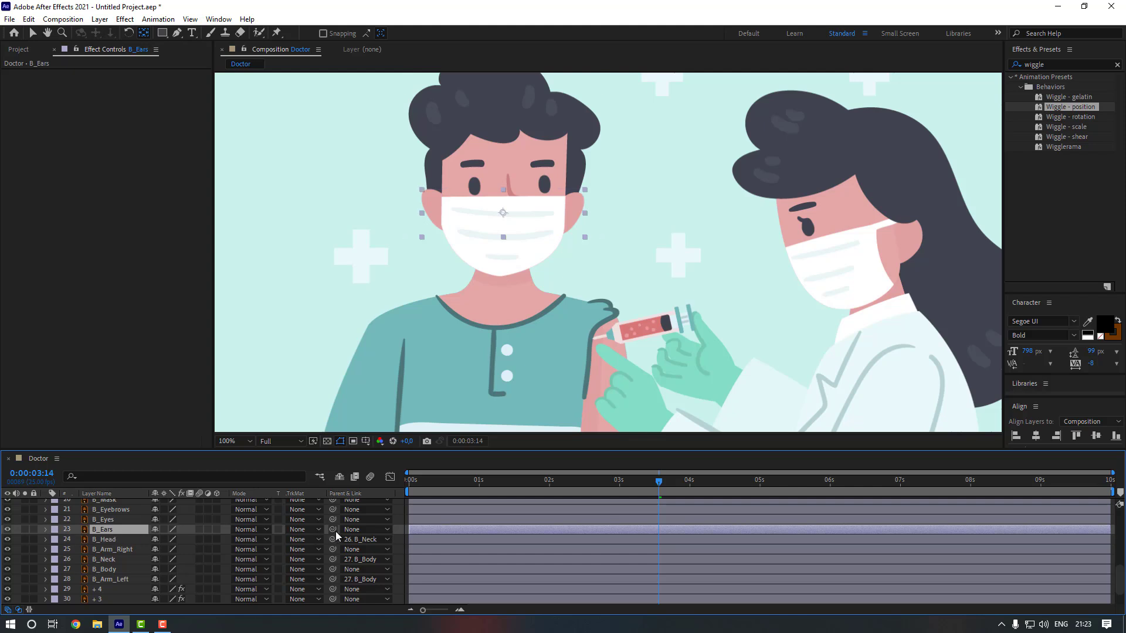
drag(333, 529, 113, 537)
click(115, 520)
scroll(118, 527, up, 1)
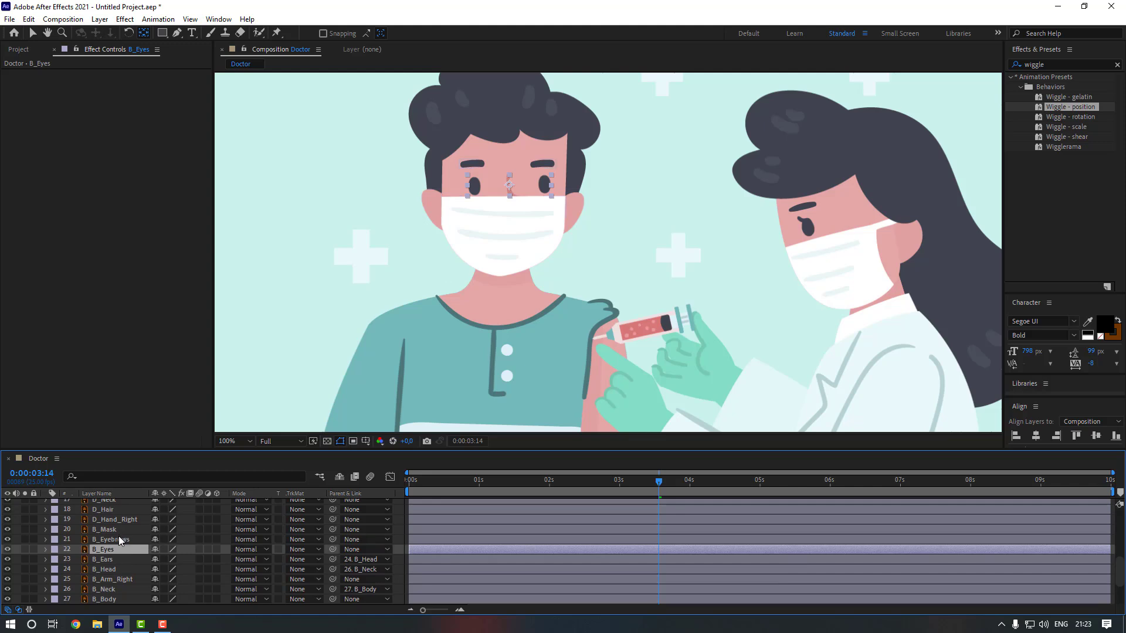
ctrl+click(118, 537)
ctrl+click(114, 530)
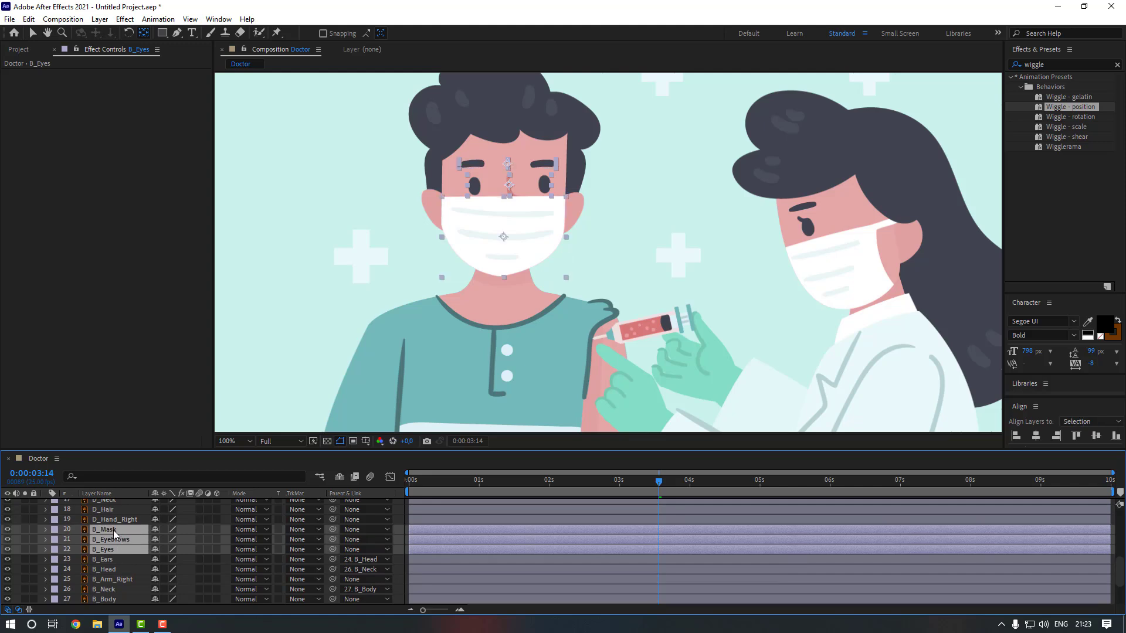
drag(332, 550, 166, 580)
Test the rotation of the B_Head layer with its parented face parts, and undo it
click(122, 568)
key(comma)
key(comma)
key(r)
key(ctrl+z)
key(space)
drag(314, 326, 299, 299)
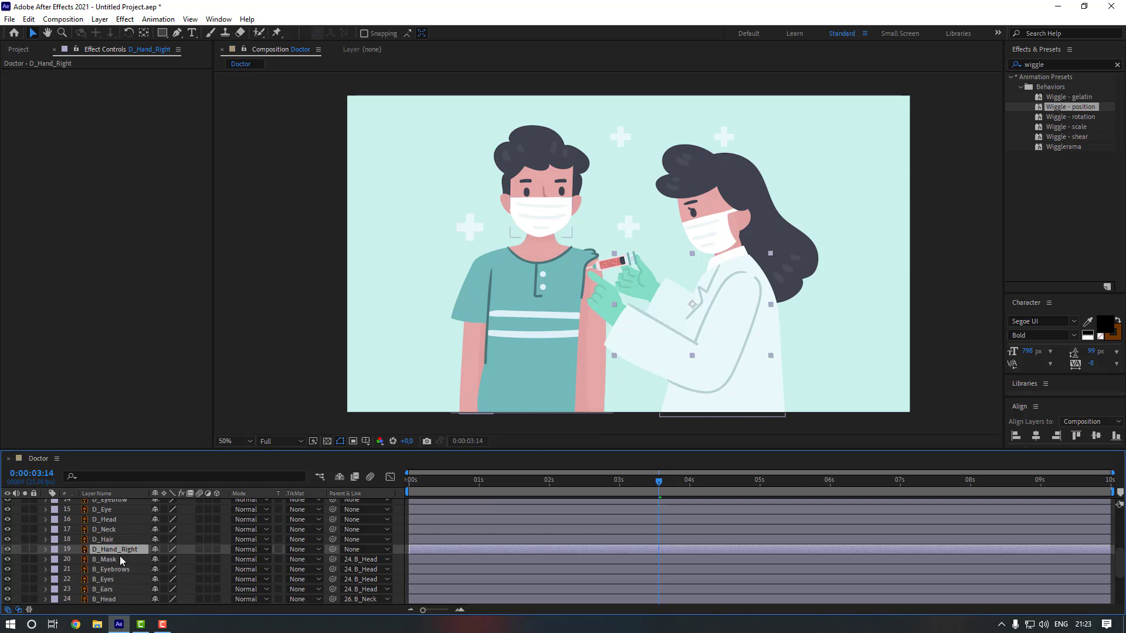
Parent the D_Hand_Right layer to D_Body and move its anchor point to the doctor's shoulder
scroll(131, 554, up, 3)
drag(332, 550, 124, 543)
scroll(93, 571, down, 2)
click(25, 570)
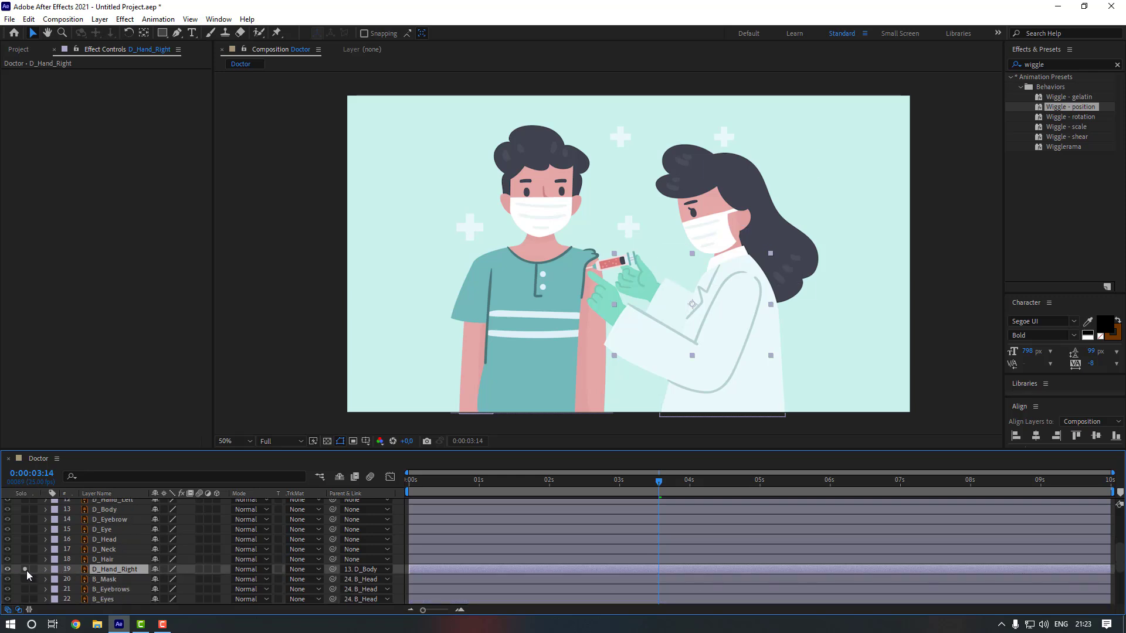
drag(641, 294, 682, 277)
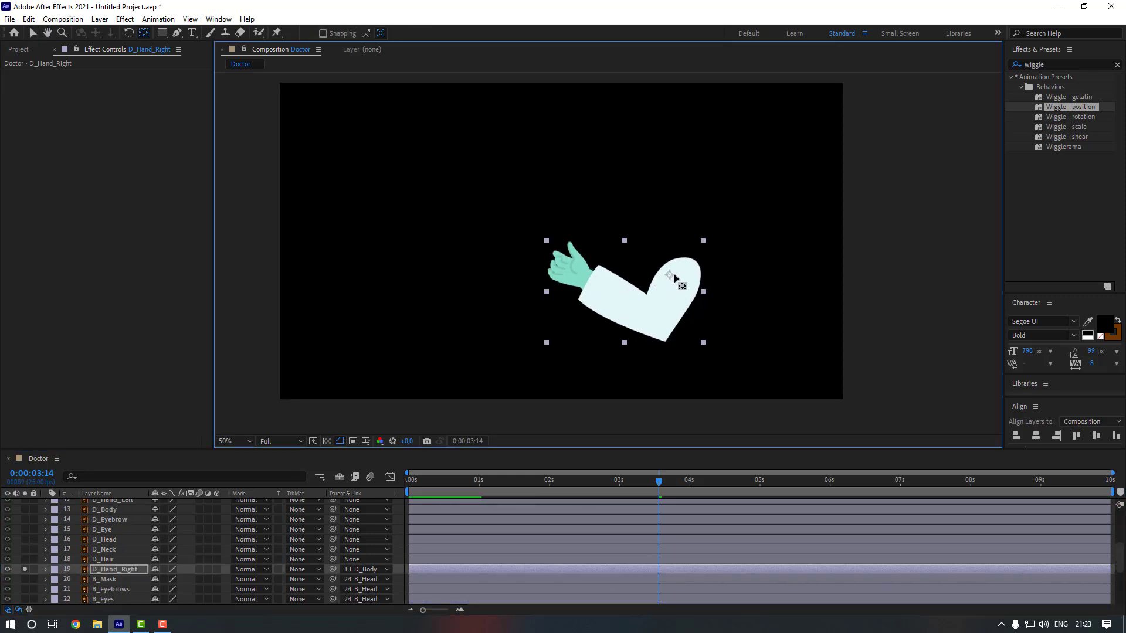
click(25, 569)
Parent the D_Hair layer to D_Head and move its anchor point onto the doctor's face near the eyebrow
click(104, 560)
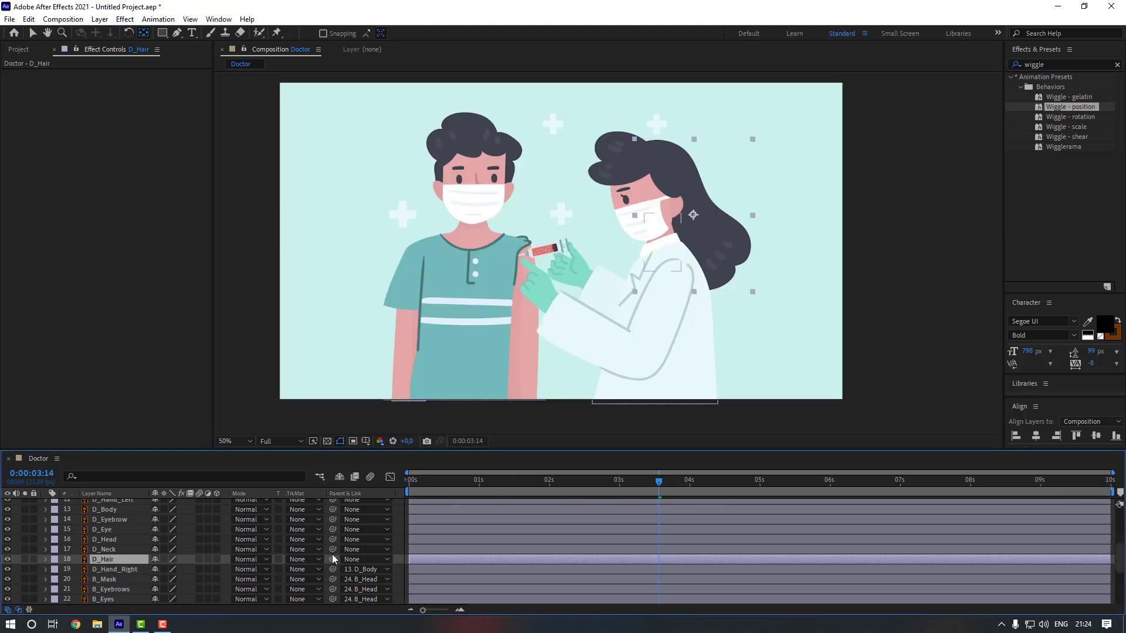
drag(333, 559, 117, 540)
click(25, 559)
drag(693, 215, 618, 186)
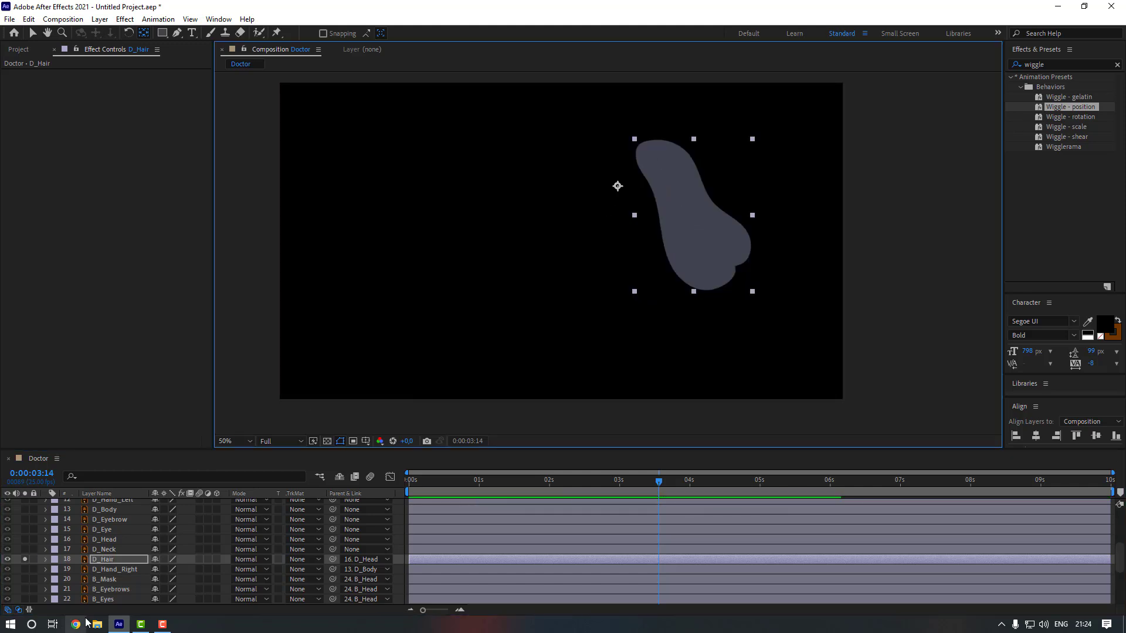
click(25, 559)
Parent the D_Neck layer to D_Body and the D_Head layer to D_Neck
click(111, 550)
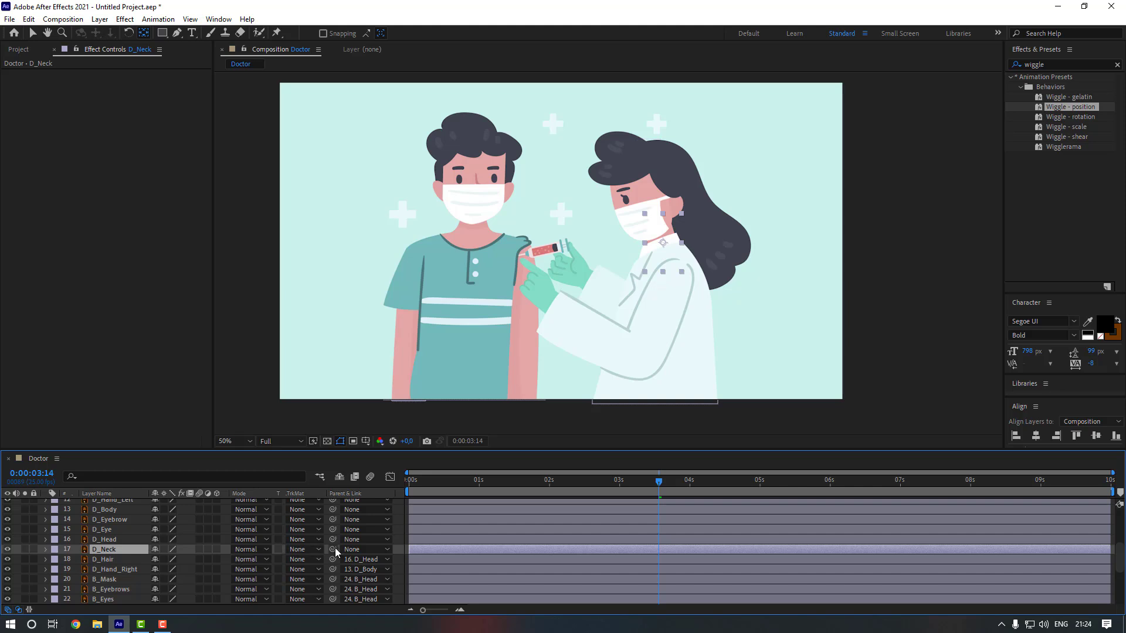
drag(334, 550, 124, 512)
click(120, 539)
drag(333, 540, 107, 549)
Isolate the D_Head layer, move its anchor point down to the lower part of the mask, and restore all layers
click(25, 540)
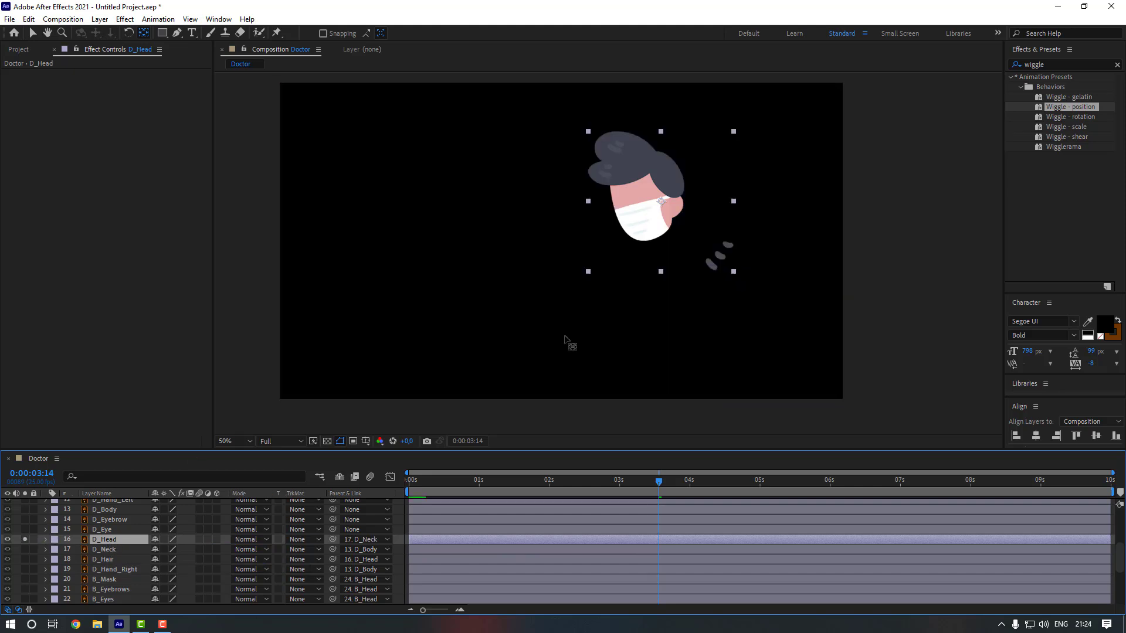
scroll(648, 287, up, 2)
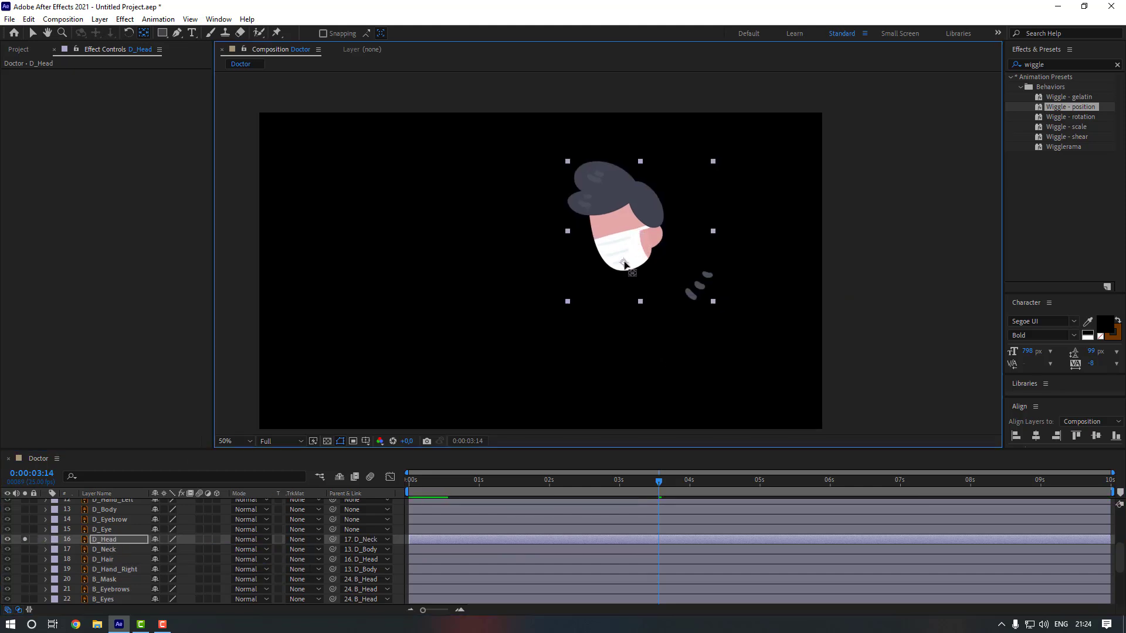
click(25, 540)
Parent the D_Eye and D_Eyebrow layers to D_Head
click(196, 530)
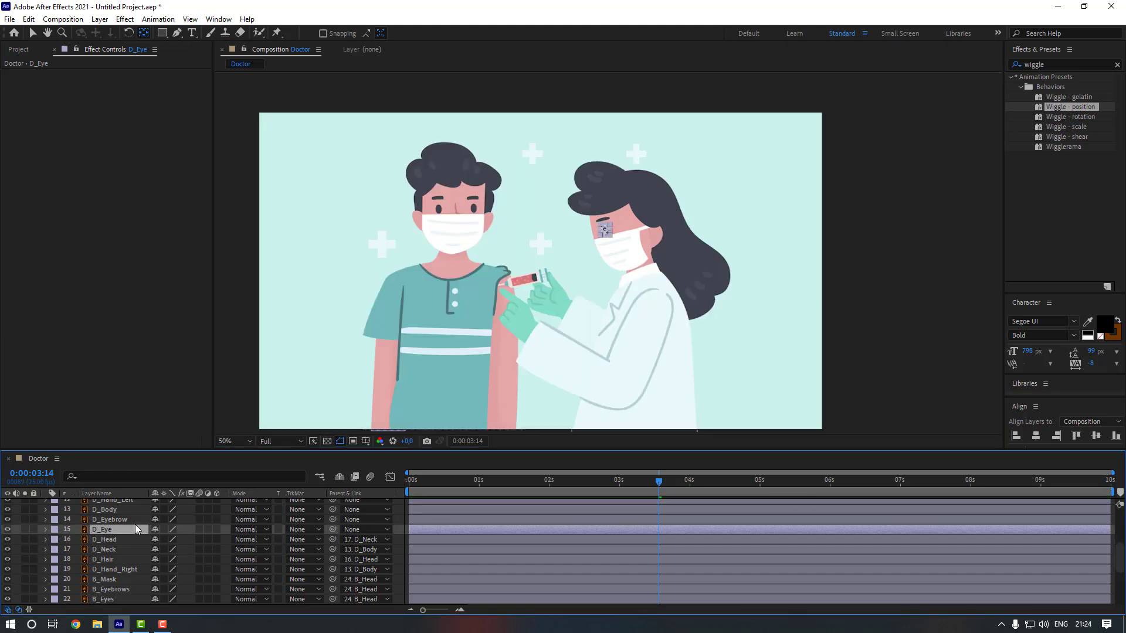
ctrl+click(120, 520)
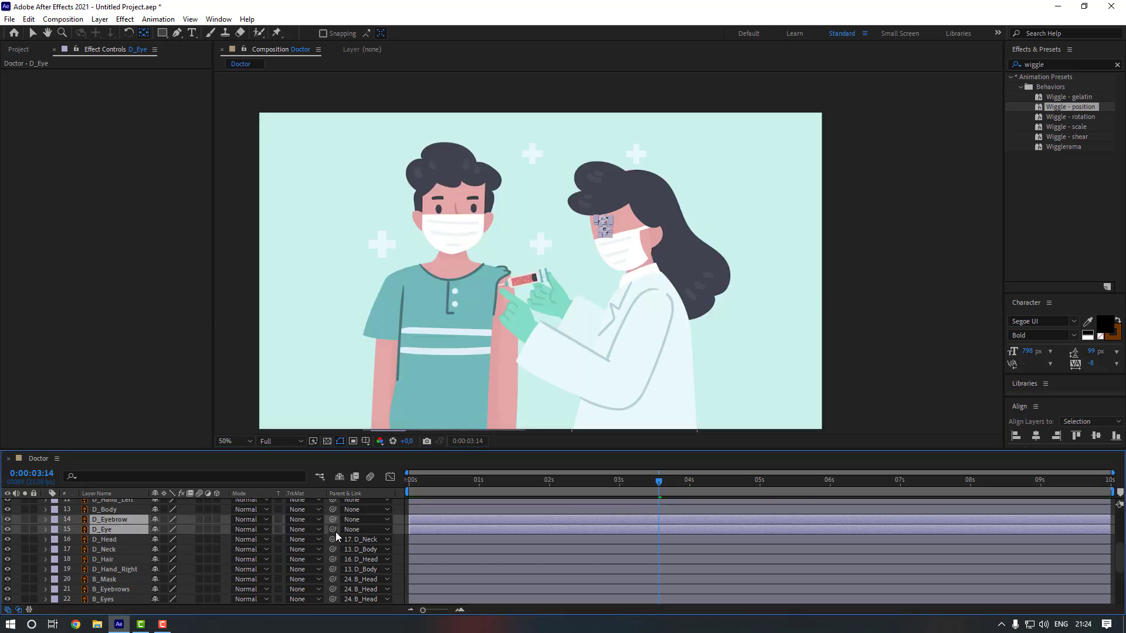
drag(332, 530, 120, 540)
Isolate the D_Body layer, move its anchor point to the bottom centre of the coat, and restore all layers
scroll(118, 543, up, 1)
click(118, 543)
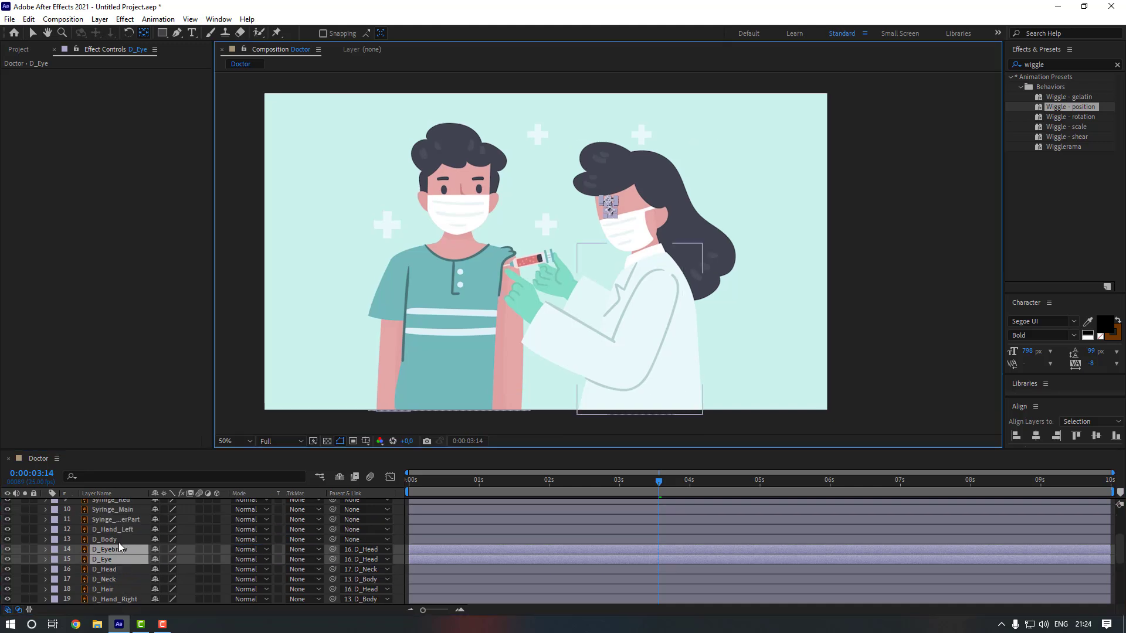
click(25, 539)
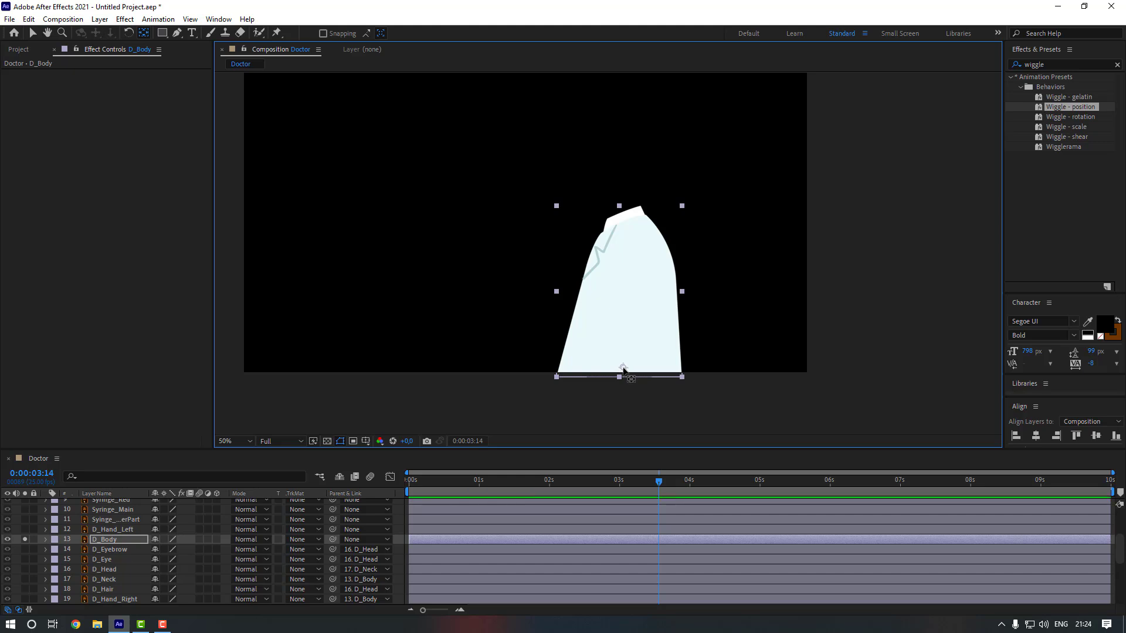
click(25, 539)
Parent the D_Hand_Left layer to D_Body and move its anchor point to the shoulder, isolating the layer while adjusting it
click(118, 531)
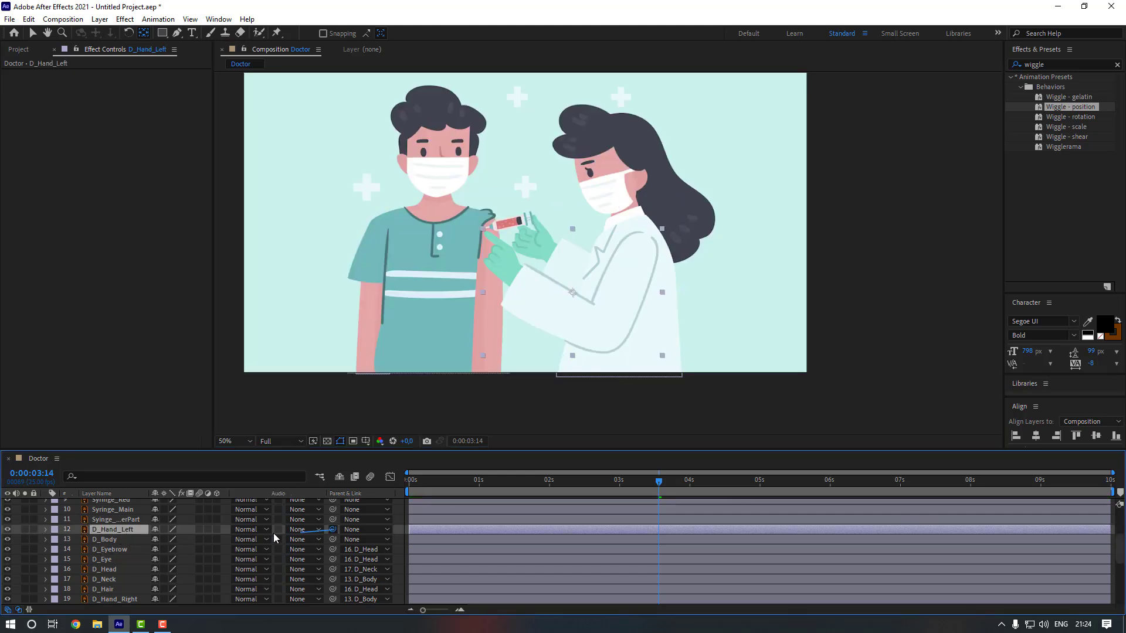
drag(332, 530, 115, 536)
click(26, 530)
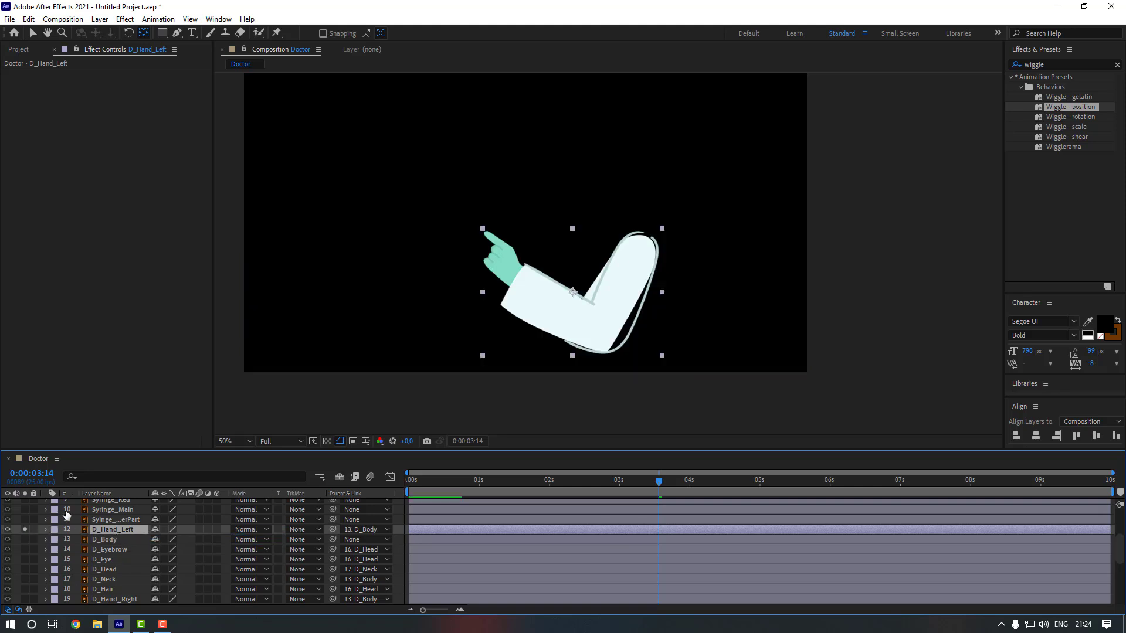
click(579, 297)
drag(633, 252, 641, 247)
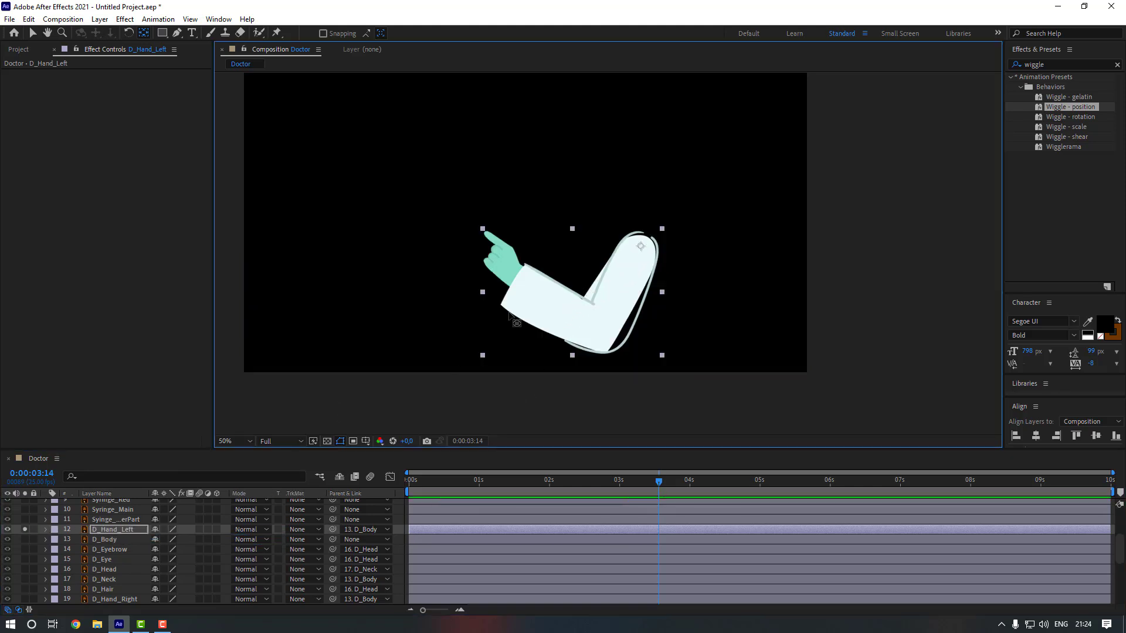
click(25, 529)
Examine the Syinge_FingerPart and Syringe_Main layers by isolating each one in turn and restoring the full view
scroll(111, 551, up, 2)
click(125, 577)
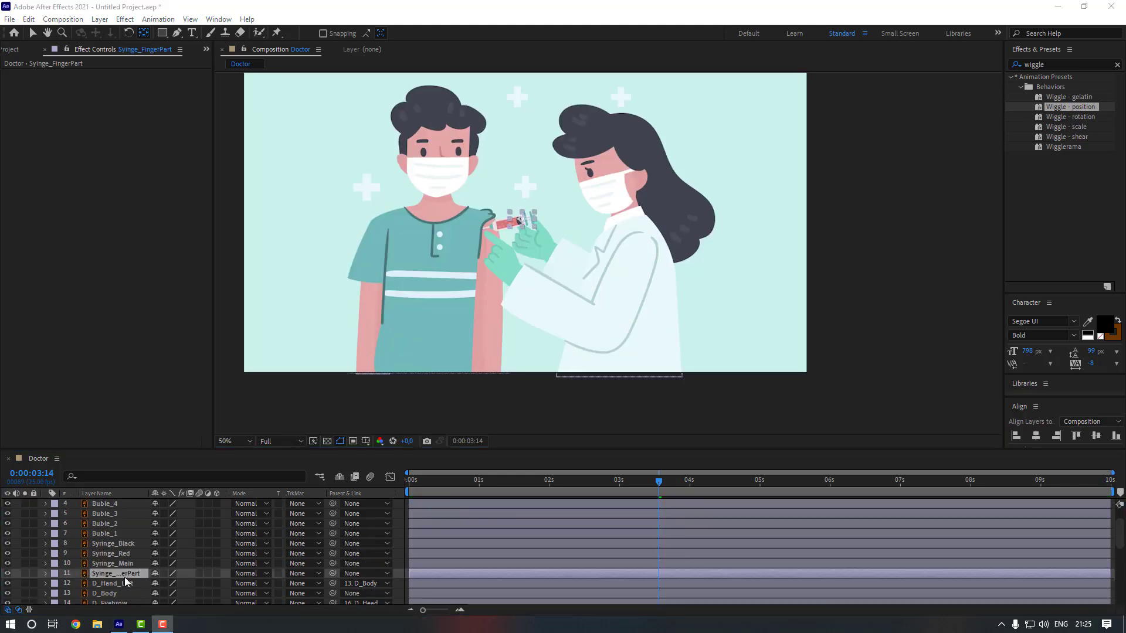
click(25, 573)
scroll(516, 210, up, 4)
drag(349, 205, 557, 323)
click(24, 573)
scroll(114, 539, down, 1)
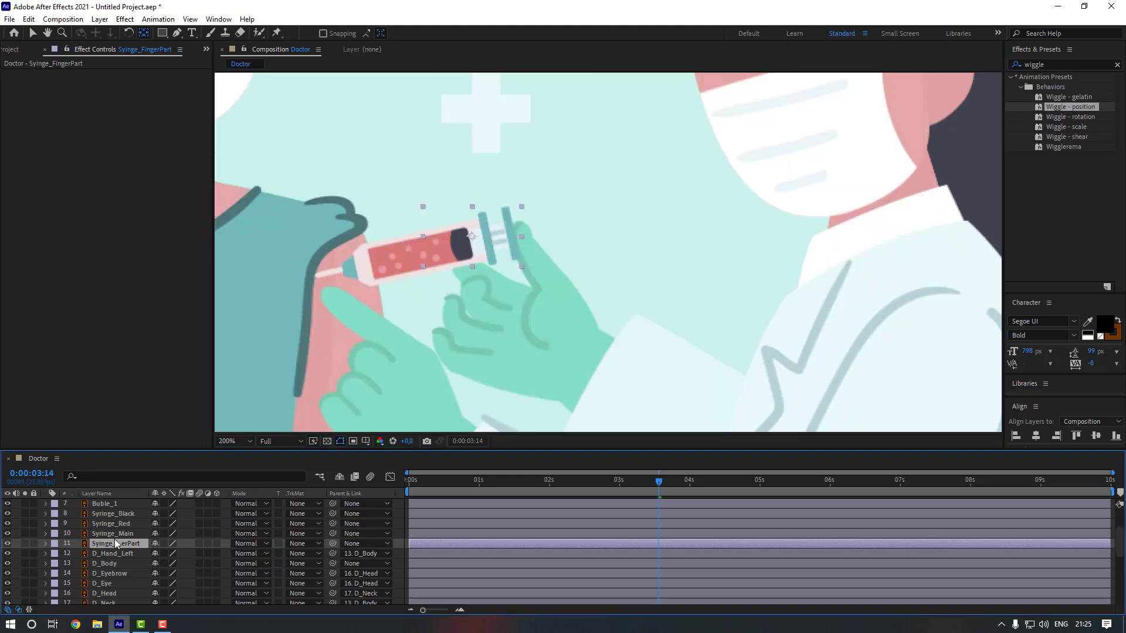
click(116, 533)
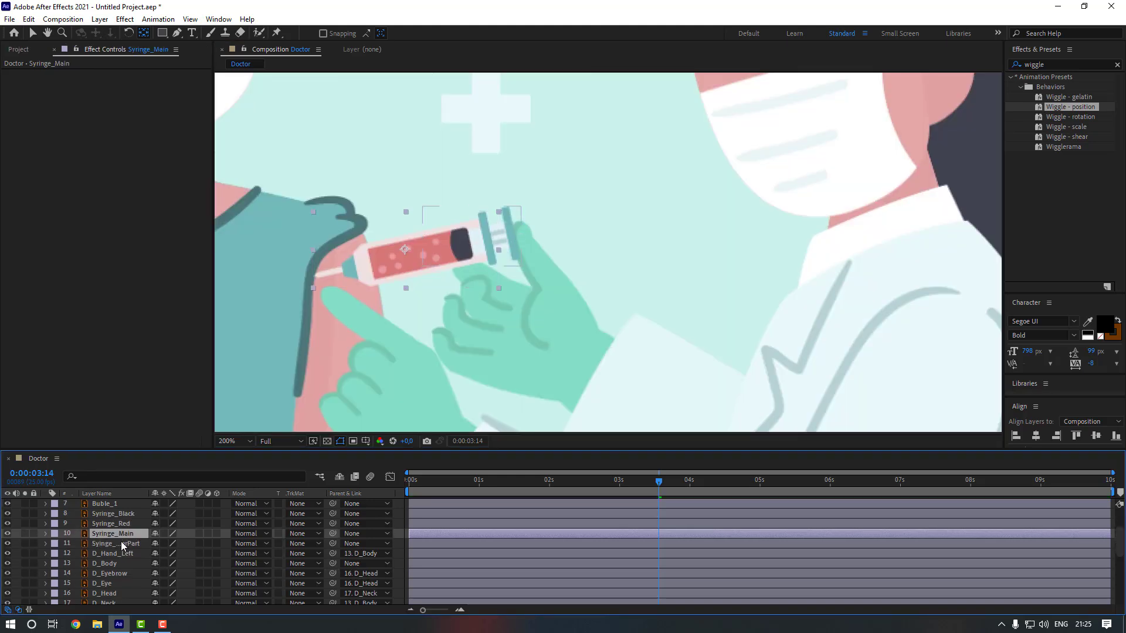
click(26, 534)
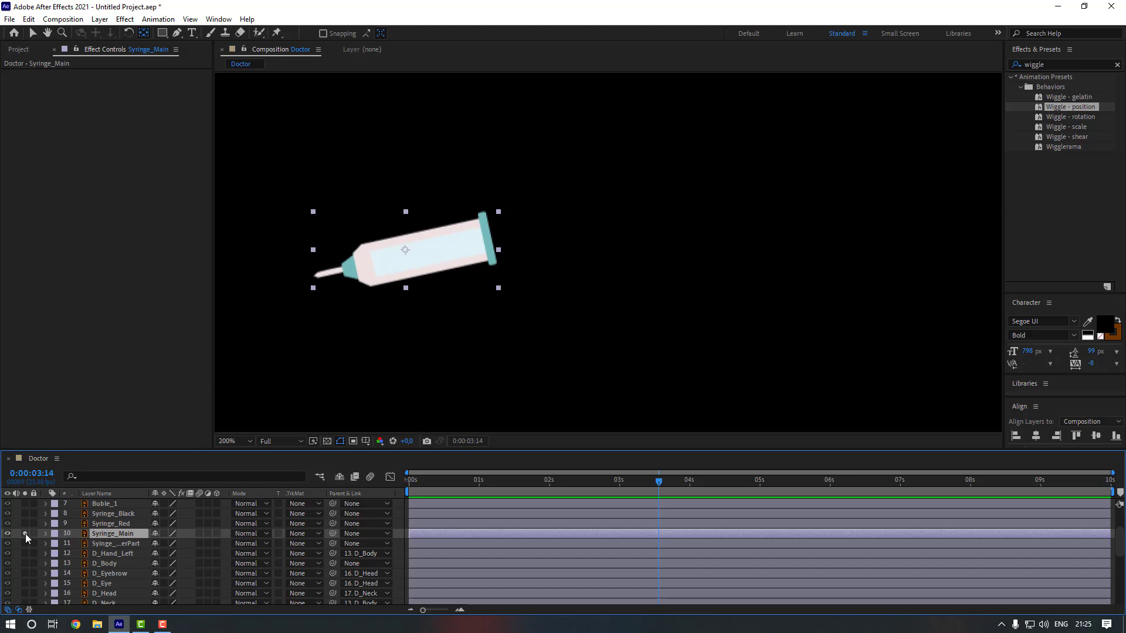
click(26, 534)
Parent the Syringe_Red layer to Syringe_Main and the Syringe_Black layer to Syinge_FingerPart
click(109, 524)
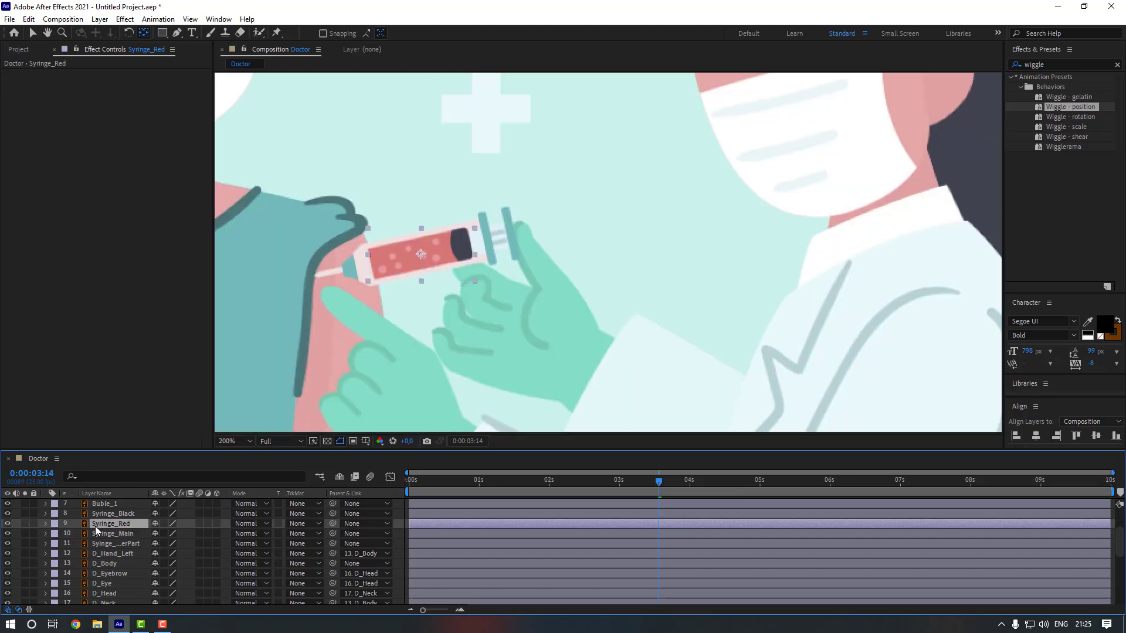
drag(332, 523, 121, 536)
scroll(119, 545, up, 1)
click(120, 545)
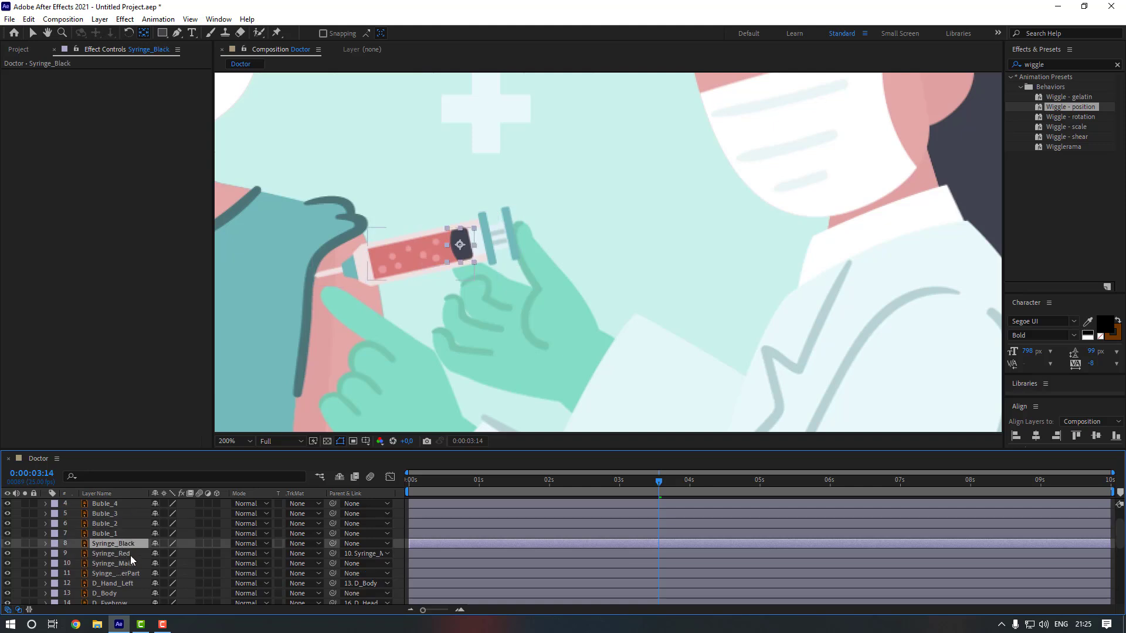
drag(333, 543, 112, 573)
click(113, 574)
Parent all the bubble layers, Buble_1 through Buble_7, to the Syringe_Red layer
click(106, 533)
scroll(105, 526, up, 1)
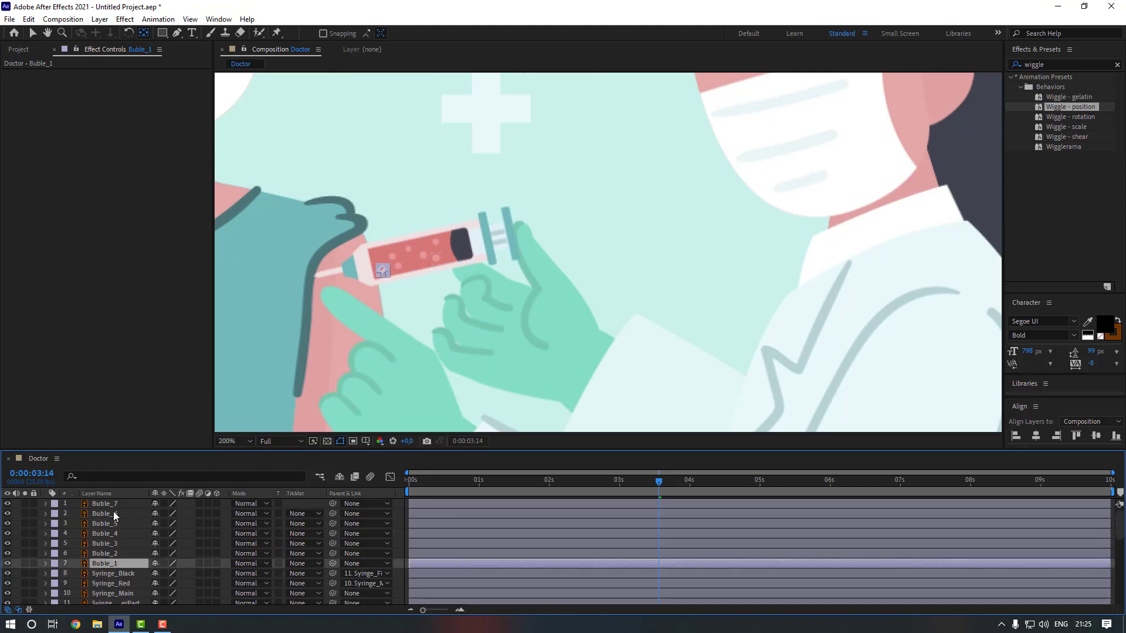
shift+click(114, 505)
drag(332, 564, 126, 585)
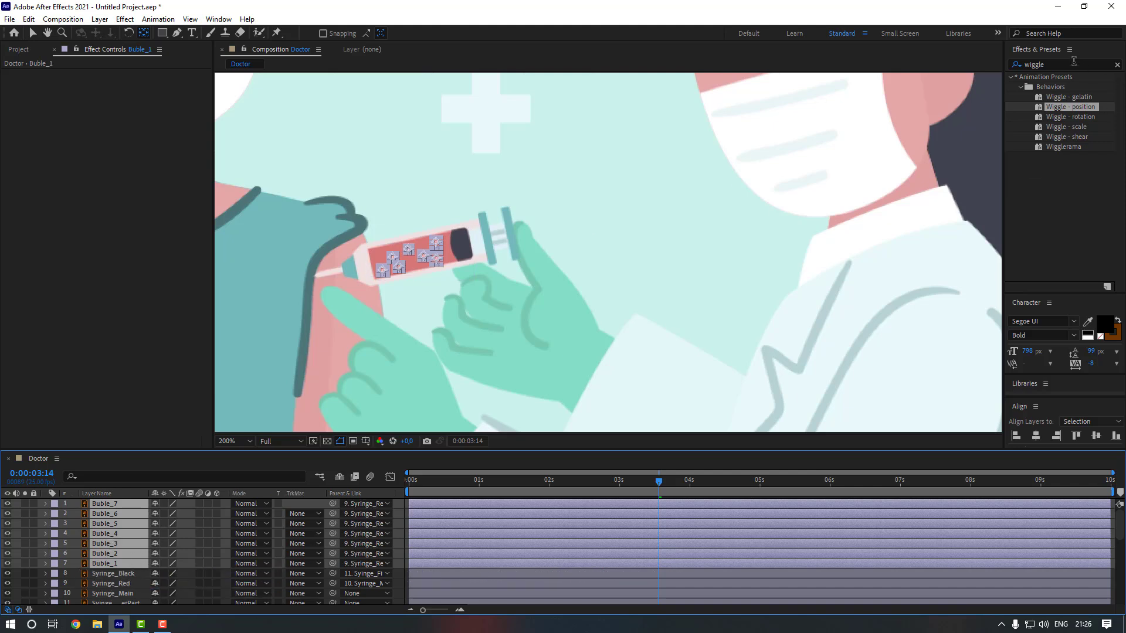
Apply the Wiggle - position preset to the seven bubble layers and set the Wiggle Amount to 5 pixels
double_click(1065, 106)
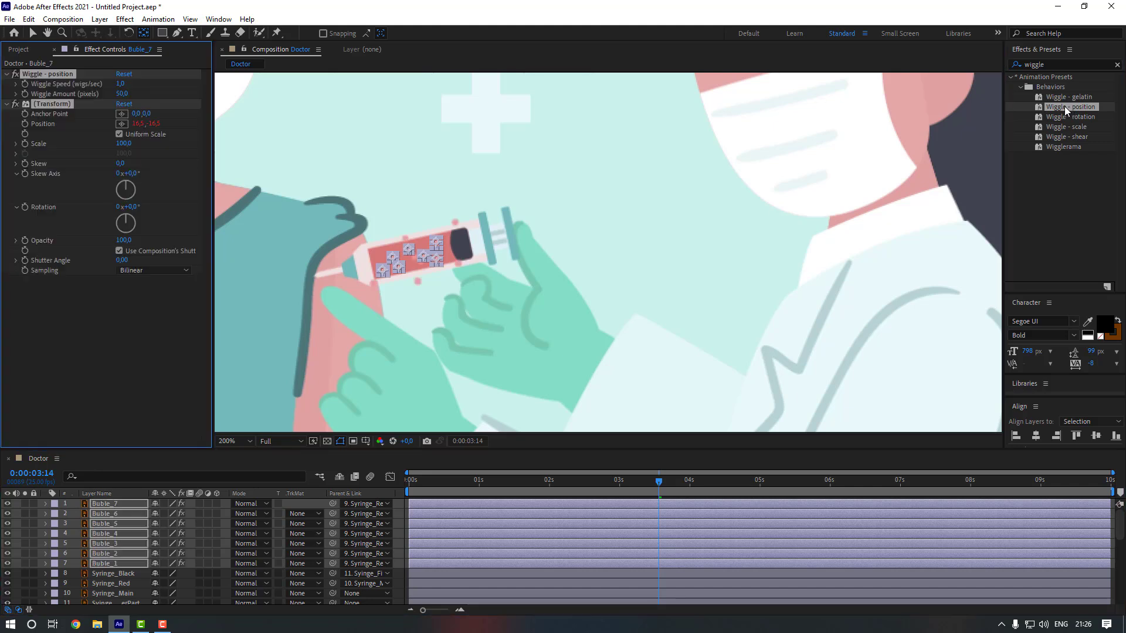
click(122, 94)
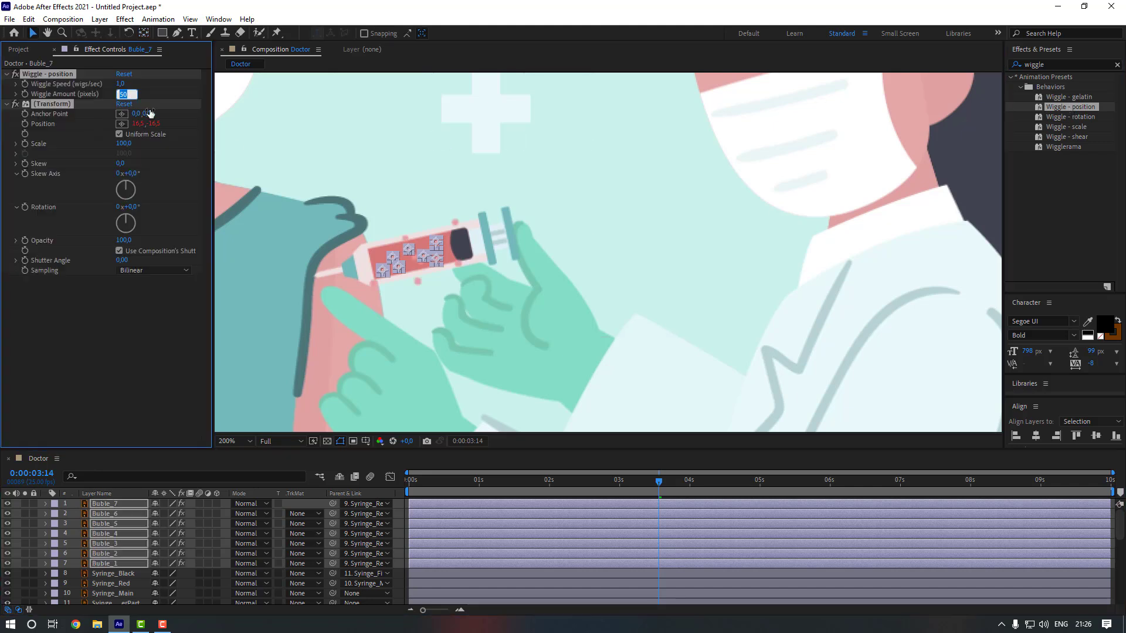
text(5)
key(Return)
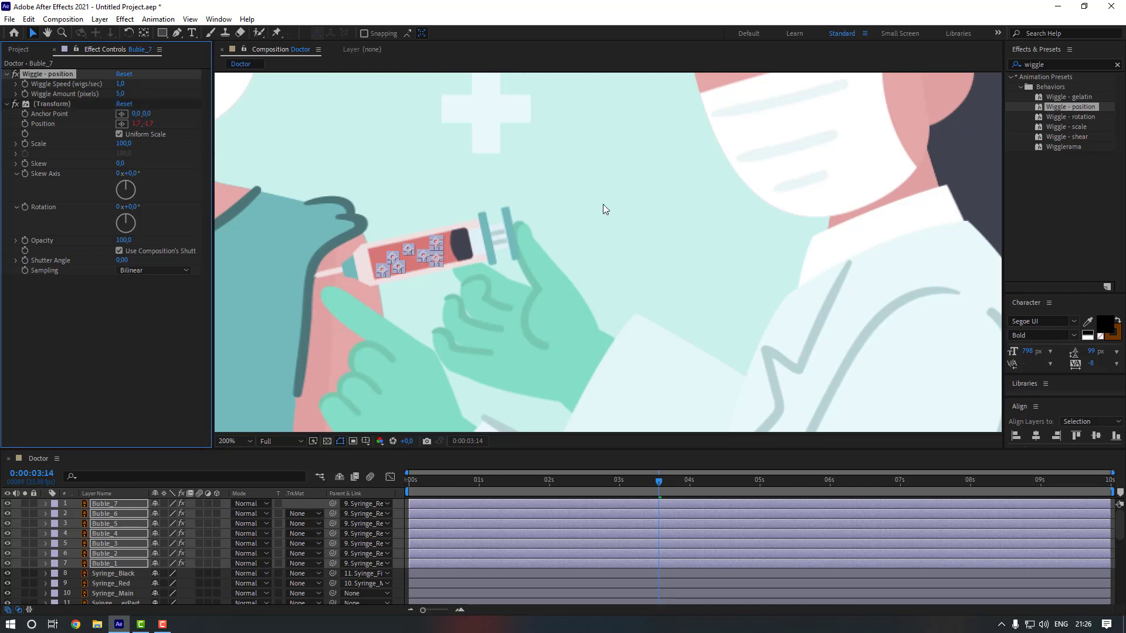
Play the composition from the first frame to check the bubbles' movement inside the syringe
click(594, 191)
drag(421, 487, 378, 481)
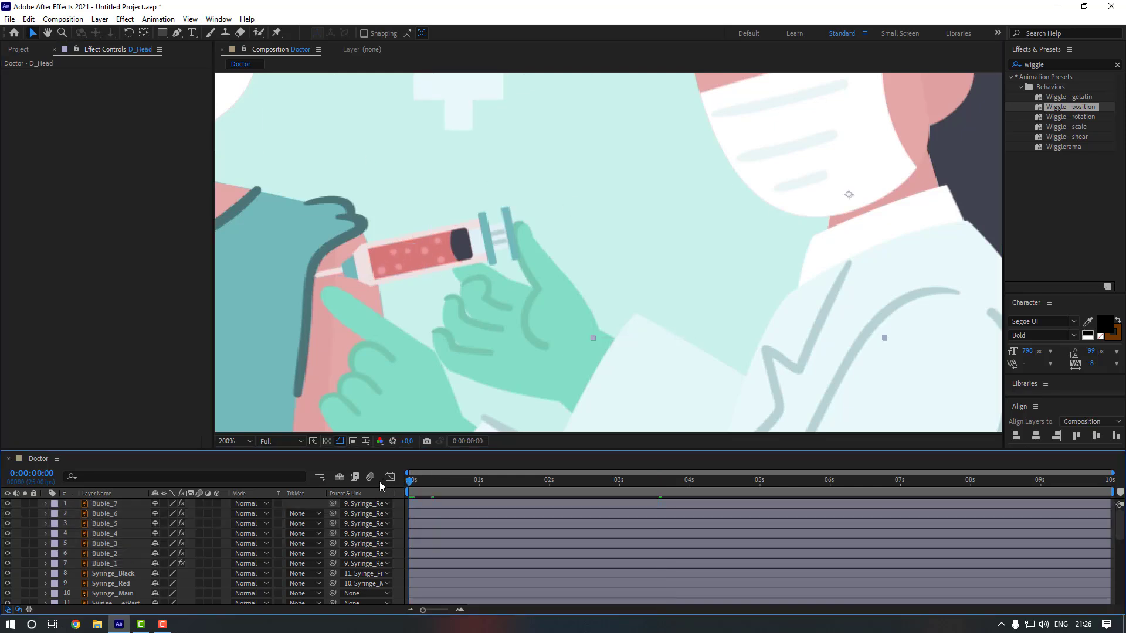
key(space)
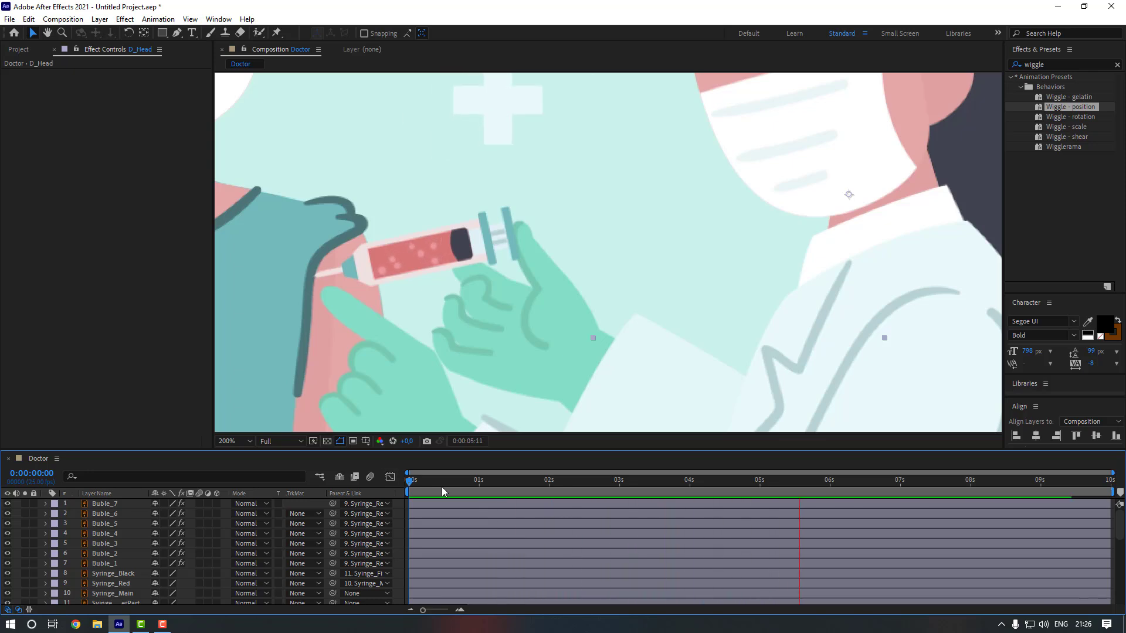
key(space)
Isolate the D_Hand_Right layer and place puppet pins at the doctor's shoulder, elbow and wrist
scroll(460, 357, down, 4)
drag(460, 357, 459, 350)
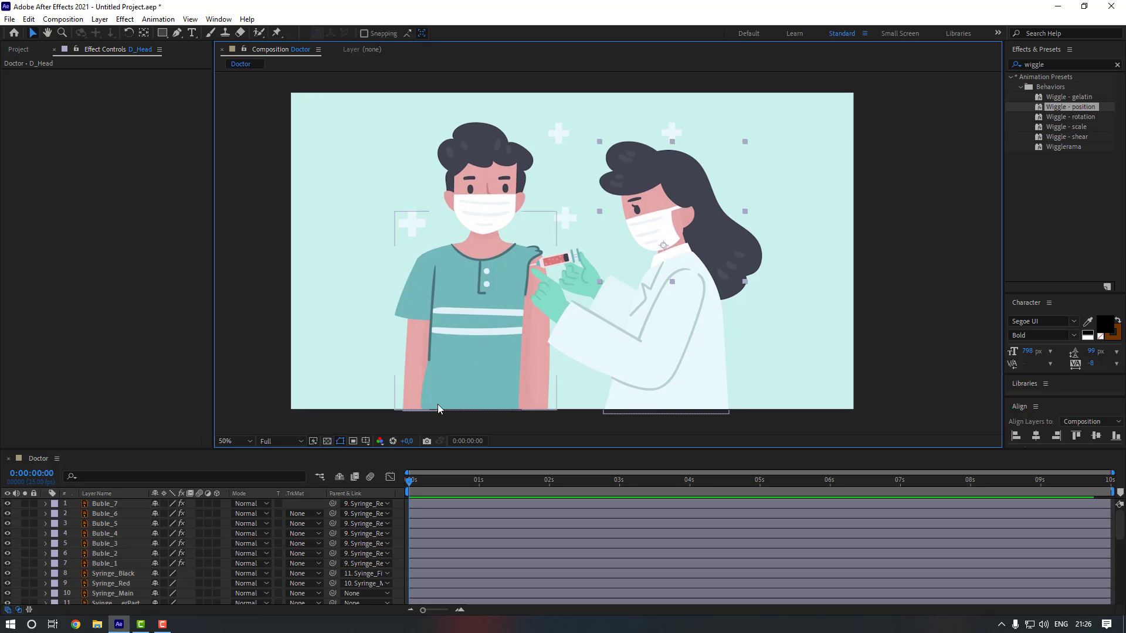
scroll(130, 564, down, 3)
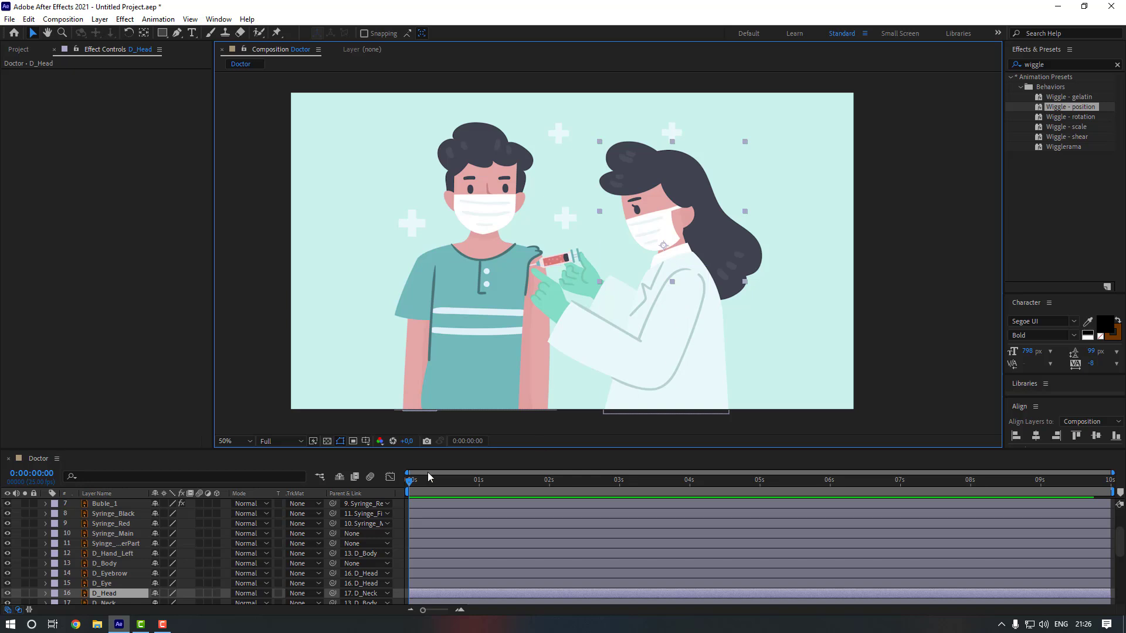
scroll(160, 543, down, 2)
scroll(139, 554, down, 1)
click(126, 565)
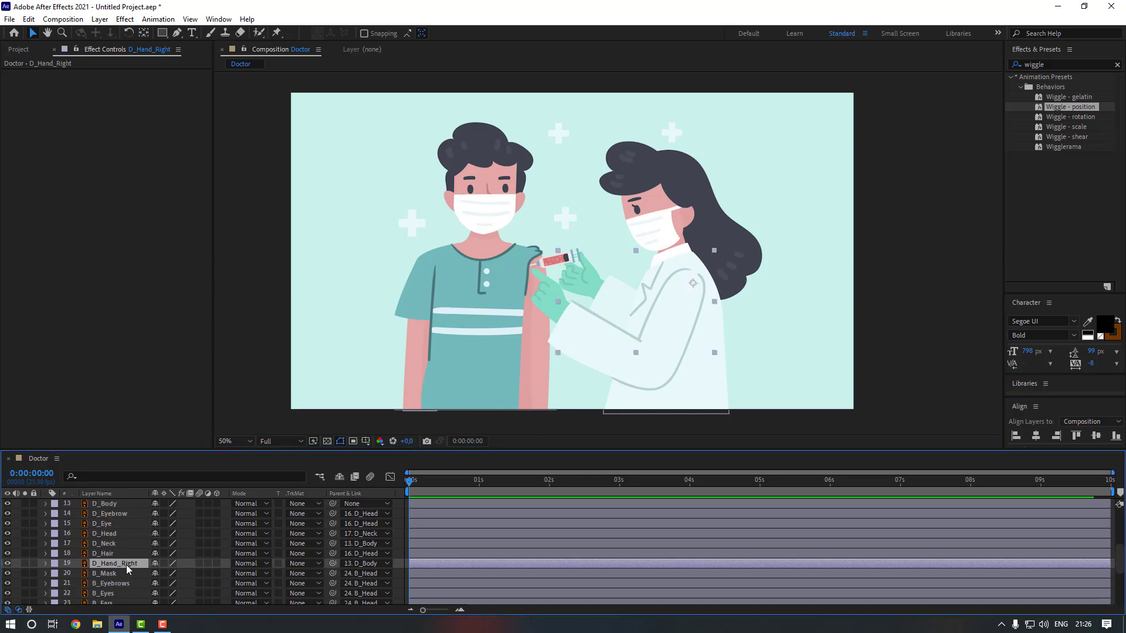
key(r)
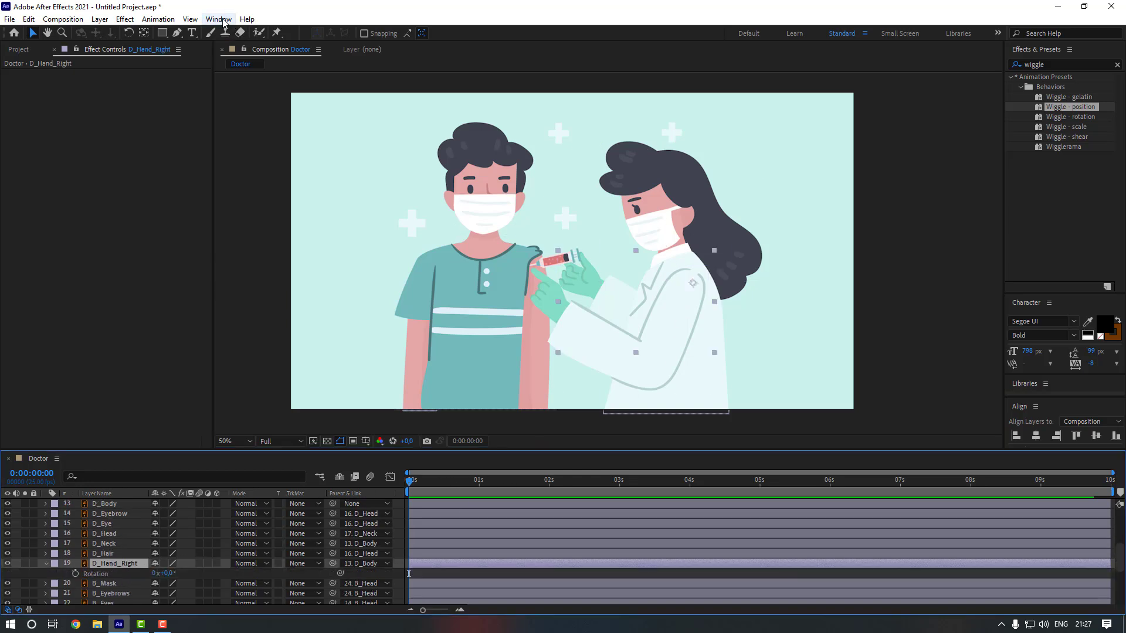
click(277, 33)
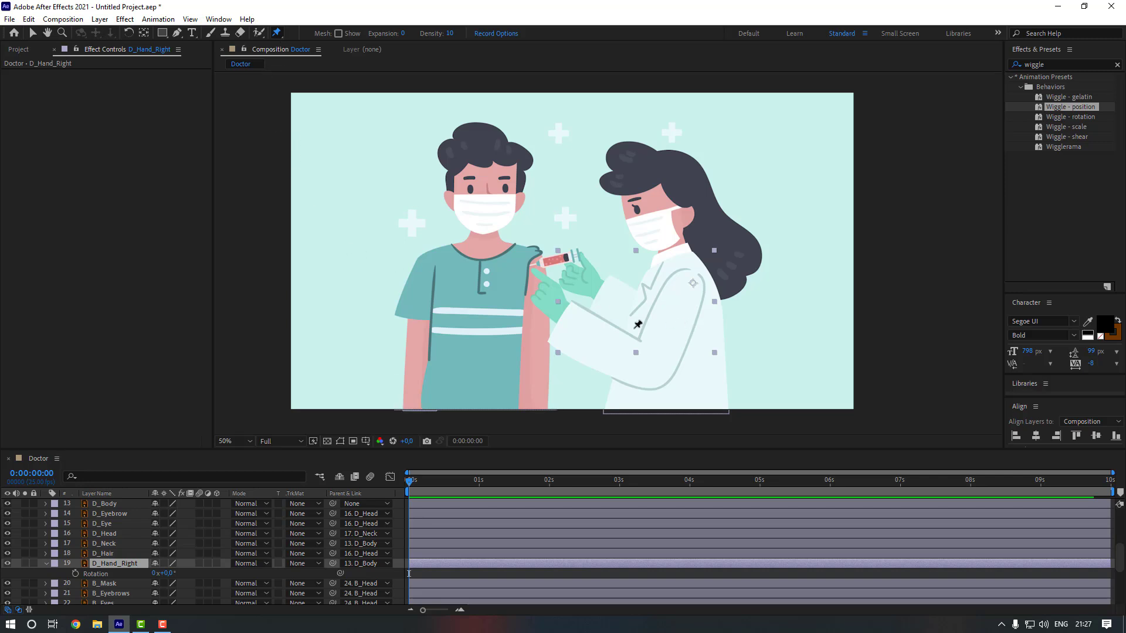
click(24, 563)
scroll(697, 336, up, 2)
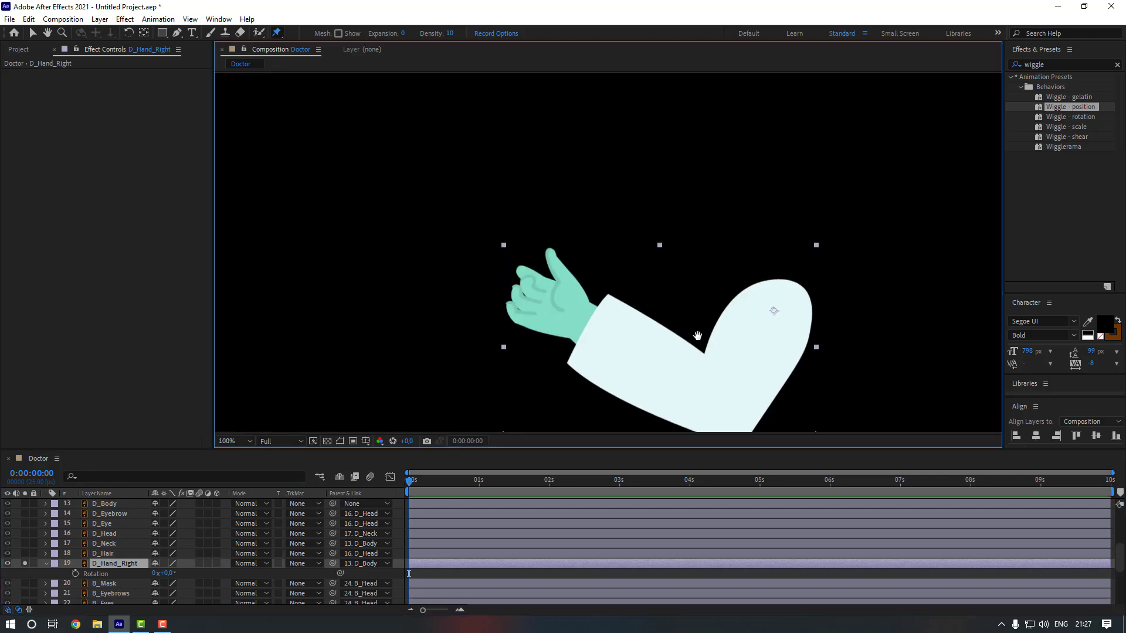
drag(697, 335, 640, 303)
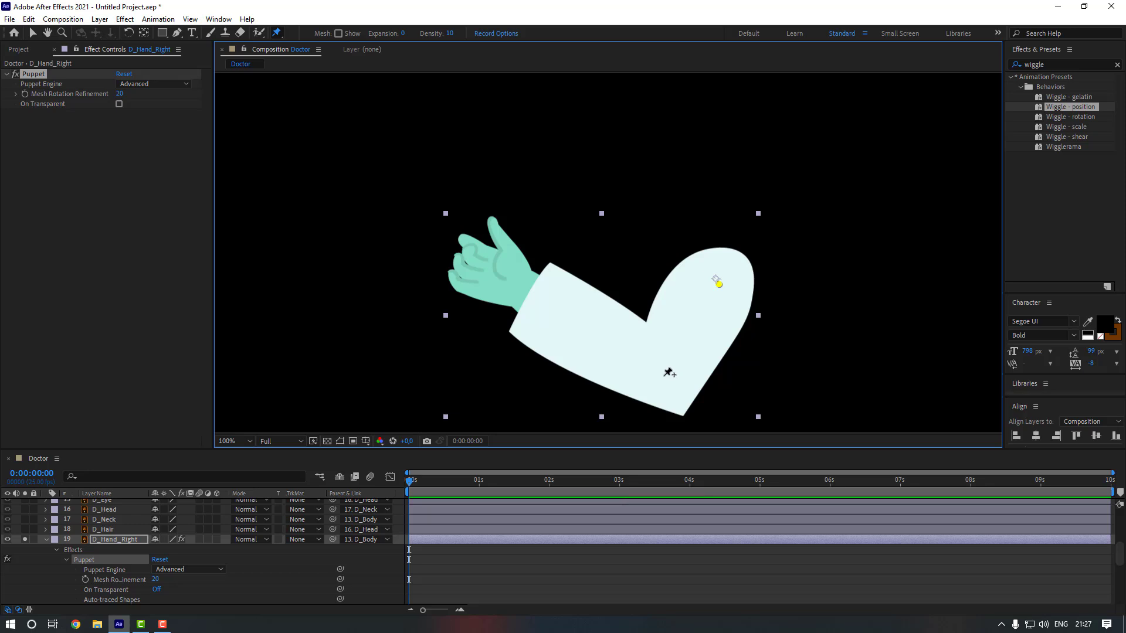
click(525, 288)
click(418, 561)
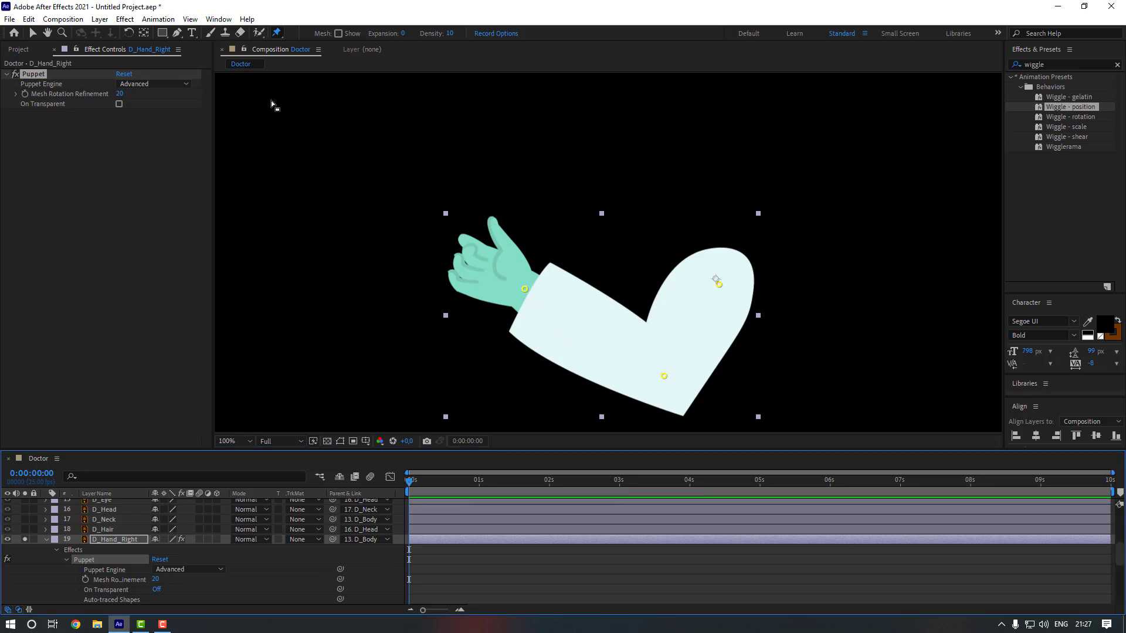
Open the Duik Angela script and widen its workspace so that its tool names are fully readable
click(219, 19)
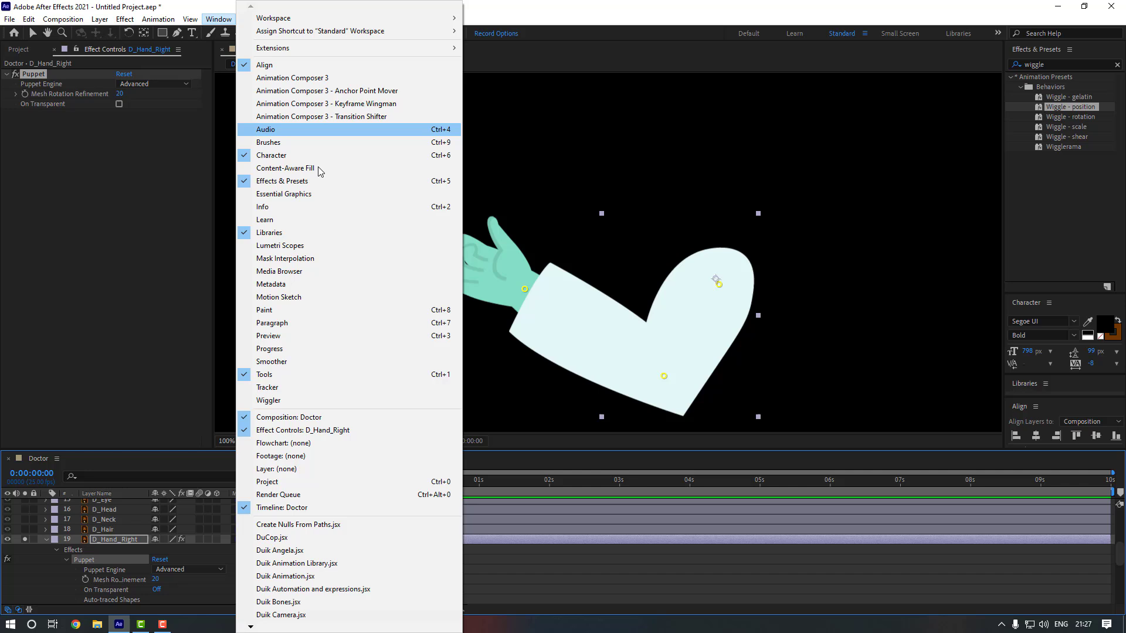
click(303, 551)
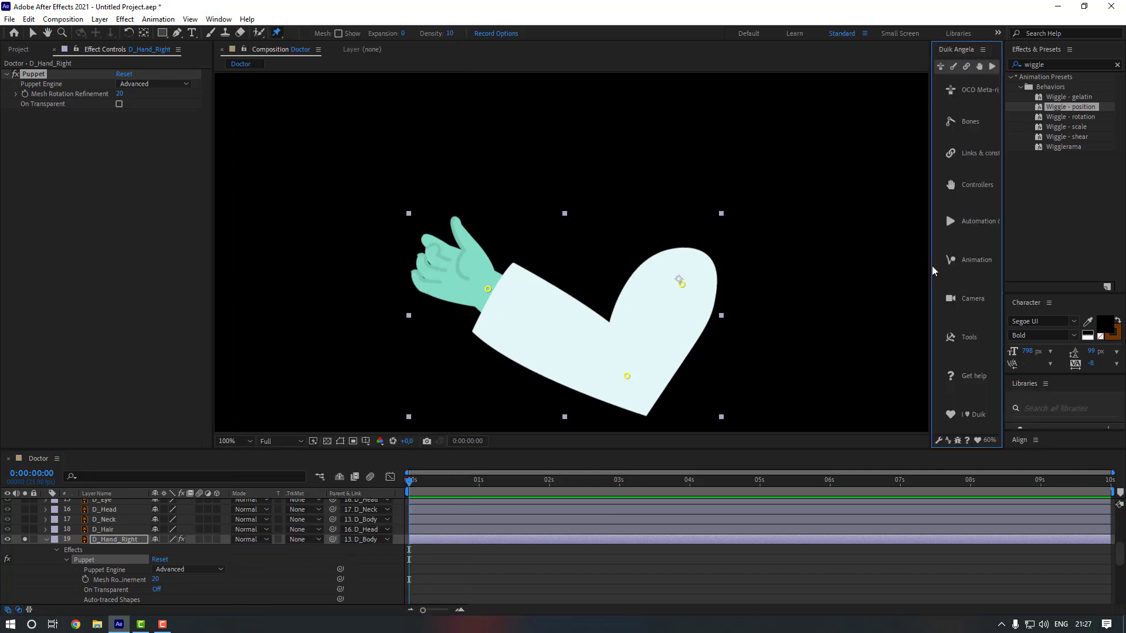
drag(884, 264, 757, 267)
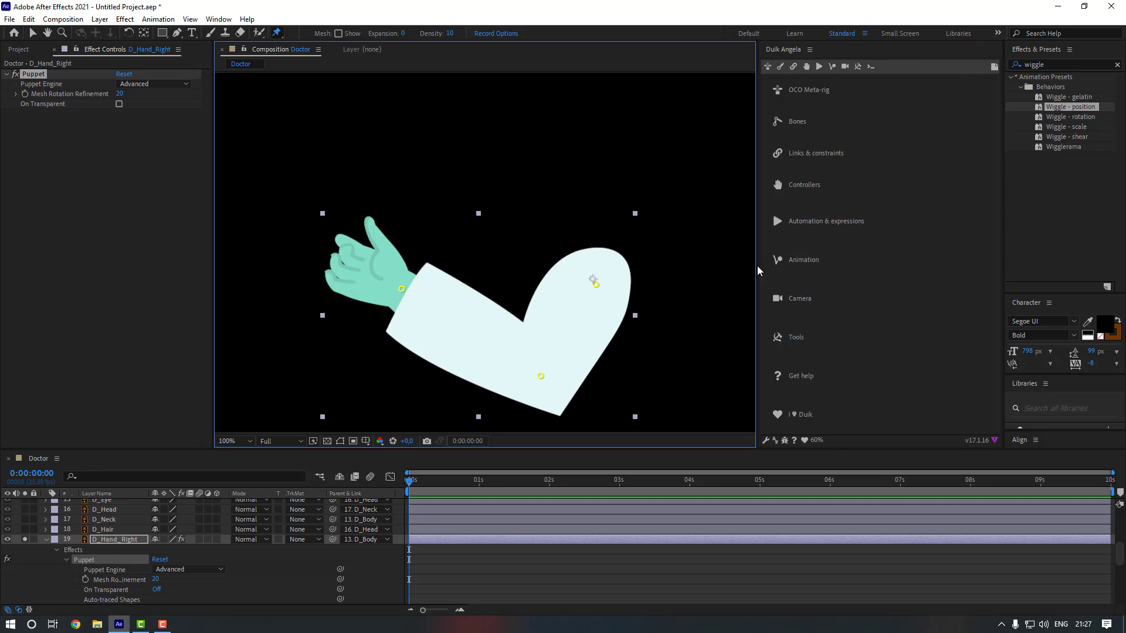
Select the Puppet effect of D_Hand_Right and create Duik pin layers for its three puppet pins
click(435, 571)
click(91, 561)
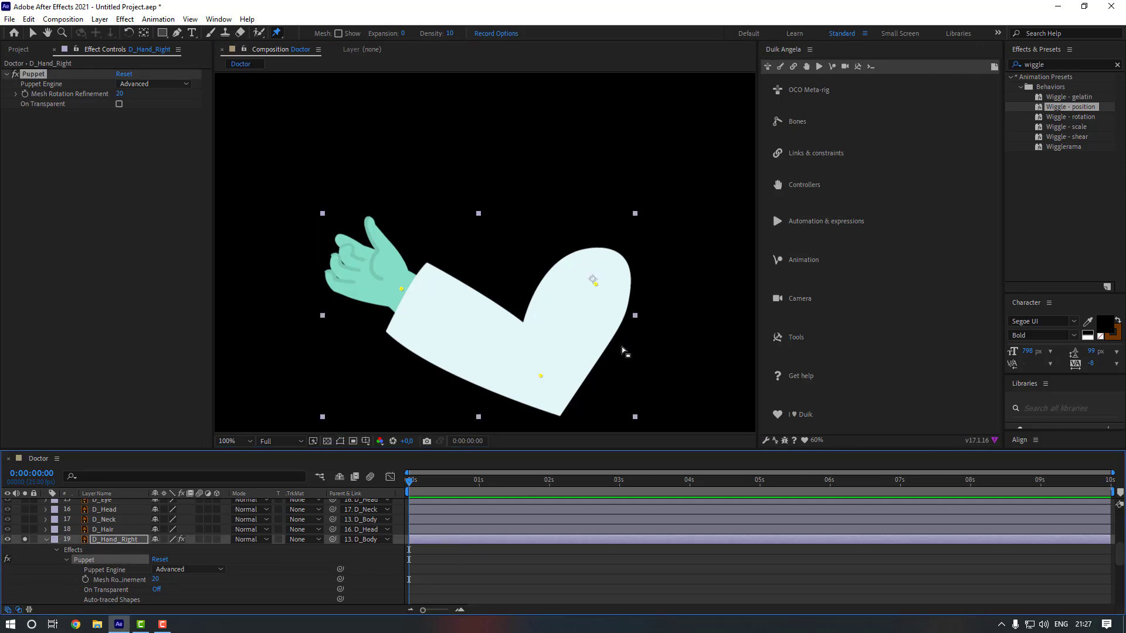
click(794, 67)
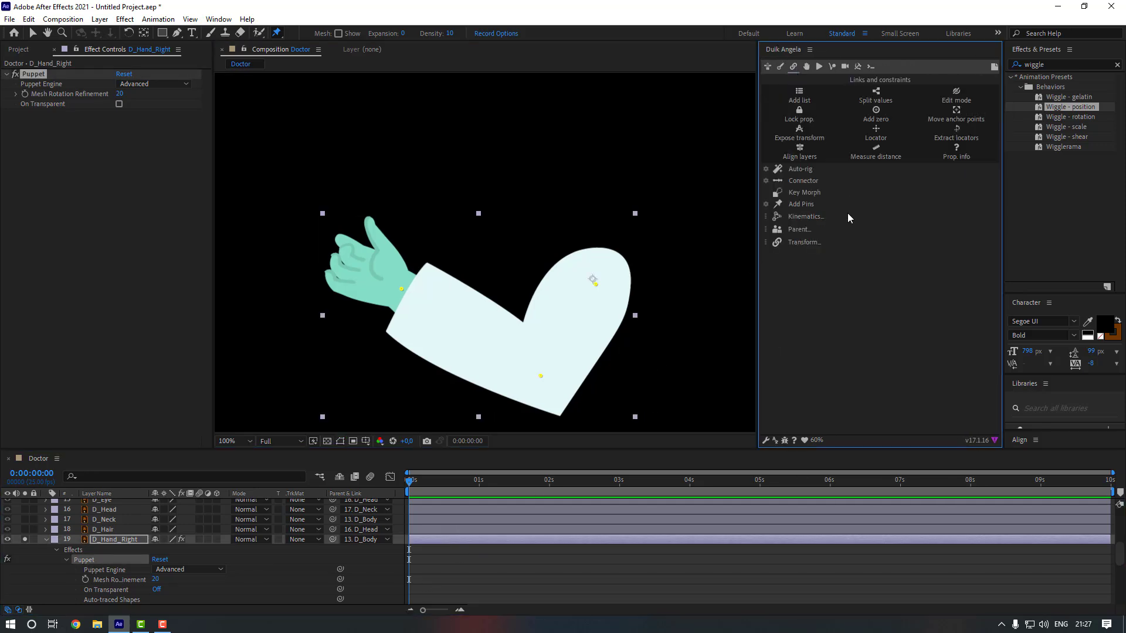
click(805, 207)
click(556, 358)
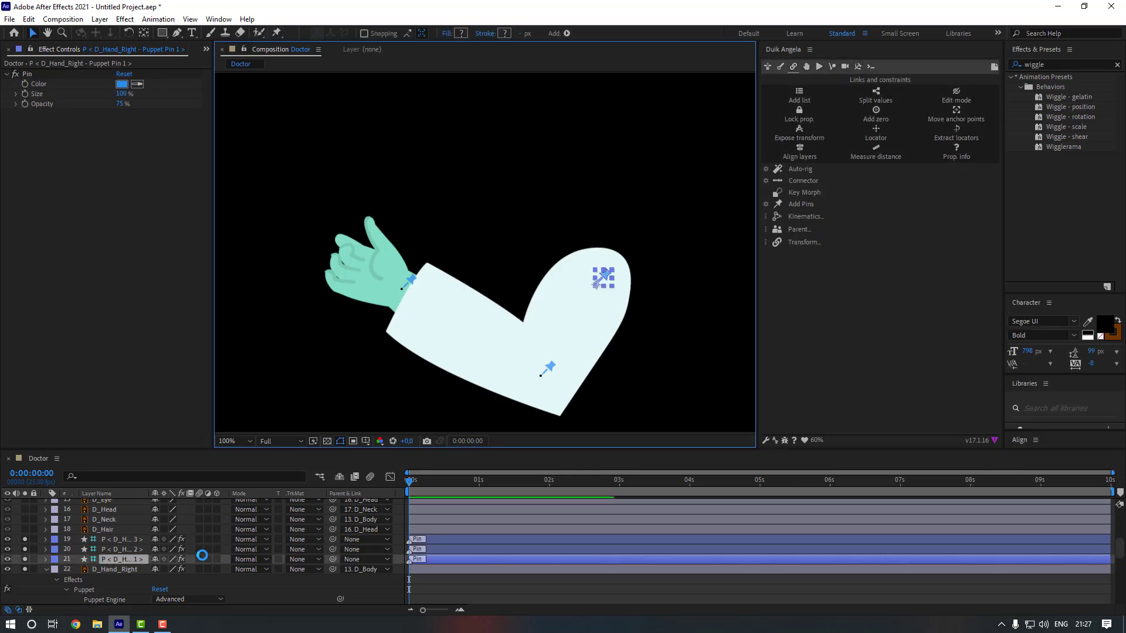
Parent Puppet Pin 3 to Pin 2 and Pin 2 to Pin 1, and auto-rig the three-pin arm chain
click(129, 542)
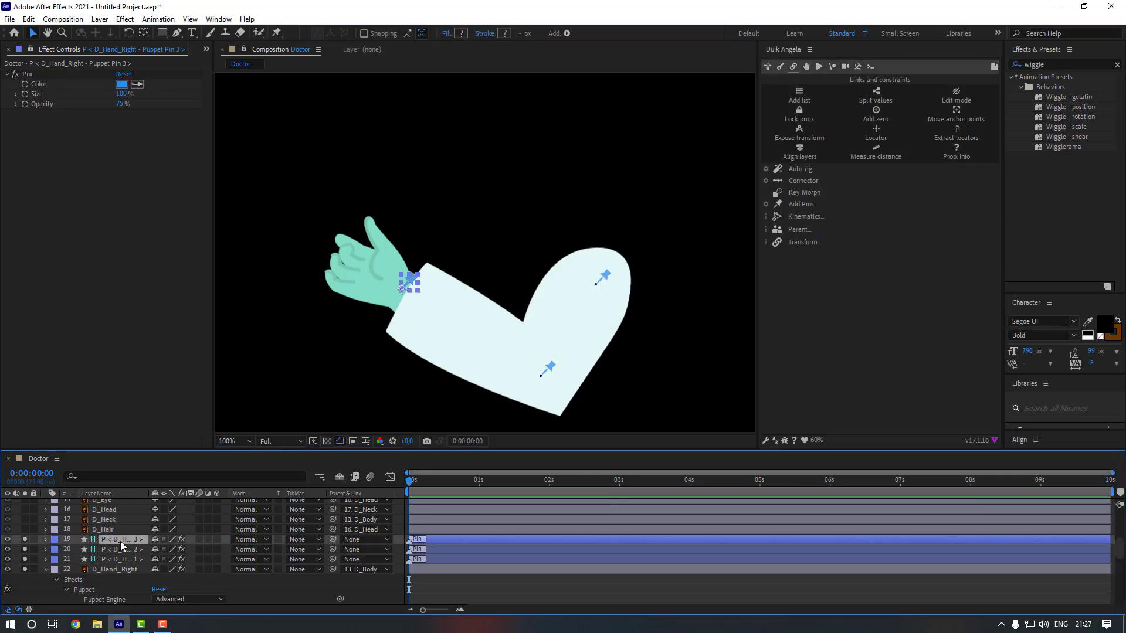
drag(332, 539, 121, 549)
drag(333, 550, 121, 557)
shift+click(120, 560)
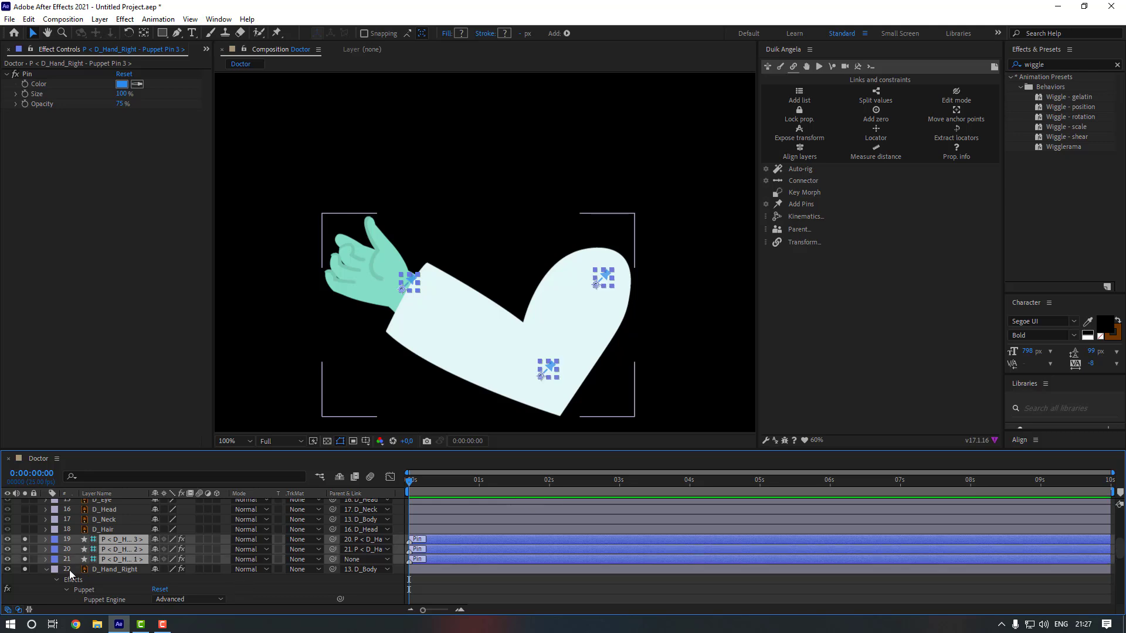
click(799, 170)
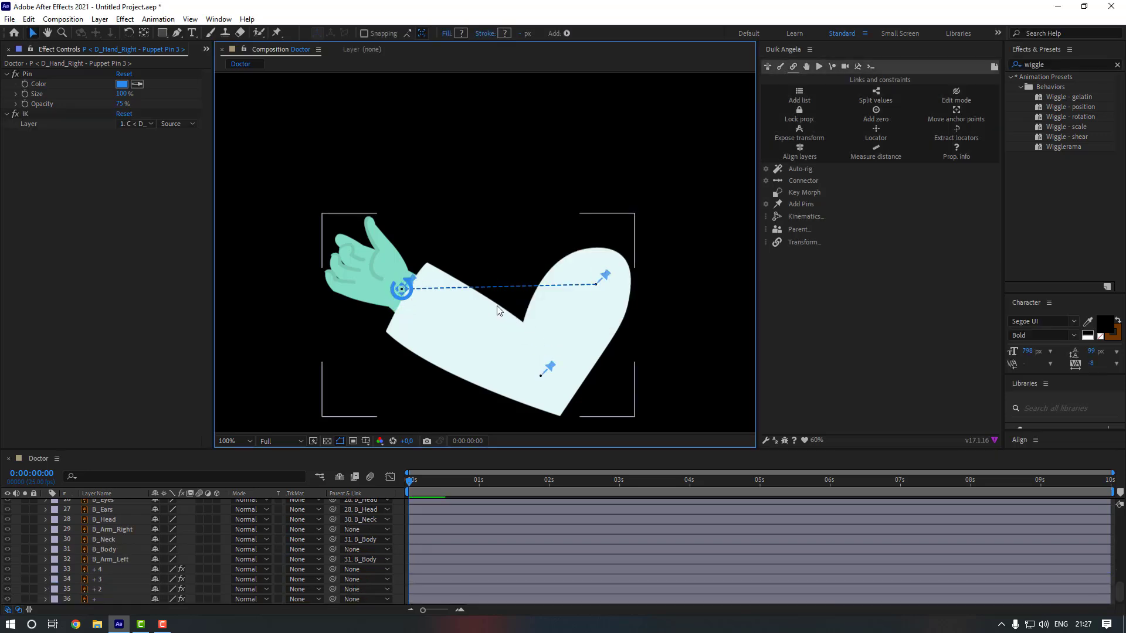
Test the doctor's right arm bend with its controller, and parent Puppet Pin 1 of D_Hand_Right to D_Body
mouse_move(403, 279)
mouse_down()
mouse_move(377, 283)
mouse_move(404, 260)
mouse_move(392, 271)
mouse_move(401, 289)
mouse_up()
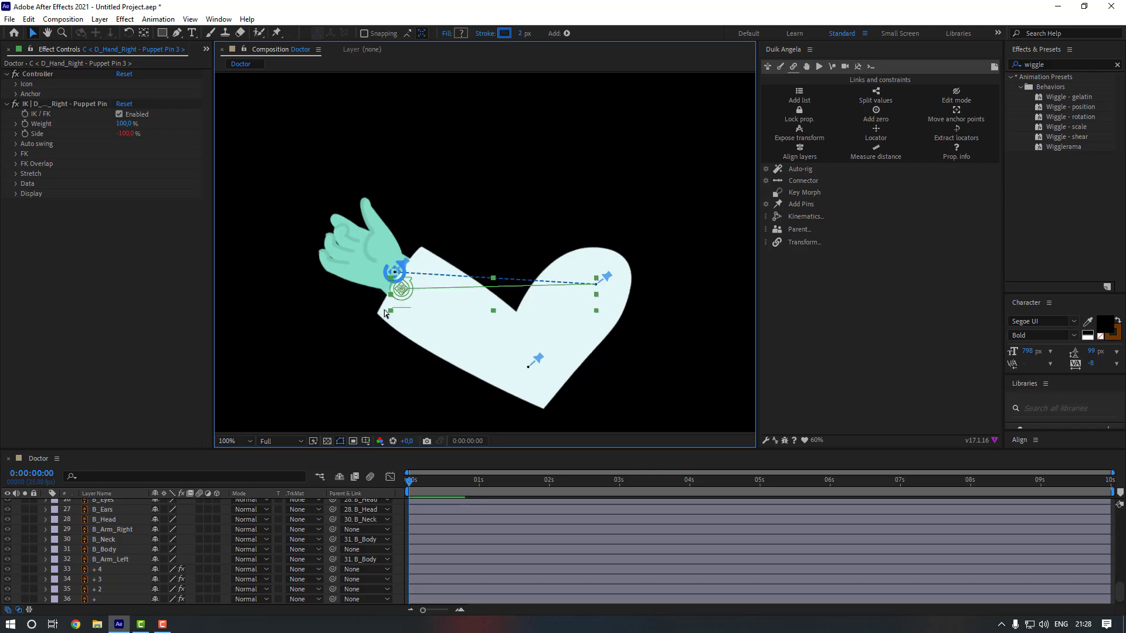
click(128, 552)
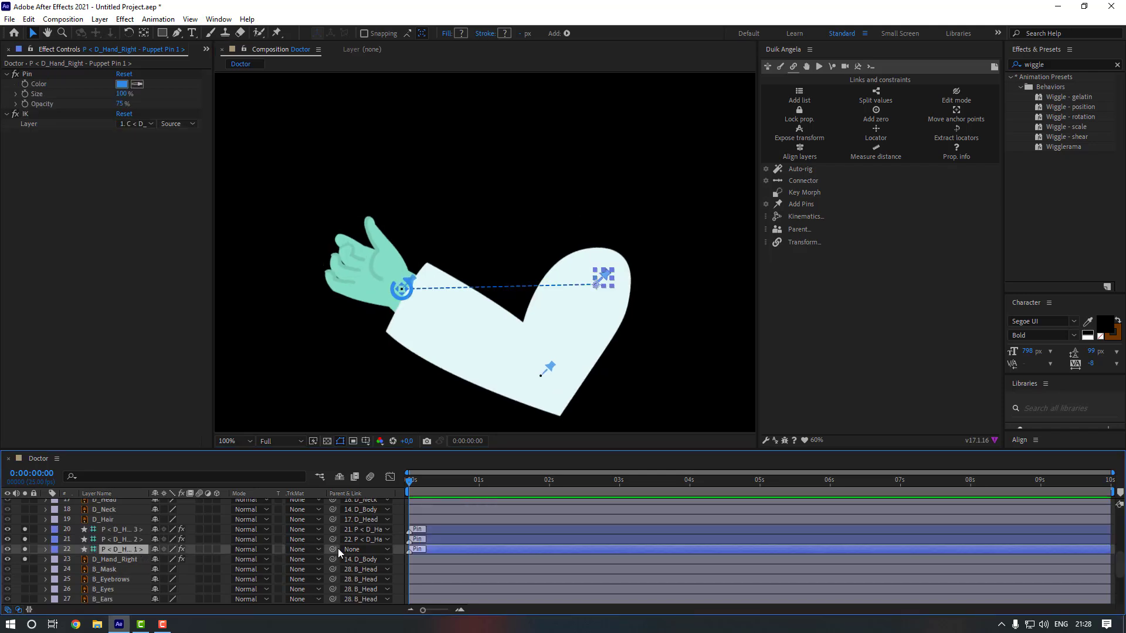
click(350, 547)
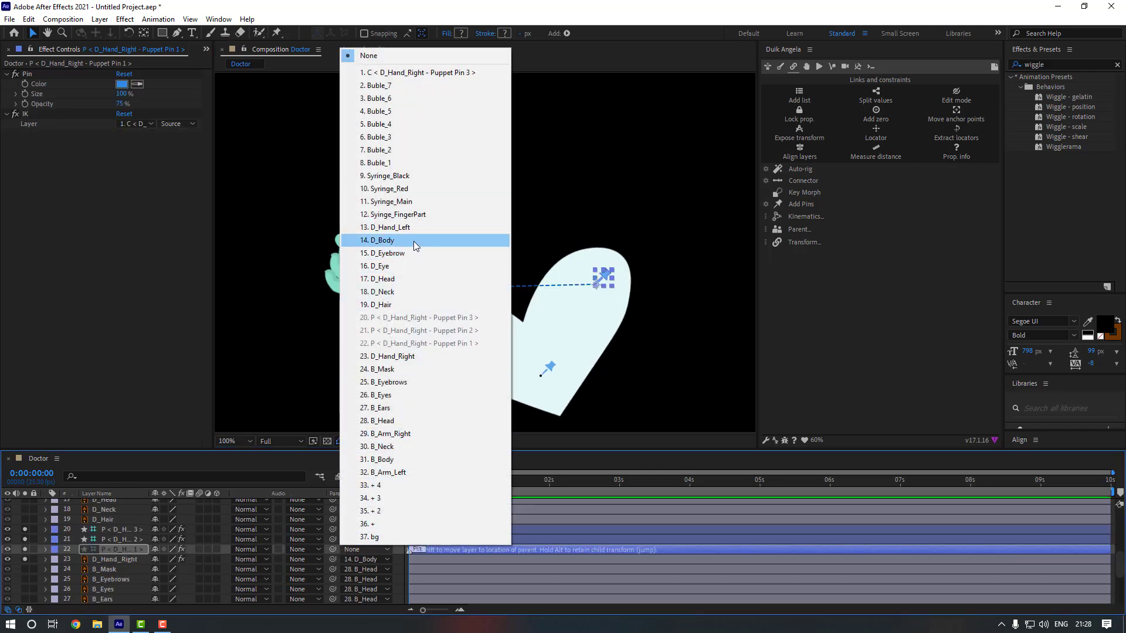
click(414, 241)
Turn off solo for D_Hand_Right, its three pin layers and its controller to show the whole illustration
drag(26, 530, 26, 559)
scroll(50, 532, up, 6)
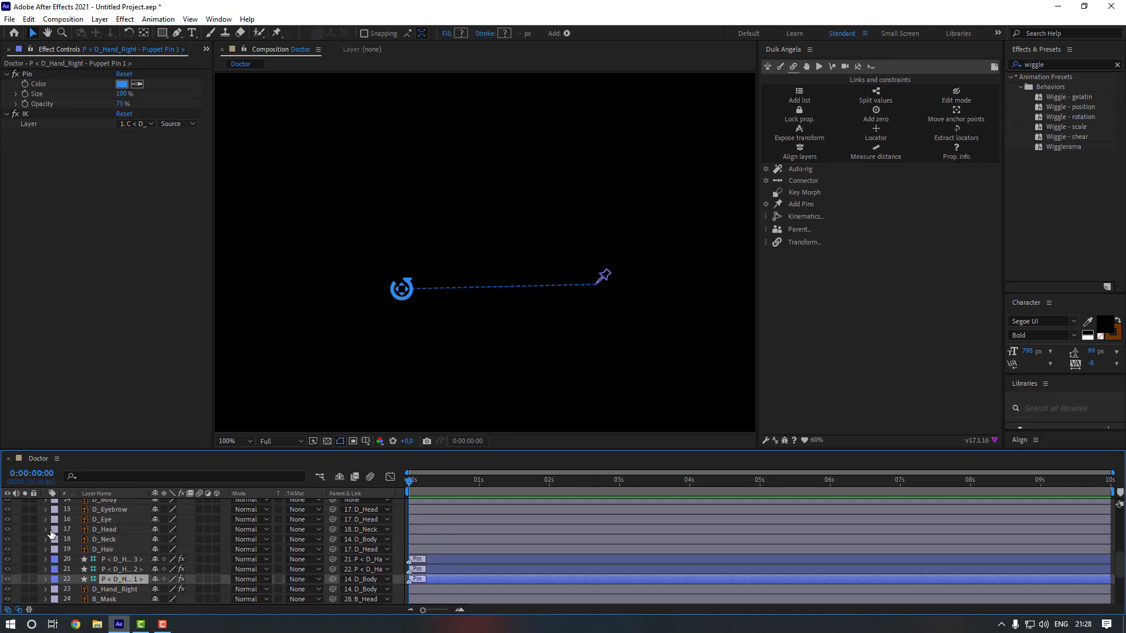
click(26, 503)
Parent the syringe's finger part layer to the D_Hand_Right controller and test it by moving the controller
scroll(88, 551, down, 1)
click(116, 583)
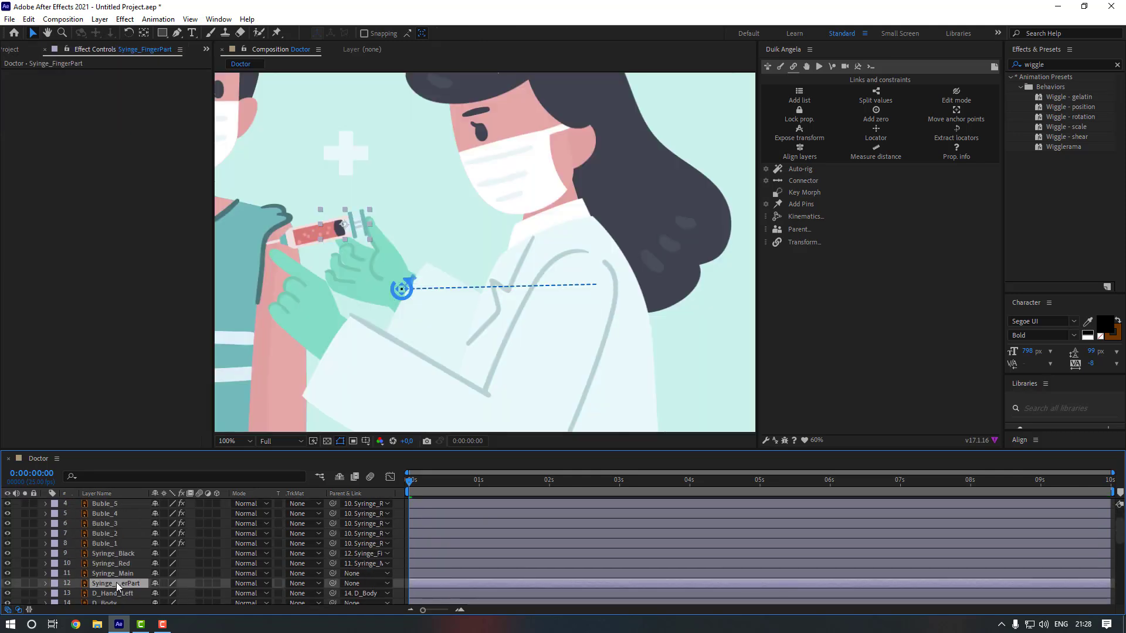
drag(331, 584, 123, 505)
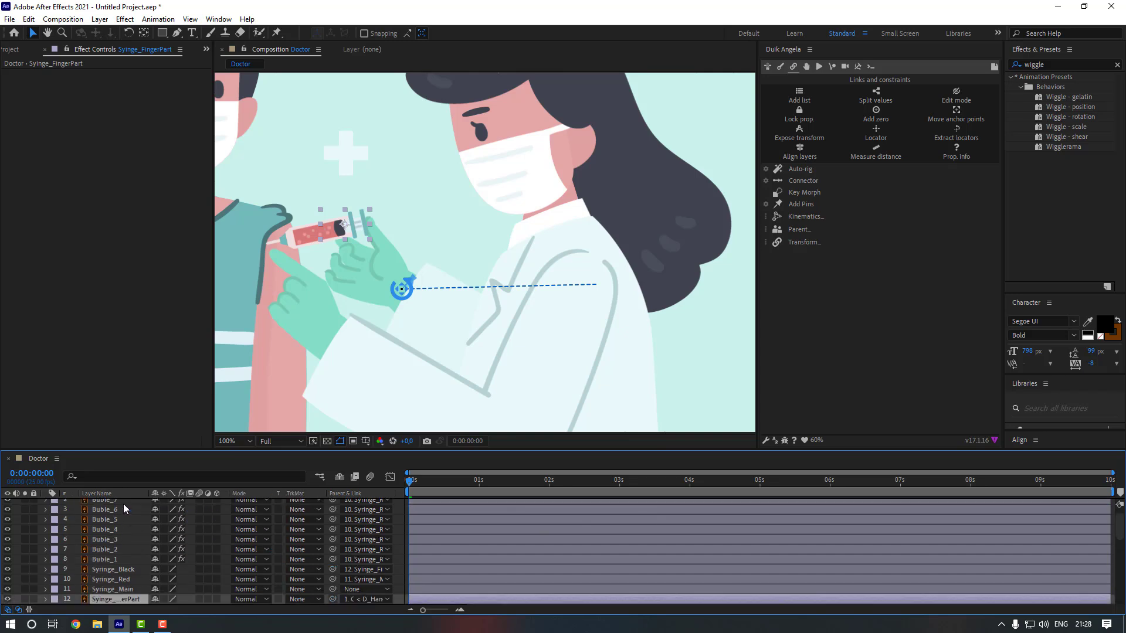
scroll(125, 517, up, 1)
click(125, 505)
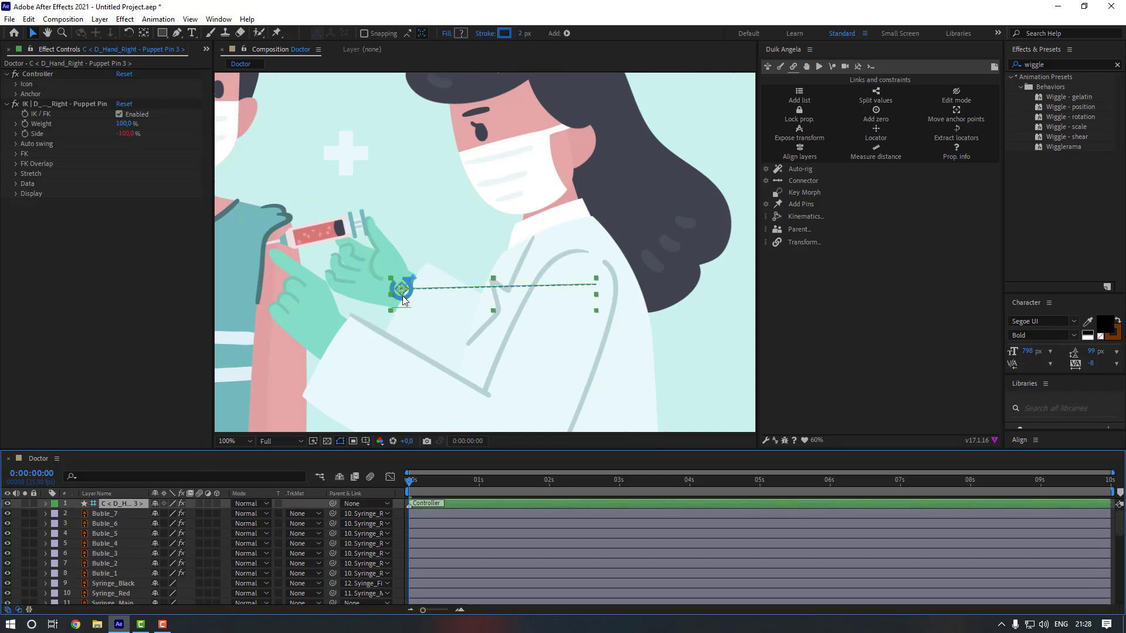
drag(409, 289, 402, 290)
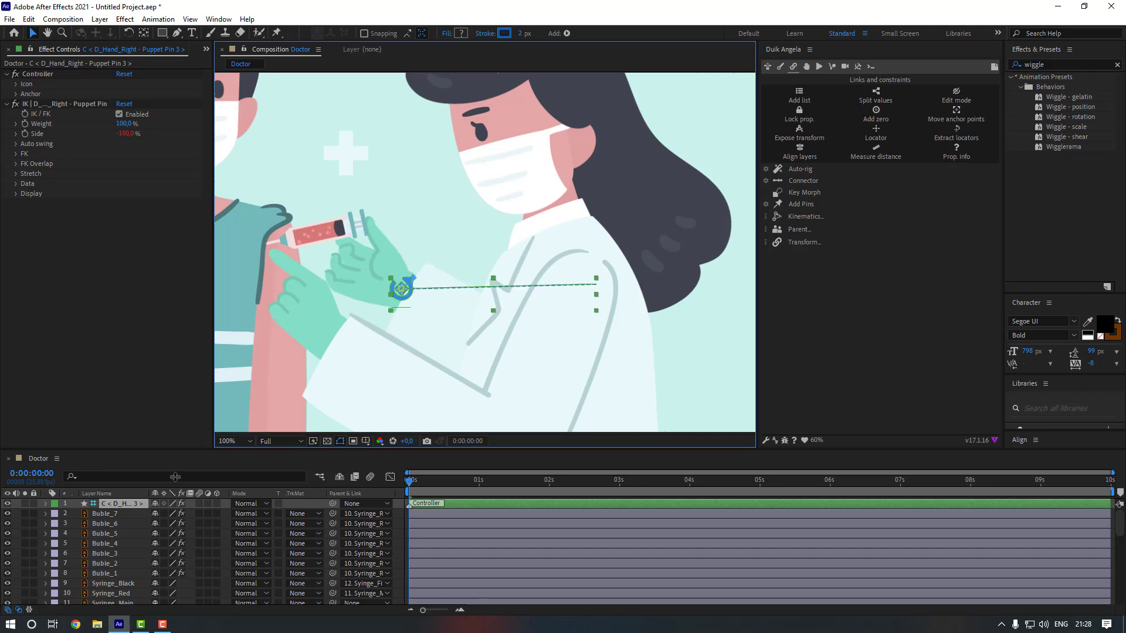
Parent Syringe_Main to the D_Hand_Right controller, test the hand's movement with the syringe and undo the test move
scroll(129, 543, down, 2)
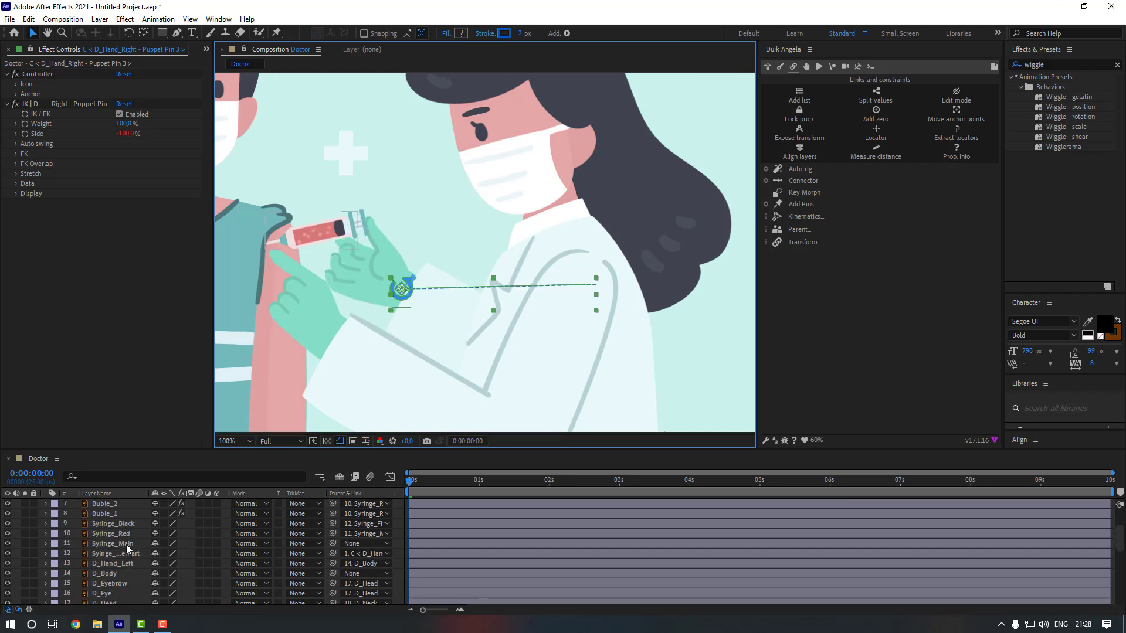
click(125, 544)
drag(330, 544, 125, 502)
scroll(130, 518, up, 1)
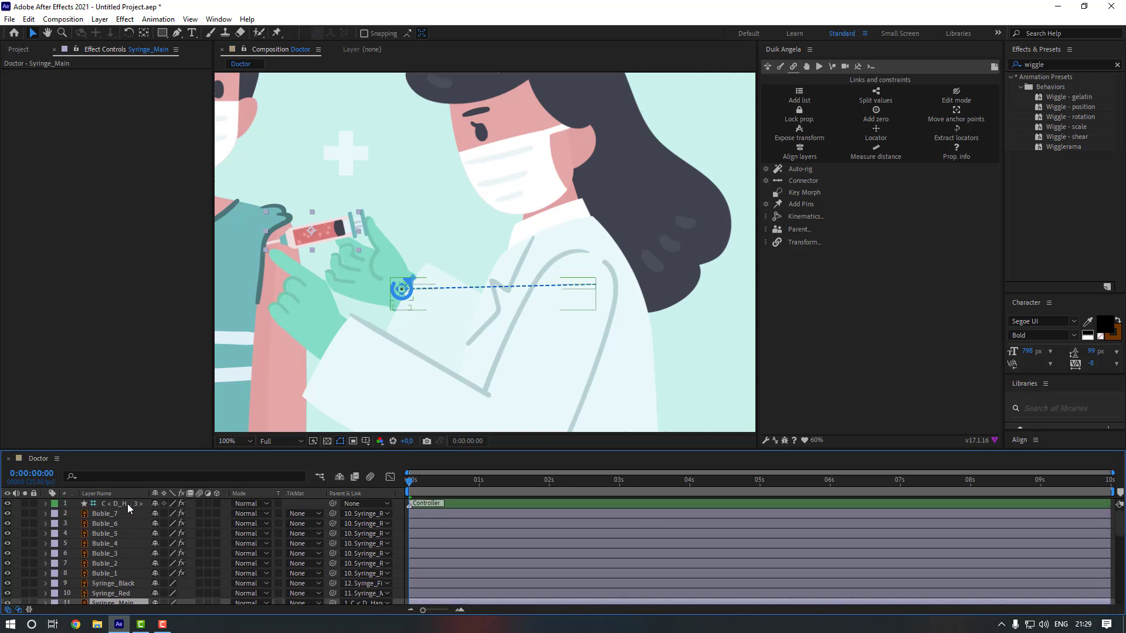
click(128, 504)
mouse_move(404, 286)
mouse_down()
mouse_move(427, 282)
mouse_move(419, 287)
mouse_up()
key(ctrl+z)
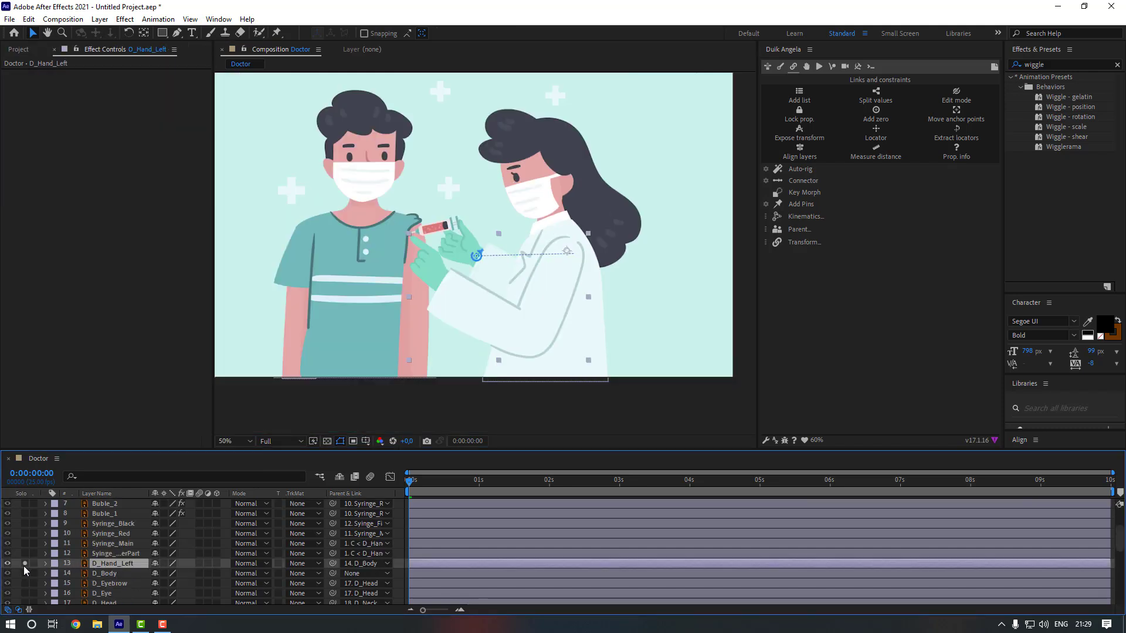
Isolate the D_Hand_Left layer and place puppet pins at the doctor's shoulder, elbow and wrist
click(25, 564)
click(275, 66)
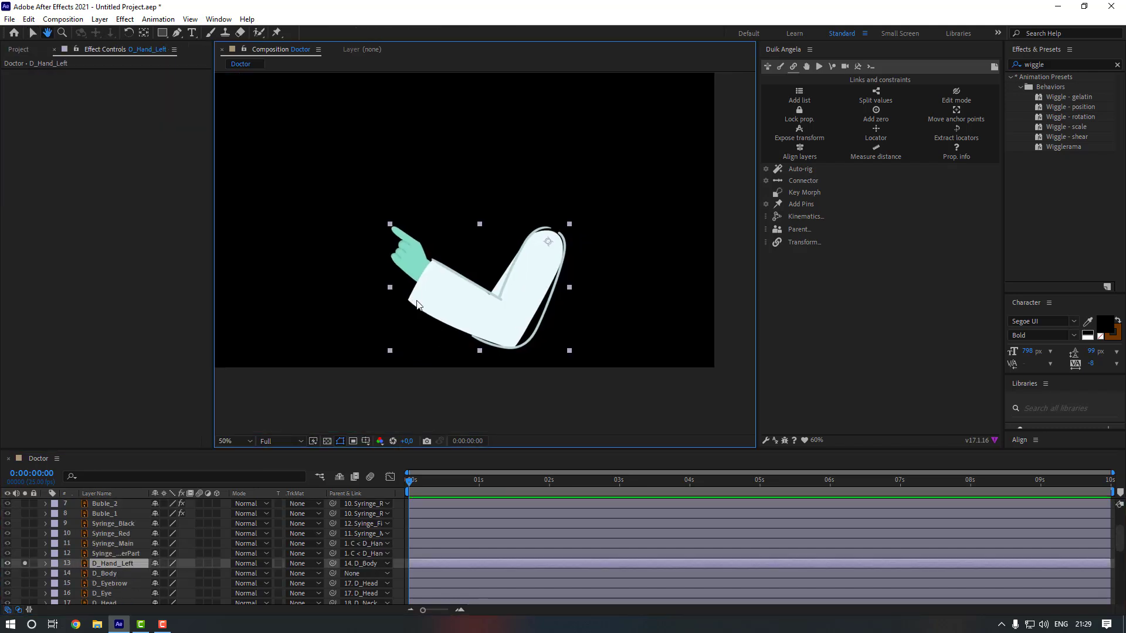
click(277, 33)
key(period)
click(608, 237)
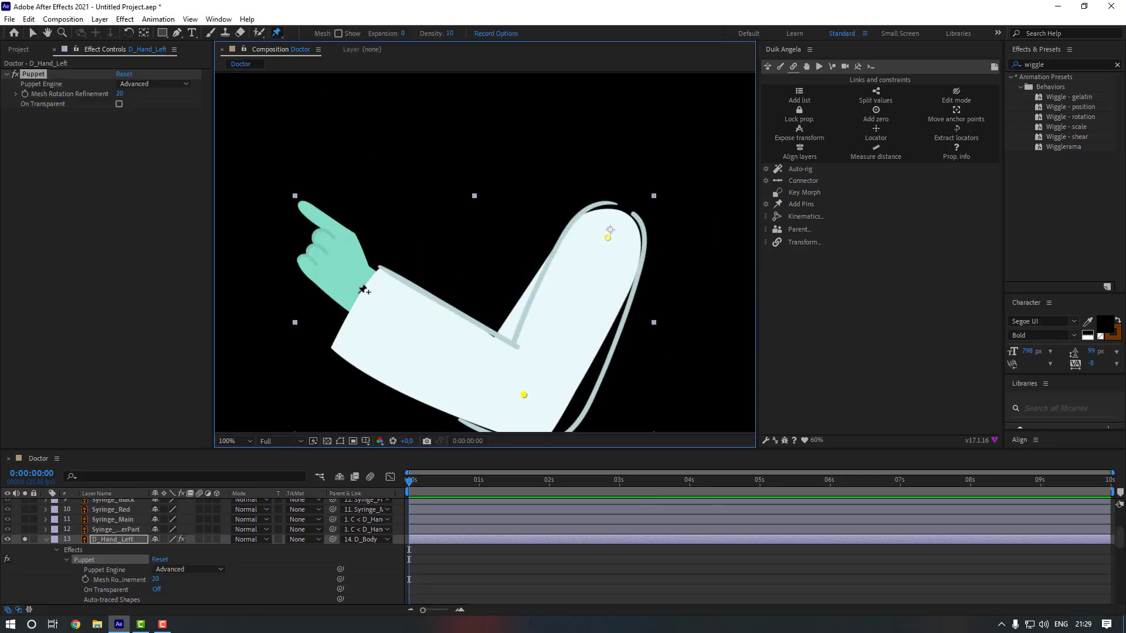
click(431, 575)
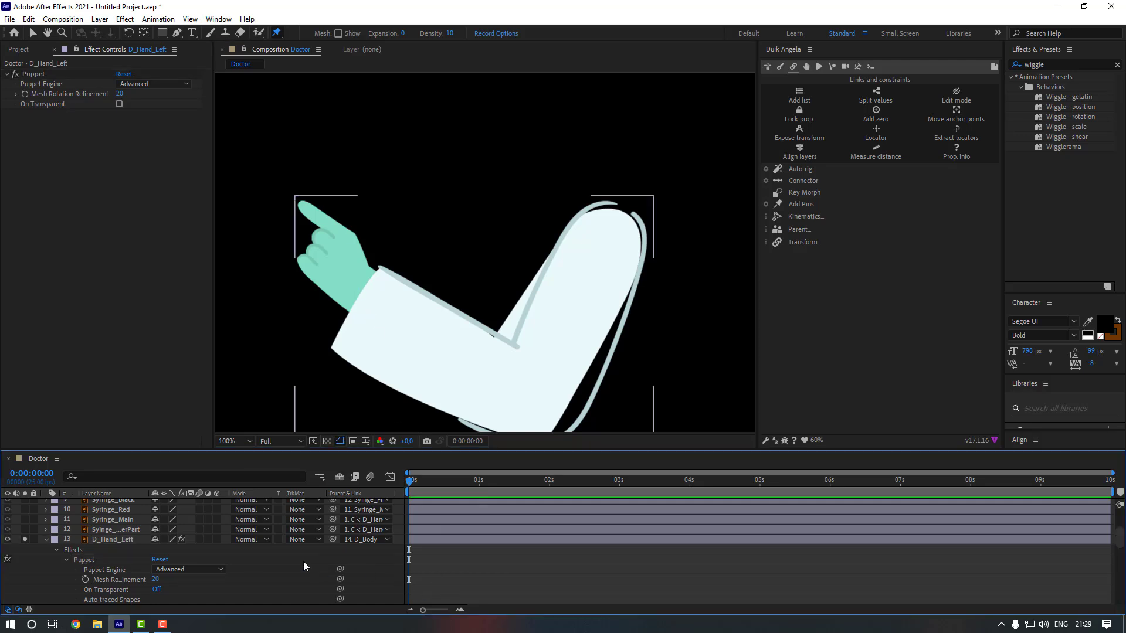
Select the Puppet effect of D_Hand_Left and create Duik pin layers for its three puppet pins
click(92, 561)
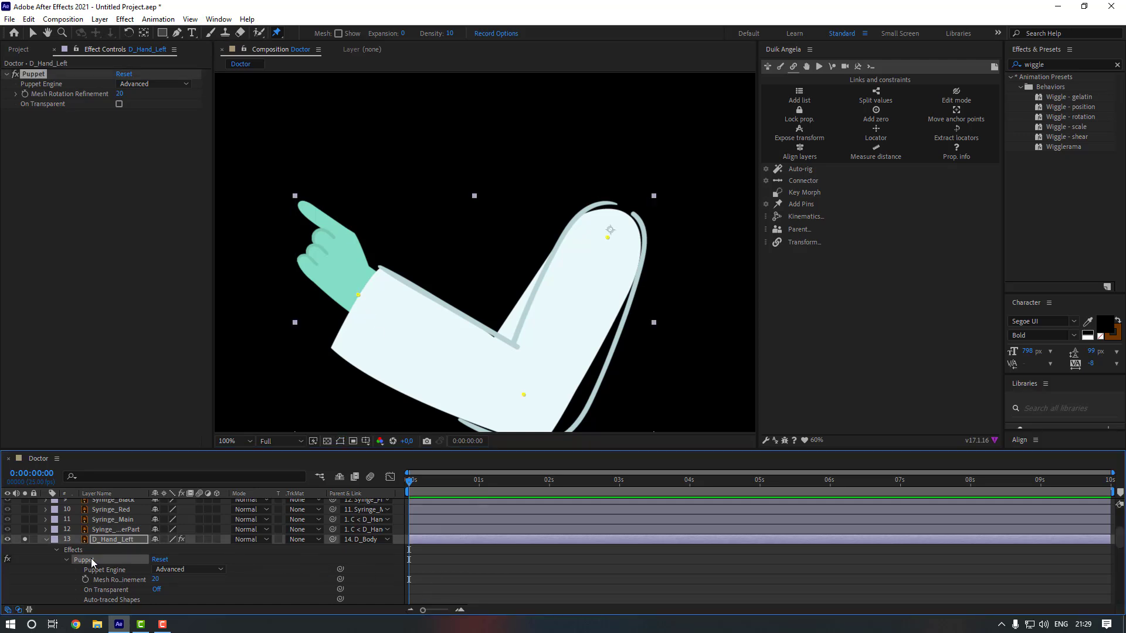
click(801, 205)
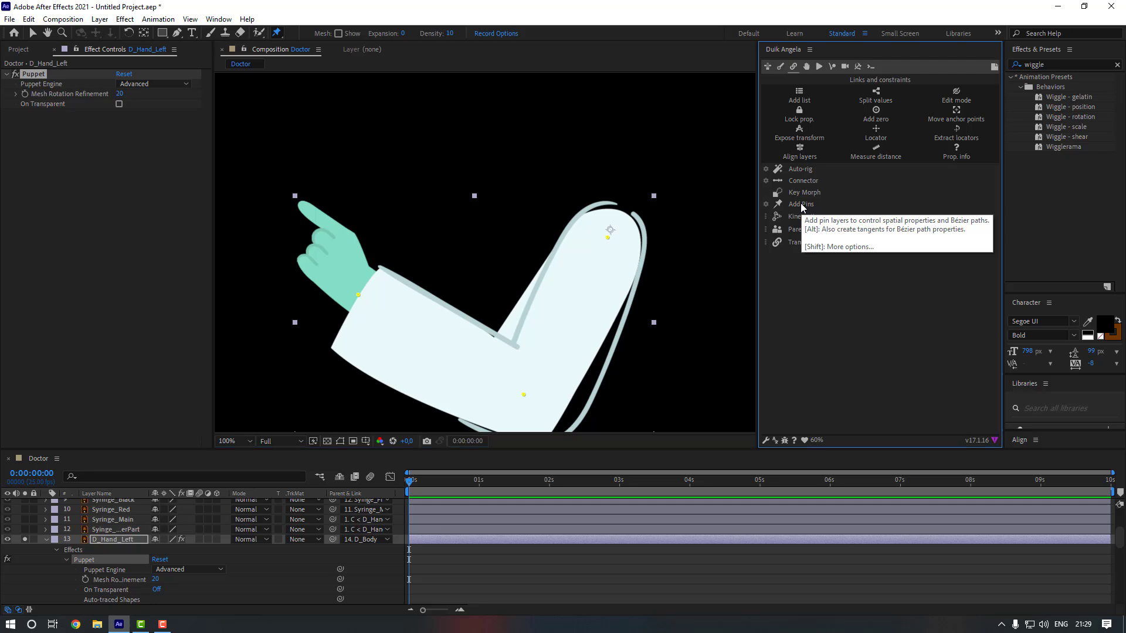
click(553, 359)
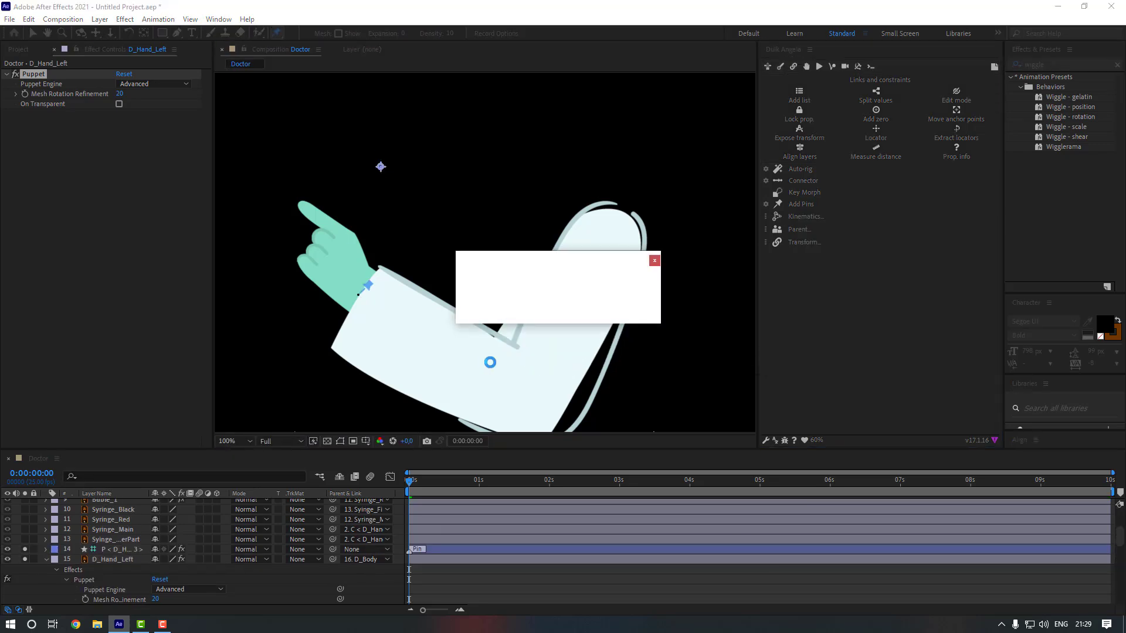
Parent D_Hand_Left's Puppet Pin 3 to Pin 2 and Pin 2 to Pin 1, and auto-rig the three-pin chain
click(117, 540)
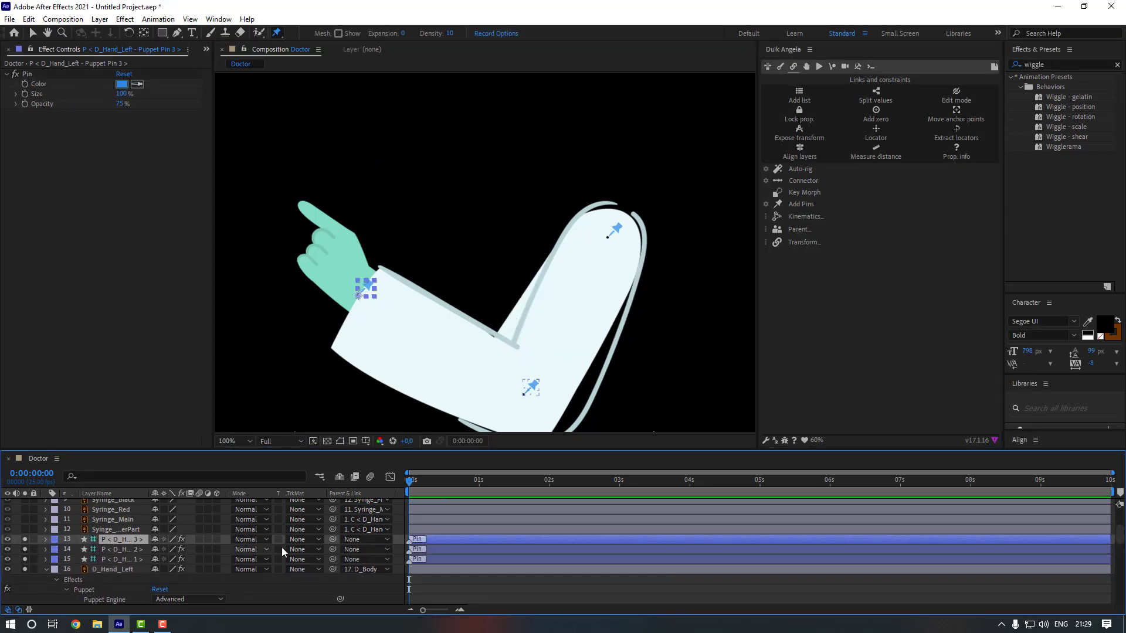
drag(332, 540, 134, 550)
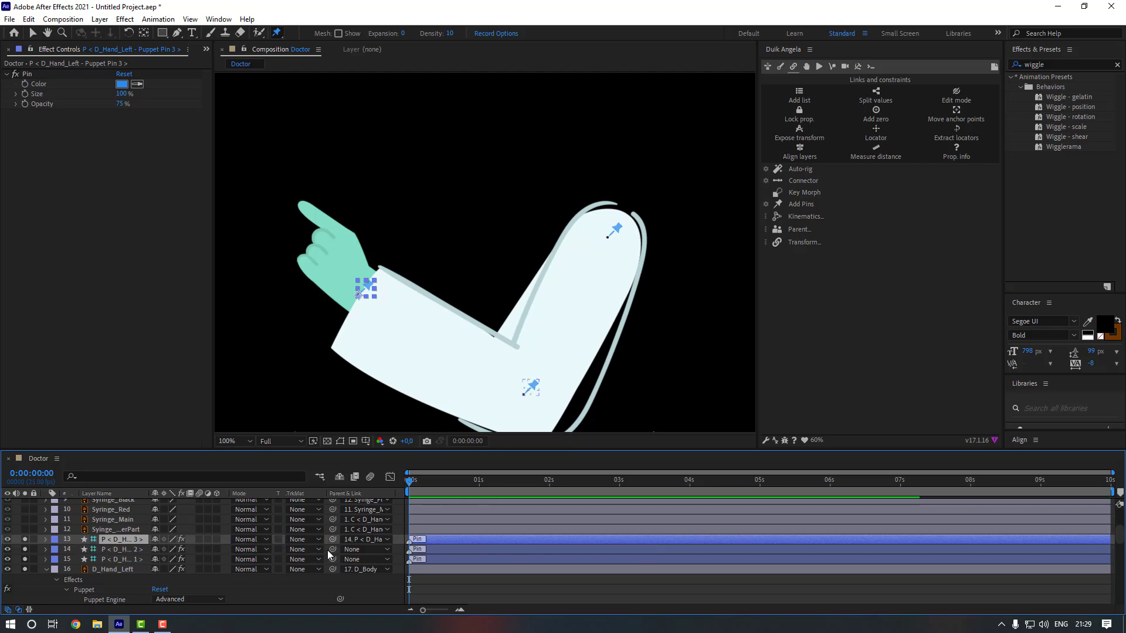
drag(332, 550, 126, 560)
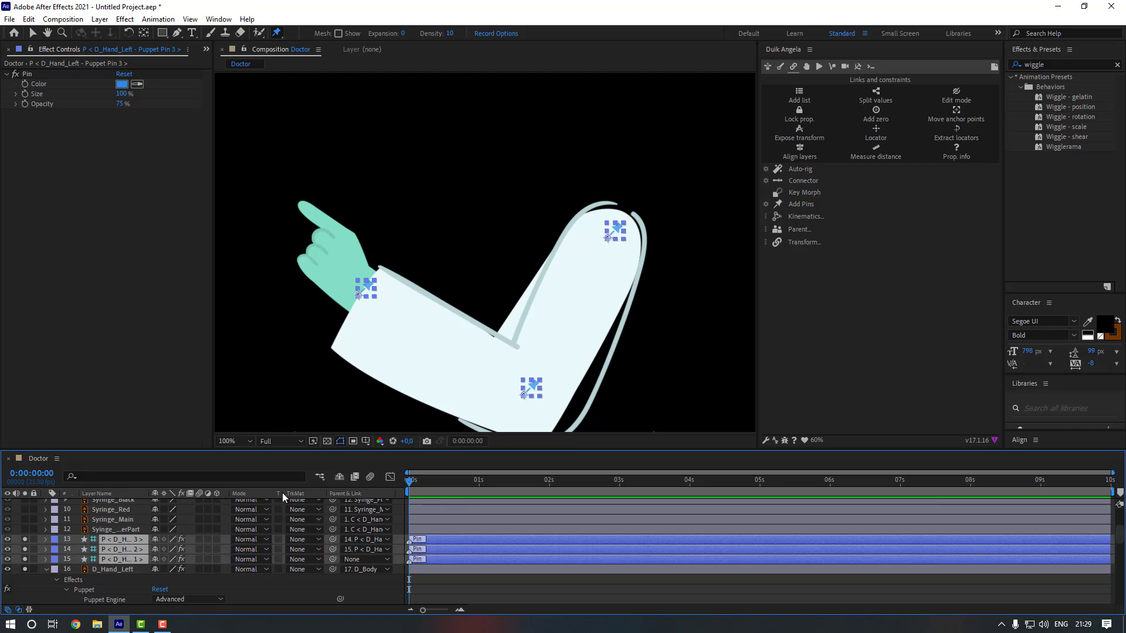
click(803, 168)
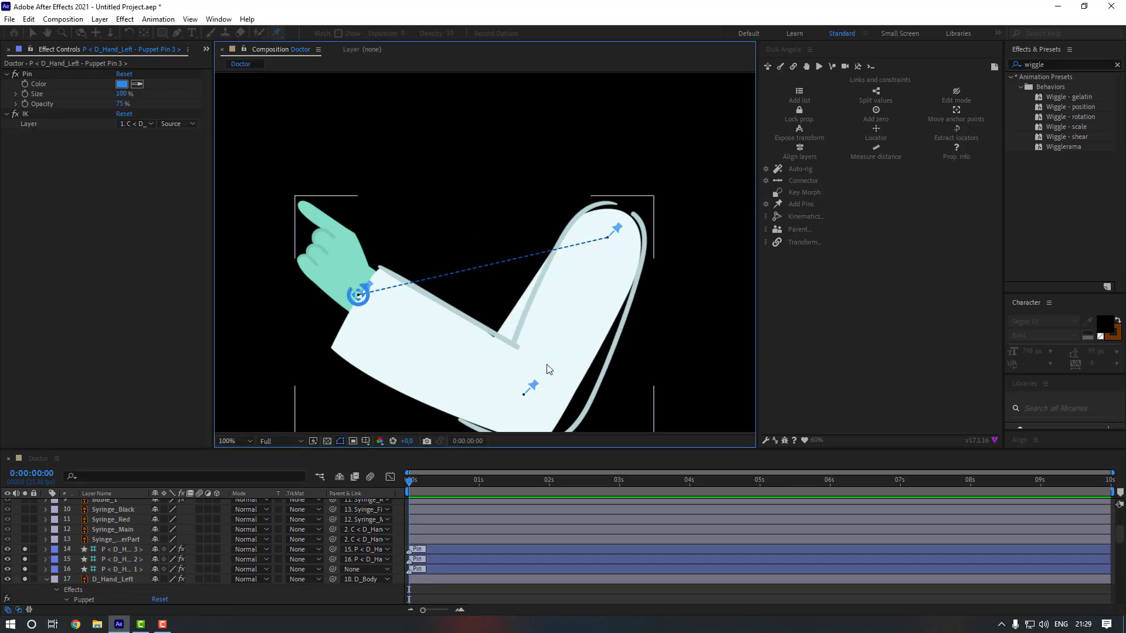
Parent Puppet Pin 1 of D_Hand_Left to D_Body, and turn off solo for the left-arm layers and controller
click(352, 560)
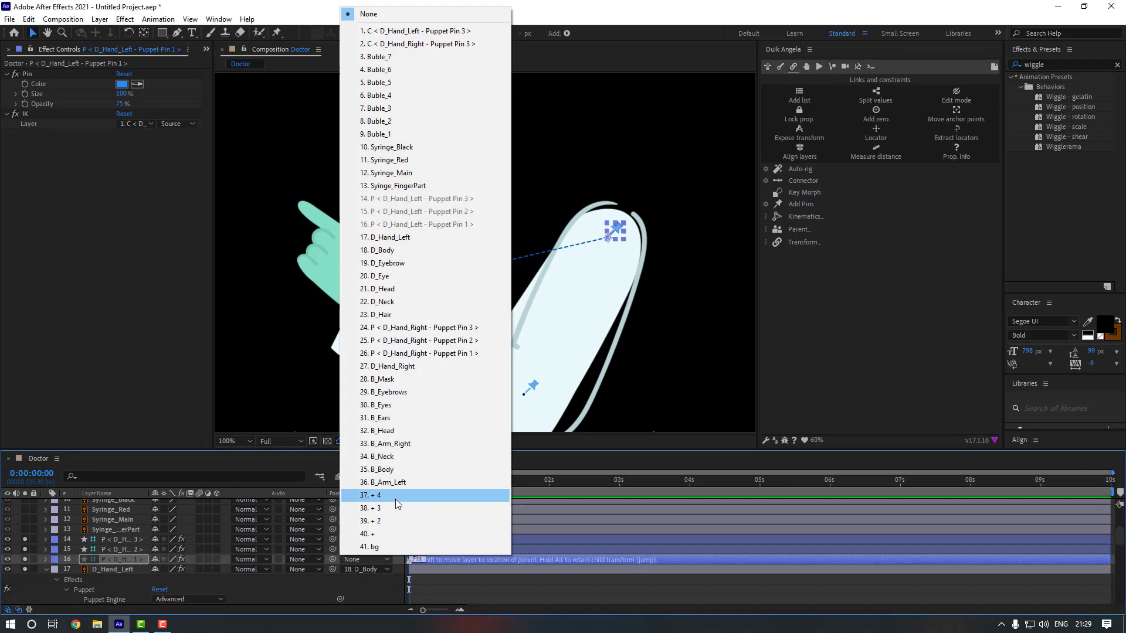
click(399, 251)
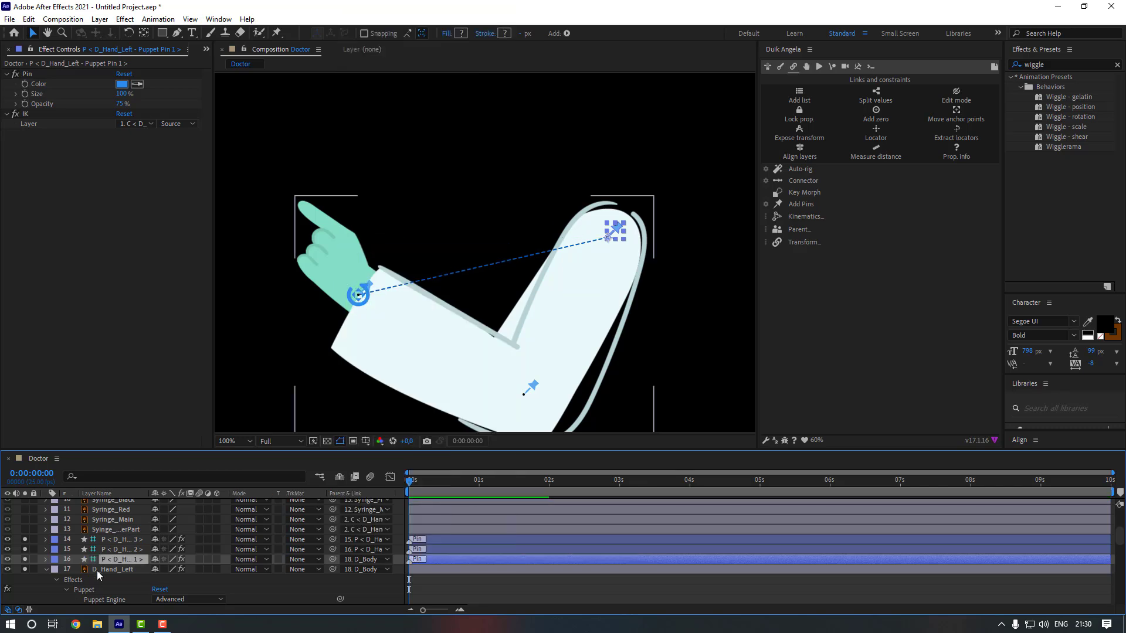
click(46, 569)
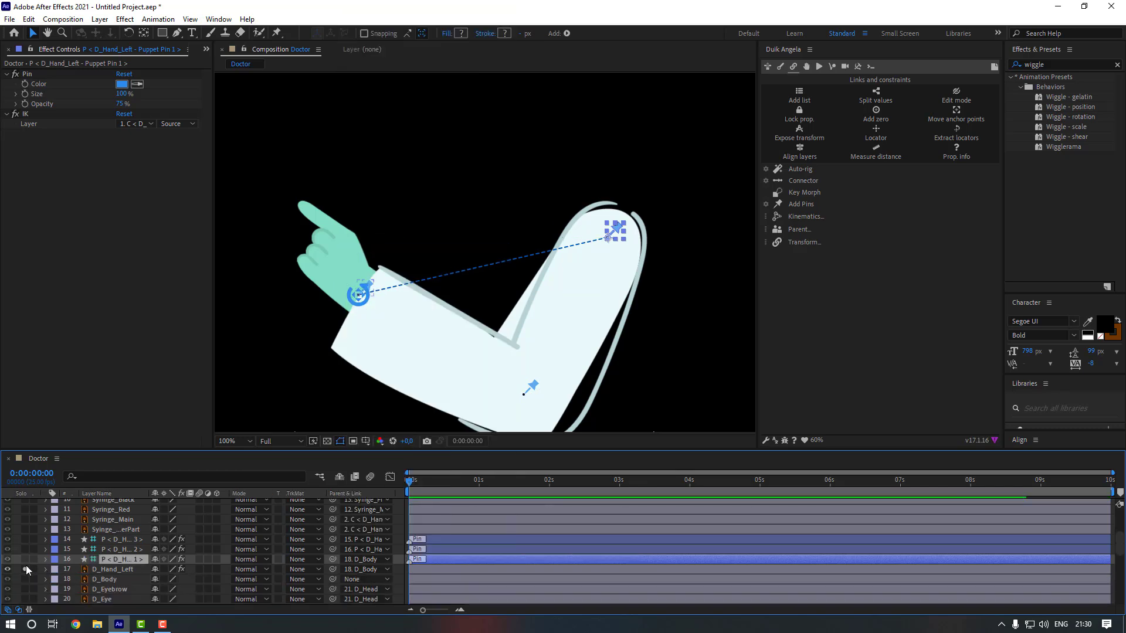
scroll(23, 538, up, 1)
scroll(24, 536, up, 3)
click(26, 504)
Test the doctor's left arm with its controller, and close the Duik Angela panel
click(111, 504)
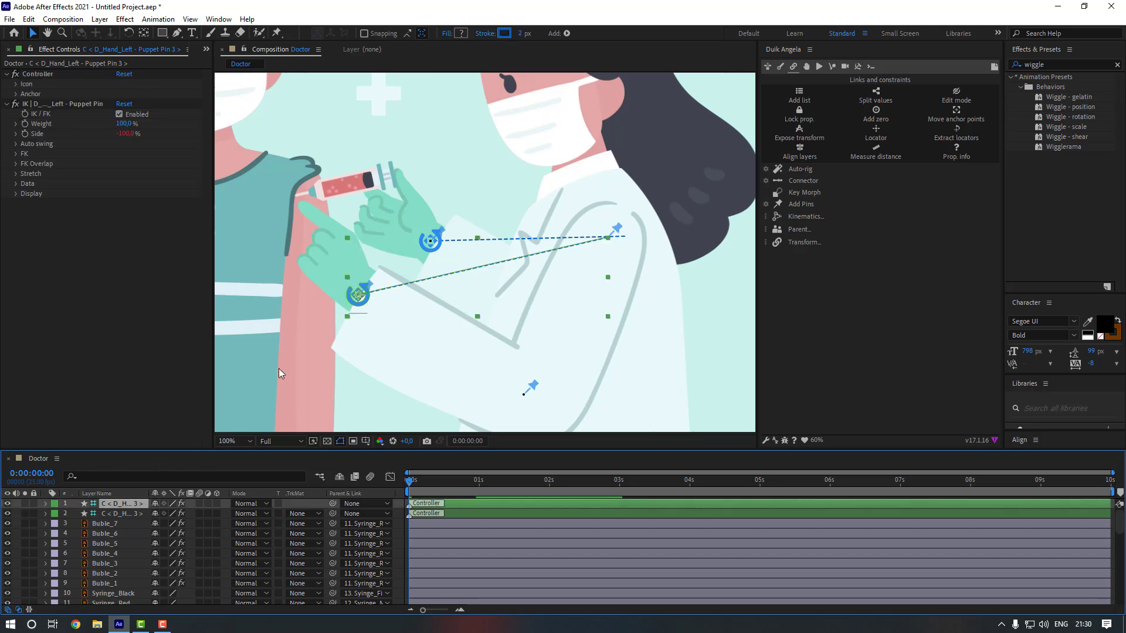
drag(360, 300, 358, 295)
scroll(564, 275, down, 1)
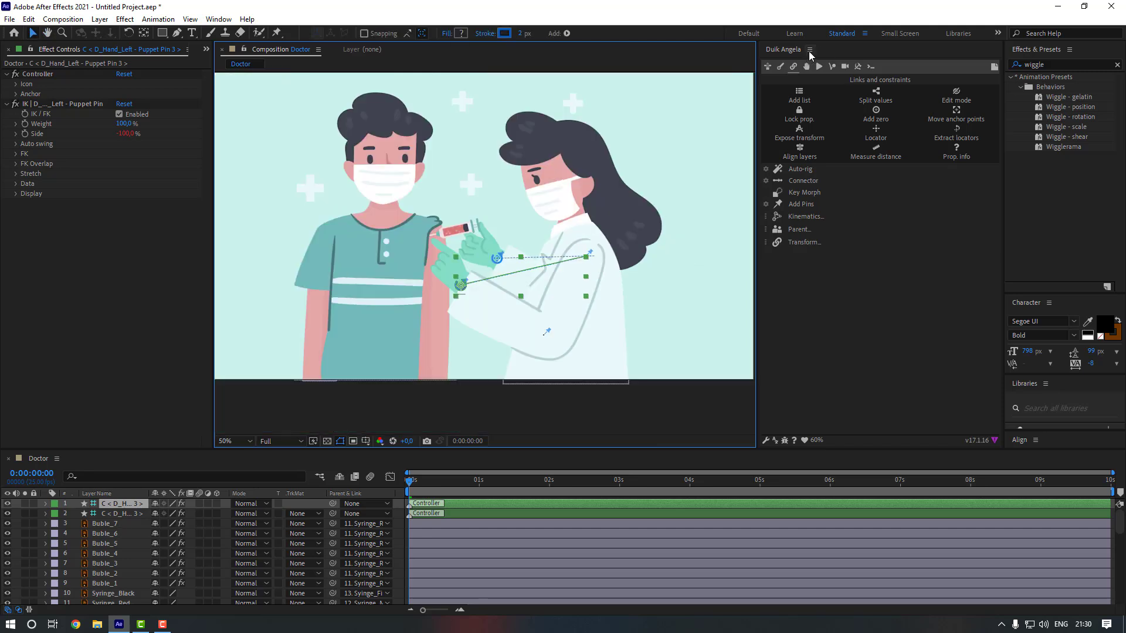
click(810, 52)
click(833, 57)
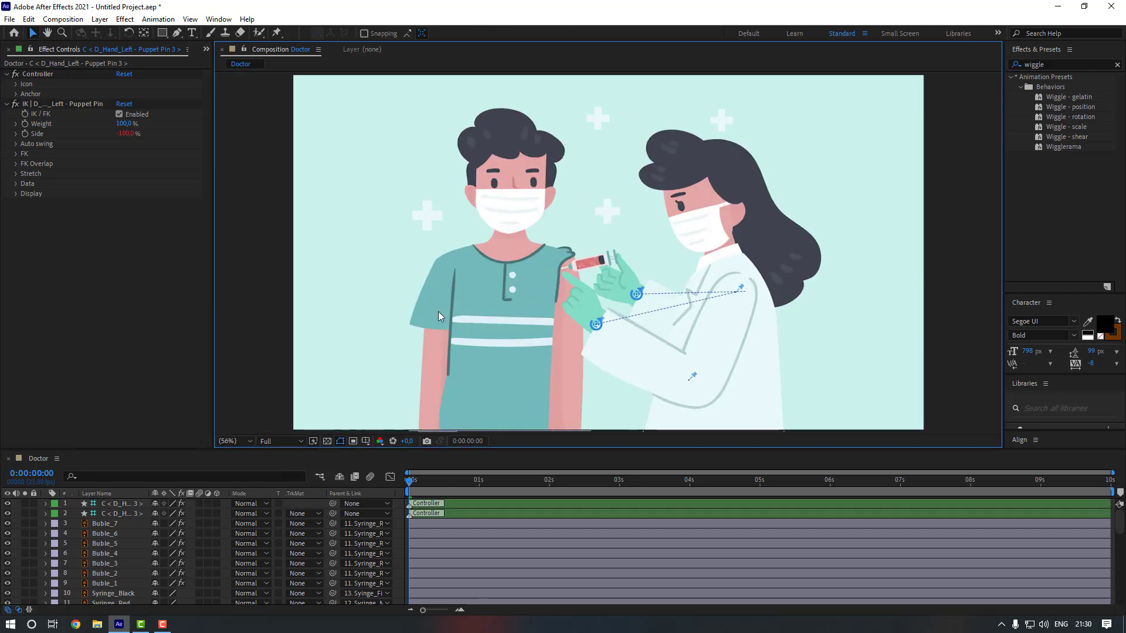
Rename the D_Hand_Left controller as Hand_Left and the D_Hand_Right controller as Hand_right
click(125, 506)
key(Return)
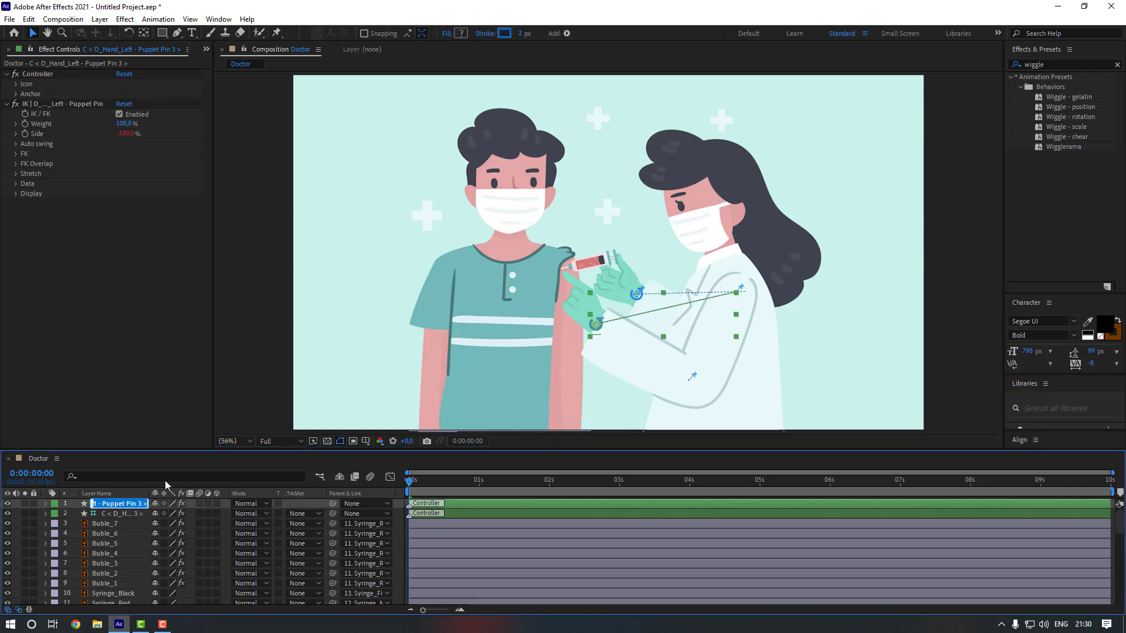
text(Hand_Left)
key(Return)
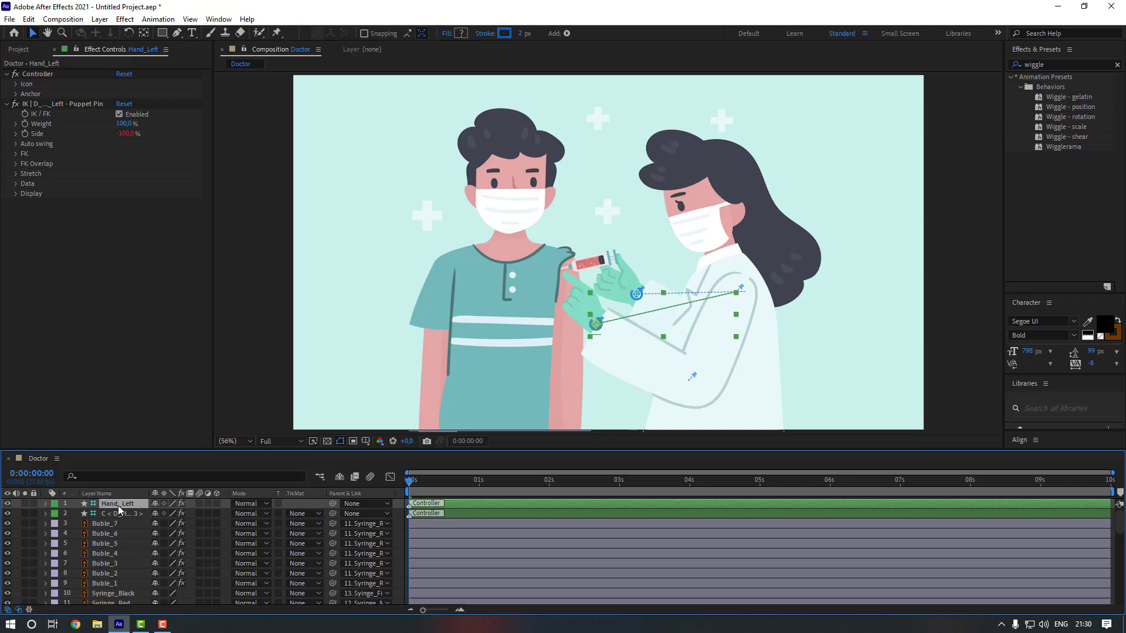
click(120, 513)
key(Return)
text(Hand_)
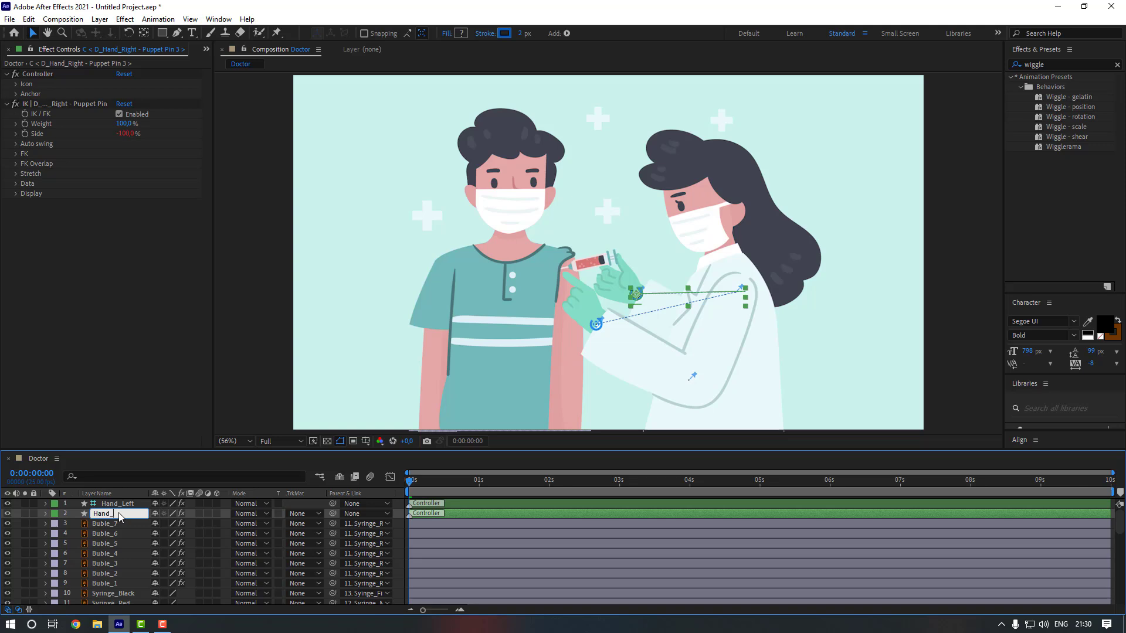
text(right)
key(Return)
Keyframe Hand_Left's Position at 0:00:00:21, and at 0:00:00:15 move the controller away from the patient to 954.1, 784.0
click(462, 482)
key(p)
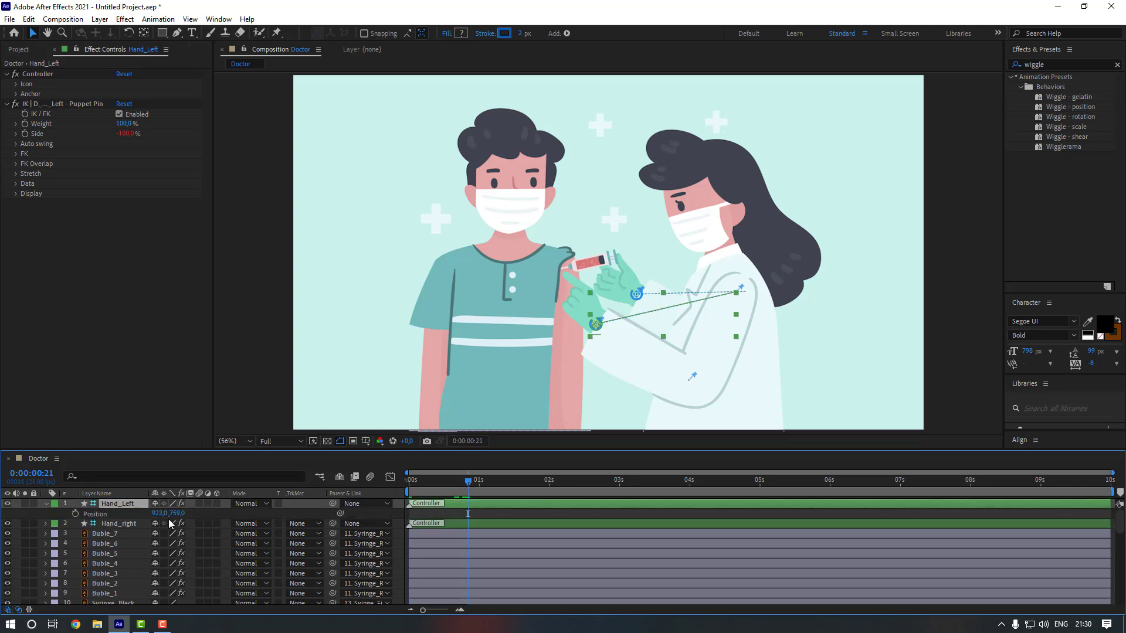
key(alt+shift+p)
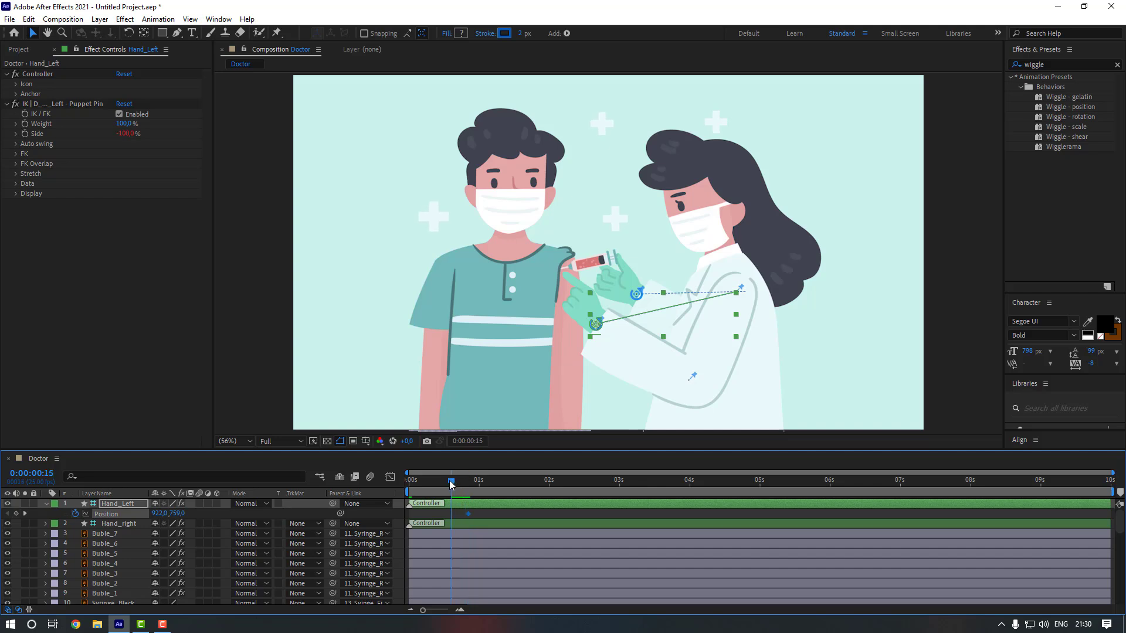
drag(596, 324, 606, 335)
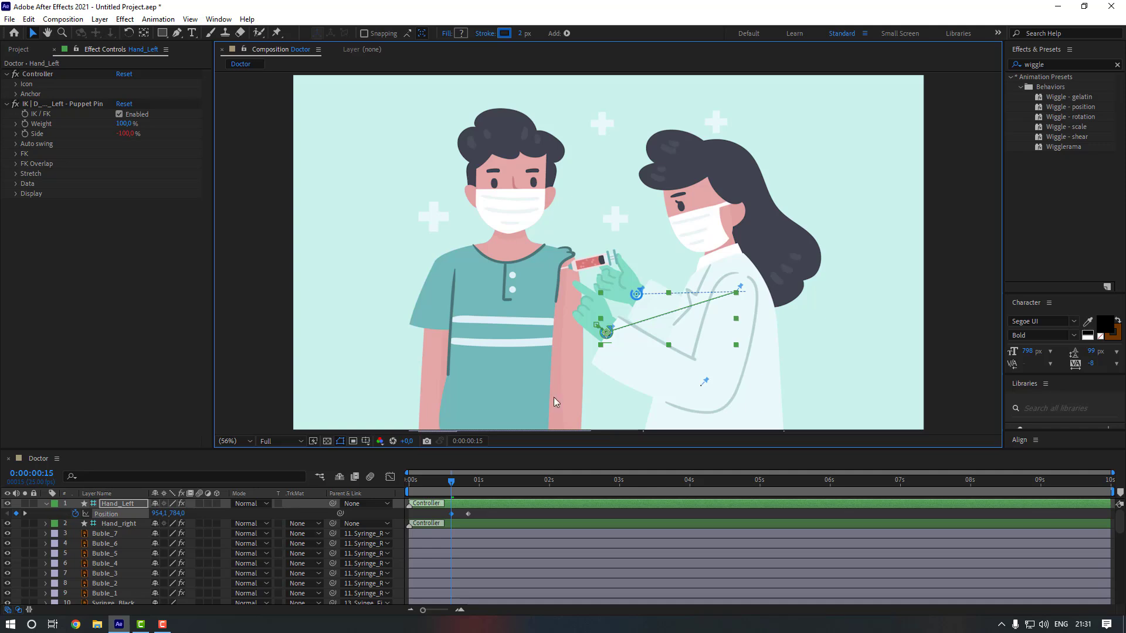
Apply Easy Ease to Hand_Left's Position keyframe at 0:00:00:21
right_click(470, 513)
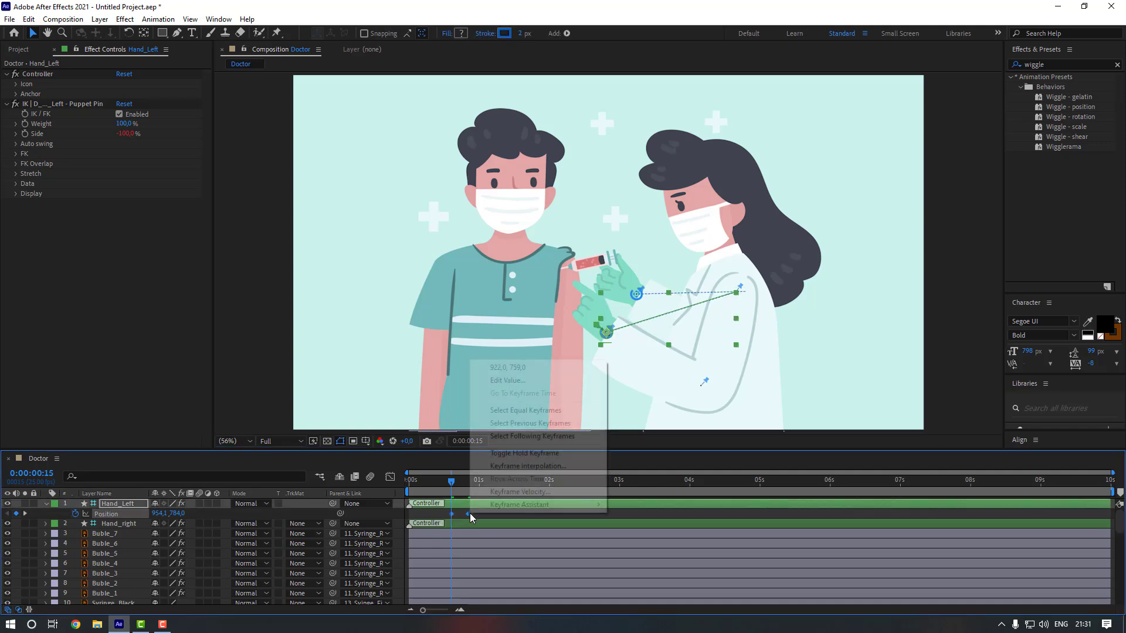
mouse_move(596, 505)
click(639, 543)
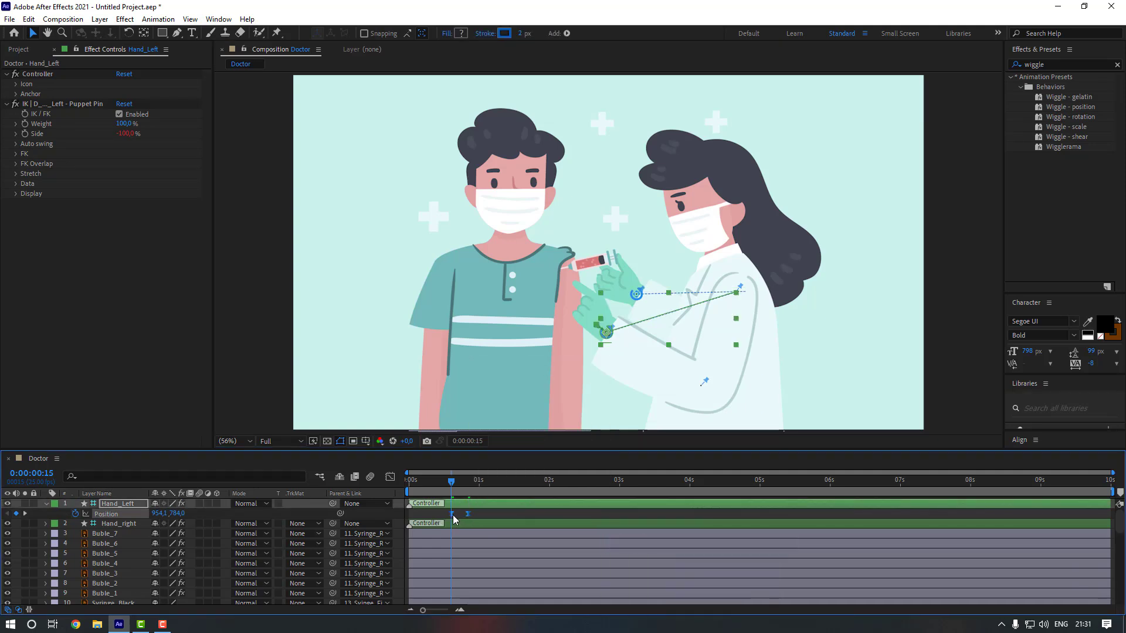
Shift Hand_Left's two Position keyframes to 0:00:00:05 and 0:00:00:19, and preview the hand movement
drag(451, 514, 387, 485)
click(456, 516)
key(space)
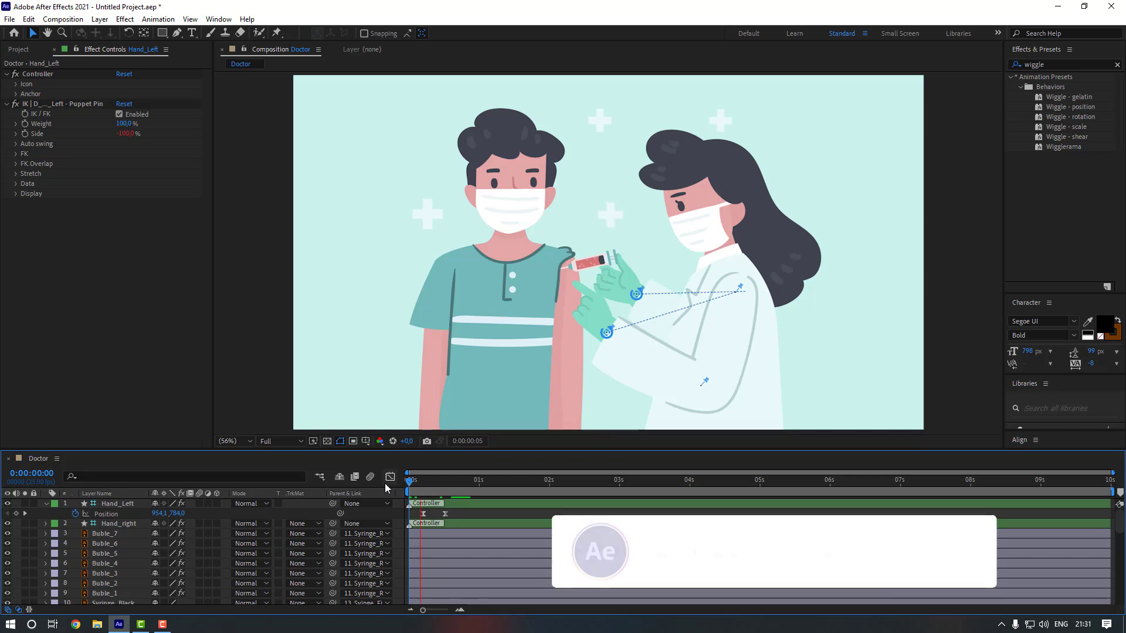
click(446, 514)
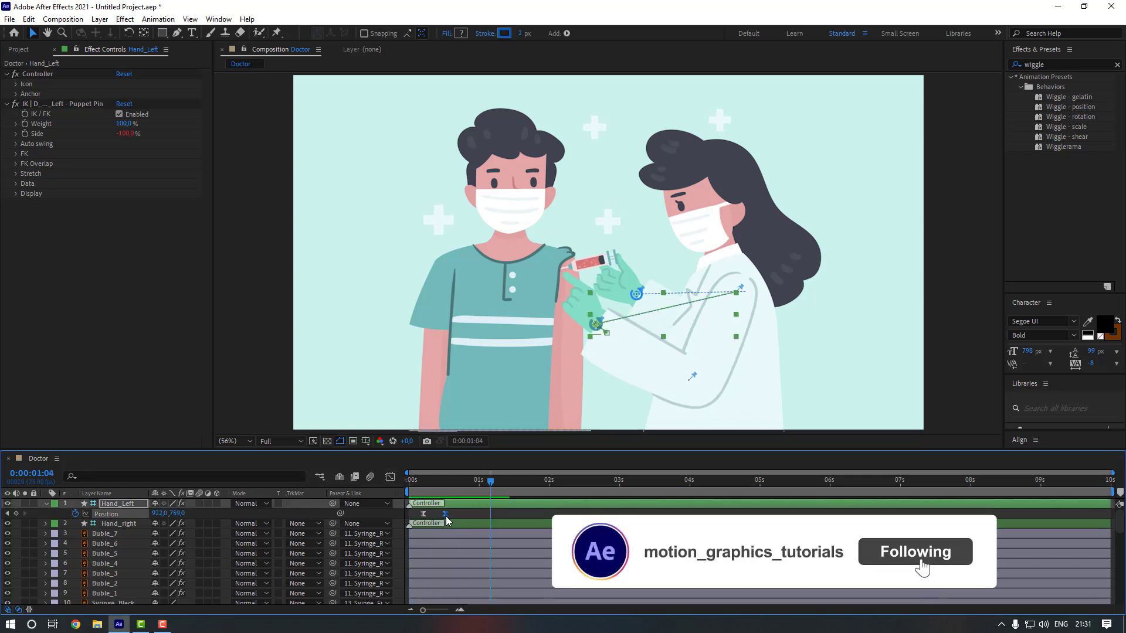
drag(445, 514, 392, 490)
click(454, 515)
key(space)
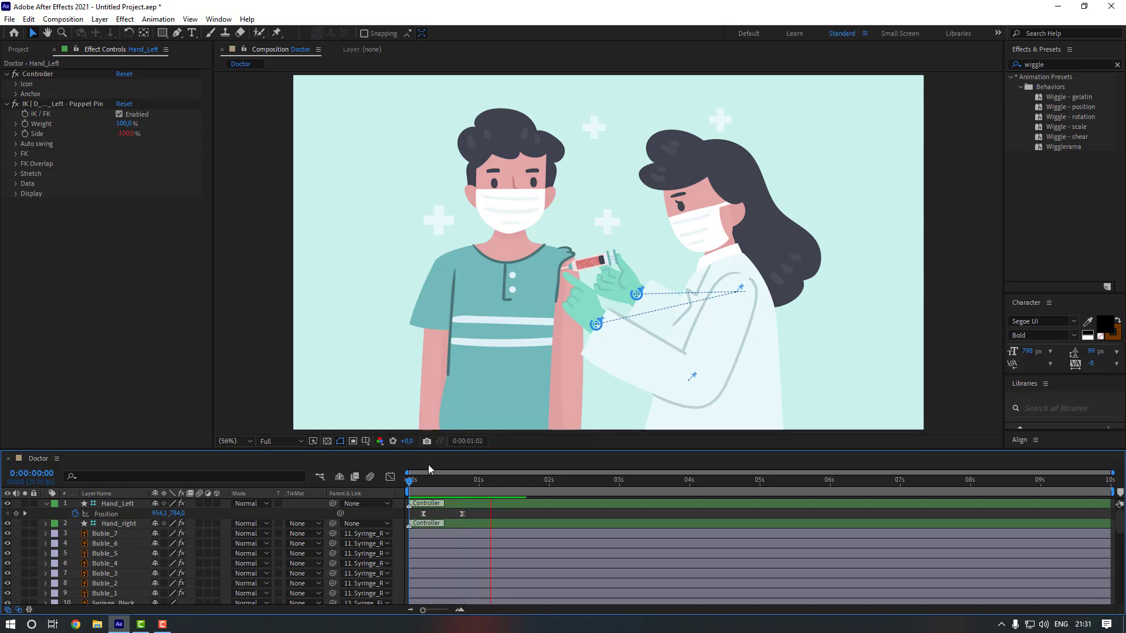
At 0:00:00:19, move the Hand_Left controller to Position 933, 794
click(462, 483)
scroll(575, 367, up, 3)
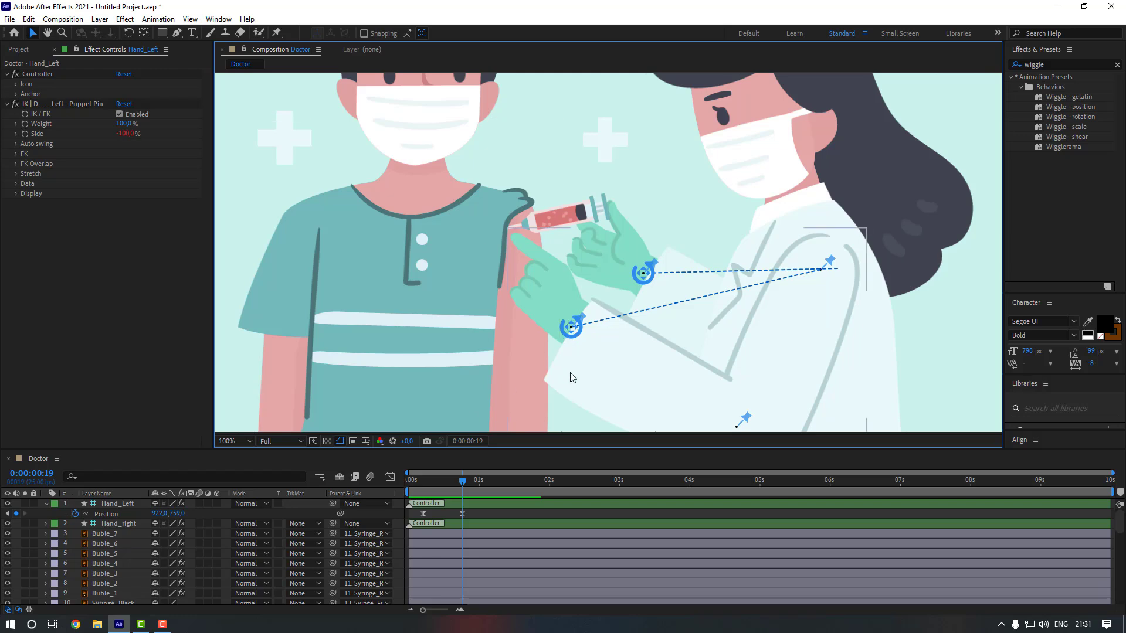
drag(572, 328, 581, 353)
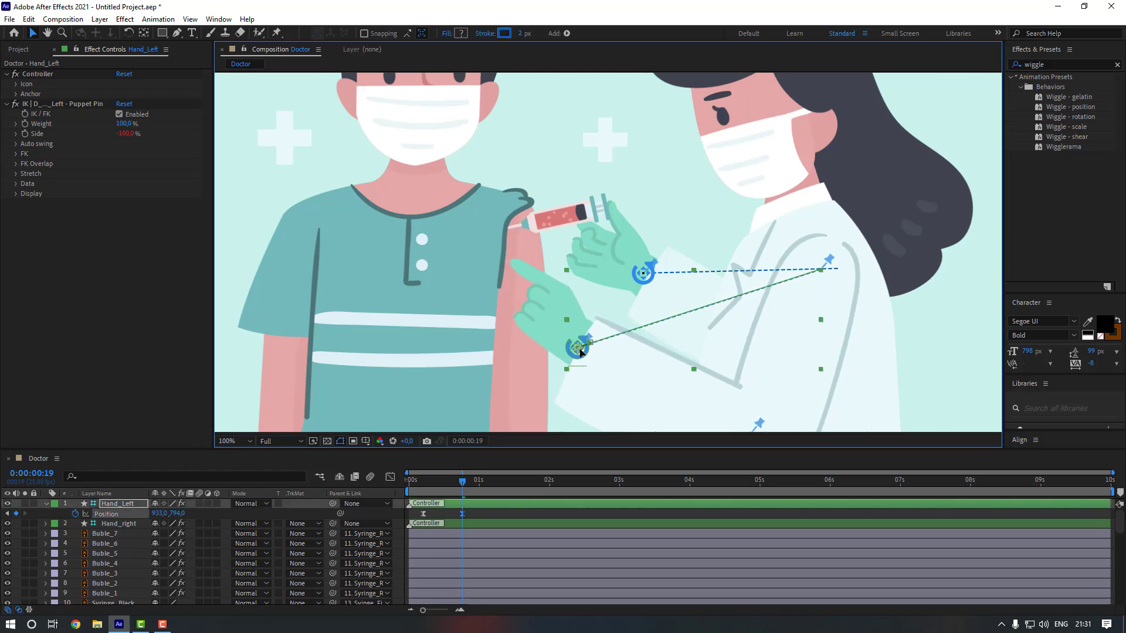
Keyframe Hand_Left's Position at 956, 775 at 0:00:01:04 and at 929, 771 at 0:00:01:14
key(space)
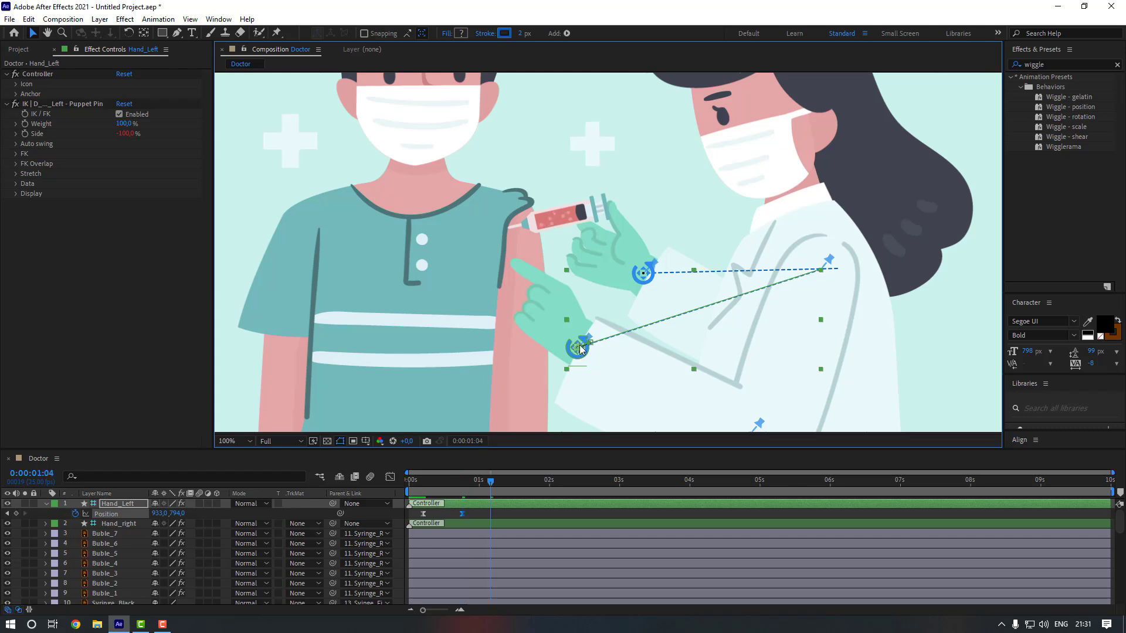
drag(578, 348, 592, 338)
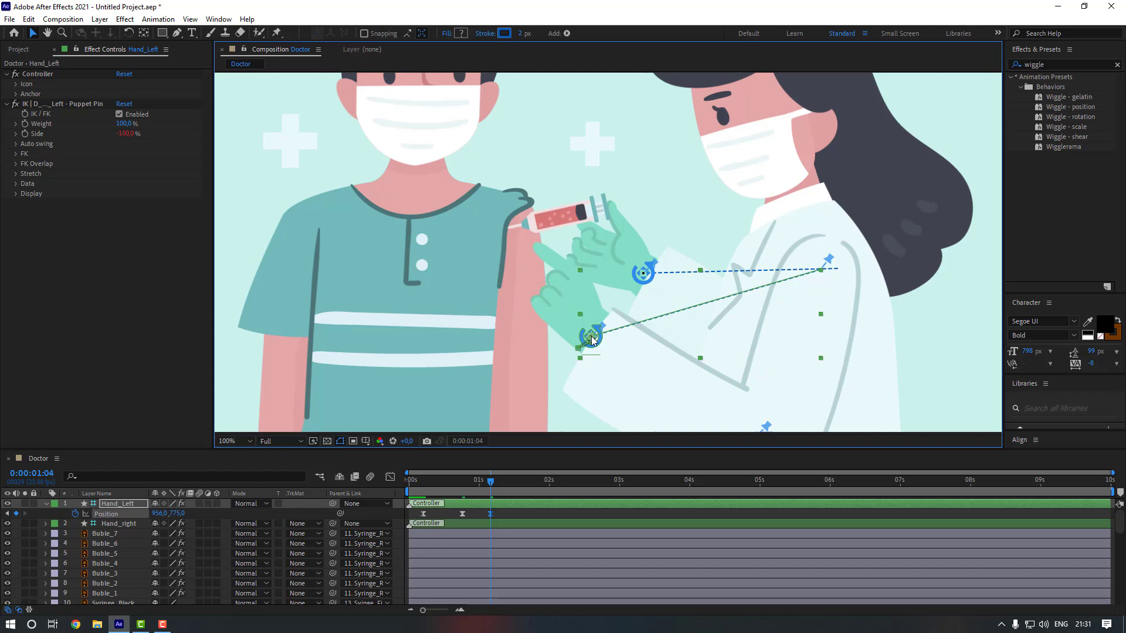
key(space)
drag(592, 338, 576, 336)
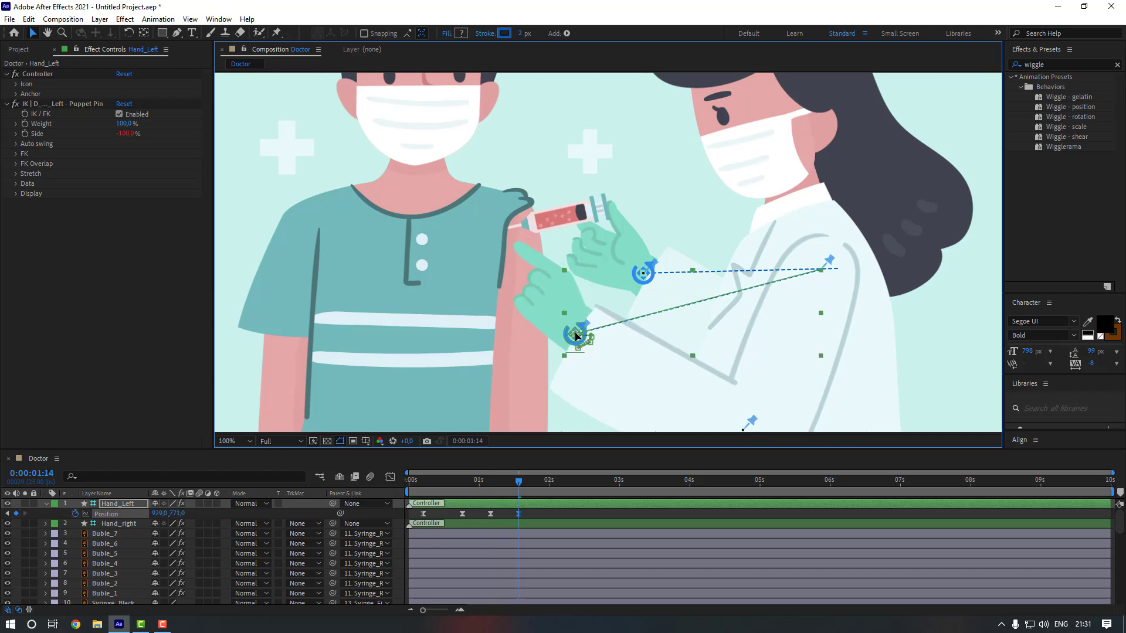
Space Hand_Left's last two Position keyframes further apart, with the final one just before two seconds, and preview the motion
mouse_move(534, 512)
mouse_down()
mouse_move(458, 516)
mouse_move(548, 515)
mouse_up()
click(544, 385)
scroll(544, 385, down, 1)
drag(440, 484, 394, 489)
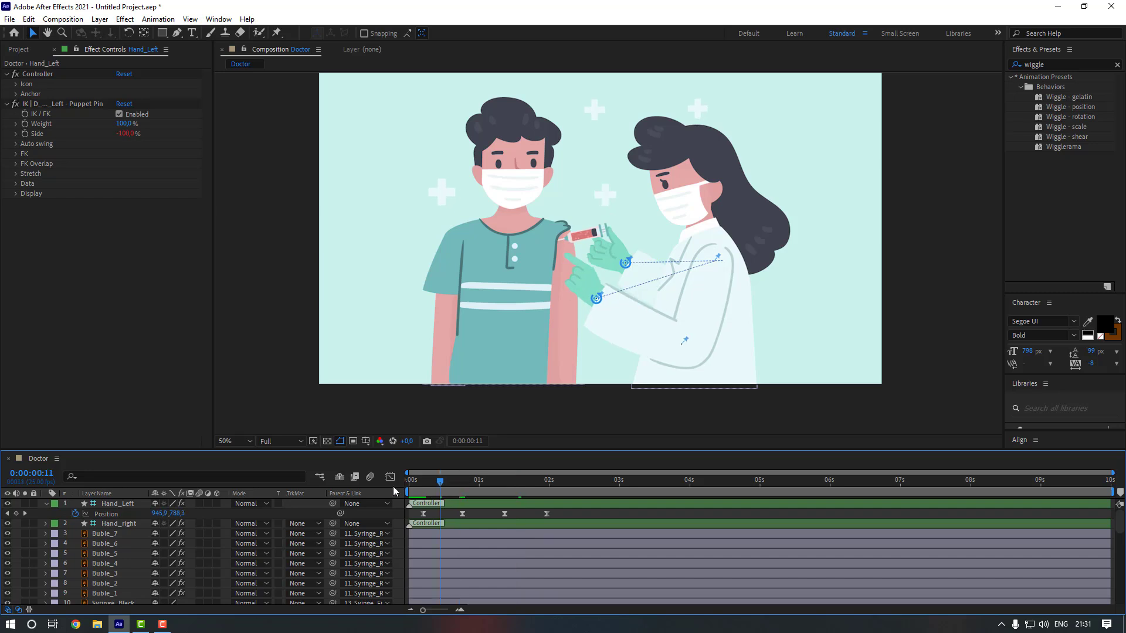
key(space)
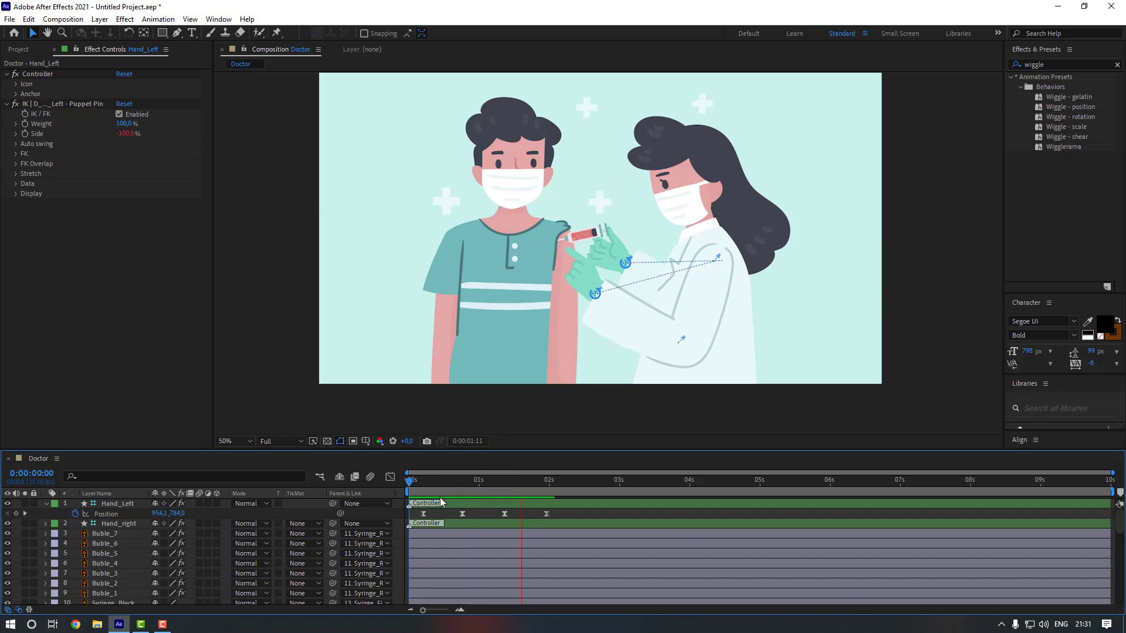
Copy Hand_Left's 0:00:00:19 Position keyframe to 0:00:01:05 as a hold, and shift the two following keyframes later
click(463, 484)
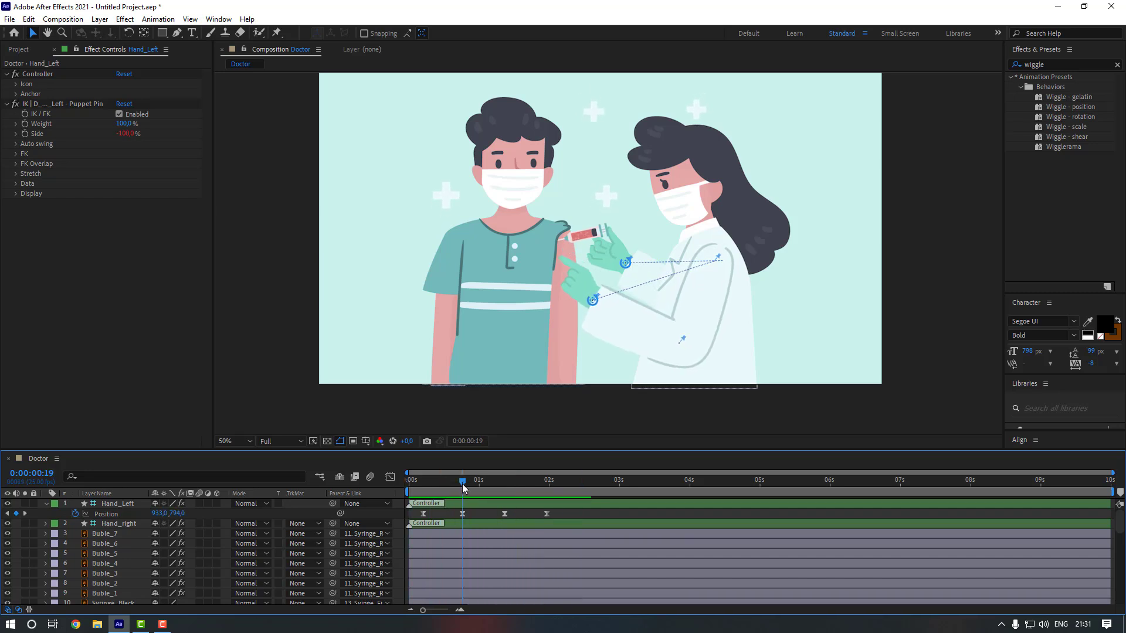
drag(463, 485, 475, 508)
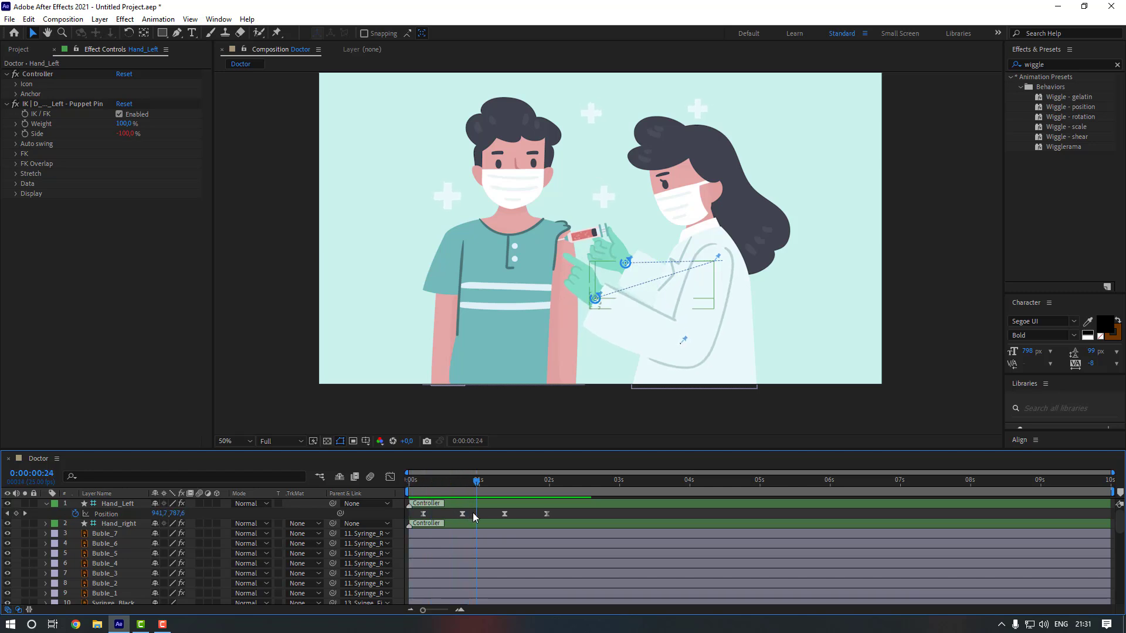
click(462, 514)
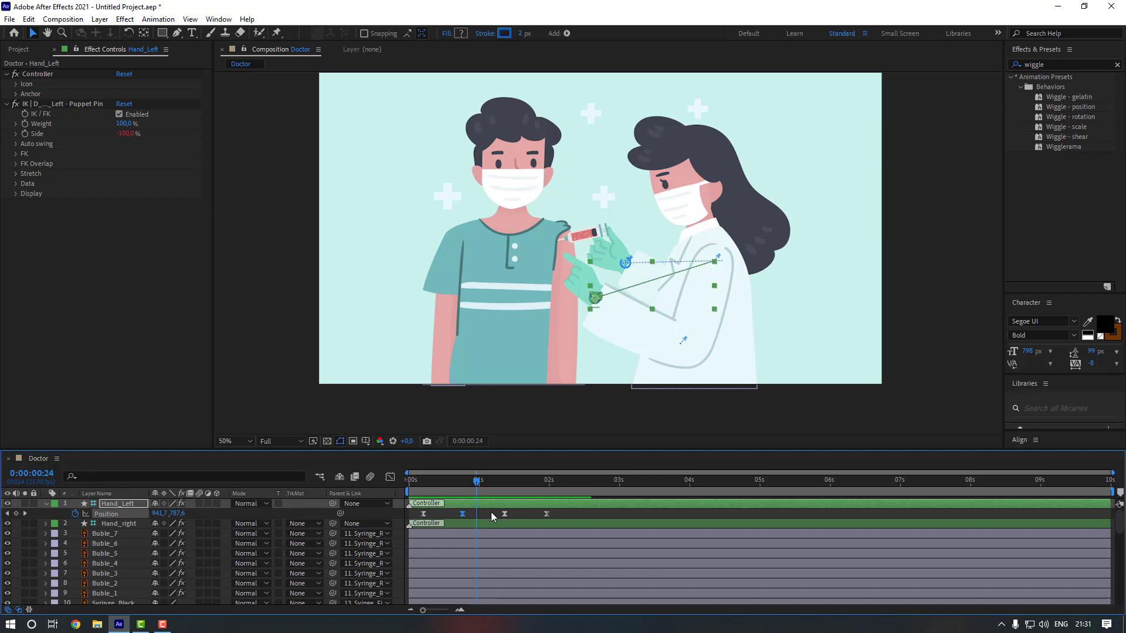
drag(489, 484, 492, 484)
key(ctrl+v)
mouse_move(560, 512)
mouse_down()
mouse_move(501, 519)
mouse_move(542, 514)
mouse_up()
click(550, 514)
Copy the 956, 775 Position keyframe to 0:00:02:10, move Hand_Left's last keyframe to 0:00:02:24, and preview the animation
click(545, 515)
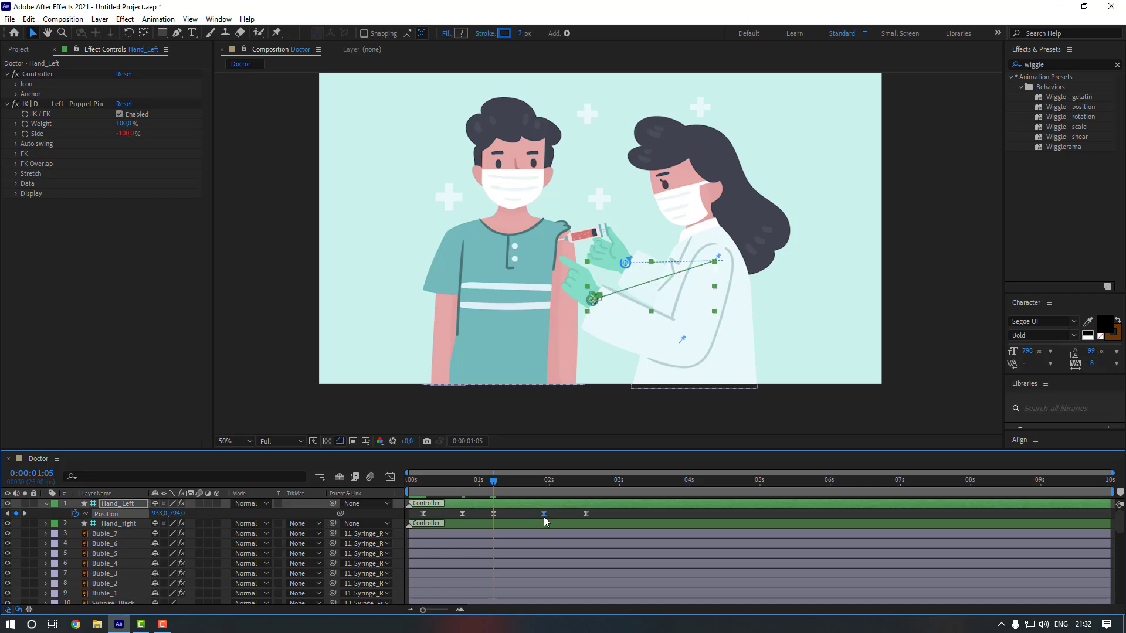
drag(570, 480, 579, 478)
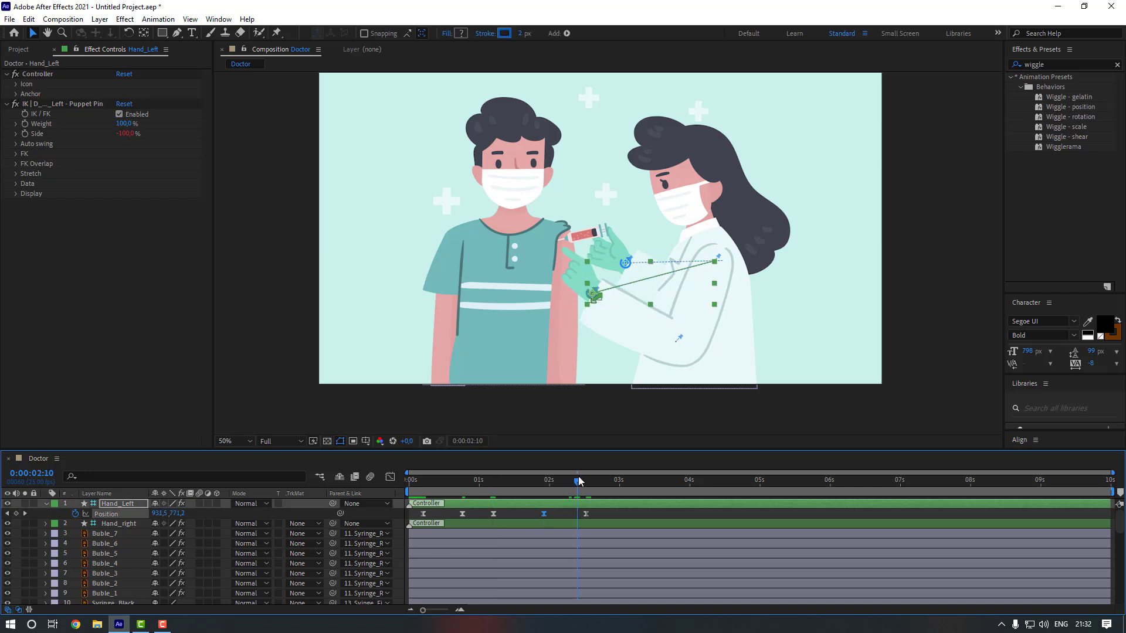
key(ctrl+v)
click(596, 513)
click(586, 514)
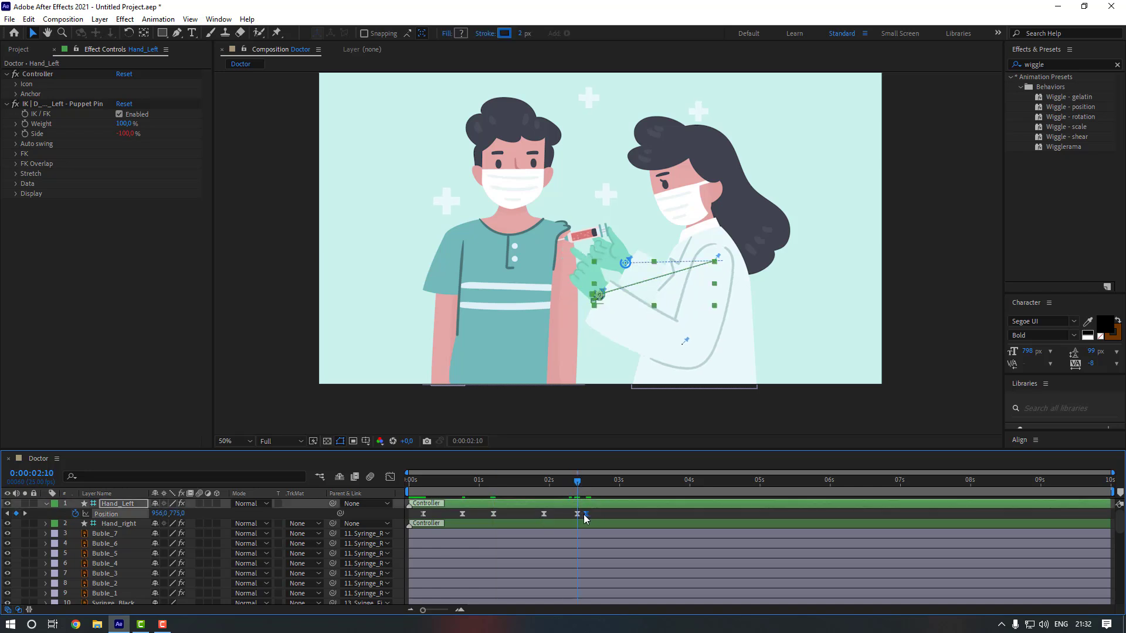
drag(606, 515, 615, 514)
key(F2)
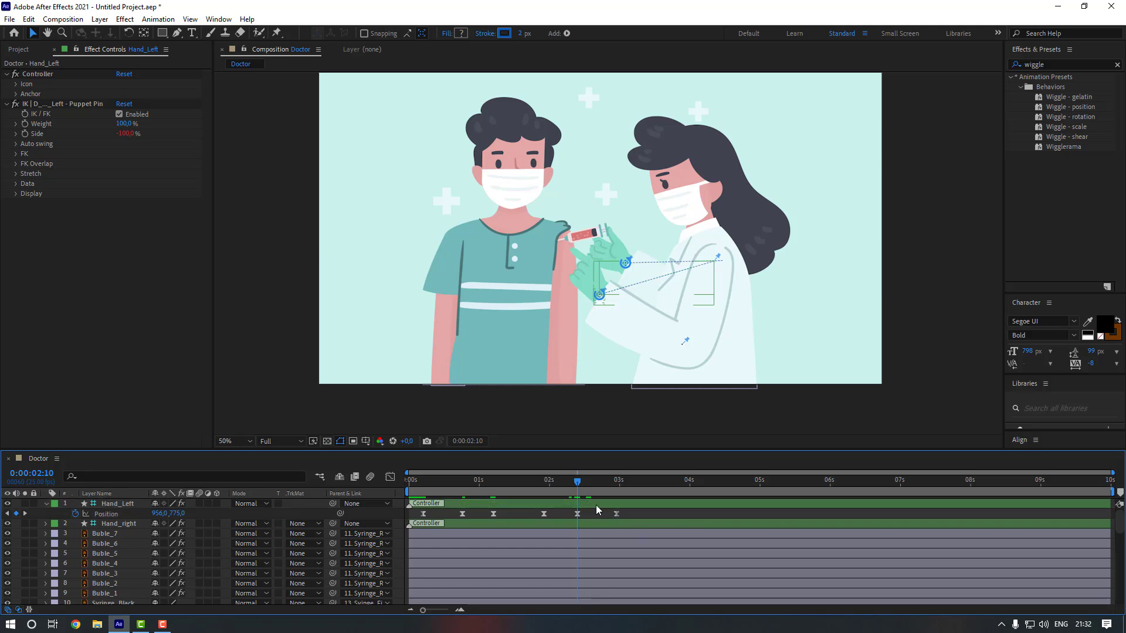
key(Home)
key(space)
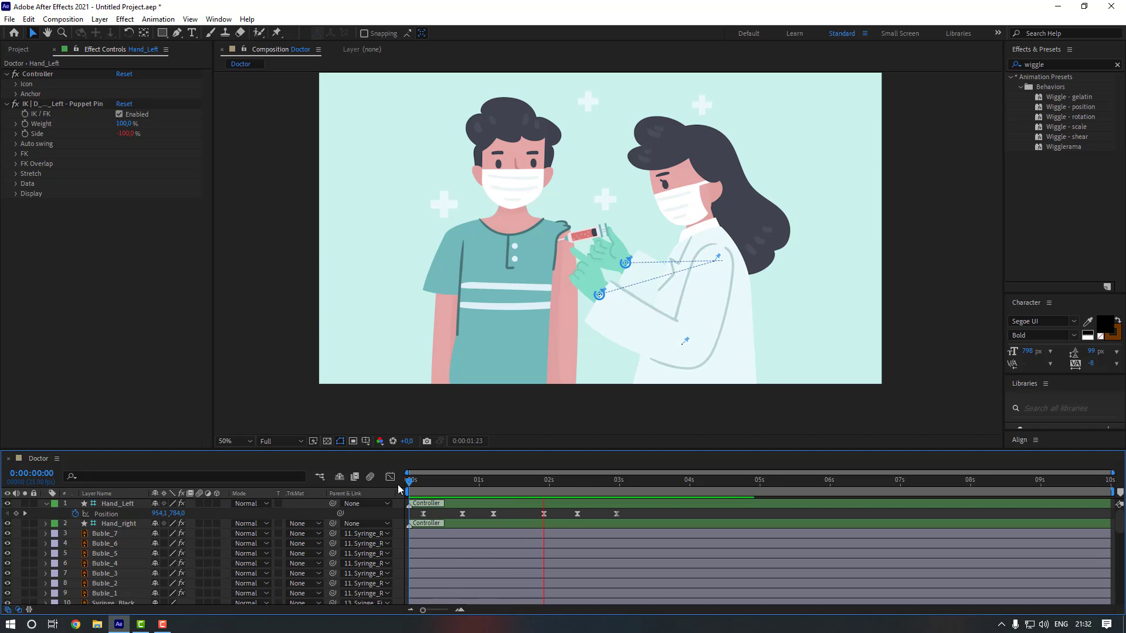
key(space)
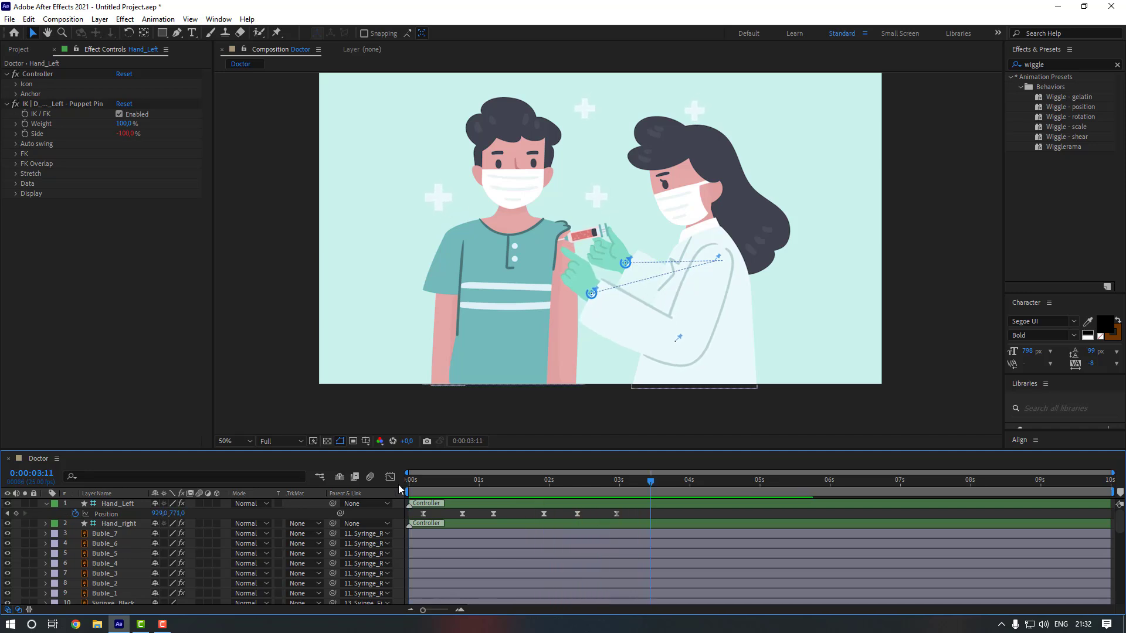
Keyframe Hand_right's Position at 0:00:02:24, and at 0:00:02:10 move the controller away from the patient to 1097, 661
drag(464, 490, 422, 484)
click(114, 524)
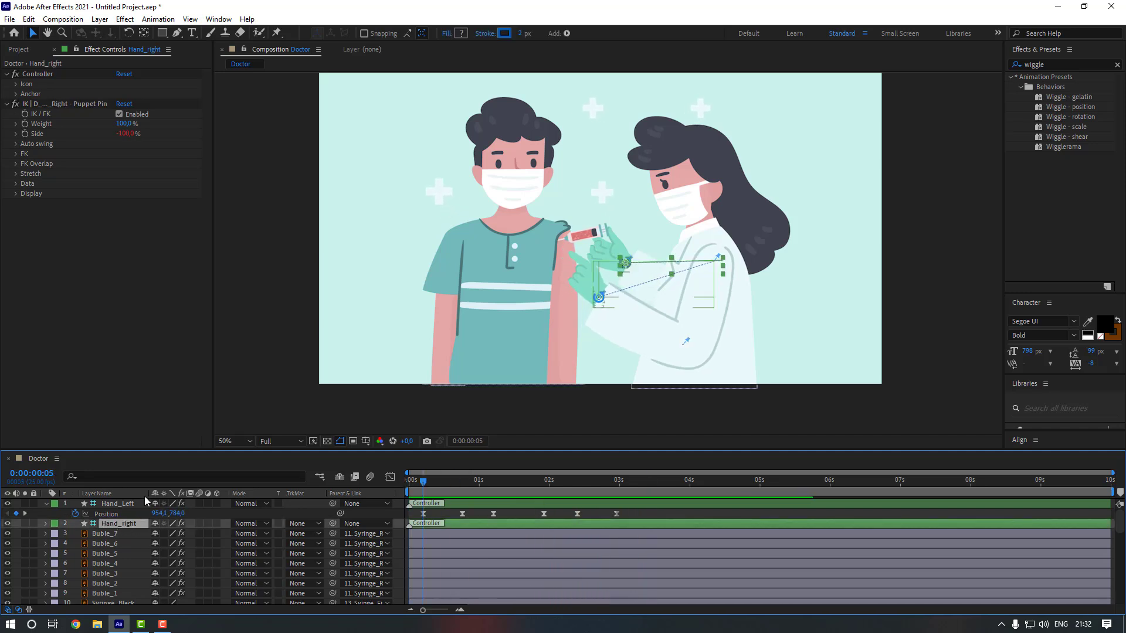
key(p)
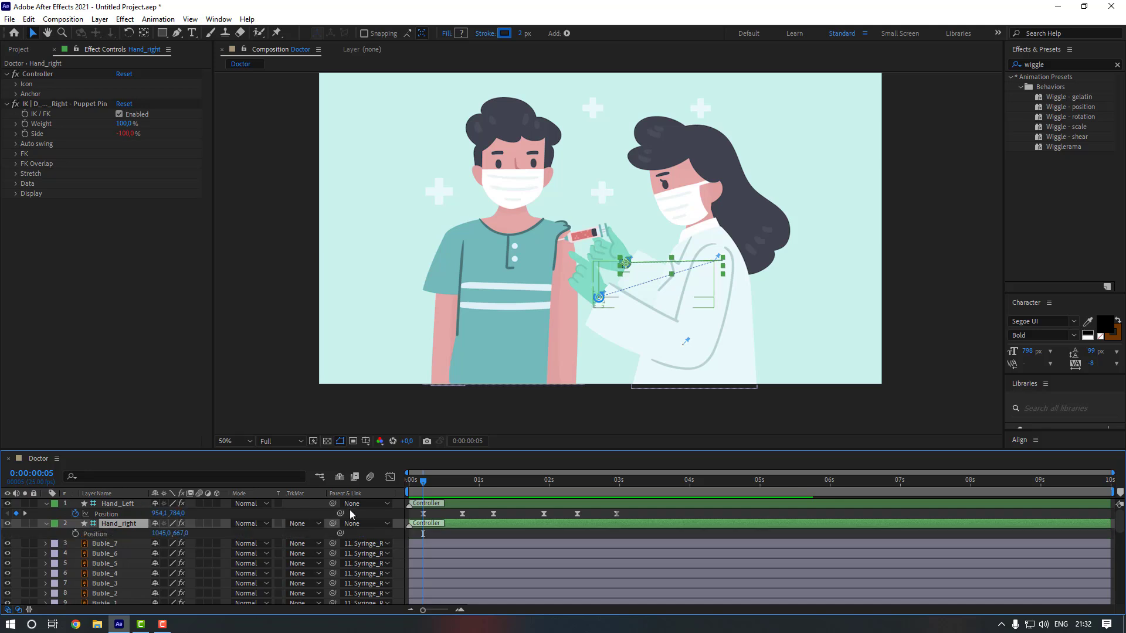
drag(484, 485, 616, 484)
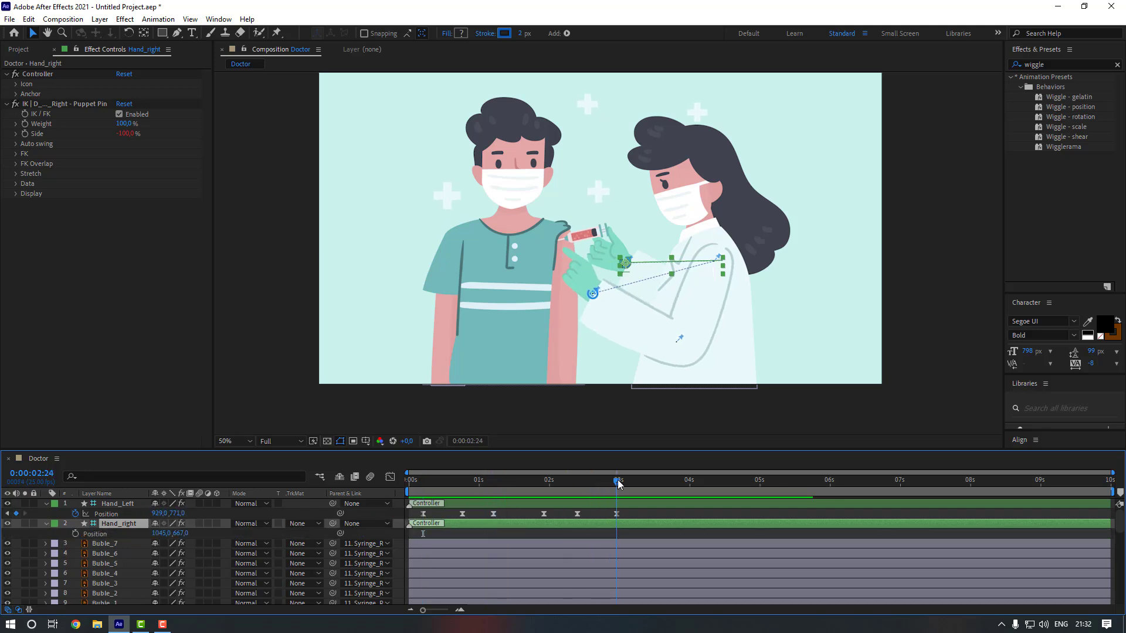
click(75, 534)
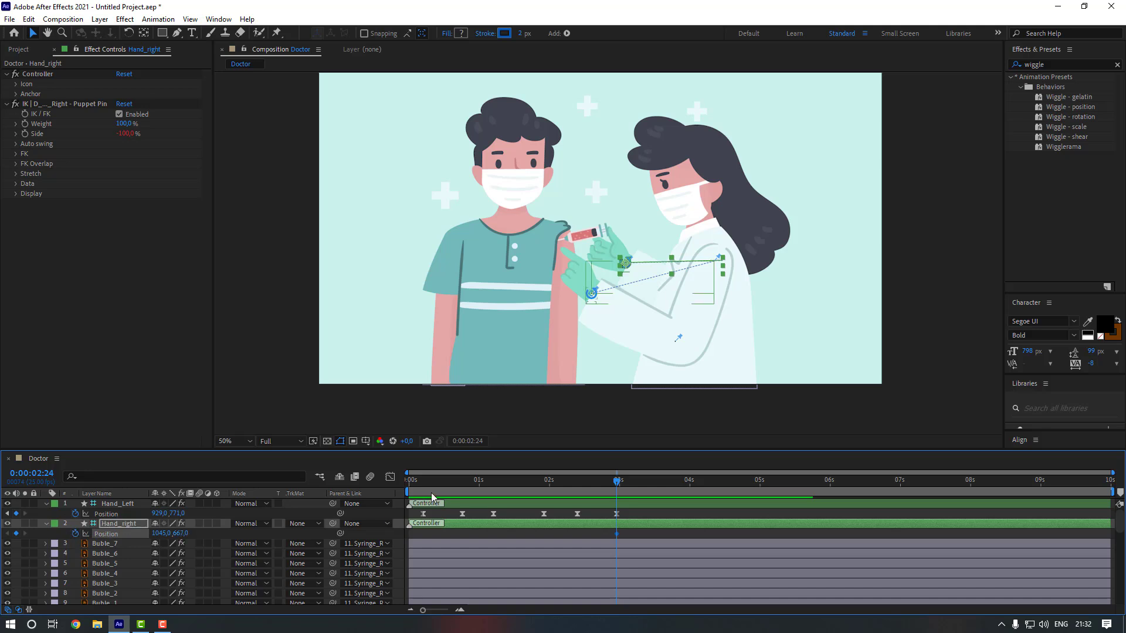
click(577, 482)
drag(625, 266, 642, 263)
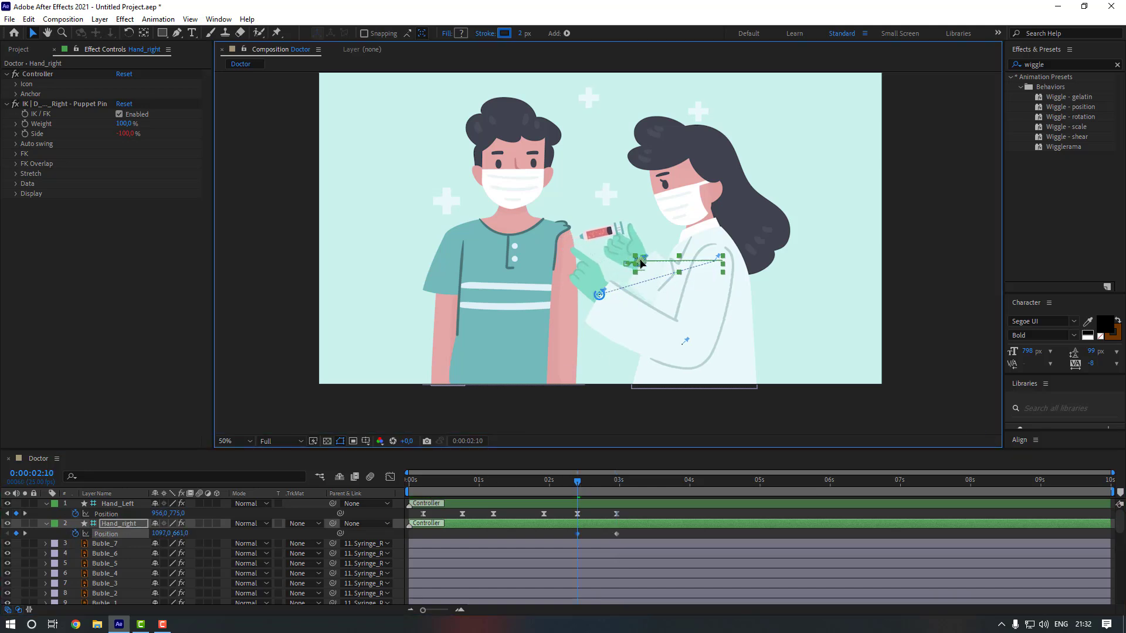
Apply Easy Ease to both of Hand_right's Position keyframes
click(616, 534)
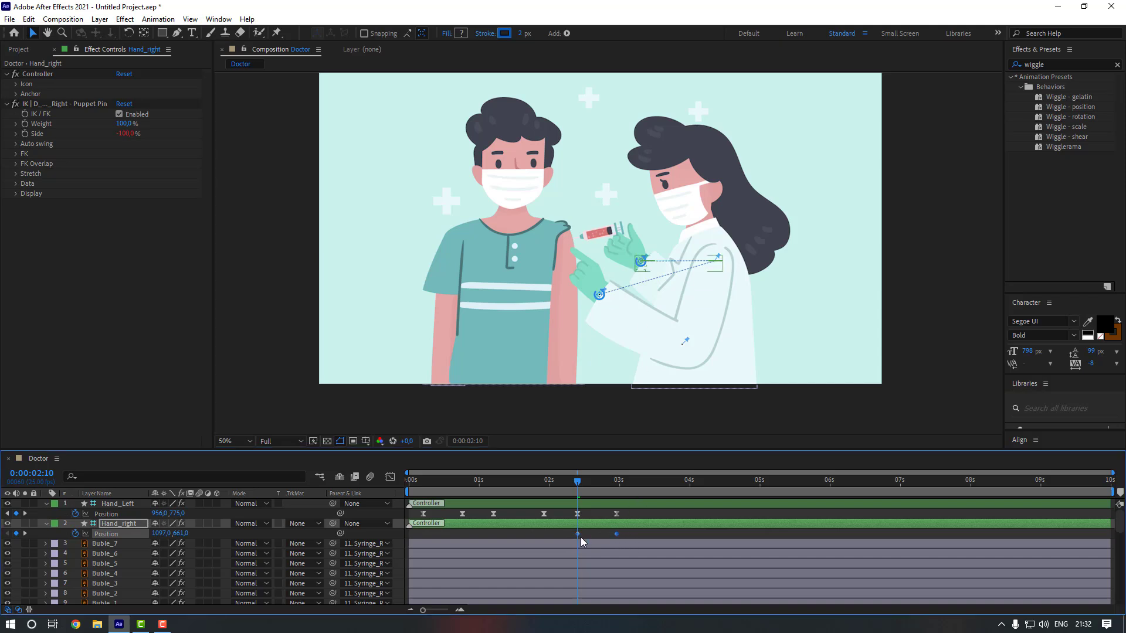
right_click(616, 534)
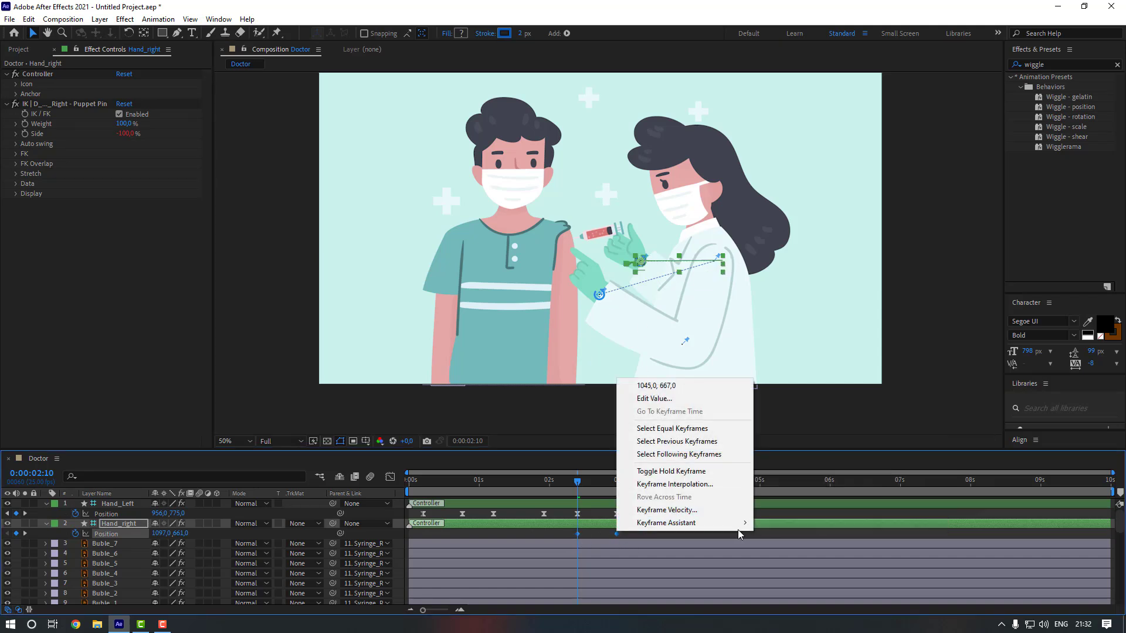
mouse_move(704, 523)
click(797, 457)
click(615, 521)
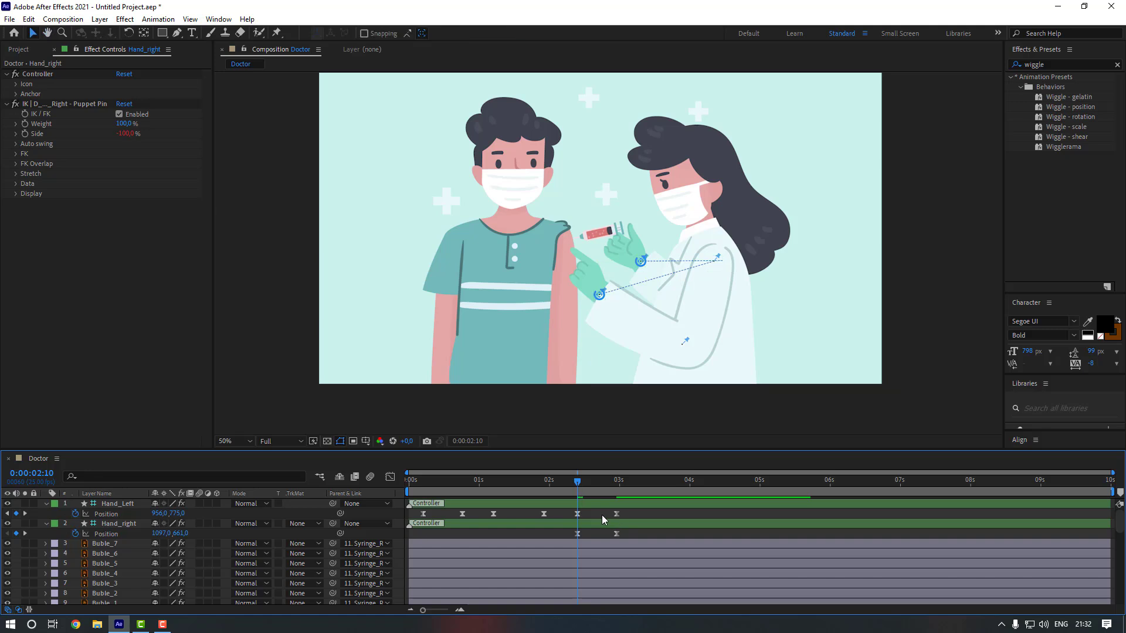
Check the syringe layers and Syringe_Black's parenting, and reveal the Position property of the Syinge_FingerPart layer
scroll(585, 280, up, 4)
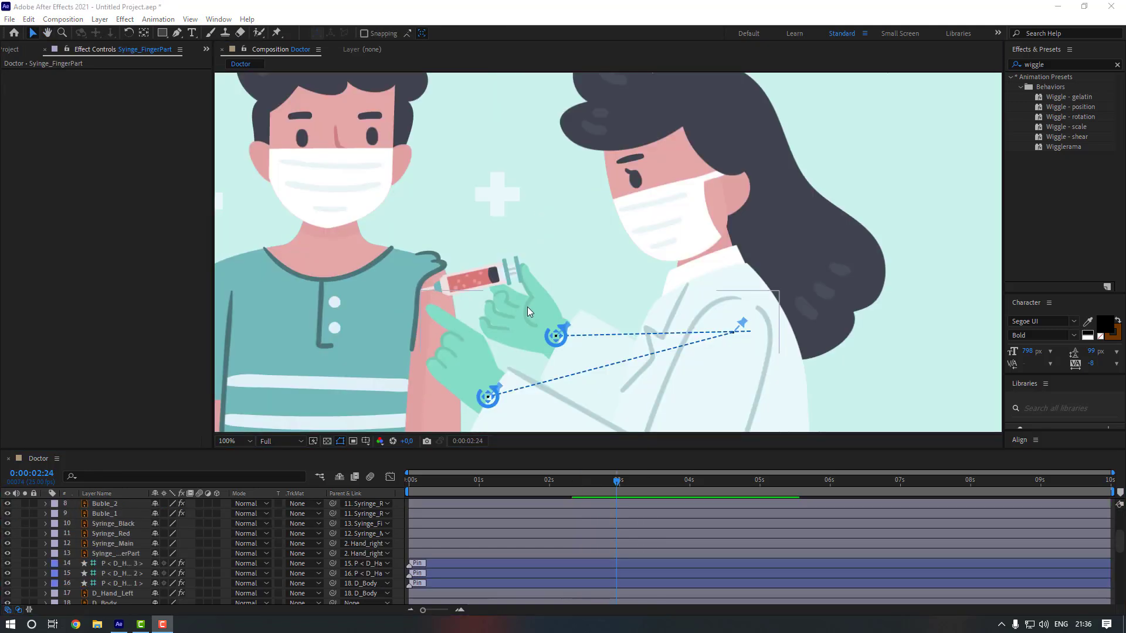
scroll(526, 307, up, 3)
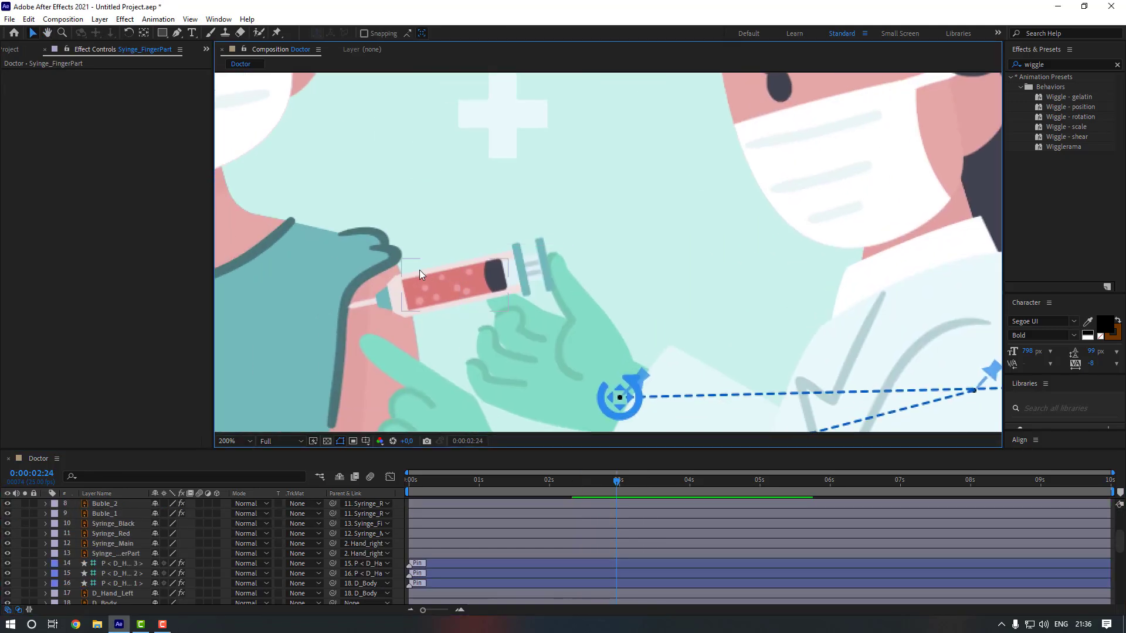
click(128, 554)
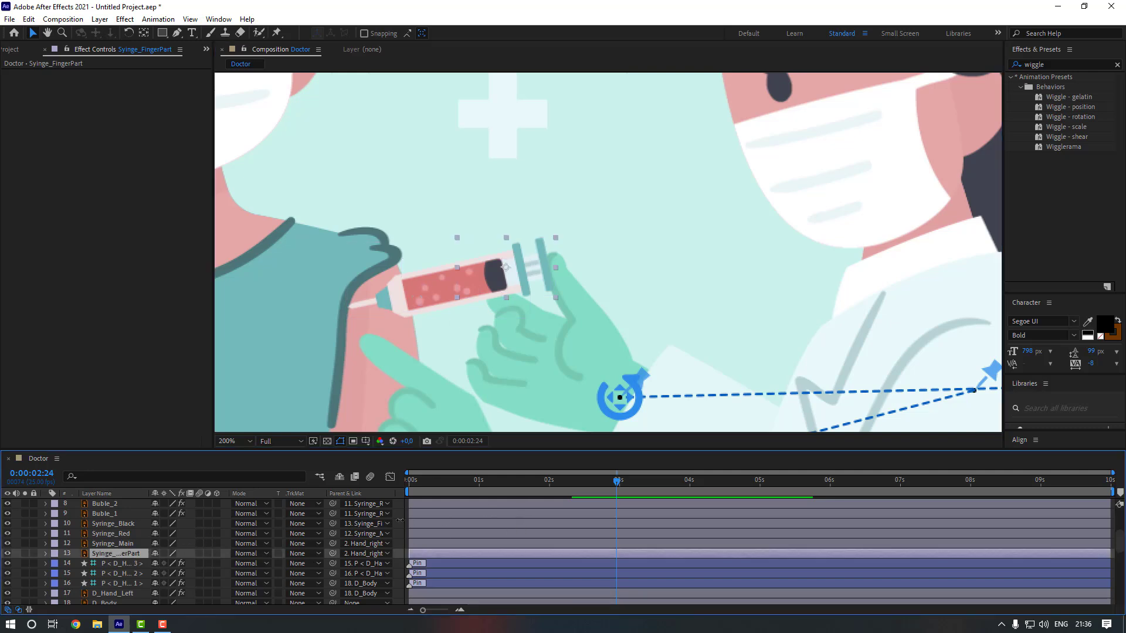
click(111, 534)
click(121, 524)
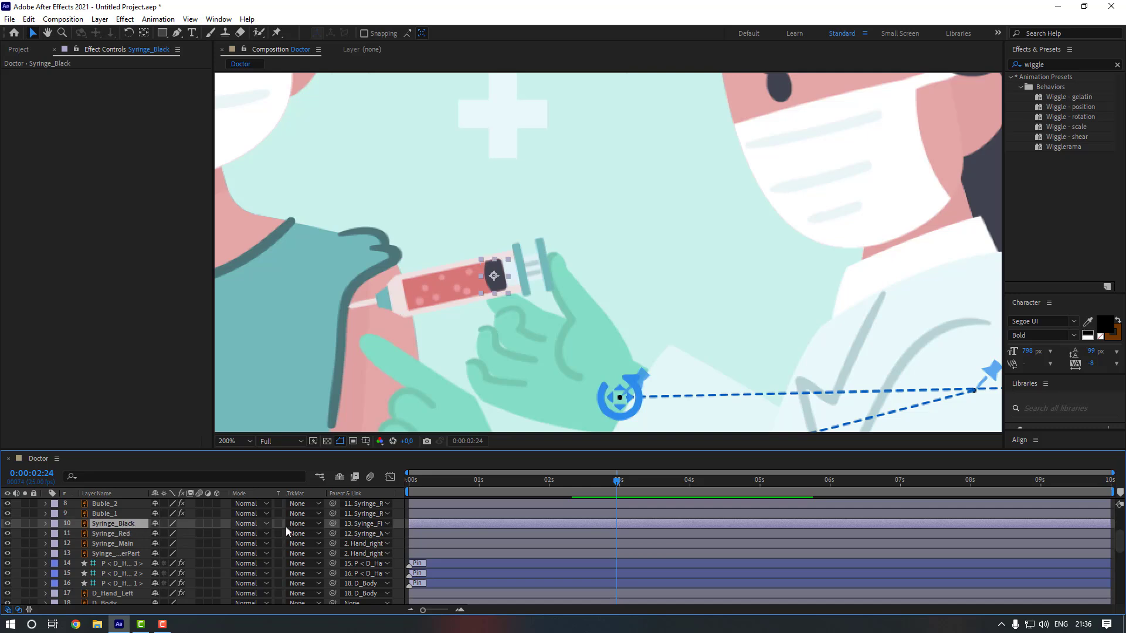
drag(331, 523, 129, 533)
click(121, 553)
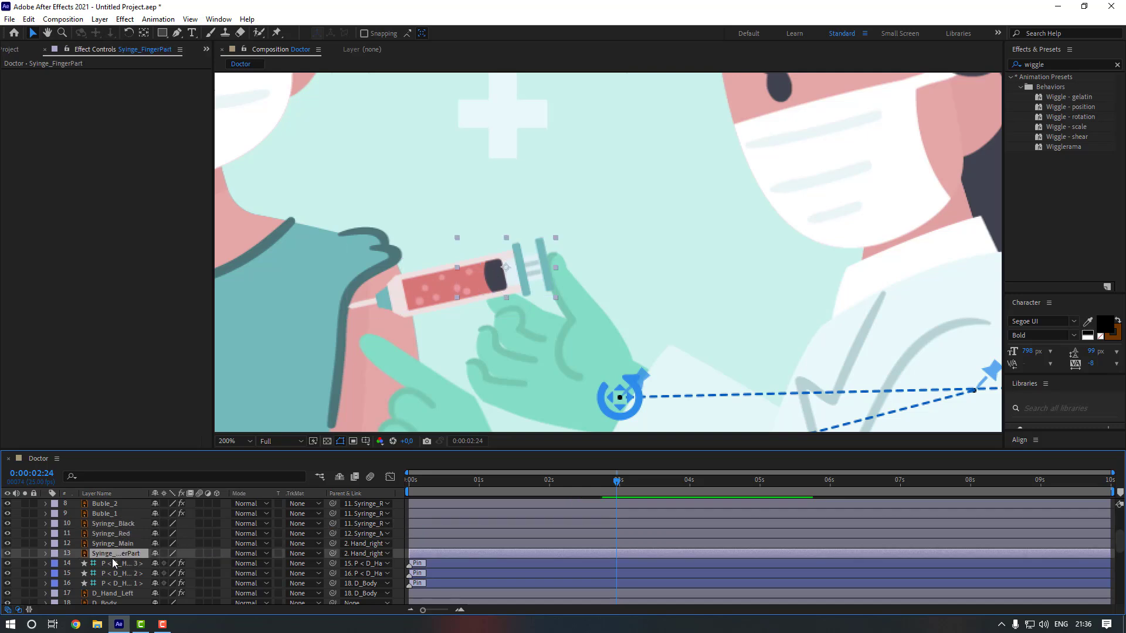
key(p)
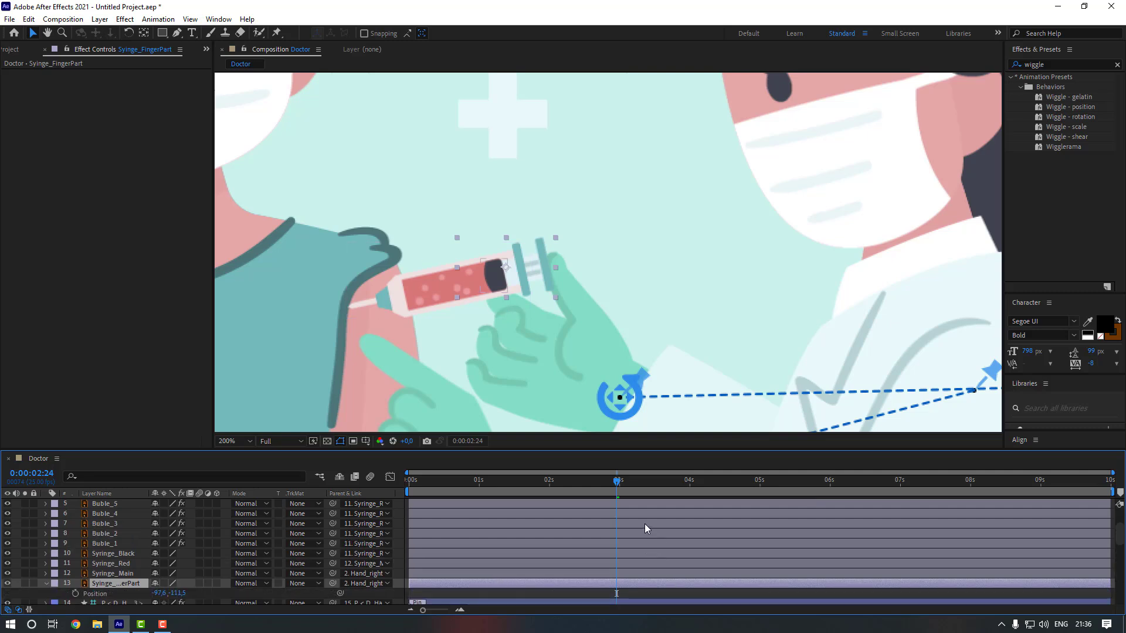
Add Position keyframes to the Syringe_Main and Syinge_FingerPart layers at 0:00:02:10
scroll(646, 524, up, 3)
click(577, 481)
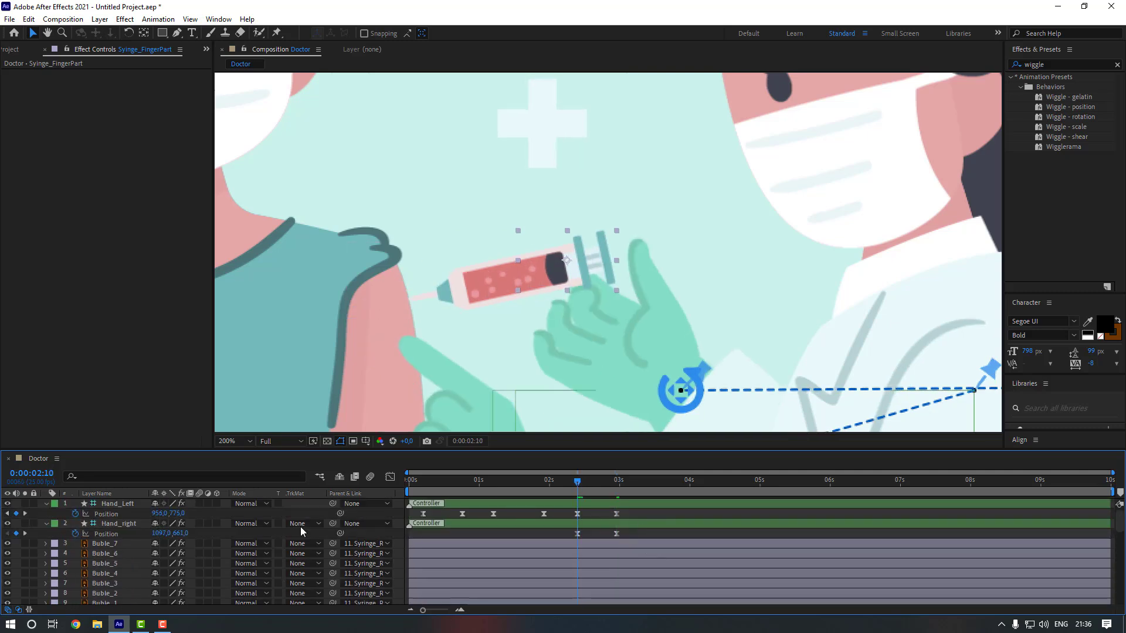
scroll(129, 559, down, 3)
click(122, 573)
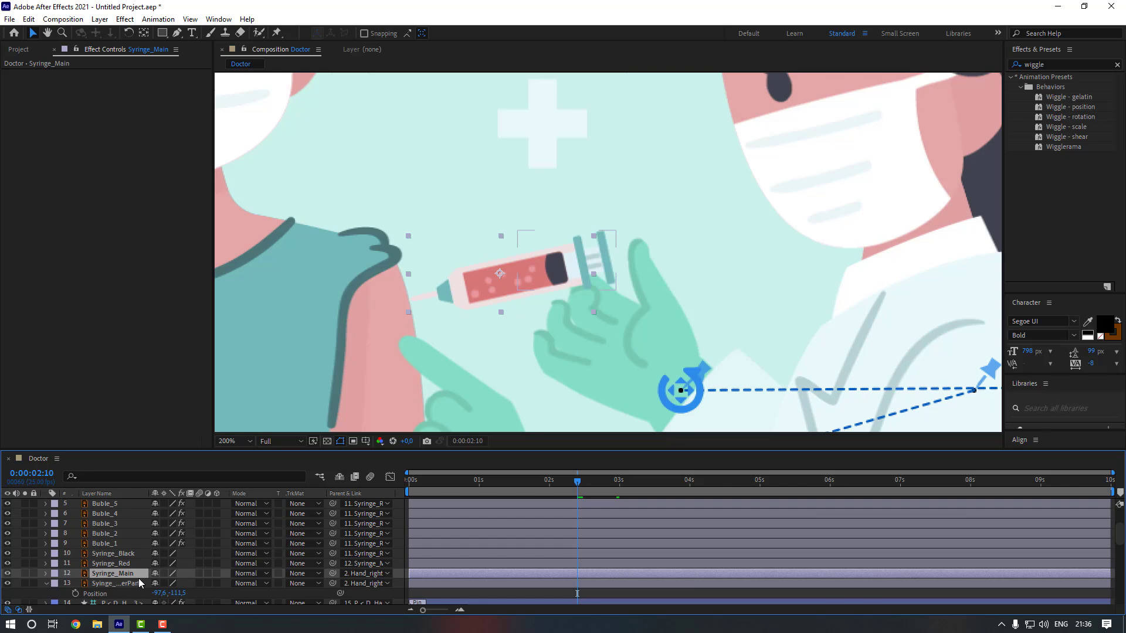
key(p)
scroll(113, 578, down, 1)
click(76, 553)
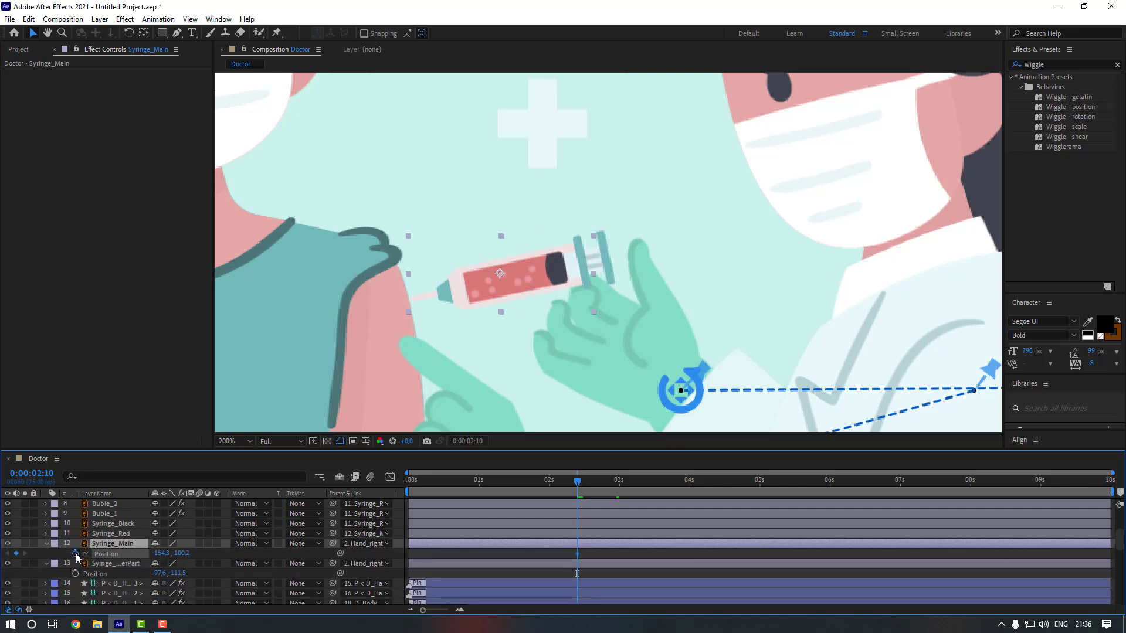
click(75, 573)
scroll(583, 543, up, 1)
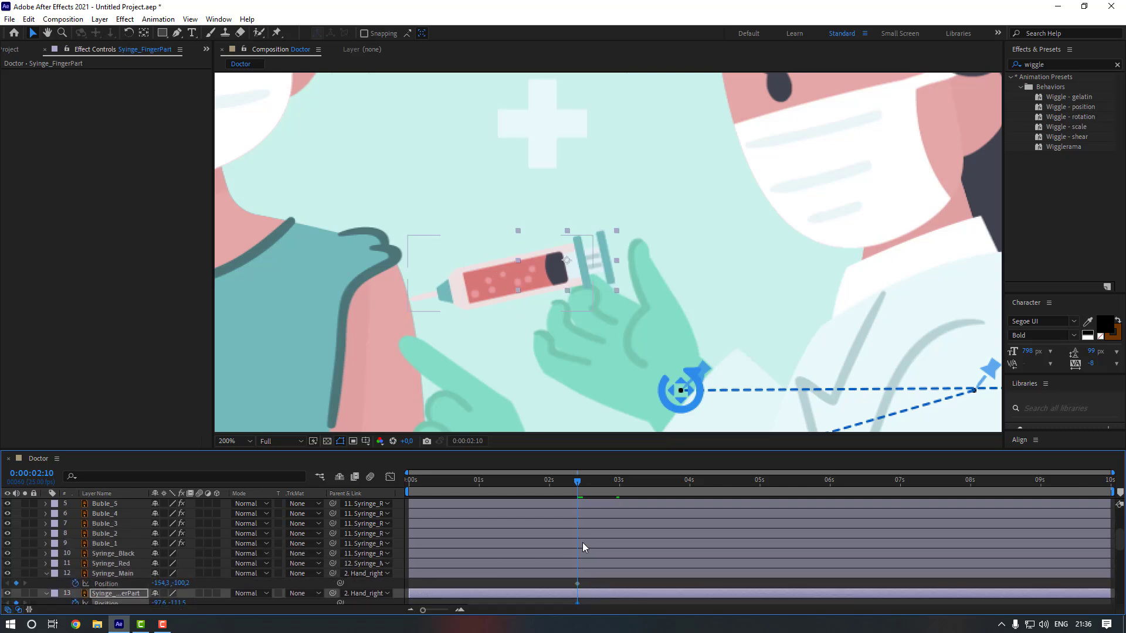
At 0:00:02:10, move Syringe_Main toward the patient to -180.3, -95.2 and pull Syinge_FingerPart outward to -83.6, -114.5
click(616, 482)
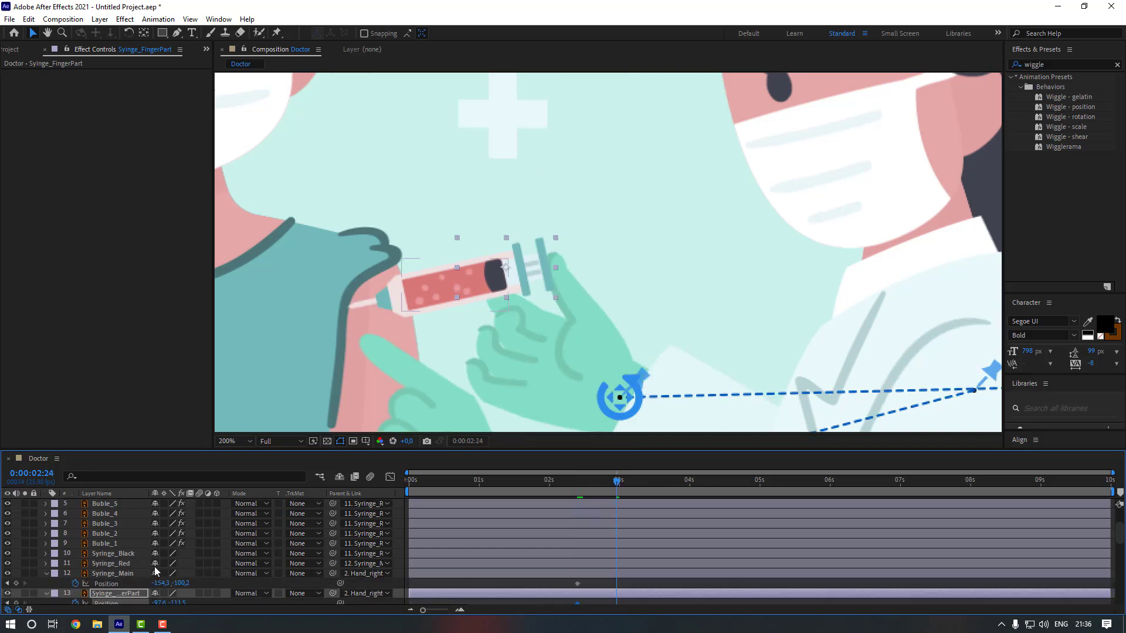
key(j)
scroll(155, 567, down, 1)
click(128, 562)
click(130, 544)
drag(511, 280, 483, 287)
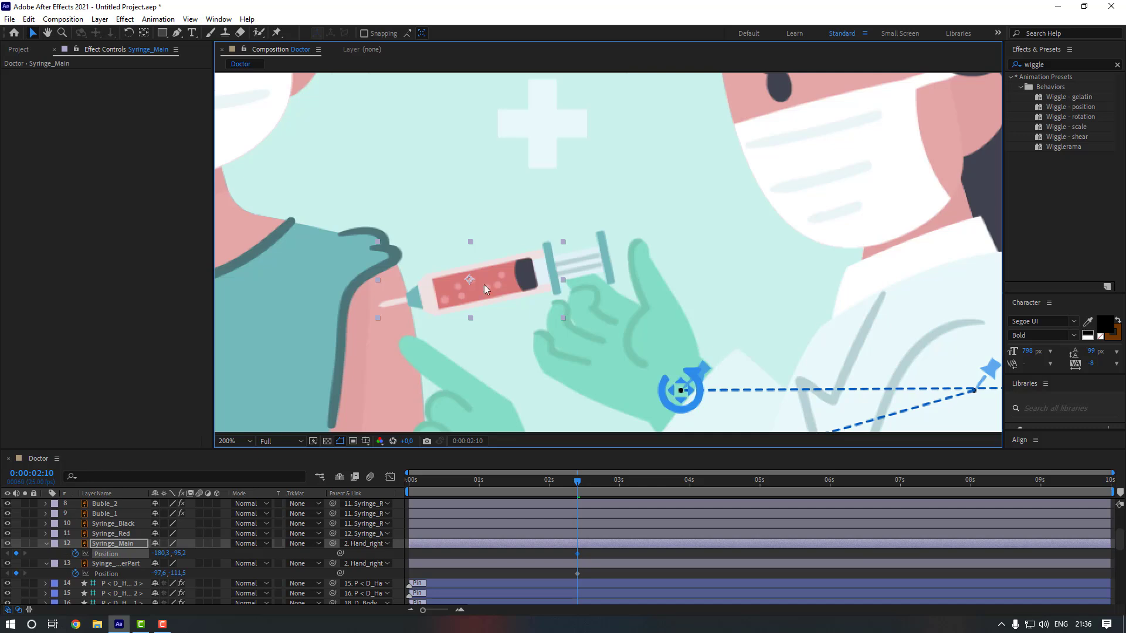
click(605, 257)
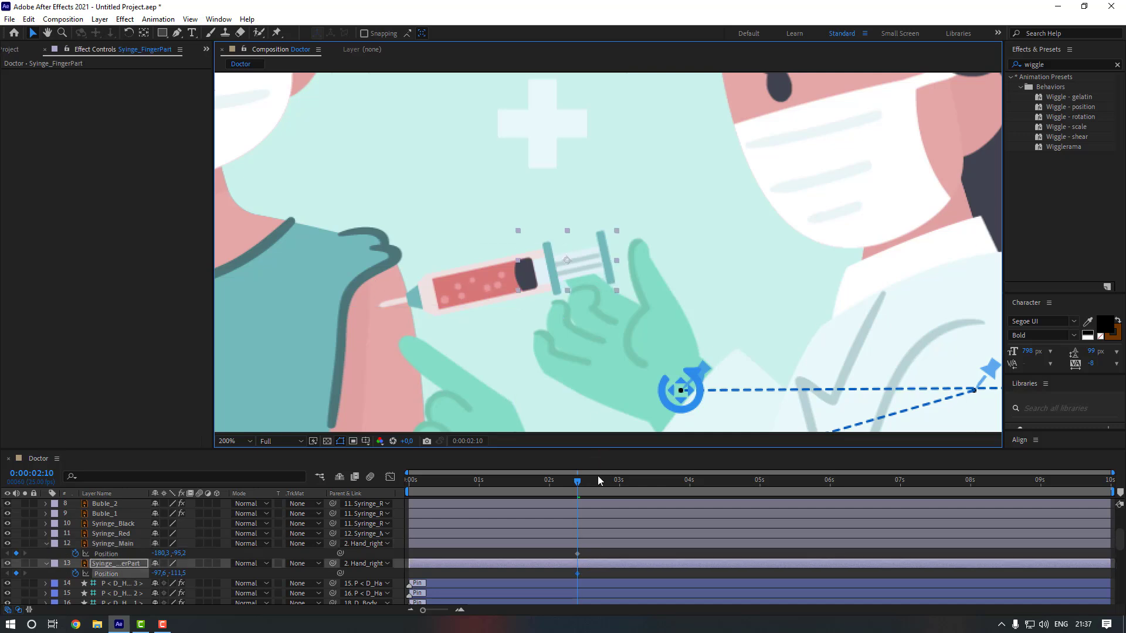
drag(584, 260, 598, 257)
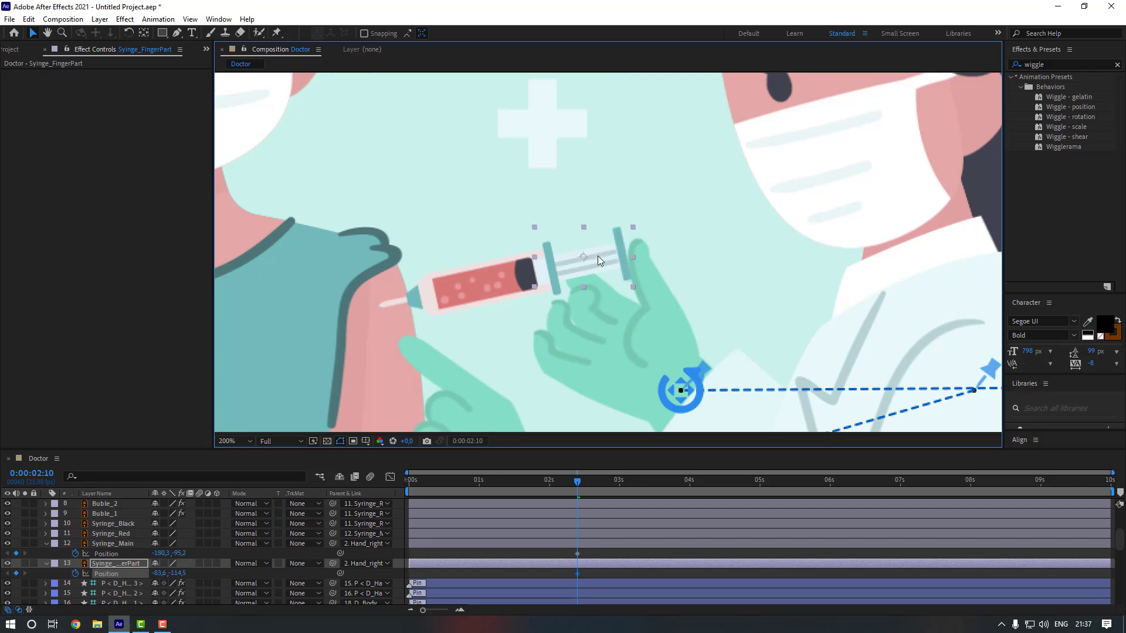
At 0:00:02:24, move Syringe_Main back toward the plunger to -139.8, -102.2
scroll(620, 526, up, 3)
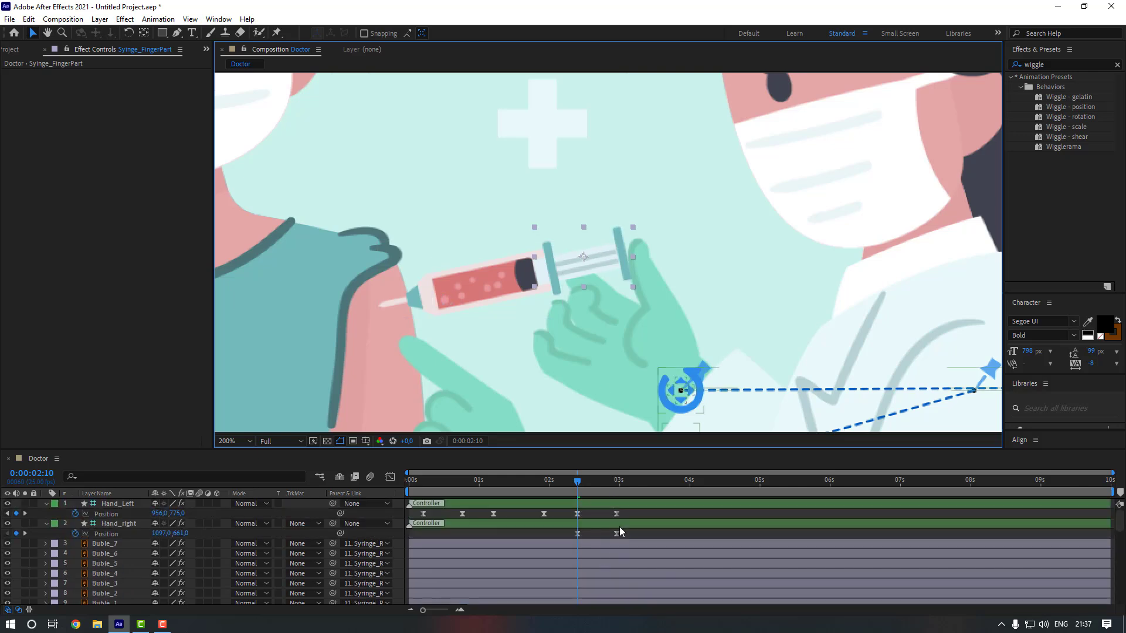
click(616, 480)
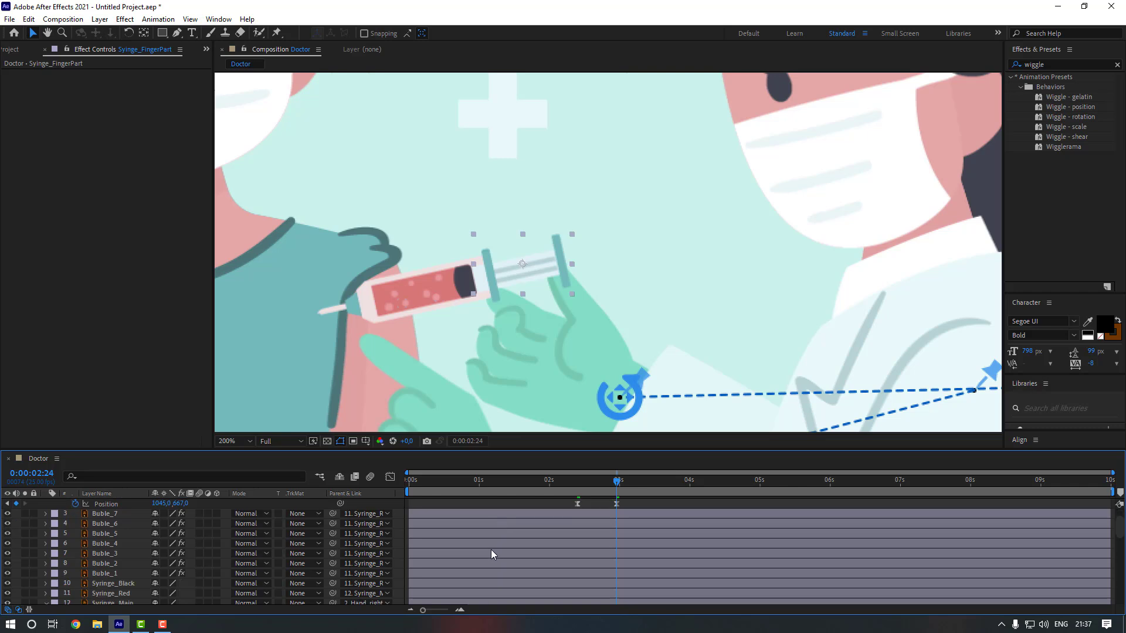
scroll(491, 551, down, 4)
click(421, 287)
drag(428, 286, 457, 280)
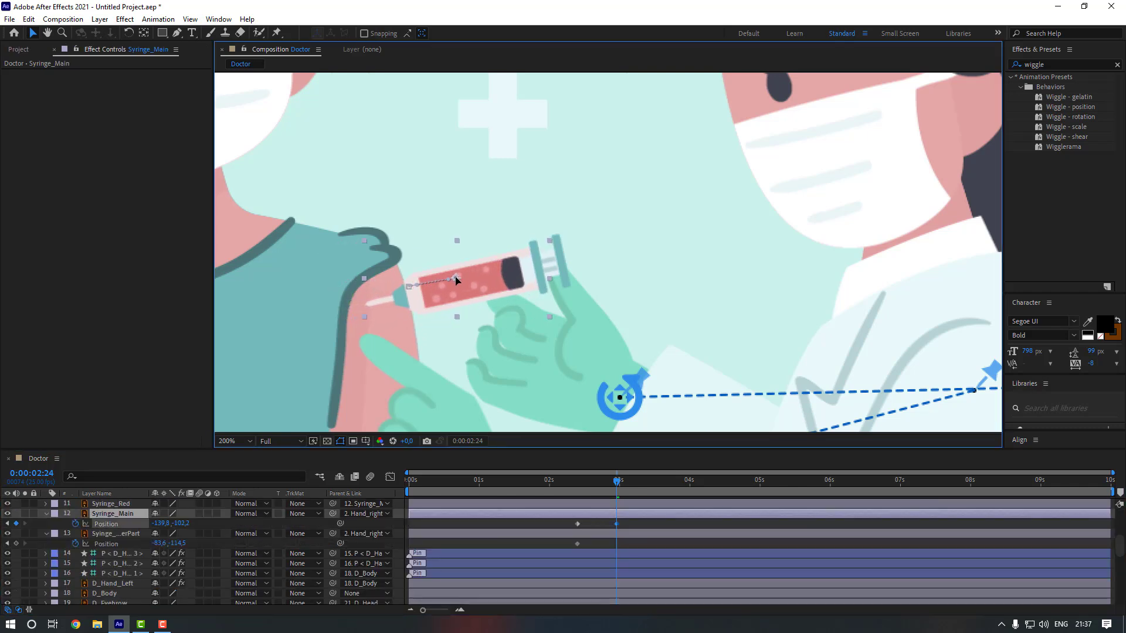
Apply Easy Ease to both of Syringe_Main's Position keyframes and preview the injection from 0:00:02:06
drag(635, 520, 578, 526)
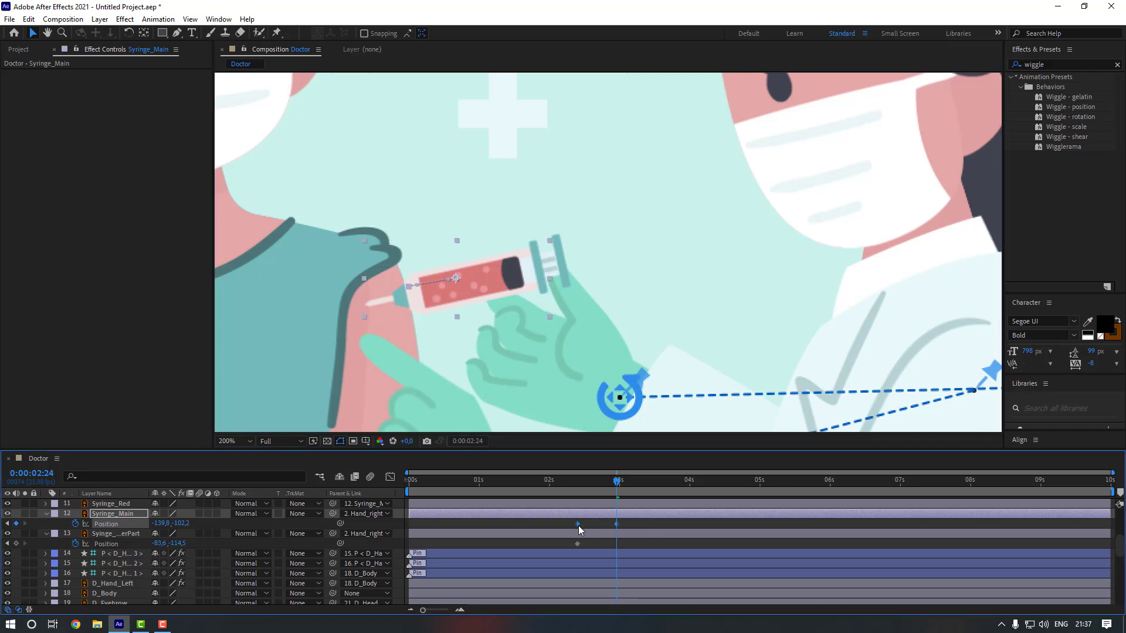
right_click(579, 526)
mouse_move(669, 506)
click(751, 441)
click(644, 545)
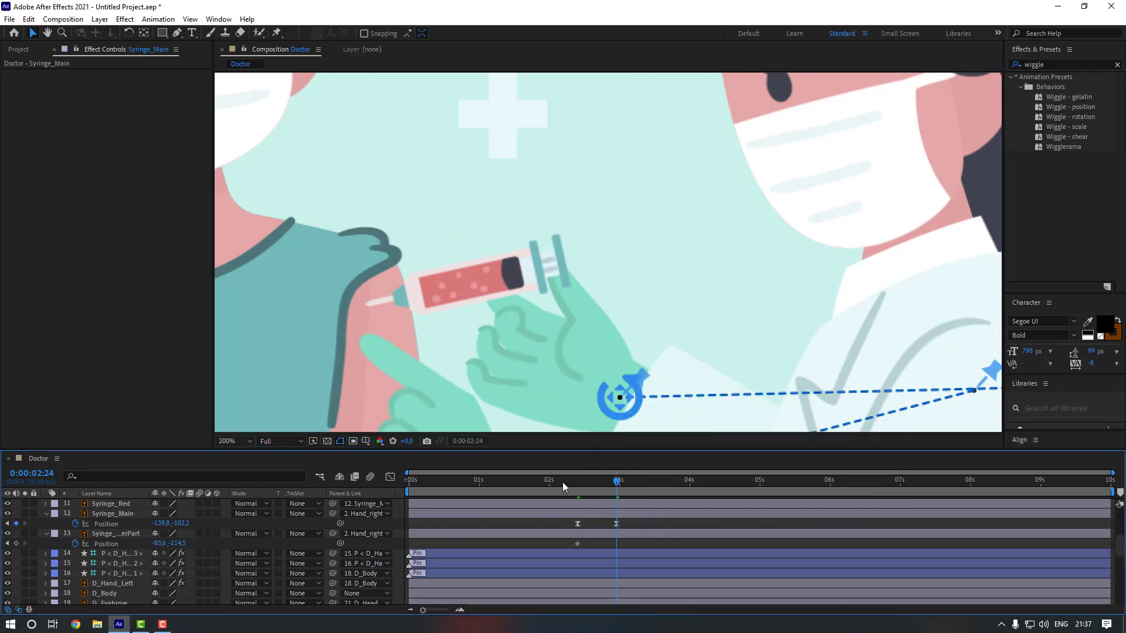
click(566, 479)
key(space)
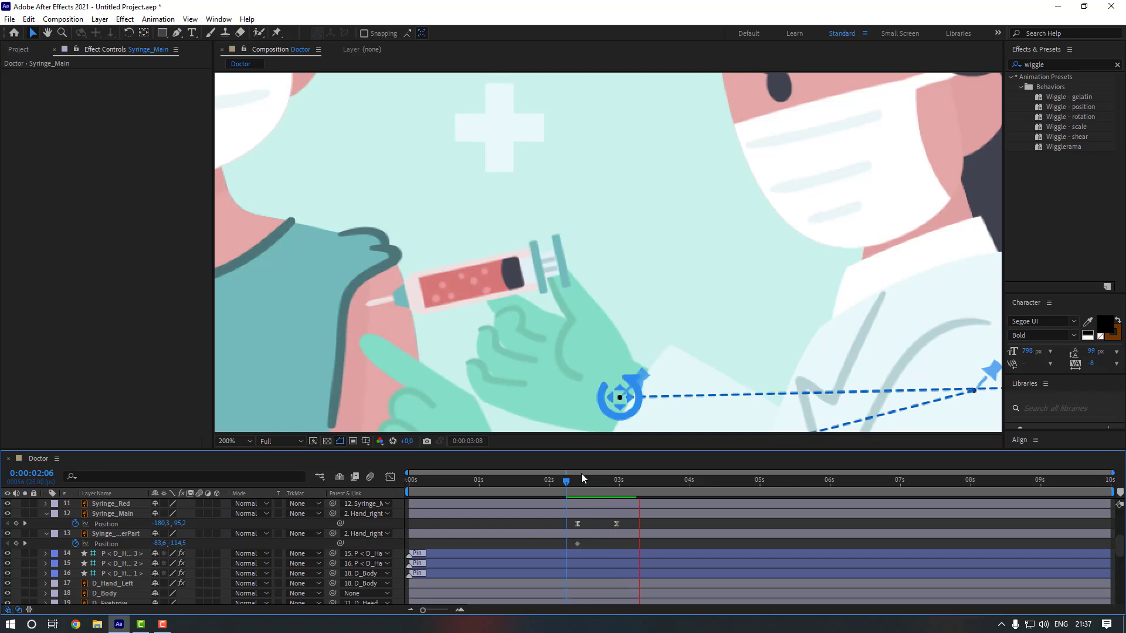
At 0:00:02:24, push Syinge_FingerPart in toward the syringe body to -100.1, -110.0
click(618, 484)
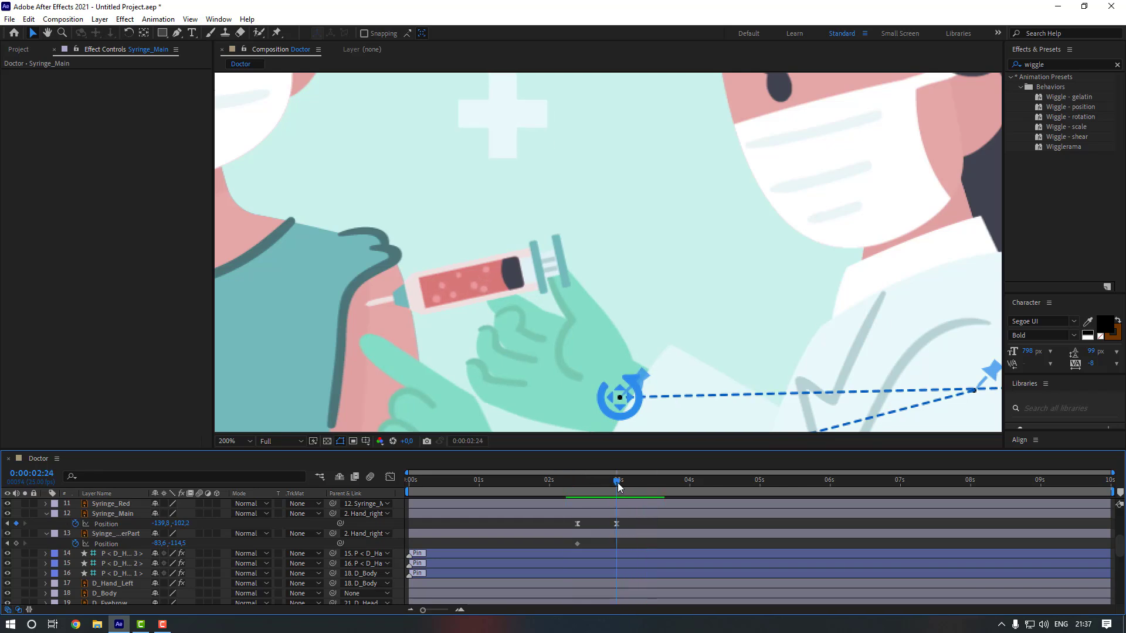
scroll(125, 565, up, 1)
click(125, 563)
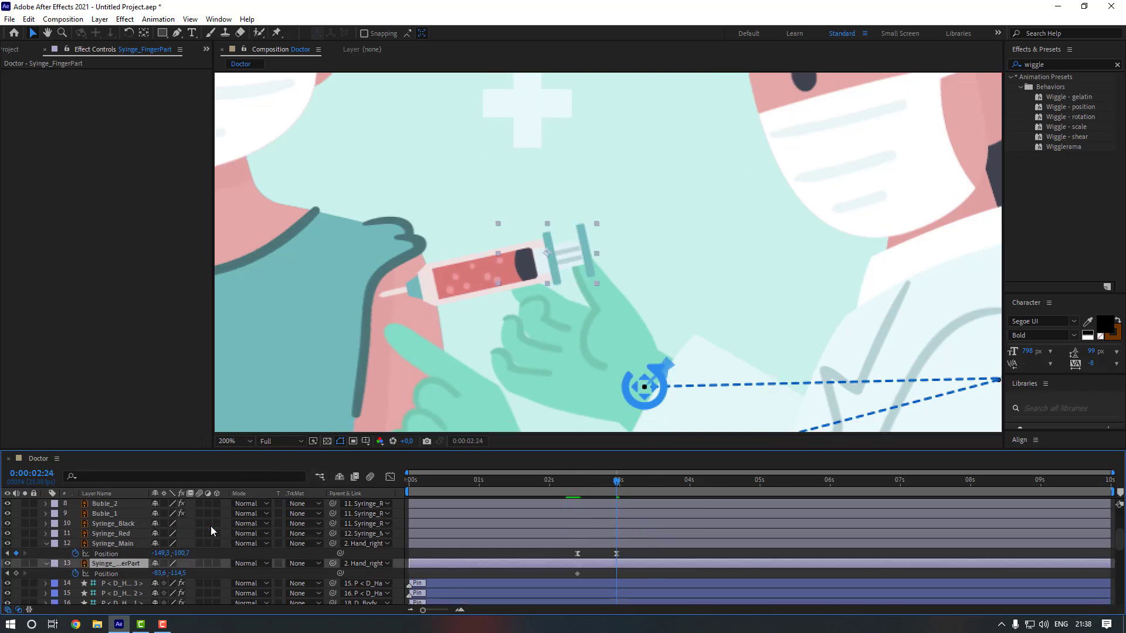
drag(546, 256, 526, 262)
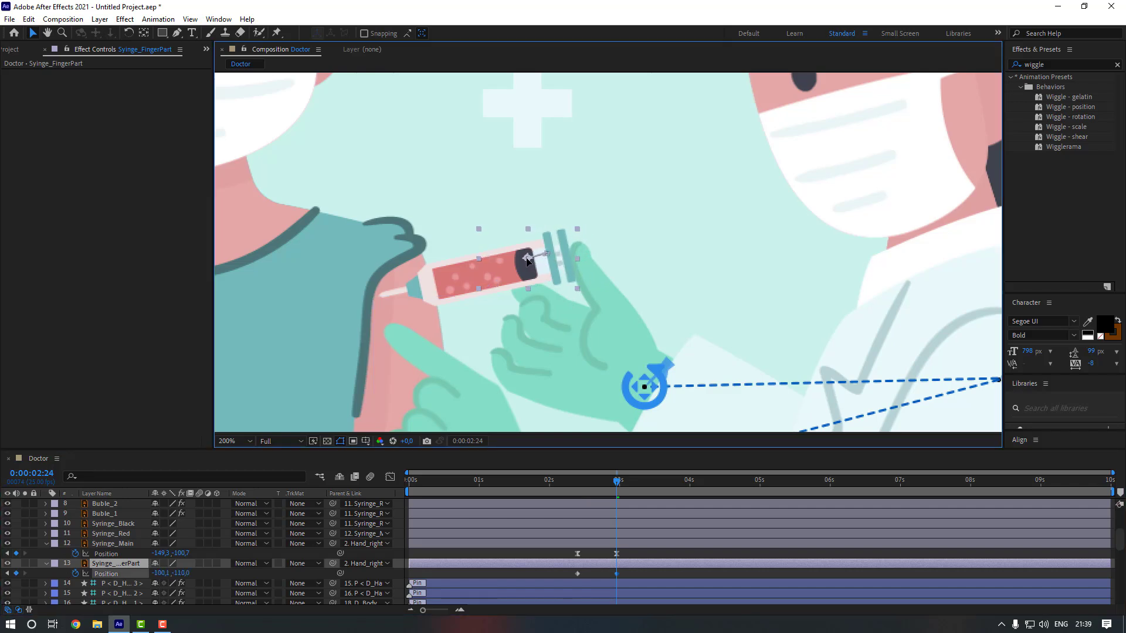
Apply Easy Ease to both of Syinge_FingerPart's Position keyframes and preview the motion from 0:00:02:07
click(577, 573)
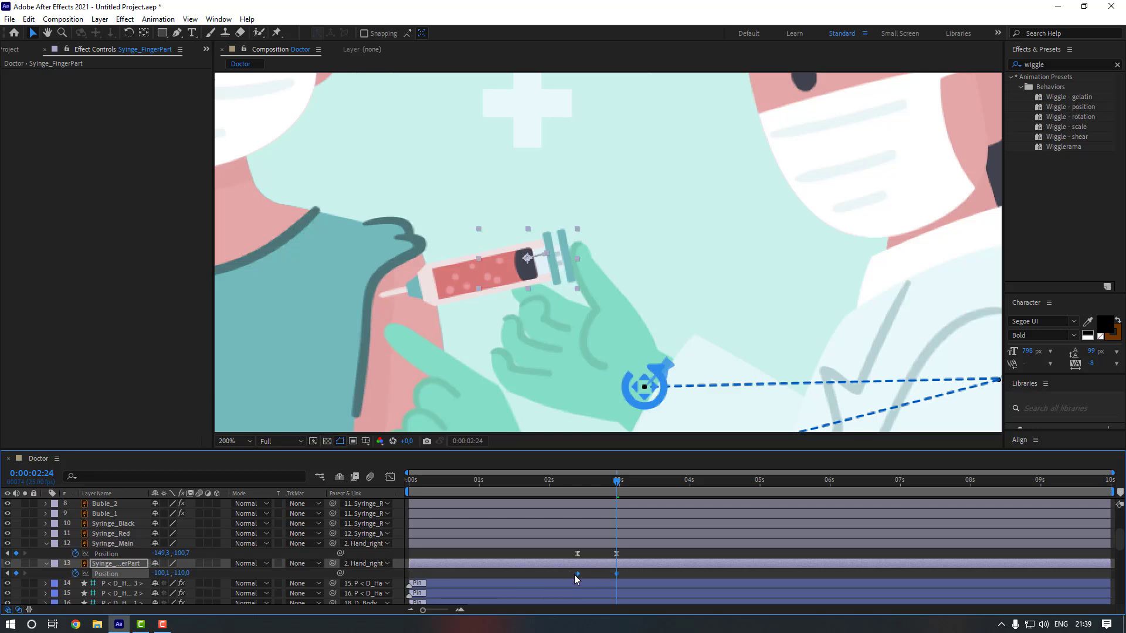
right_click(578, 574)
mouse_move(692, 565)
click(745, 489)
click(568, 480)
key(space)
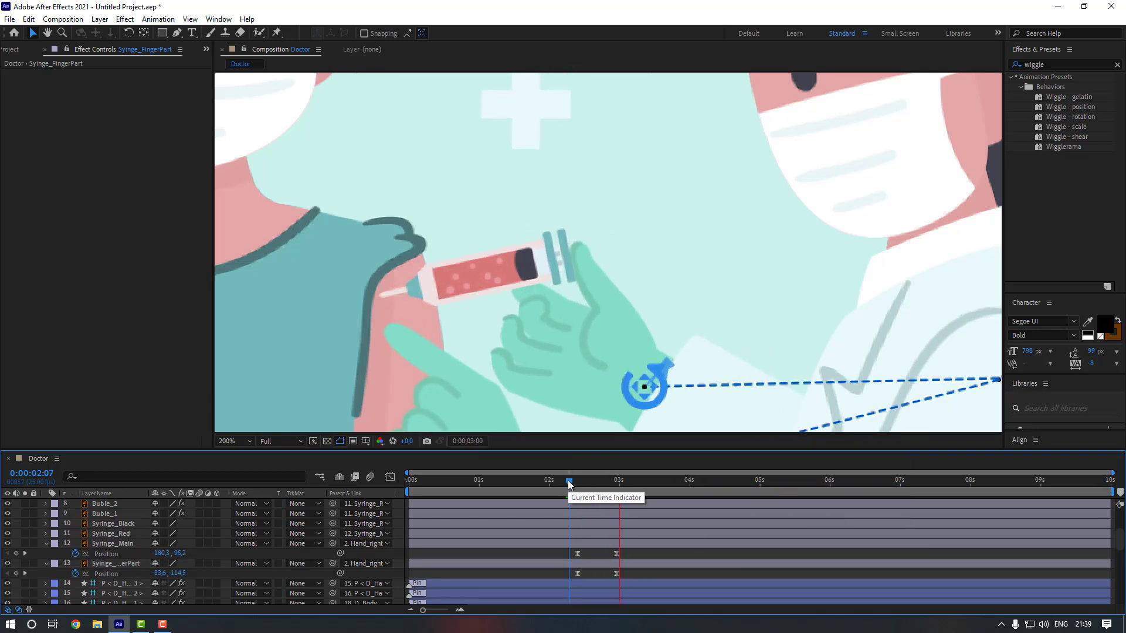
Move the last Position keyframes of both hands, Syringe_Main and Syinge_FingerPart to shortly before the 5-second mark, and preview the slower injection
scroll(663, 555, up, 3)
click(632, 511)
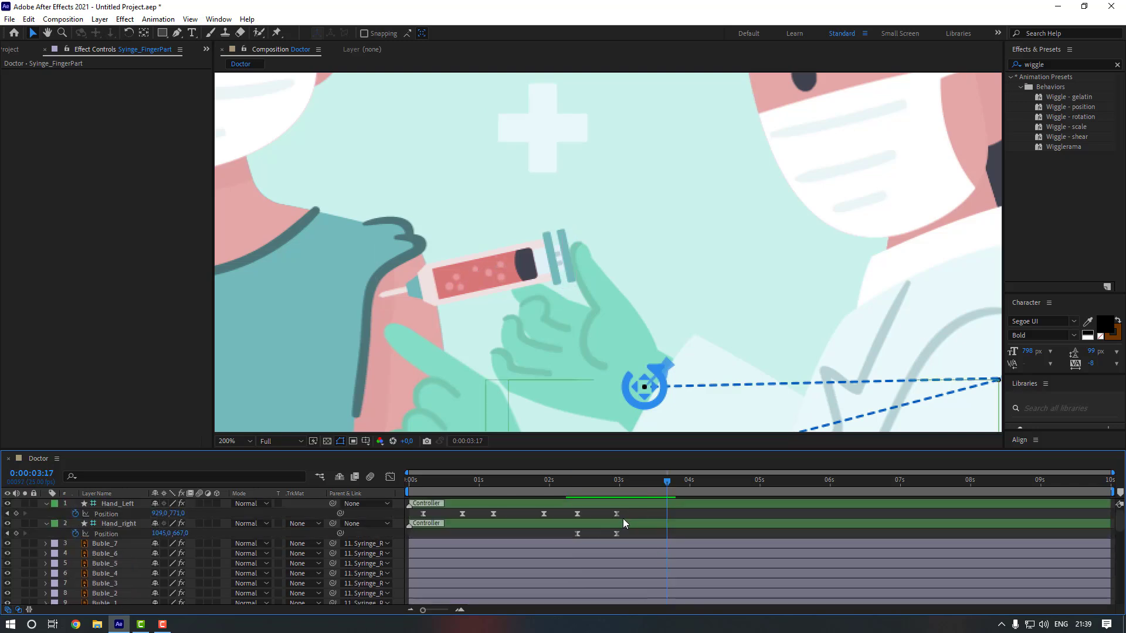
drag(632, 512, 771, 558)
click(772, 553)
scroll(676, 351, down, 1)
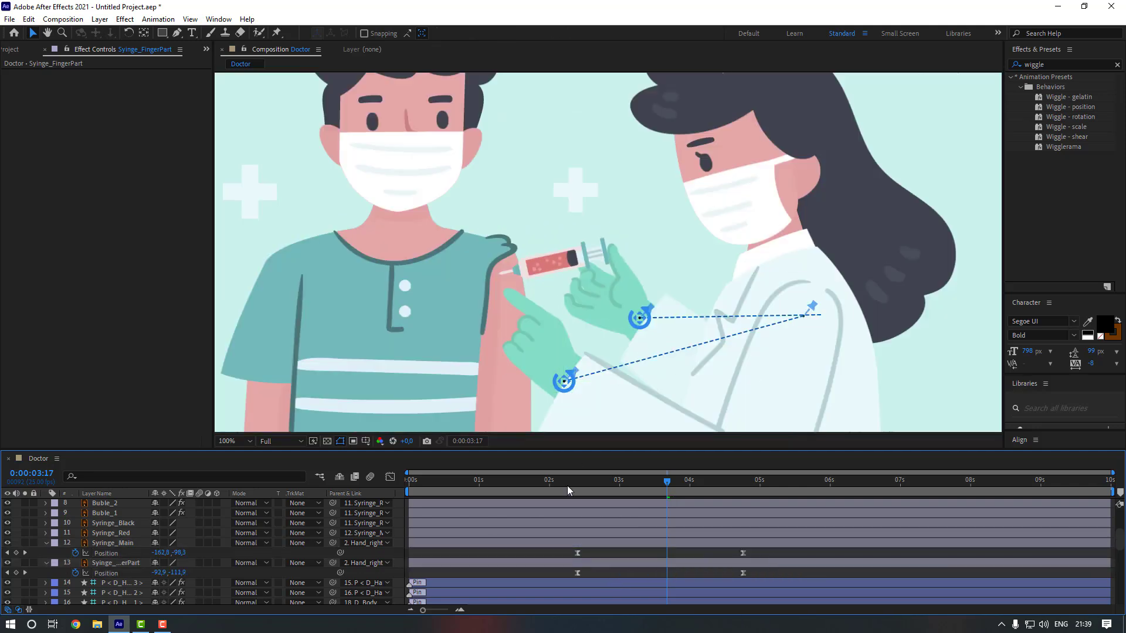
drag(572, 484, 564, 487)
key(space)
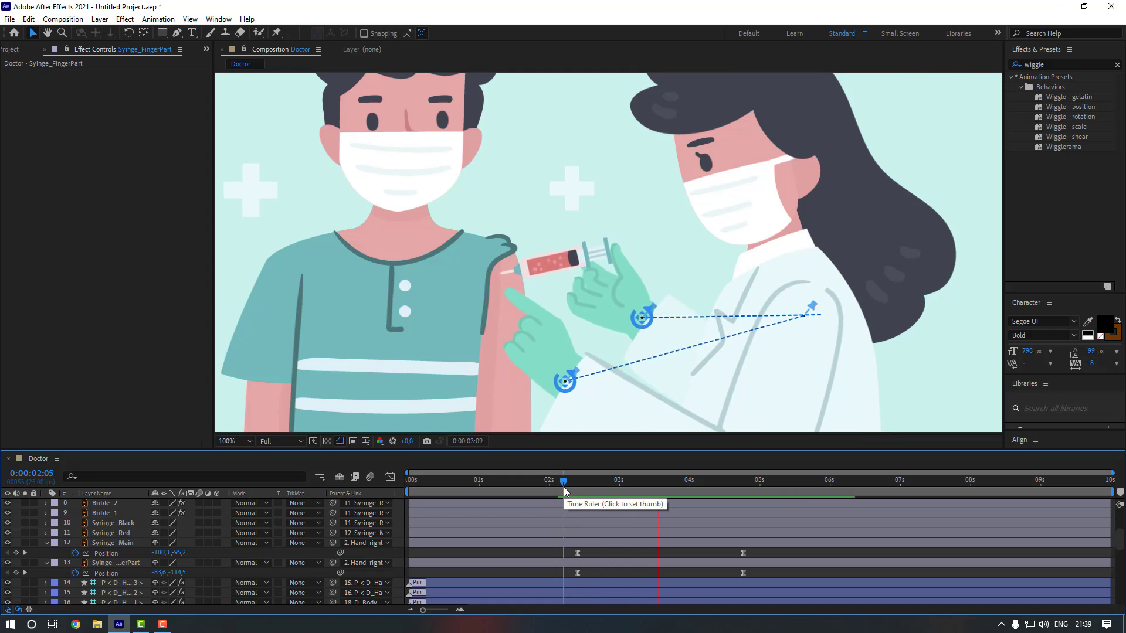
key(space)
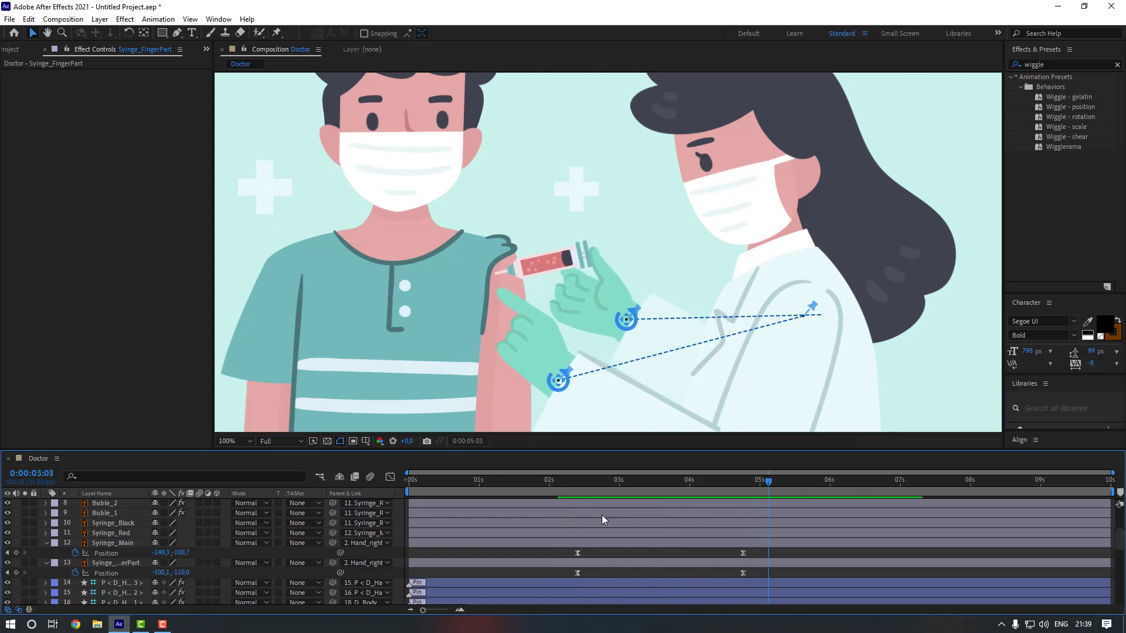
Duplicate the patient's B_Arm_Right layer
scroll(604, 519, up, 4)
scroll(605, 519, down, 3)
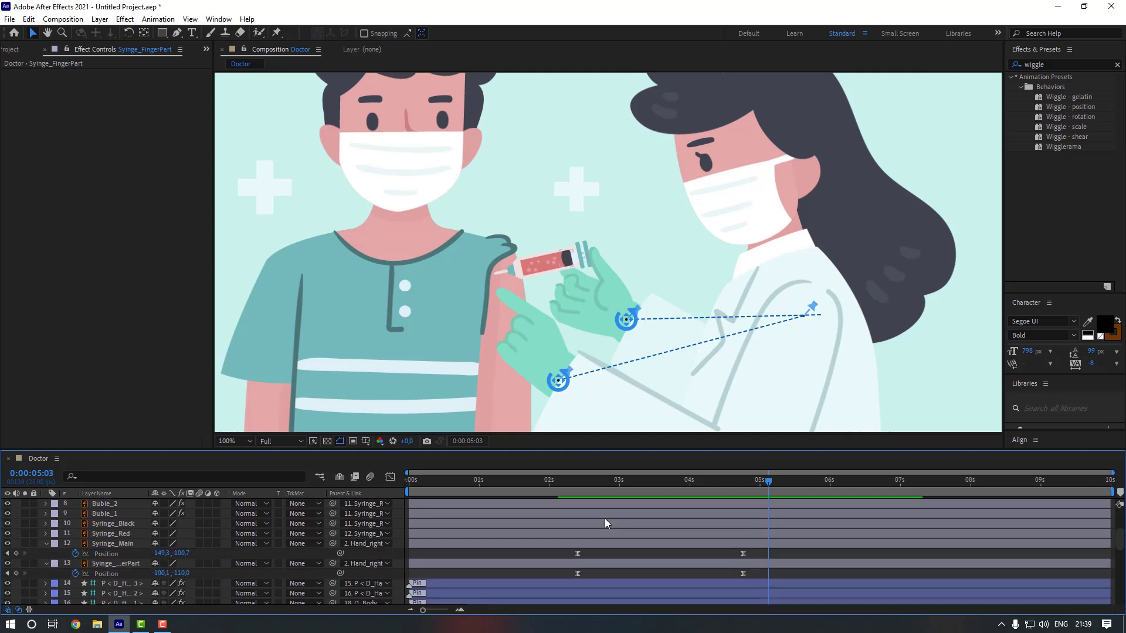
scroll(553, 368, down, 2)
click(558, 367)
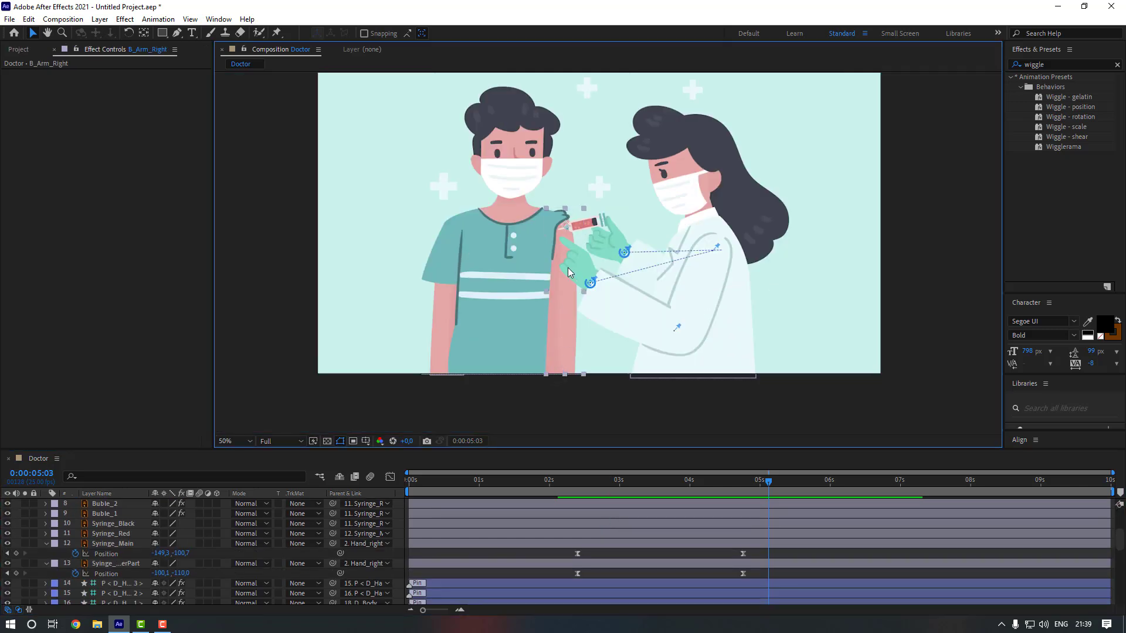
scroll(568, 267, up, 2)
scroll(113, 553, down, 6)
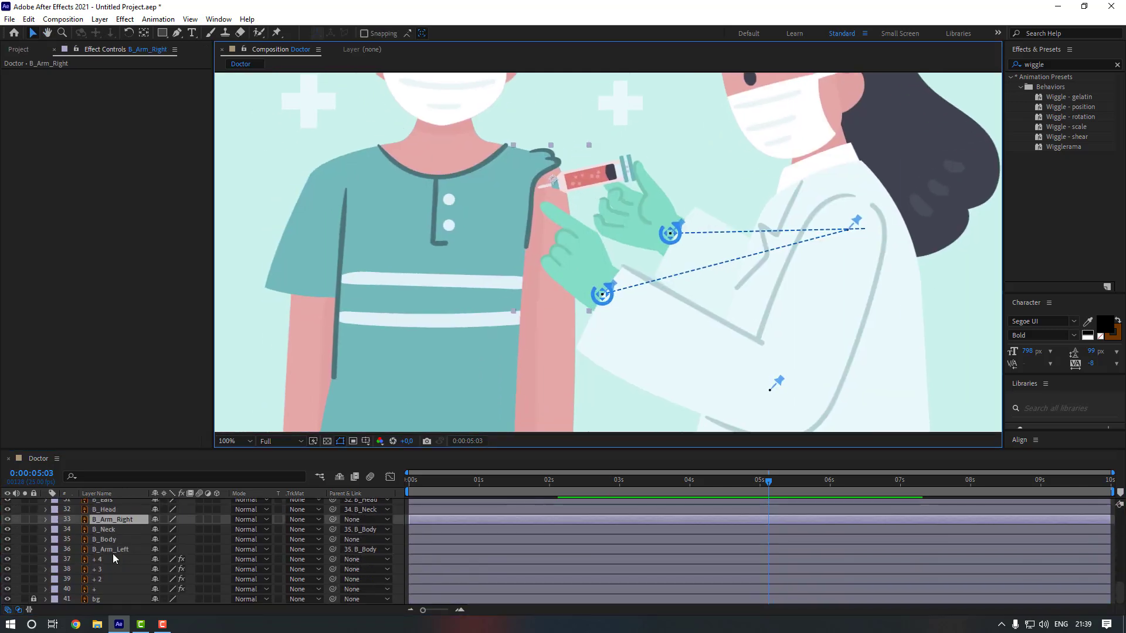
click(28, 18)
click(61, 171)
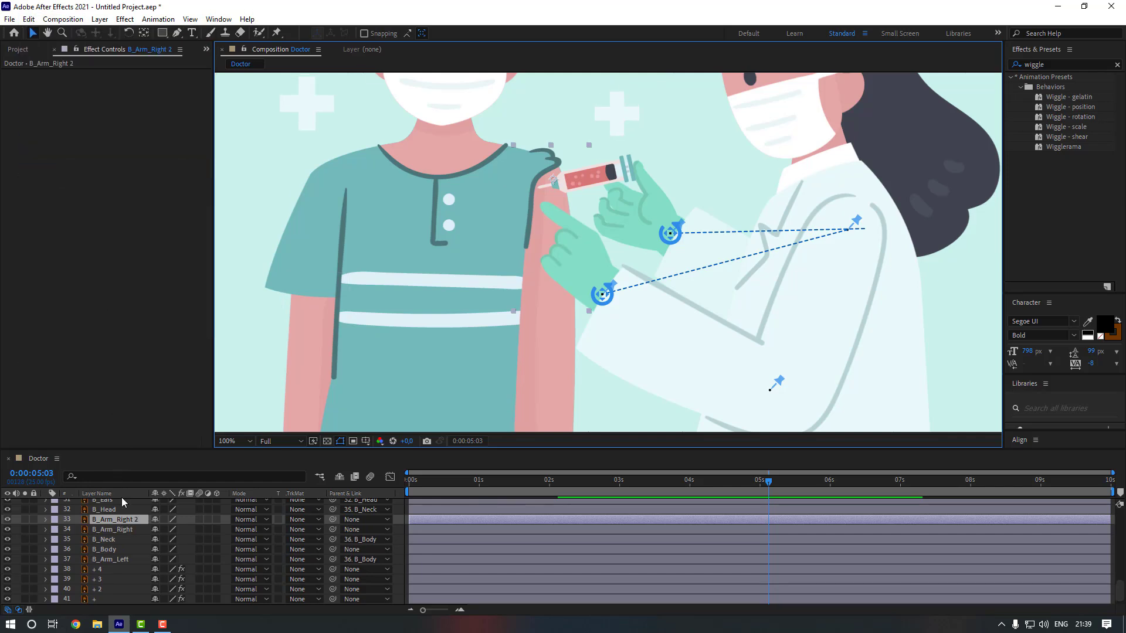
Place the B_Arm_Right 2 layer directly above Buble_7 and lower its opacity to 43%
scroll(127, 527, up, 2)
drag(123, 584, 128, 555)
scroll(551, 186, up, 4)
key(t)
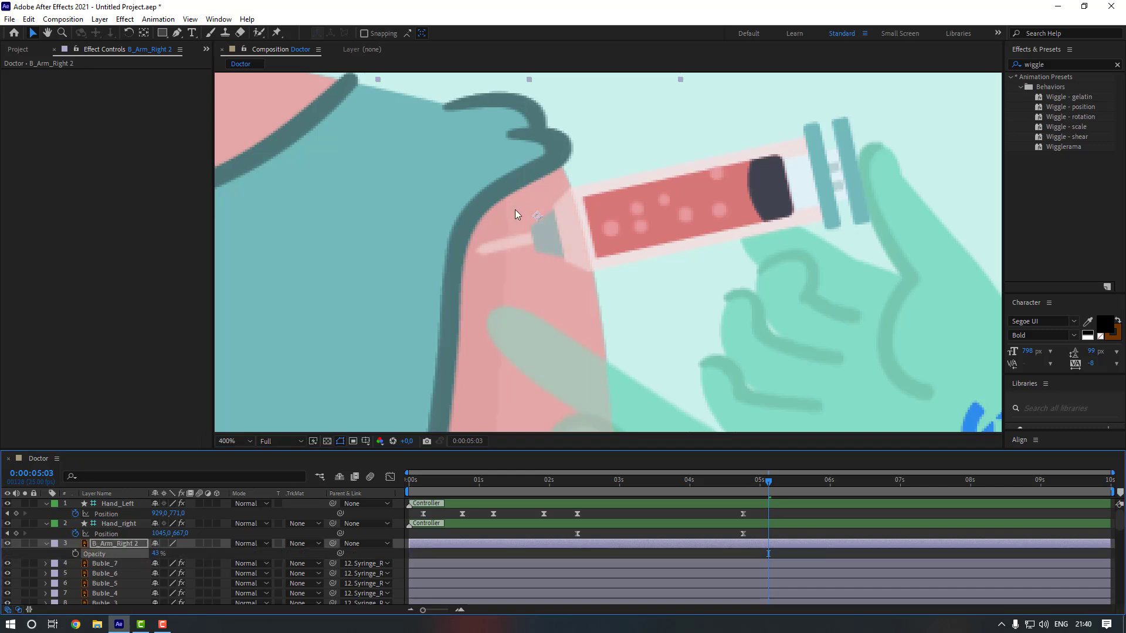
Draw a closed five-point Pen mask on B_Arm_Right 2 around the needle tip inside the arm
click(176, 35)
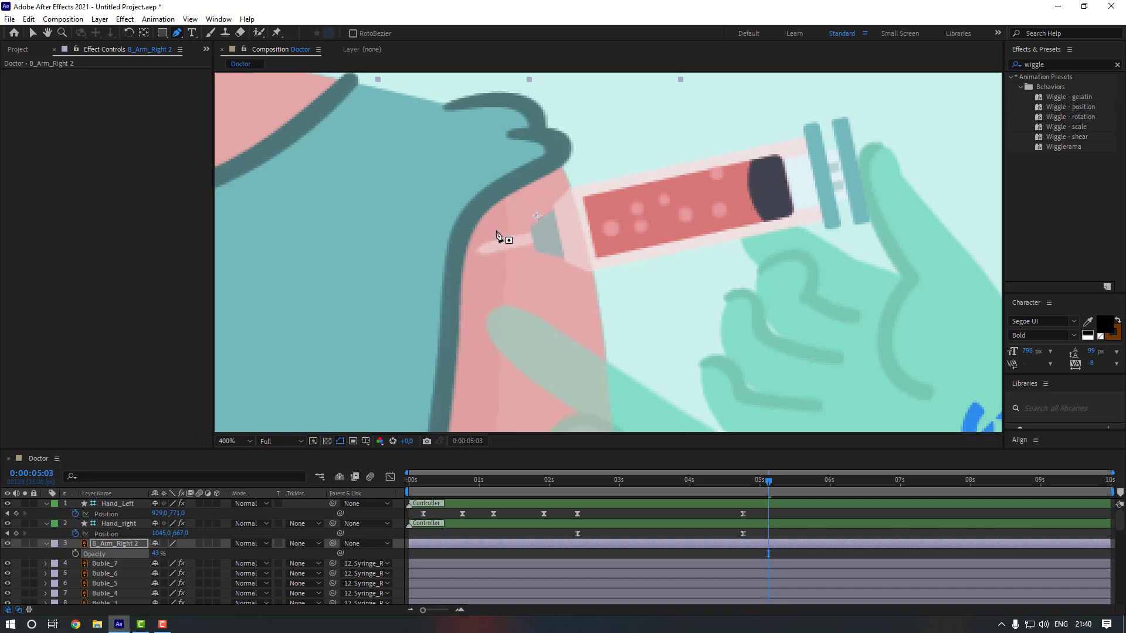
click(505, 230)
click(507, 266)
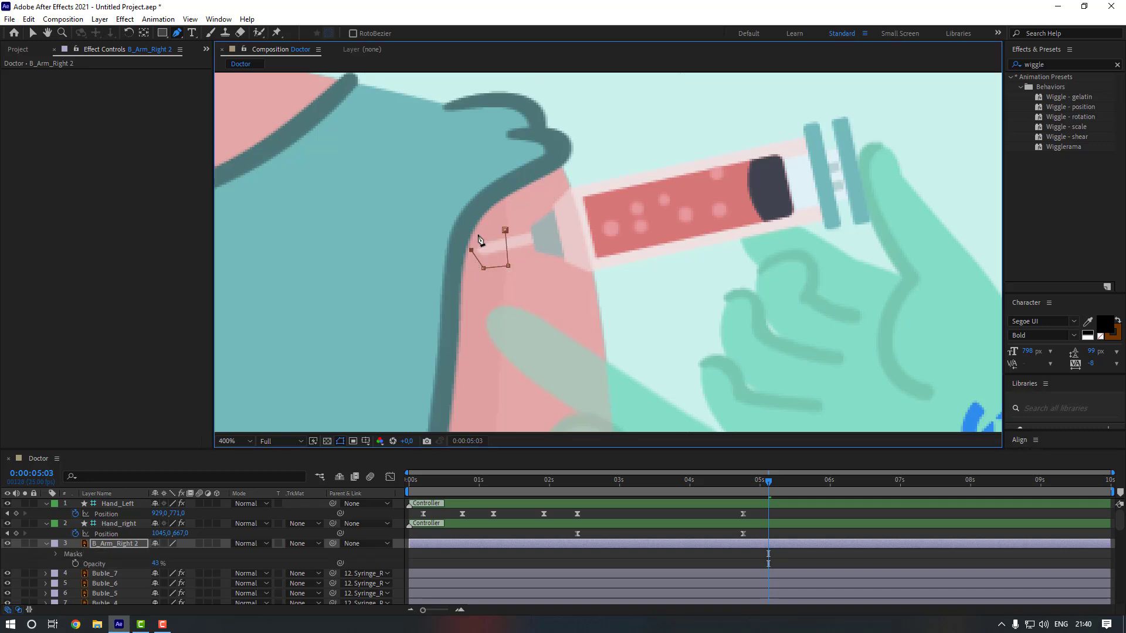
click(505, 230)
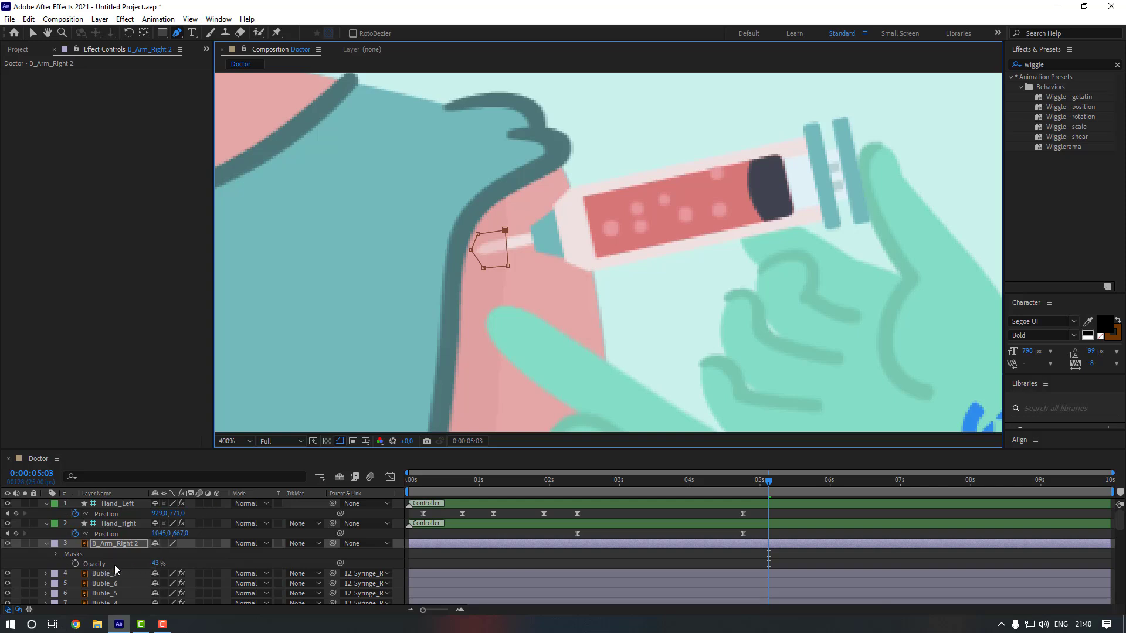
Set B_Arm_Right 2's opacity to 100% and parent the layer to B_Body
drag(156, 564, 323, 555)
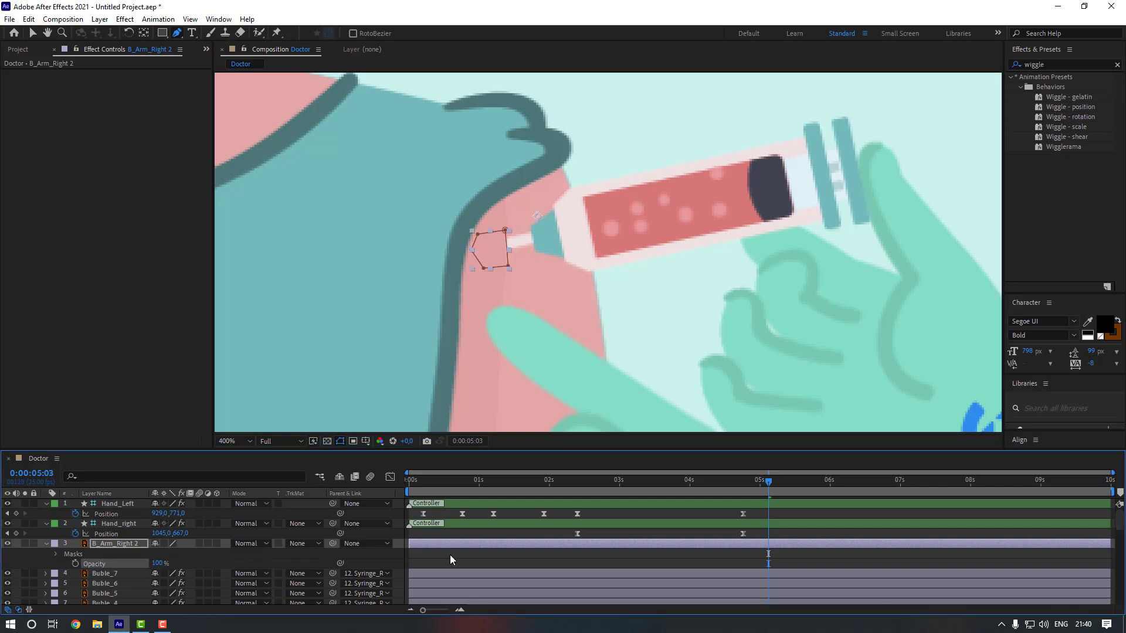
key(v)
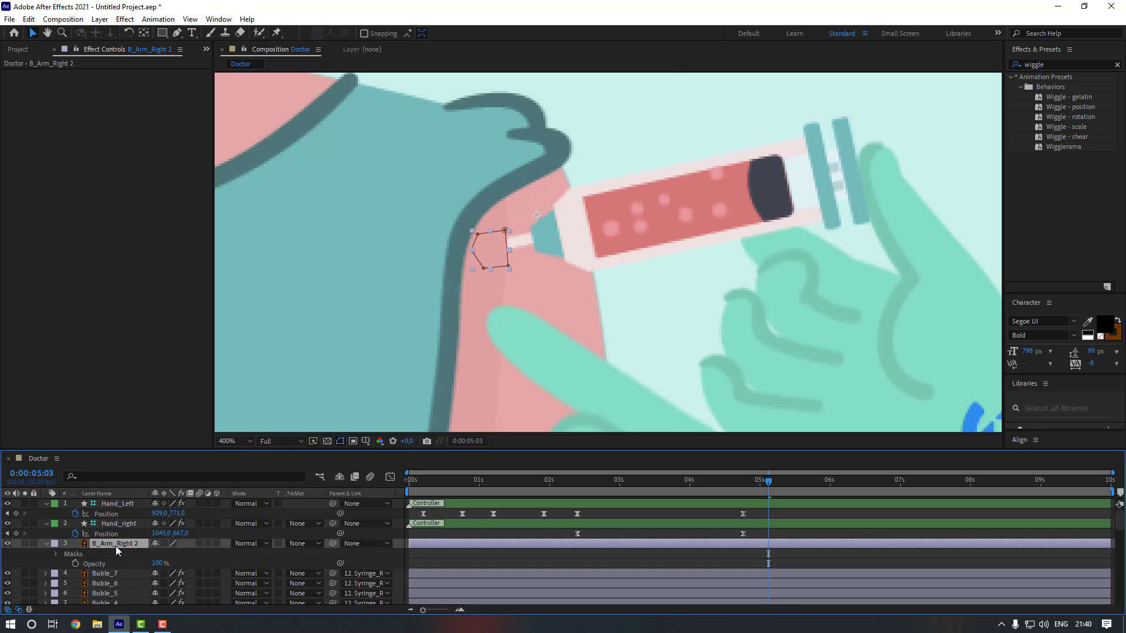
click(356, 544)
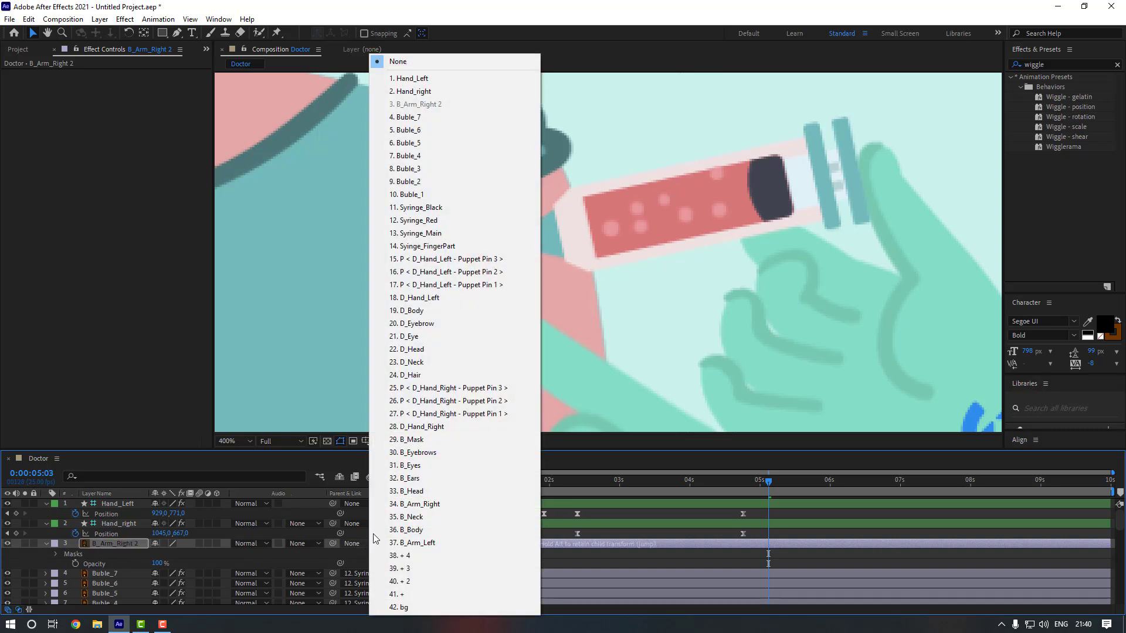
click(432, 530)
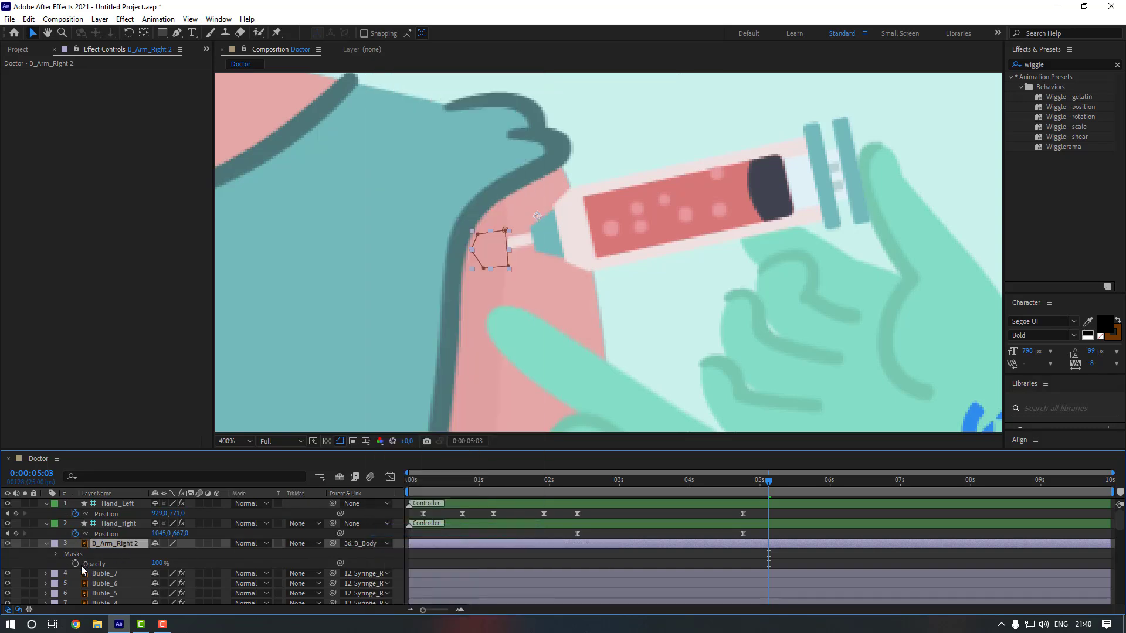
Collapse B_Arm_Right 2's properties and preview the injection animation from 0:00:01:17 to check the masked needle tip
click(44, 544)
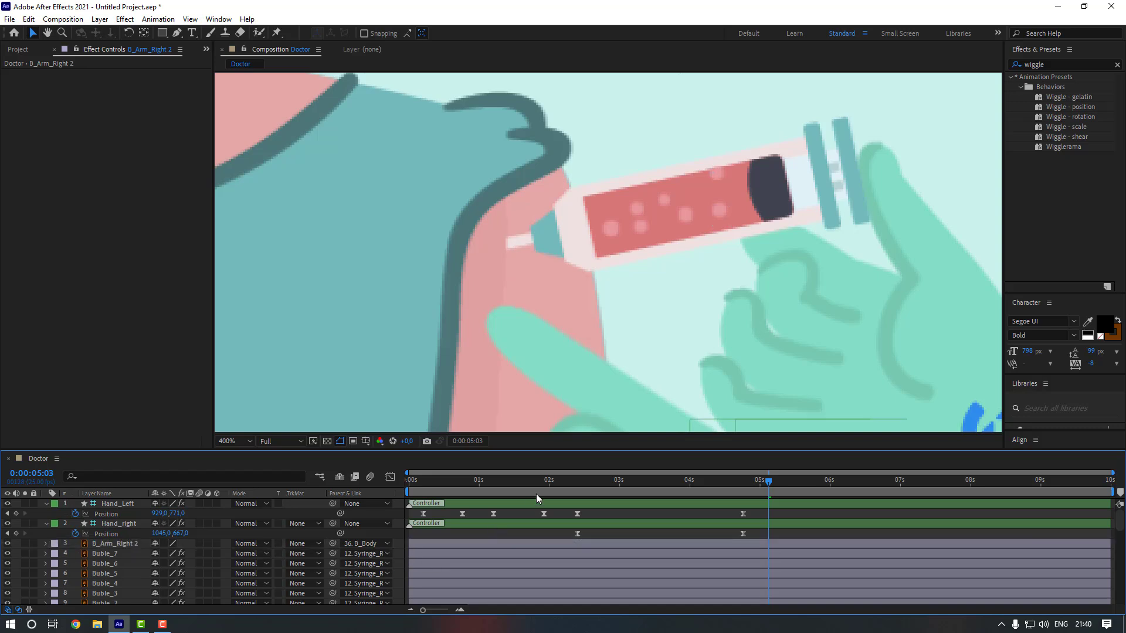
click(526, 479)
scroll(544, 368, down, 1)
key(space)
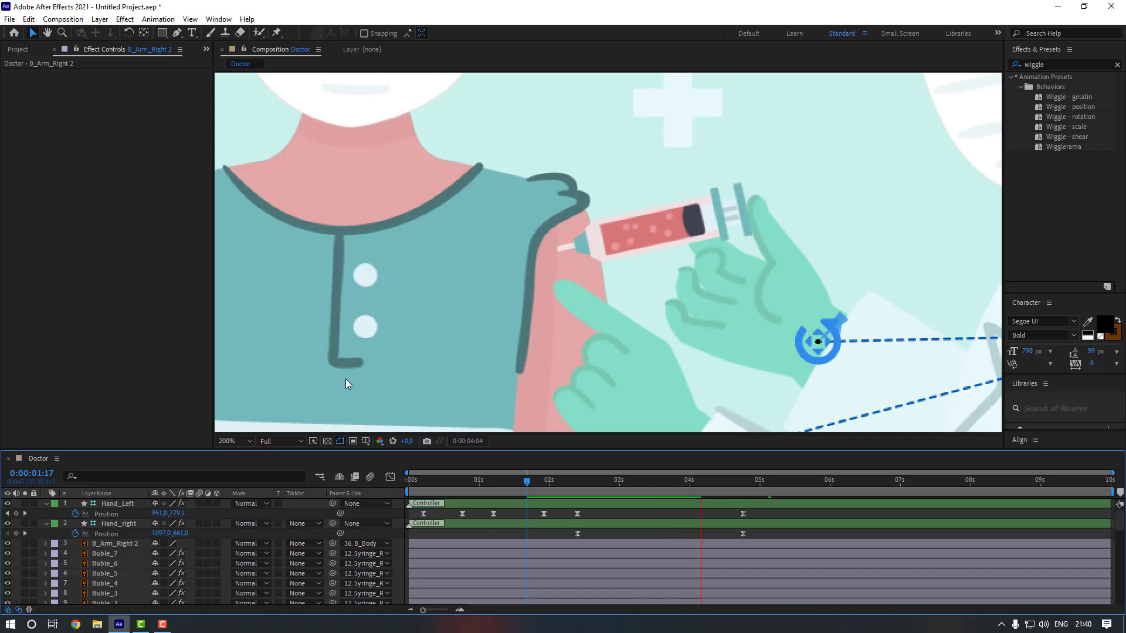
key(space)
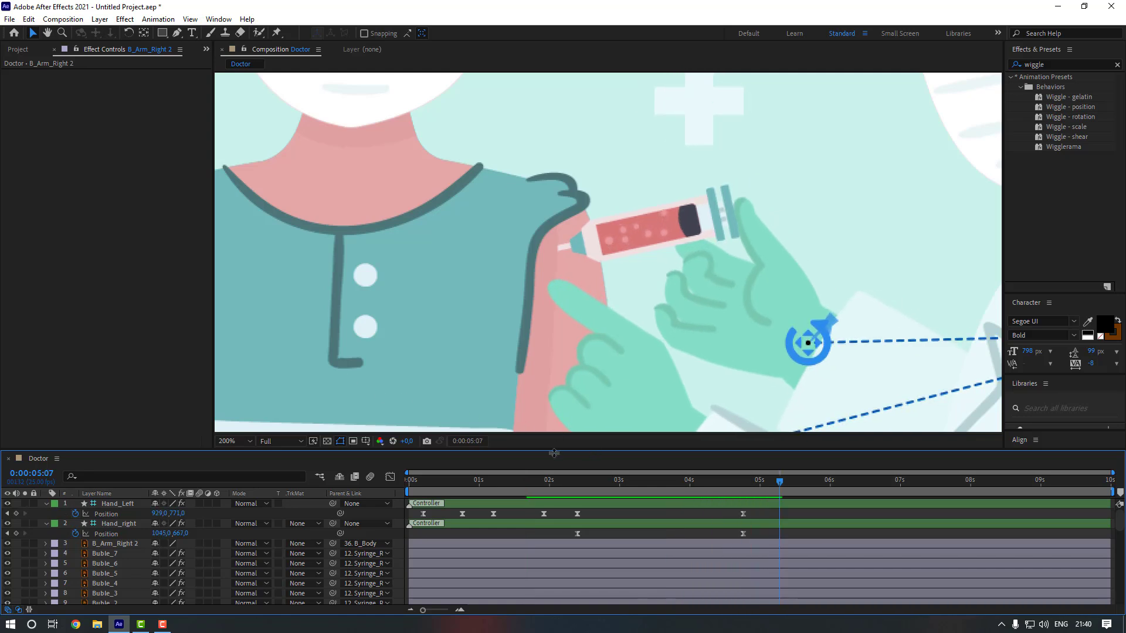
At 0:00:04:19, create a small rectangle shape layer over the needle's entry point on the arm and remove its stroke
click(744, 481)
scroll(525, 244, up, 2)
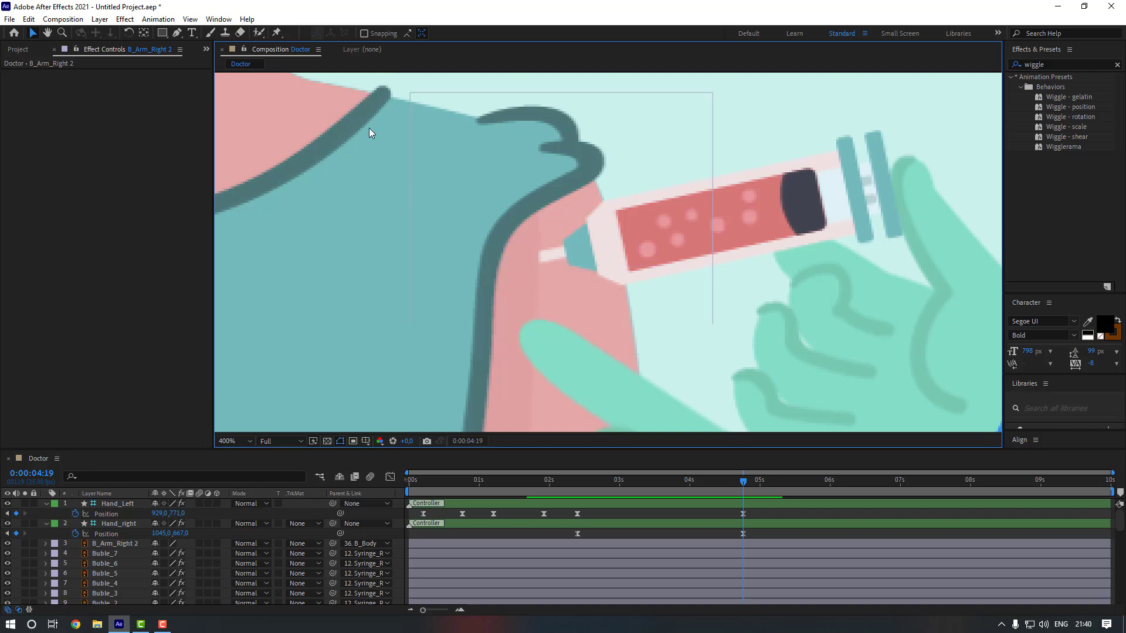
click(162, 32)
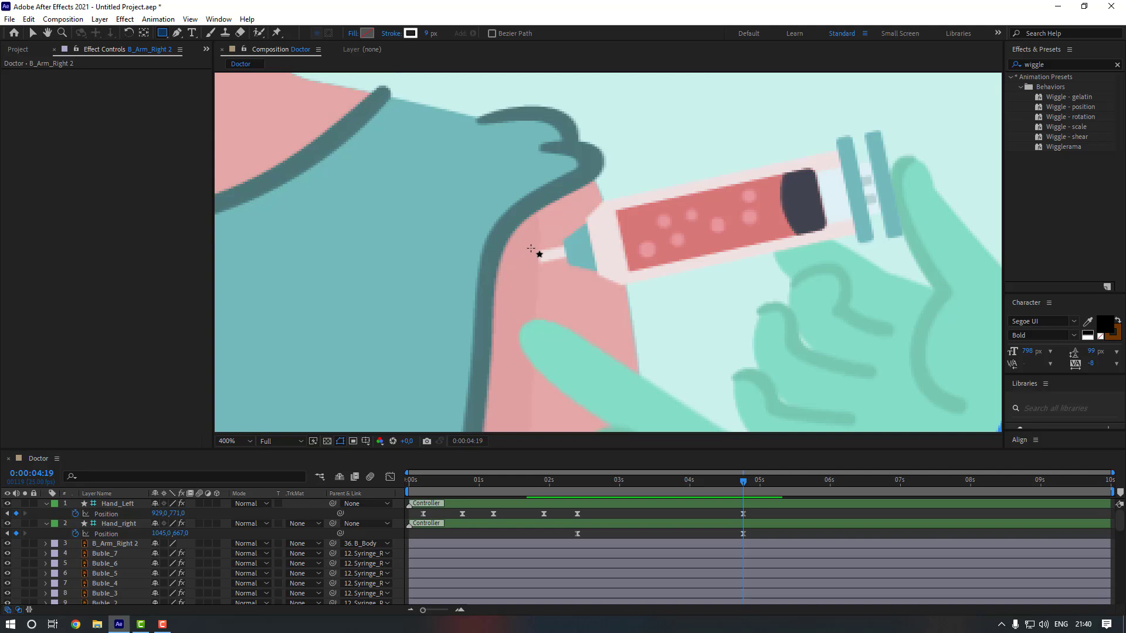
drag(537, 255, 548, 271)
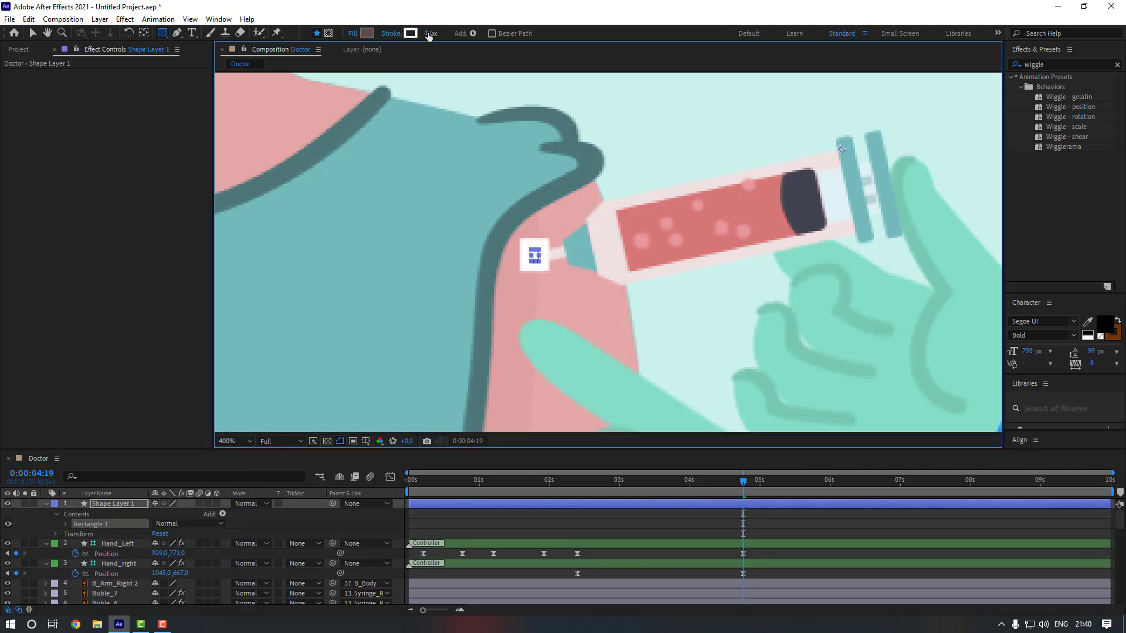
click(391, 34)
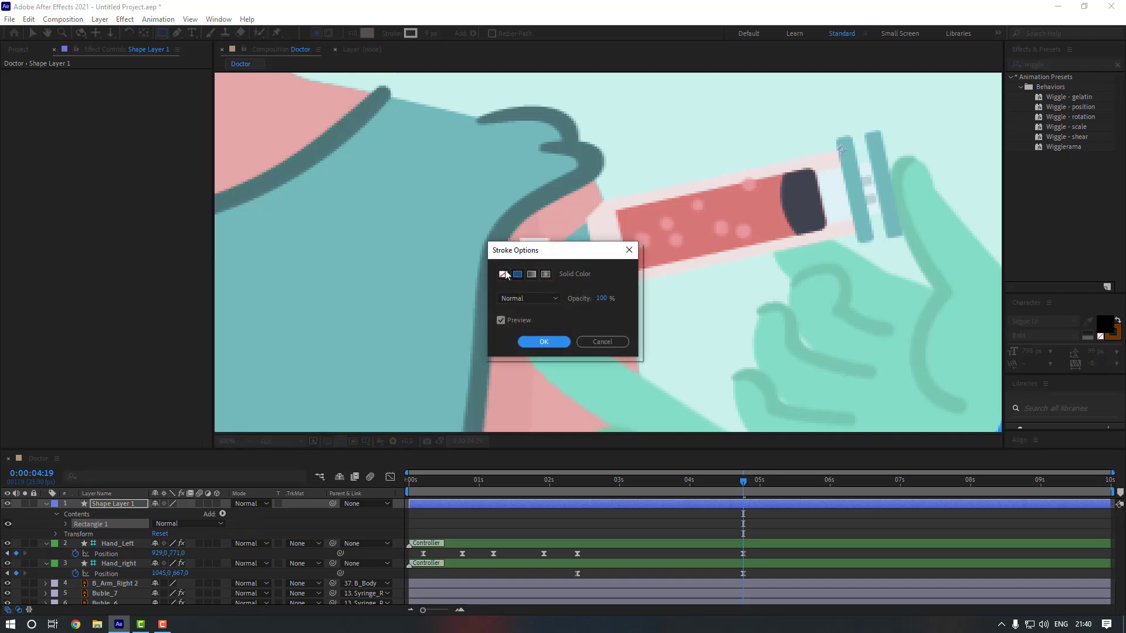
click(504, 274)
click(544, 340)
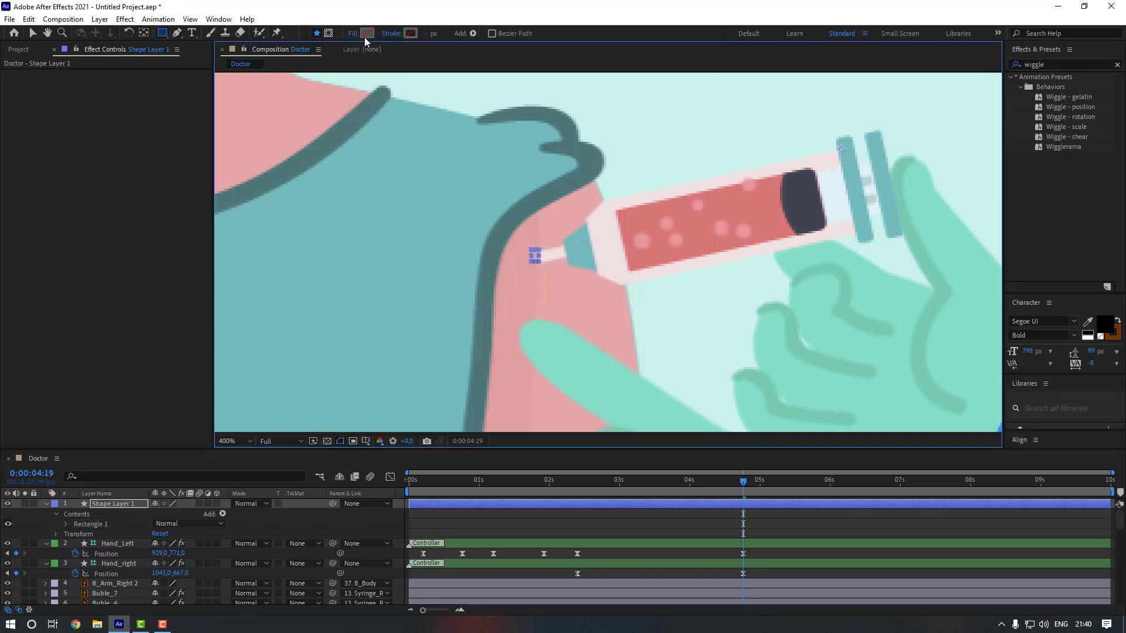
Give the small rectangle on the arm a solid bright red fill
click(353, 34)
click(519, 276)
click(544, 340)
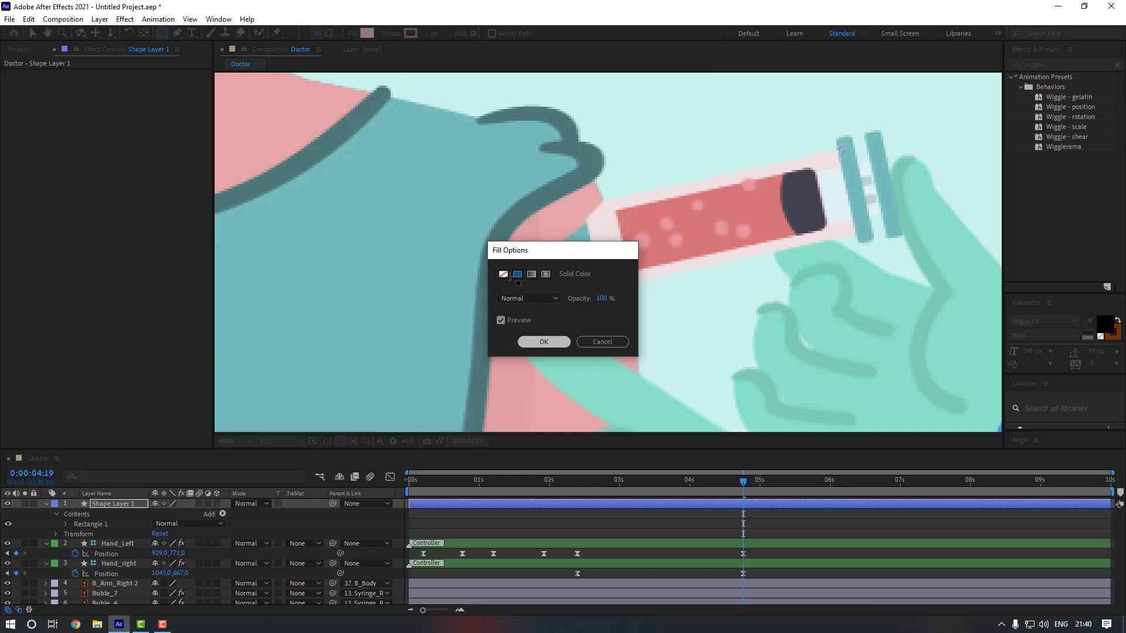
click(368, 33)
click(951, 413)
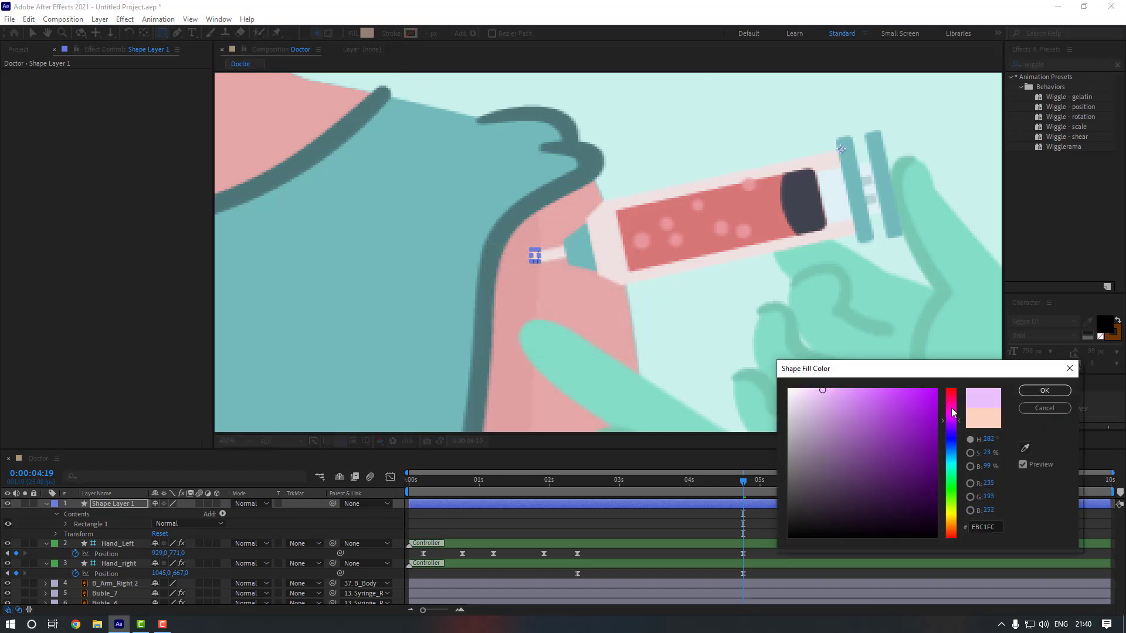
click(909, 392)
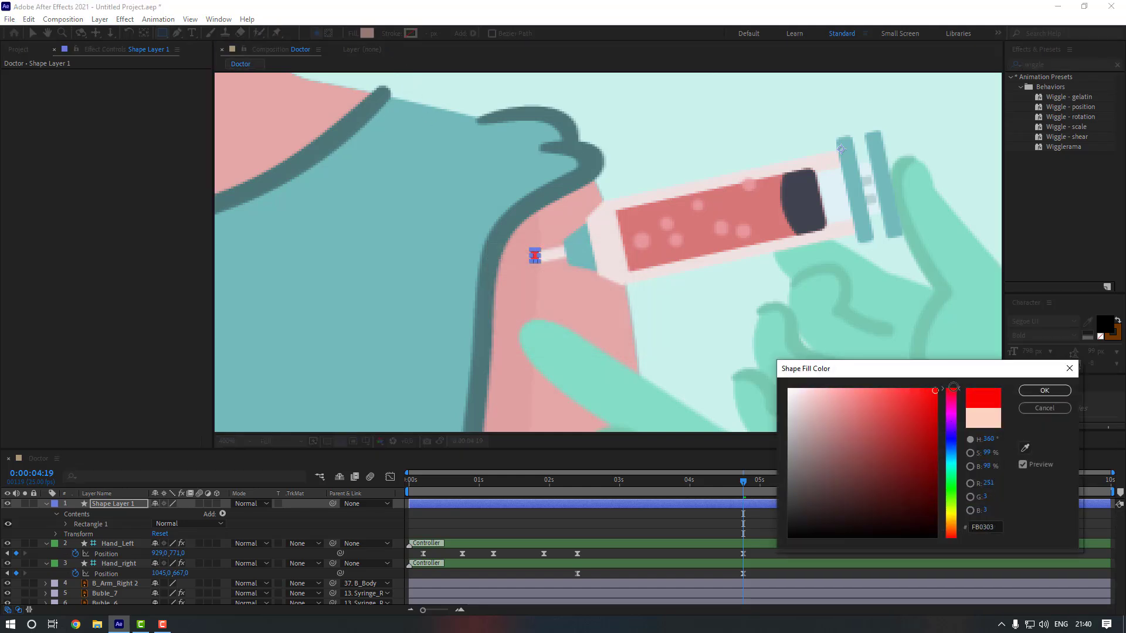
click(1044, 391)
key(v)
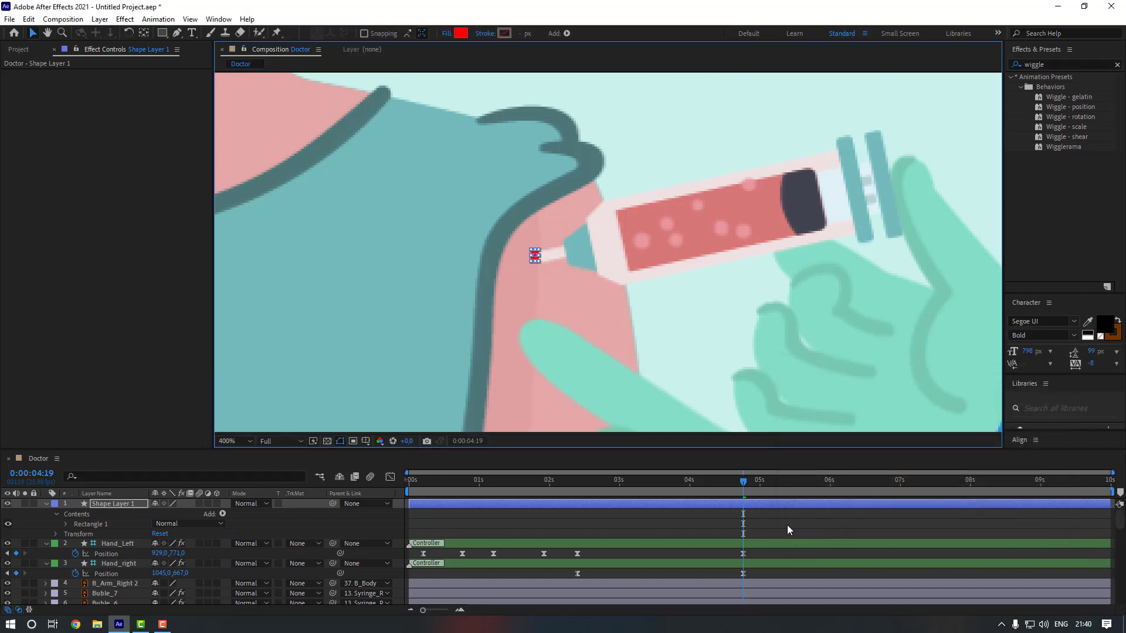
Adjust the red rectangle slightly at the needle's entry point and centre Shape Layer 1's anchor point on it
click(787, 525)
click(534, 256)
drag(535, 259, 537, 260)
key(s)
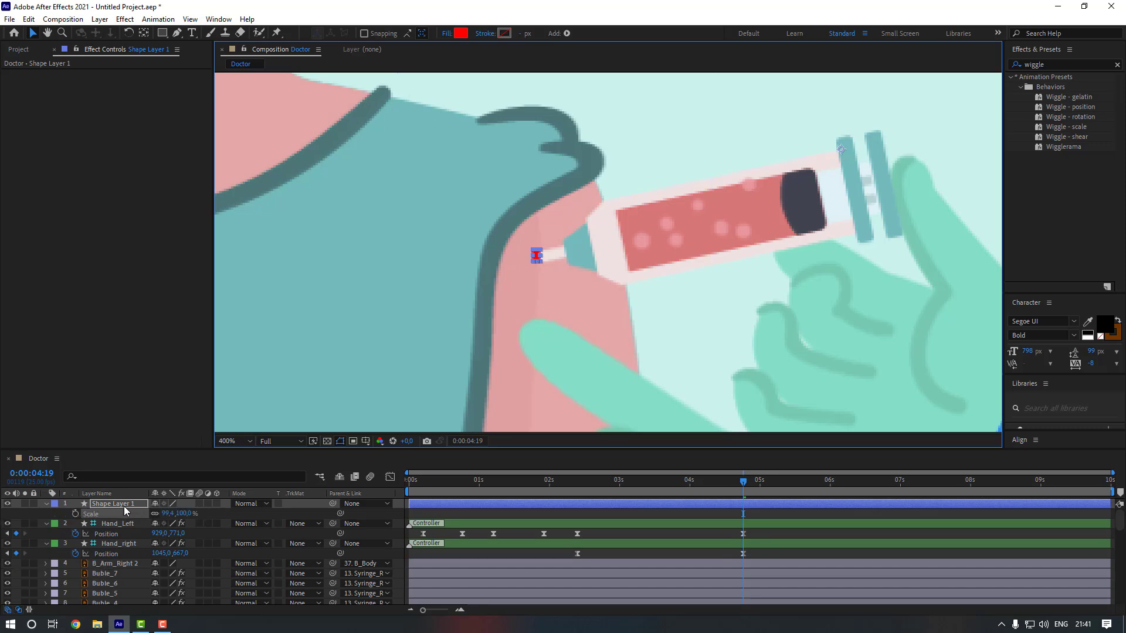
click(280, 467)
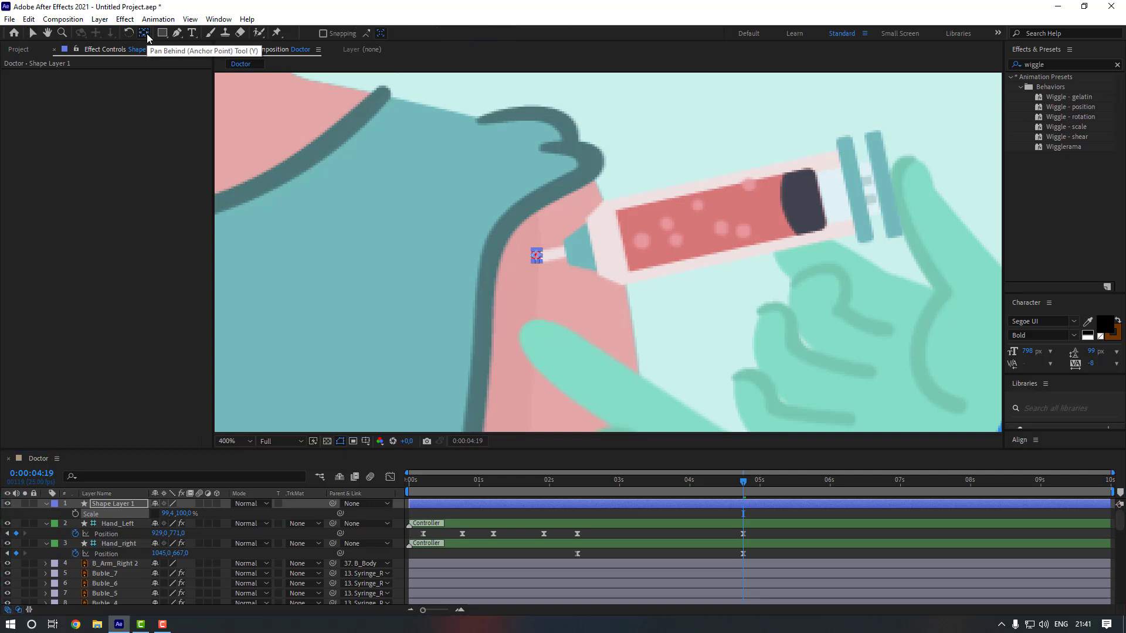
Scale Shape Layer 1 up to about 124% so the red spot covers the needle's entry point
key(period)
drag(528, 277, 570, 276)
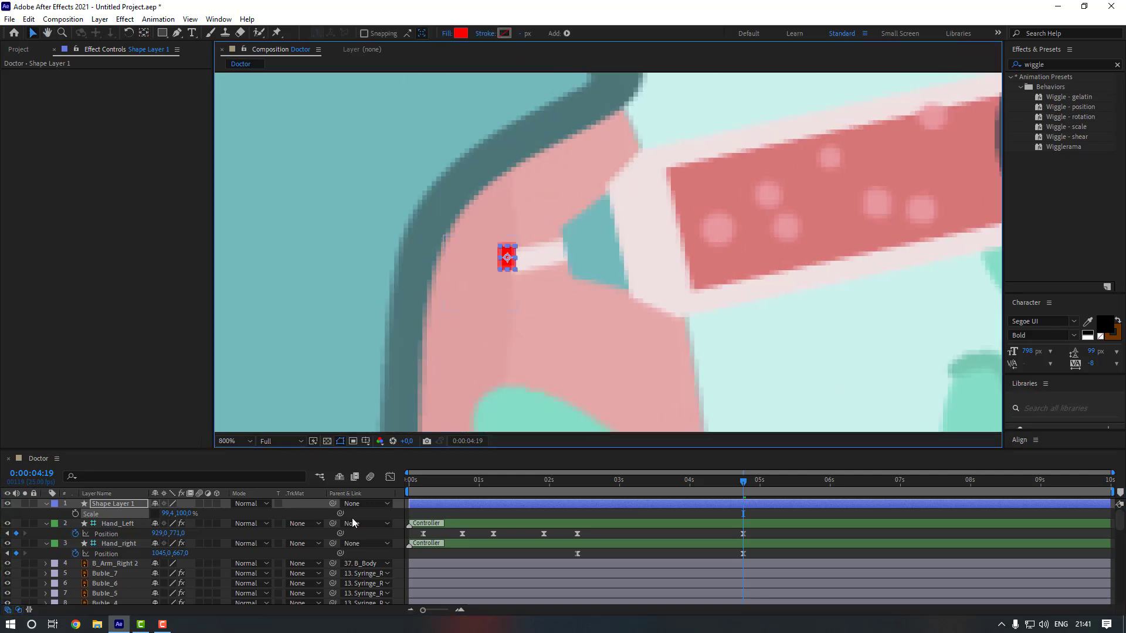
drag(166, 514, 180, 516)
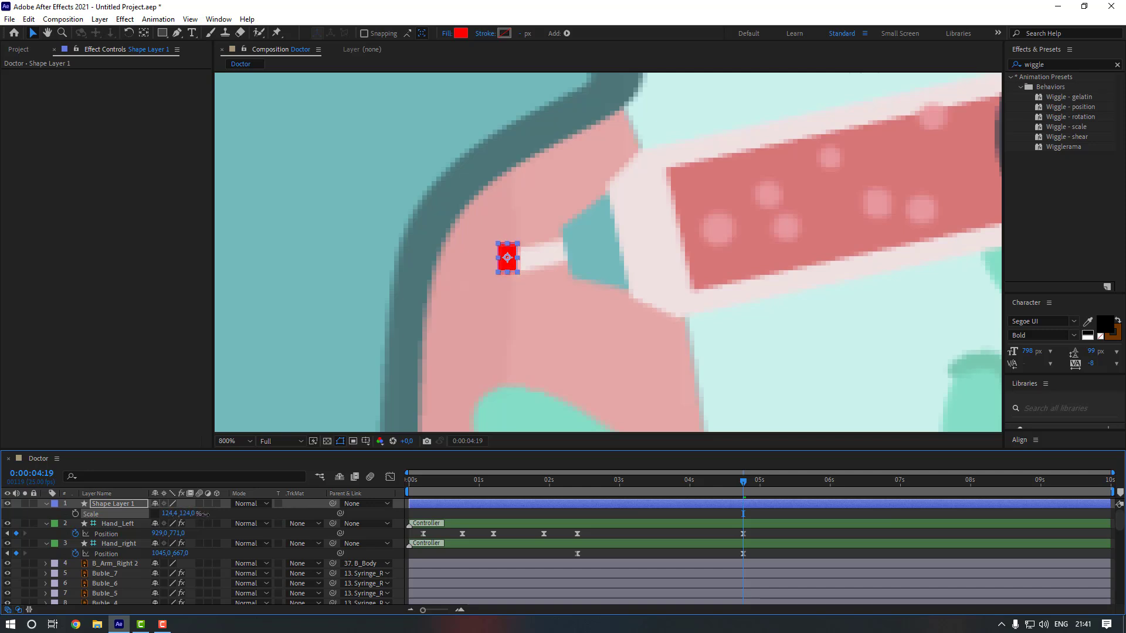
click(630, 513)
Lower Shape Layer 1's opacity to 73% and shift the red spot slightly down along the arm
click(118, 505)
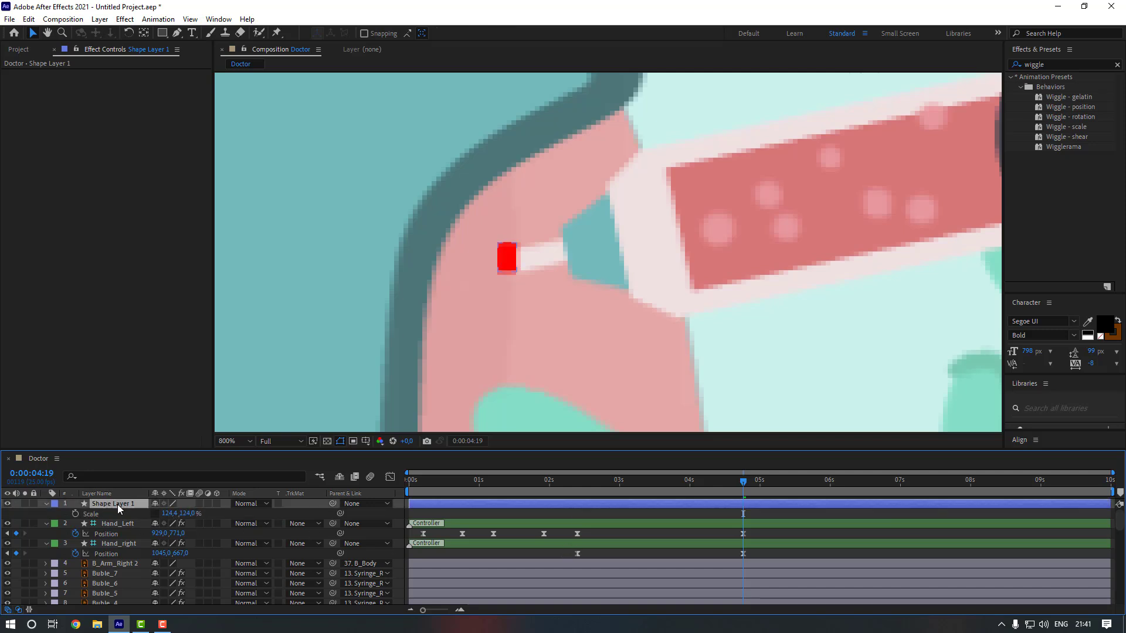
key(t)
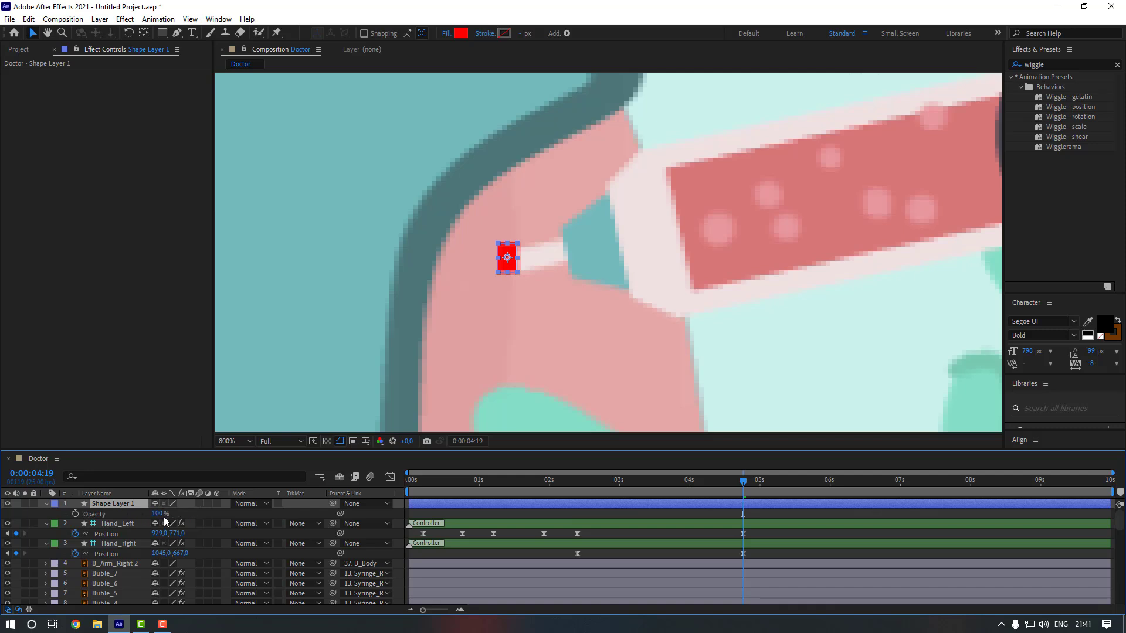
mouse_move(164, 516)
mouse_down()
mouse_move(120, 519)
mouse_move(150, 519)
mouse_up()
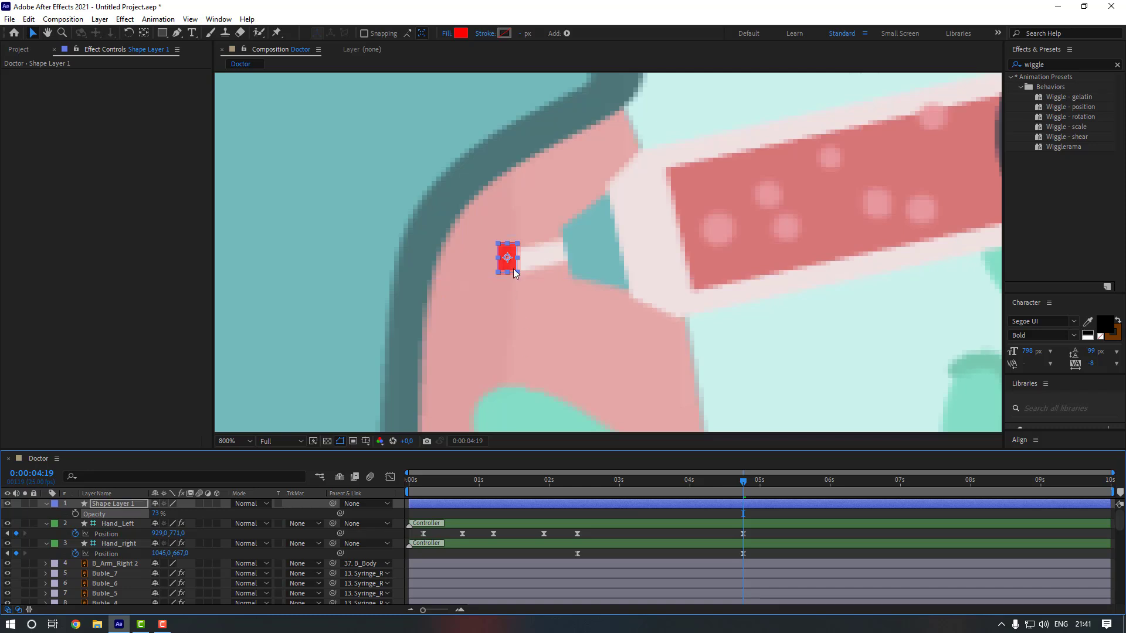
drag(511, 263, 514, 268)
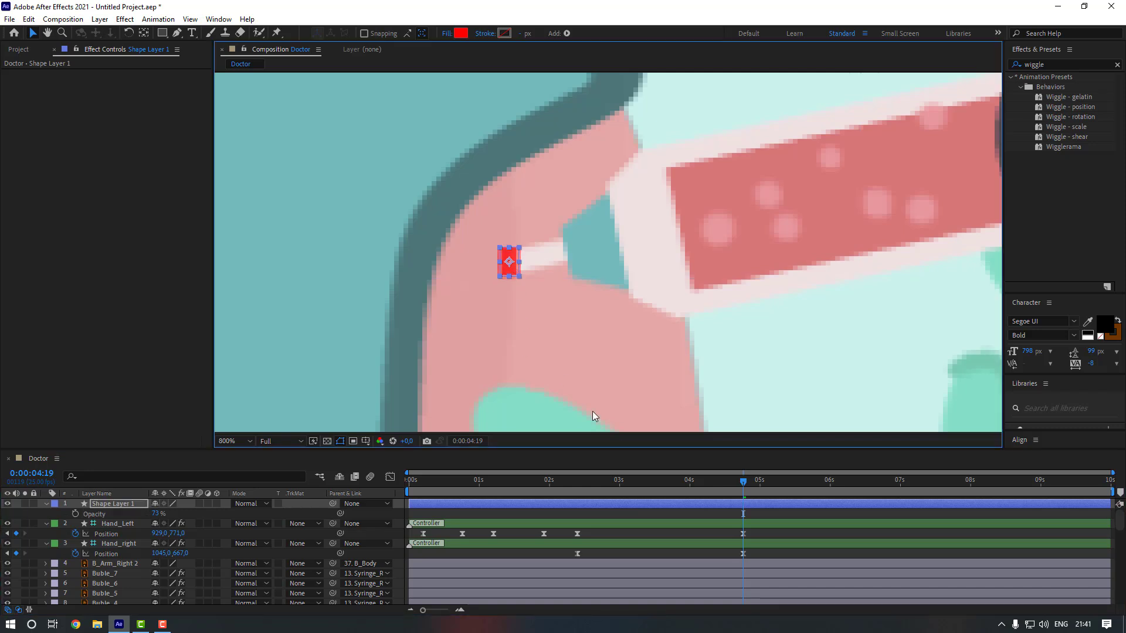
Keyframe Shape Layer 1's opacity at 73% at 0:00:04:01 and at 0% at 0:00:03:06
drag(610, 488, 692, 487)
click(75, 514)
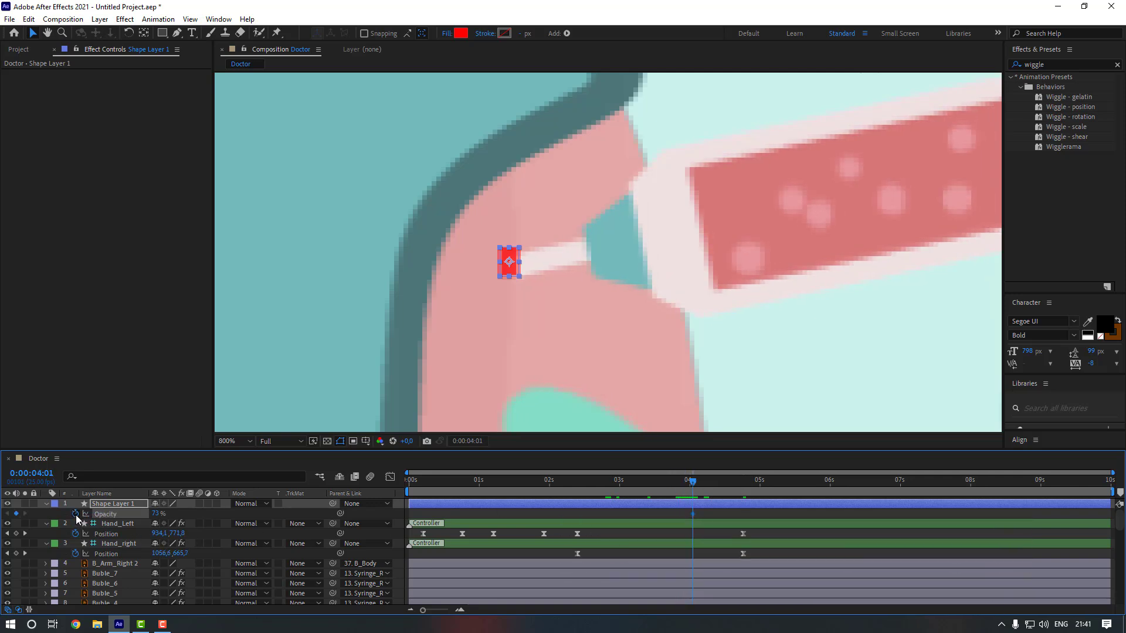
drag(643, 489, 637, 489)
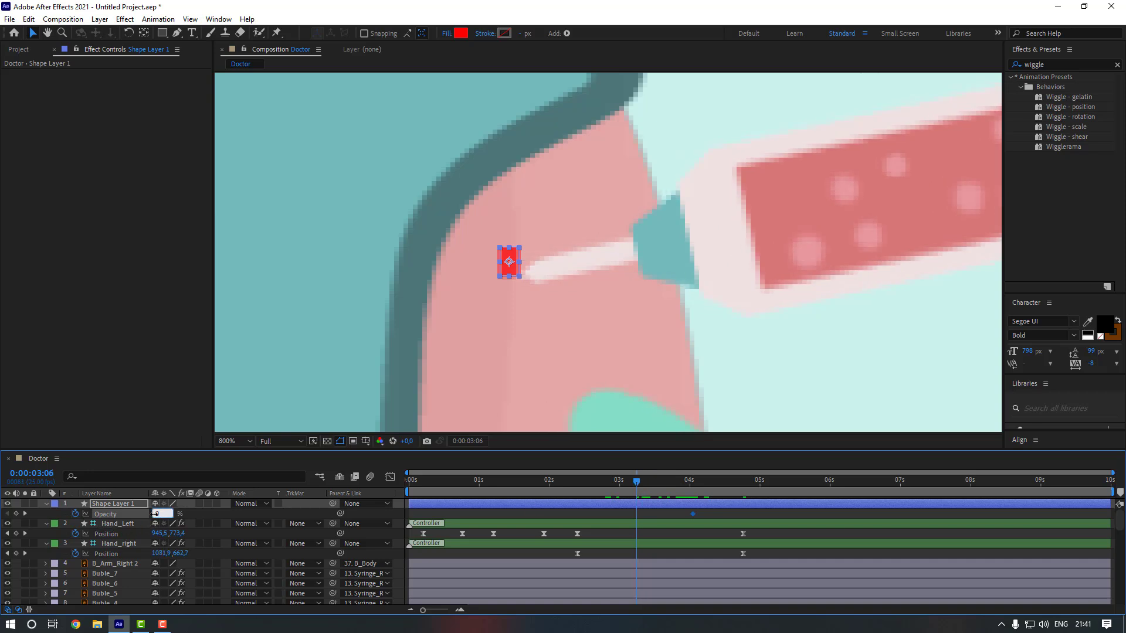
key(Return)
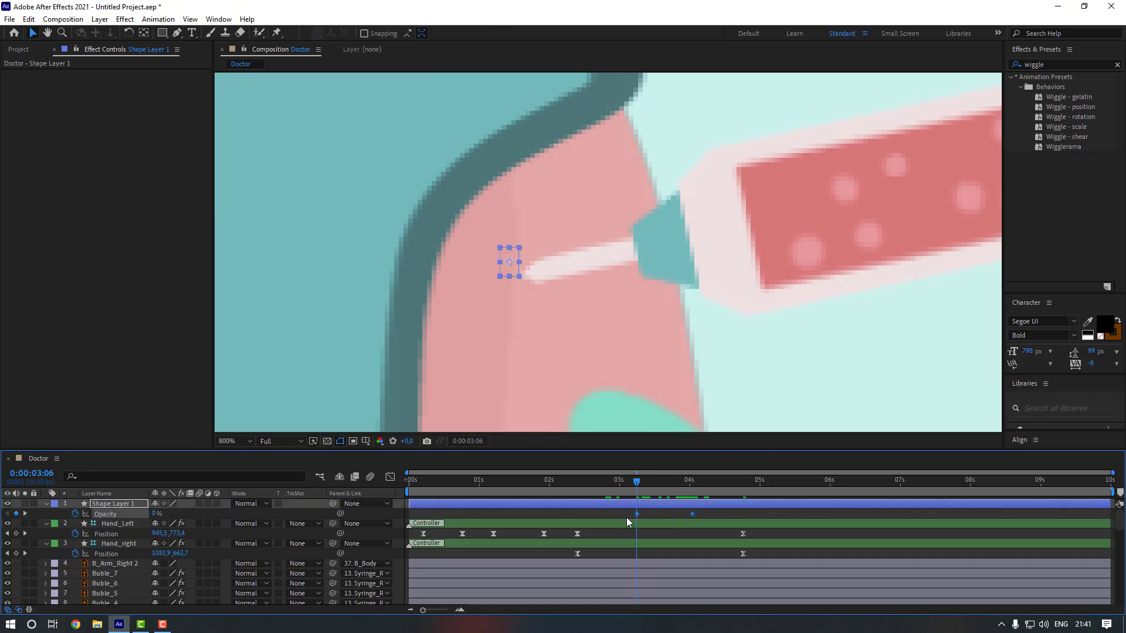
Apply Easy Ease to Shape Layer 1's opacity keyframes and preview the red spot's fade-in with the whole composition in view
right_click(693, 513)
mouse_move(762, 505)
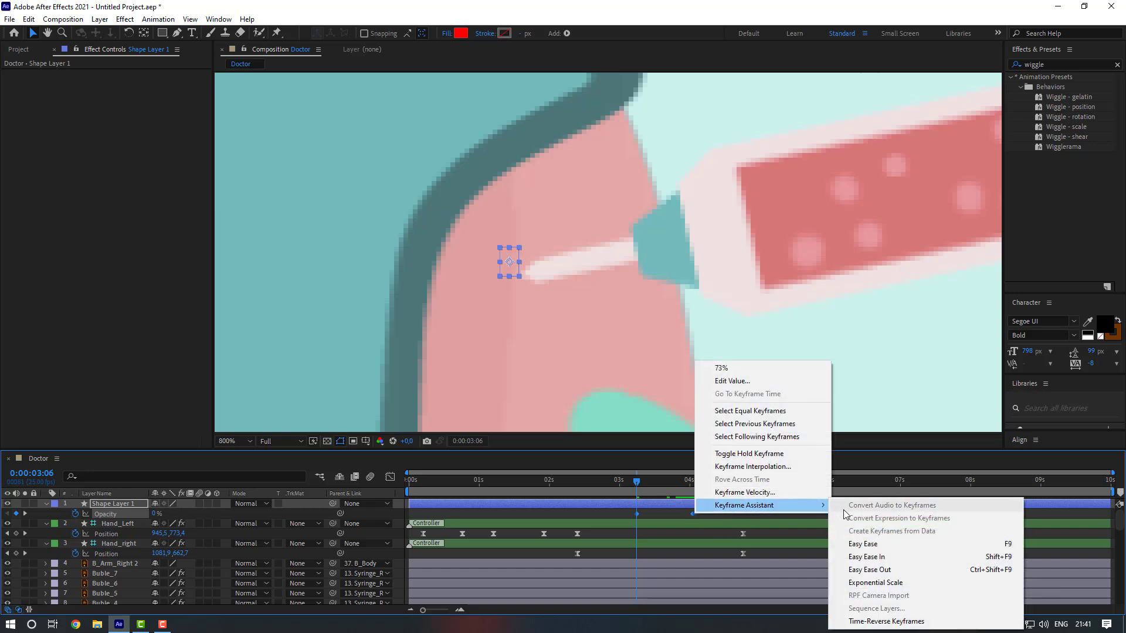
click(857, 541)
key(shift+slash)
key(space)
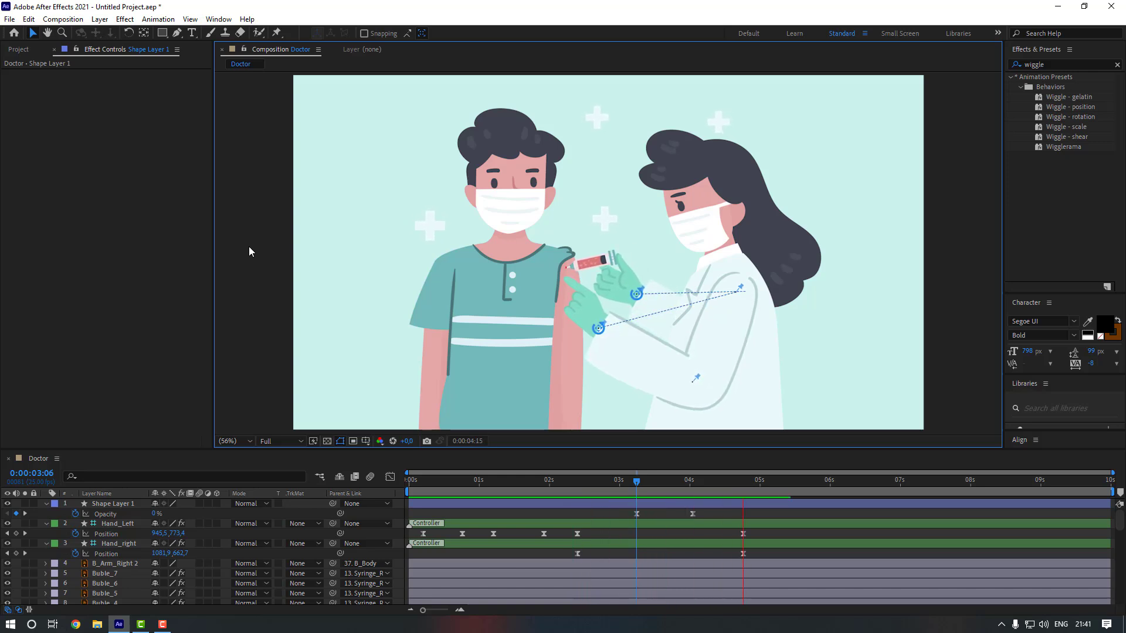
At 0:00:05:11, move the Hand_right controller away from the patient's arm to about 1107.5, 652.7, adding a position keyframe
click(744, 482)
drag(768, 484, 791, 489)
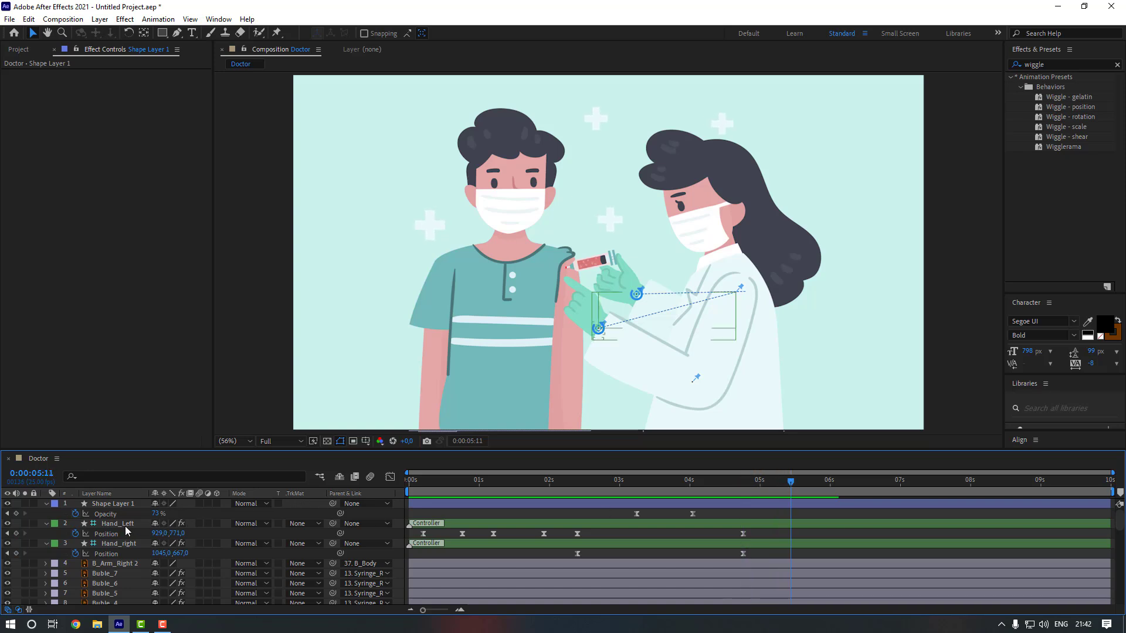
click(119, 544)
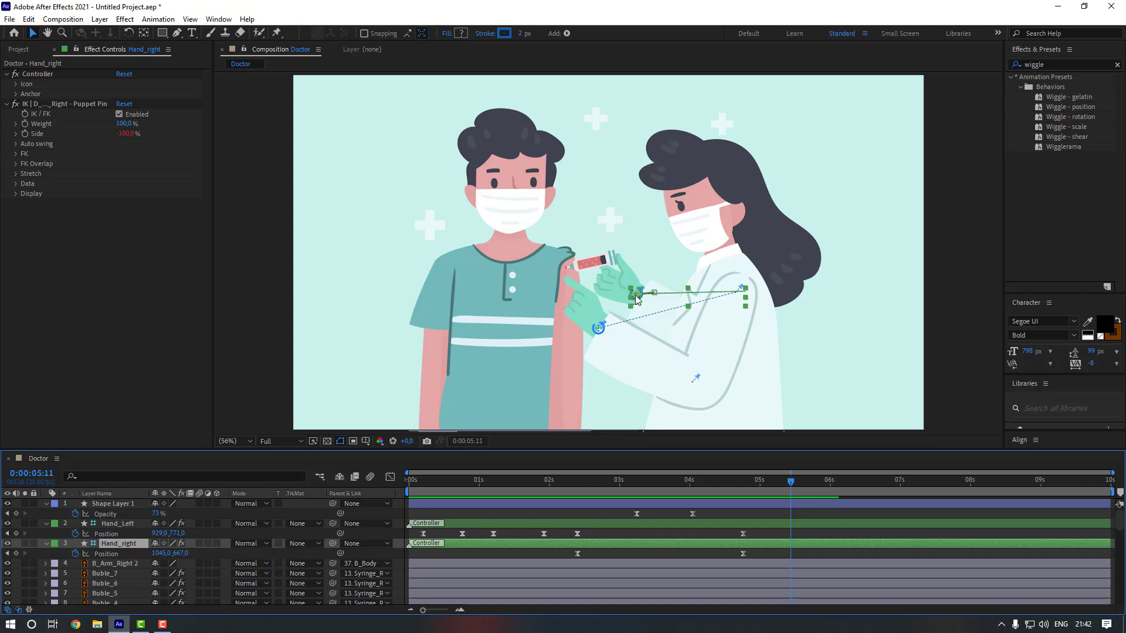
drag(639, 297, 657, 291)
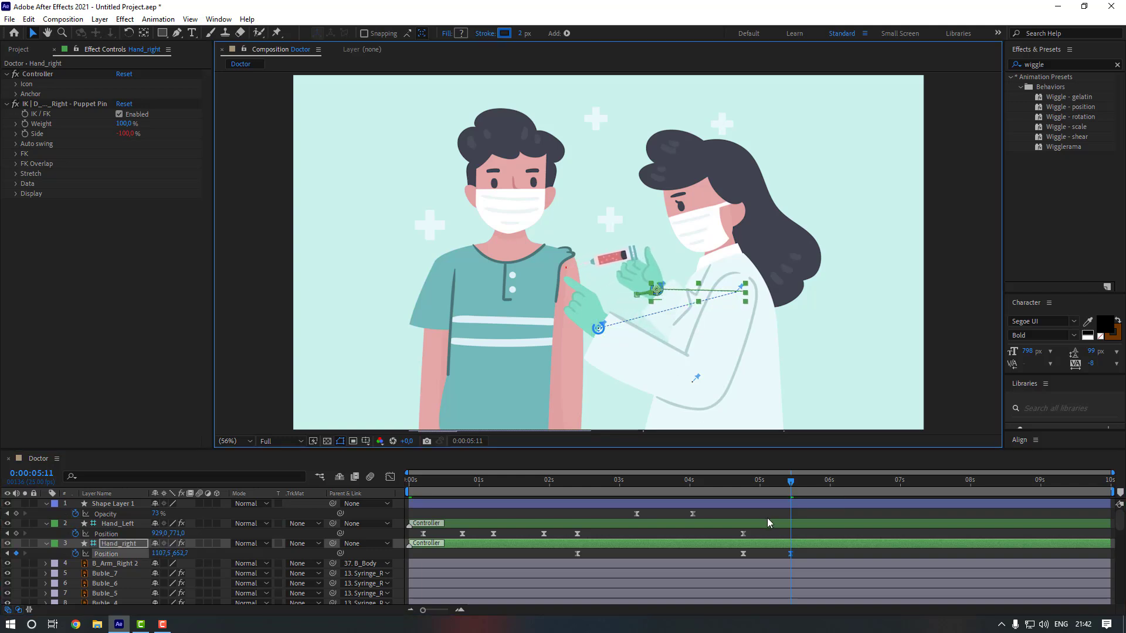
click(776, 554)
At 0:00:05:11, pull Syringe_Main and the syringe's inner part back toward the hand to about -126.8, -105.7 and -77.6, -115.0, and preview the motion
click(686, 482)
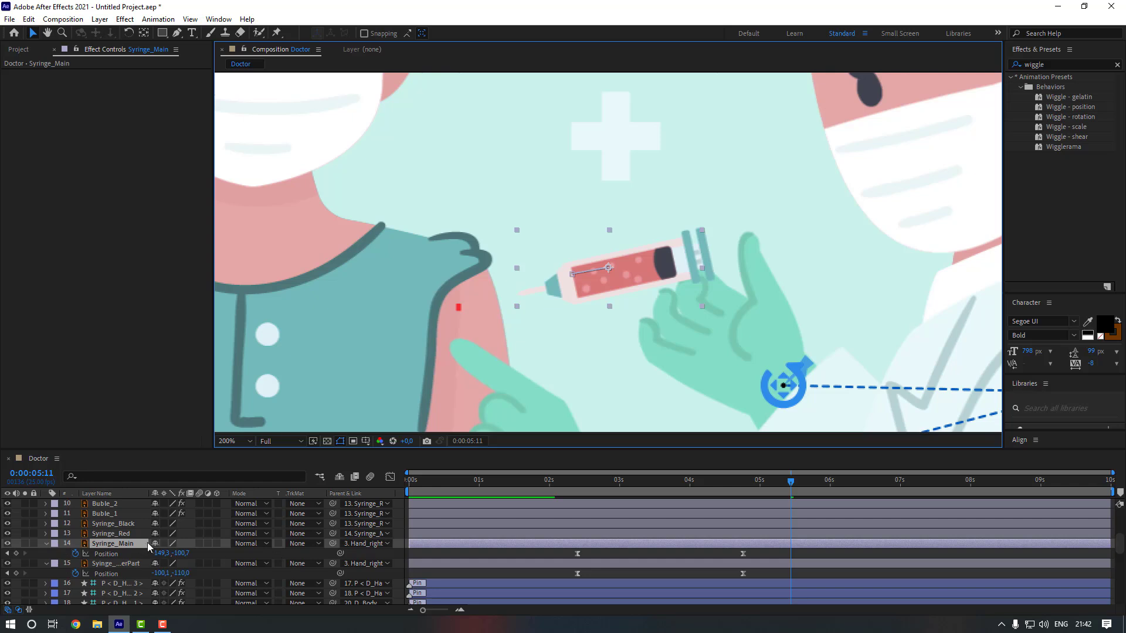
ctrl+click(125, 563)
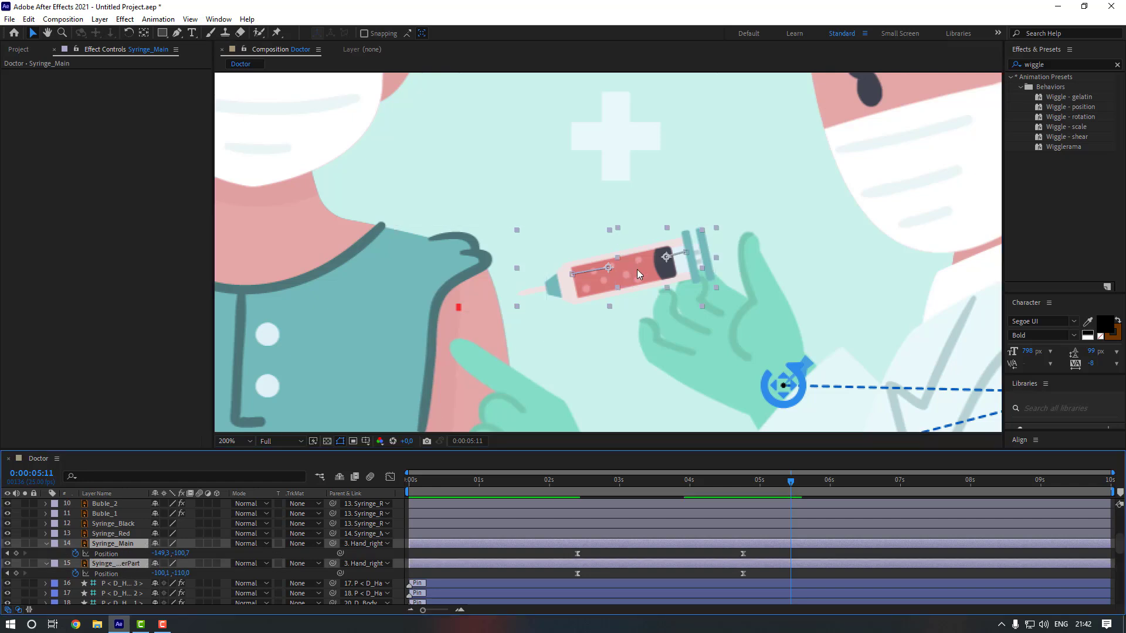
drag(622, 273, 648, 271)
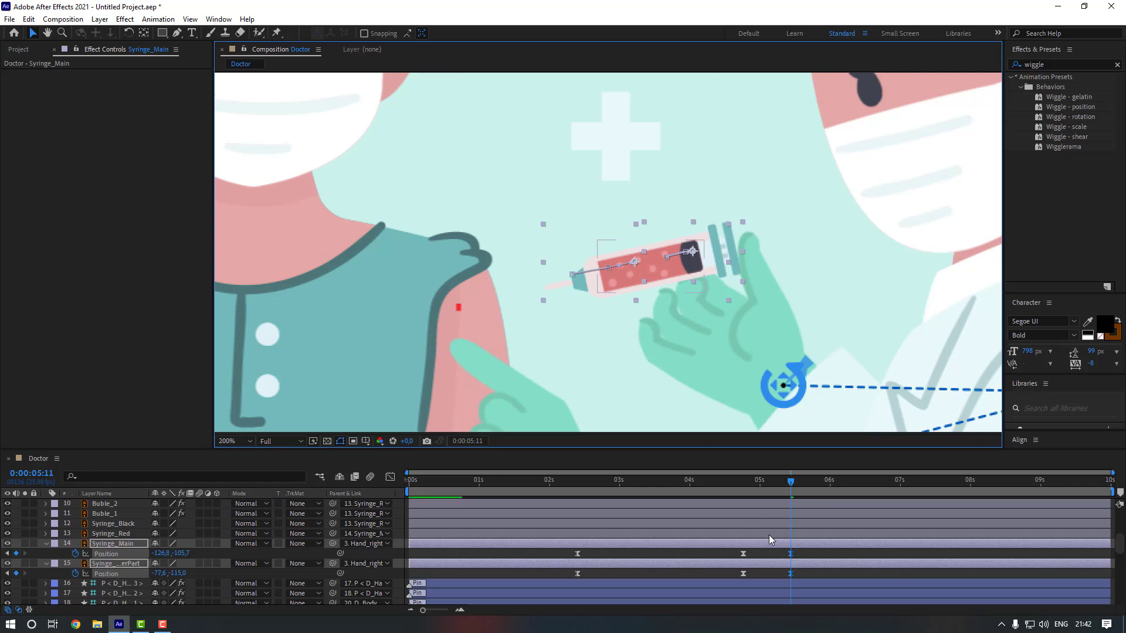
click(780, 465)
scroll(744, 355, down, 2)
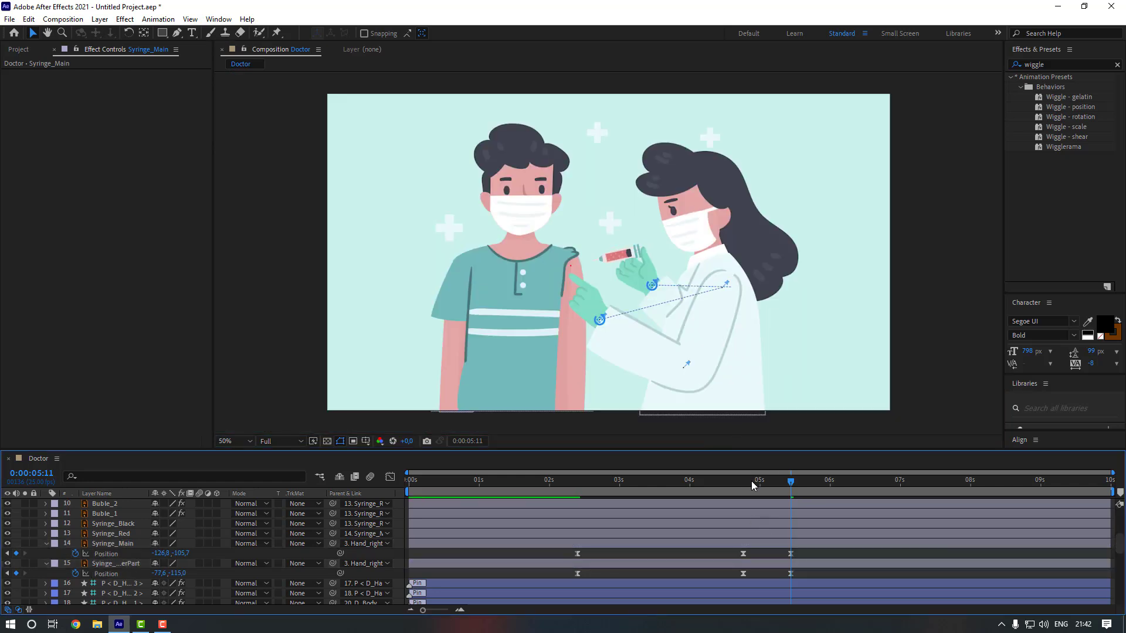
drag(751, 481, 735, 486)
key(space)
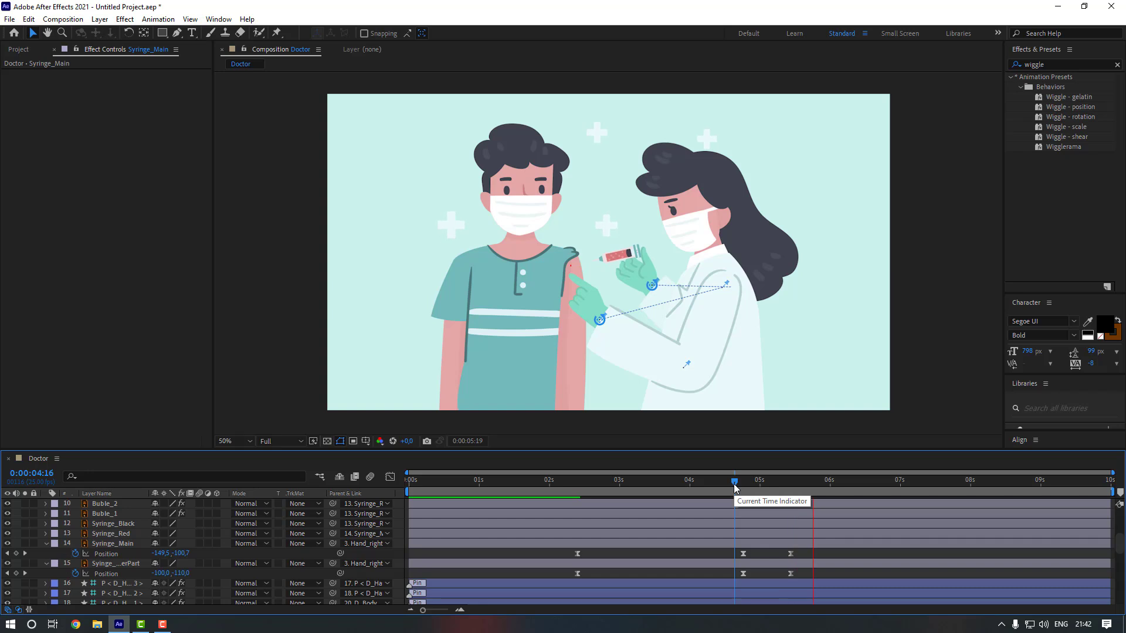
Hold Shape Layer 1's opacity at 73% with a keyframe at 0:00:05:11, keyframe it to 0% at 0:00:06:09, and preview the fade-out
click(795, 489)
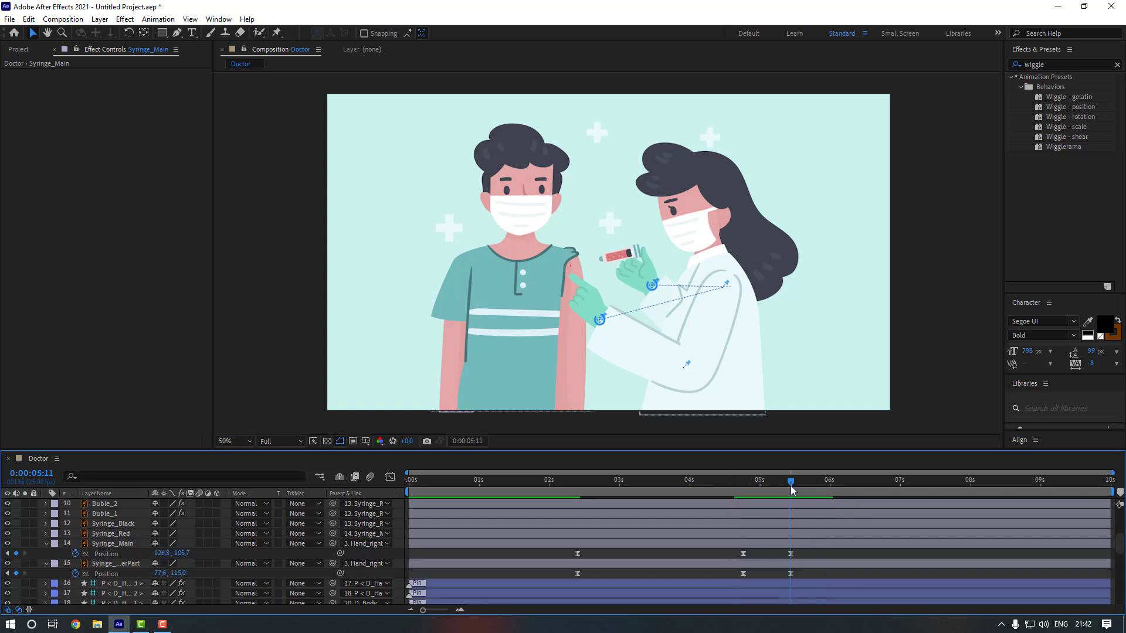
scroll(797, 510, up, 5)
click(801, 504)
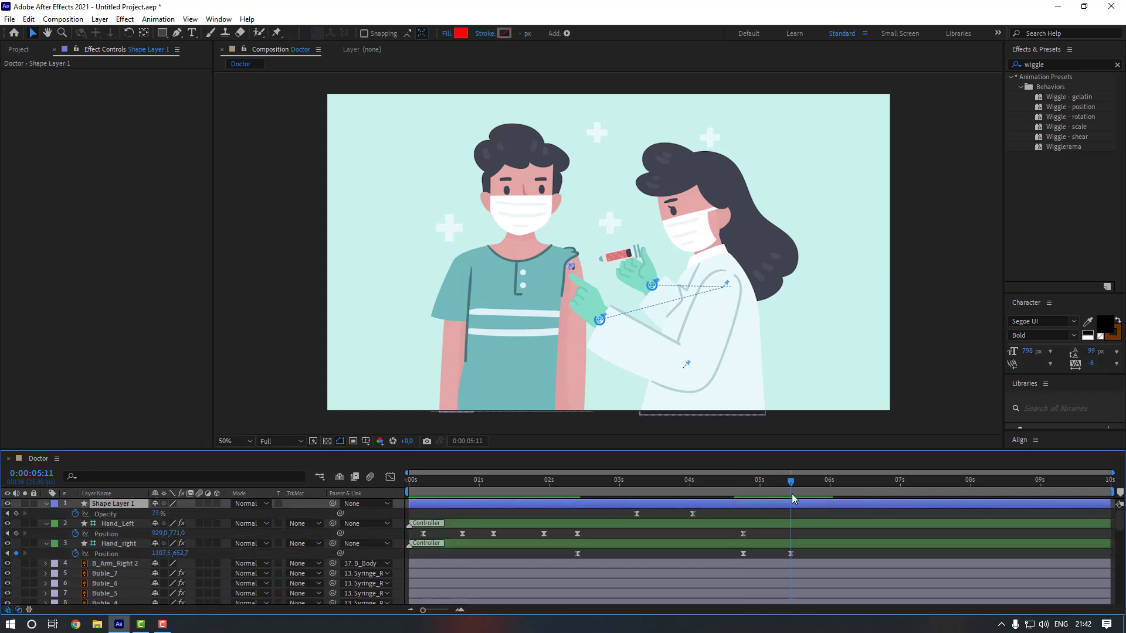
click(17, 514)
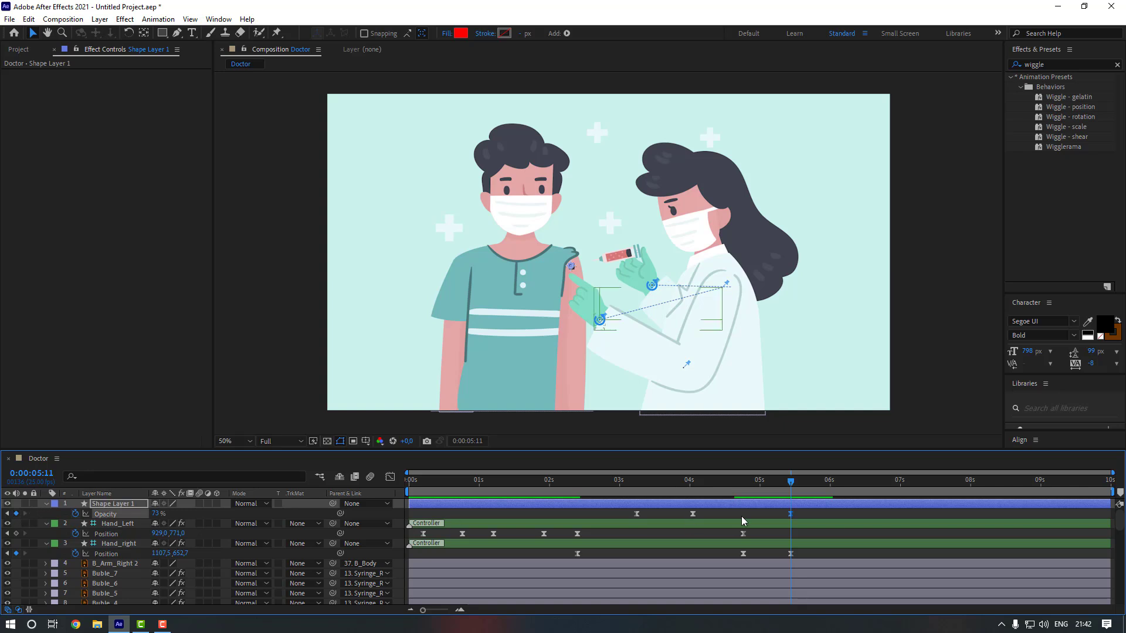
click(856, 488)
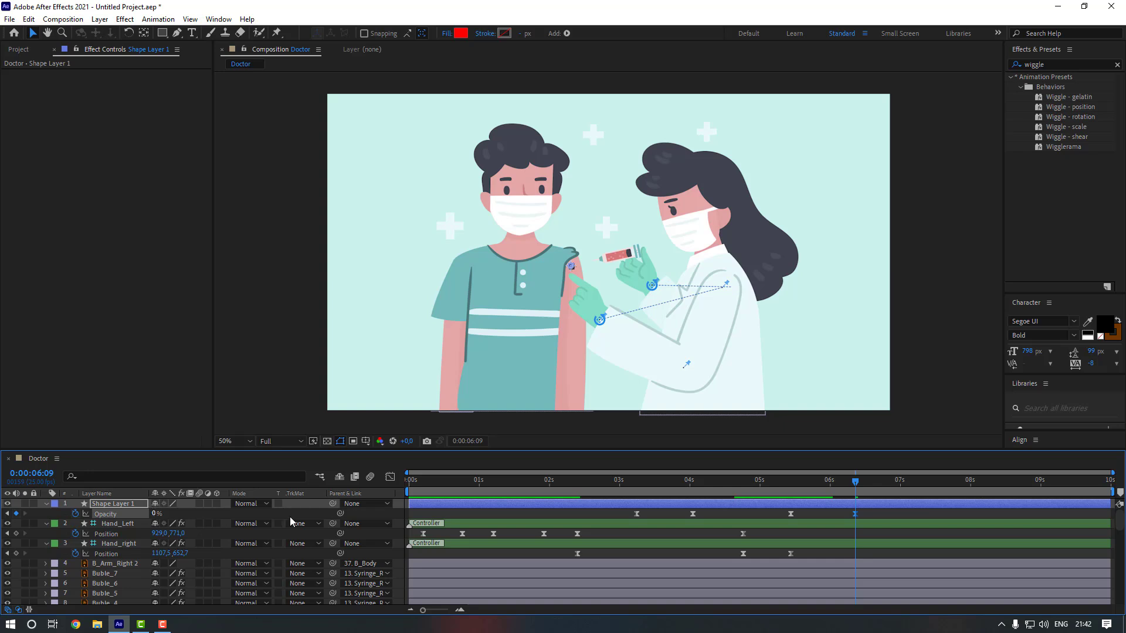
click(877, 515)
key(space)
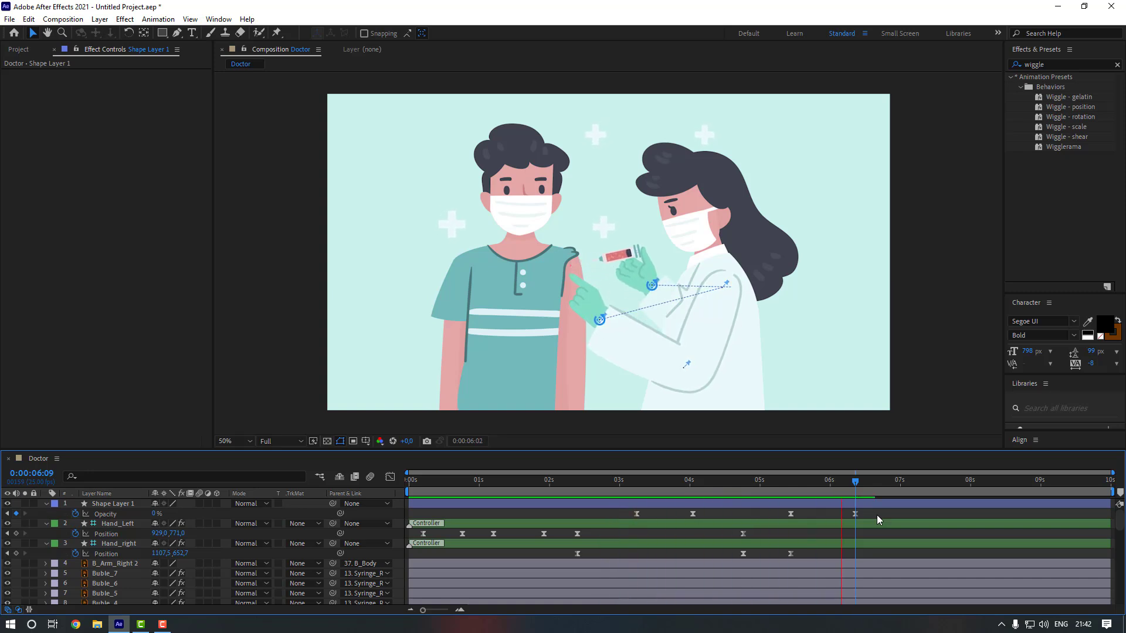
key(space)
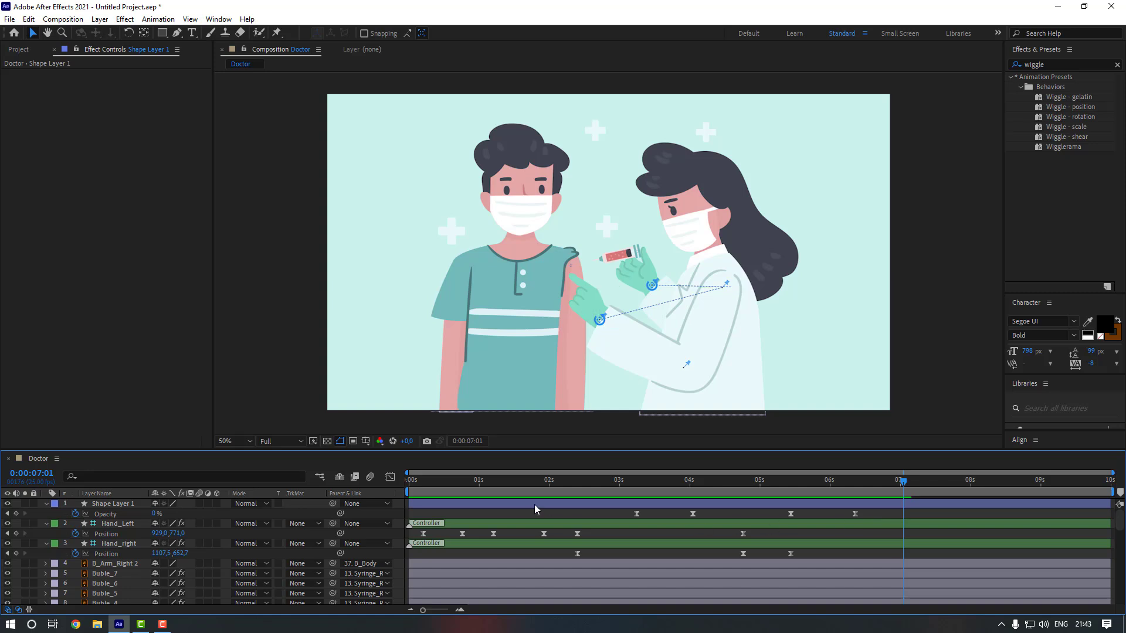
At 0:00:02:10, solo the Syringe_Red layer and draw a straight two-point Pen mask path lengthwise through the middle of the red liquid
drag(667, 482, 580, 488)
key(j)
key(period)
scroll(134, 555, down, 3)
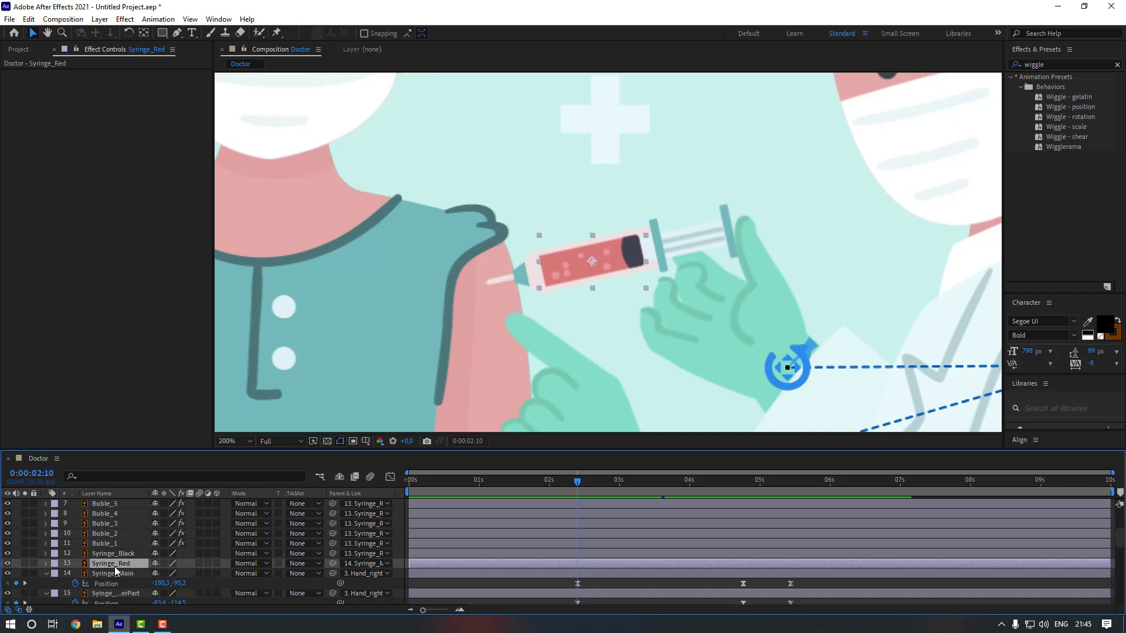
click(25, 563)
key(period)
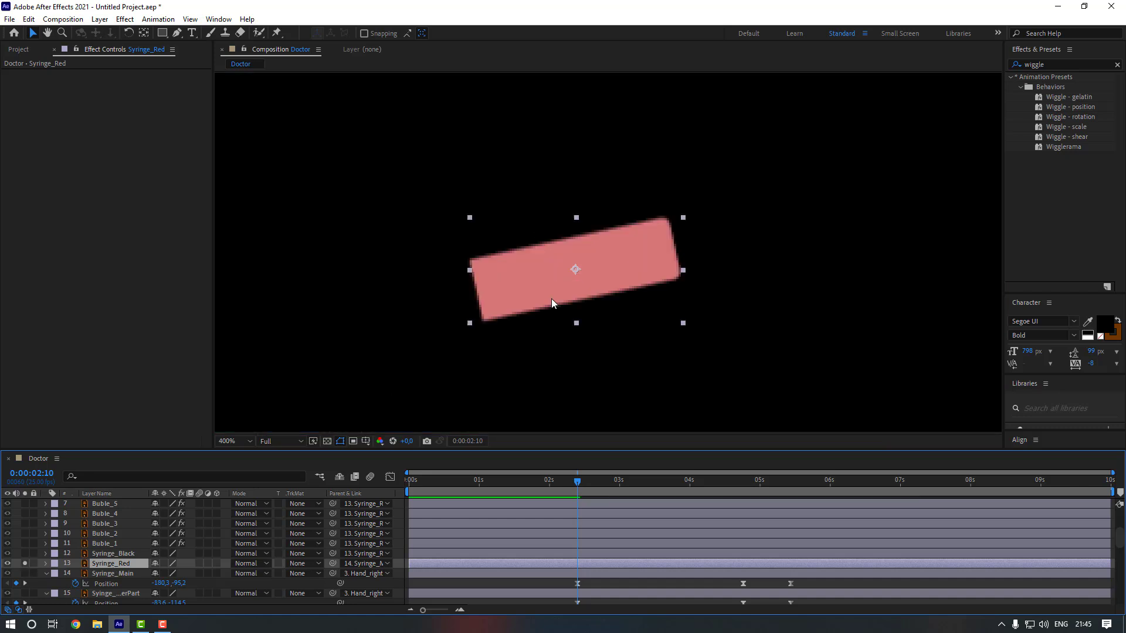
drag(580, 292, 540, 306)
click(178, 33)
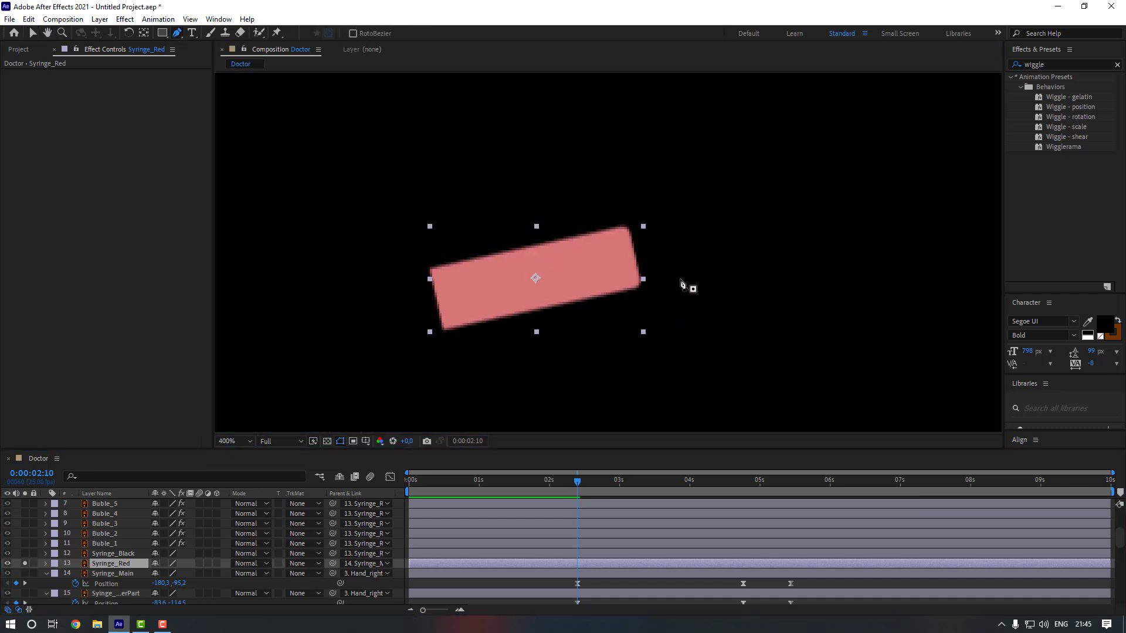
click(632, 256)
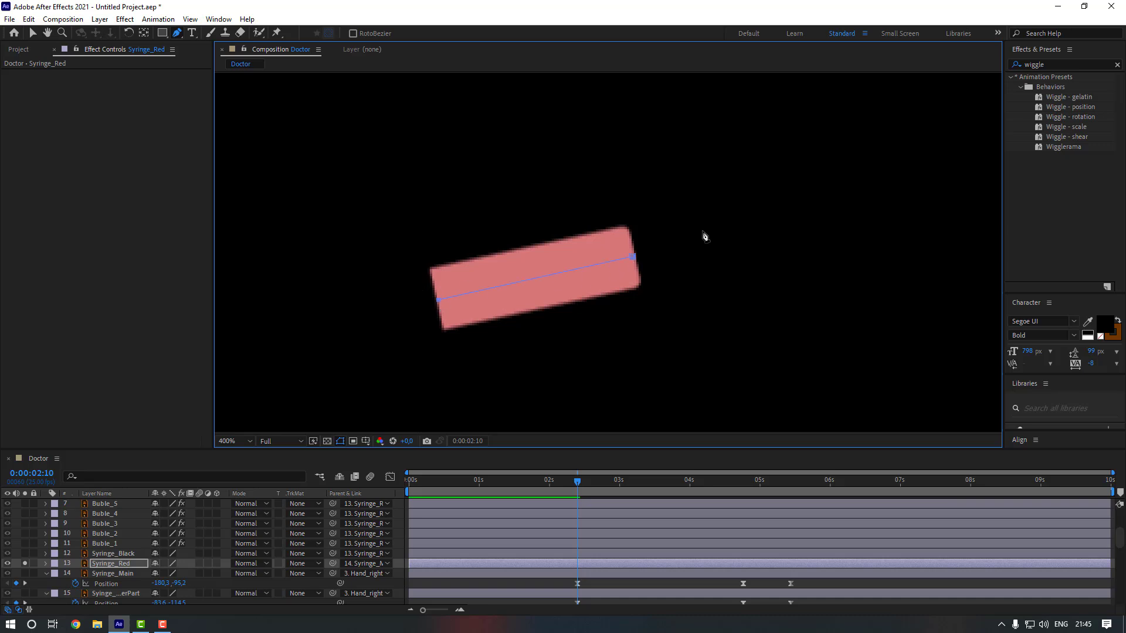
Apply the Stroke effect to Syringe_Red with brush size 20.1 and paint style Reveal Original Image, and unsolo the layer
click(1055, 62)
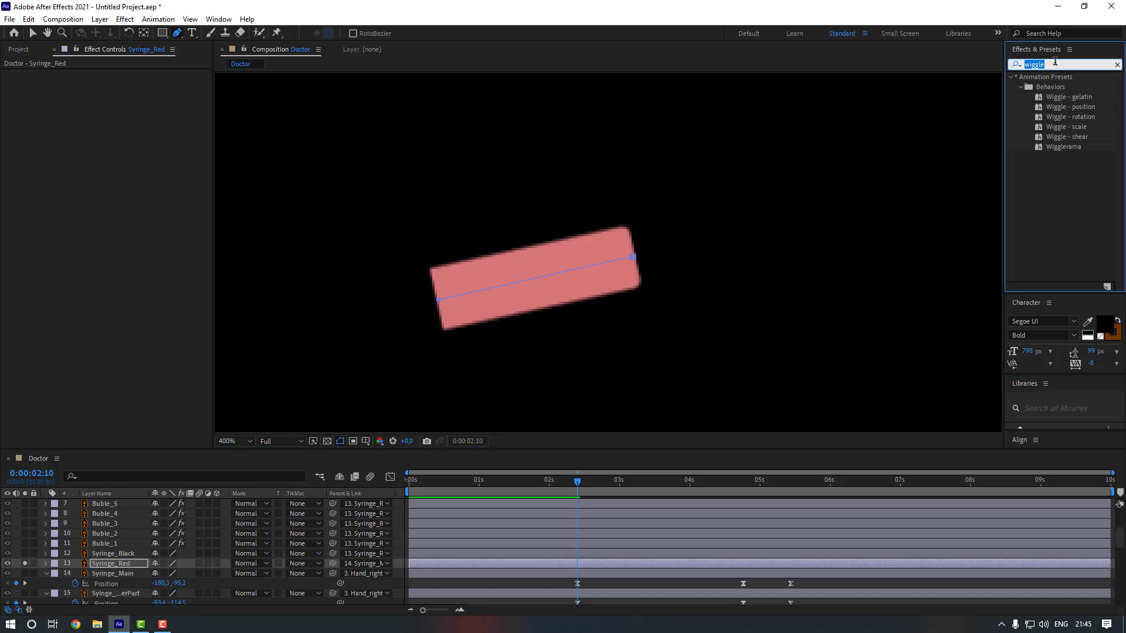
text(stroke)
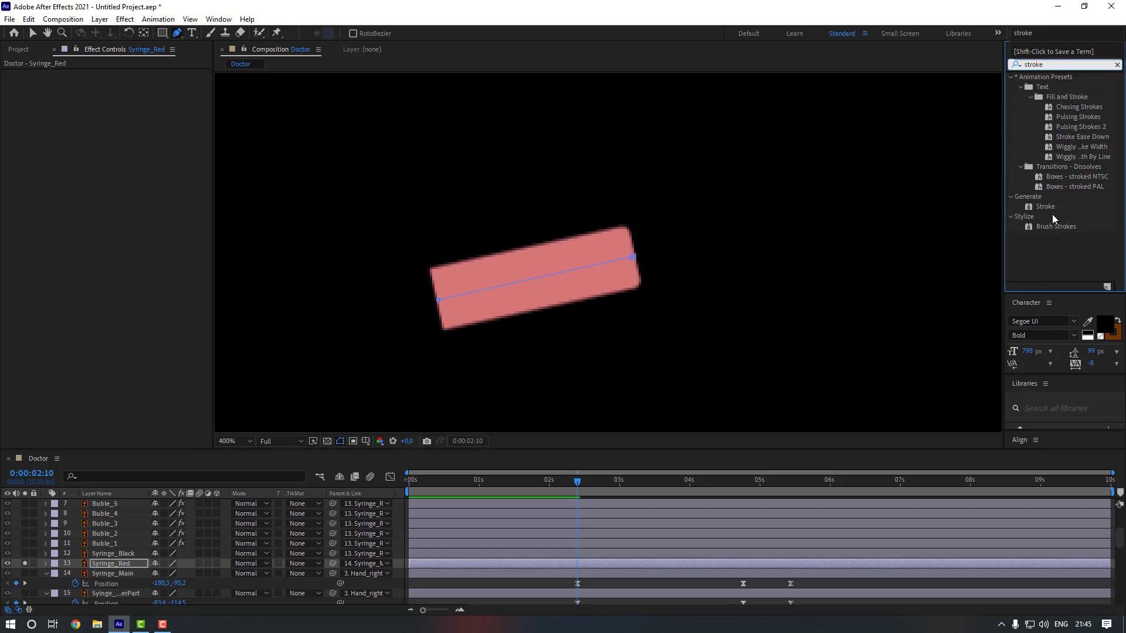
double_click(1043, 208)
key(v)
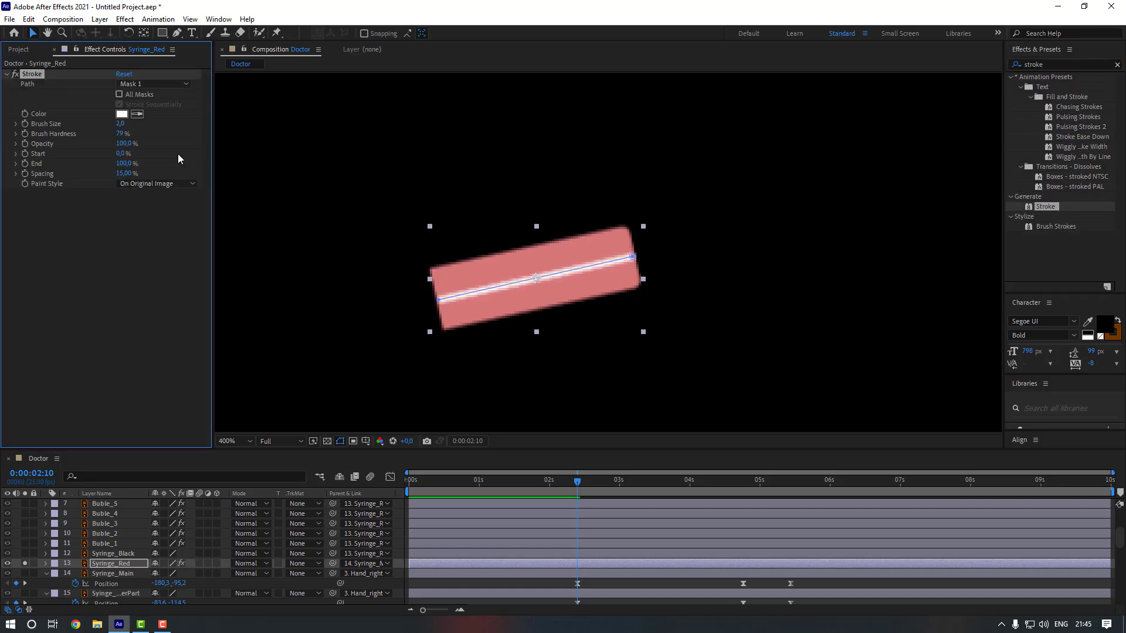
mouse_move(120, 126)
mouse_down()
mouse_move(199, 122)
mouse_move(216, 136)
mouse_up()
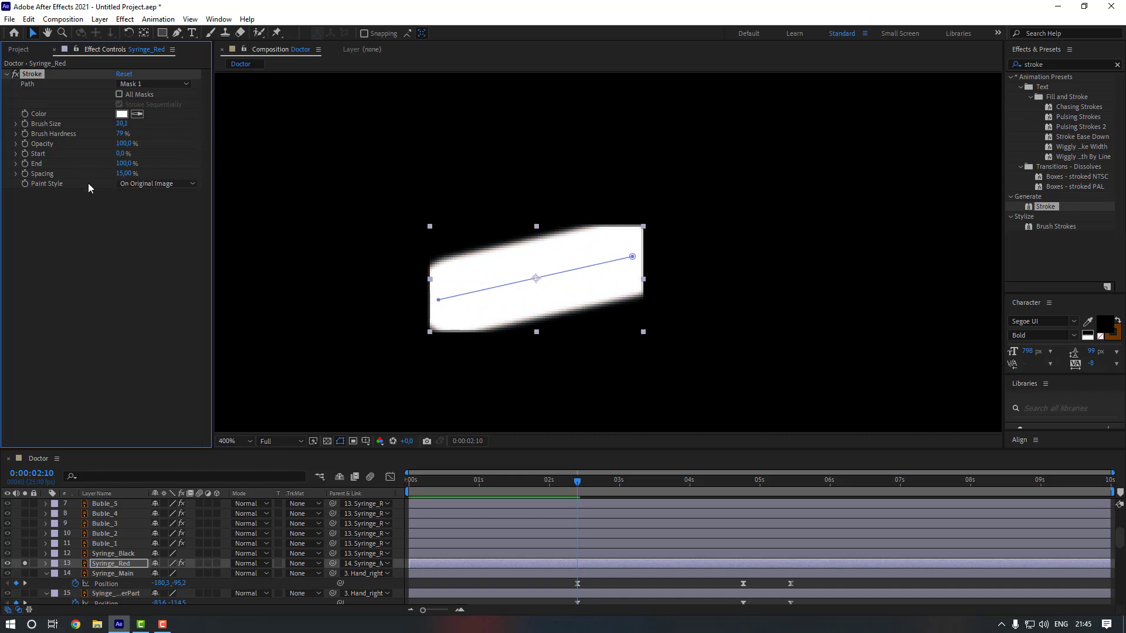
click(157, 183)
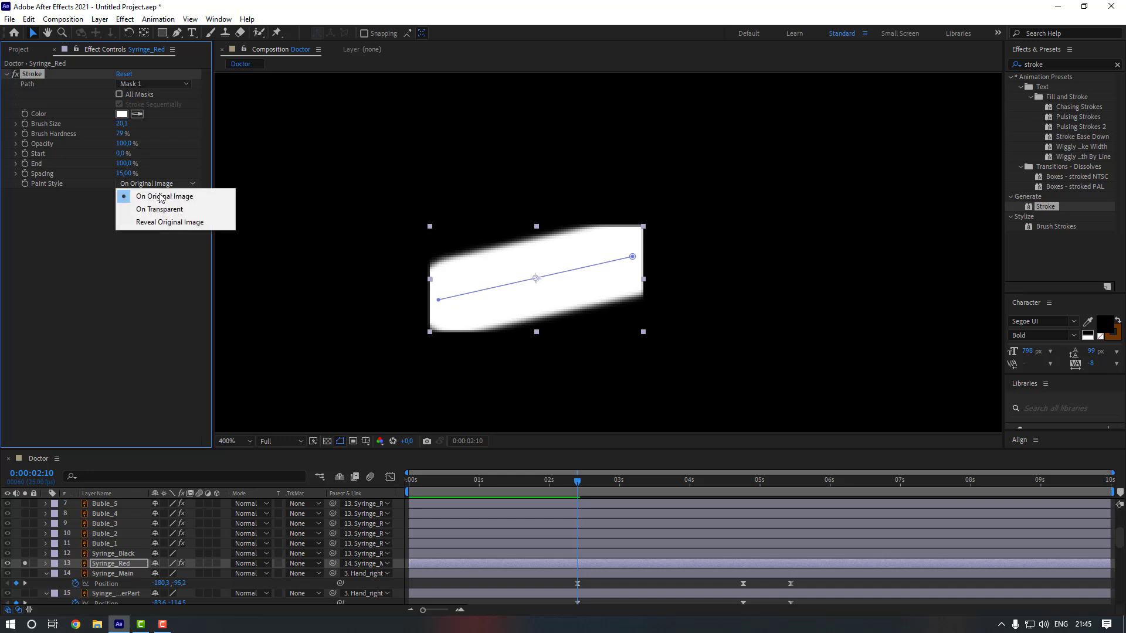
click(150, 223)
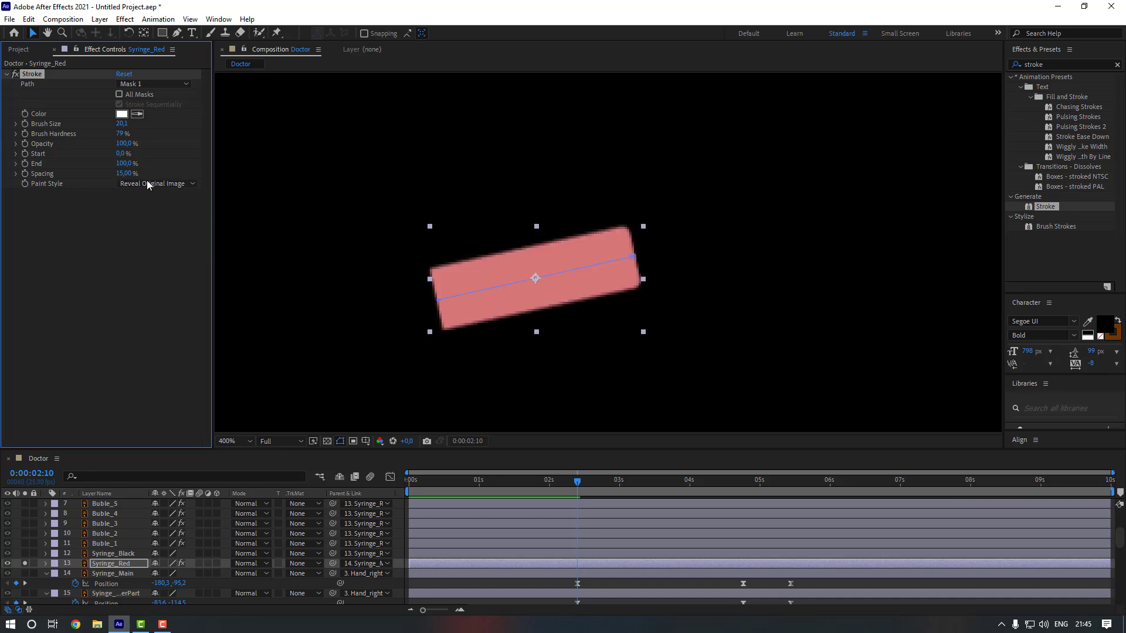
click(24, 563)
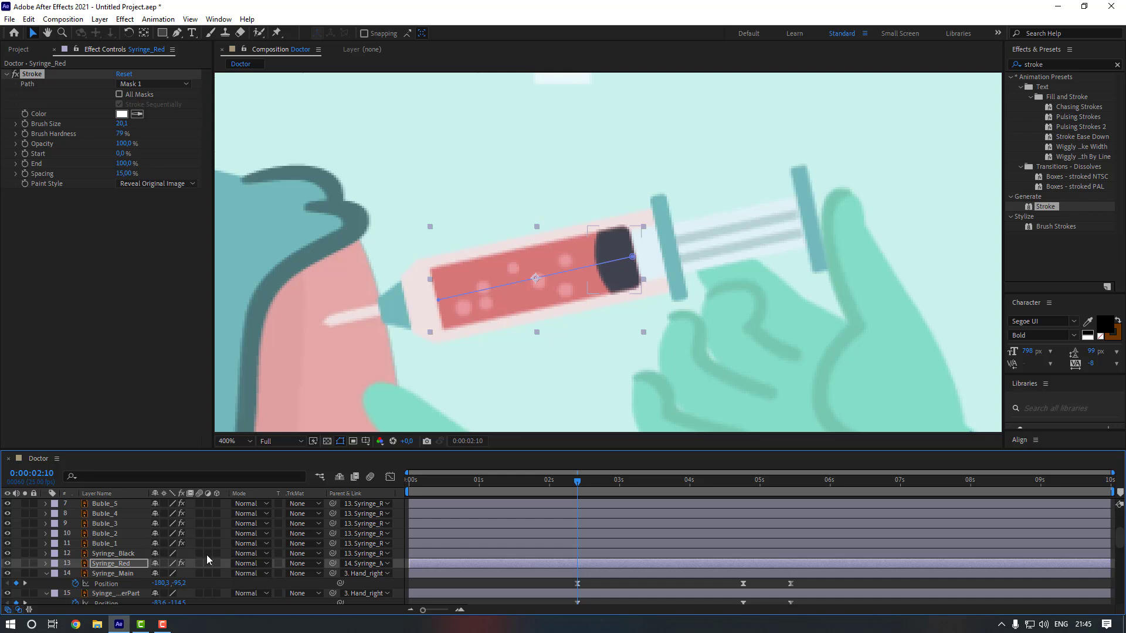
Keyframe the Stroke effect's Start on Syringe_Red at 0% at 0:00:02:10 and at 100% at 0:00:04:19
click(25, 154)
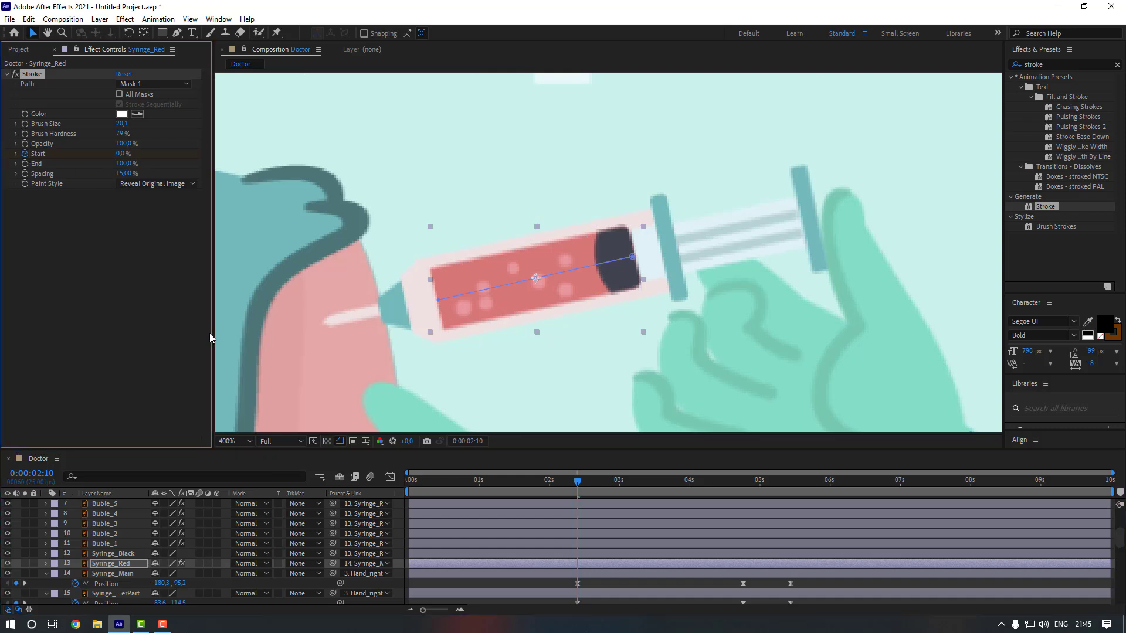
click(738, 490)
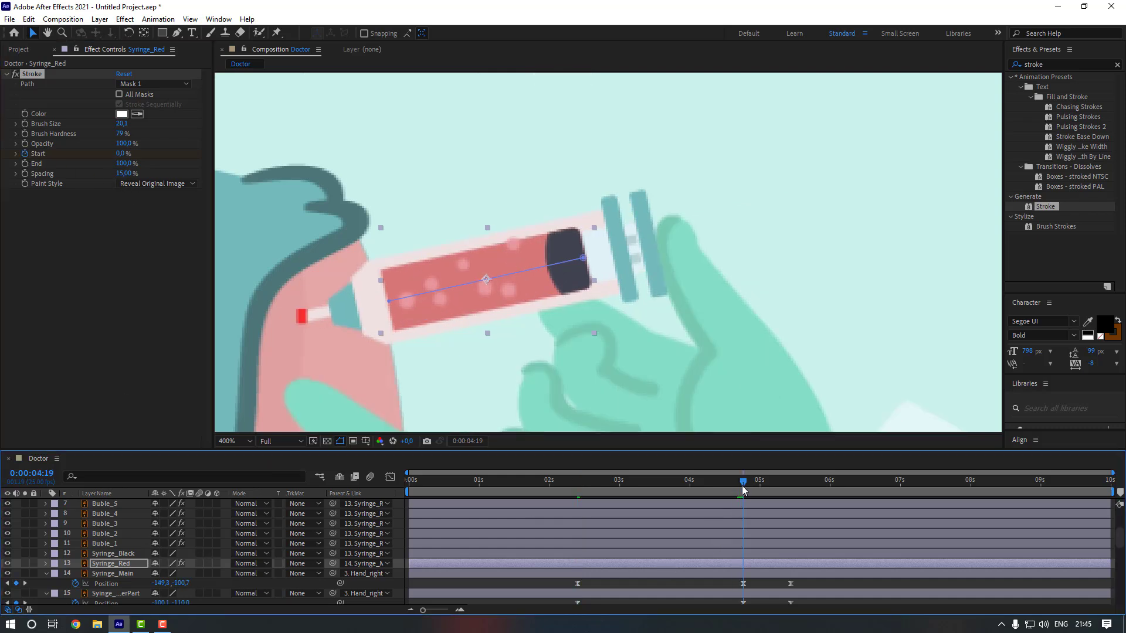
drag(121, 154, 189, 154)
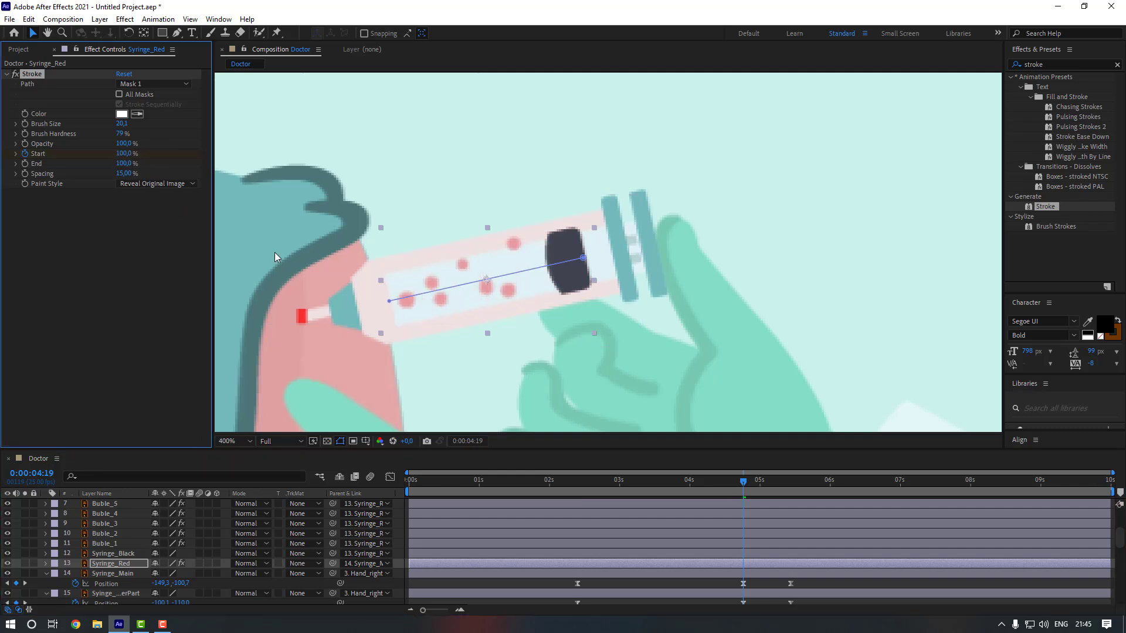
Apply Easy Ease to both Stroke Start keyframes of Syringe_Red and preview the liquid draining from about 0:00:02:06
key(u)
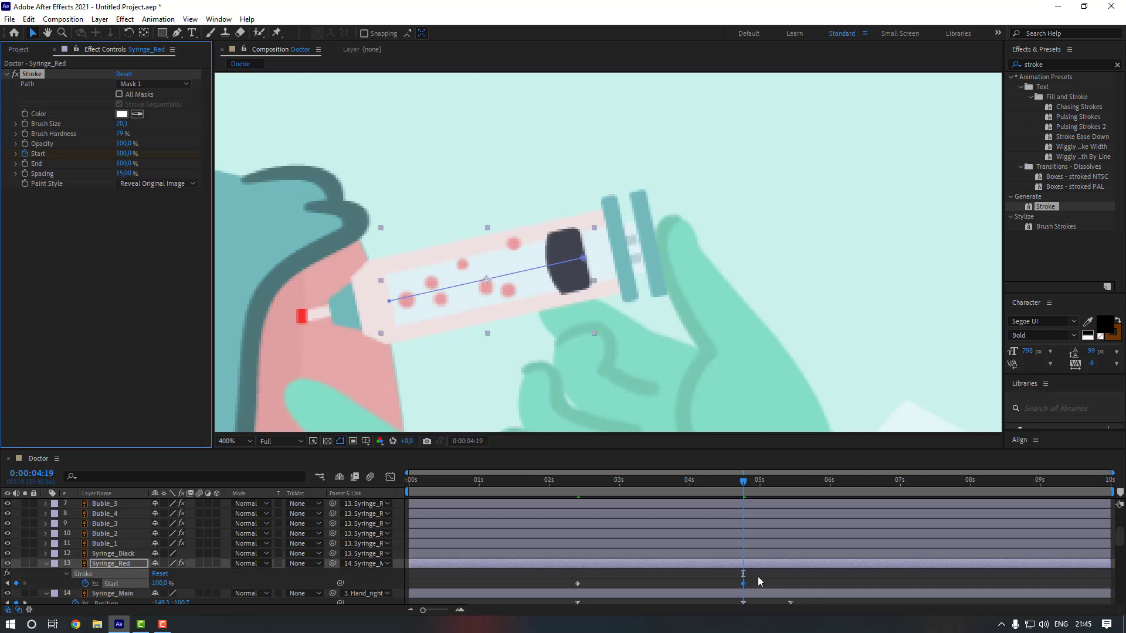
drag(759, 578, 578, 583)
right_click(579, 583)
mouse_move(645, 575)
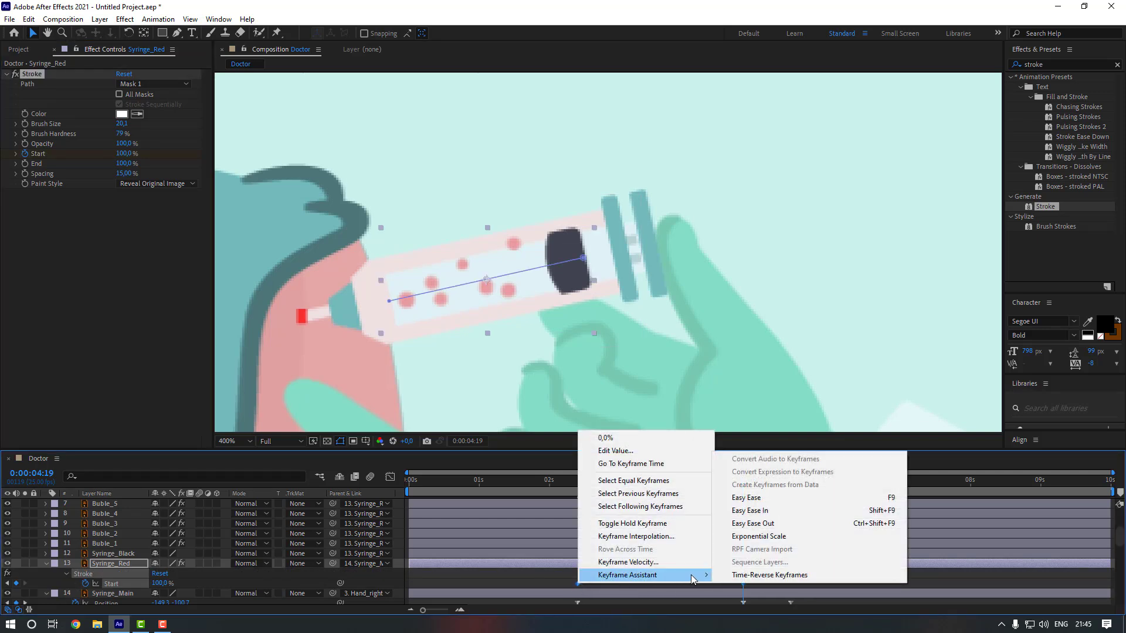
click(757, 504)
click(565, 481)
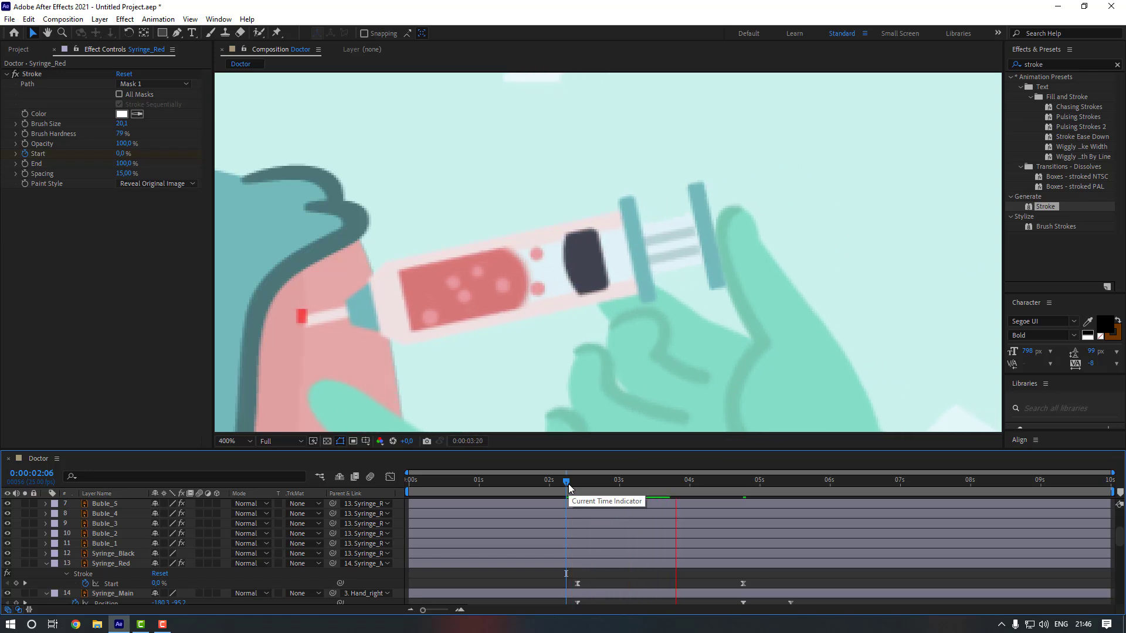
key(space)
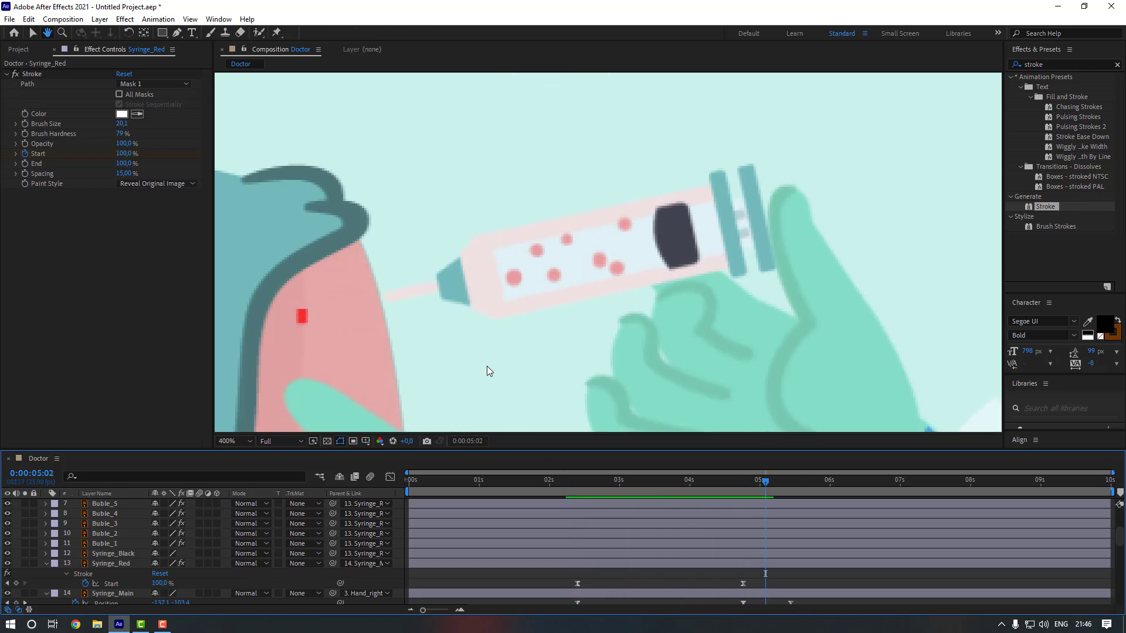
Preview the injection from 0:00:02:04 with the whole composition in view
key(comma)
key(comma)
key(comma)
click(561, 481)
key(space)
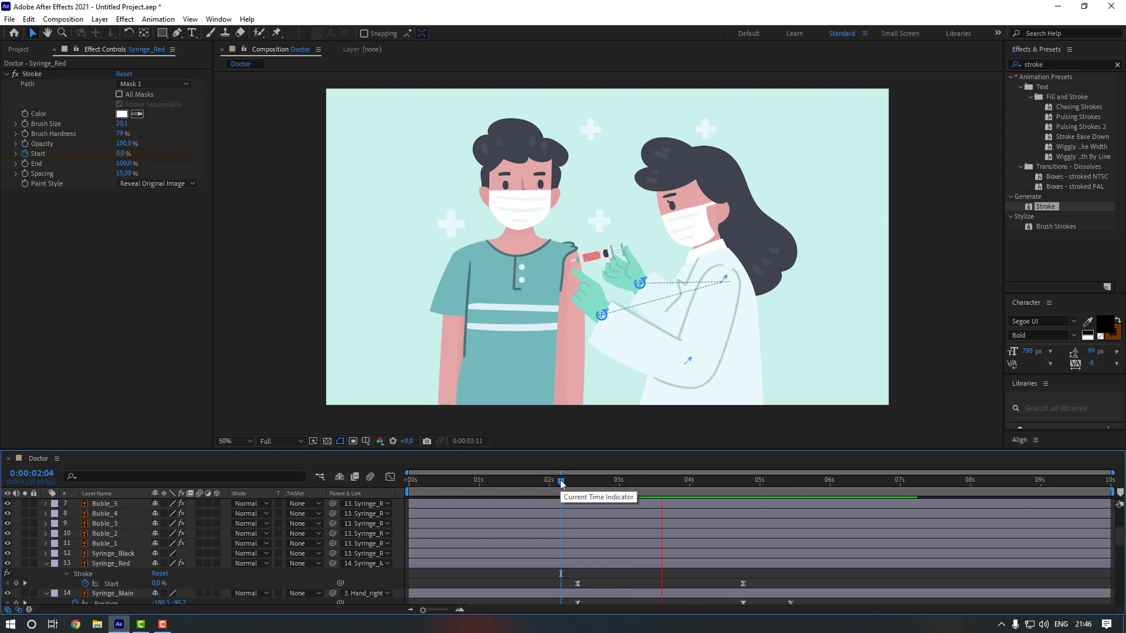
key(space)
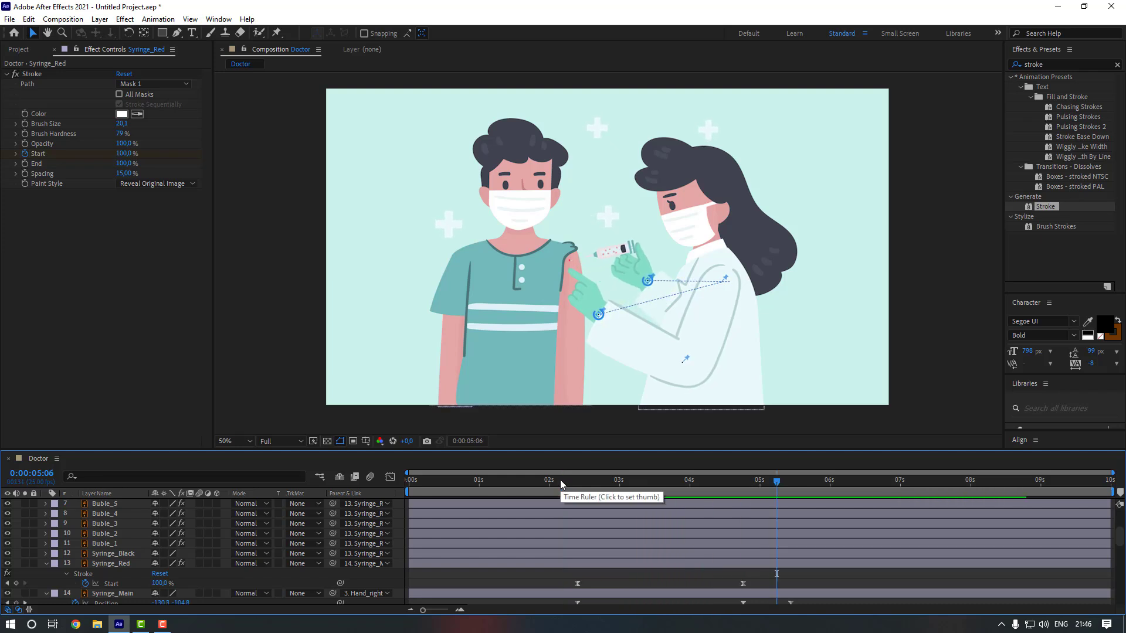
Split the Buble_7 layer at 0:00:03:13, where the draining liquid's edge reaches the bubble, and delete the part after the split
click(577, 481)
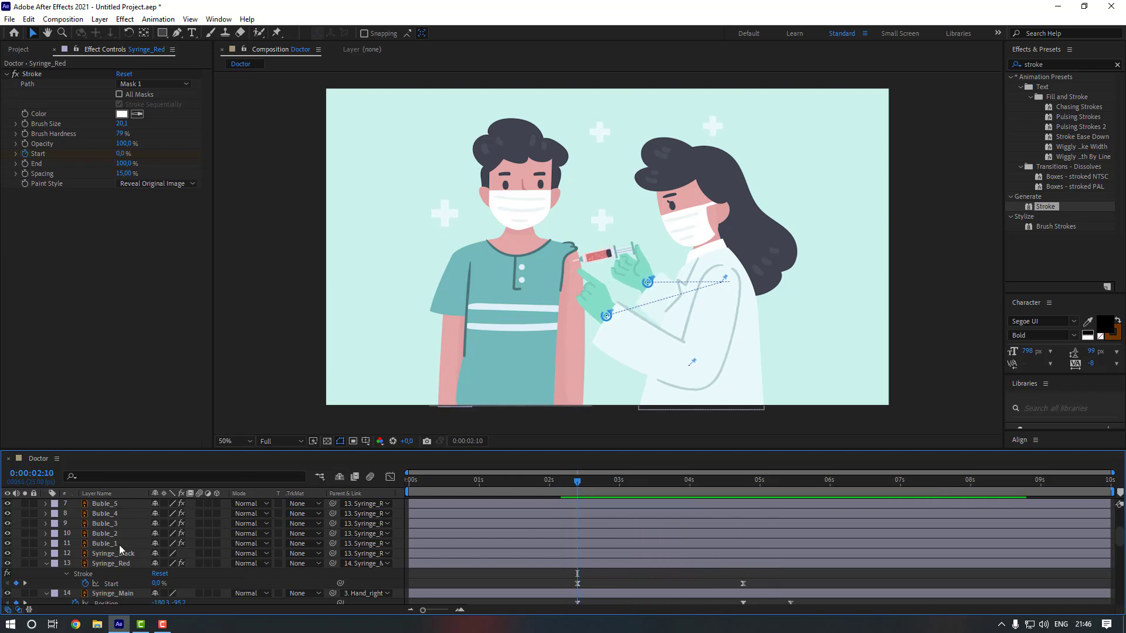
scroll(582, 304, up, 6)
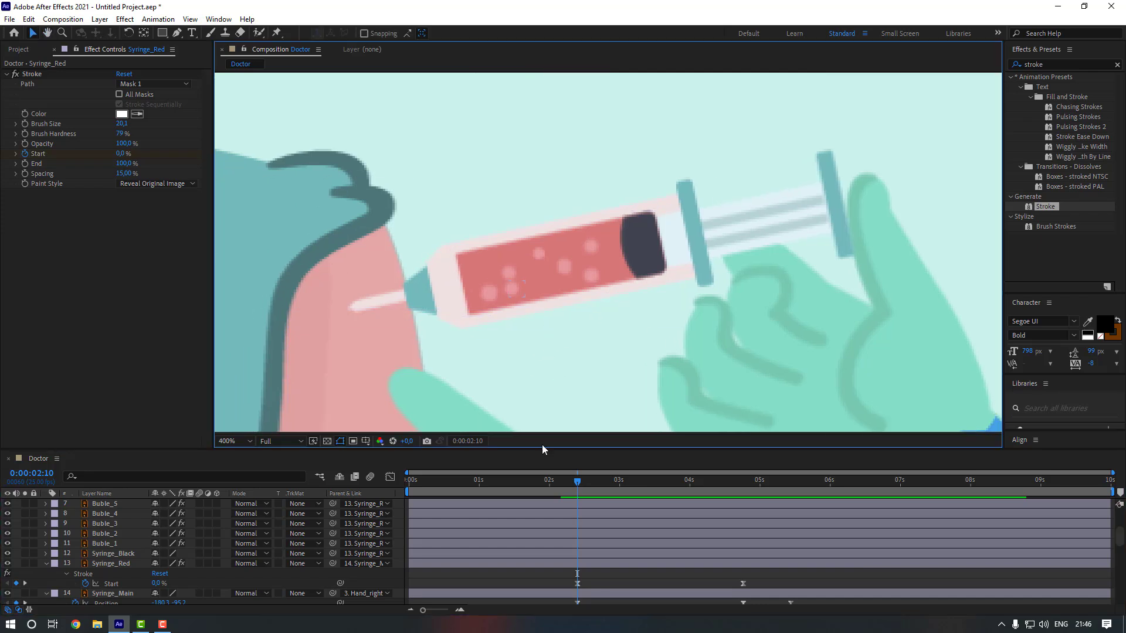
drag(577, 487, 657, 487)
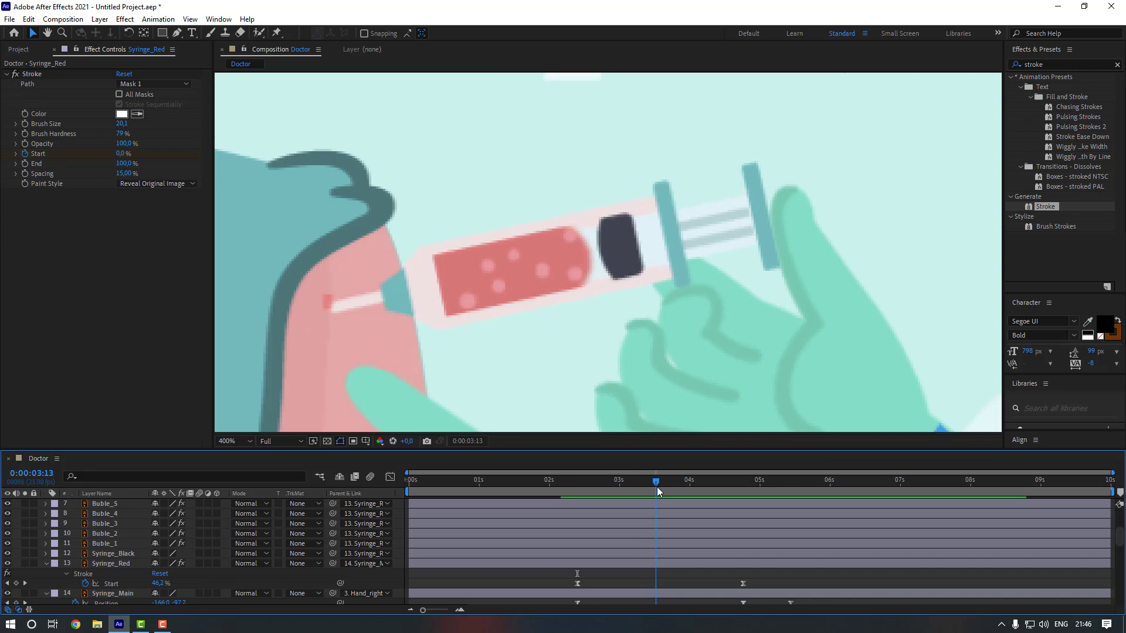
click(571, 234)
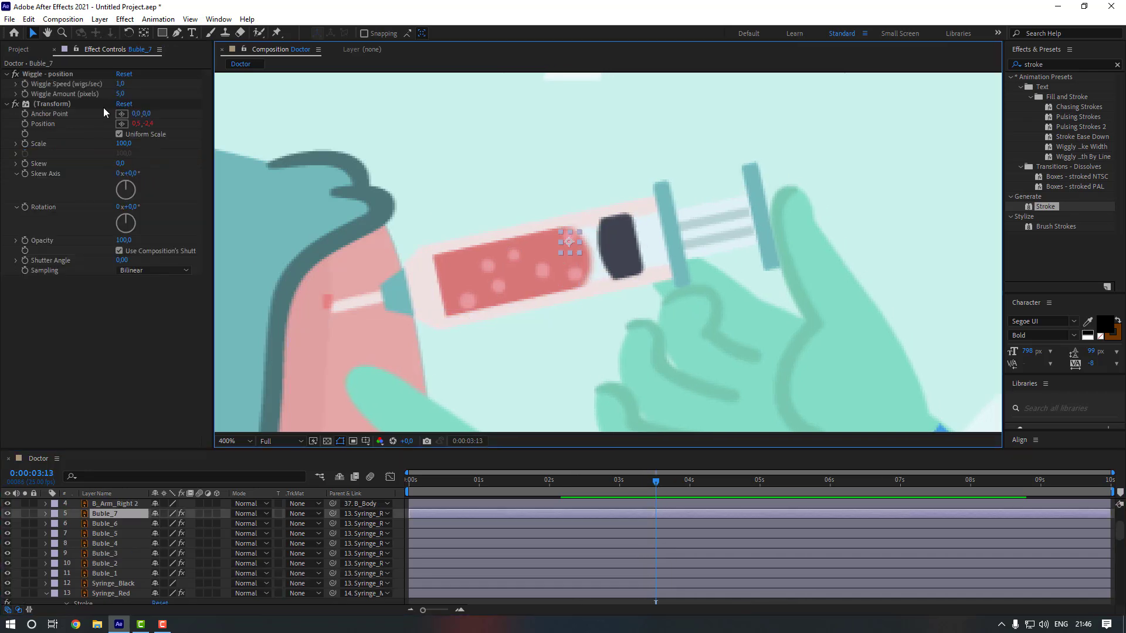
click(28, 19)
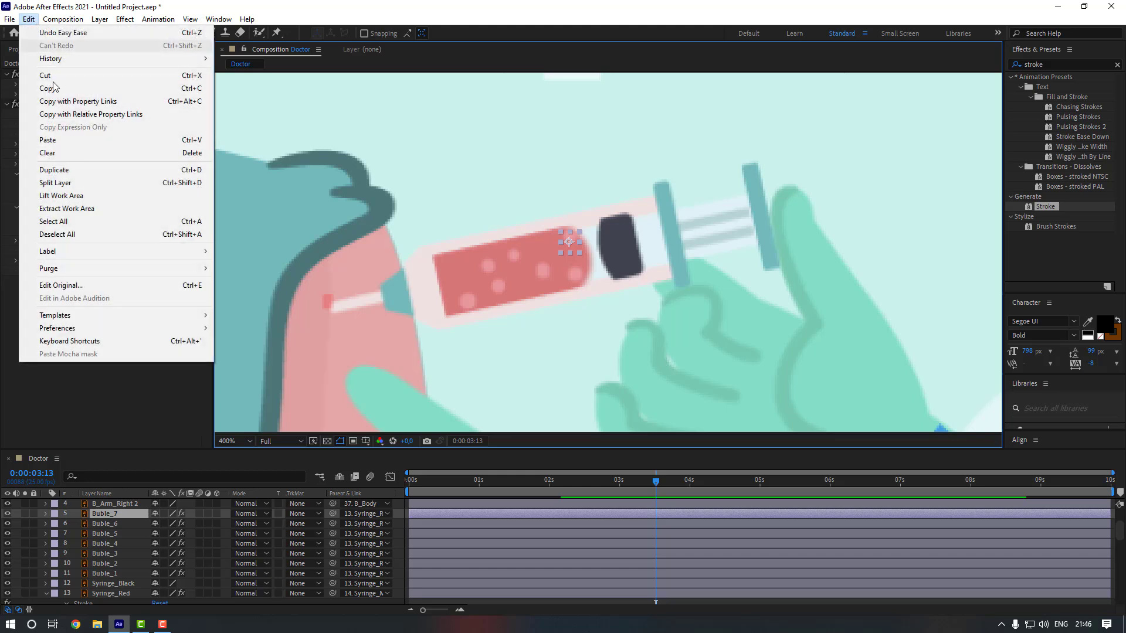
click(97, 184)
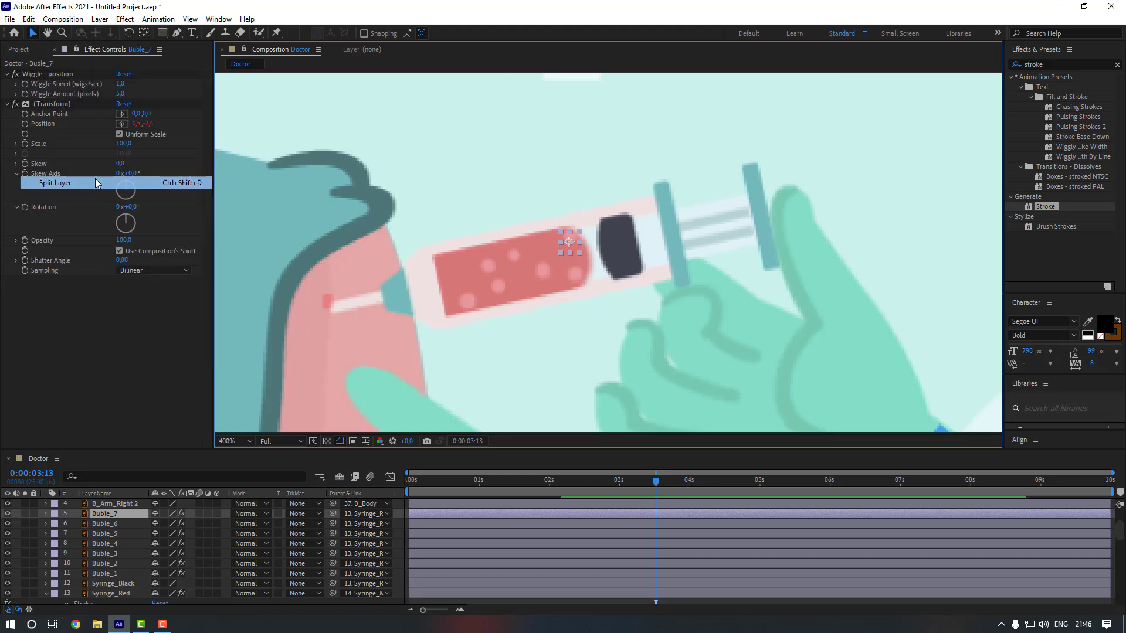
key(Delete)
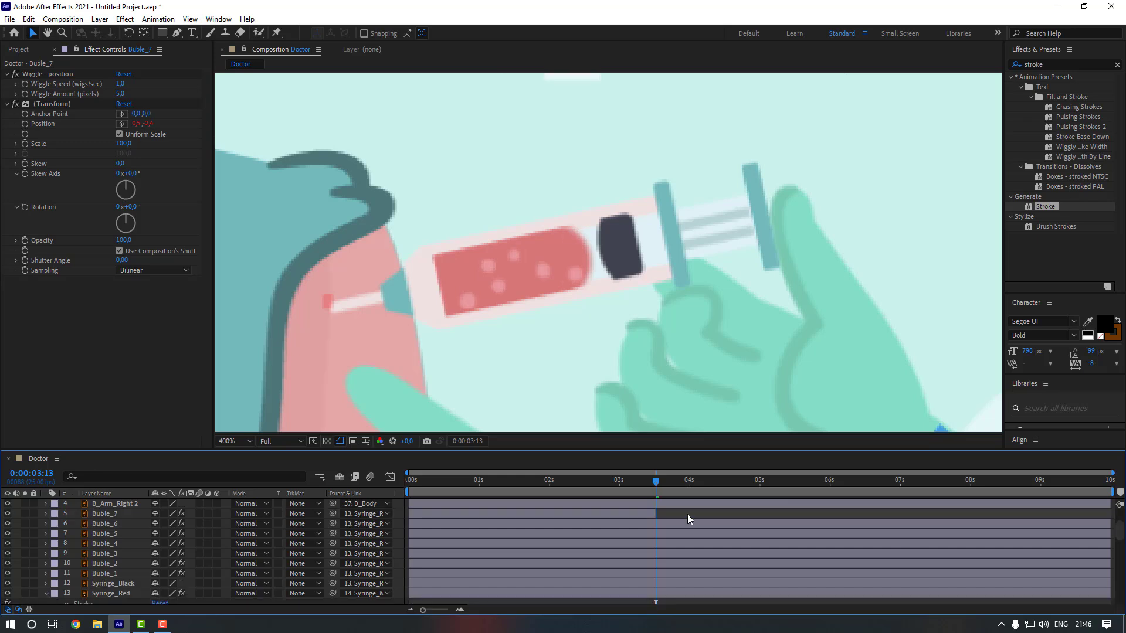
Split the Buble_6 layer at 0:00:03:16, where the liquid's edge reaches it, and delete the part after the split
key(space)
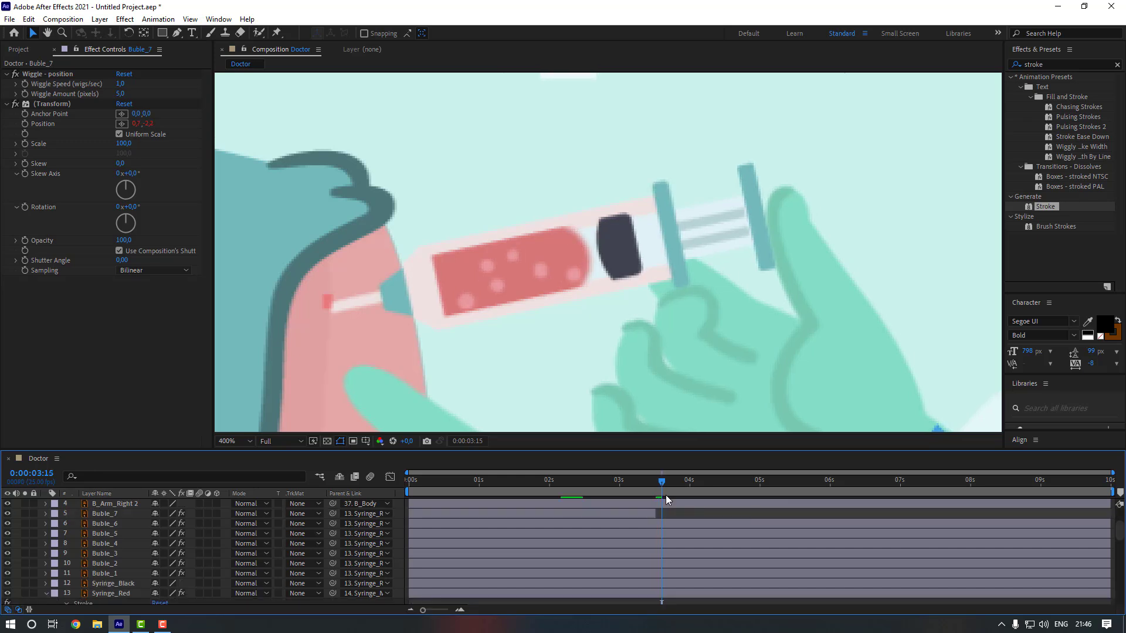
click(572, 272)
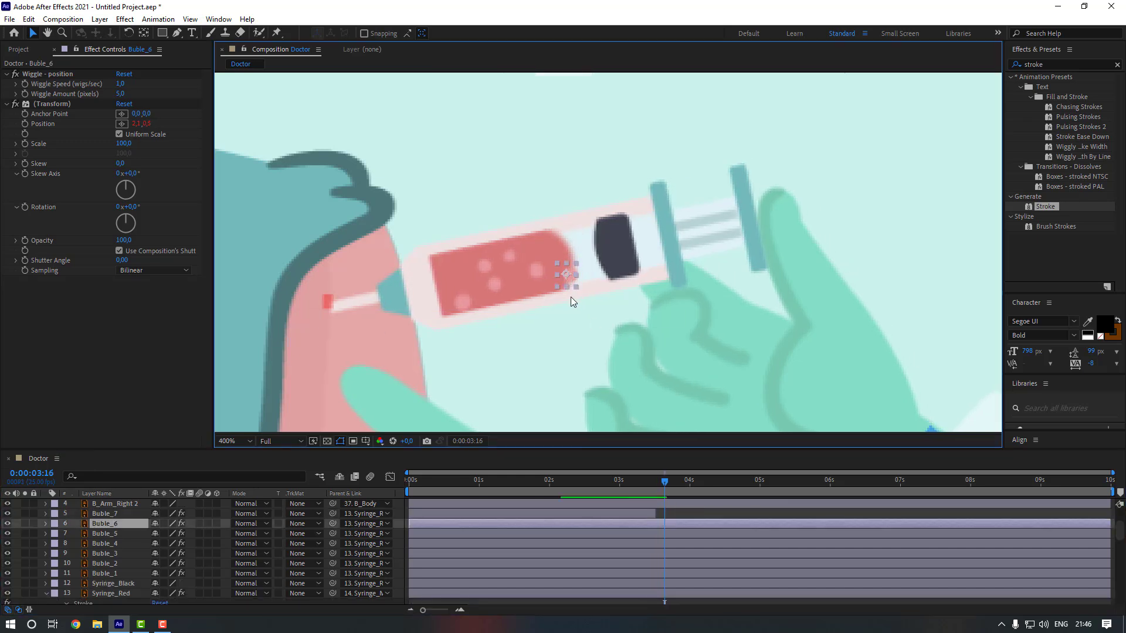
click(28, 20)
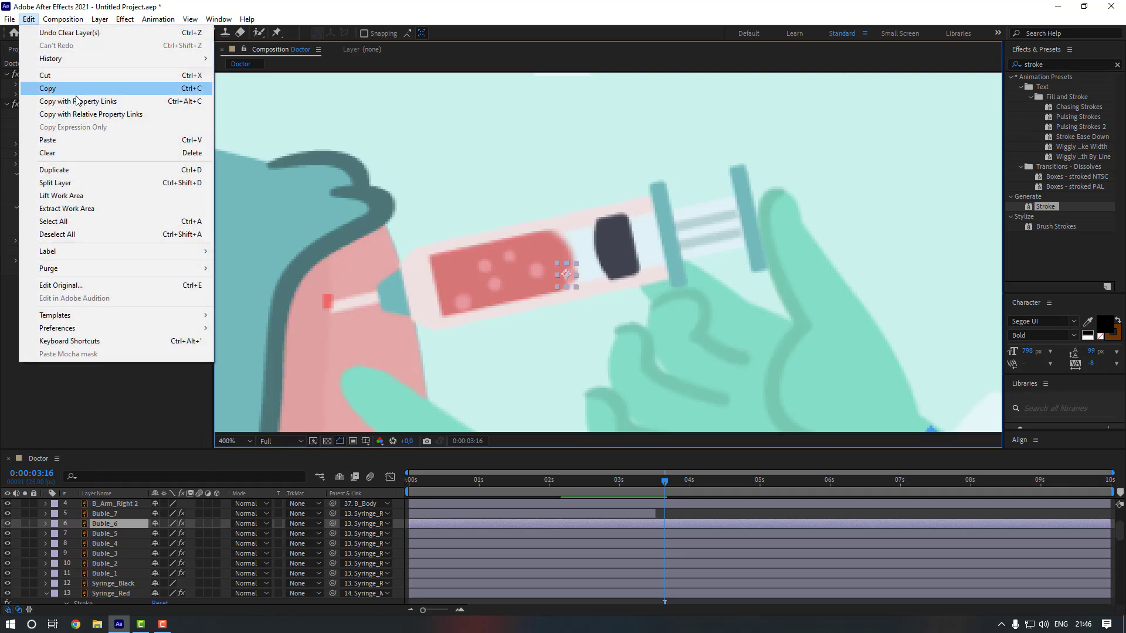
click(53, 180)
key(Delete)
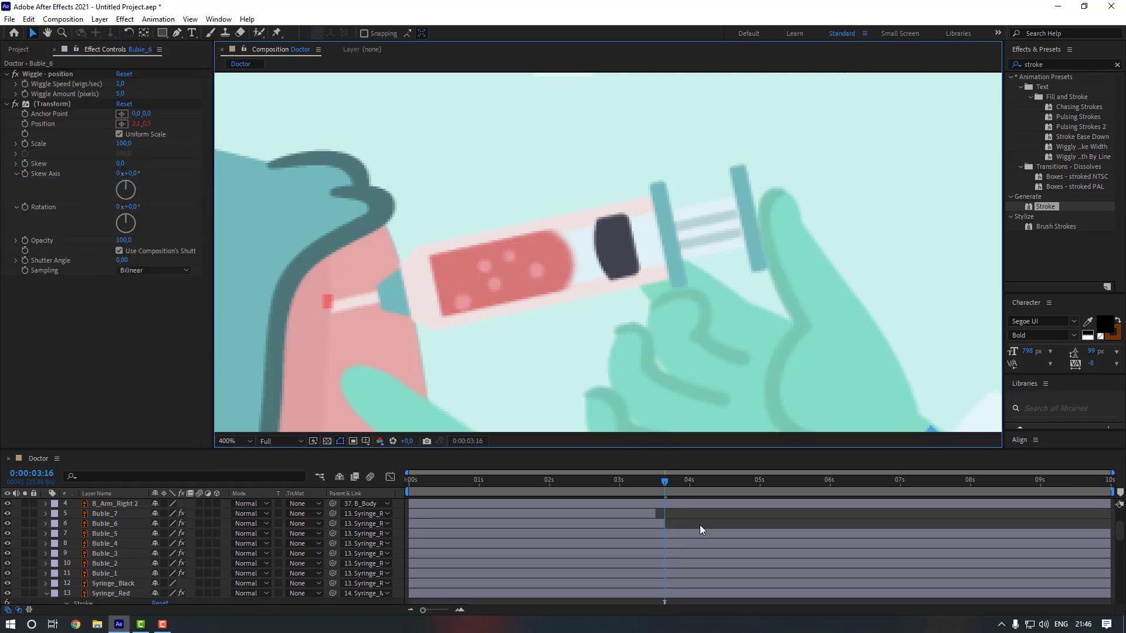
Split the Buble_5 layer at 0:00:03:22, where the liquid's edge reaches it, and delete the part after the split
key(space)
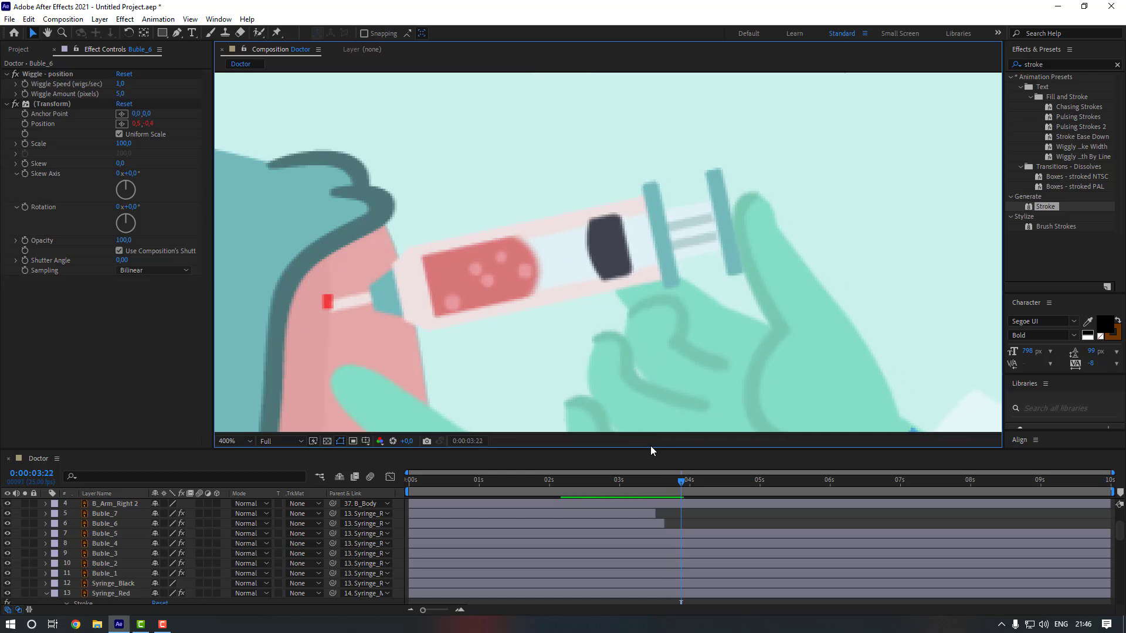
click(529, 272)
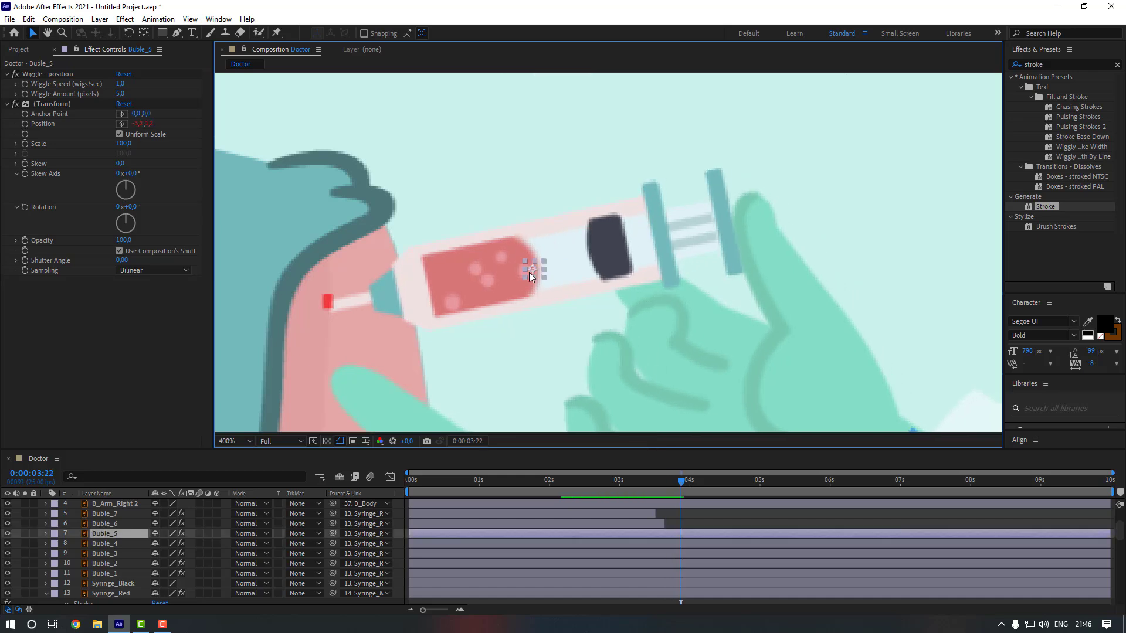
click(28, 19)
click(122, 183)
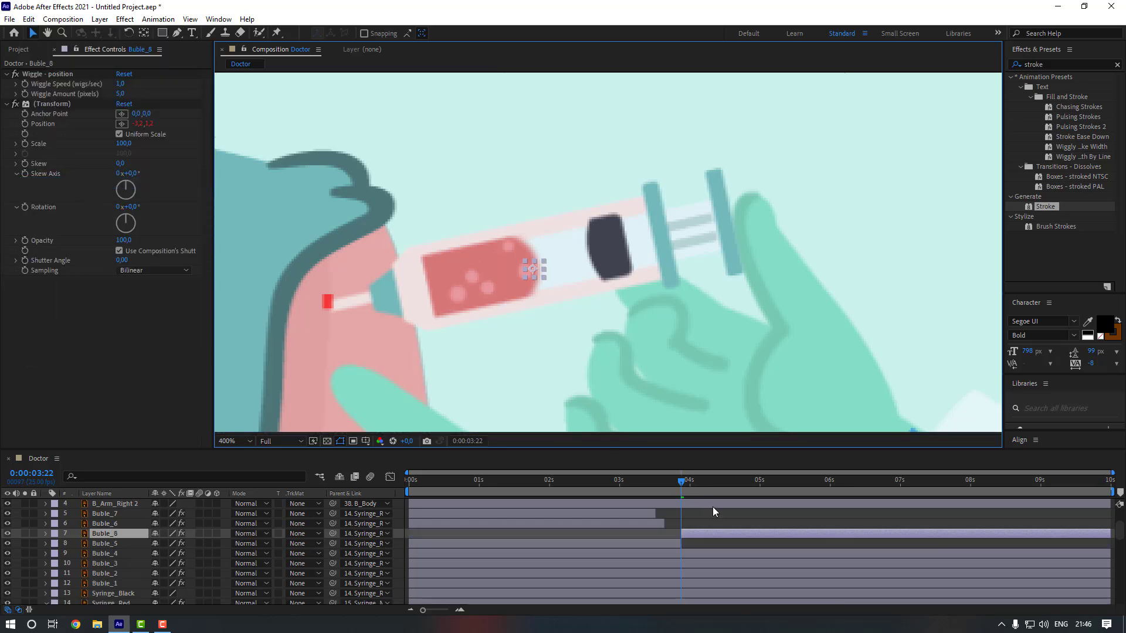
key(Delete)
Split the Buble_4 layer at about 0:00:04:02, when the draining liquid reaches it, and delete the part after the split
key(space)
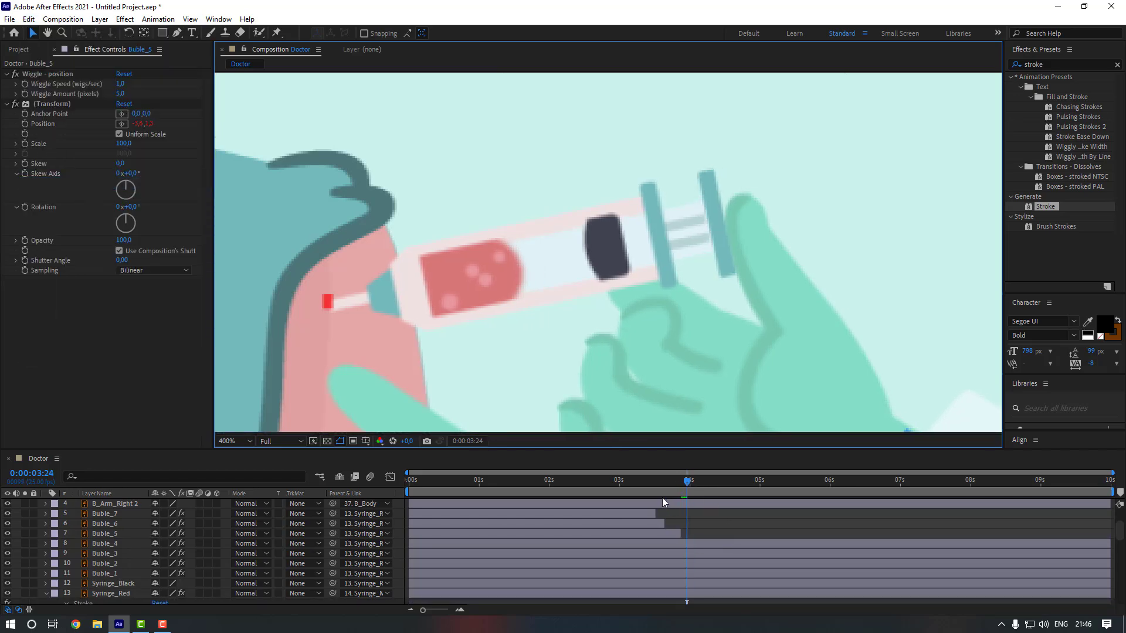
click(497, 255)
click(28, 19)
click(122, 183)
key(Delete)
Split the Buble_3 layer at 0:00:04:10, when the draining liquid reaches it, and delete the part after the split
key(space)
key(space)
click(474, 283)
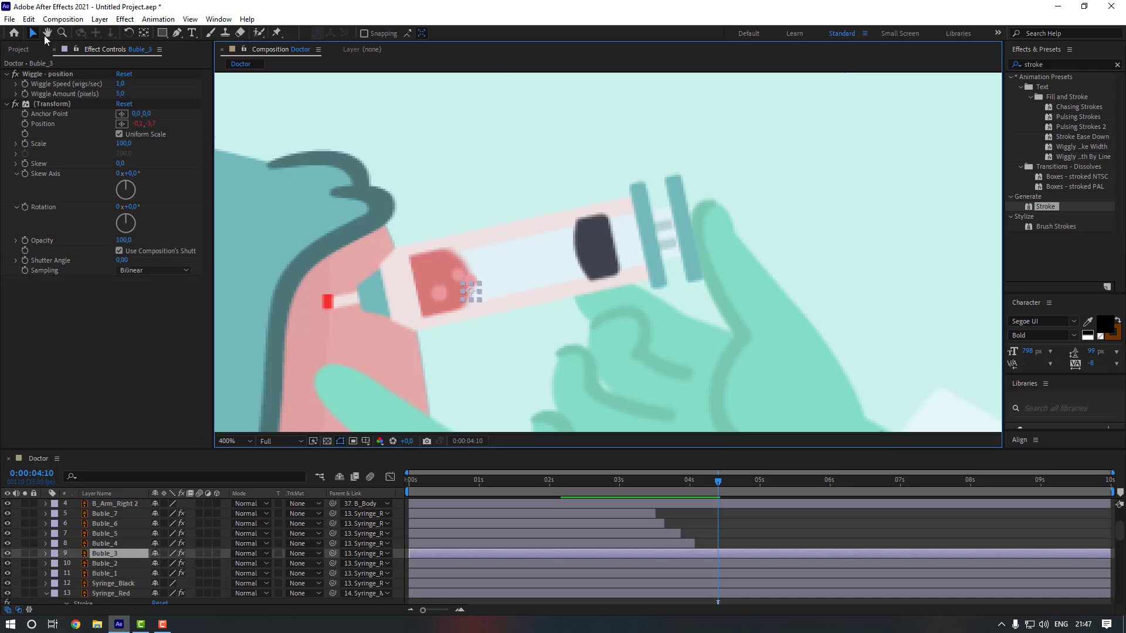
click(28, 19)
click(122, 183)
key(Delete)
Split the Buble_2 layer at about 0:00:04:16, near the end of the draining, and delete the part after the split
key(space)
click(755, 562)
click(28, 19)
click(125, 183)
key(Delete)
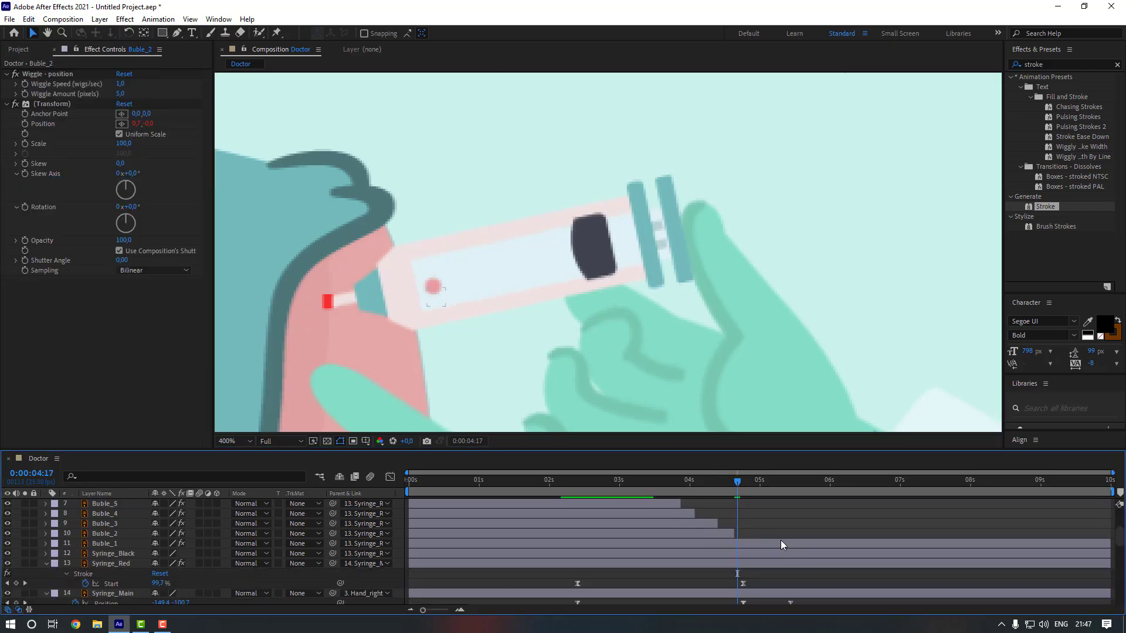
Split the Buble_1 layer at 0:00:04:17, delete the part after the split, and preview the whole animation
click(780, 542)
click(28, 19)
click(124, 183)
key(Delete)
key(space)
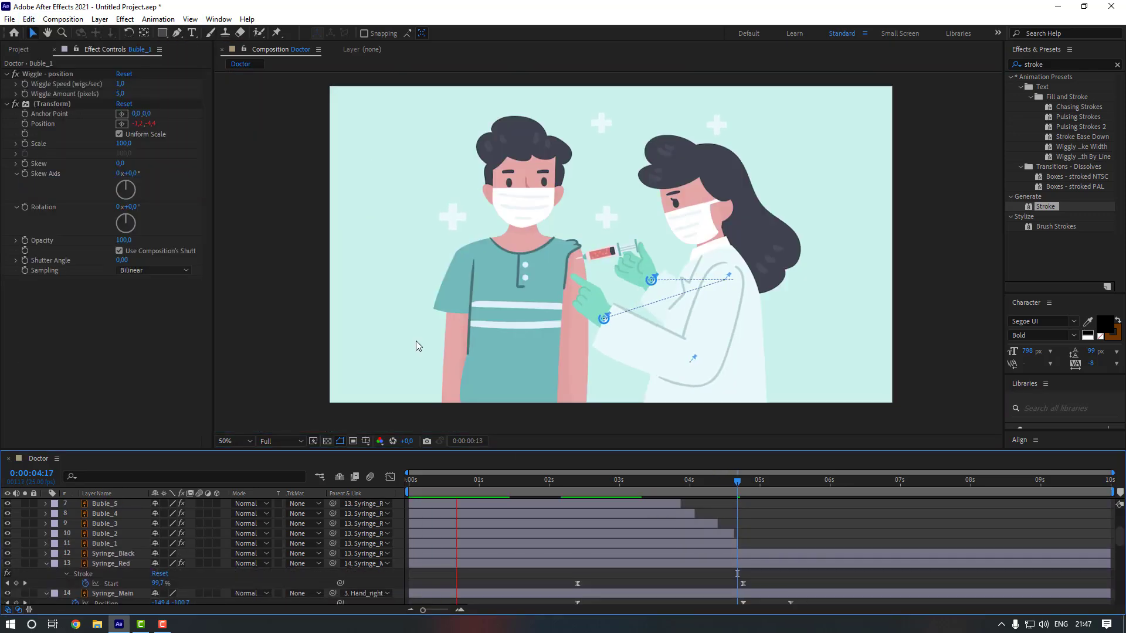
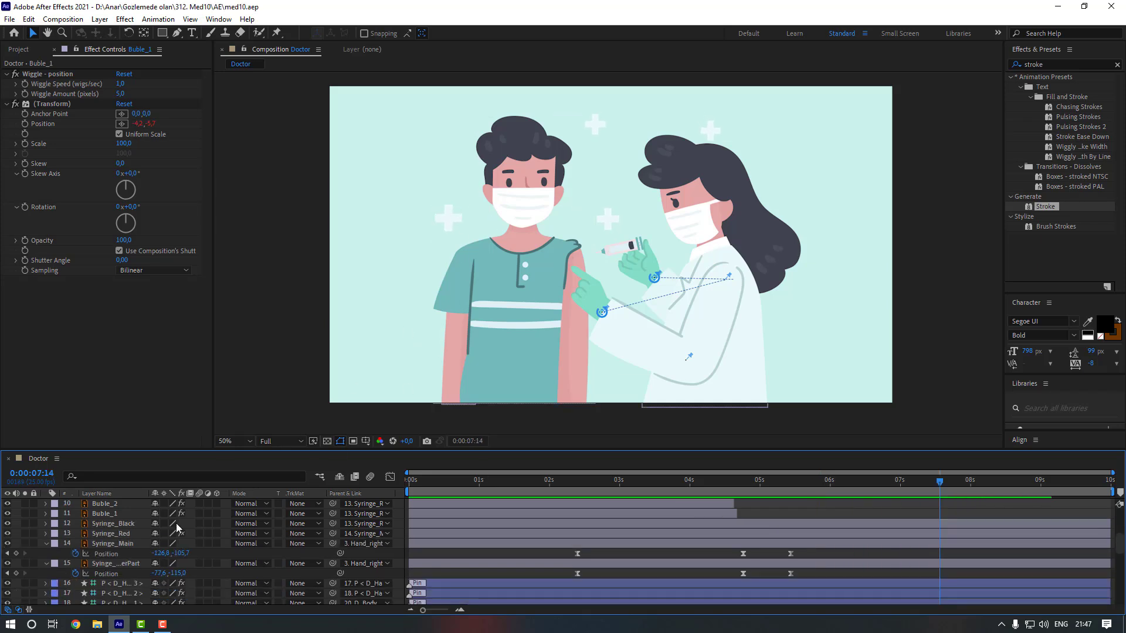
Add starting Position and Rotation keyframes to the B_Head layer at 0:00:00:18
scroll(112, 551, down, 8)
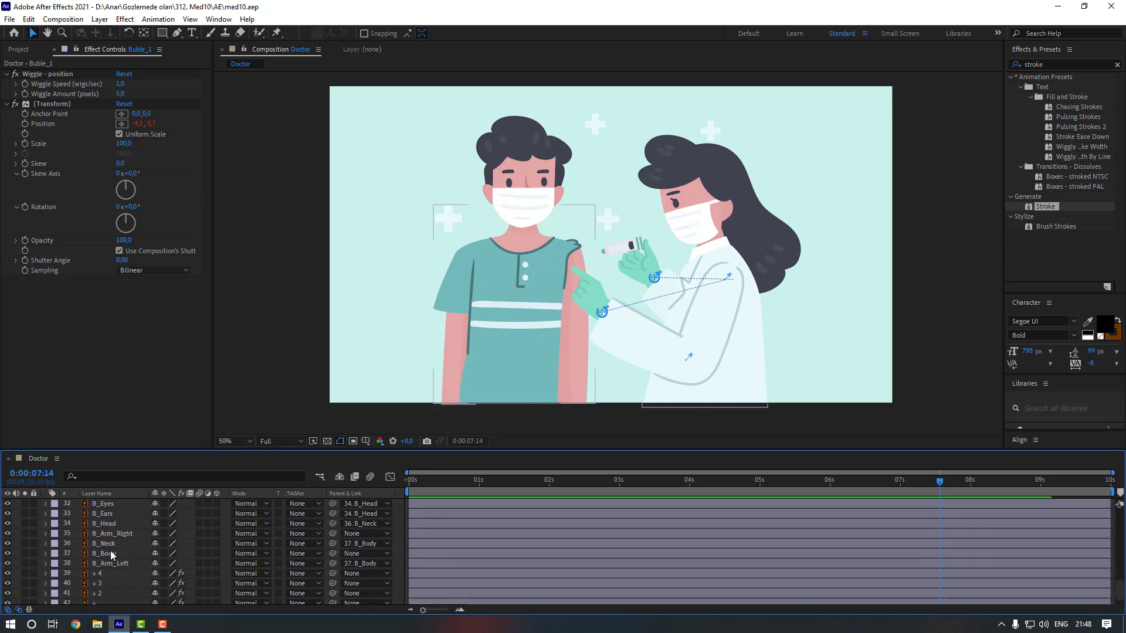
click(117, 524)
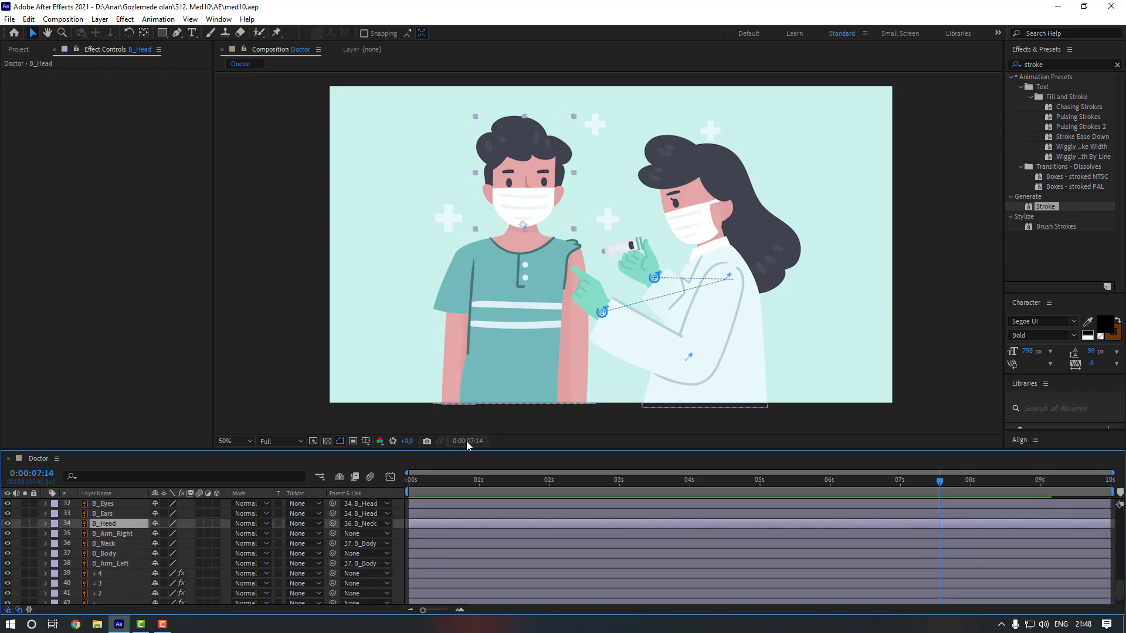
scroll(466, 511, up, 3)
click(459, 483)
scroll(434, 512, down, 1)
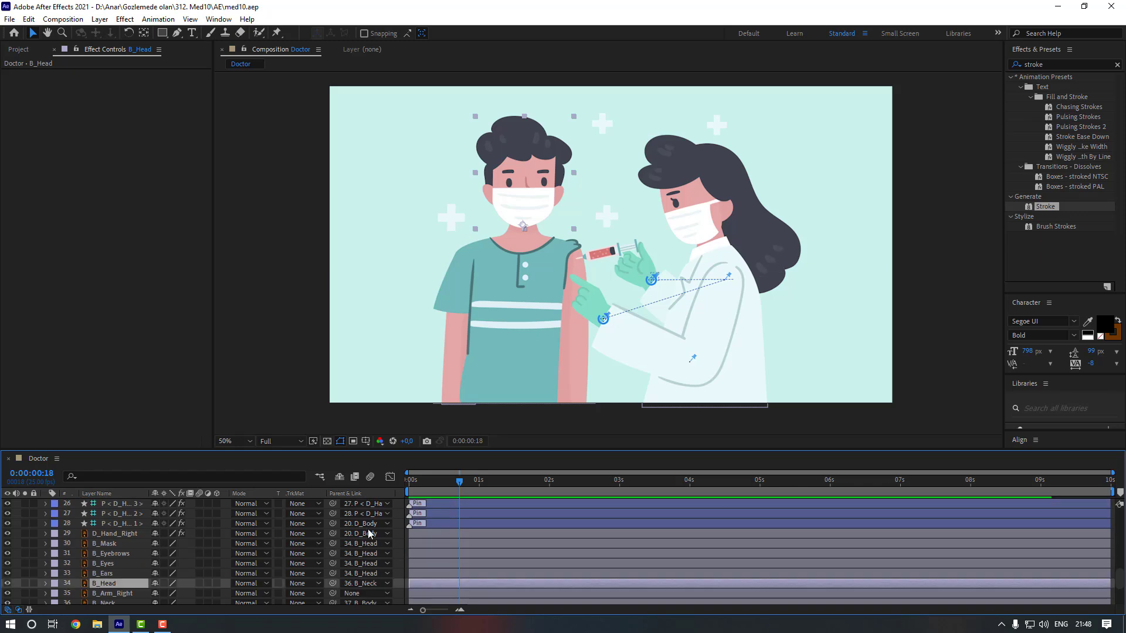
key(r)
scroll(136, 540, down, 1)
key(shift+p)
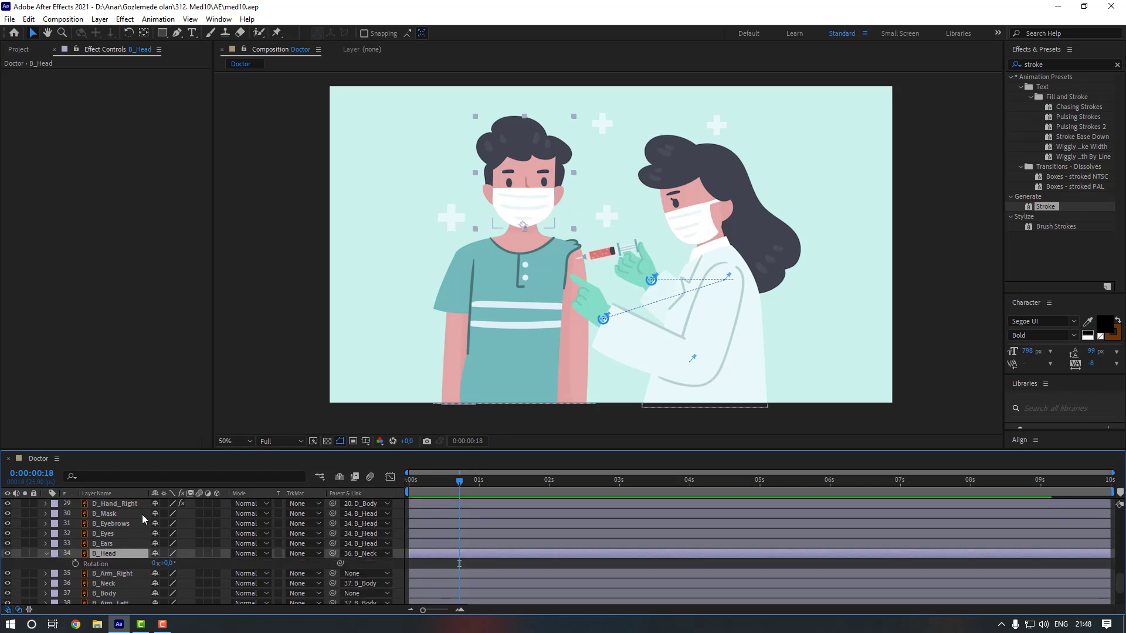
click(76, 563)
click(76, 574)
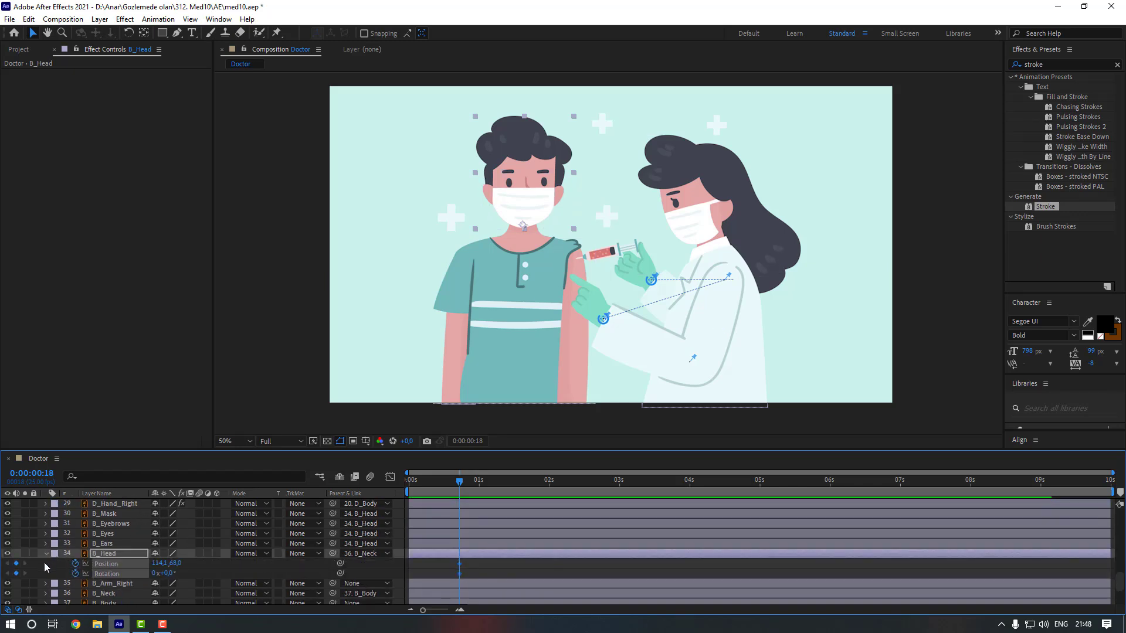
At 0:00:01:03, set B_Head's Rotation to -6° and add a Position keyframe with the same position
key(shift+Page_Down)
click(186, 579)
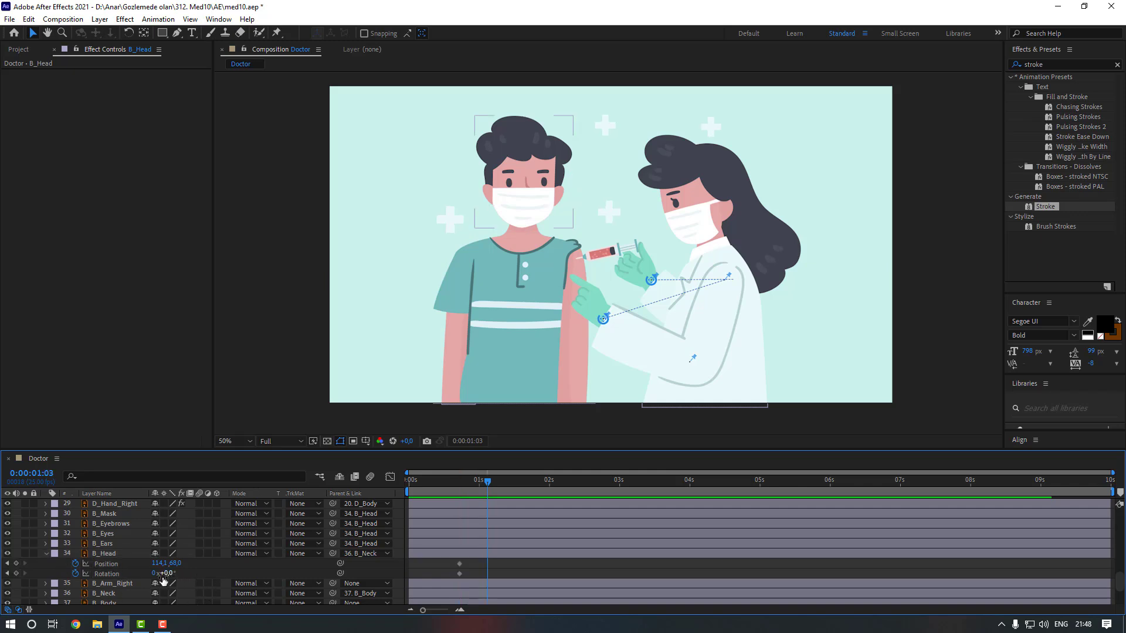
key(Return)
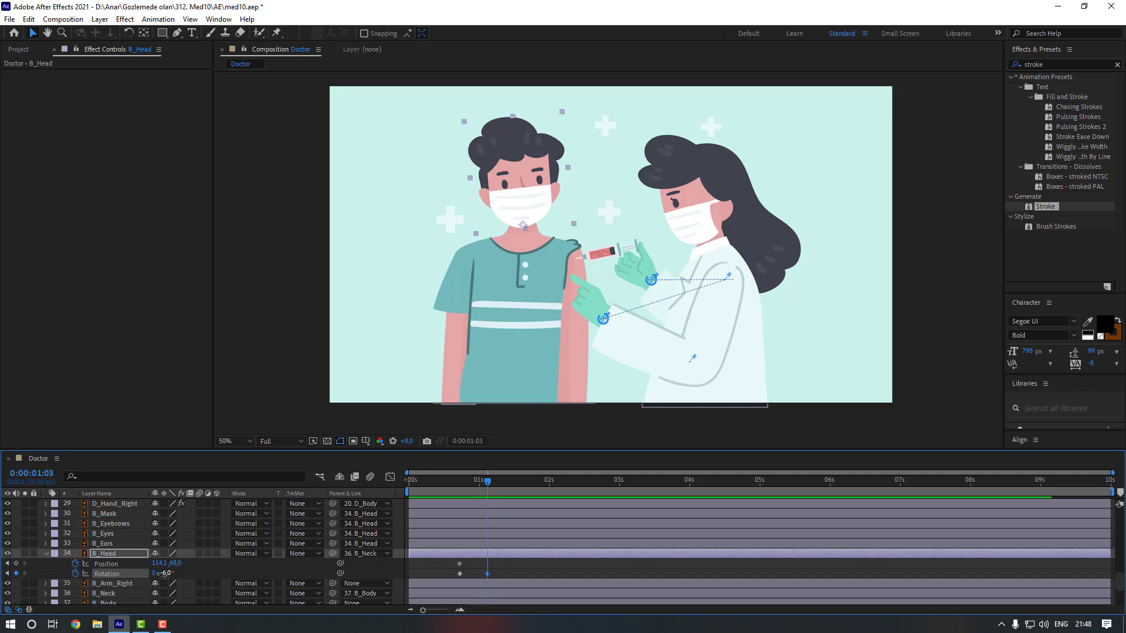
click(15, 563)
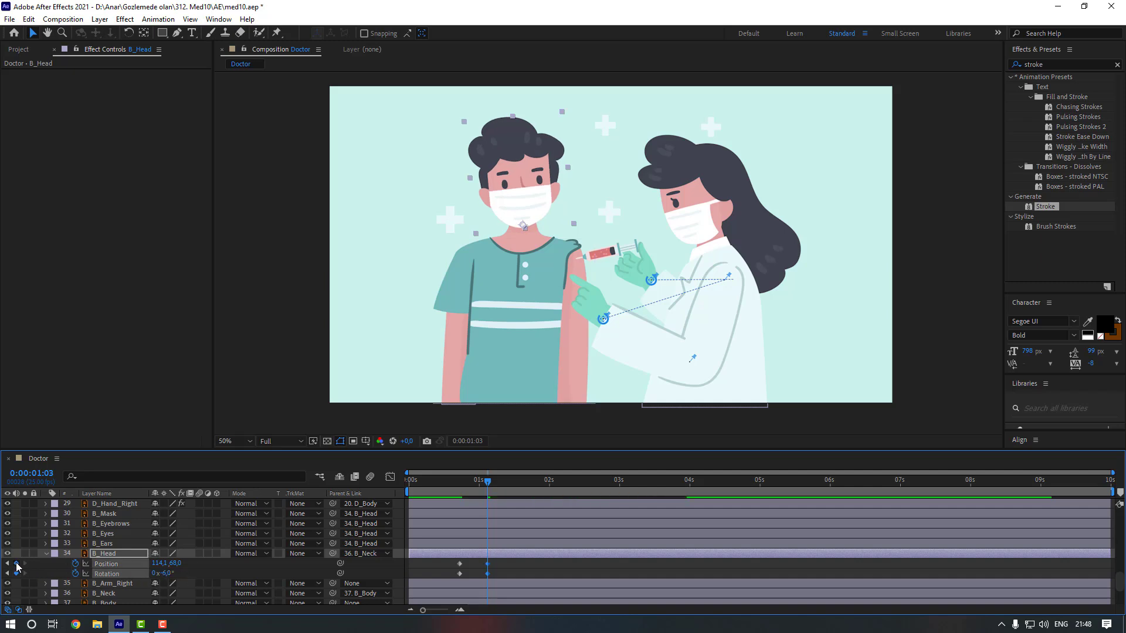
At 0:00:00:23, midway through the head turn, lower B_Head to a Position of 114.1, 78.0
drag(477, 484, 474, 483)
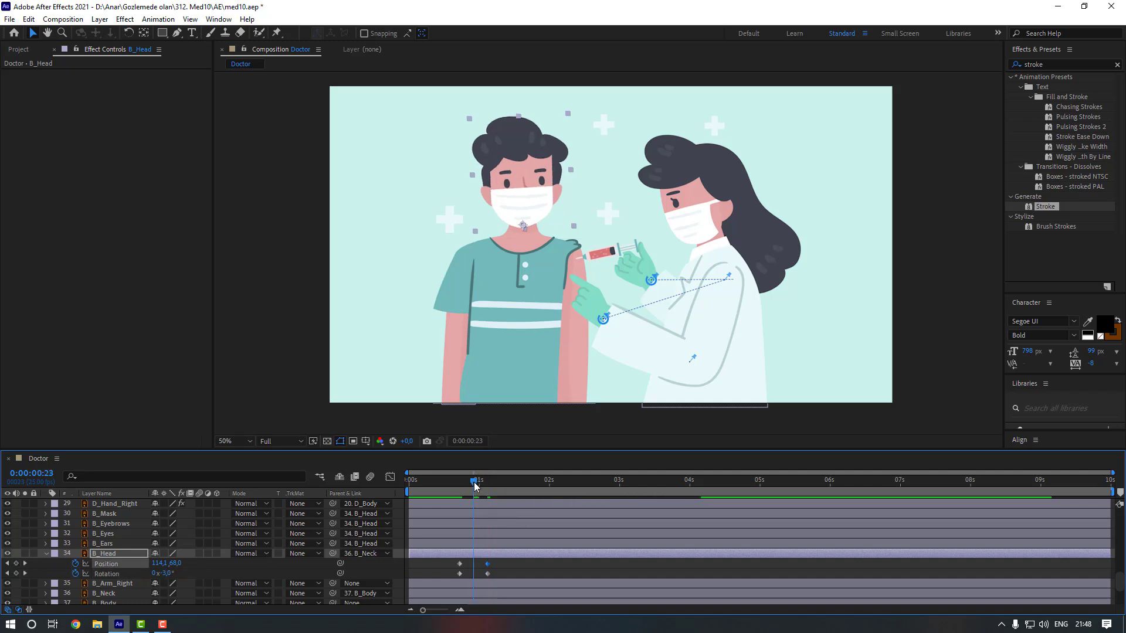
key(Down)
key(Down)
key(Down)
key(Down)
key(Down)
key(Down)
key(Down)
key(Down)
key(Down)
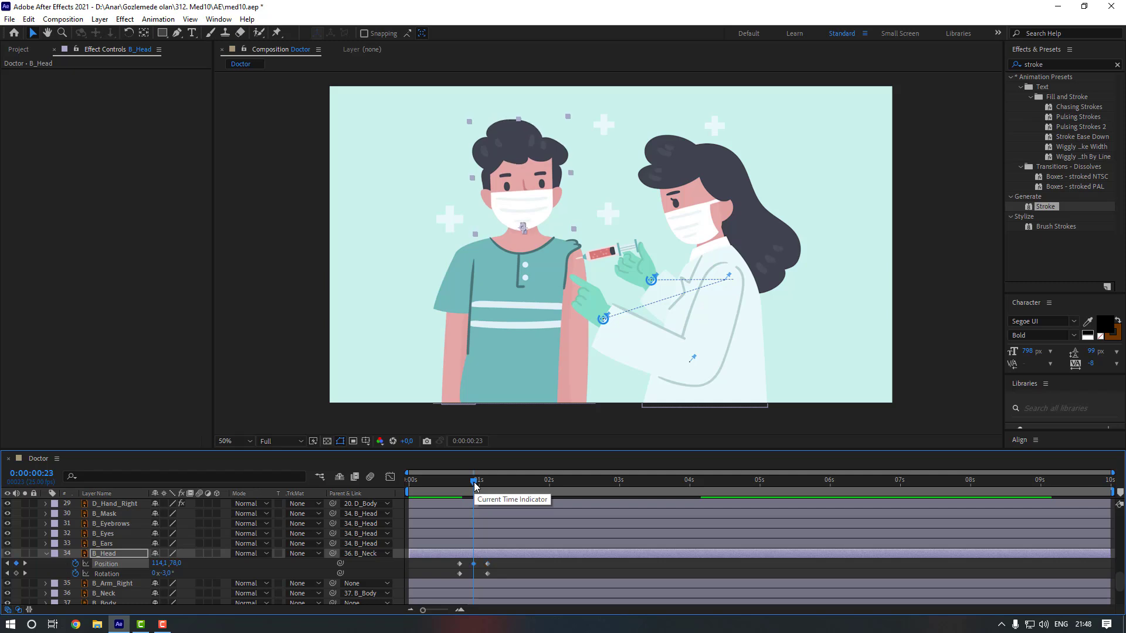
Apply Easy Ease to all of B_Head's Position and Rotation keyframes and preview the head turn from 0:00:00:15
right_click(488, 564)
mouse_move(554, 555)
click(653, 479)
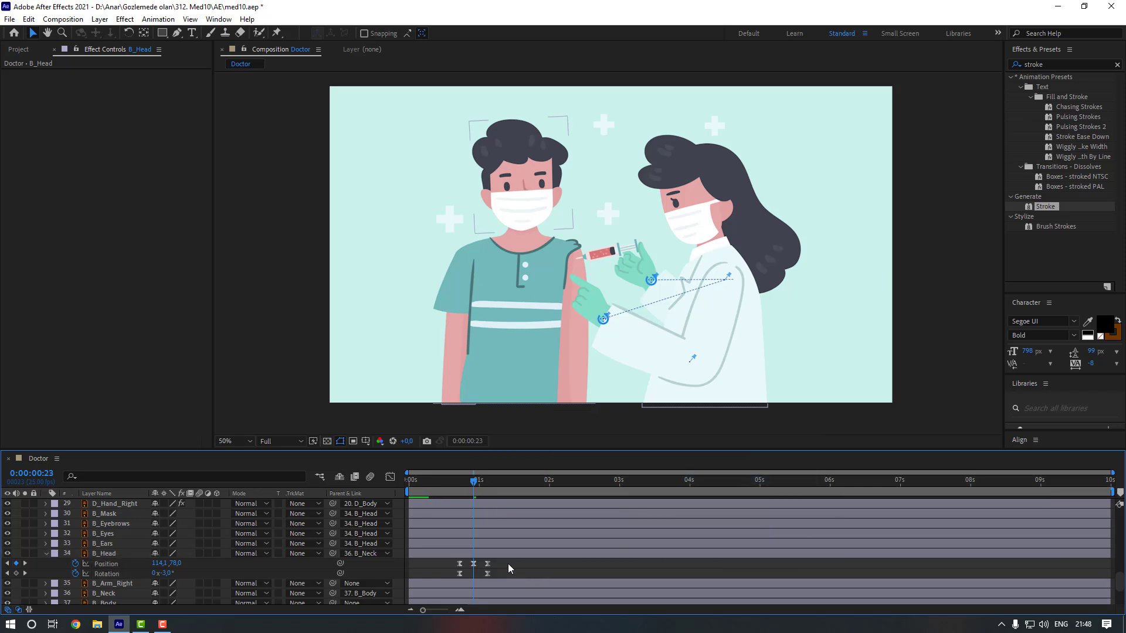
click(449, 480)
key(space)
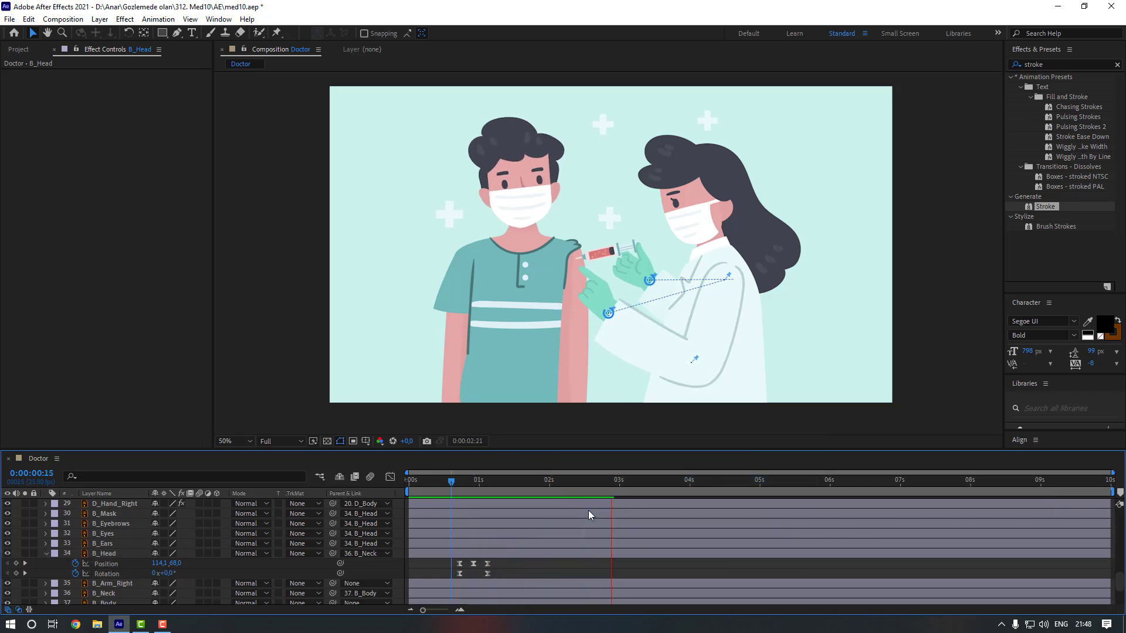
Hold the patient's head pose by adding Position and Rotation keyframes to B_Head at 0:00:02:16
click(634, 491)
drag(634, 492, 622, 494)
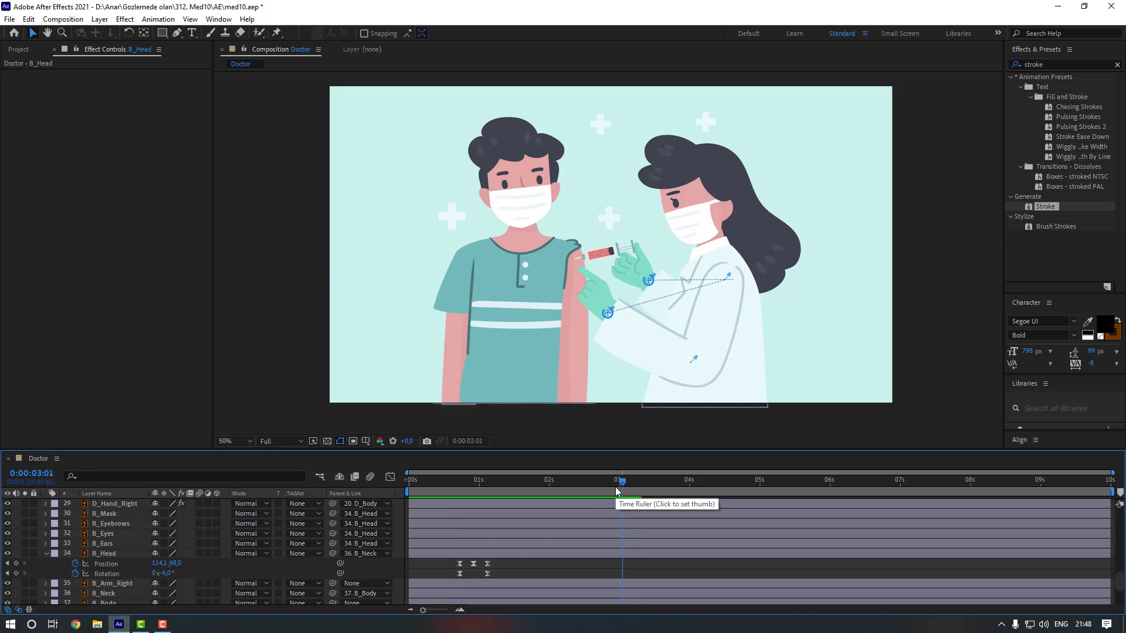
drag(616, 491, 594, 493)
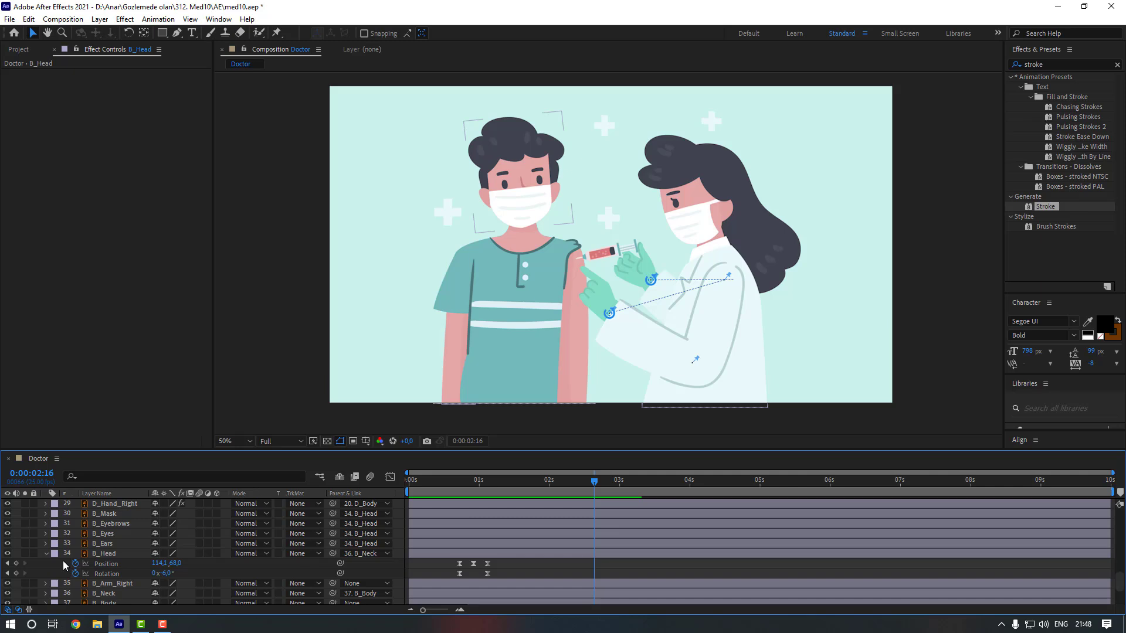
click(16, 564)
click(16, 573)
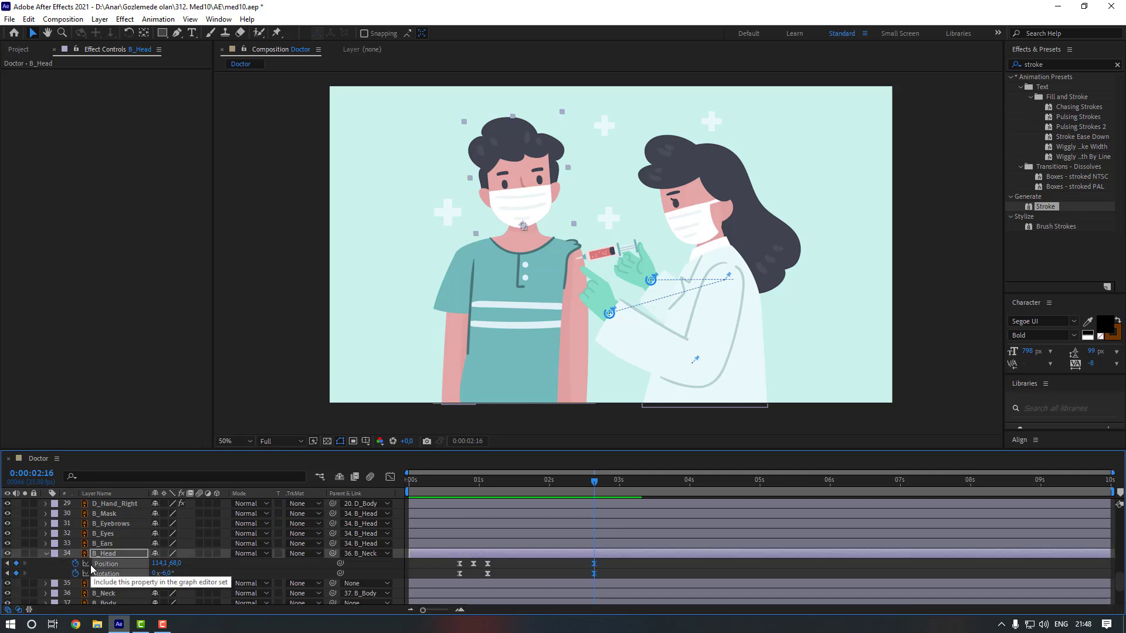
At 0:00:03:01, set B_Head's Rotation to 2° and add a Position keyframe with the same position
key(shift+Page_Down)
drag(167, 578, 230, 577)
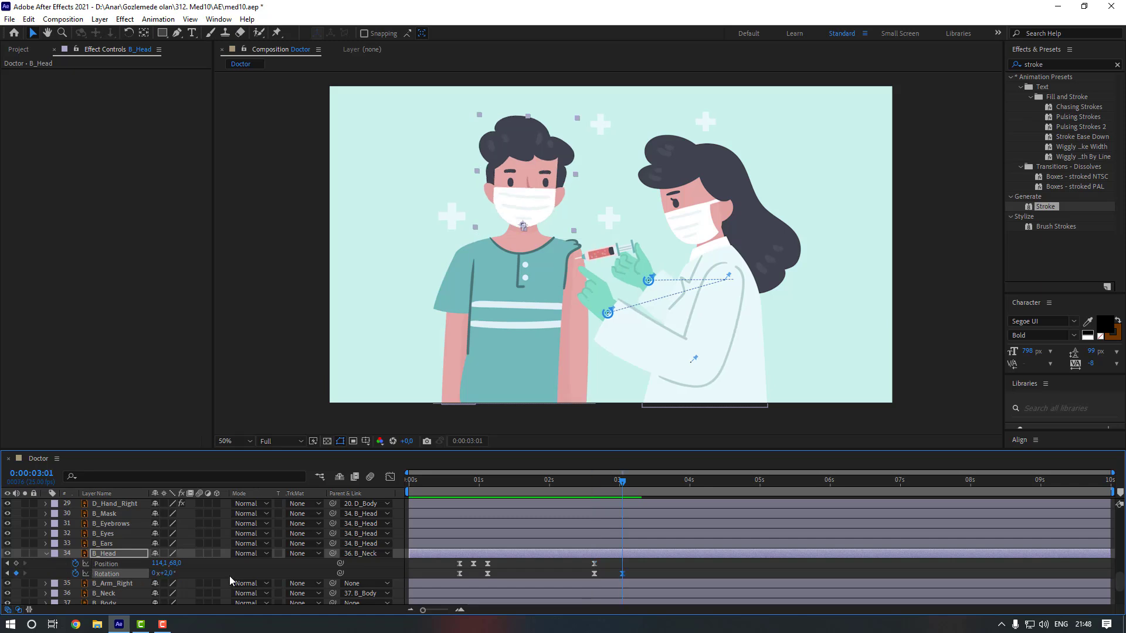
click(17, 563)
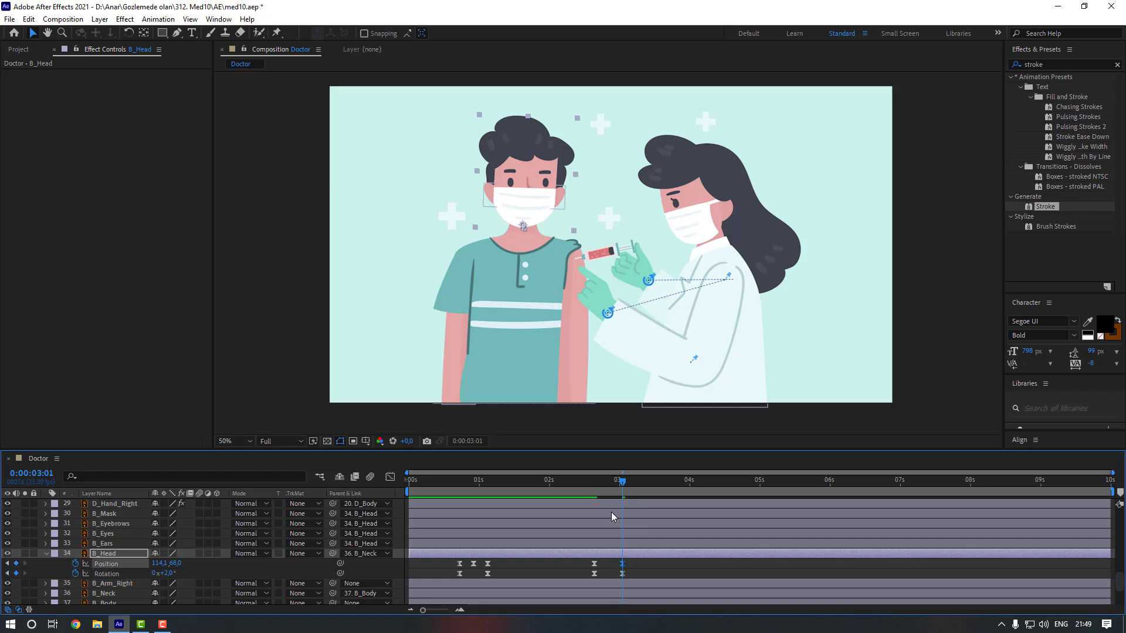
Move the current time to 0:00:02:21, midway between B_Head's last two pairs of keyframes
click(606, 481)
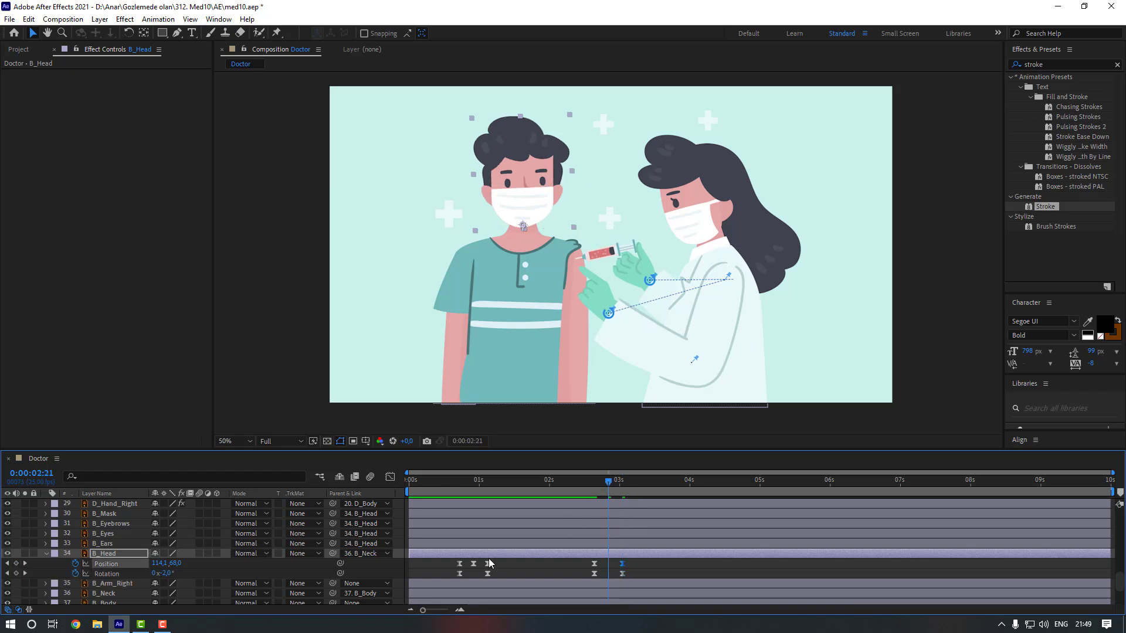
Copy the B_Head position keyframe from 0:00:00:23 to 0:00:02:21 and preview the head movement
click(524, 564)
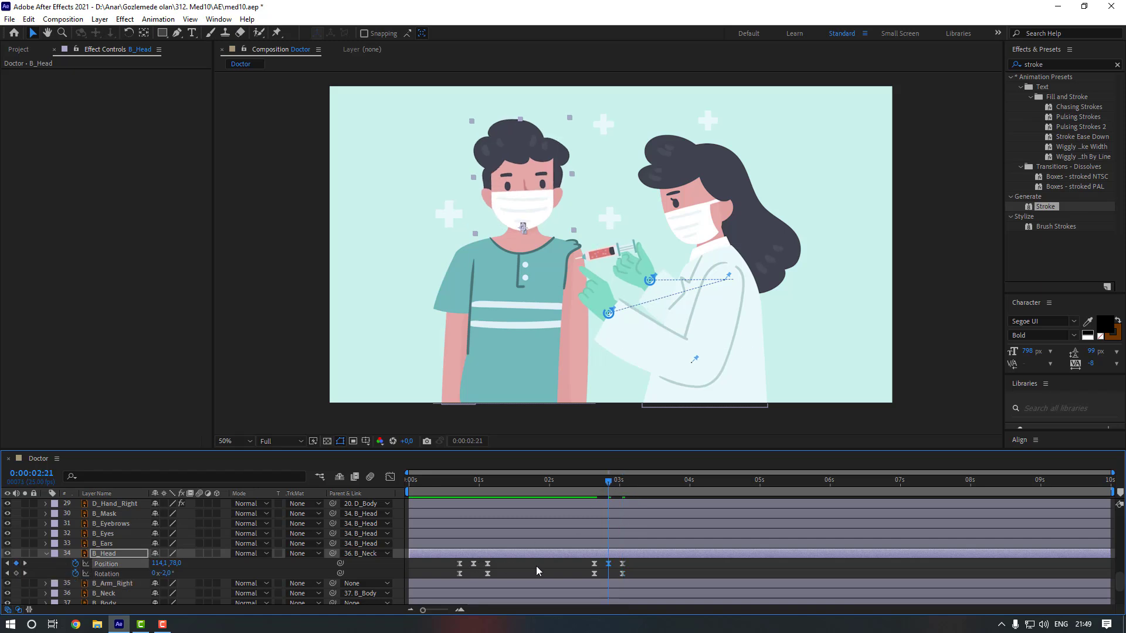
click(591, 484)
drag(590, 487, 589, 486)
key(space)
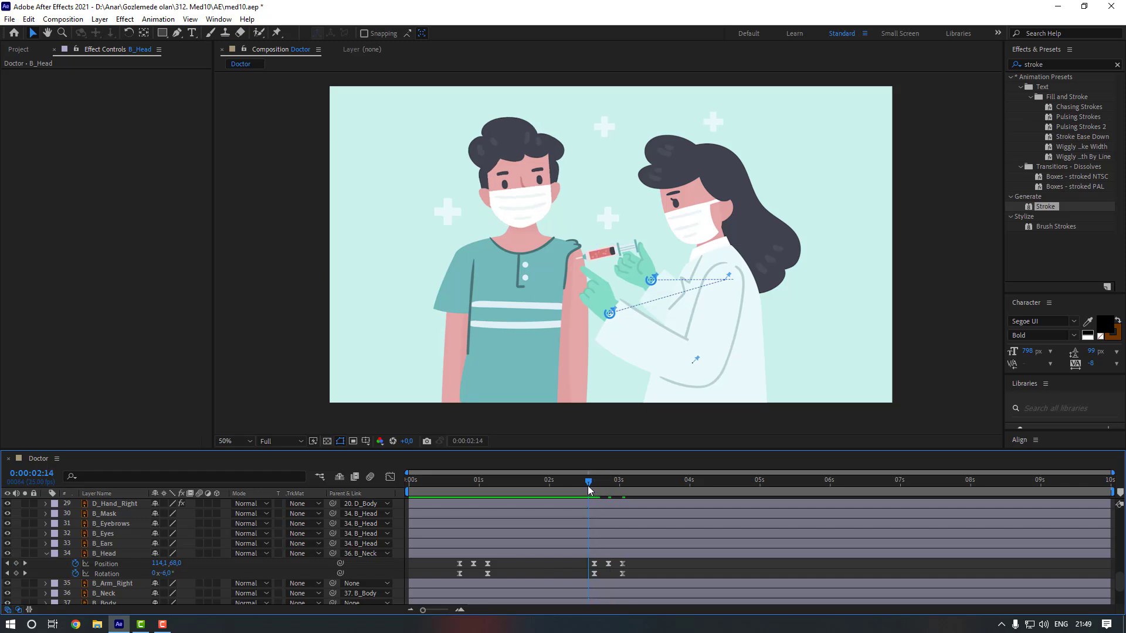
key(space)
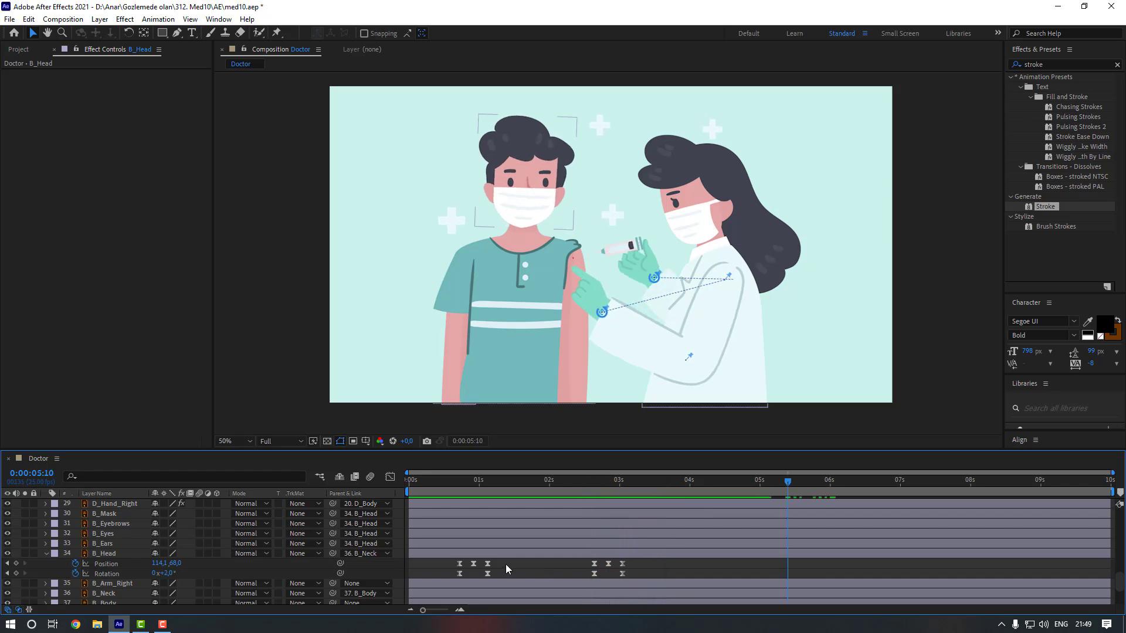
Copy the first set of B_Head position and rotation keyframes to 0:00:05:03
drag(507, 559, 449, 577)
click(788, 482)
drag(789, 485, 768, 485)
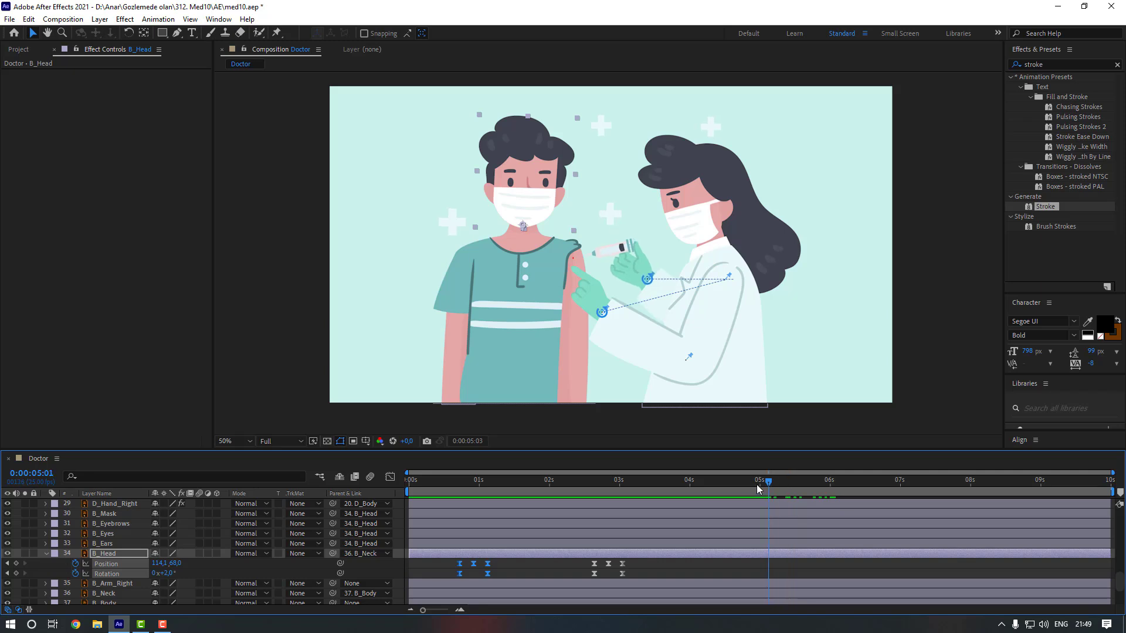
key(ctrl+c)
key(ctrl+v)
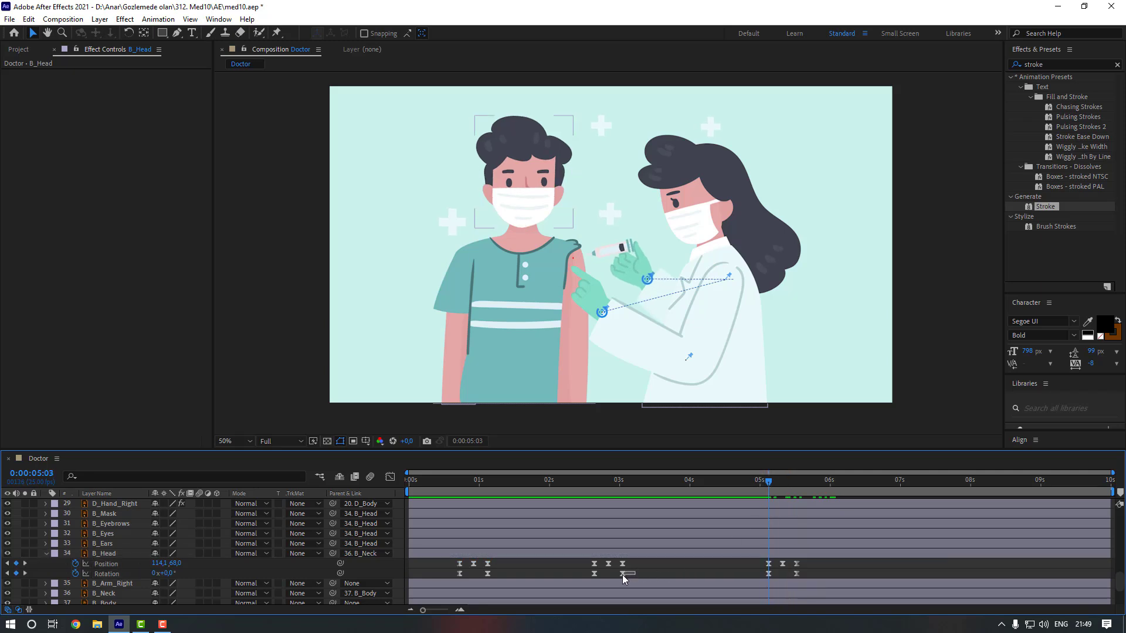
Replace the B_Head rotation keyframe at 0:00:05:03 with a copy of the one at 0:00:03:01
click(622, 573)
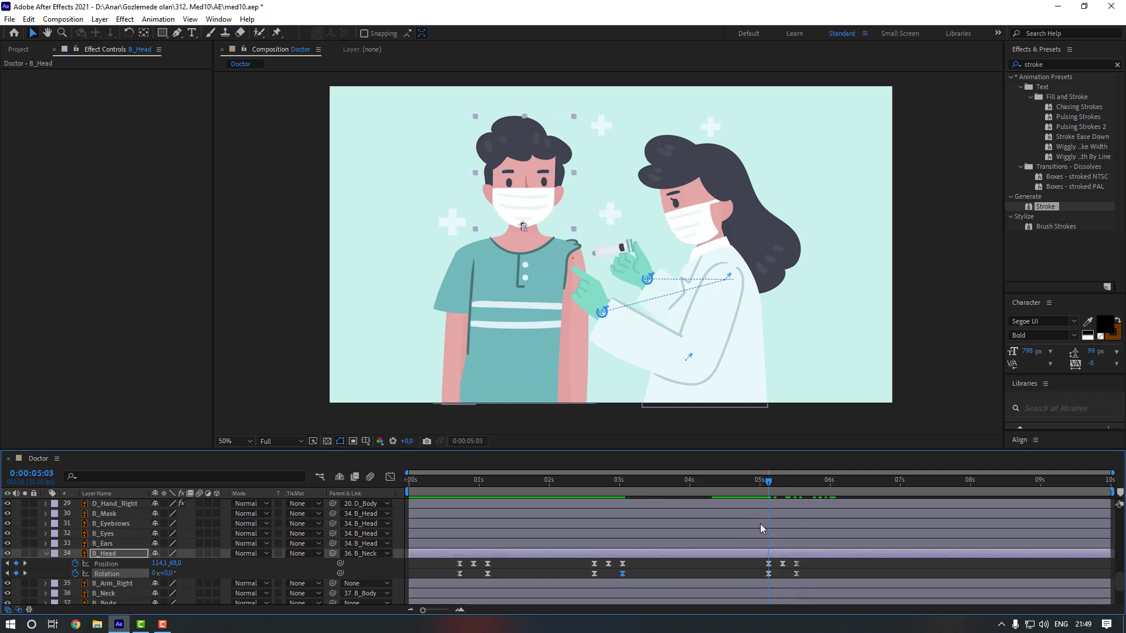
key(ctrl+c)
key(ctrl+v)
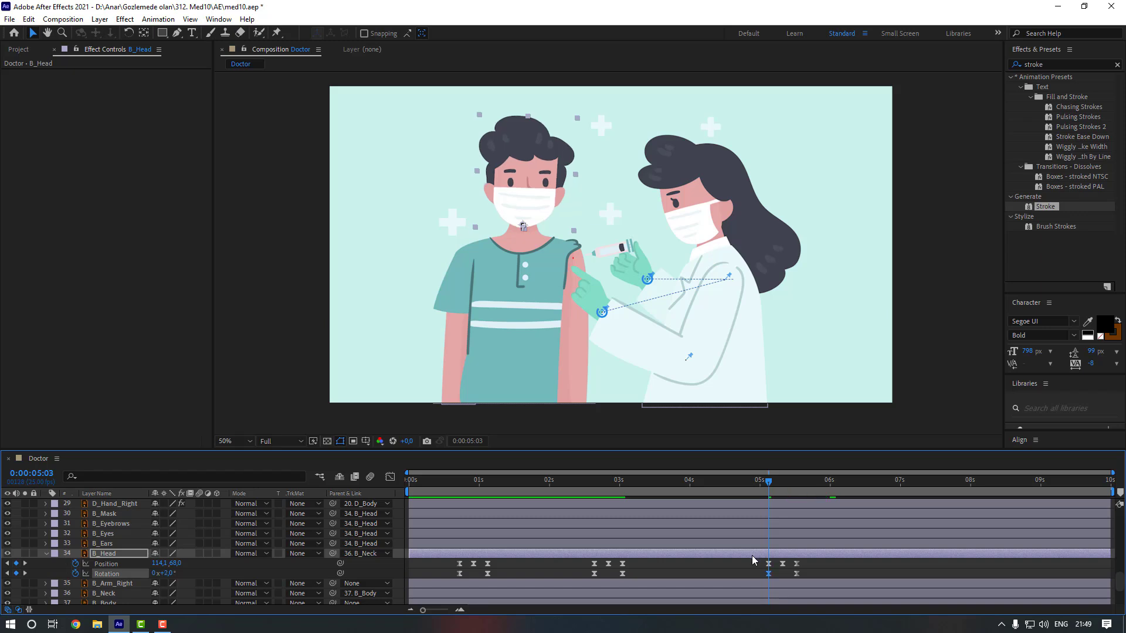
click(718, 568)
Copy the second set of B_Head position and rotation keyframes to 0:00:08:04
drag(770, 483, 982, 494)
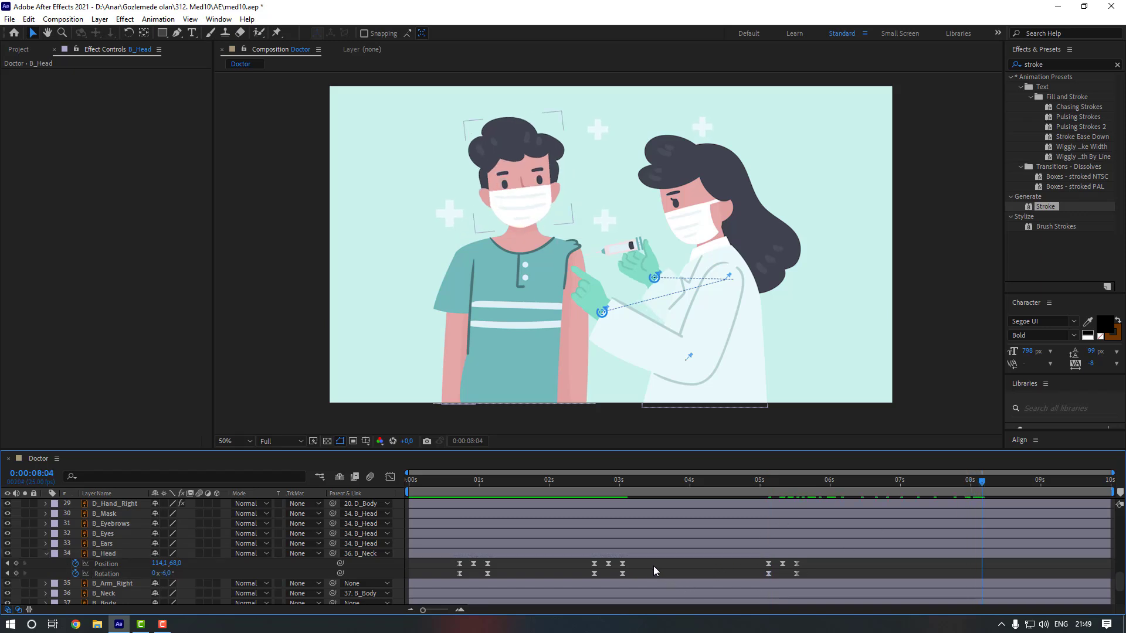
drag(653, 565, 584, 576)
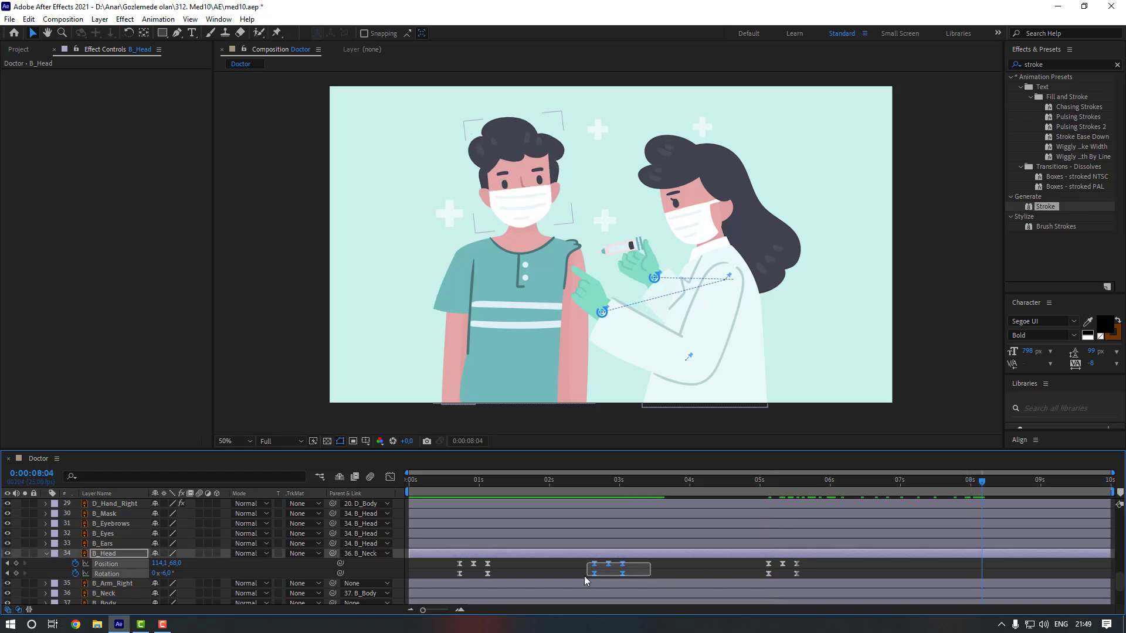
key(ctrl+v)
click(882, 565)
Copy the B_Head rotation keyframe from 0:00:05:13 to 0:00:08:04 and set the rotation at 0:00:08:14 to 0°
drag(810, 572, 795, 575)
key(ctrl+c)
key(ctrl+v)
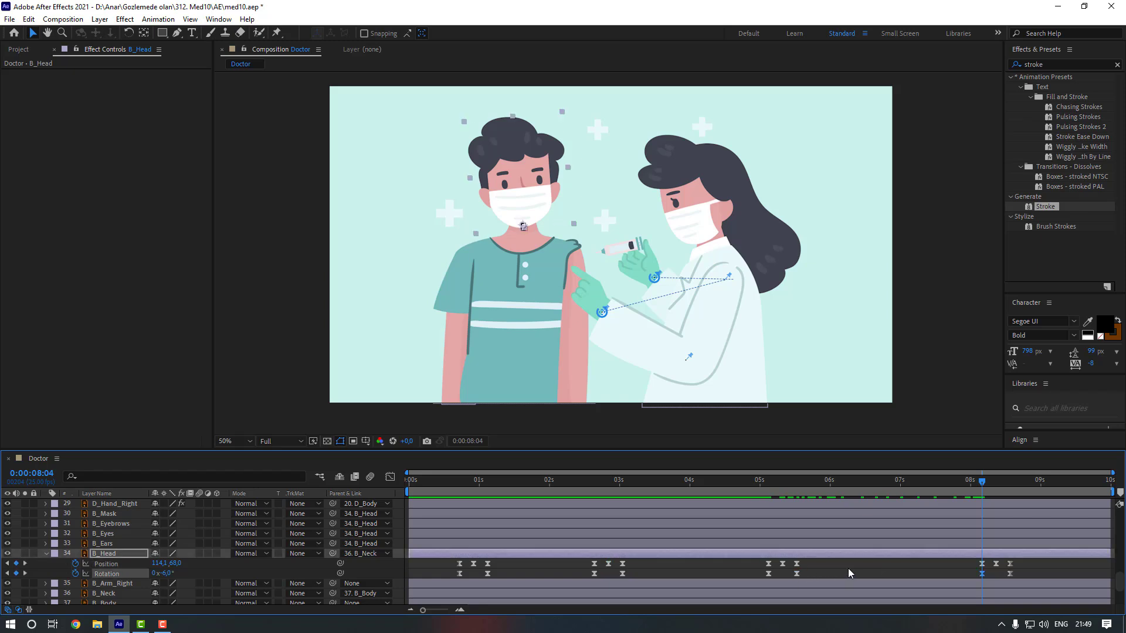
click(1007, 484)
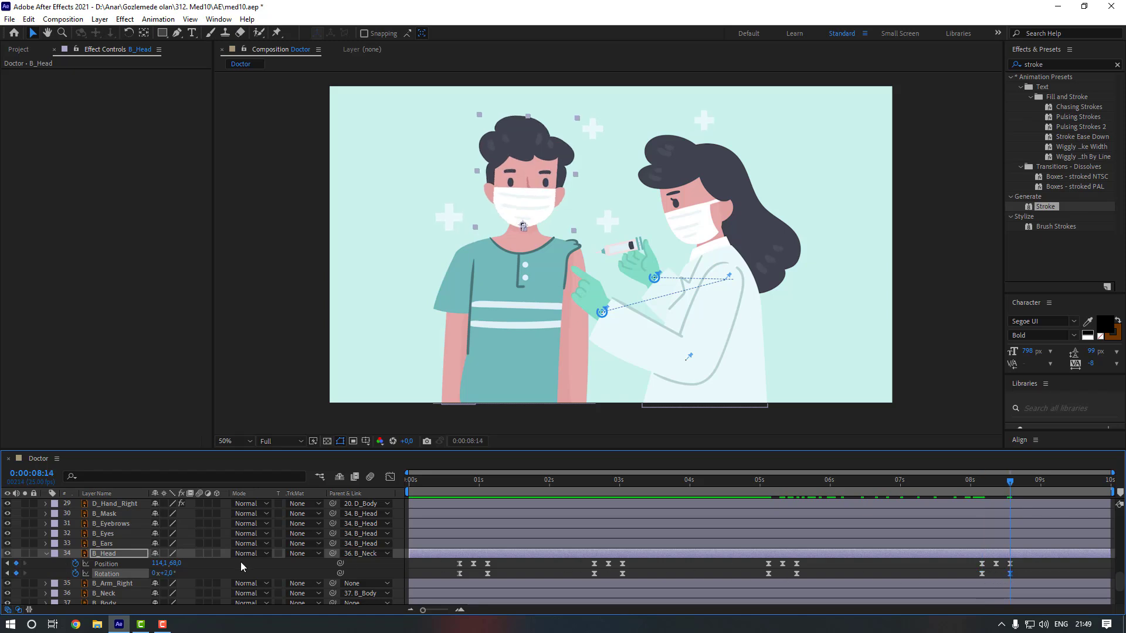
Start position keyframing on the B_Ears layer at 0:00:00:18
key(ctrl+Up)
click(459, 482)
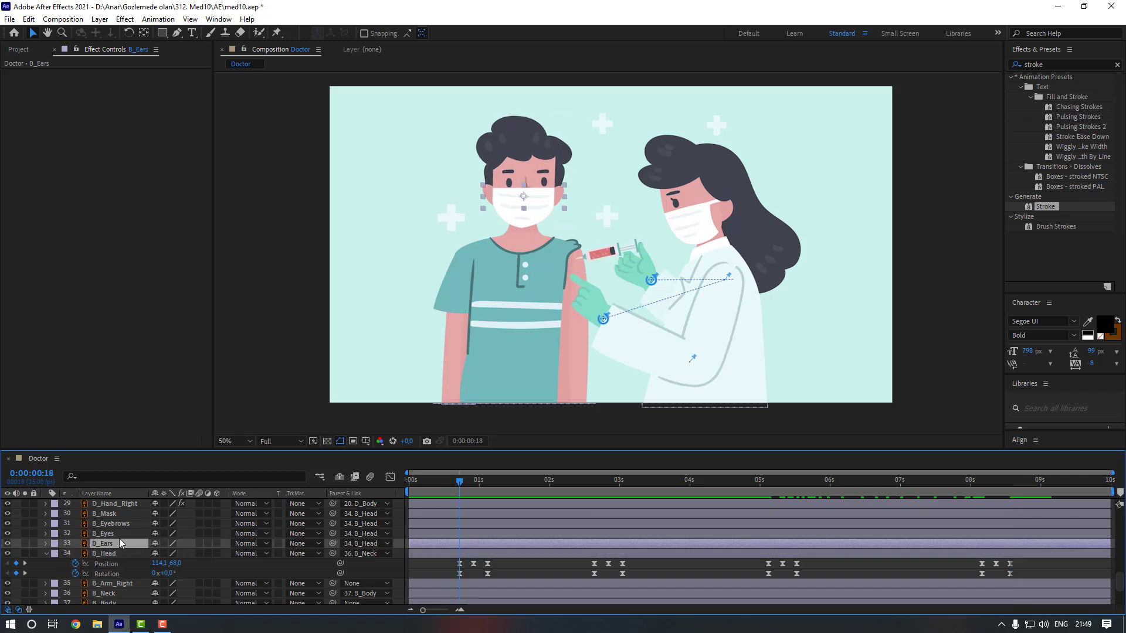
key(p)
click(76, 552)
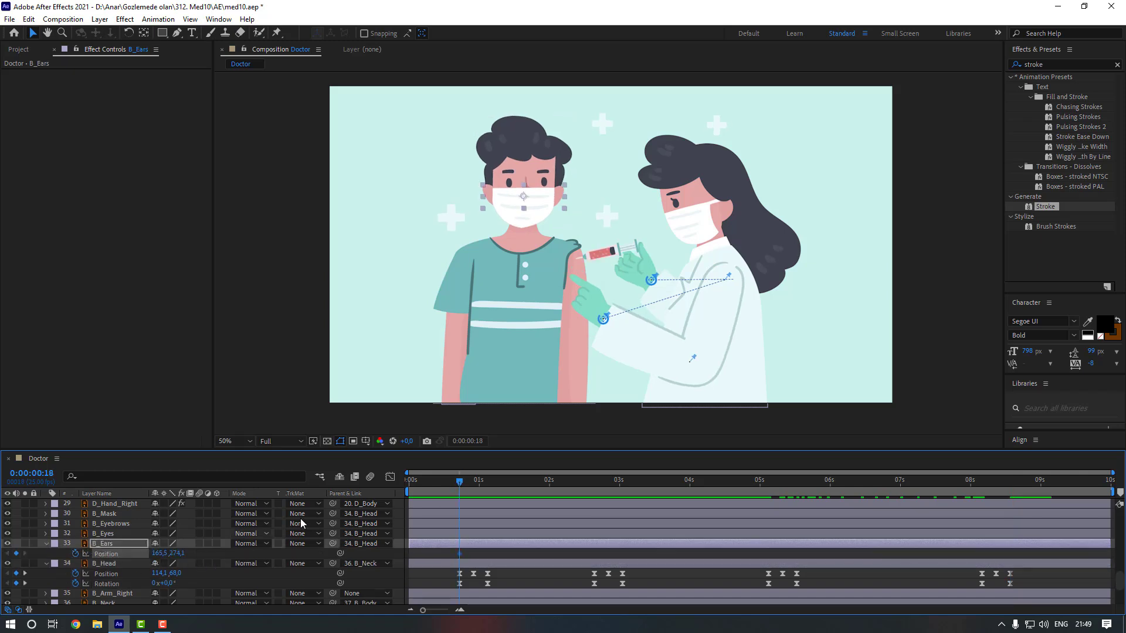
Shift the boy's ears sideways to position 157.4, 274.3 at 0:00:01:03
key(k)
key(k)
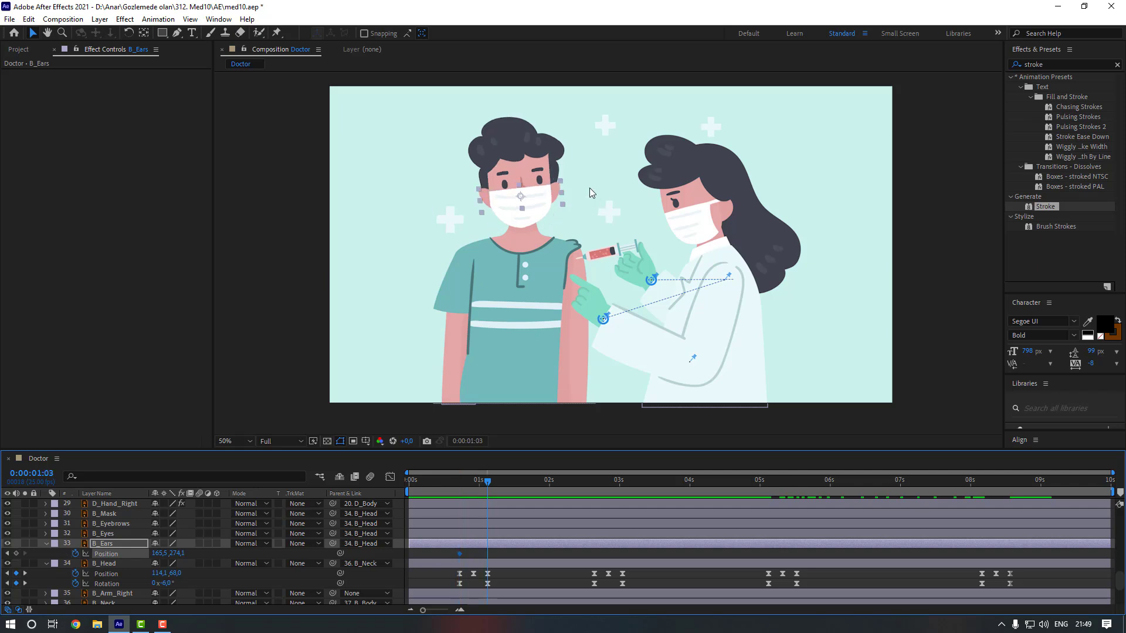
scroll(499, 200, up, 1)
drag(469, 200, 519, 239)
drag(482, 178, 478, 179)
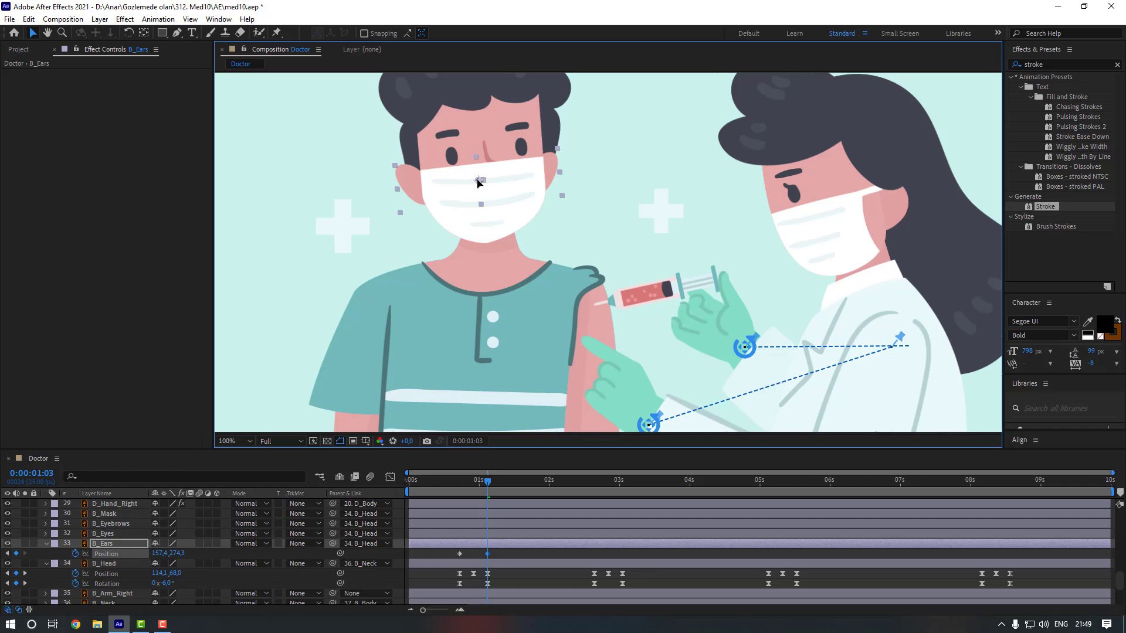
Apply Easy Ease to both B_Ears position keyframes
click(460, 554)
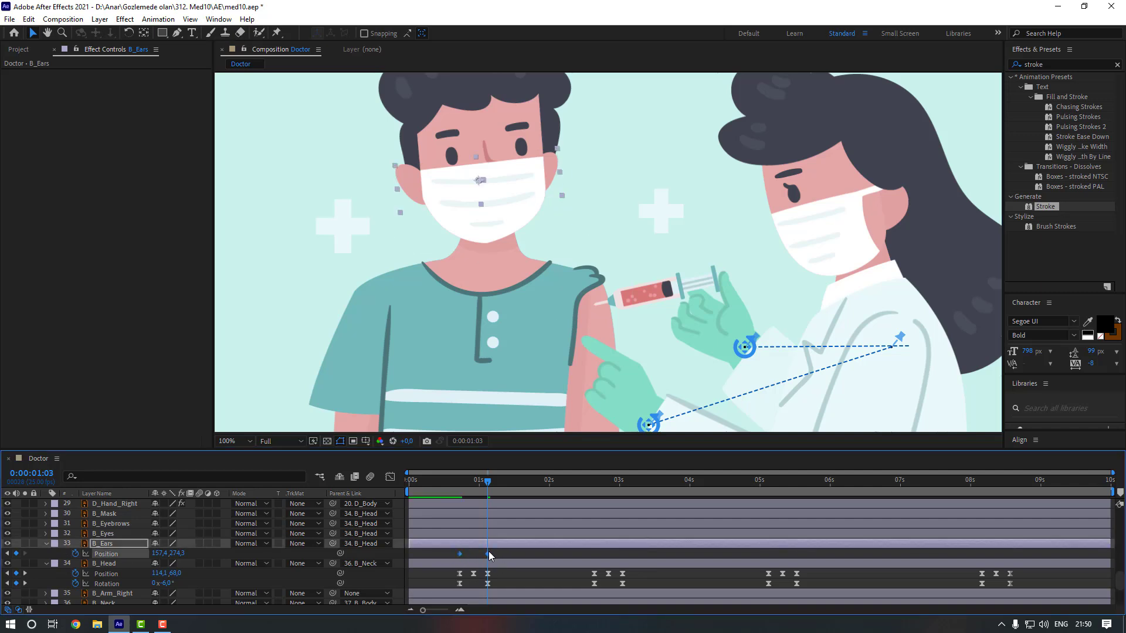
right_click(488, 553)
mouse_move(516, 611)
click(645, 466)
click(544, 548)
Copy the B_Ears position keyframe from 0:00:01:03 to 0:00:02:16
click(596, 479)
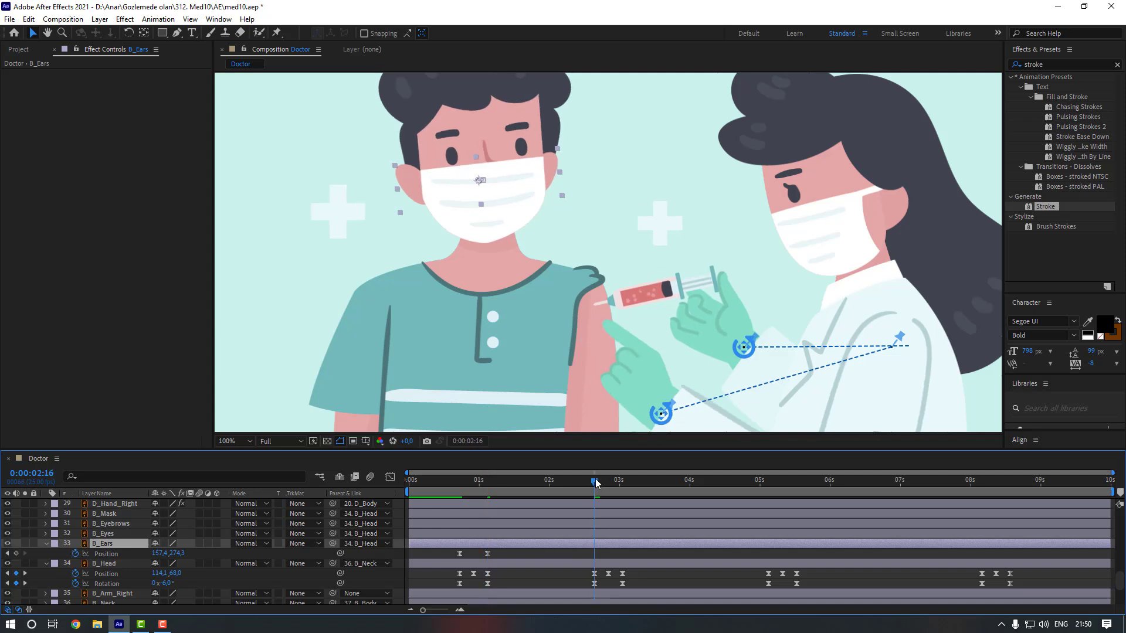
click(487, 554)
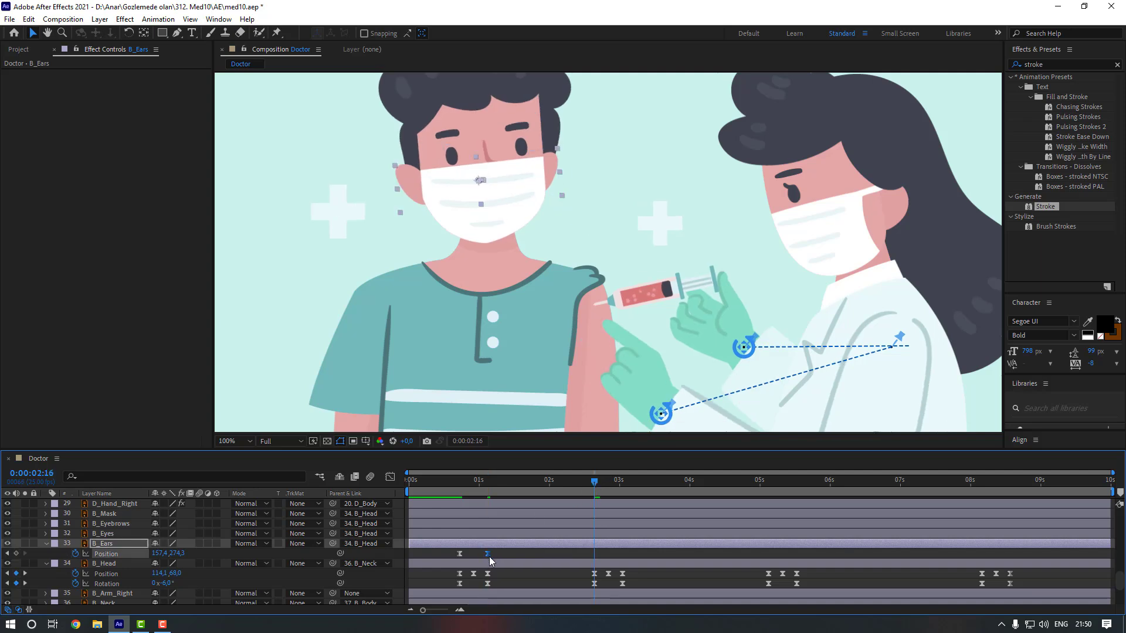
key(ctrl+c)
key(ctrl+v)
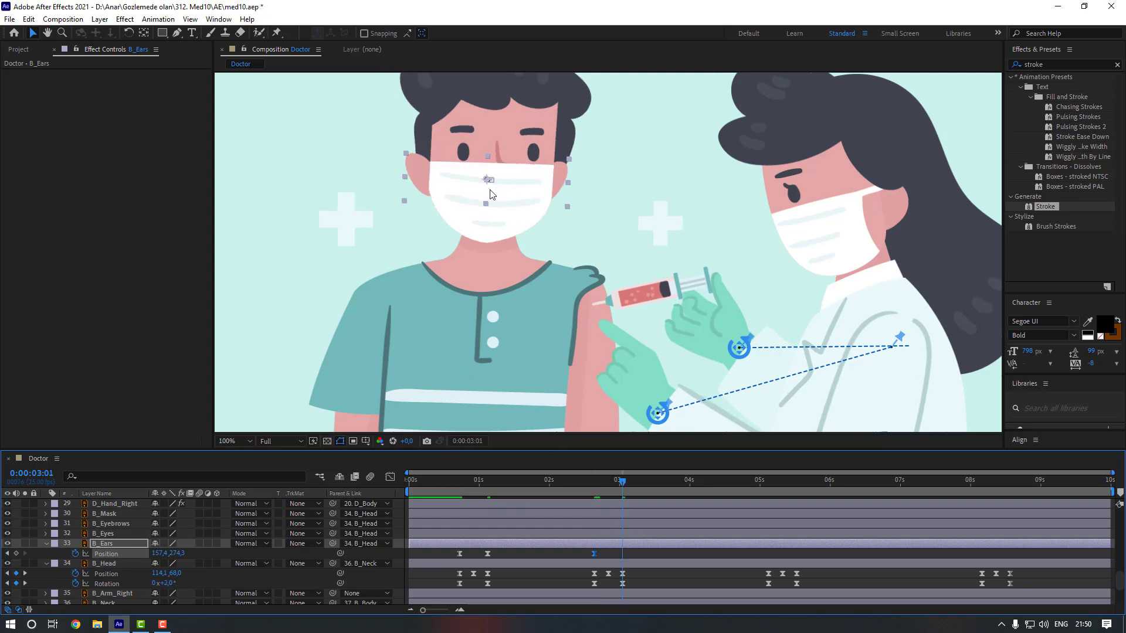
Nudge the ears to position 164.4, 274.0 at 0:00:03:01
key(Right)
key(Right)
key(Right)
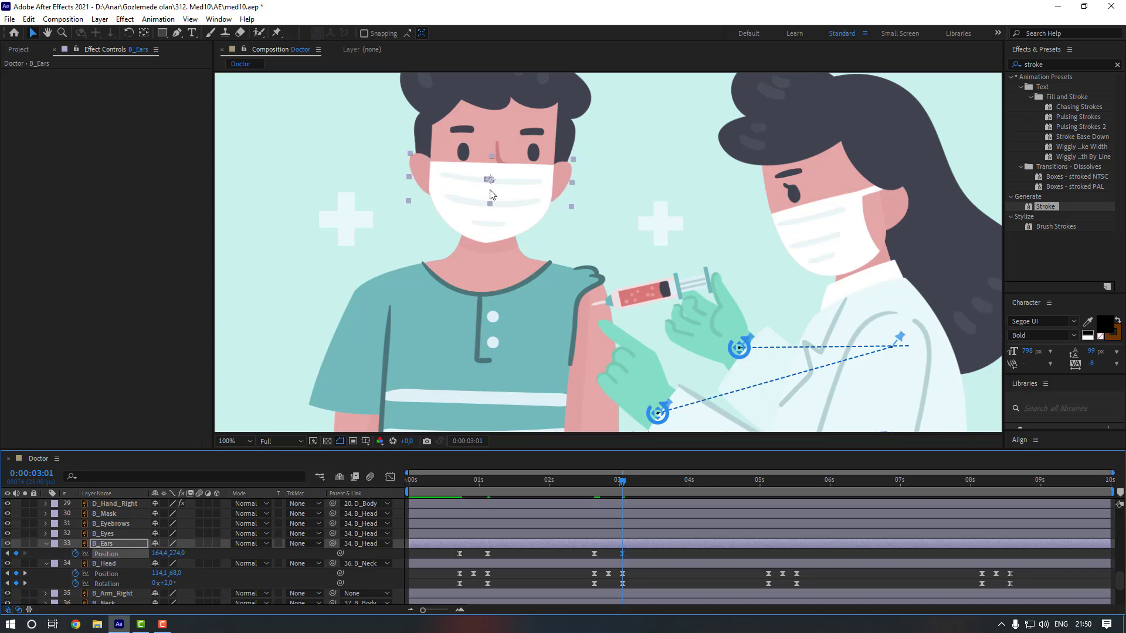
Copy the B_Ears position keyframe at 0:00:03:01 to 0:00:05:03, and the one at 0:00:01:03 to 0:00:05:13
click(768, 482)
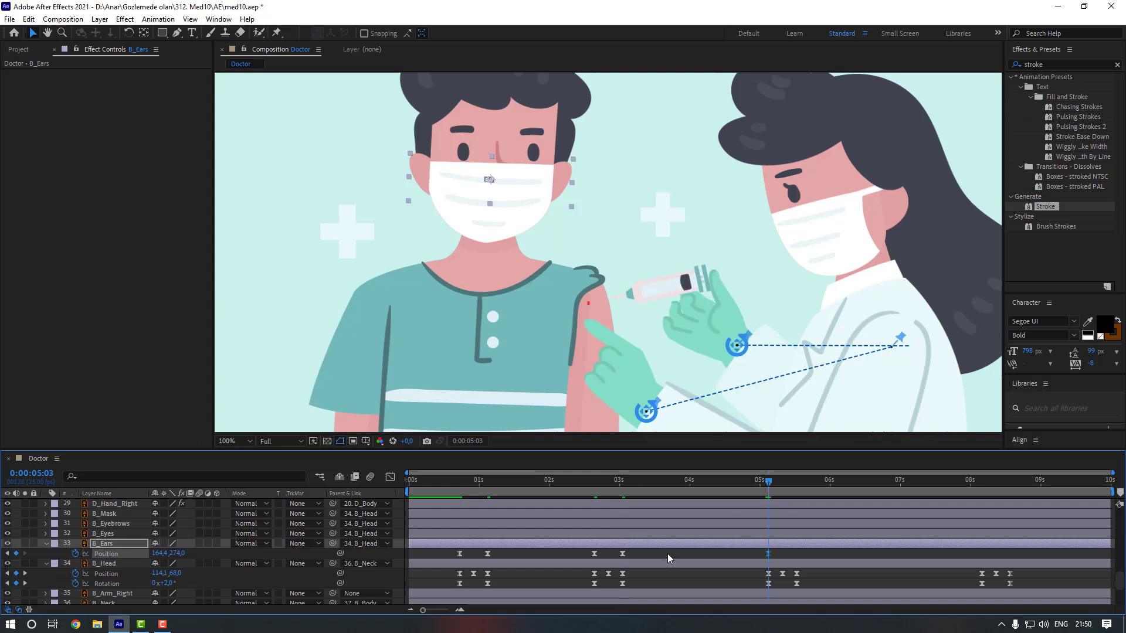
key(ctrl+c)
key(ctrl+v)
click(487, 553)
click(796, 487)
key(ctrl+v)
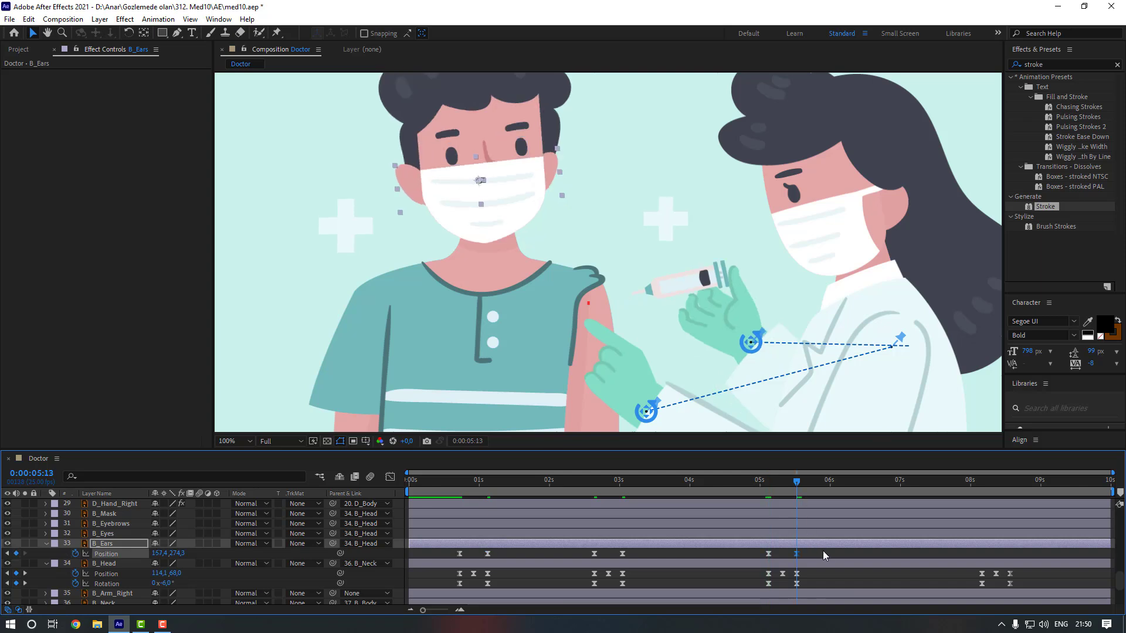
click(825, 553)
Add a B_Ears position keyframe holding the current value at 0:00:08:04
click(981, 481)
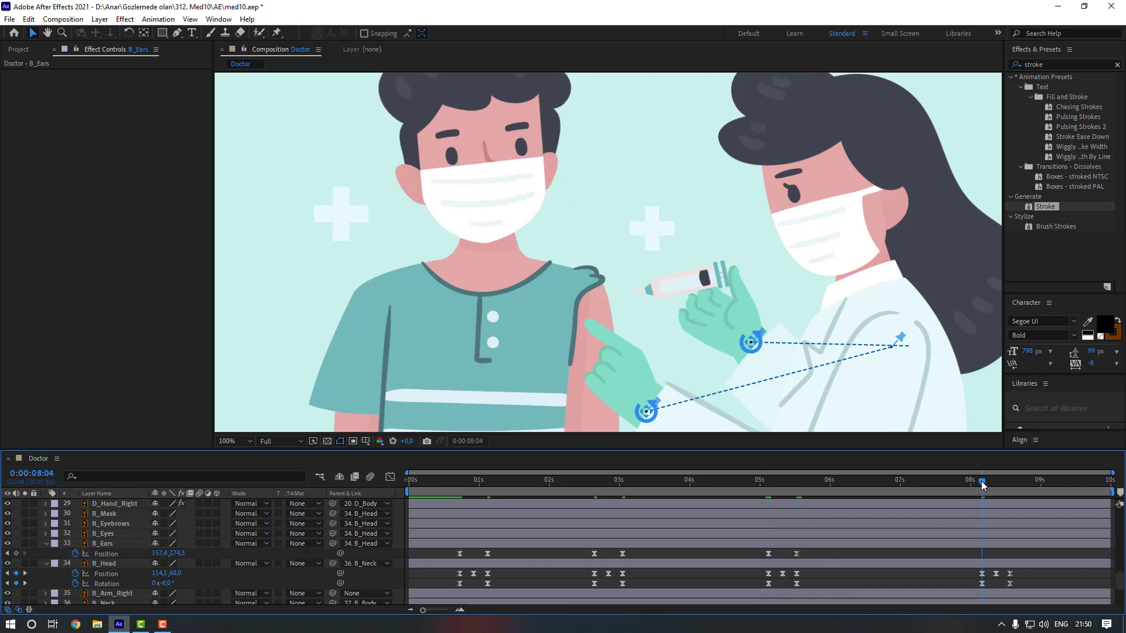
click(974, 546)
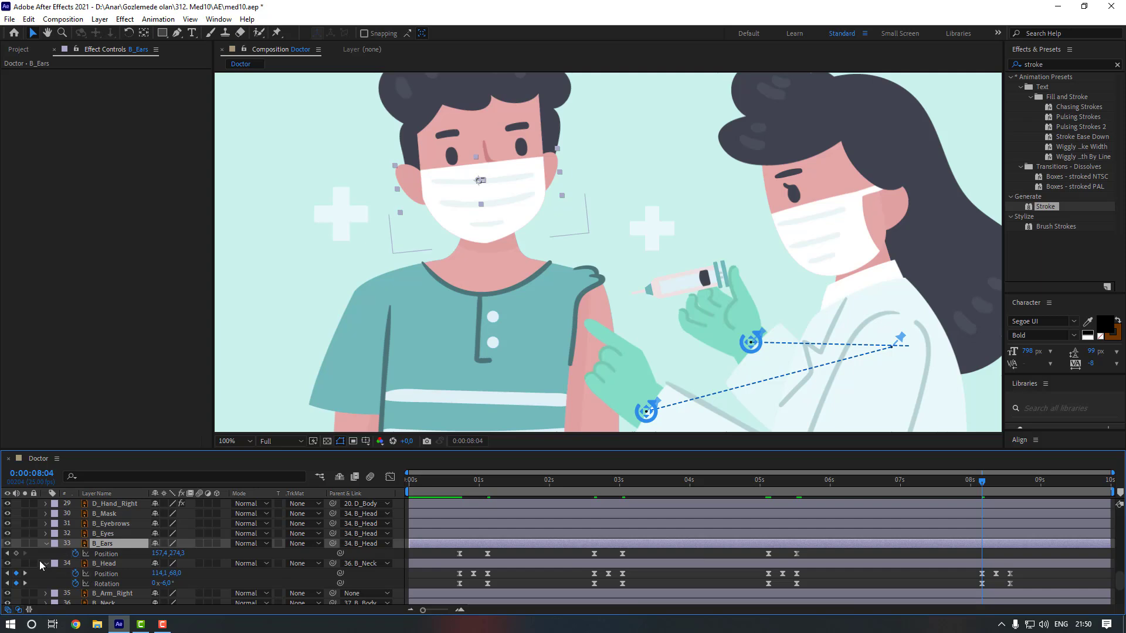
click(16, 554)
Copy the first B_Ears position keyframe to 0:00:08:14 and preview the animation
key(shift+Page_Down)
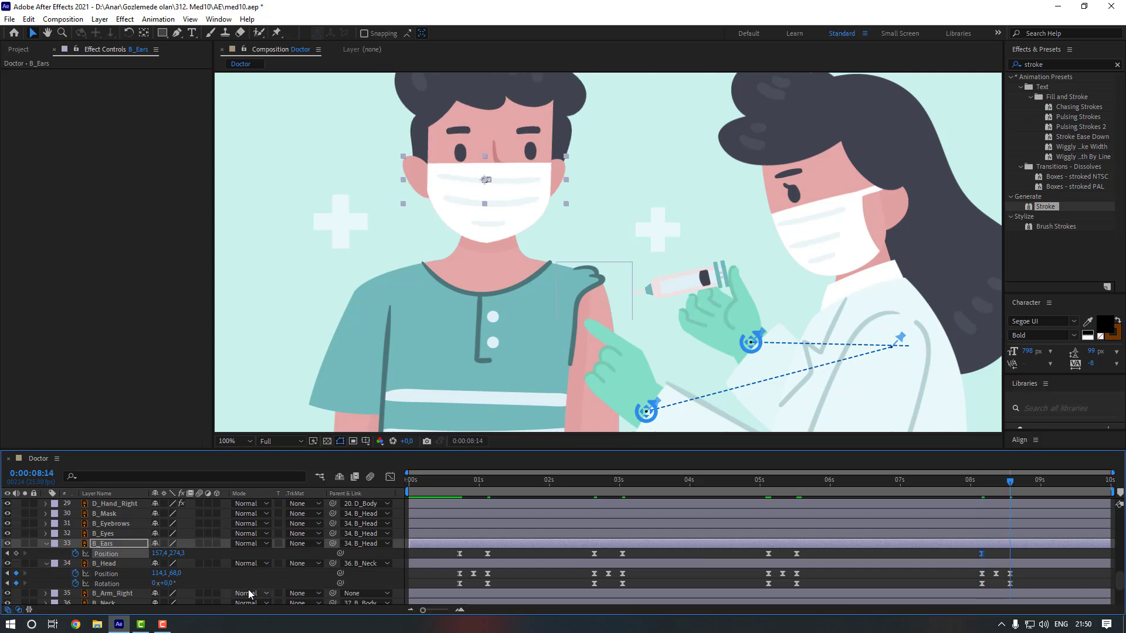
click(461, 554)
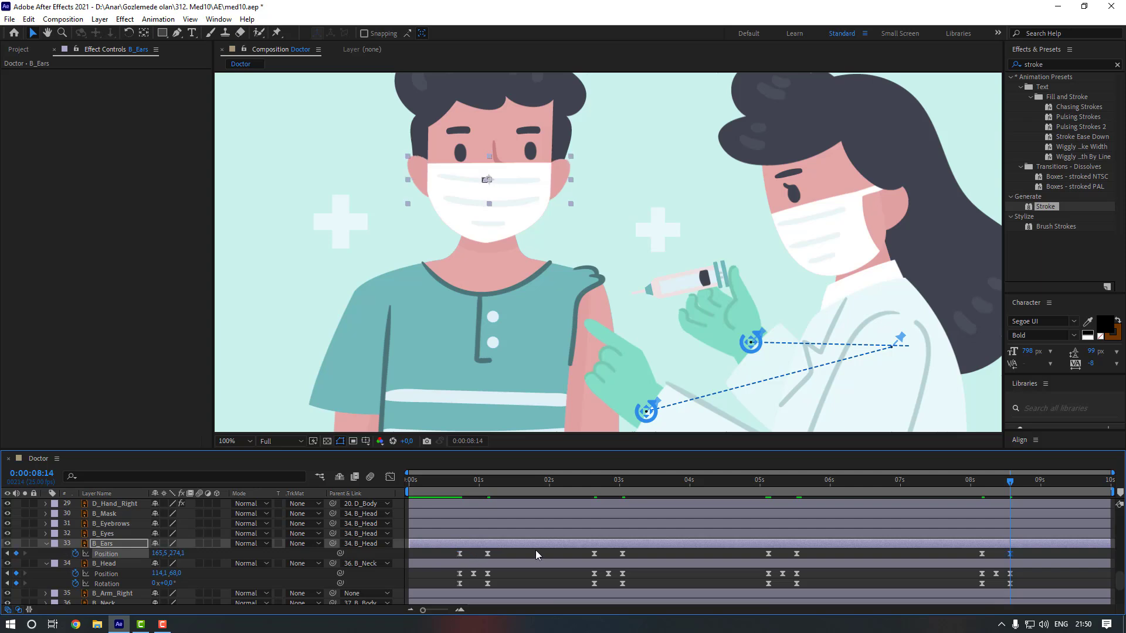
key(ctrl+c)
key(ctrl+v)
key(comma)
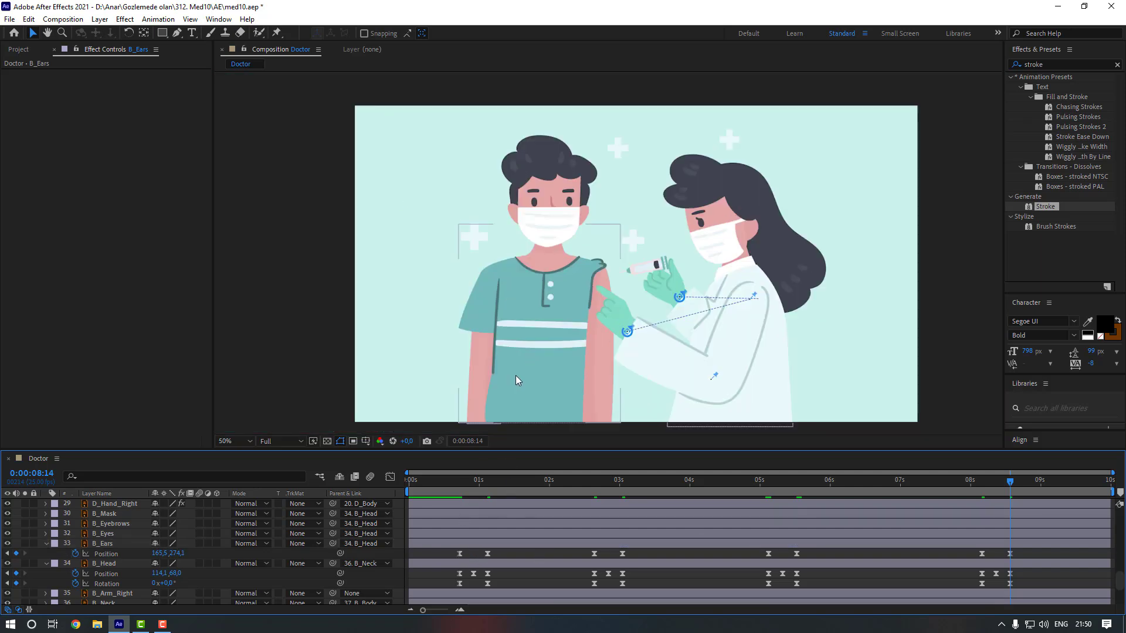
key(space)
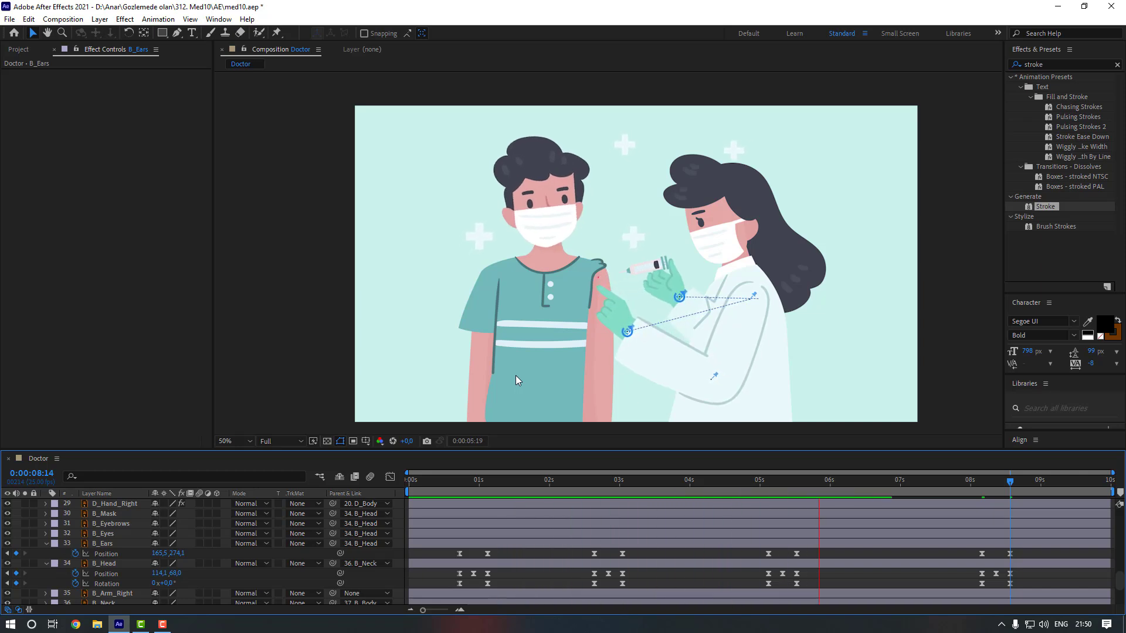
Start scale keyframing on the B_Eyes layer at 0:00:00:20
click(460, 483)
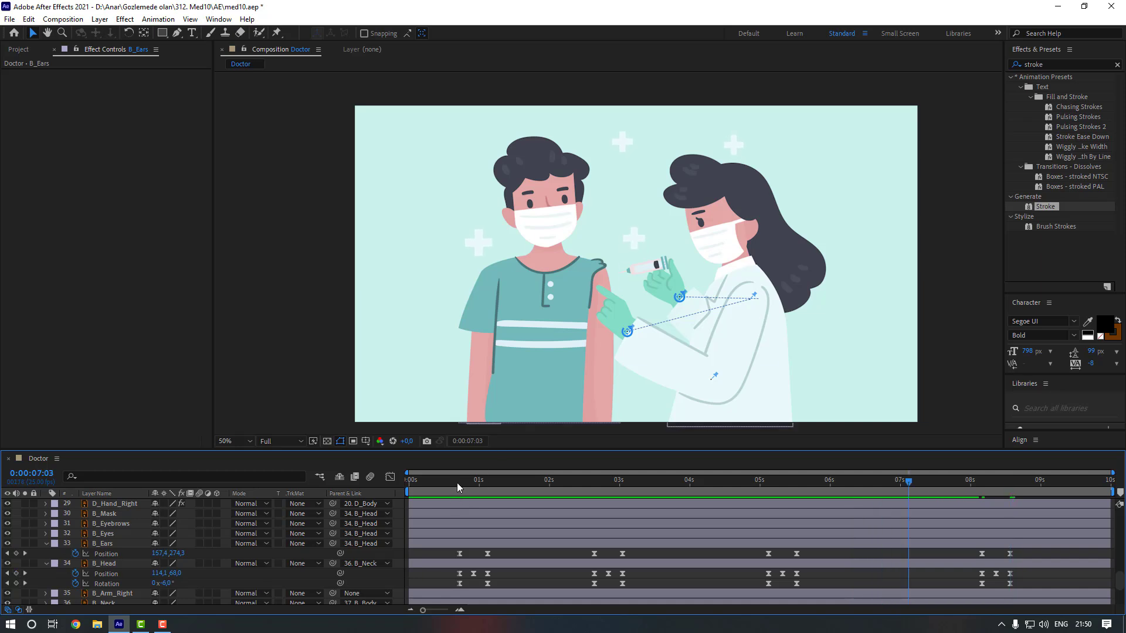
click(459, 533)
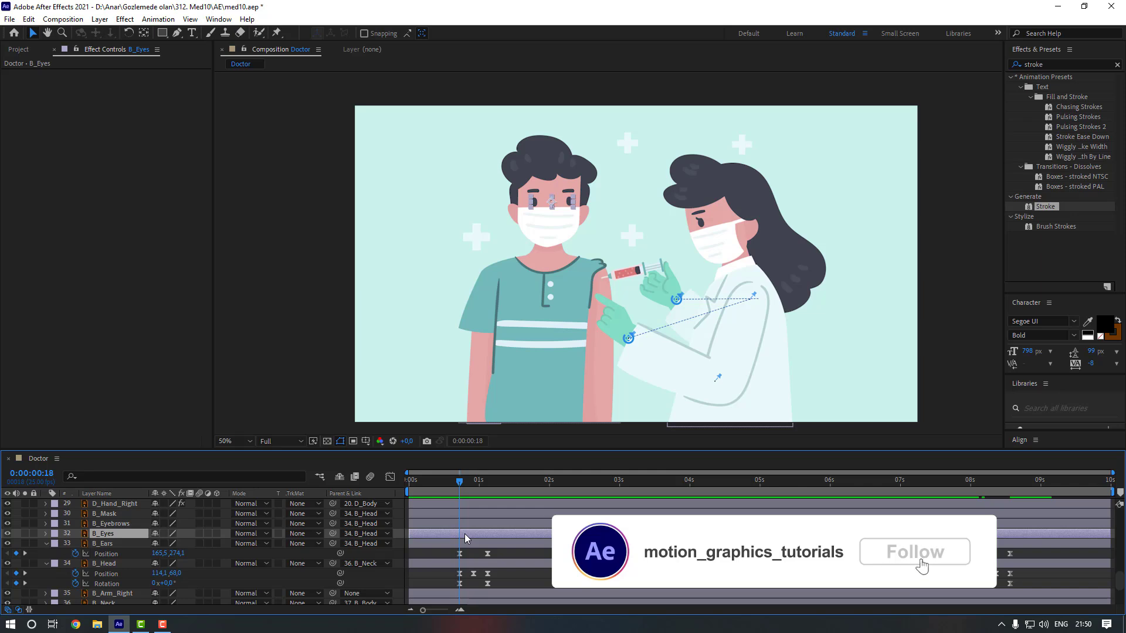
key(s)
drag(463, 485, 465, 484)
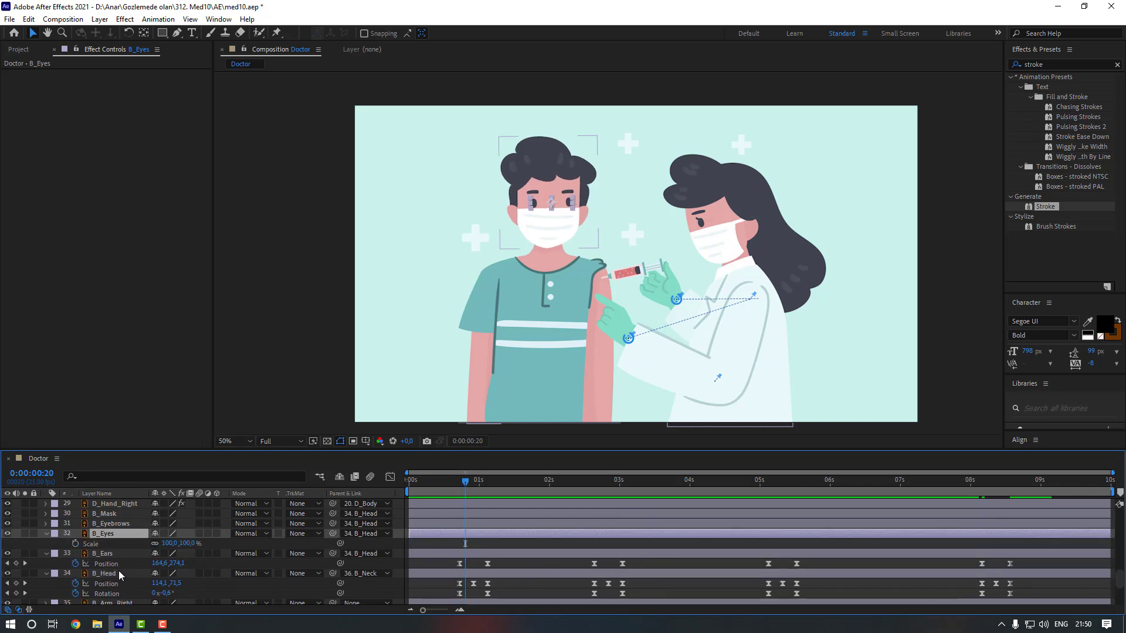
click(75, 543)
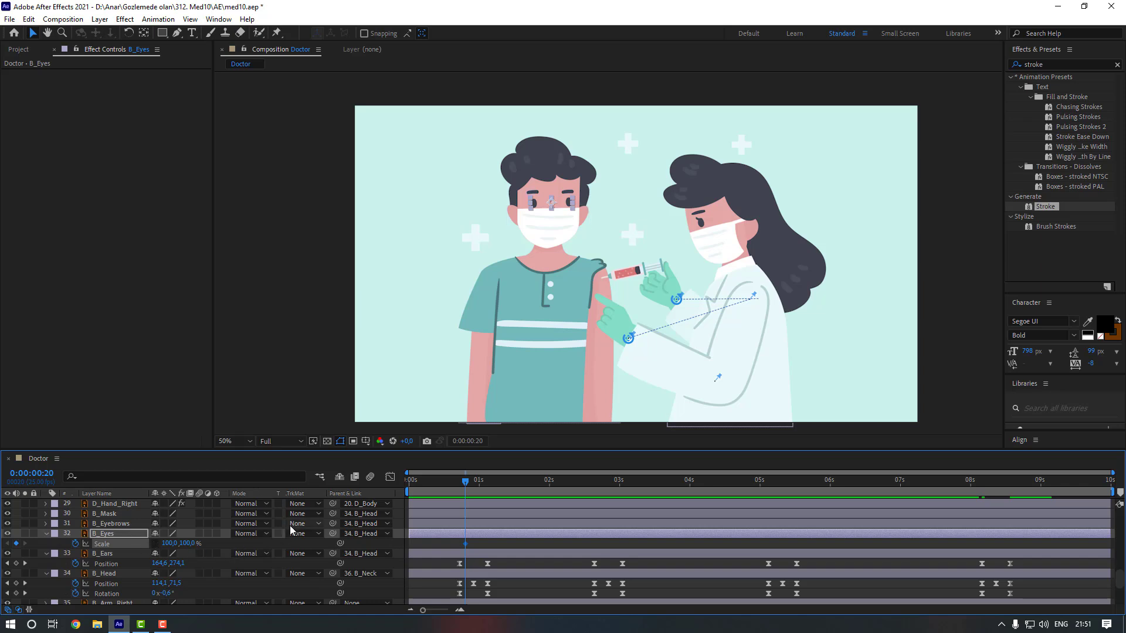
Unlink the B_Eyes scale proportions and set the vertical scale to 20.9% at 0:00:00:23
key(Page_Down)
key(Page_Down)
key(Page_Down)
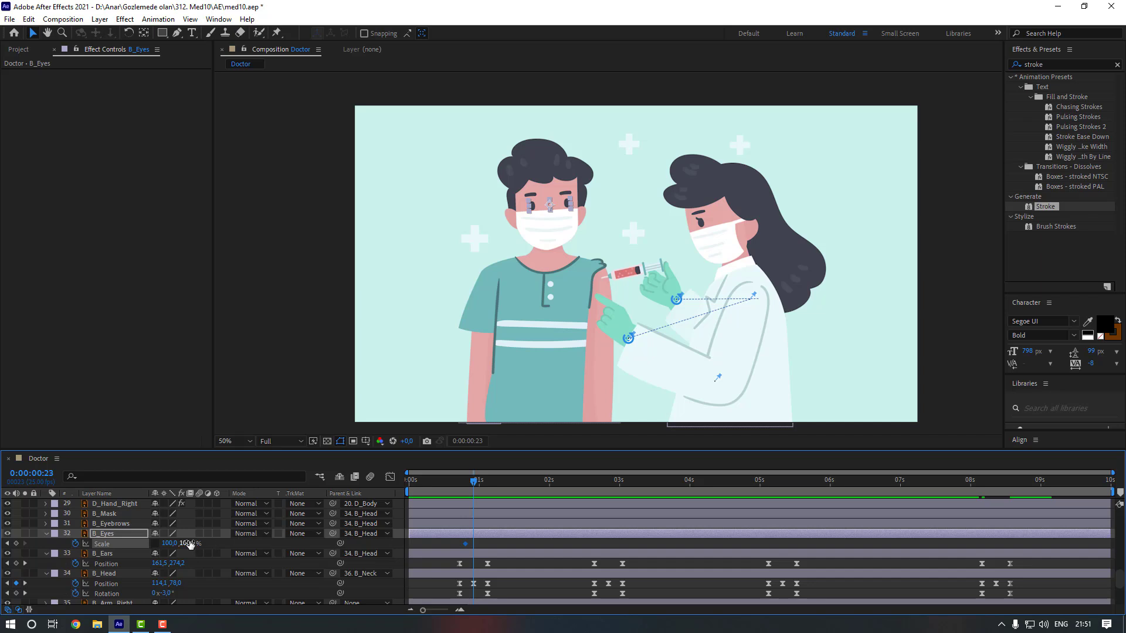
click(188, 543)
text(20,9)
key(Return)
Set the B_Eyes vertical scale back to 100% at 0:00:01:01
key(Page_Down)
key(Page_Down)
key(Page_Down)
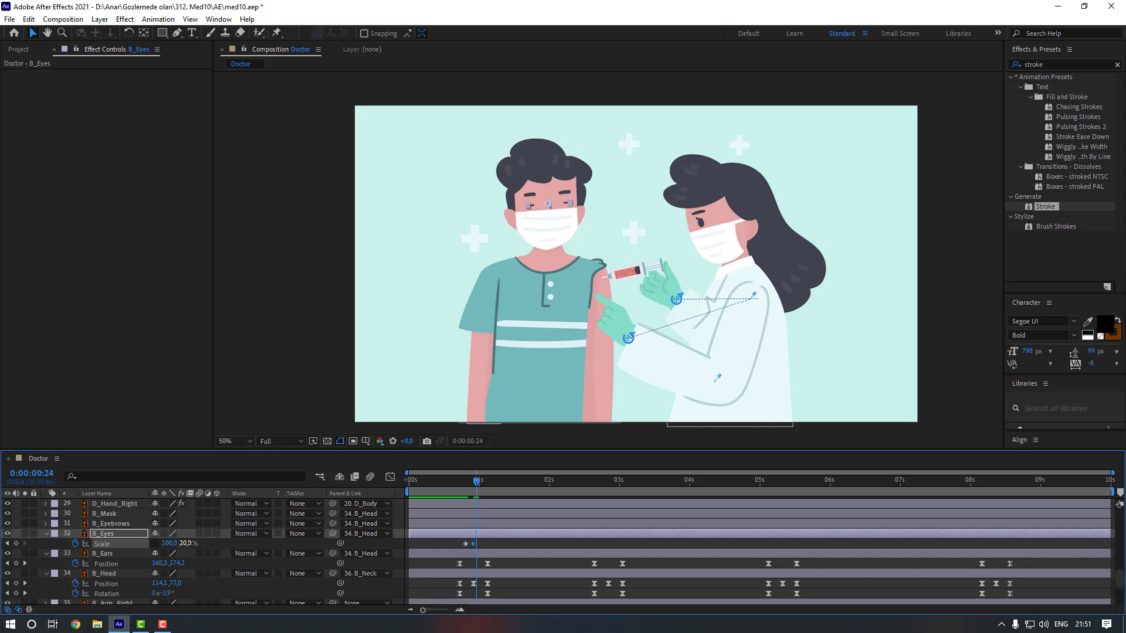
click(189, 543)
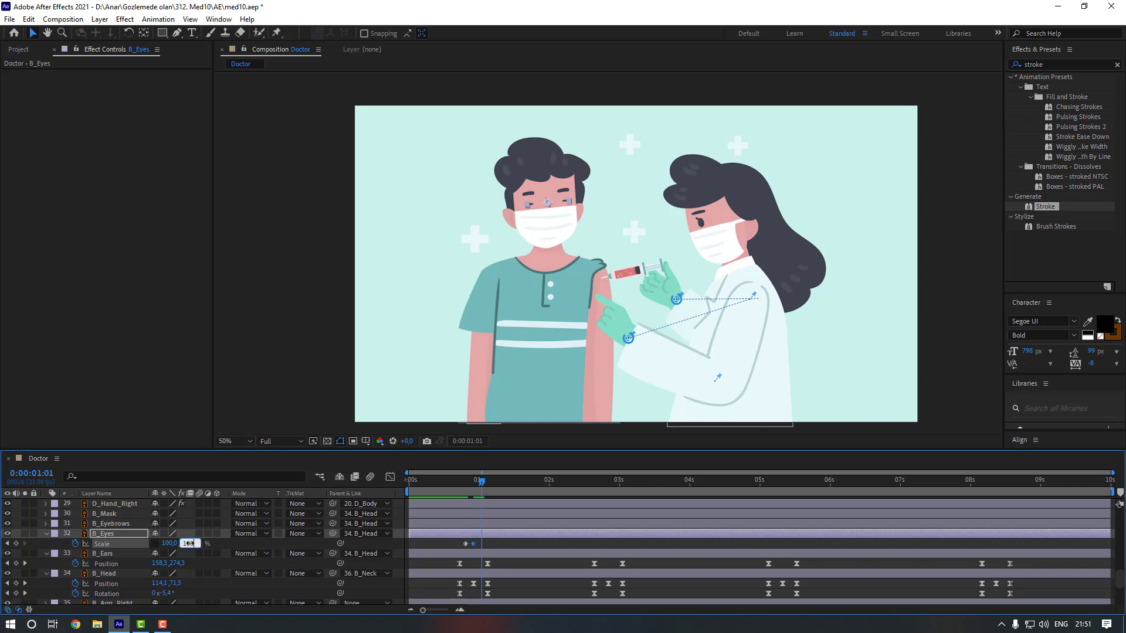
text(100)
key(Return)
Apply Easy Ease to the three B_Eyes scale keyframes of the first blink
drag(490, 543, 451, 549)
right_click(482, 543)
mouse_move(552, 534)
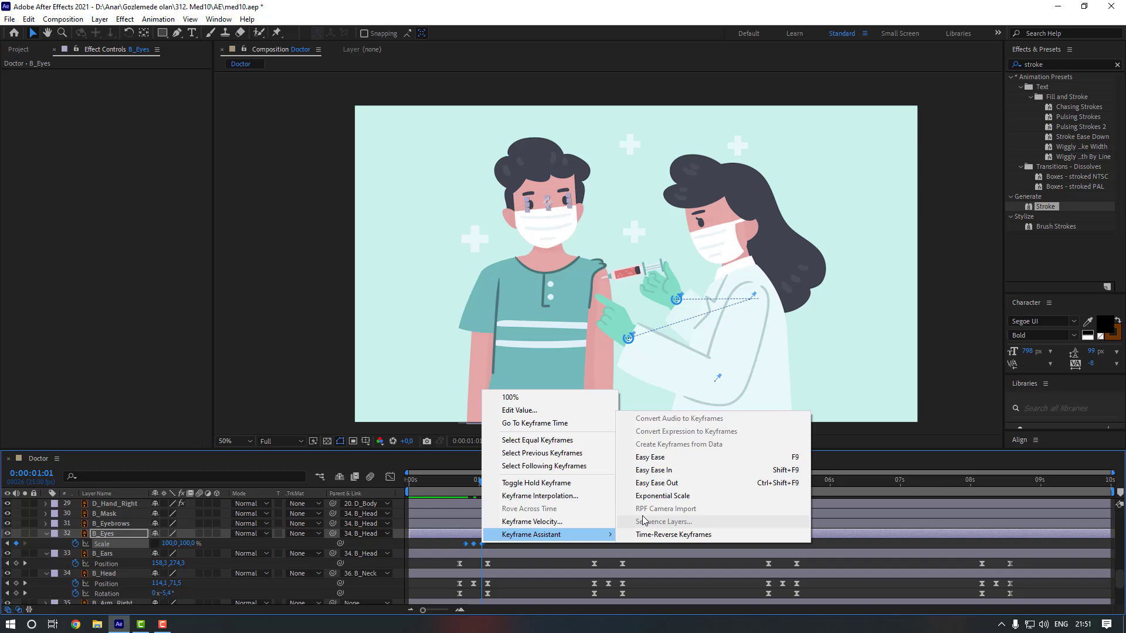
click(649, 457)
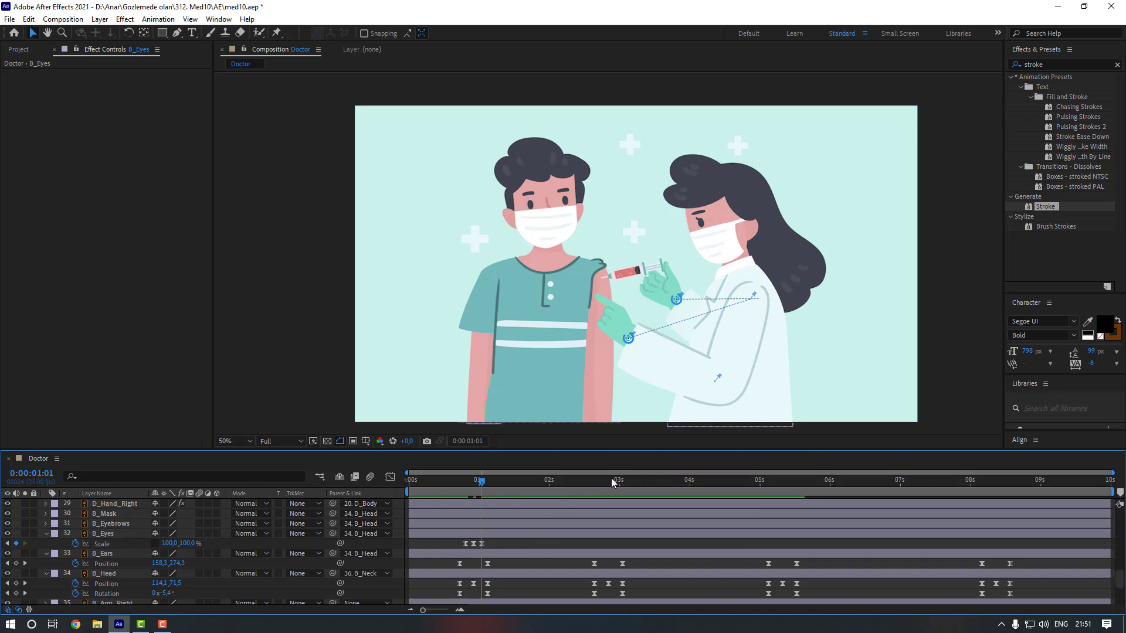
Add a B_Eyes scale keyframe holding the current value at 0:00:03:04 and set the vertical scale to 20% at 0:00:03:09
drag(596, 480, 637, 490)
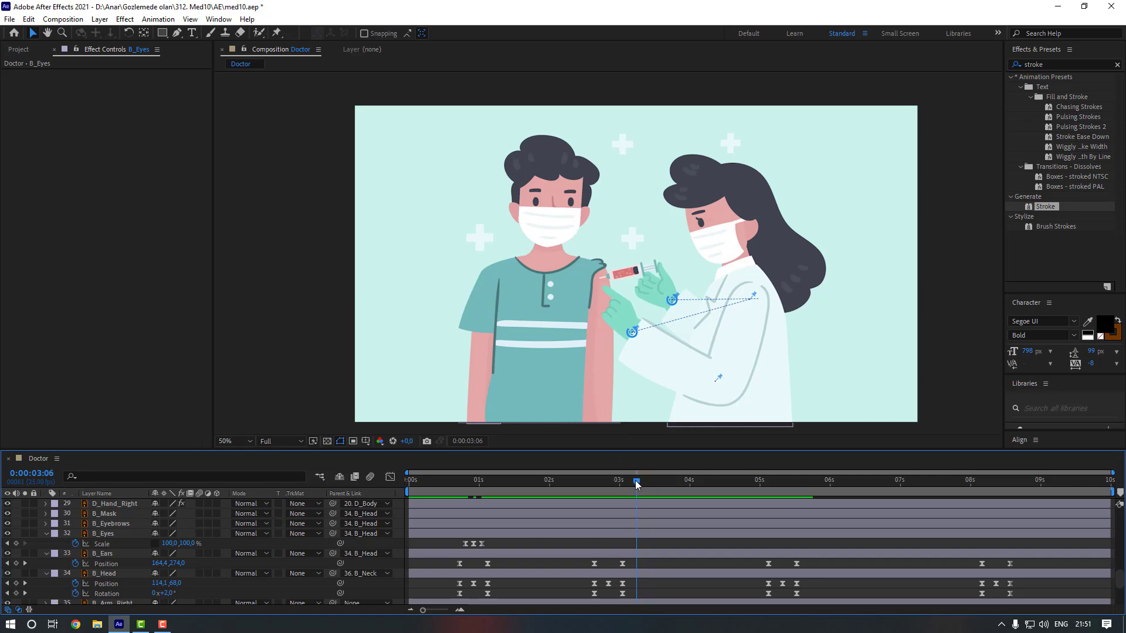
drag(637, 484, 631, 484)
click(16, 543)
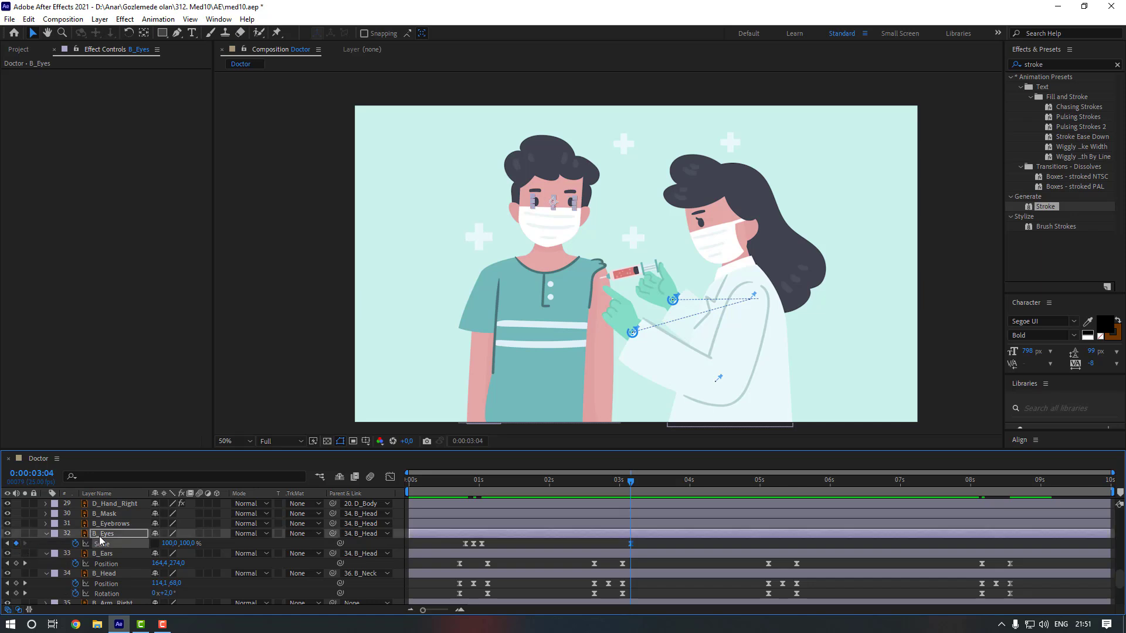
key(space)
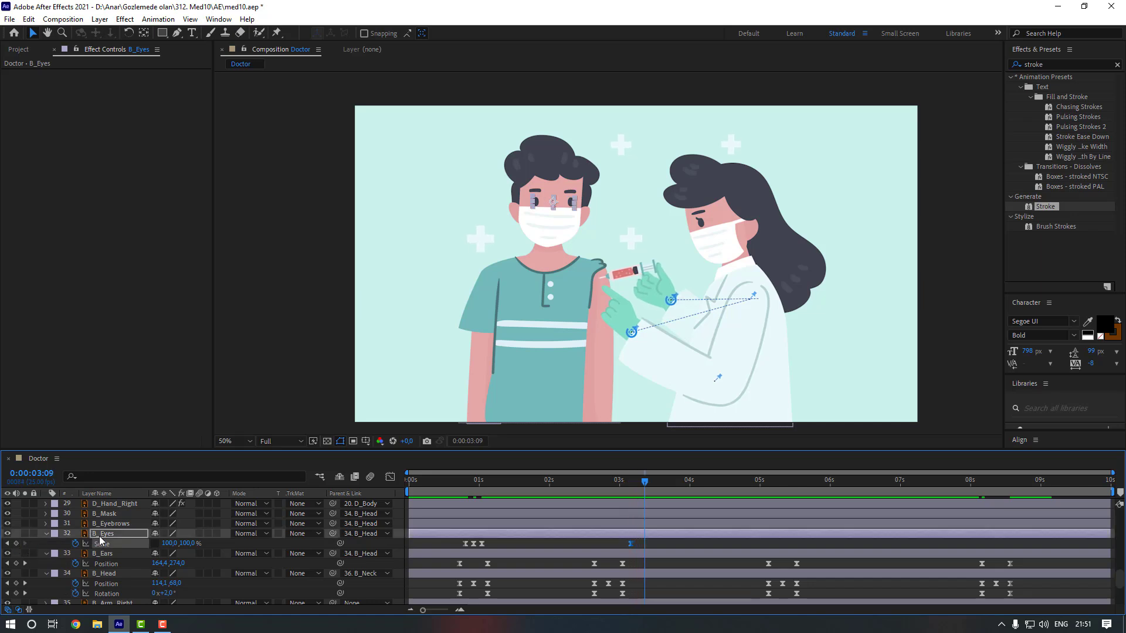
click(187, 543)
key(Return)
Add a closed-eye B_Eyes scale keyframe at 0:00:05:03 and set the vertical scale to 100% at 0:00:05:08
drag(752, 480, 770, 487)
key(ctrl+v)
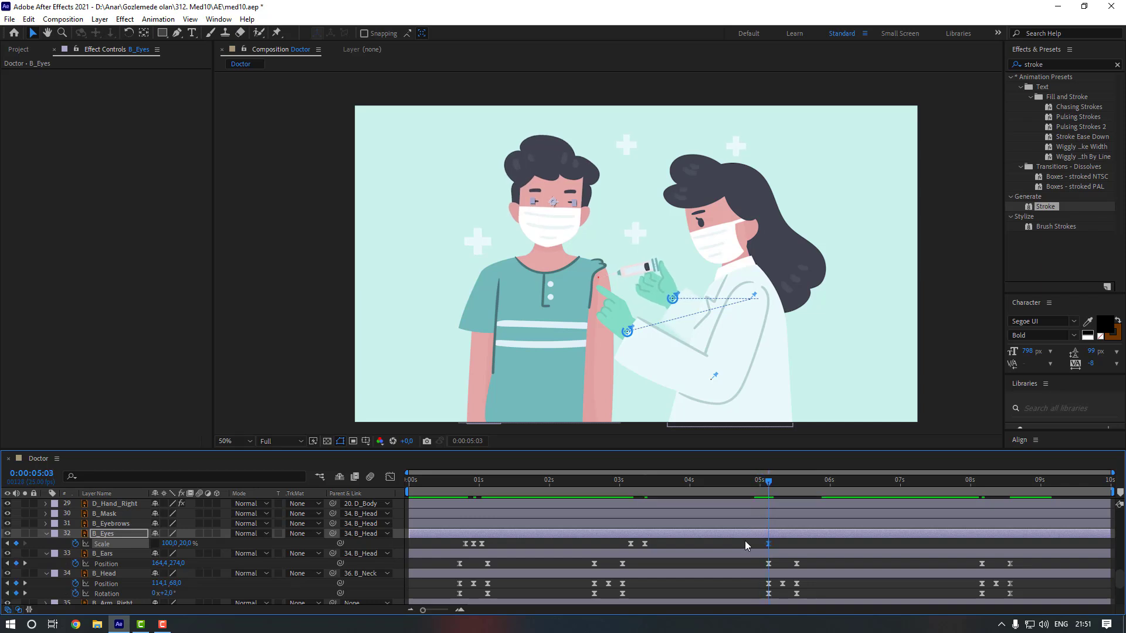
click(745, 541)
key(Page_Down)
key(Page_Down)
key(Page_Down)
key(Page_Down)
key(Page_Down)
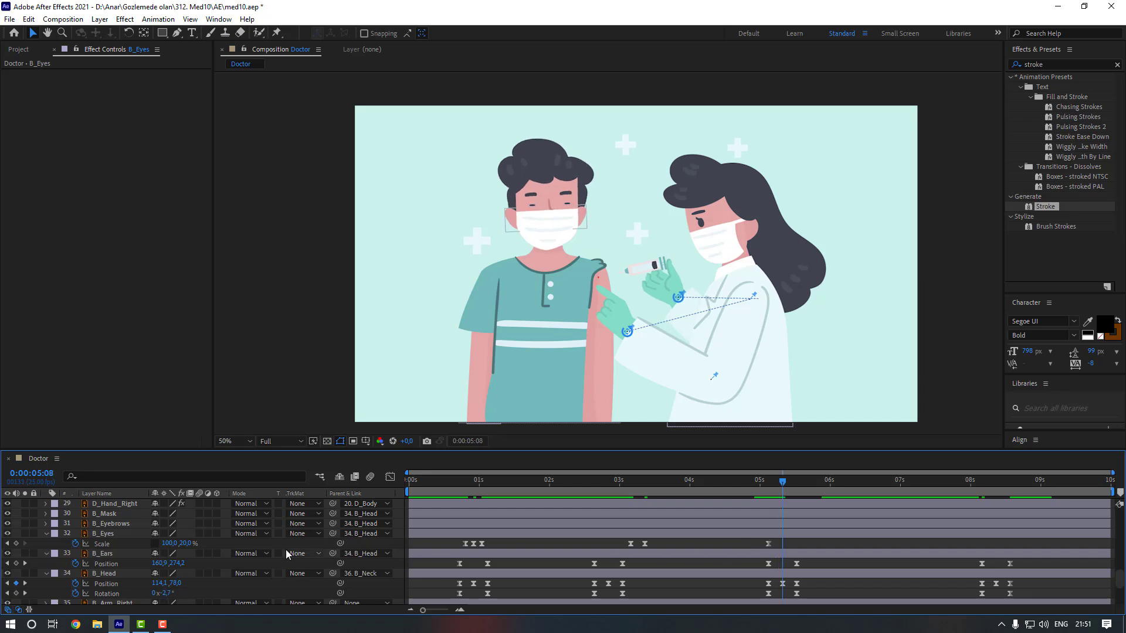
click(187, 544)
text(100)
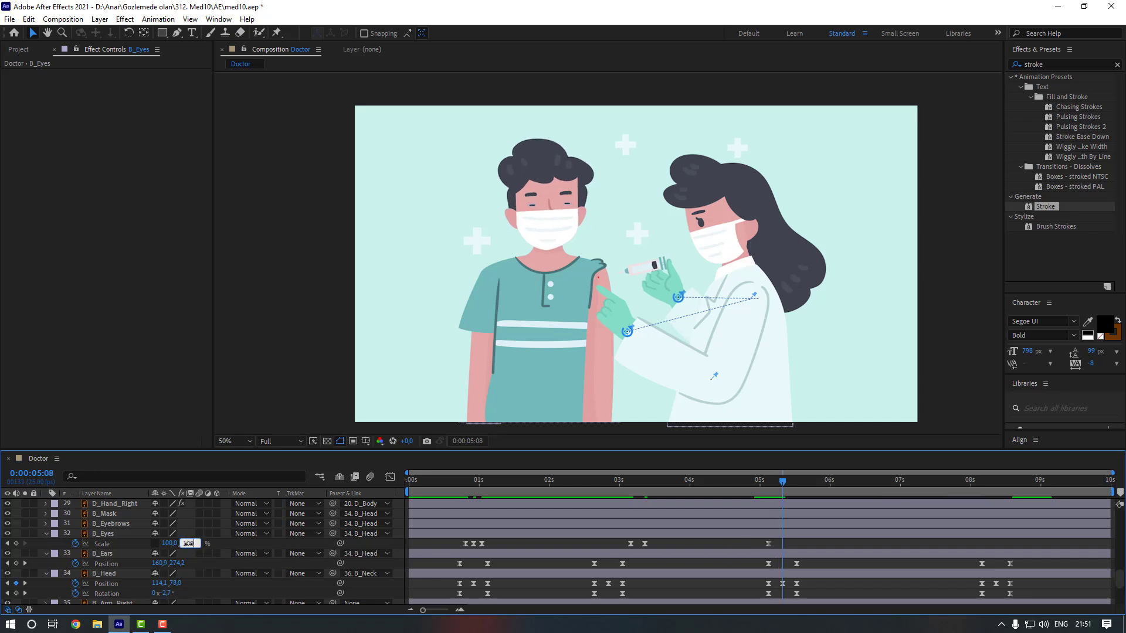
key(Return)
Preview the animation from 0:00:02:16 to check the timing of the eye closing
click(594, 480)
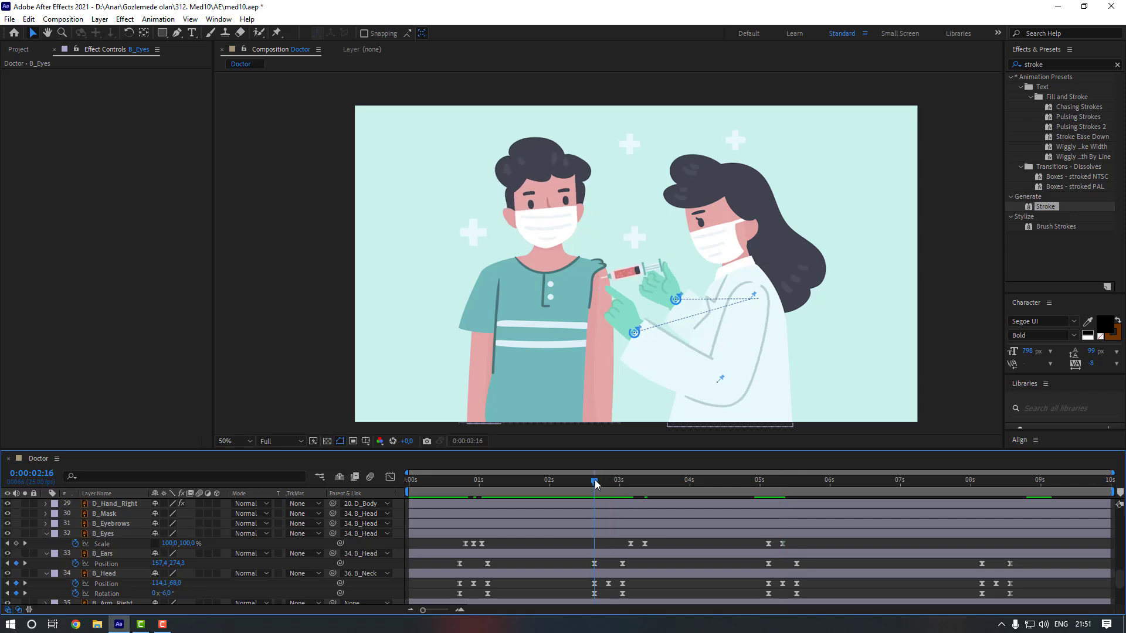
key(space)
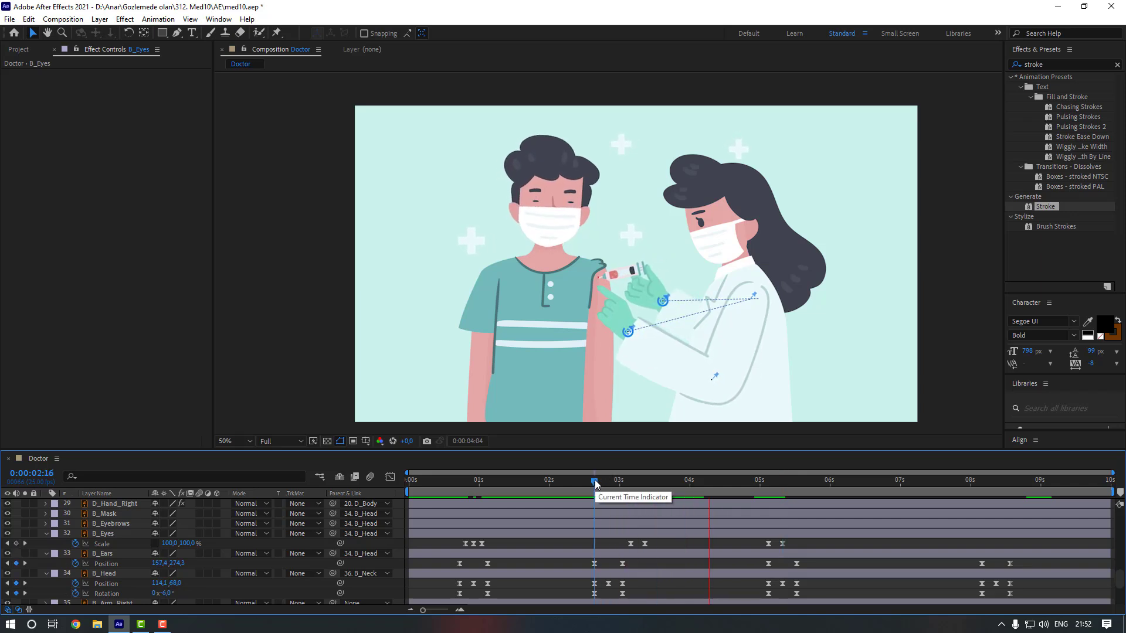
key(space)
Shift the eye-closing and eye-opening pairs of B_Eyes scale keyframes to start at 0:00:02:20 and 0:00:05:05, and preview the animation
drag(646, 543, 620, 545)
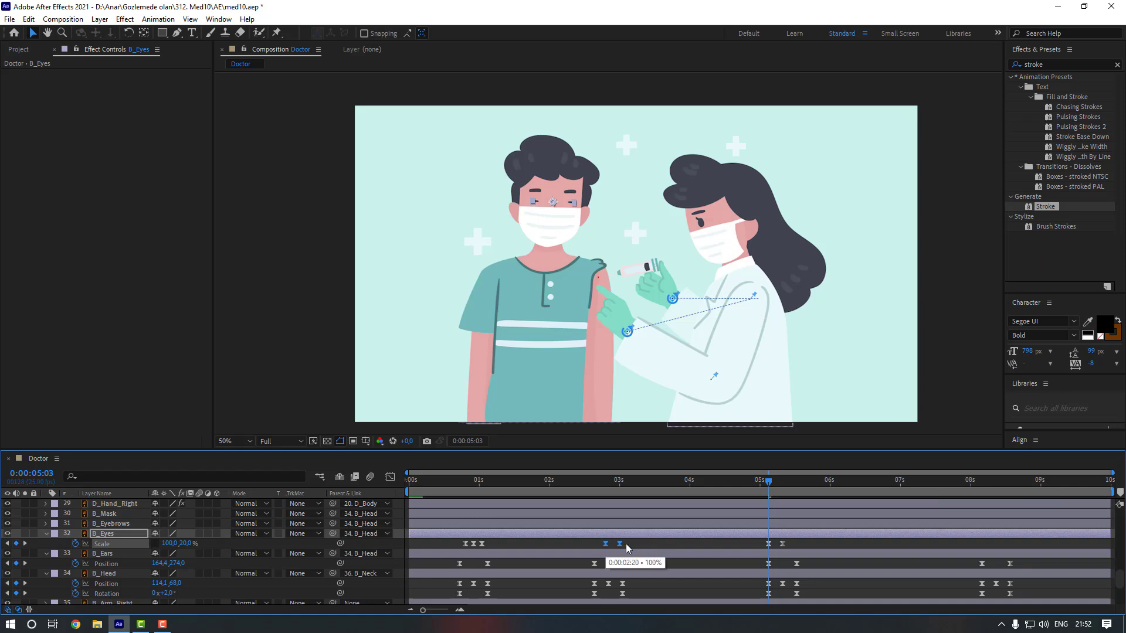
drag(755, 541, 788, 547)
click(781, 544)
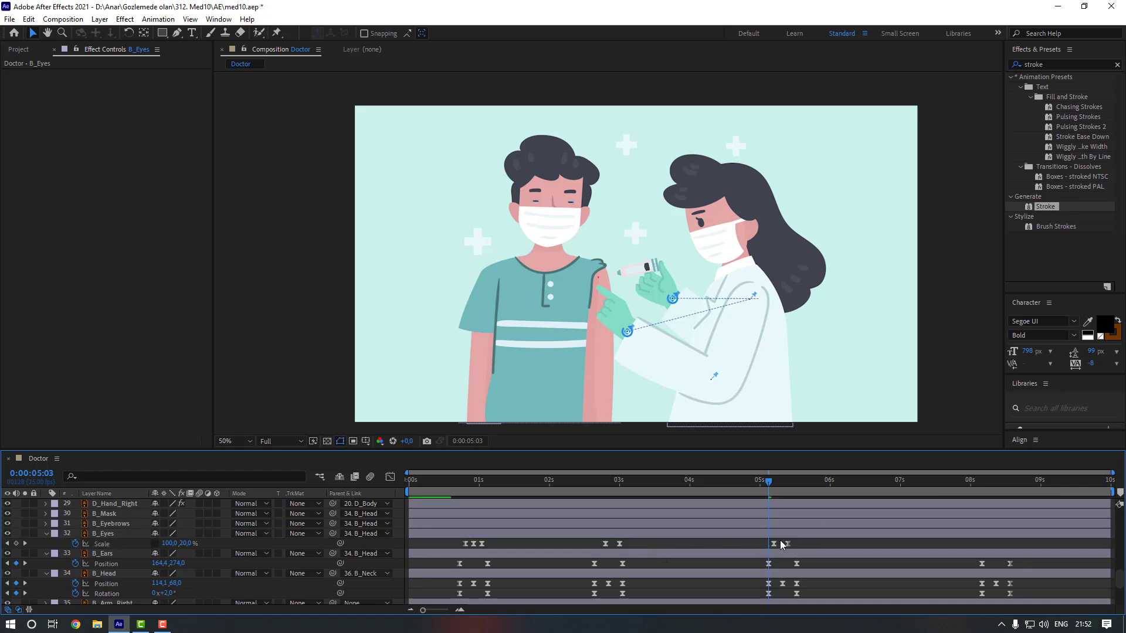
click(581, 480)
key(space)
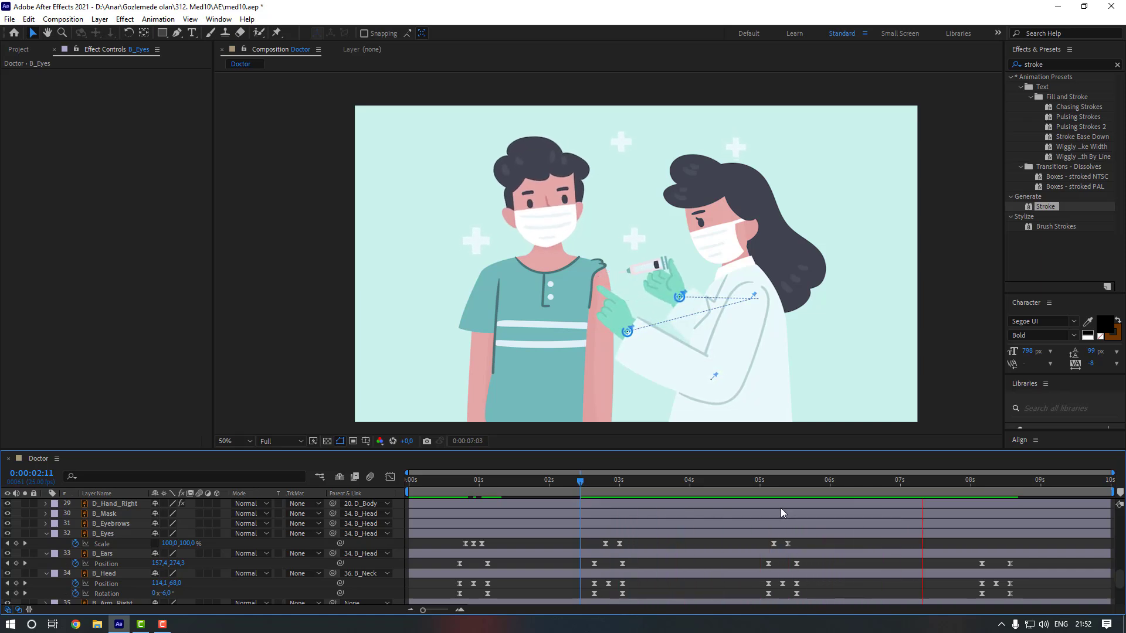
Set the B_Eyes vertical scale to 10% at the closed-eye keyframes at 0:00:03:00 and 0:00:05:05
click(617, 482)
key(Page_Down)
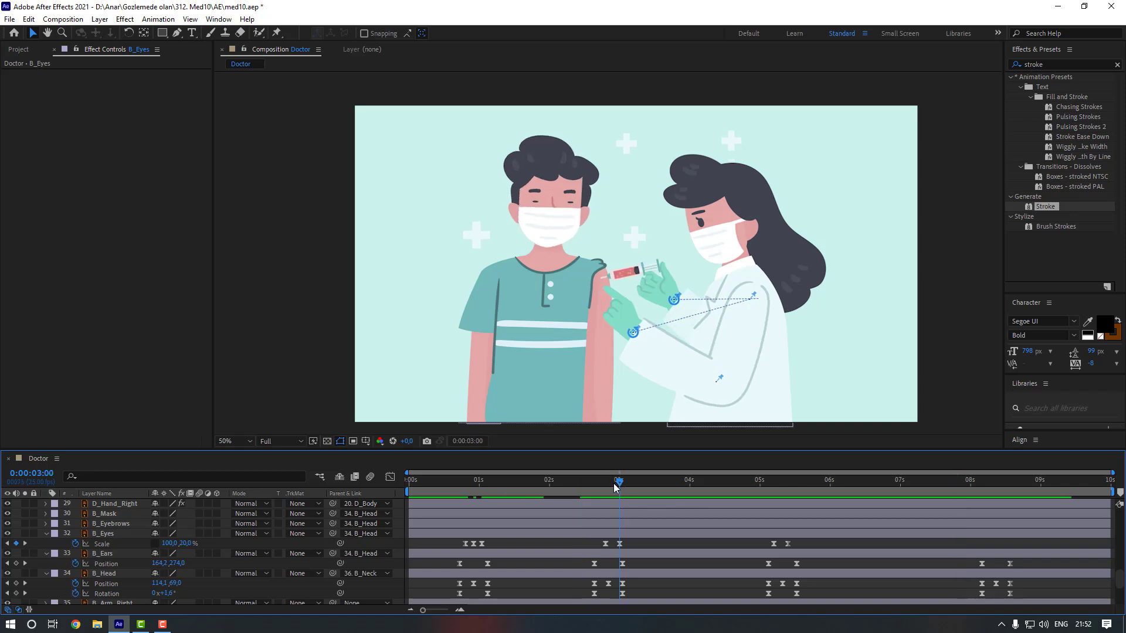
click(185, 544)
text(10)
key(Return)
click(772, 481)
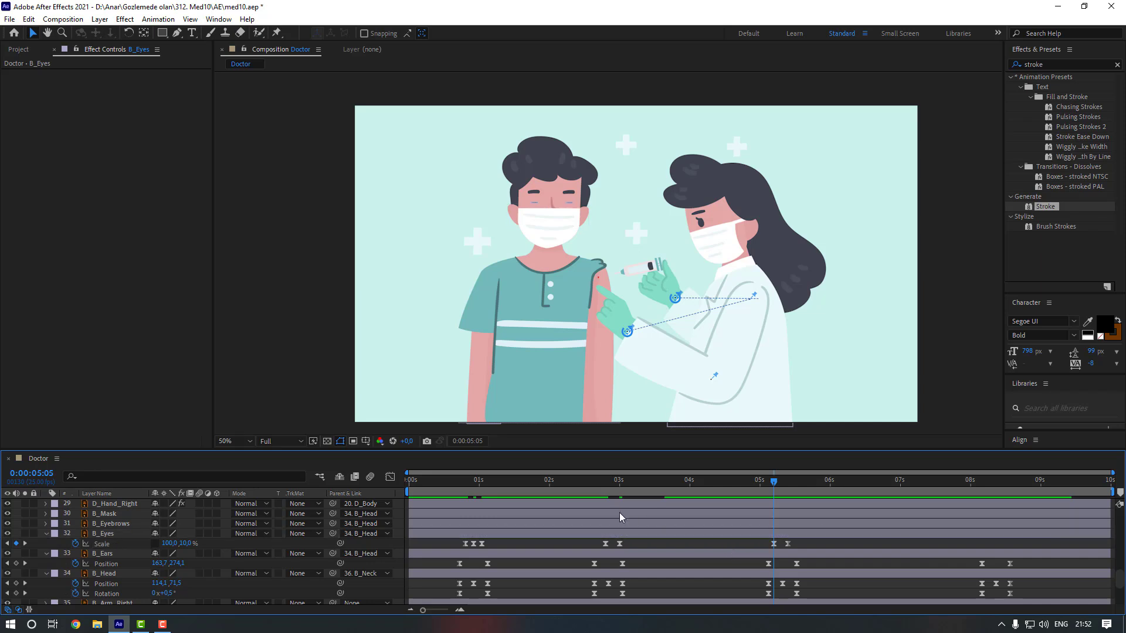
Move the closed-eye scale keyframe at 0:00:03:00 to 0:00:02:23, nudge the one at 0:00:05:05 slightly later, and preview the animation
click(604, 486)
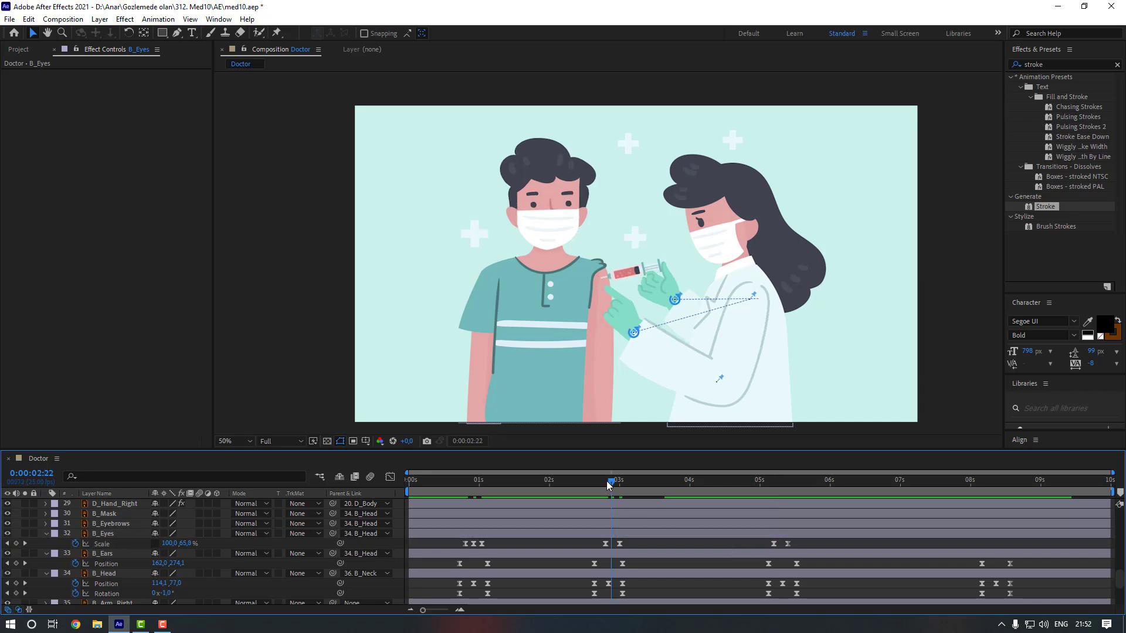
click(619, 544)
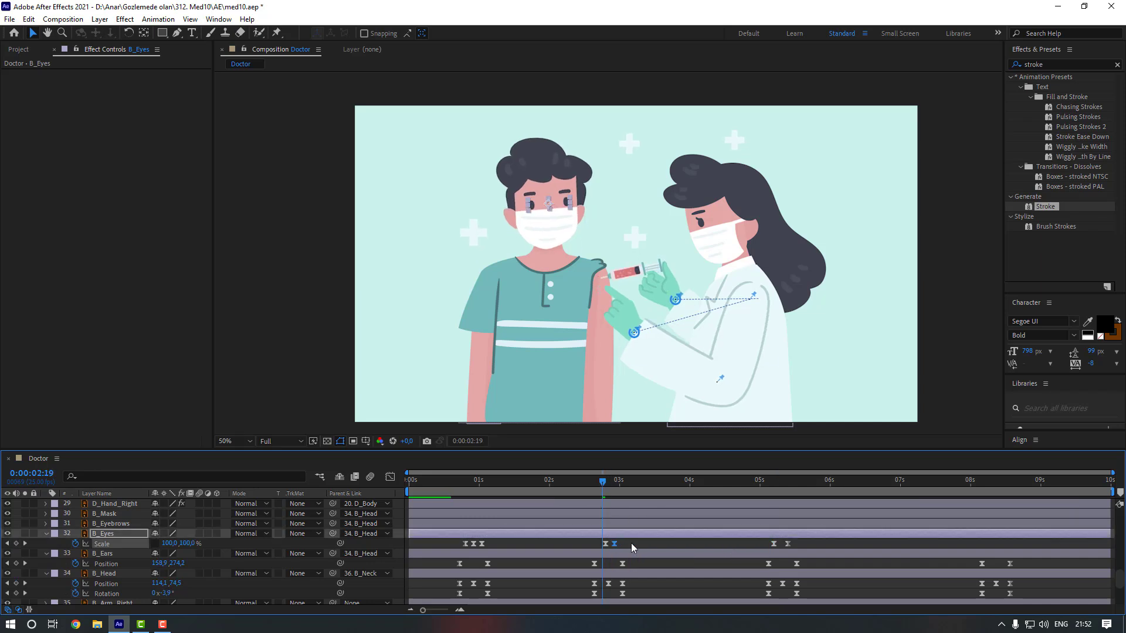
click(774, 544)
click(749, 550)
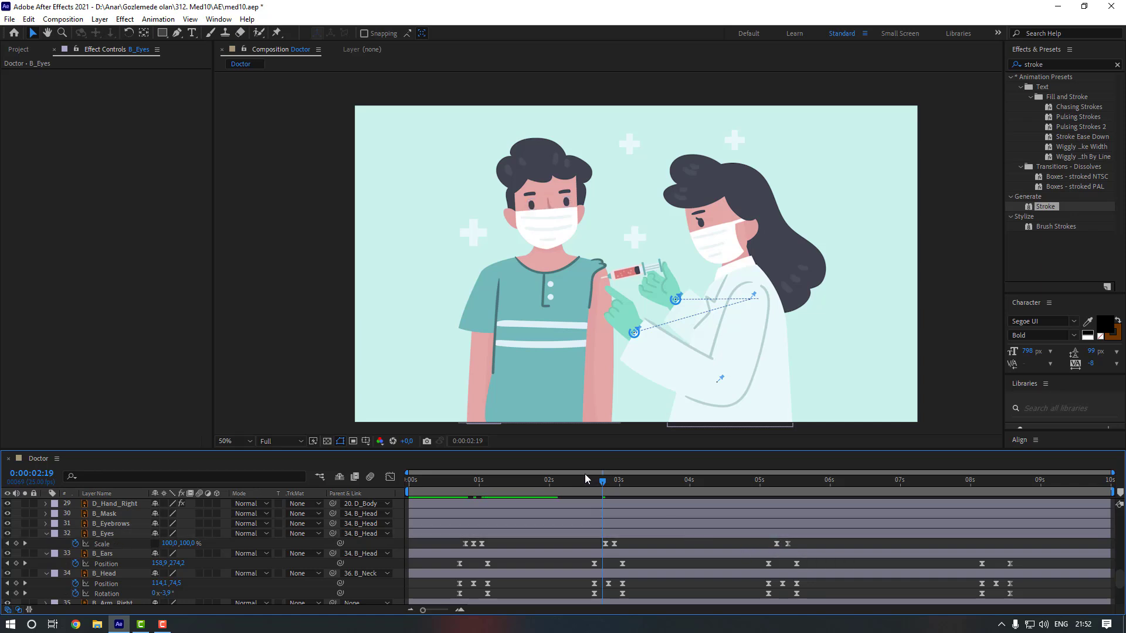
click(586, 479)
key(space)
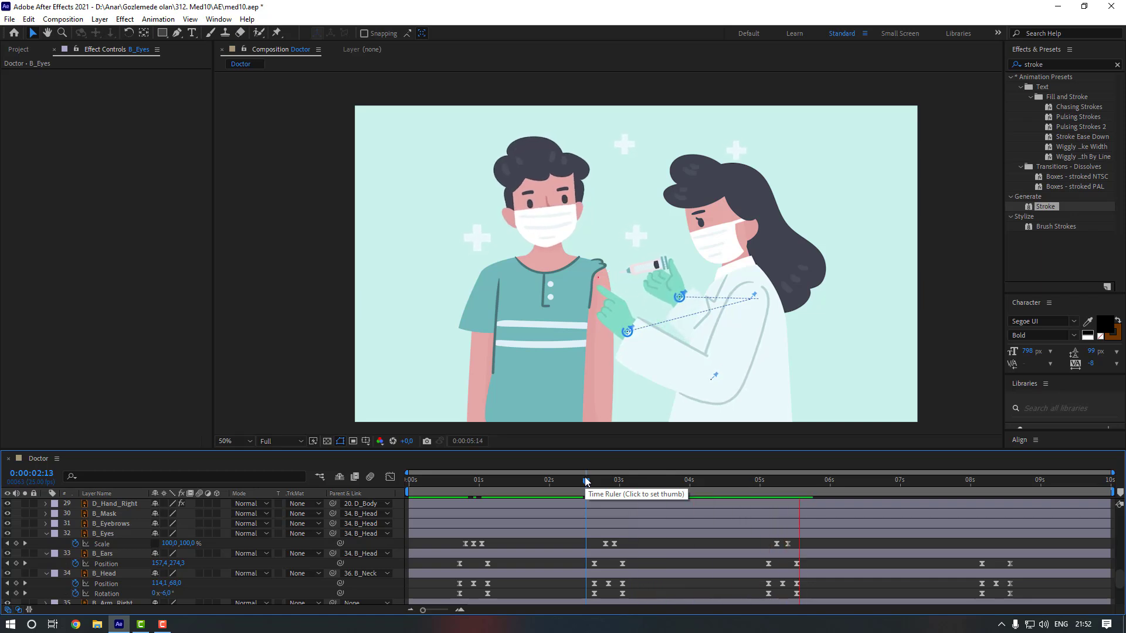
Copy the three B_Eyes scale keyframes of the first blink to 0:00:08:07
click(989, 490)
drag(490, 540, 462, 550)
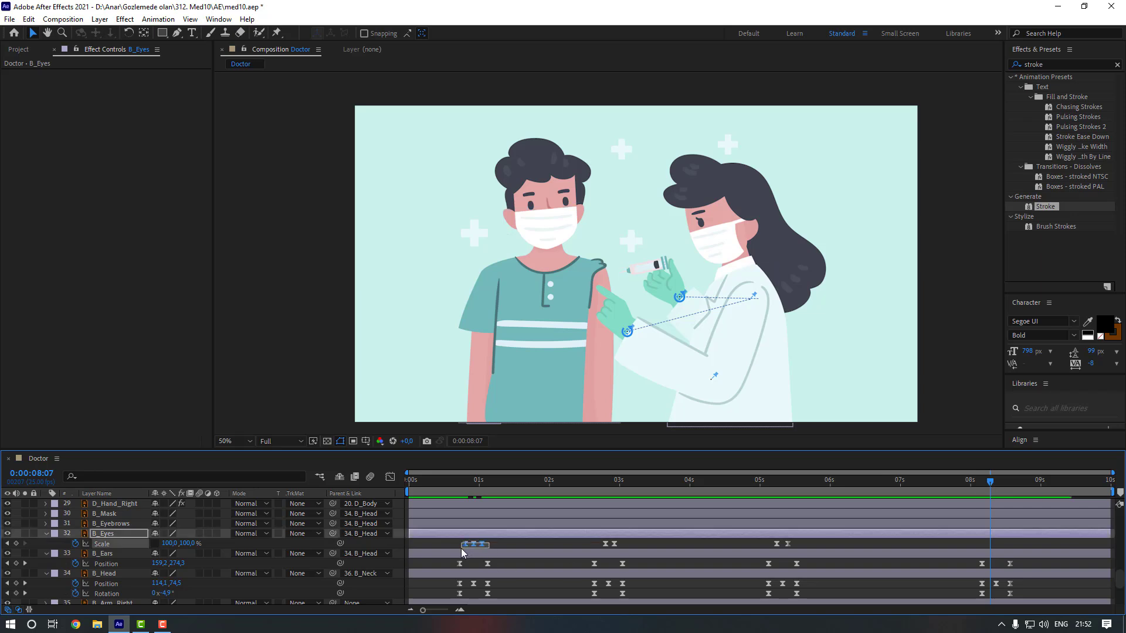
key(ctrl+c)
key(ctrl+v)
click(579, 554)
Start position keyframing on the B_Eyebrows and B_Eyes layers at 0:00:00:20
click(448, 532)
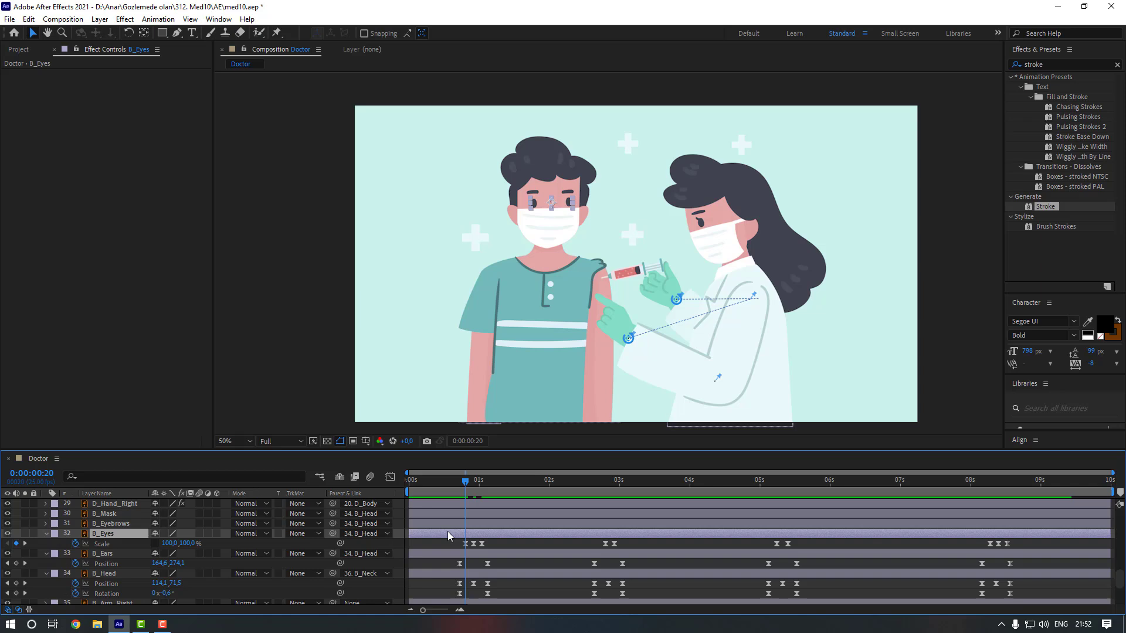
key(shift+p)
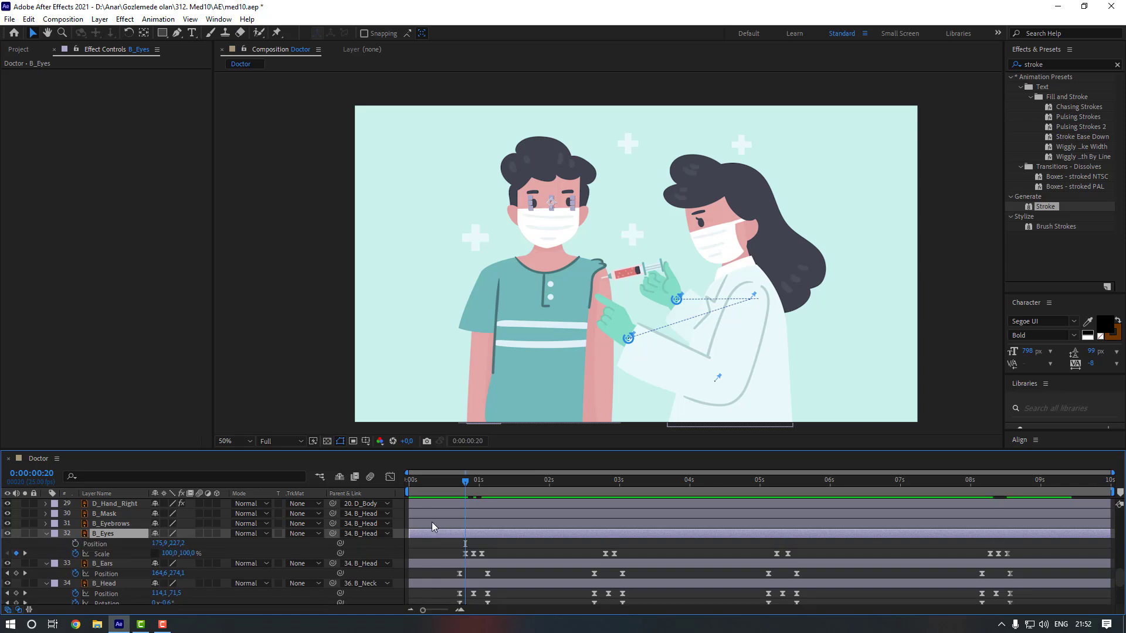
click(132, 524)
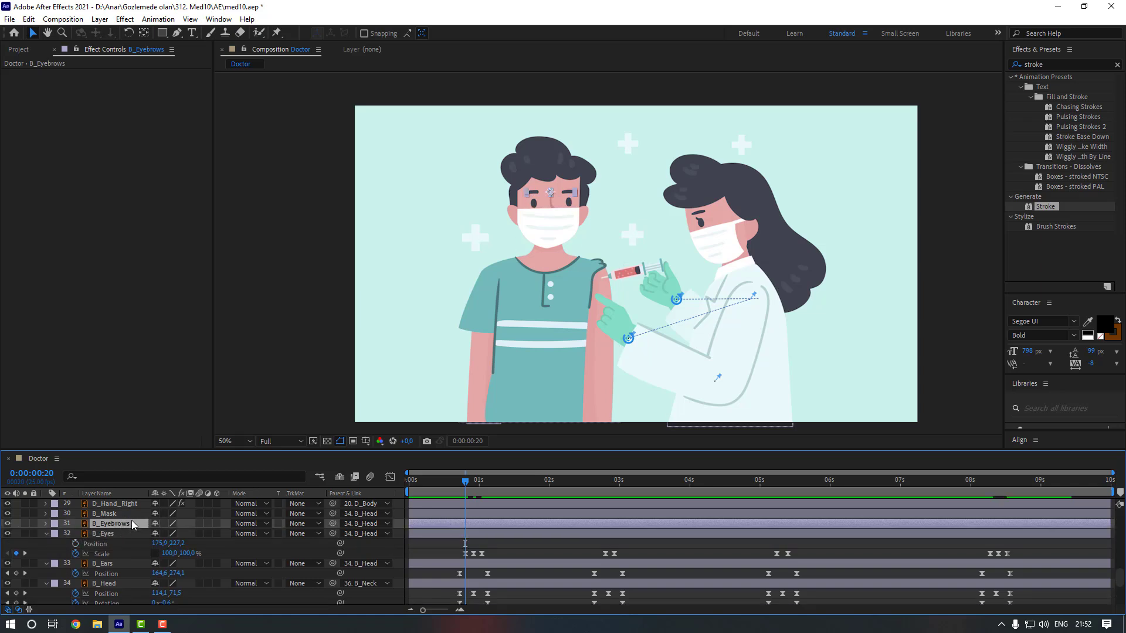
key(p)
click(75, 534)
click(75, 554)
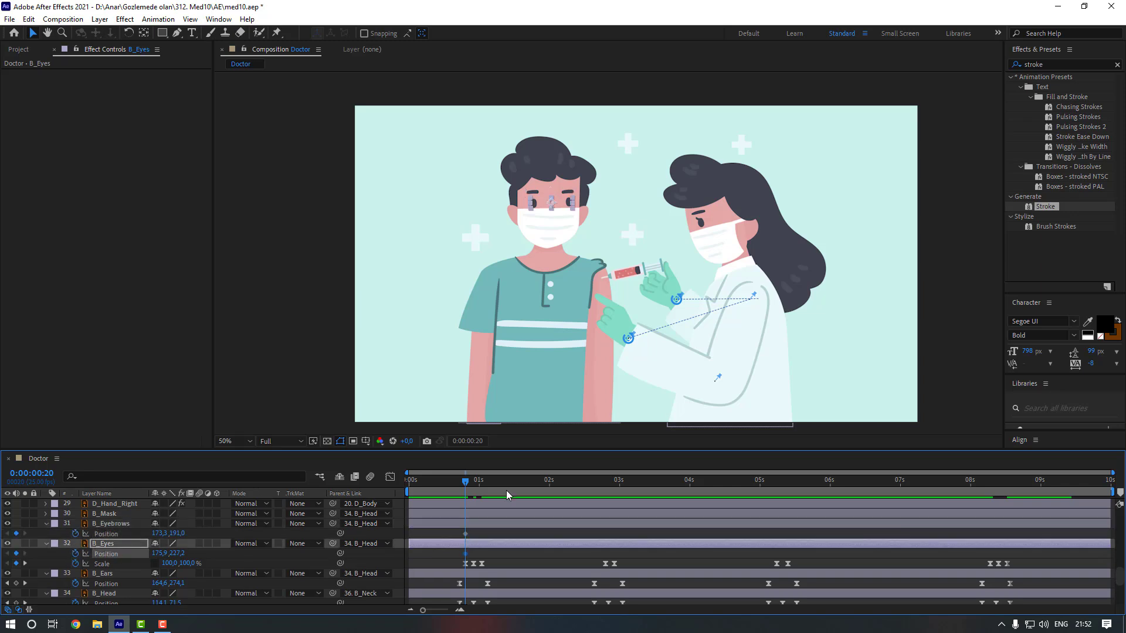
Shift the boy's eyes at 0:00:01:01 to position 182.9, 232.9
click(480, 490)
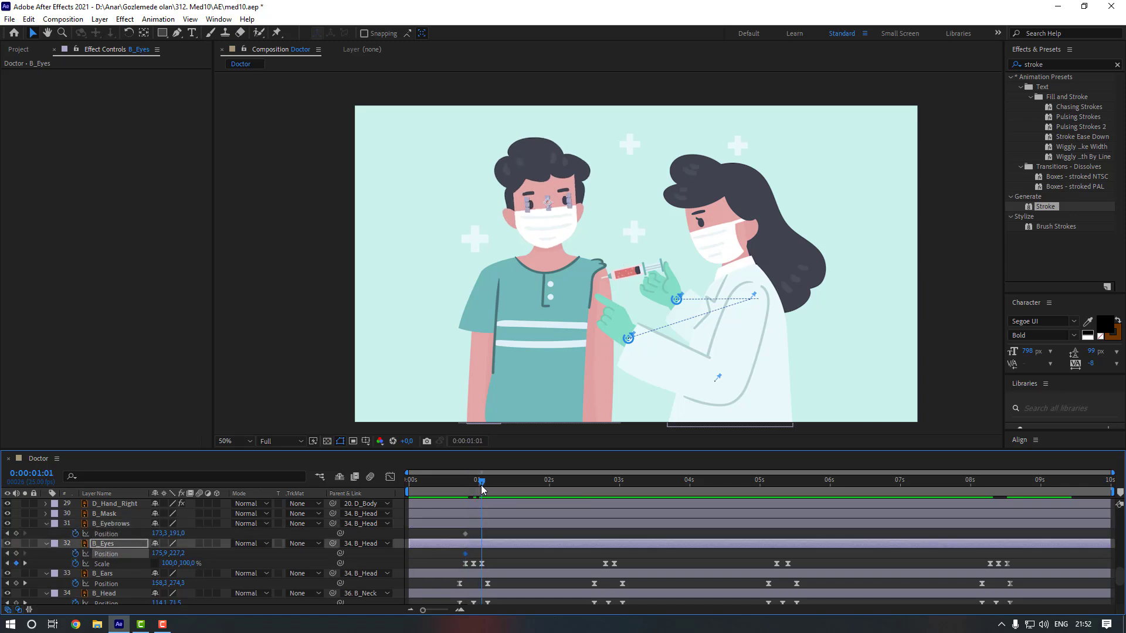
drag(515, 192, 552, 282)
scroll(552, 282, up, 1)
drag(512, 231, 520, 235)
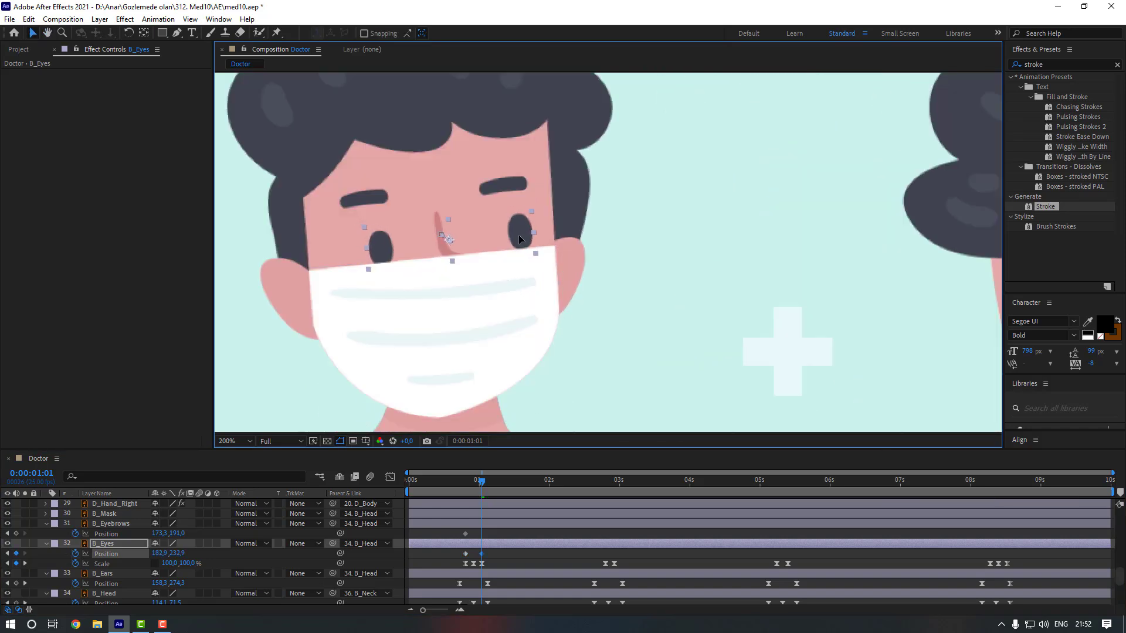
Shift the boy's eyebrows at 0:00:01:01 to about position 184.3, 202.0
scroll(508, 266, down, 1)
click(479, 524)
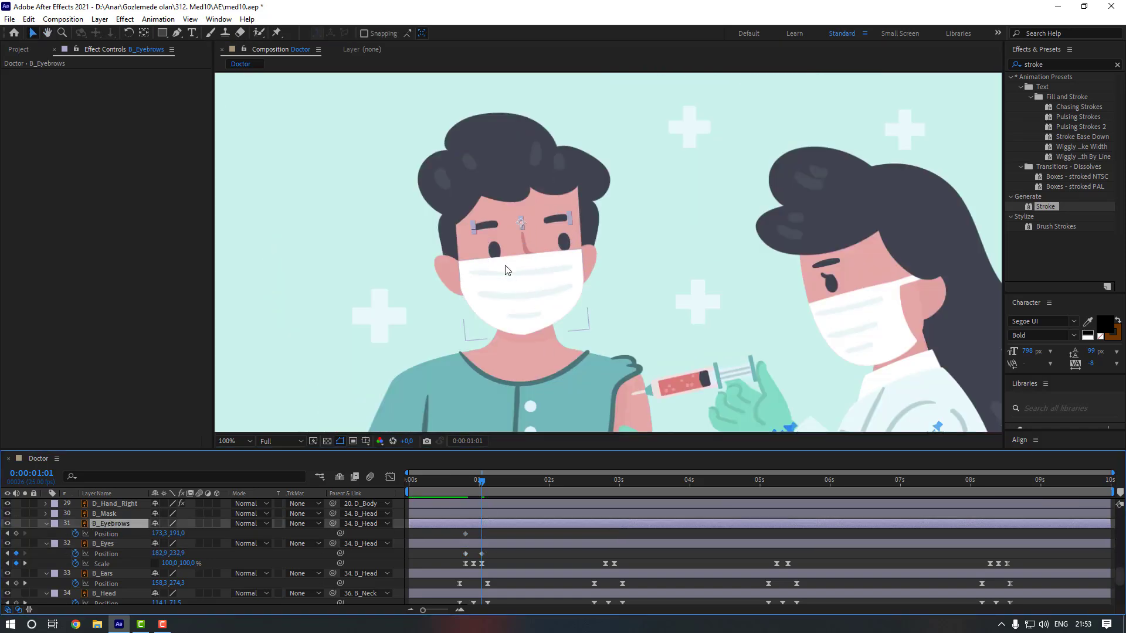
drag(493, 231, 499, 233)
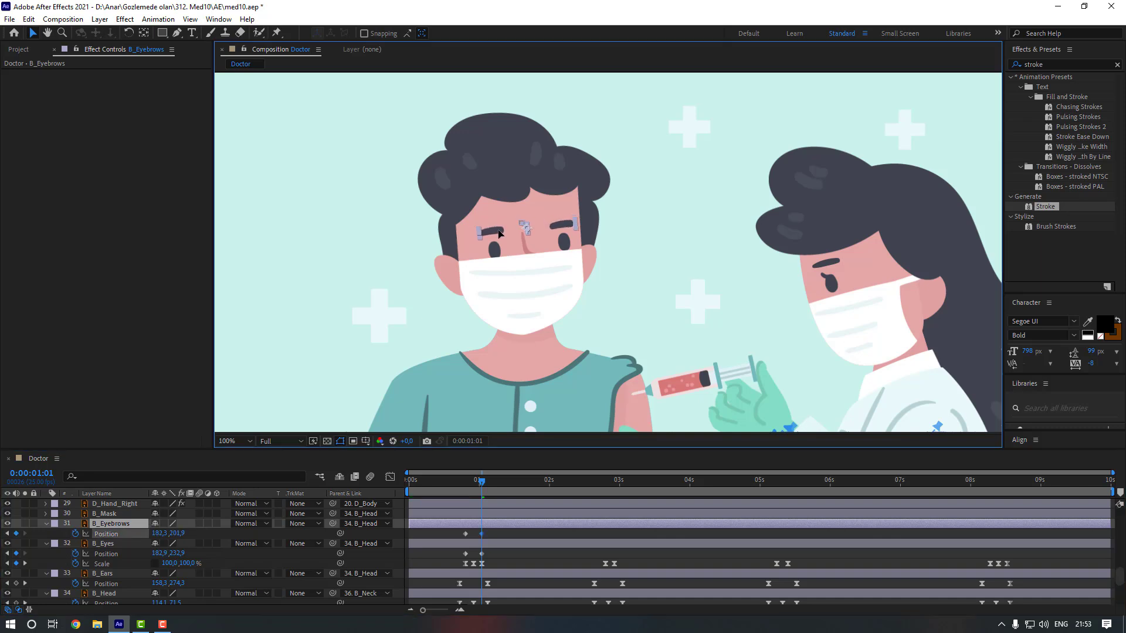
Apply Easy Ease to the B_Eyebrows and B_Eyes position keyframes
drag(494, 530, 462, 557)
right_click(465, 554)
mouse_move(528, 545)
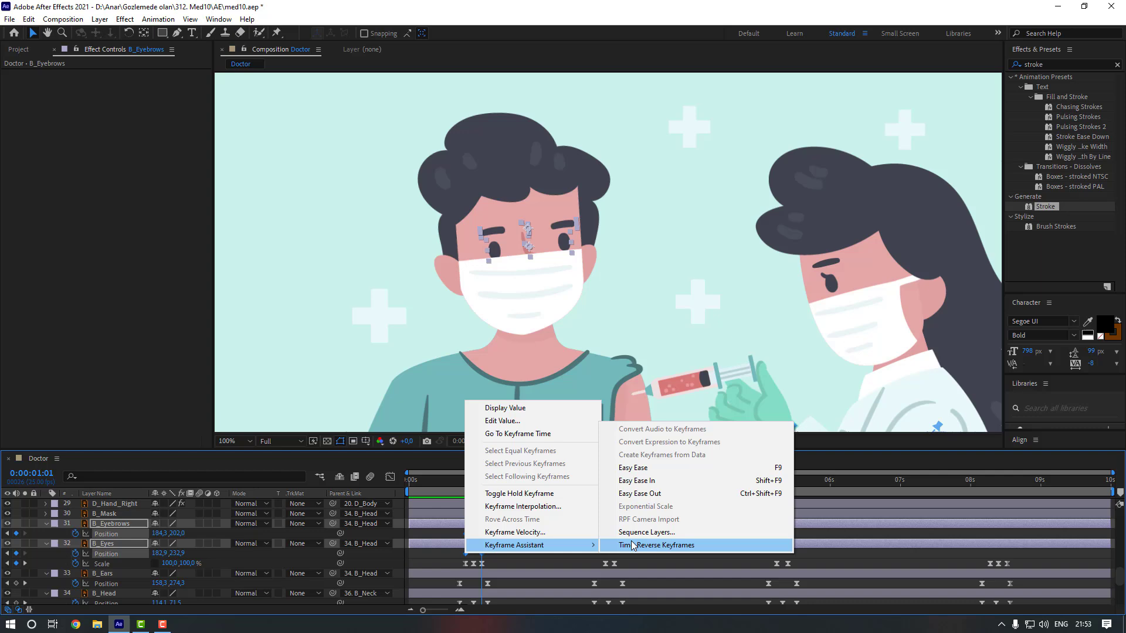
click(630, 465)
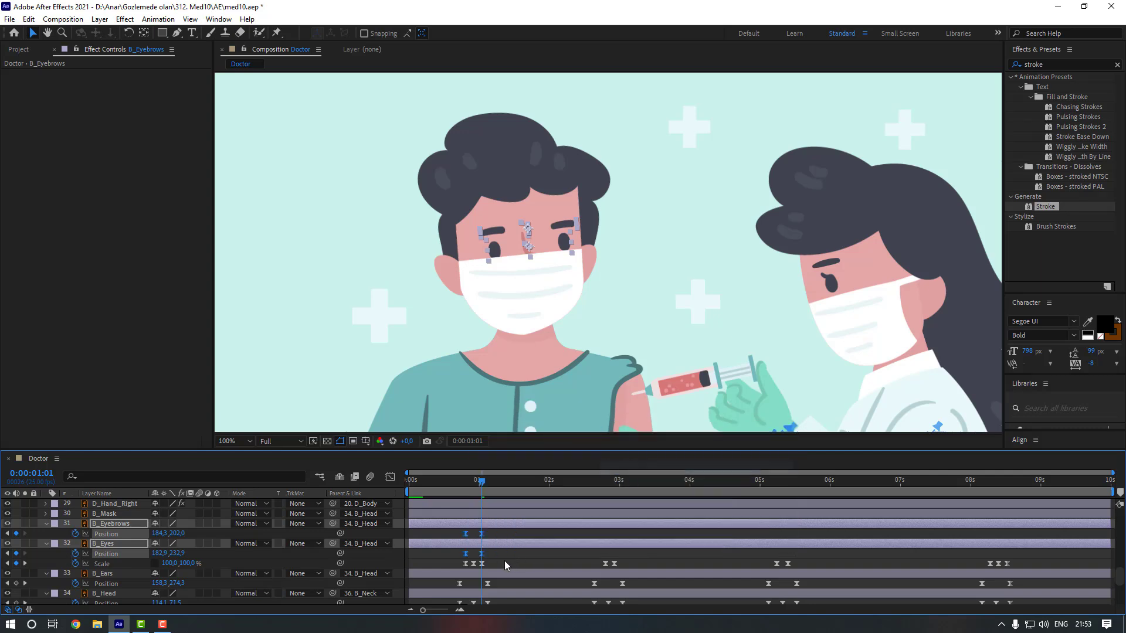
Add B_Eyebrows and B_Eyes position keyframes holding the current values at 0:00:02:20
click(600, 481)
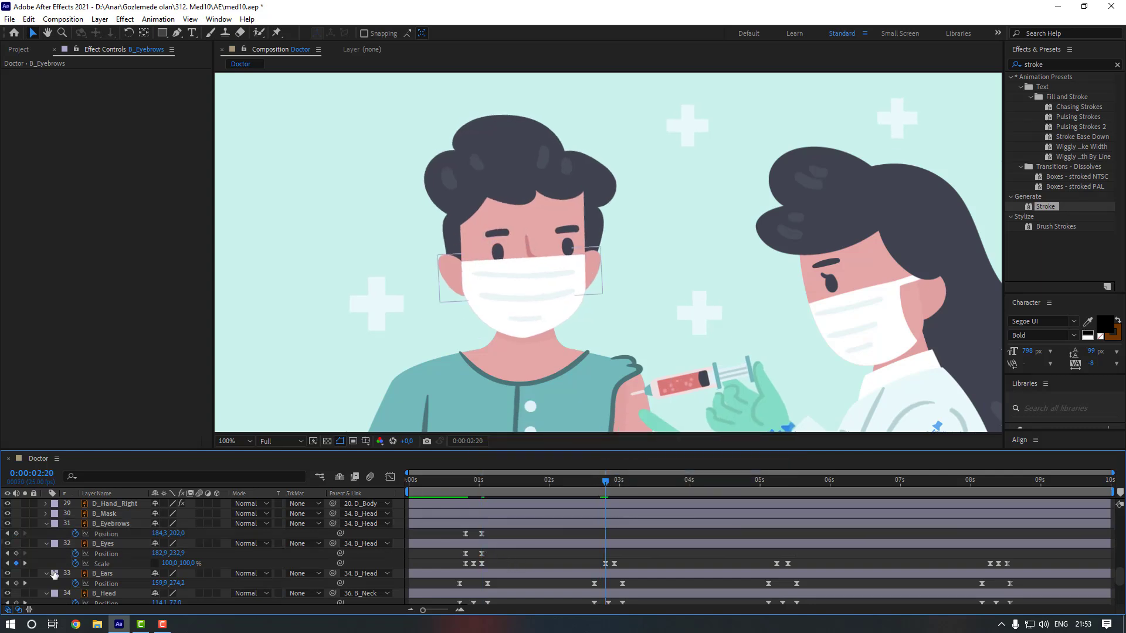
click(16, 533)
click(16, 553)
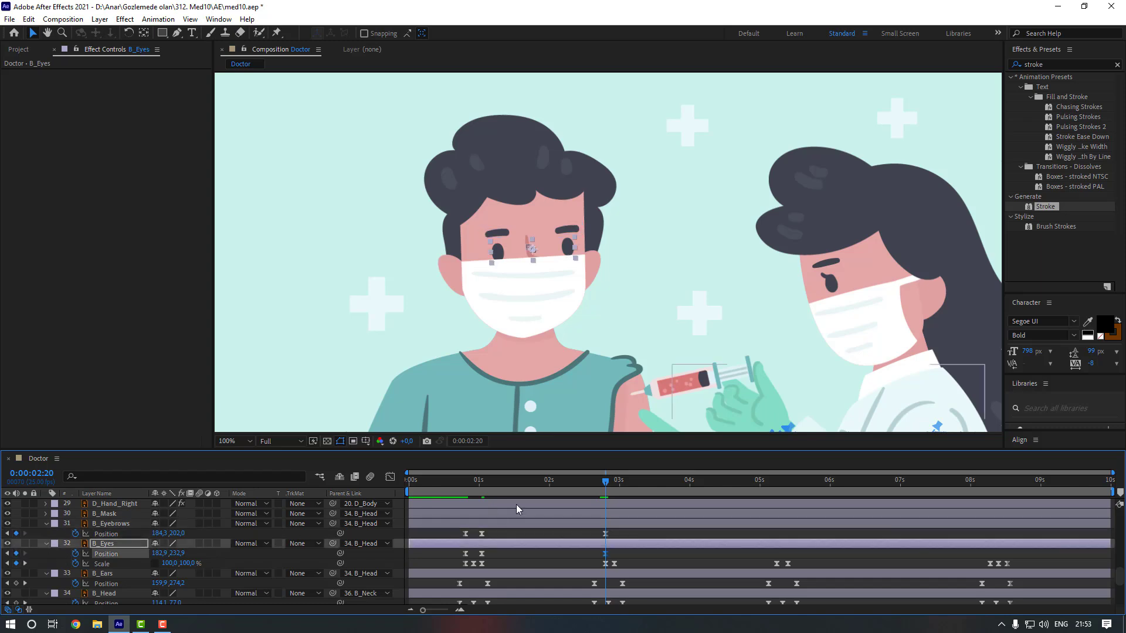
Copy the first B_Eyebrows and B_Eyes position keyframes to 0:00:02:23 and preview the motion
click(616, 481)
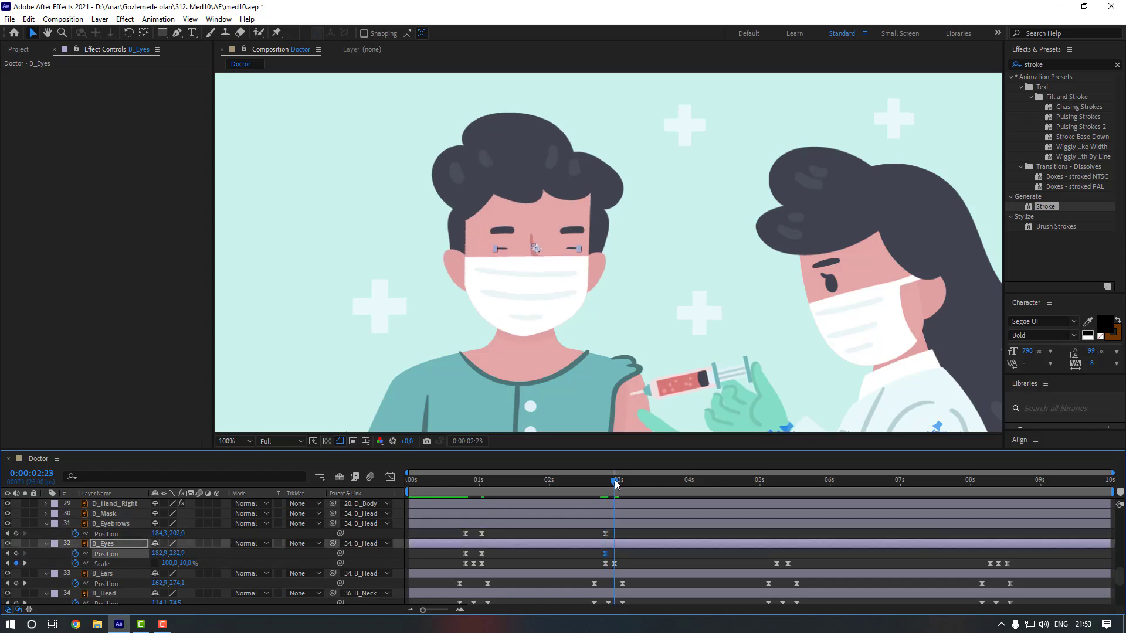
click(464, 534)
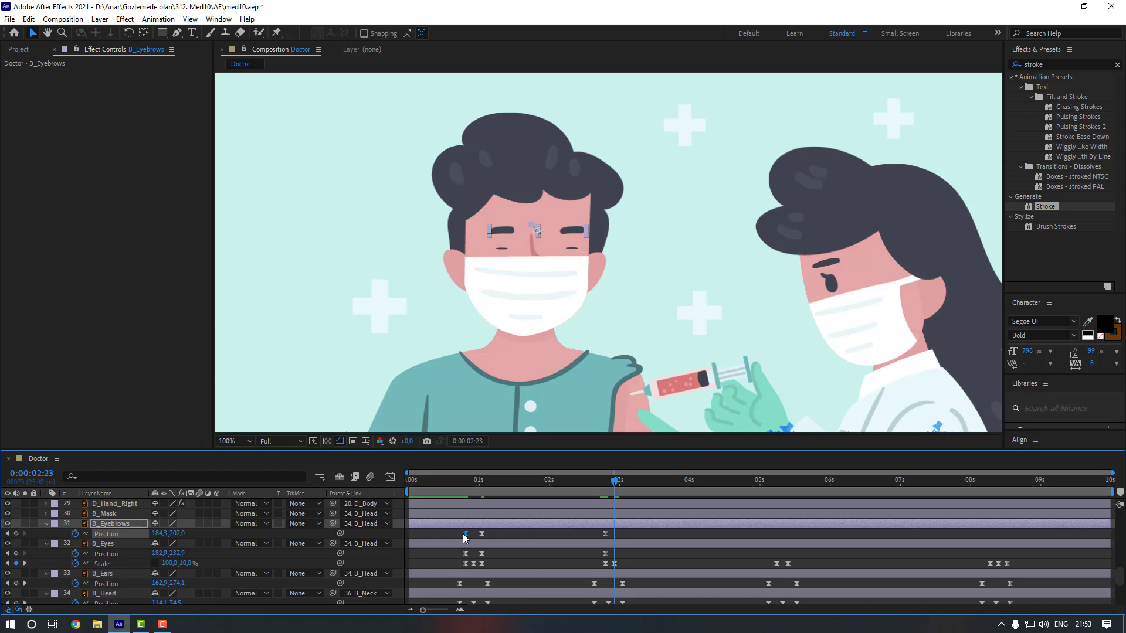
key(ctrl+v)
drag(456, 554, 470, 557)
key(ctrl+c)
key(ctrl+v)
click(519, 534)
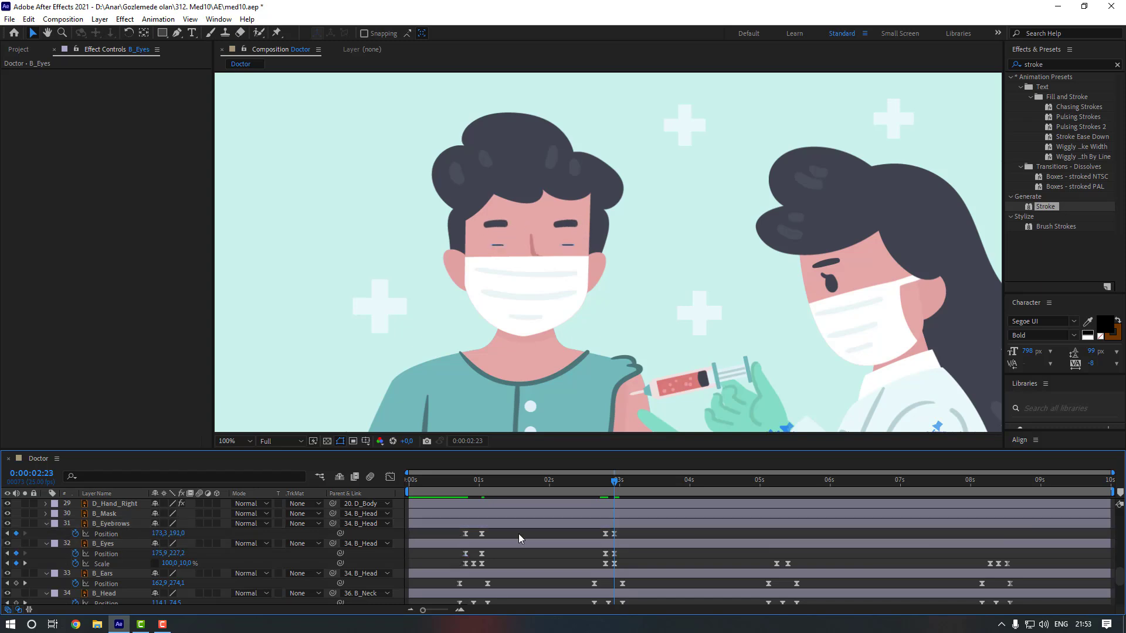
click(595, 488)
key(space)
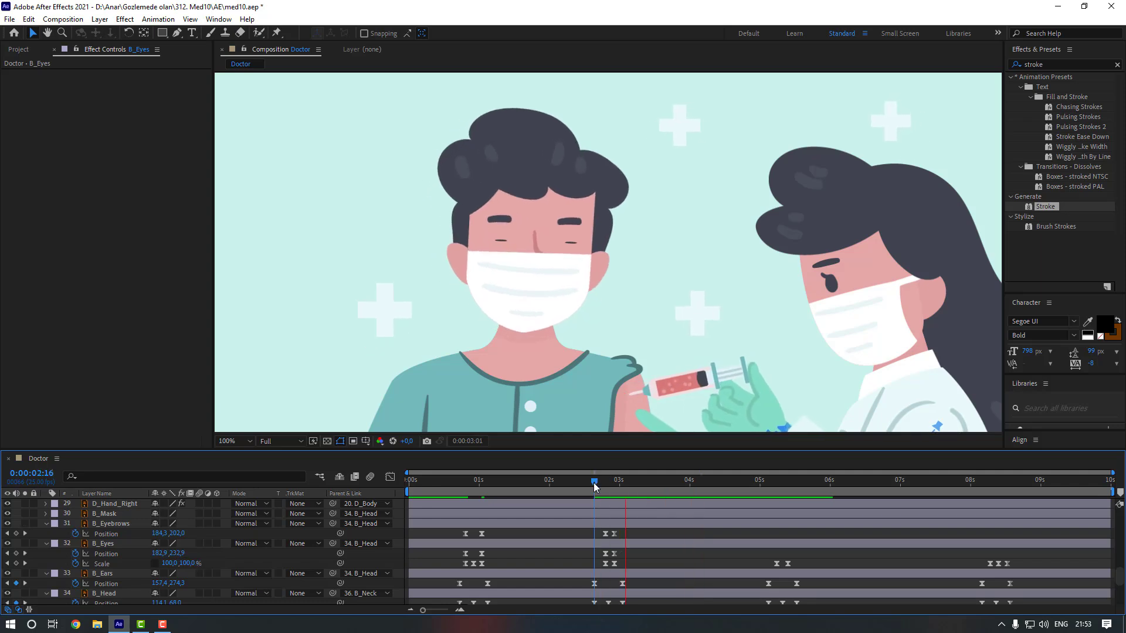
Move the B_Eyebrows and B_Eyes position keyframes from 0:00:02:23 to 0:00:03:00 and preview the slower shift
click(614, 534)
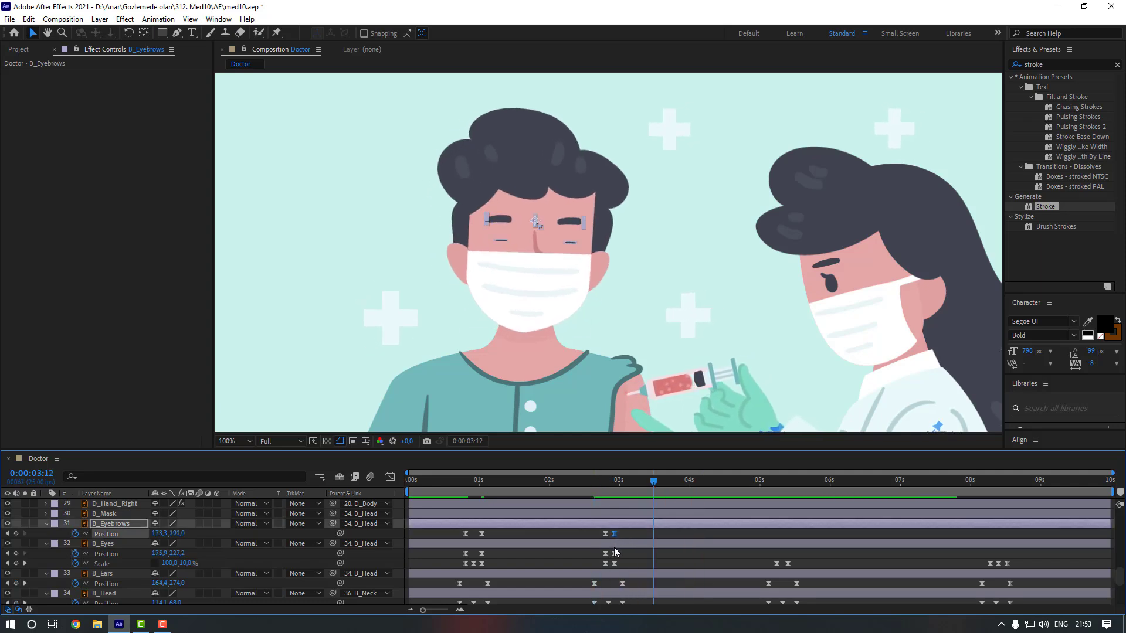
drag(619, 534, 620, 555)
click(594, 480)
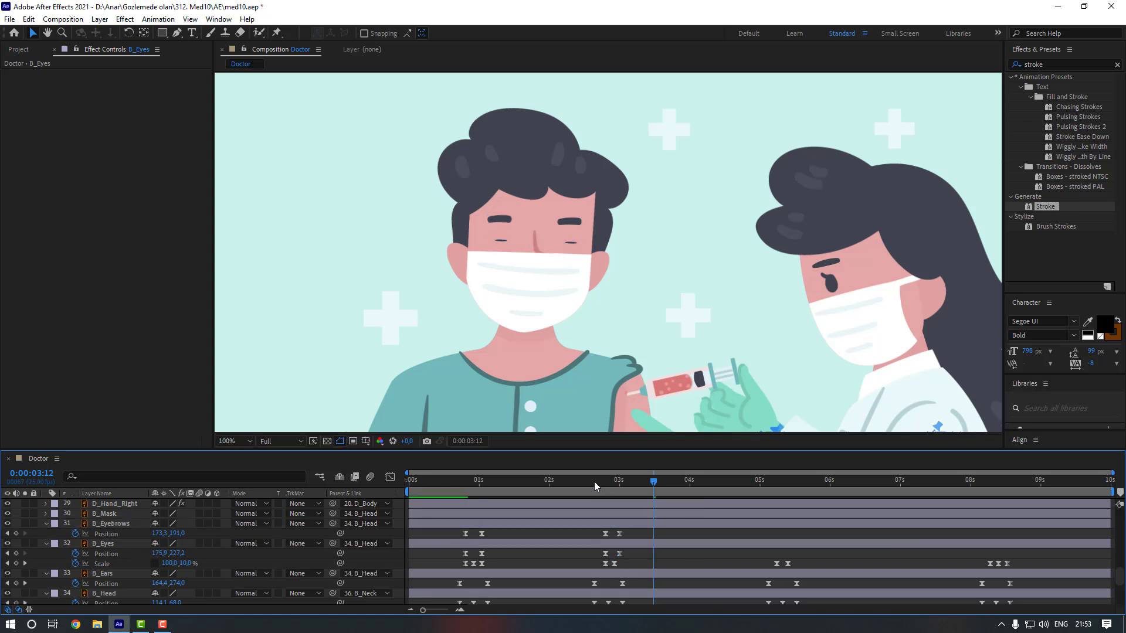
key(space)
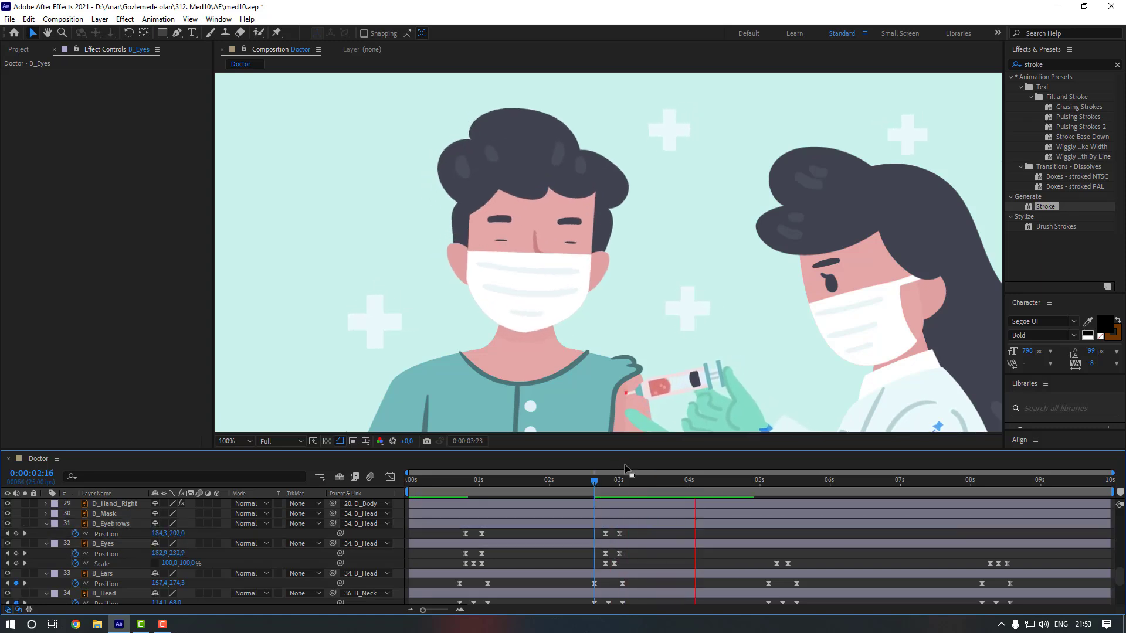
Raise the boy's eyebrows at 0:00:03:00 to about position 172.9, 177.0
click(620, 480)
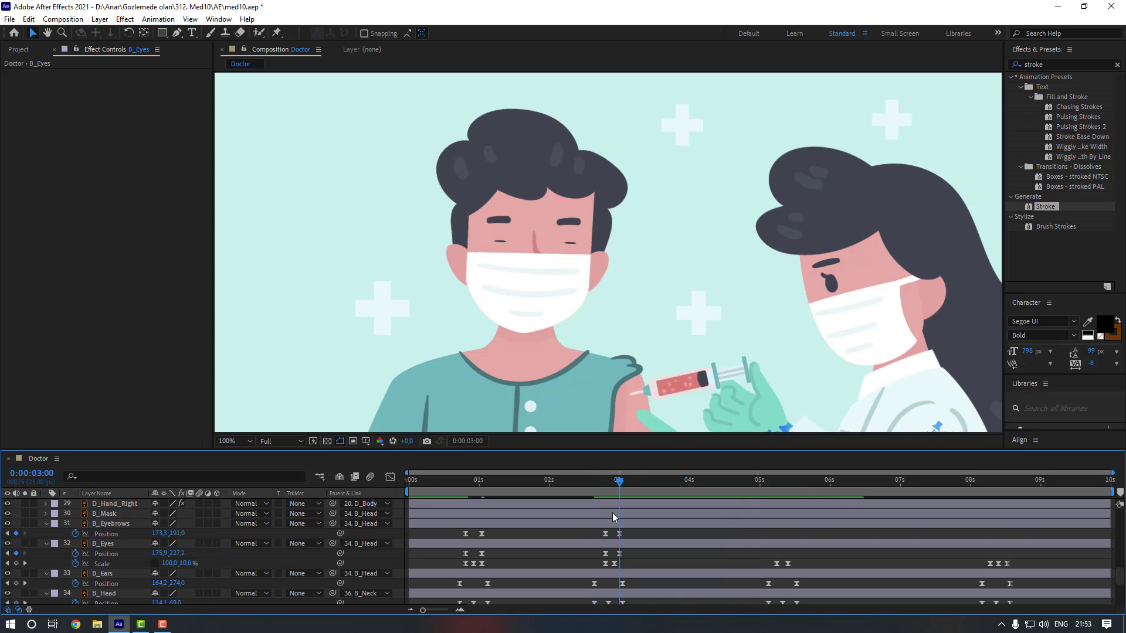
click(503, 221)
drag(505, 221, 505, 214)
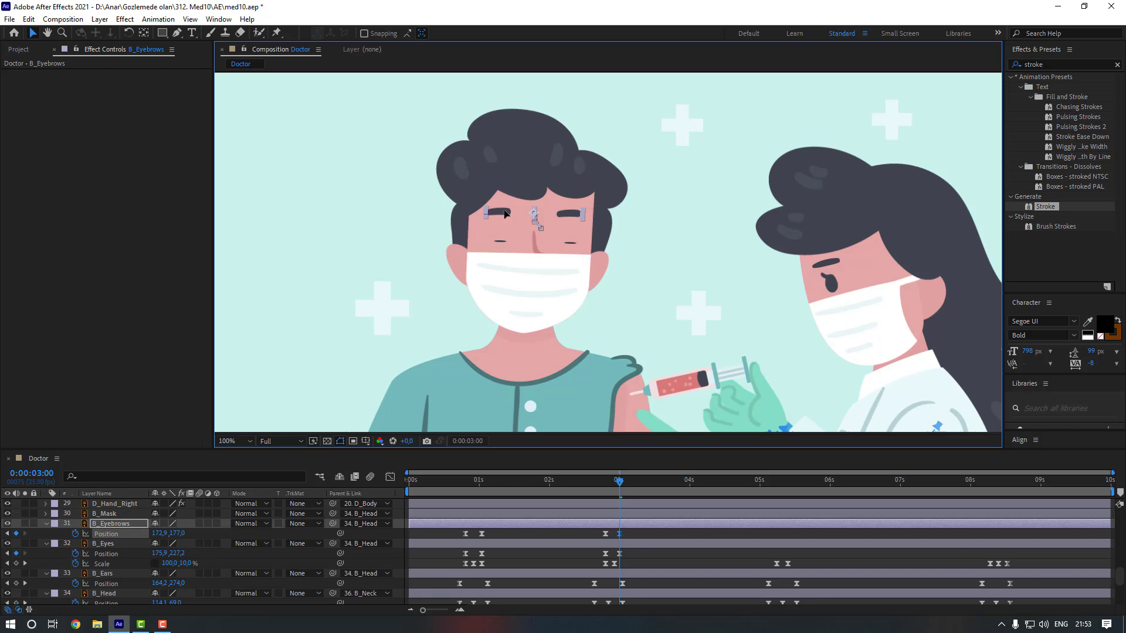
click(598, 530)
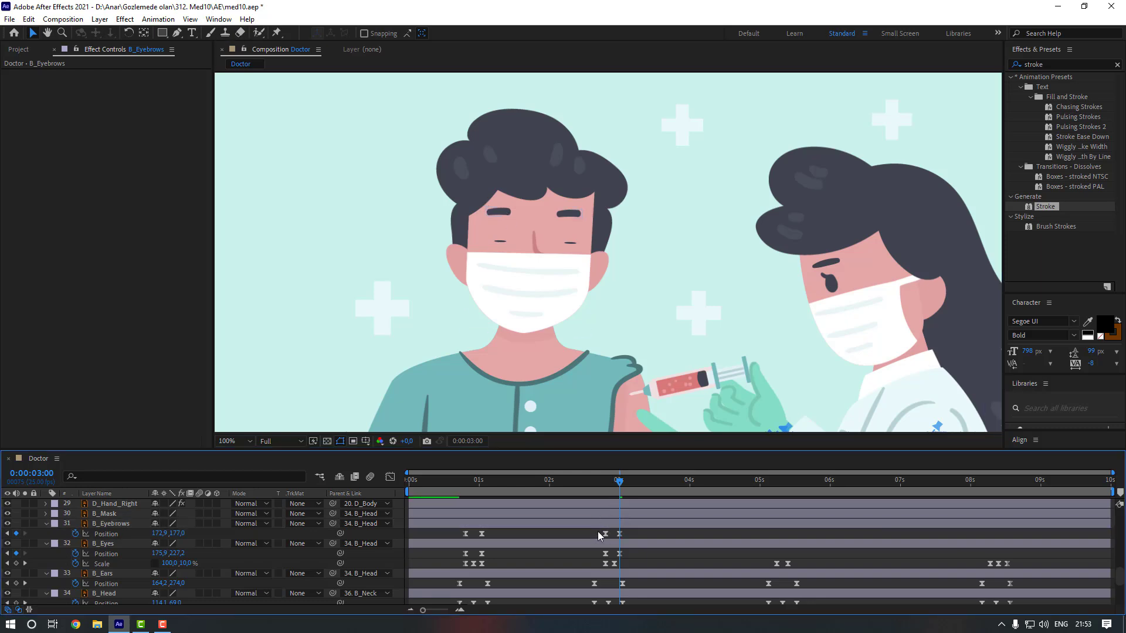
Move the B_Eyebrows and B_Eyes position keyframes at 0:00:02:20 one frame earlier and preview the motion
click(605, 534)
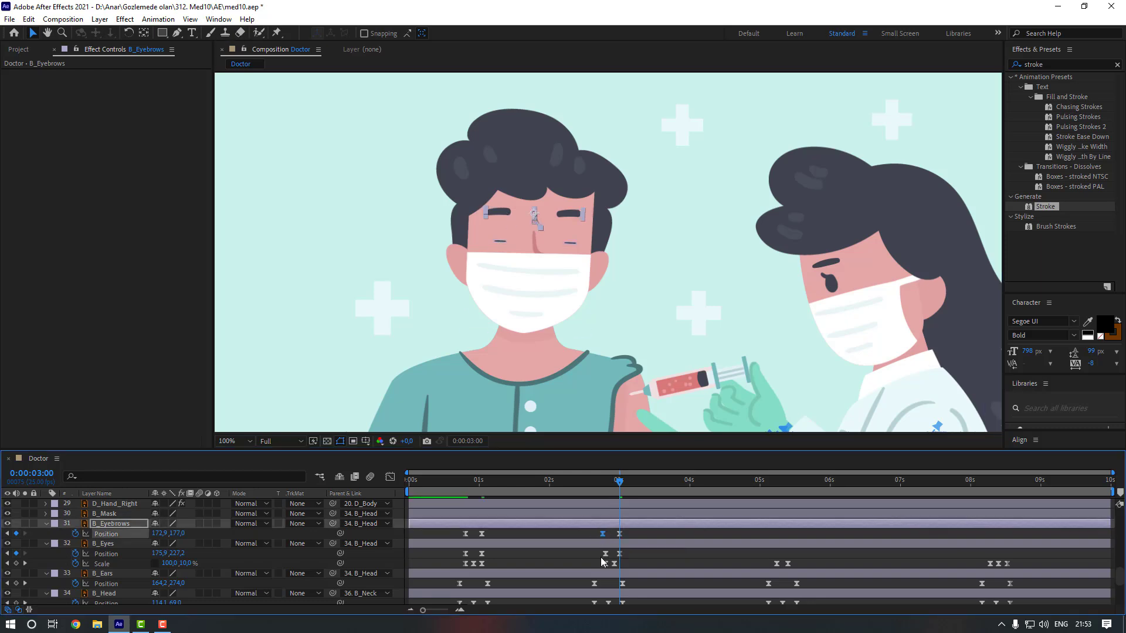
click(603, 554)
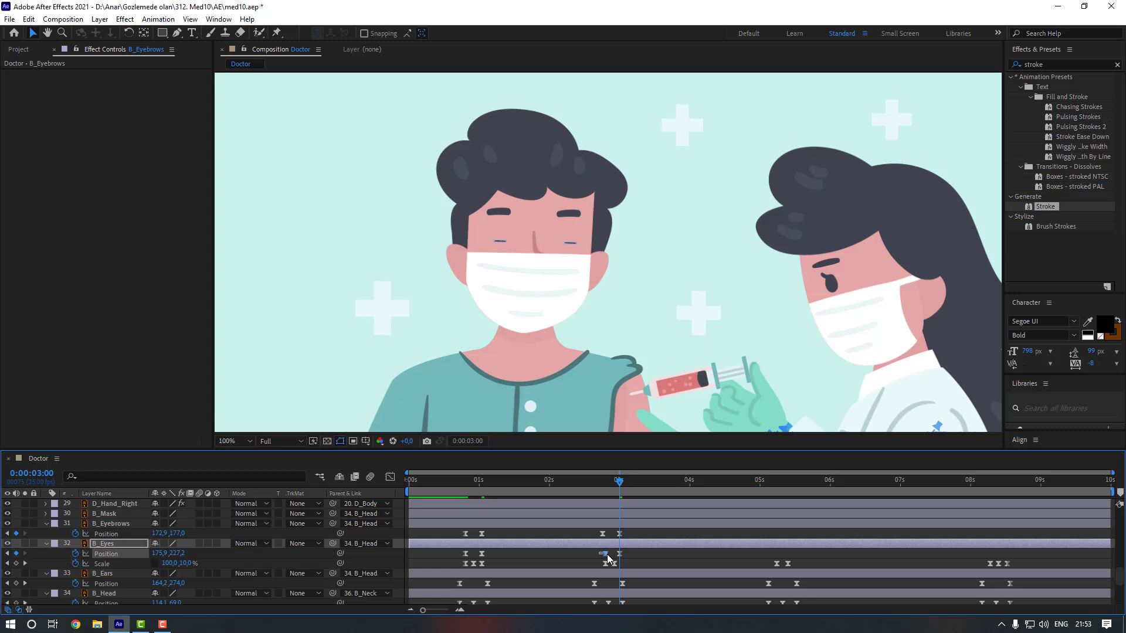
click(589, 480)
key(space)
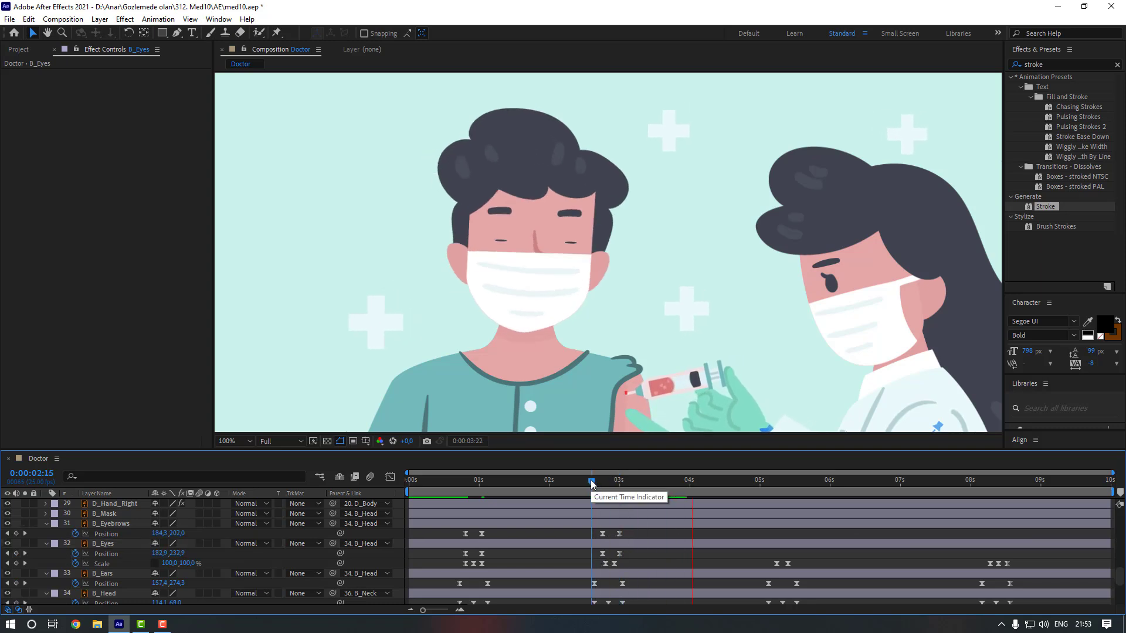
Add holding position keyframes to B_Eyebrows and B_Eyes at 0:00:05:06, and shift them about two frames earlier
scroll(610, 352, down, 2)
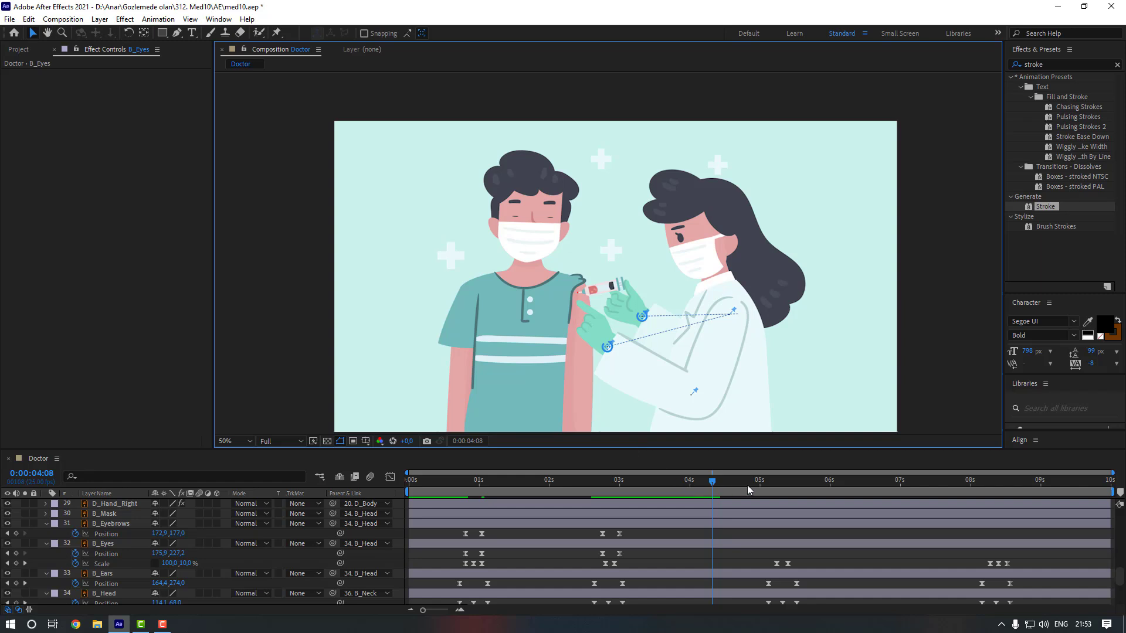
drag(764, 486, 777, 487)
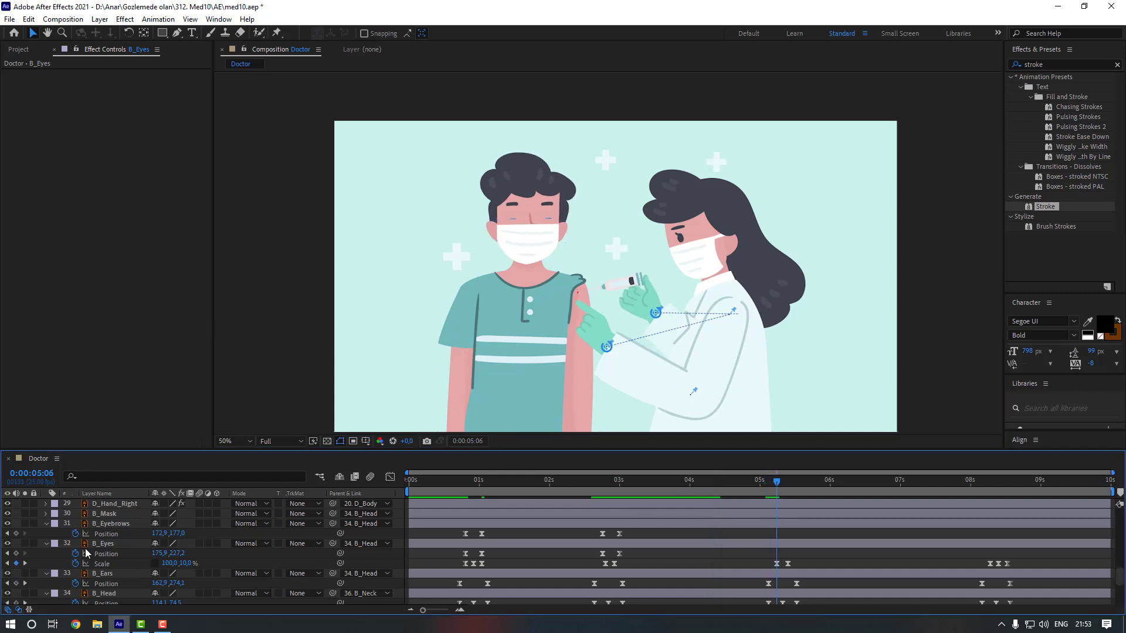
click(16, 533)
click(15, 554)
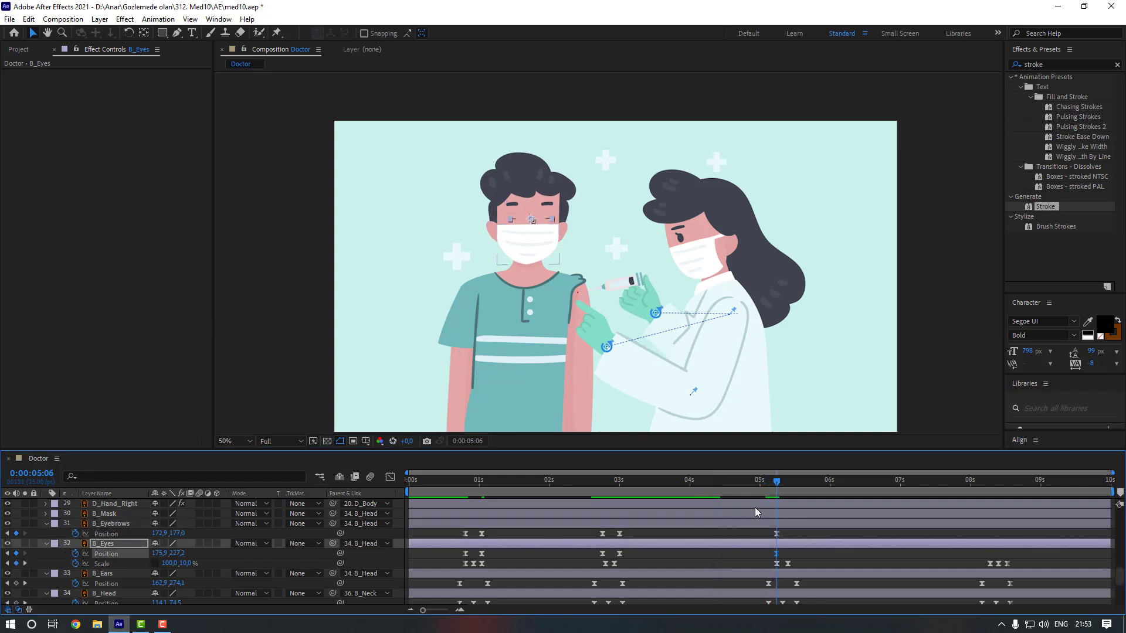
drag(777, 535, 774, 554)
Copy the B_Eyebrows and B_Eyes position keyframes from around 0:00:02:19 to 0:00:05:11 and preview the return movement
click(791, 491)
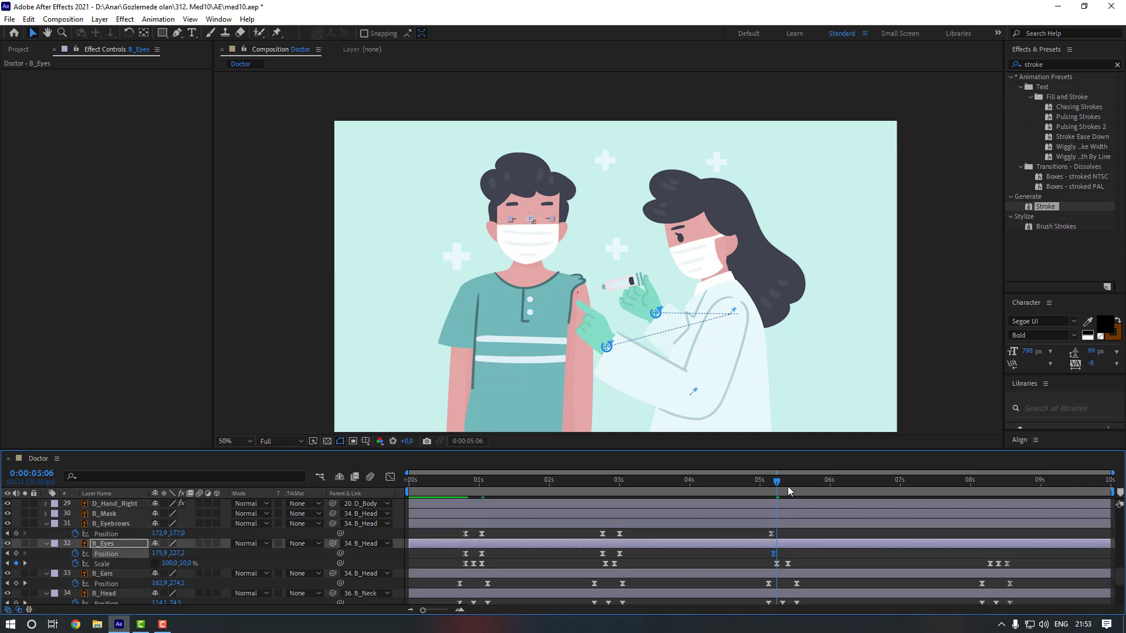
click(777, 553)
key(ctrl+c)
drag(603, 535, 611, 558)
key(ctrl+v)
key(ctrl+c)
key(ctrl+v)
click(655, 558)
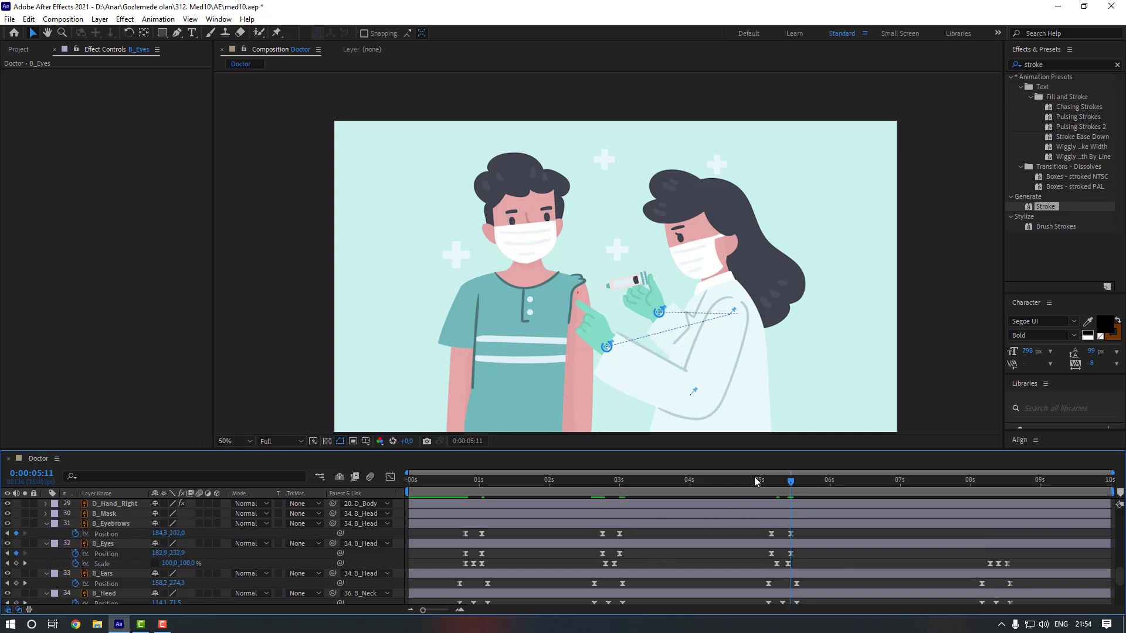
click(760, 480)
key(space)
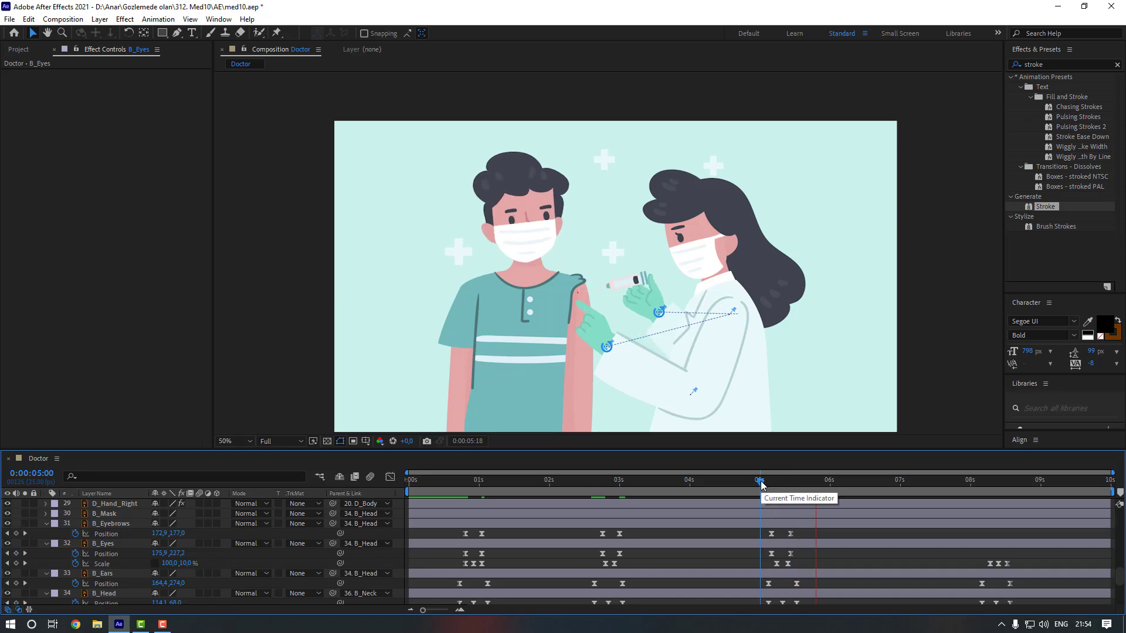
Add B_Eyebrows and B_Eyes position keyframes holding the current values at 0:00:08:07
click(987, 485)
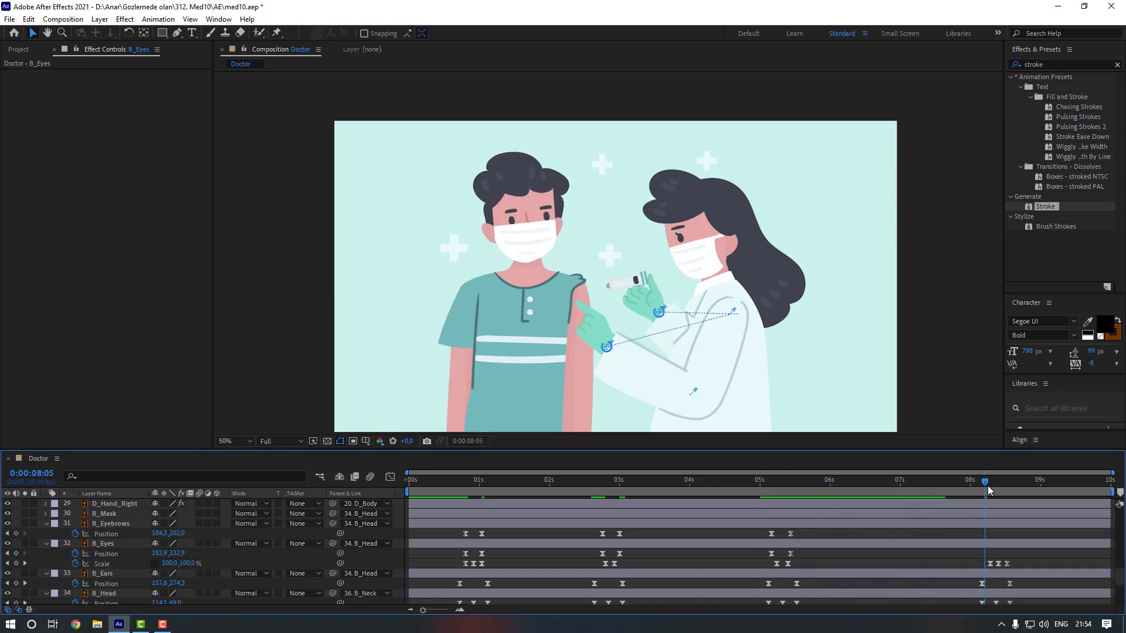
click(16, 533)
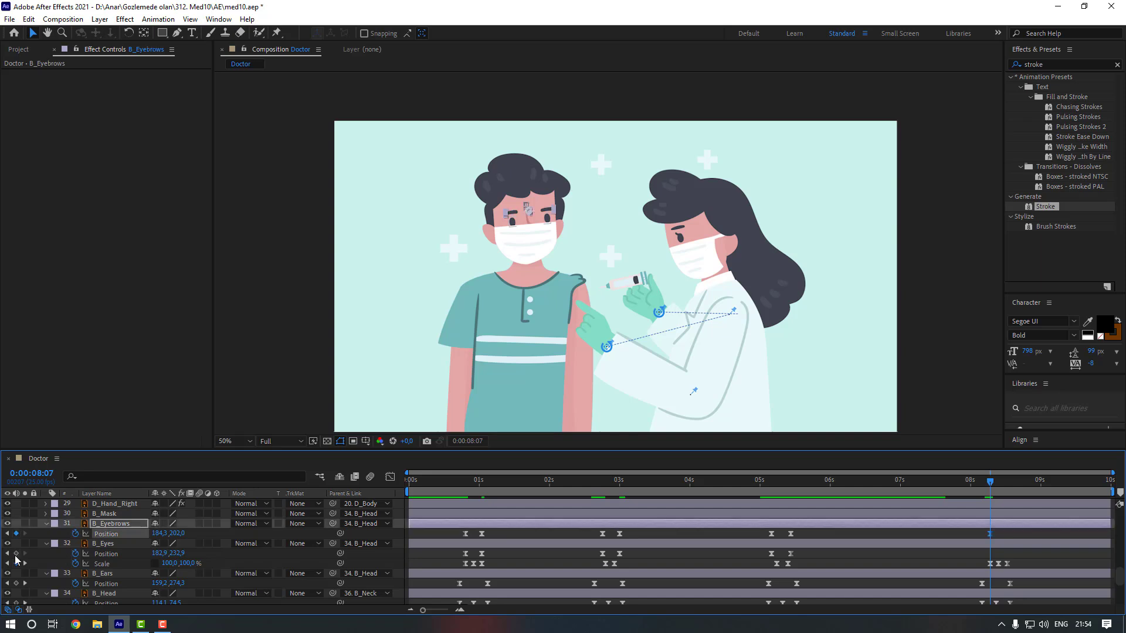
click(16, 554)
Copy the first B_Eyebrows and B_Eyes position keyframes to 0:00:08:13 and play back the animation
click(1007, 487)
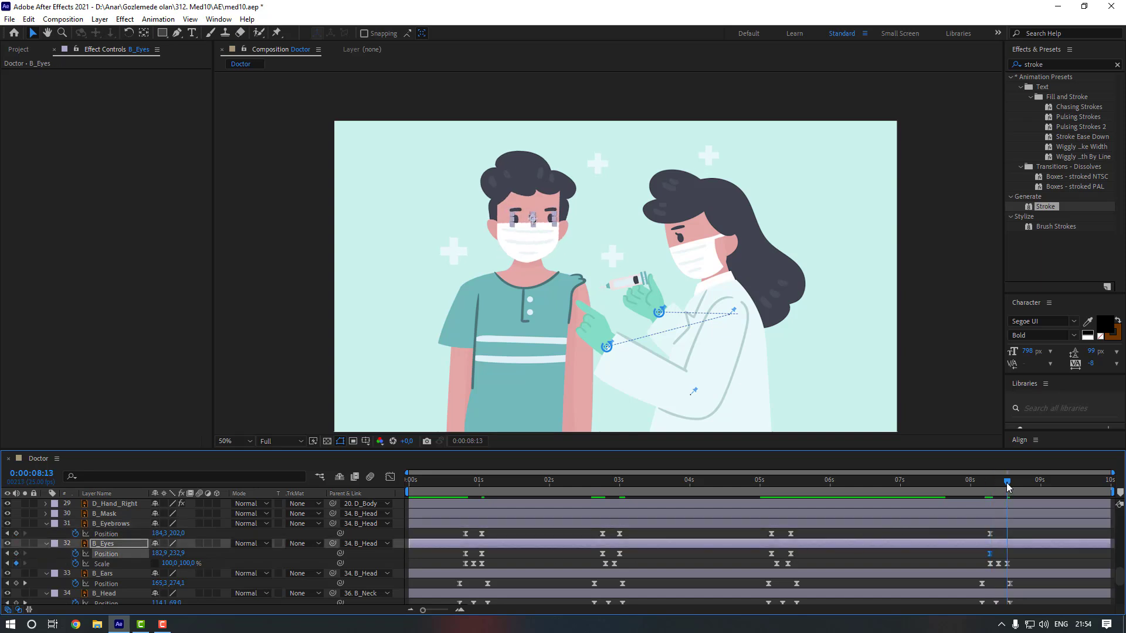
click(466, 533)
key(ctrl+c)
key(ctrl+v)
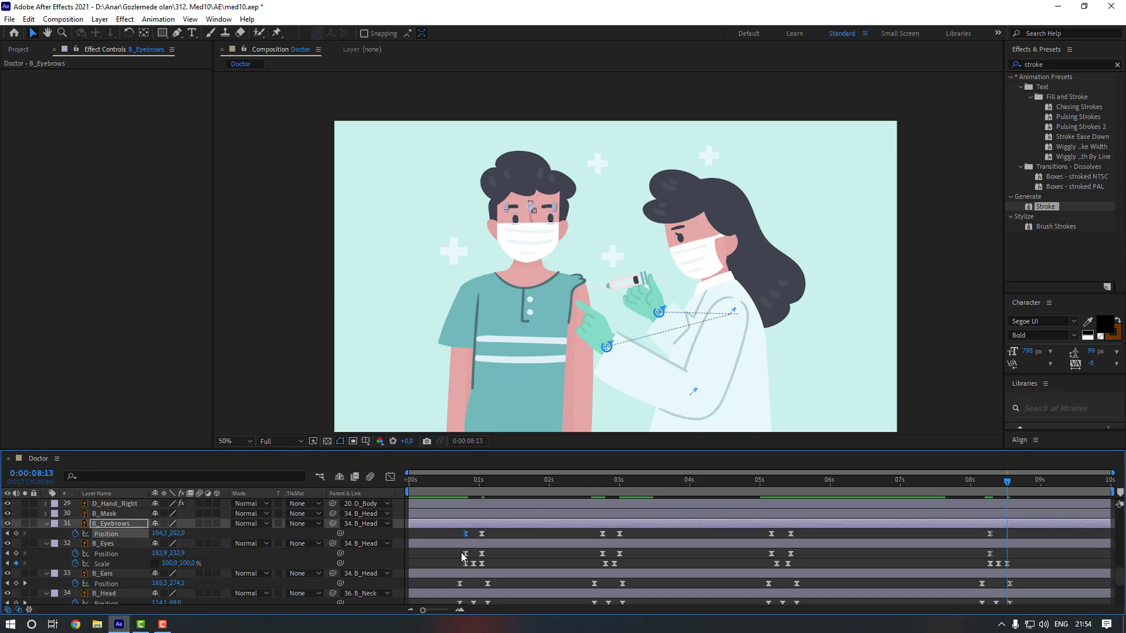
click(466, 554)
key(ctrl+c)
key(ctrl+v)
click(515, 533)
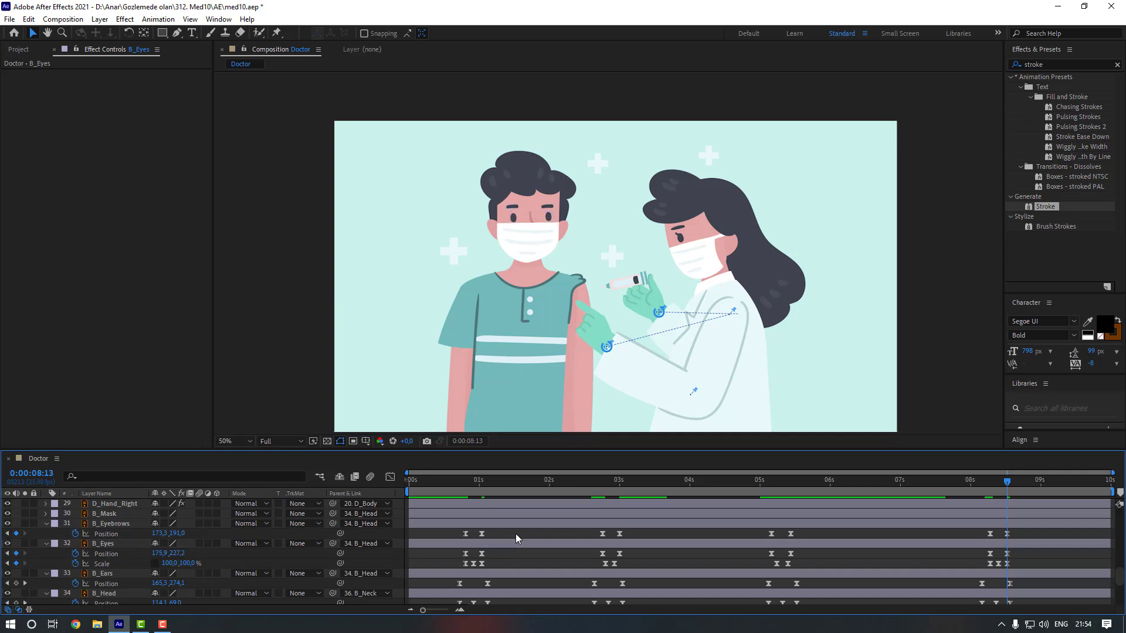
key(space)
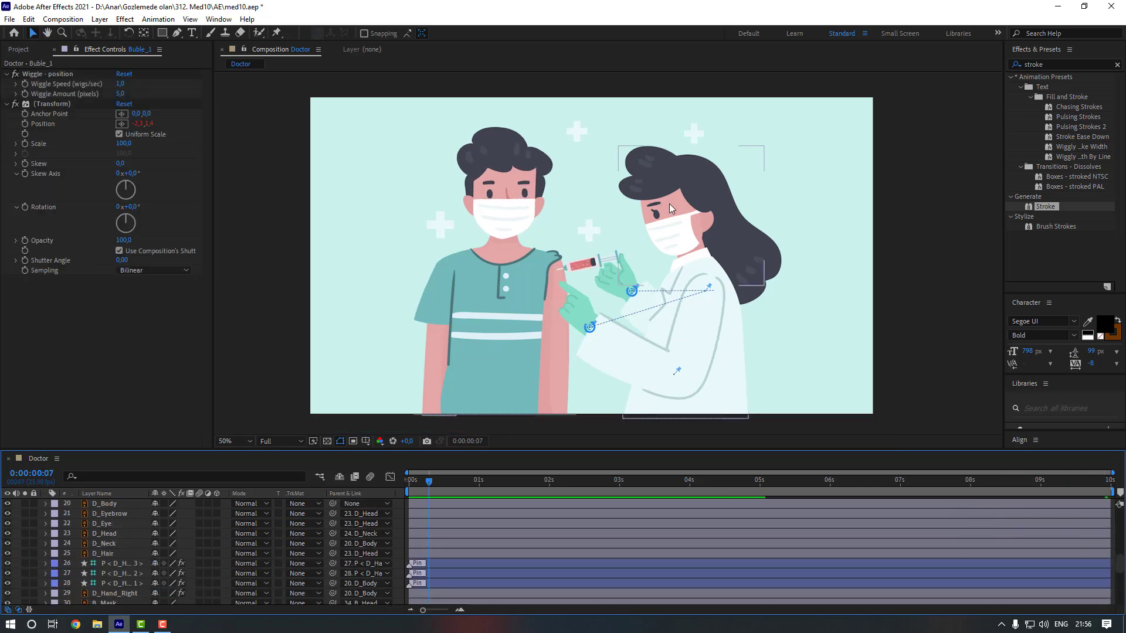
Start rotation and position keyframes on the D_Head layer at 0:00:00:10
click(118, 533)
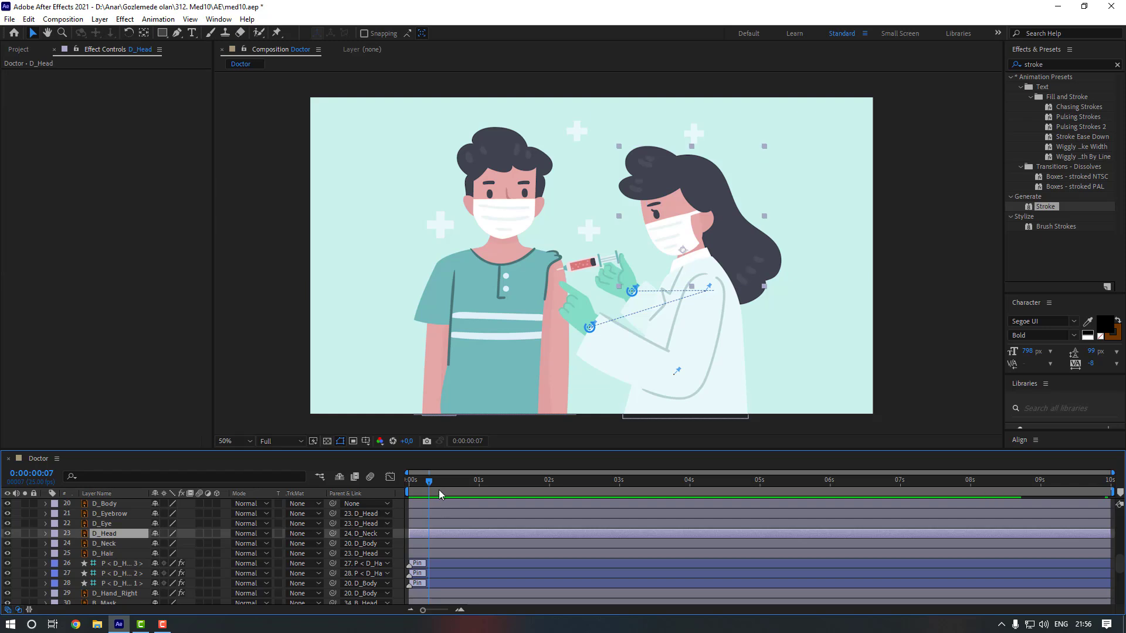
drag(430, 489, 439, 488)
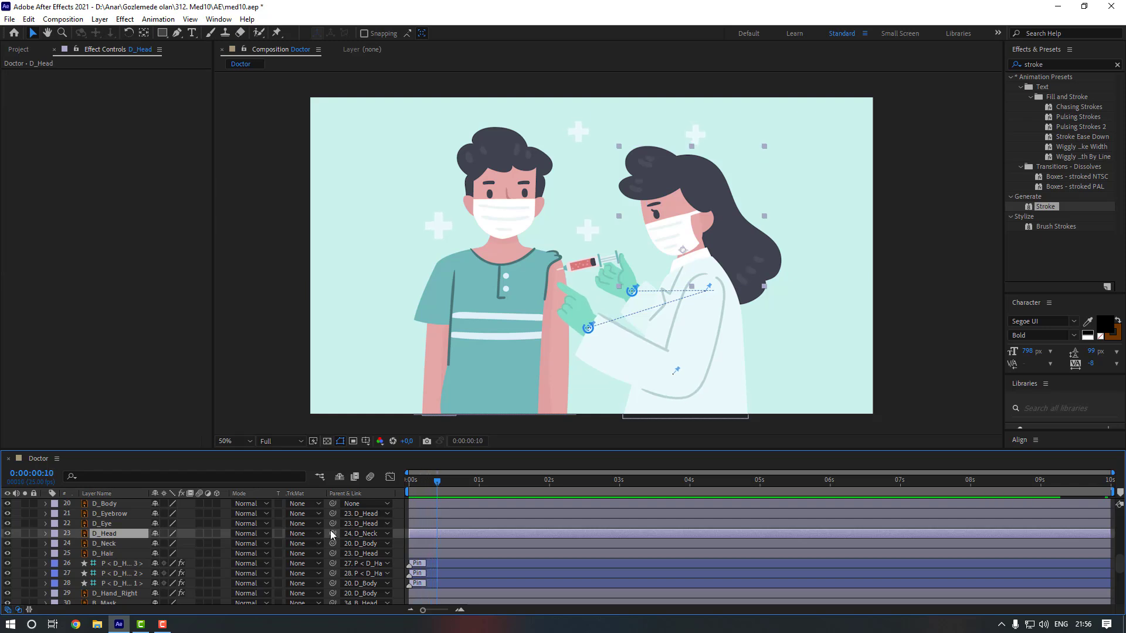
key(r)
click(75, 544)
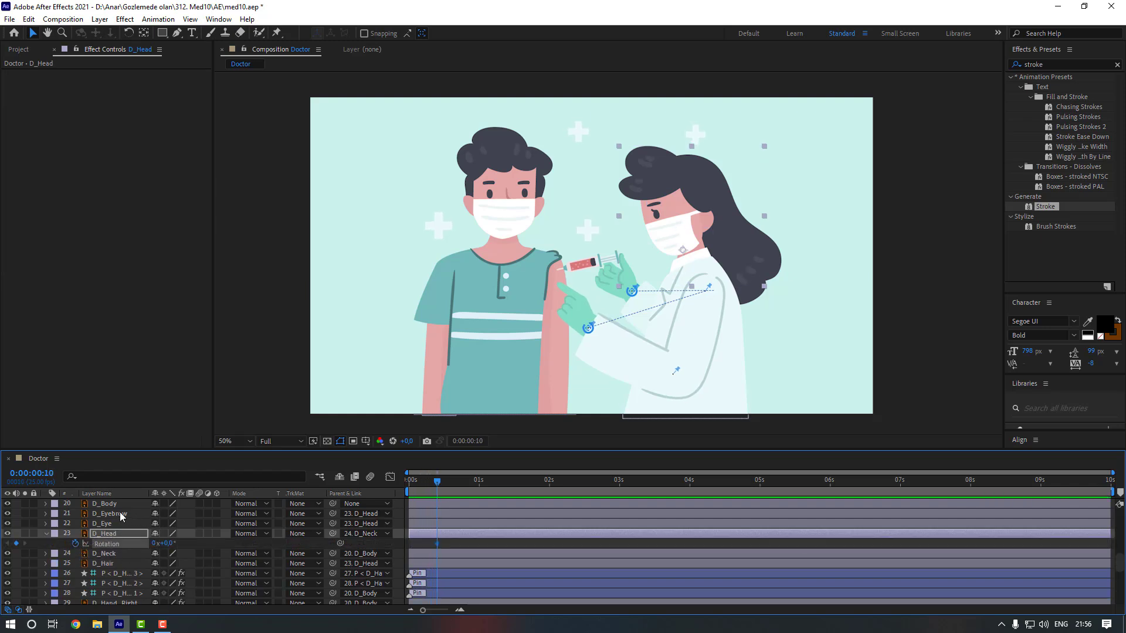
key(shift+p)
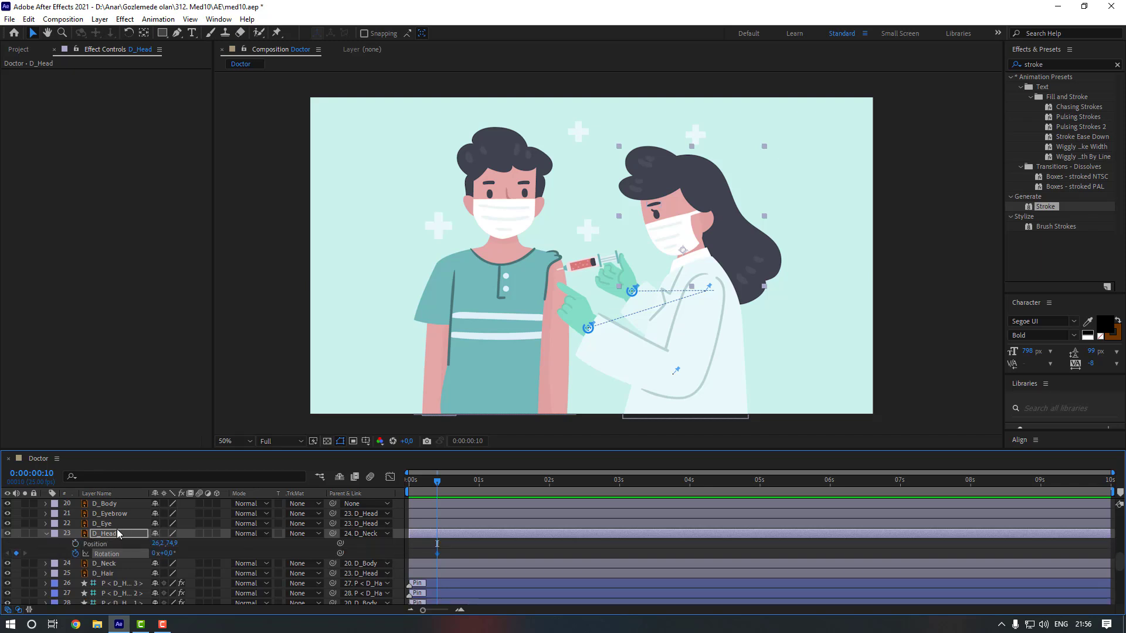
click(75, 543)
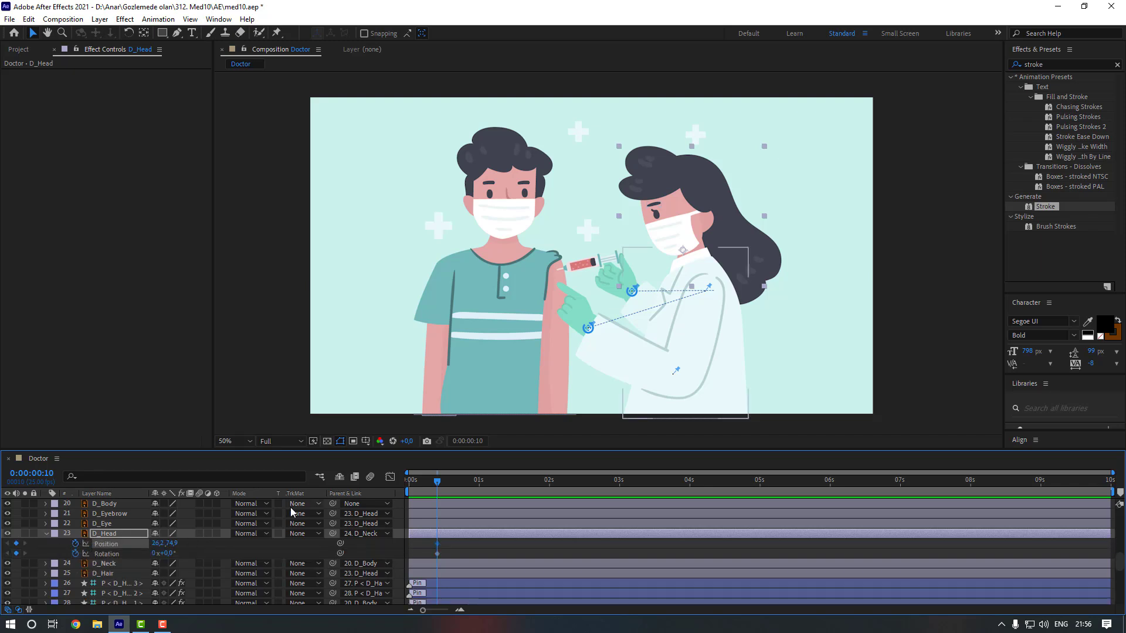
At 0:00:00:20, set the D_Head rotation to -5° and add a position keyframe holding the current value
key(shift+Page_Down)
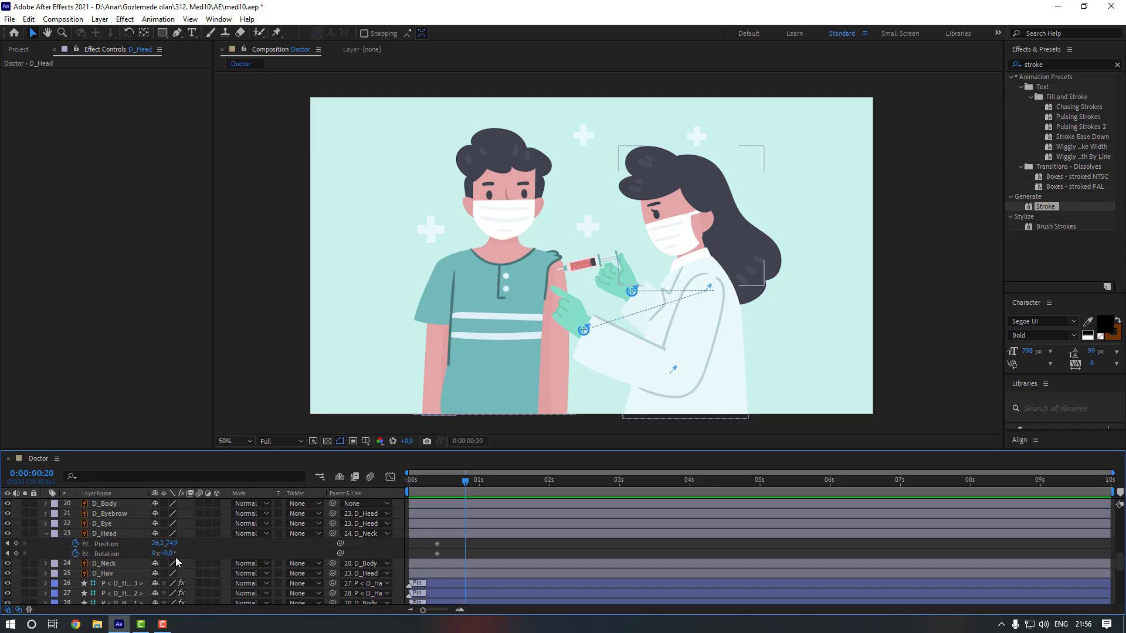
click(166, 553)
text(-5)
key(Return)
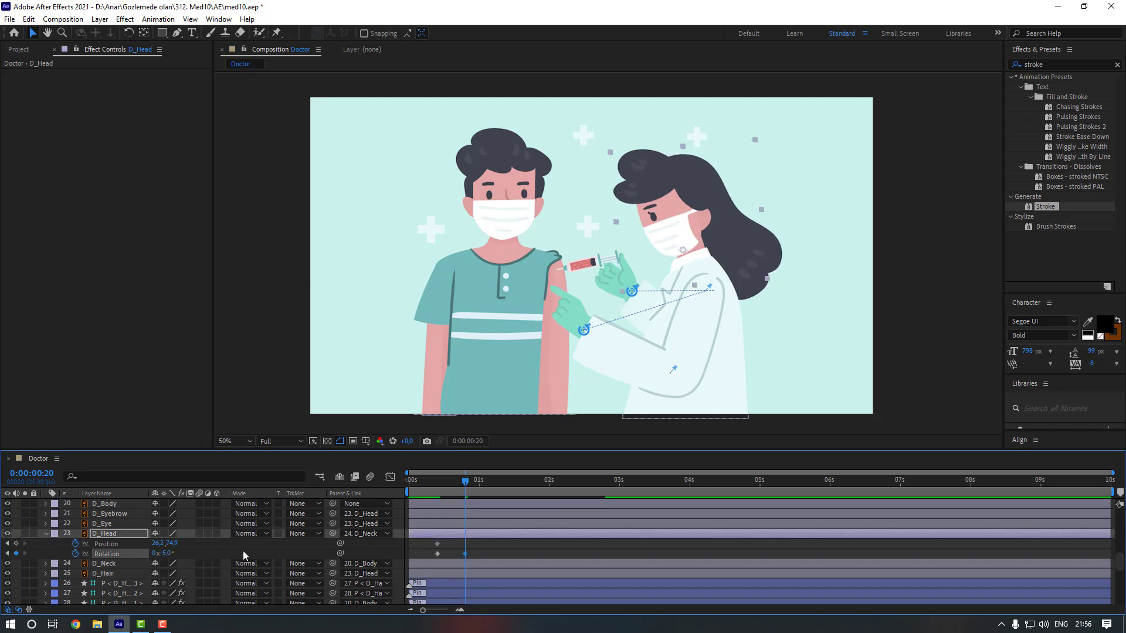
click(16, 544)
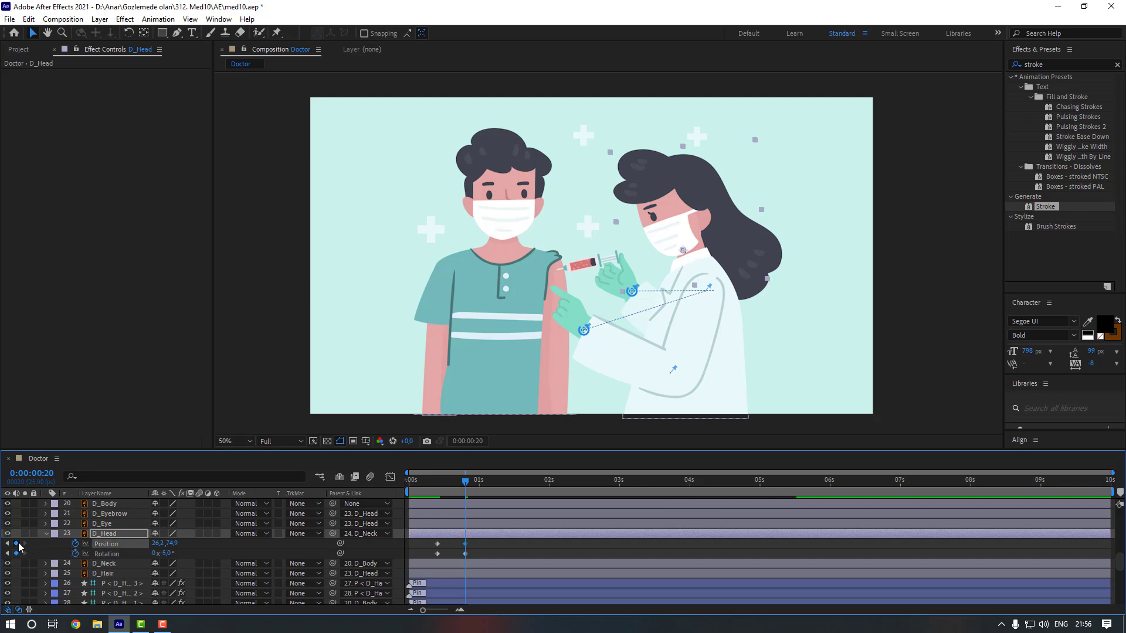
click(458, 554)
At 0:00:00:15, add a D_Head position keyframe with the value 26.2, 80.9
click(448, 484)
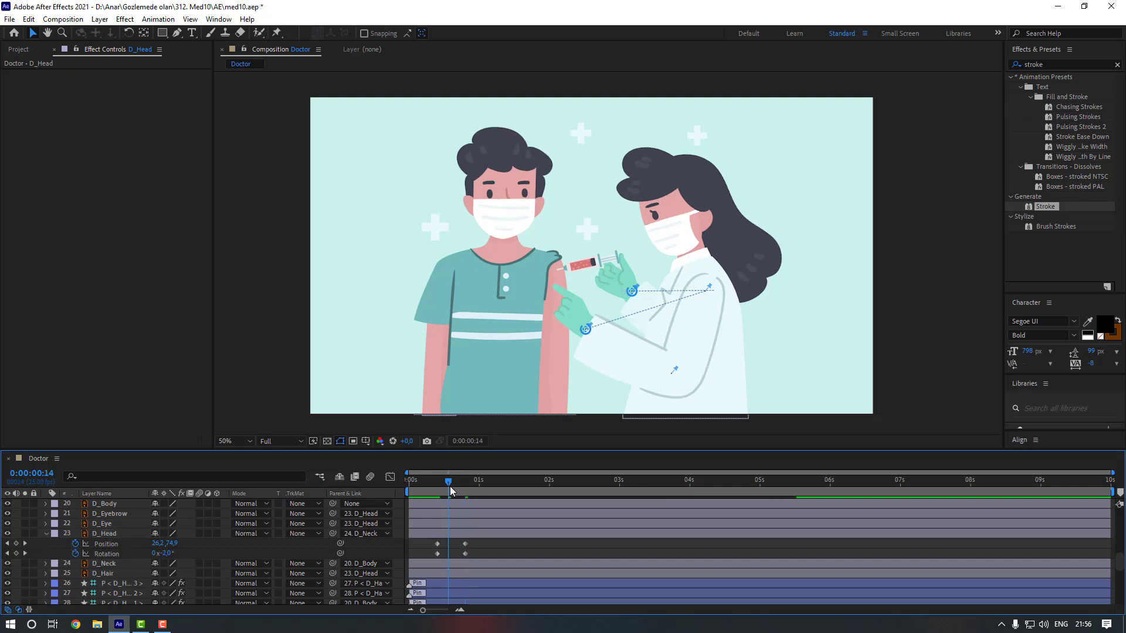
click(452, 532)
key(Page_Down)
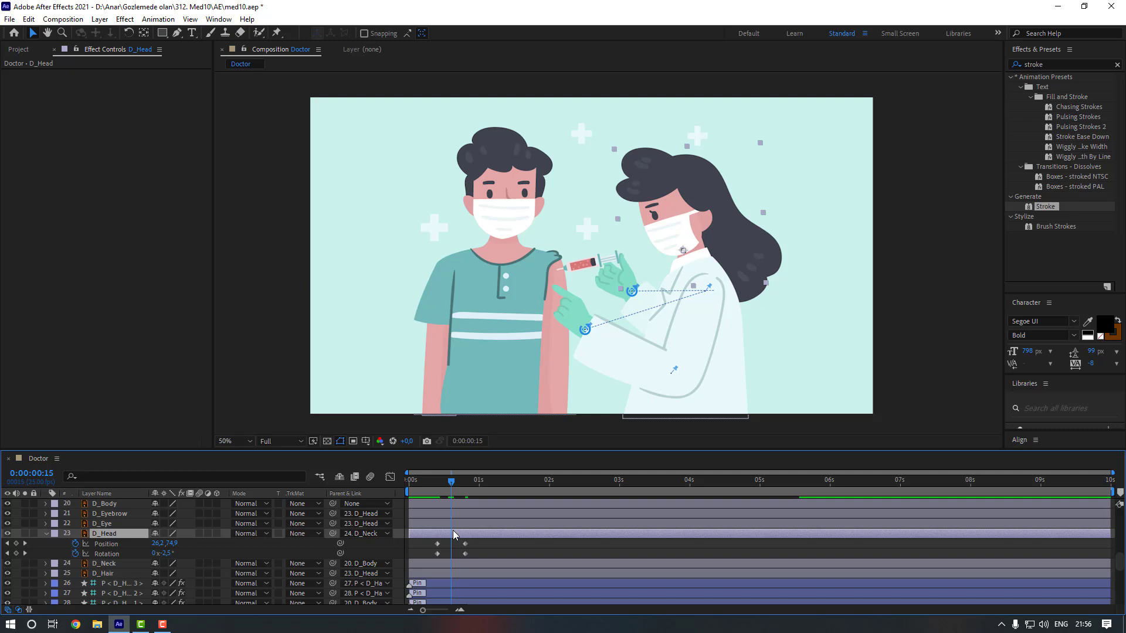
key(Down)
key(Down)
key(Down)
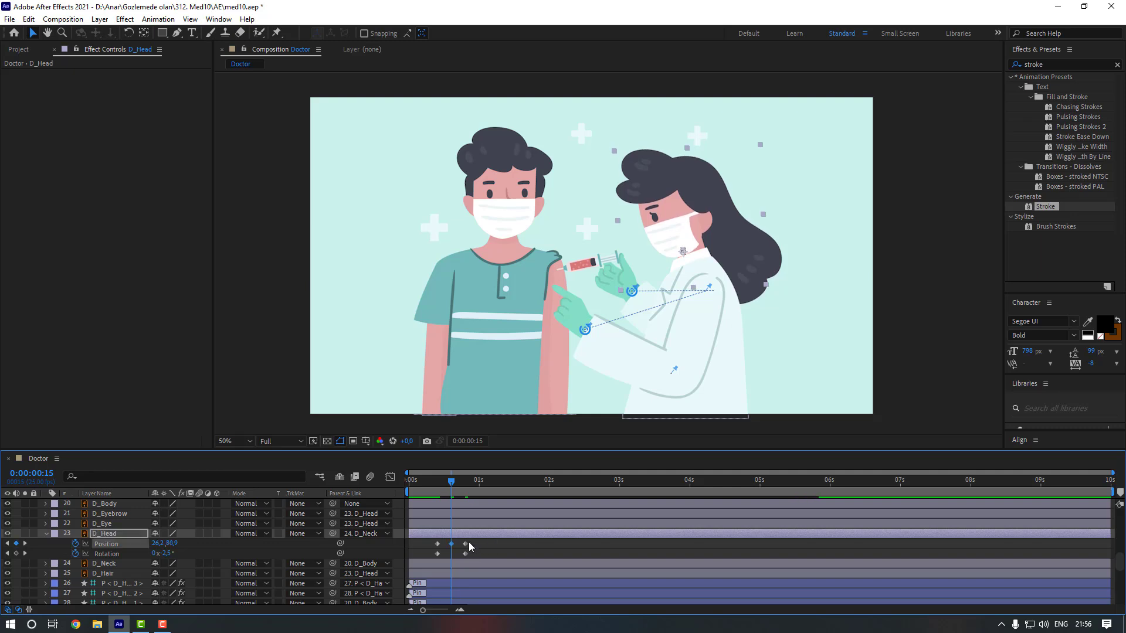
Apply Easy Ease to all D_Head position and rotation keyframes and play back the head movement
drag(469, 540, 425, 567)
right_click(468, 545)
mouse_move(528, 534)
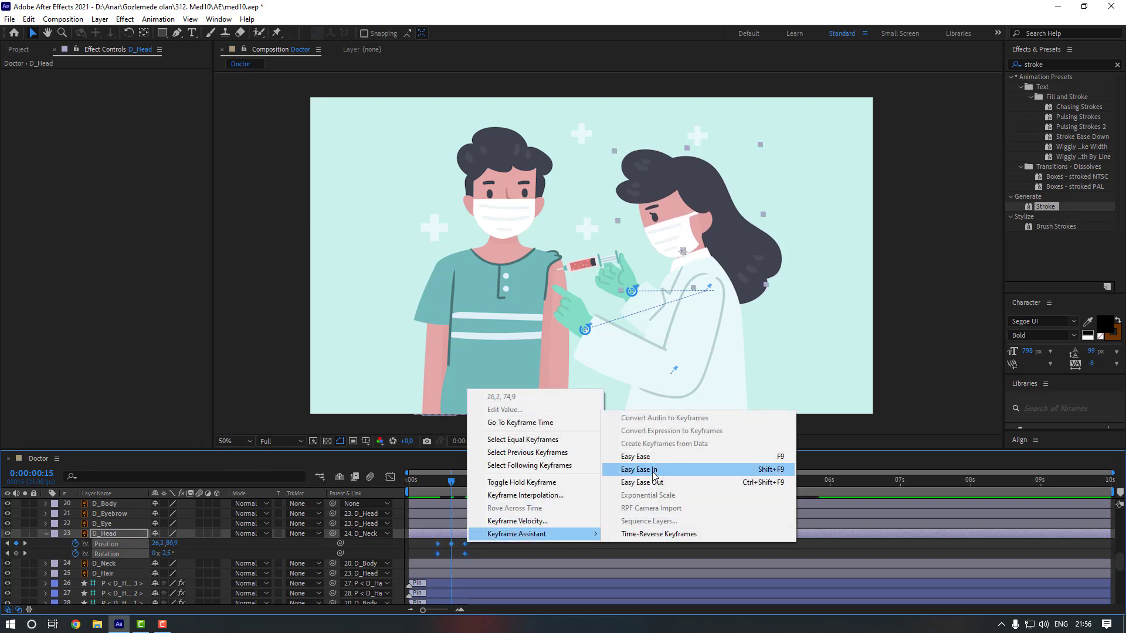
click(637, 470)
click(427, 481)
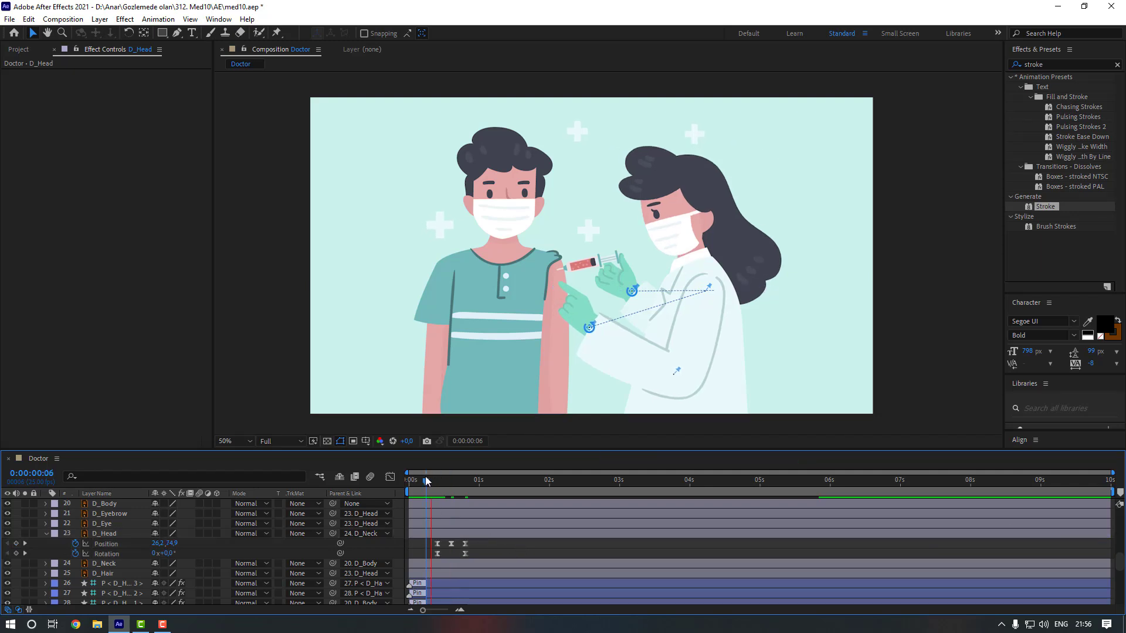
key(space)
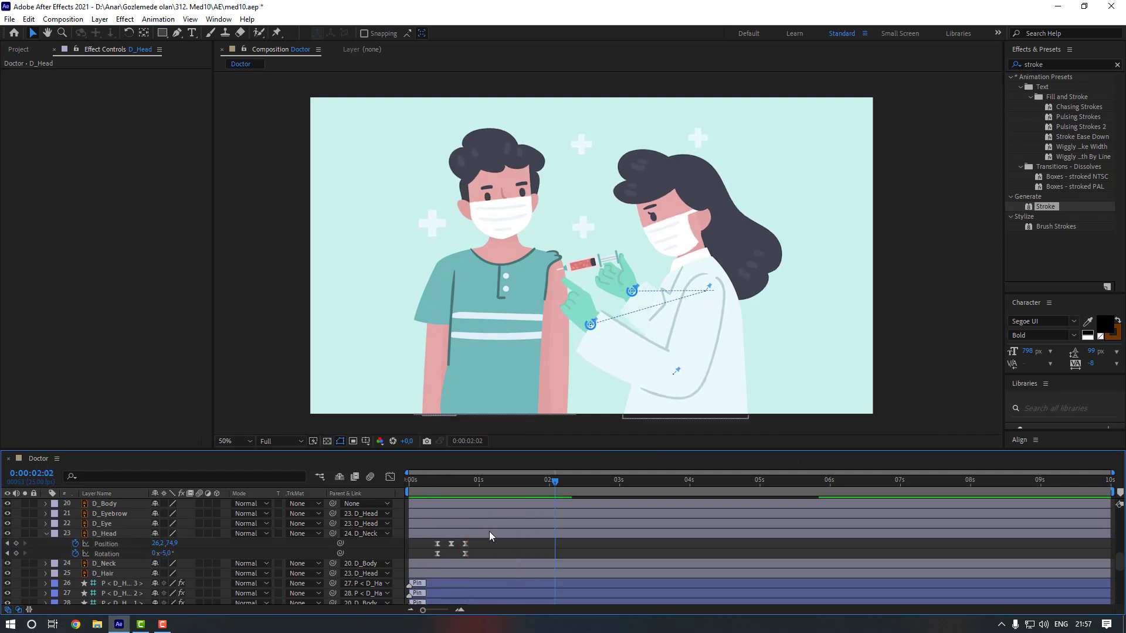
Copy the first group of D_Head position and rotation keyframes to 0:00:05:02
drag(476, 543, 435, 555)
scroll(610, 549, up, 4)
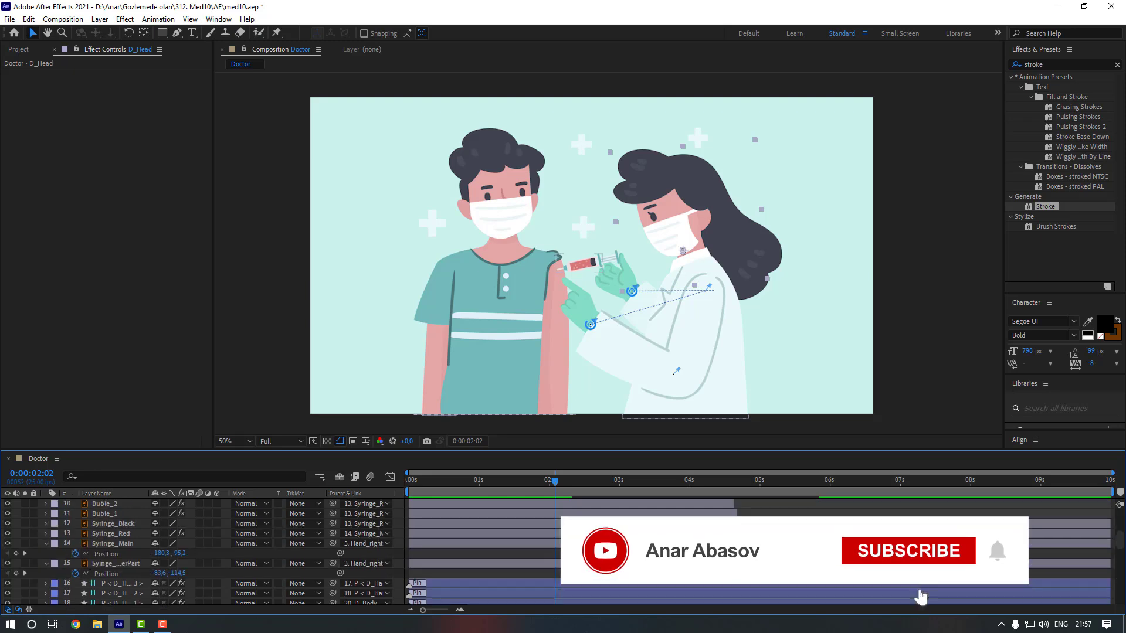
scroll(913, 567, down, 3)
drag(697, 479, 765, 482)
key(ctrl+v)
scroll(756, 569, down, 3)
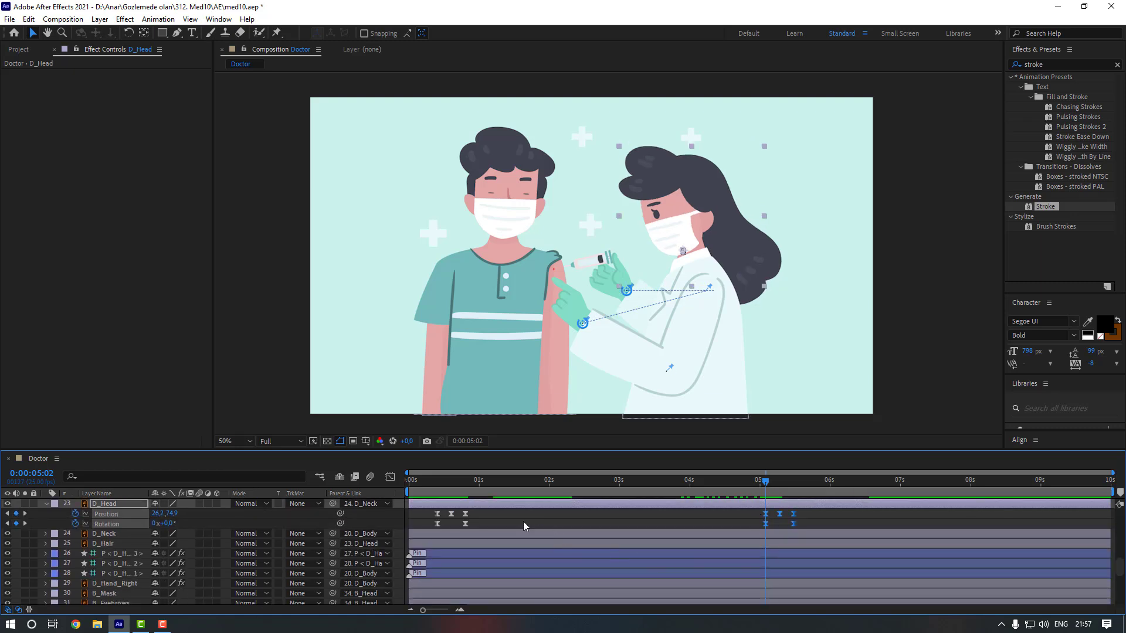
At 0:00:05:12, set the D_Head rotation to 3°
drag(486, 521, 465, 527)
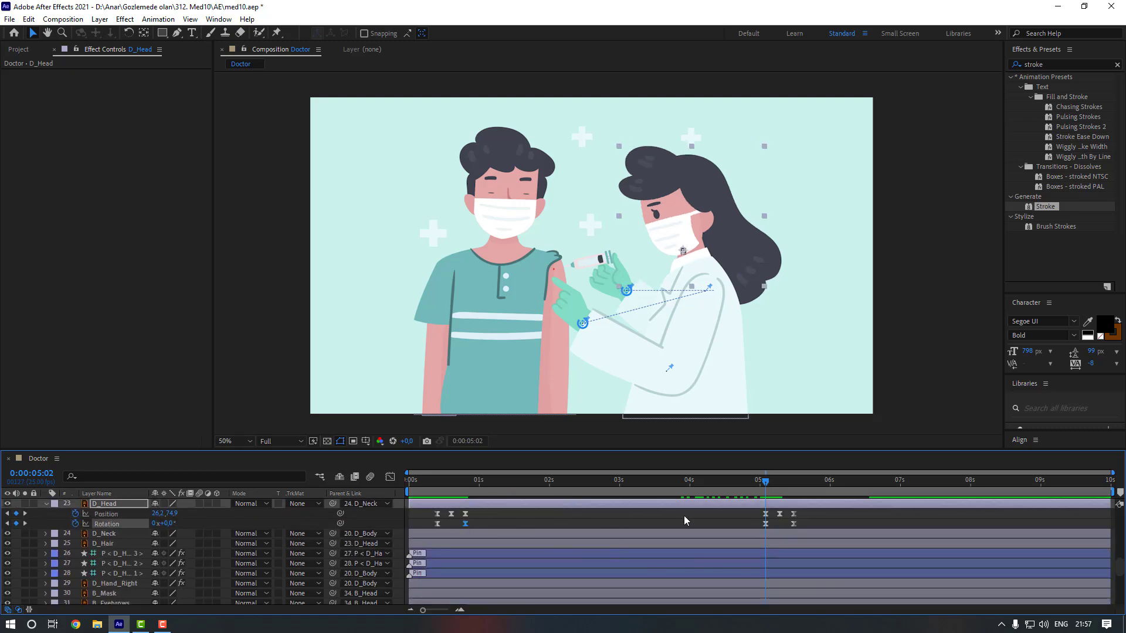
click(797, 483)
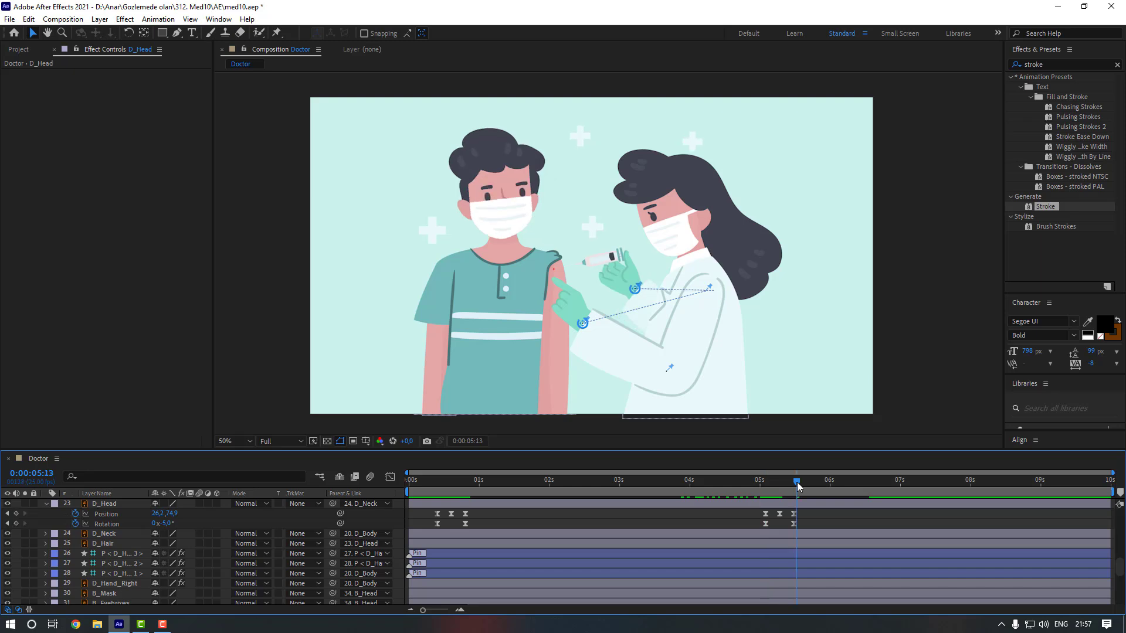
drag(795, 485, 793, 484)
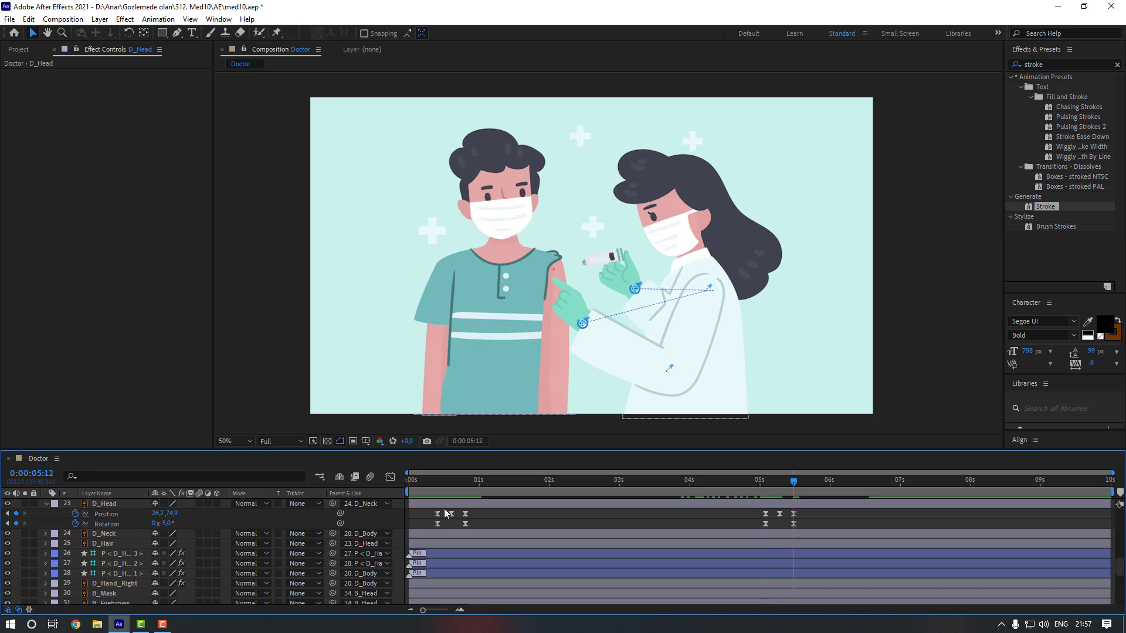
click(168, 523)
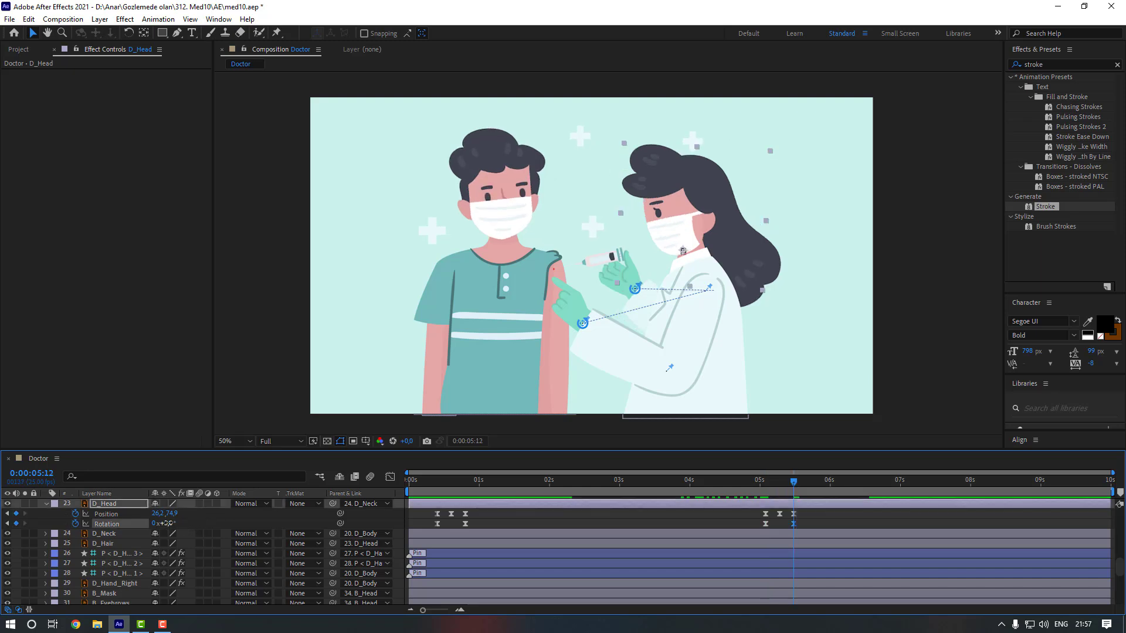
Copy the D_Head position and rotation keyframes that start at 0:00:05:02 to 0:00:06:12
scroll(766, 536, up, 1)
drag(755, 558, 811, 519)
drag(854, 489, 864, 487)
key(ctrl+c)
key(ctrl+v)
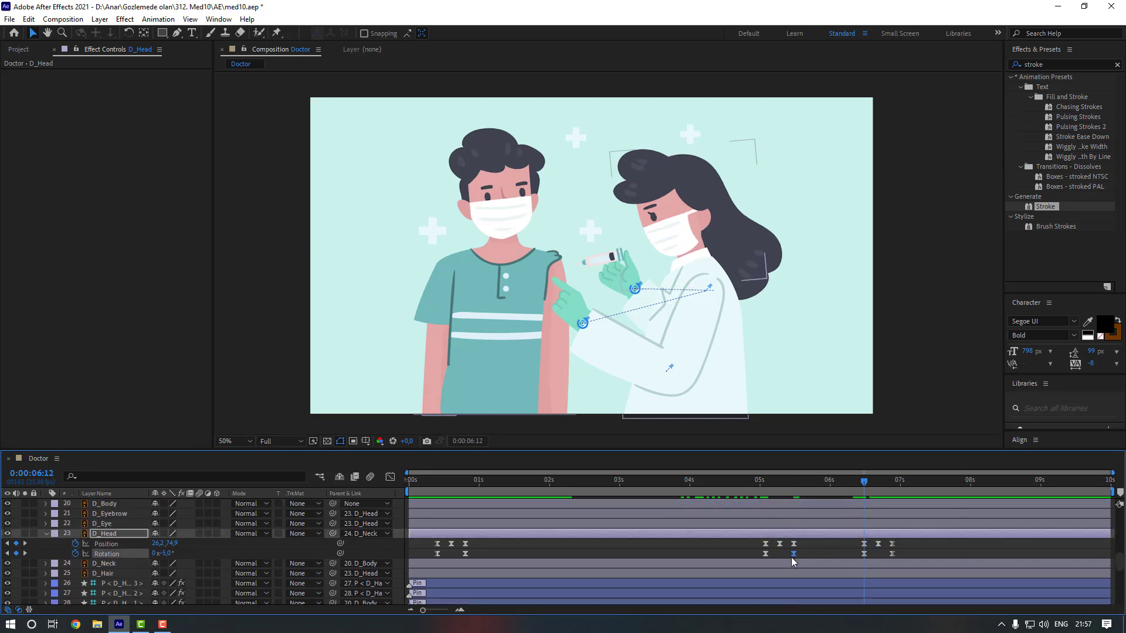
Replace the D_Head rotation keyframe at 0:00:06:12 with a copy of the one at 0:00:05:12
click(794, 554)
key(ctrl+c)
key(ctrl+v)
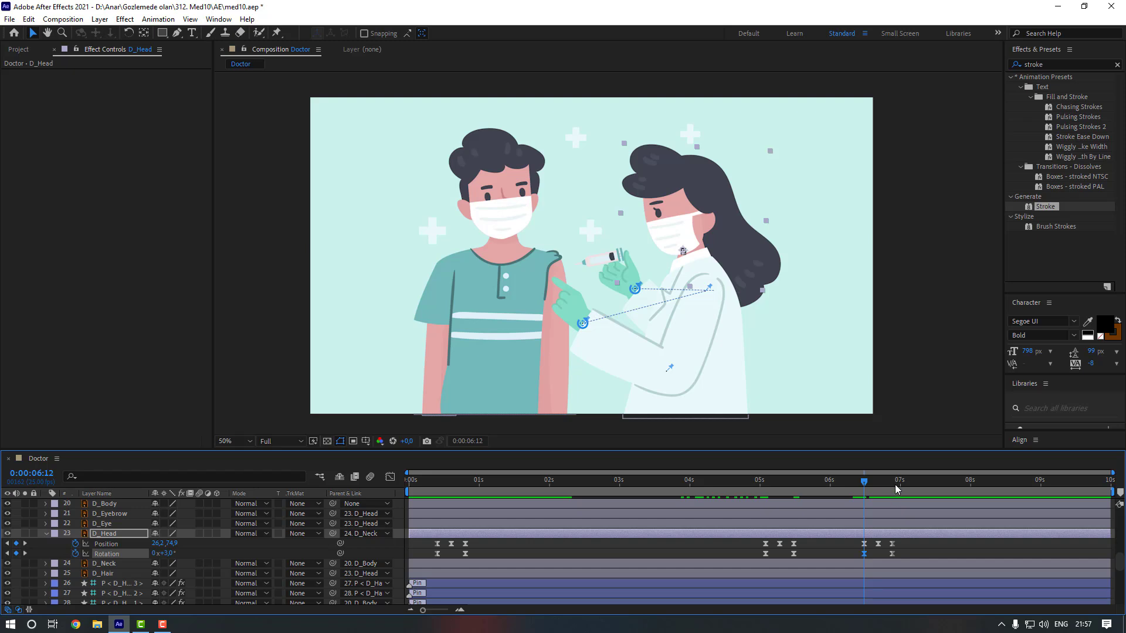
At 0:00:06:22, set the D_Head rotation to -6°
click(895, 488)
click(892, 554)
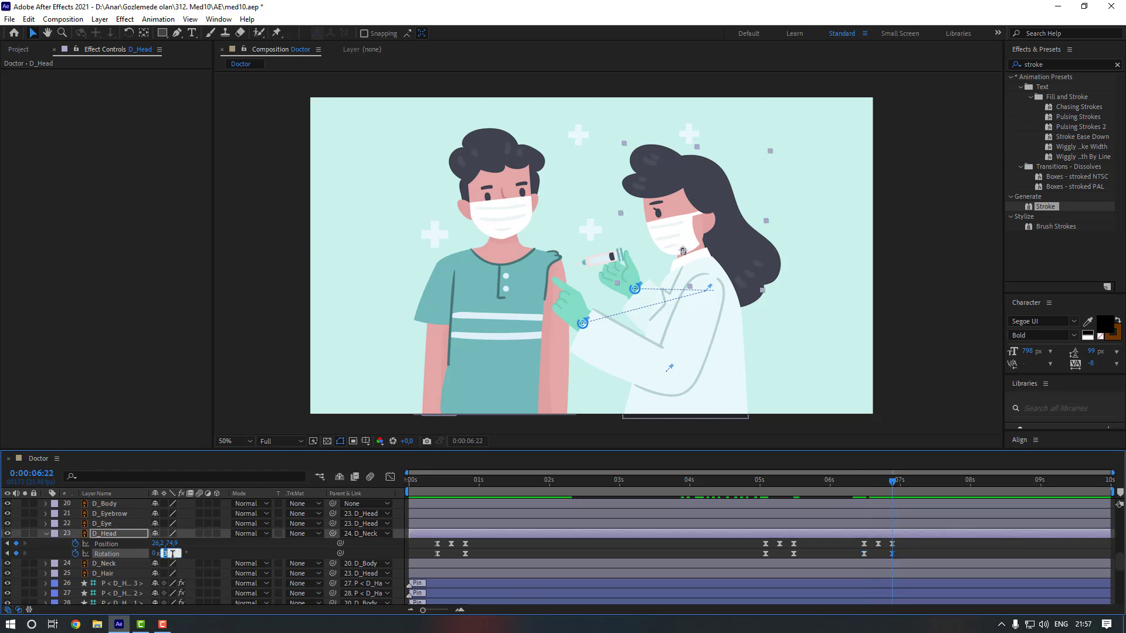
key(Return)
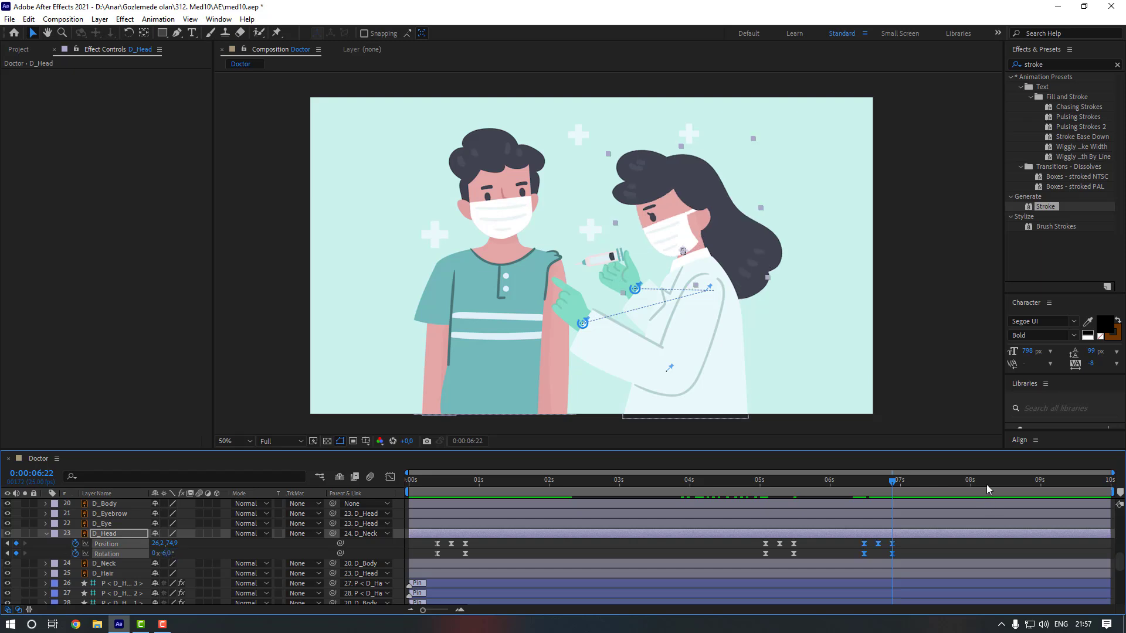
Copy the D_Head keyframes starting at 0:00:06:12 to 0:00:08:10, replacing the first rotation keyframe there with a copy of the 0:00:06:22 one
click(998, 484)
key(ctrl+v)
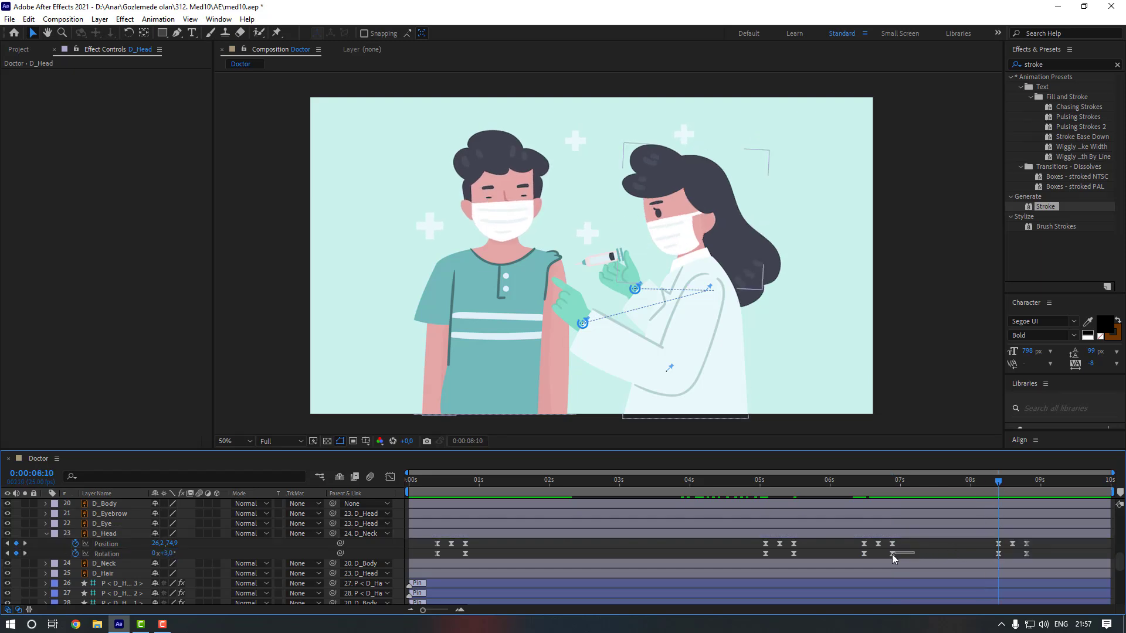
click(892, 553)
key(ctrl+c)
key(ctrl+v)
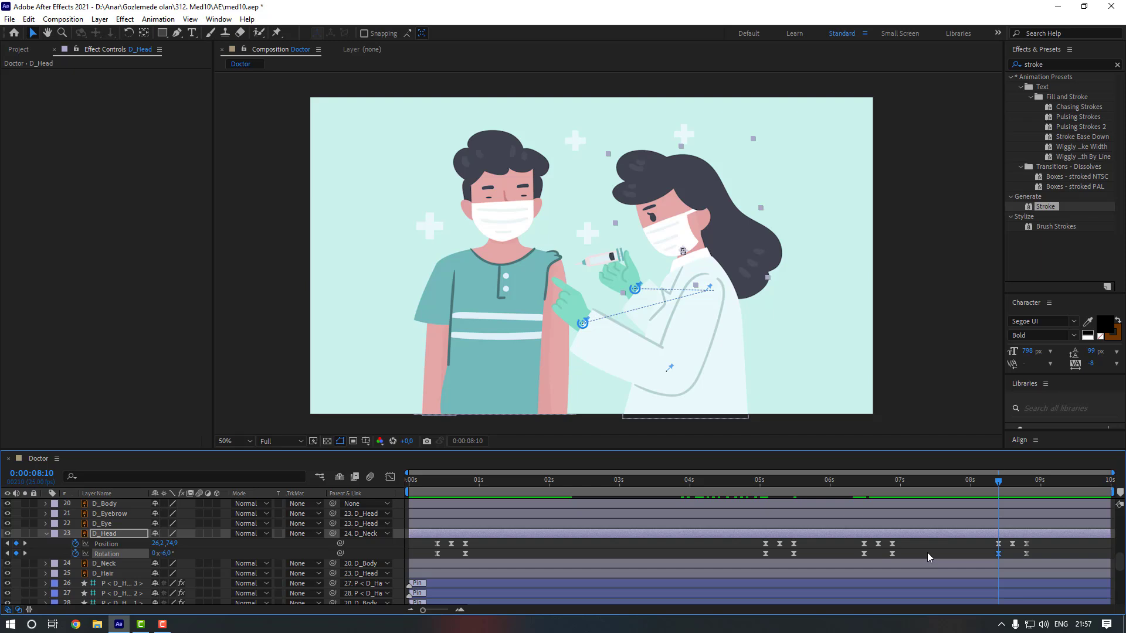
At 0:00:08:20, set the D_Head rotation to 0° and play back the animation from near the start
click(1027, 484)
click(1027, 553)
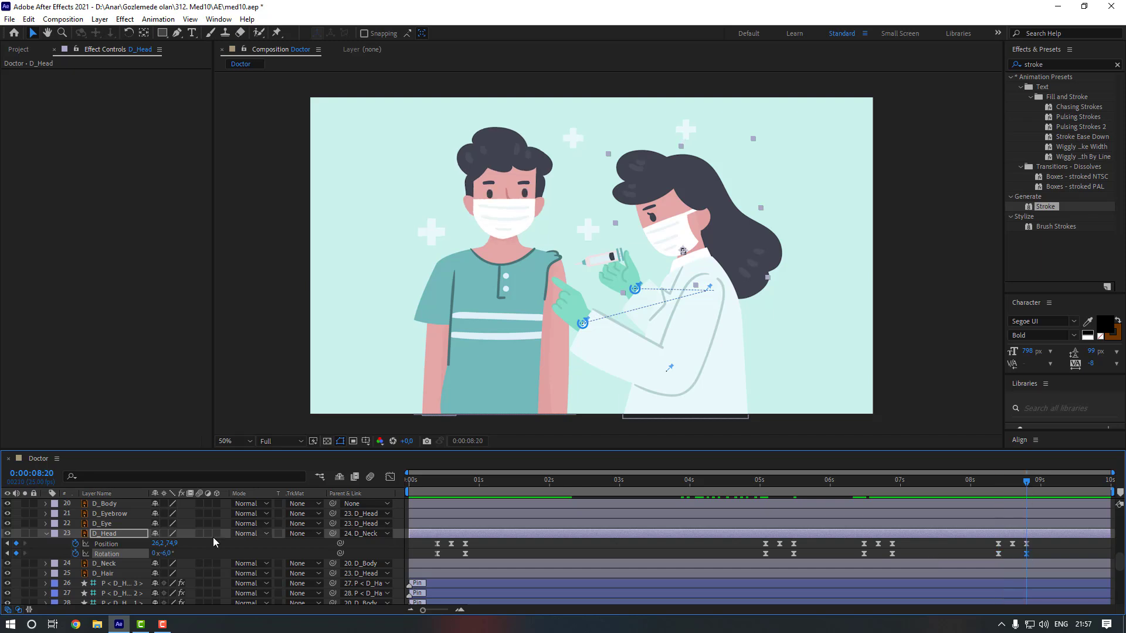
click(164, 553)
text(0)
key(Return)
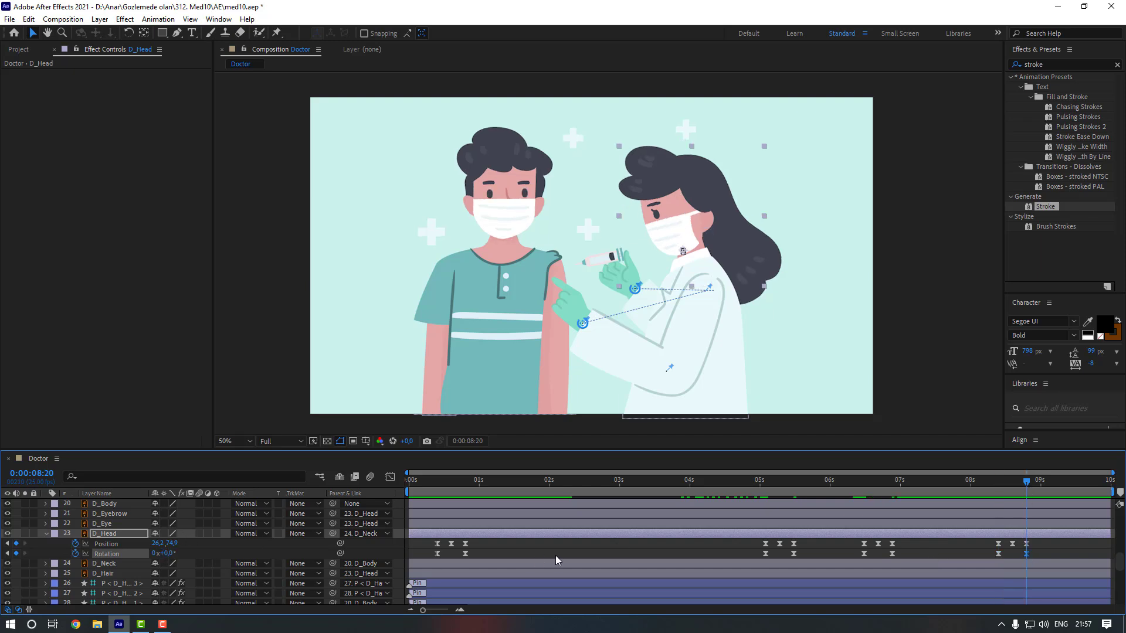
click(417, 487)
key(space)
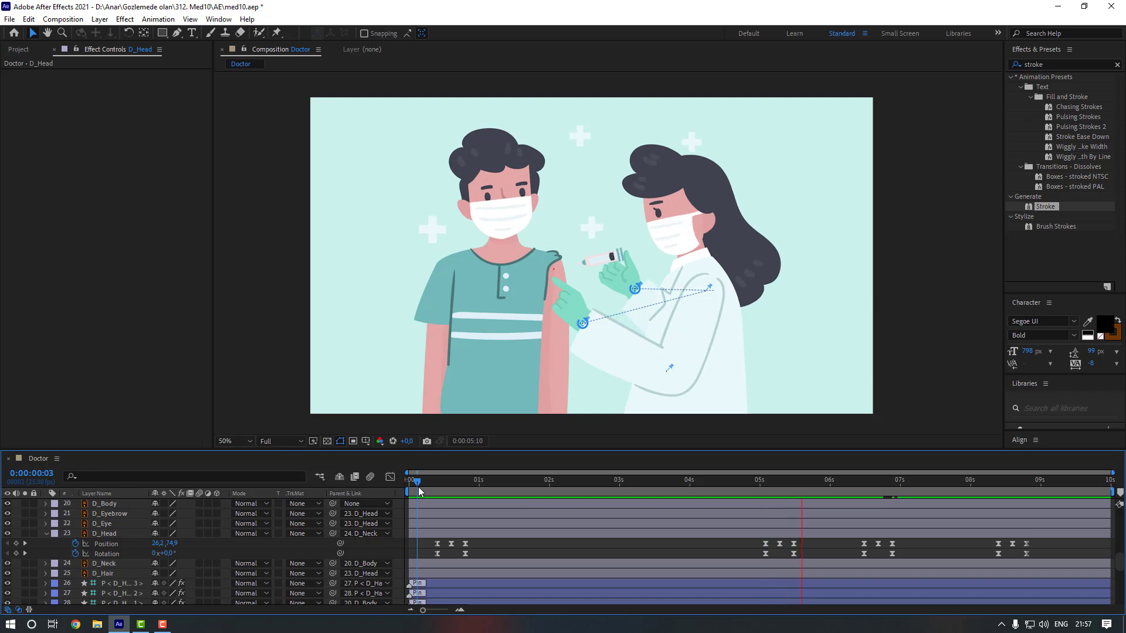
key(space)
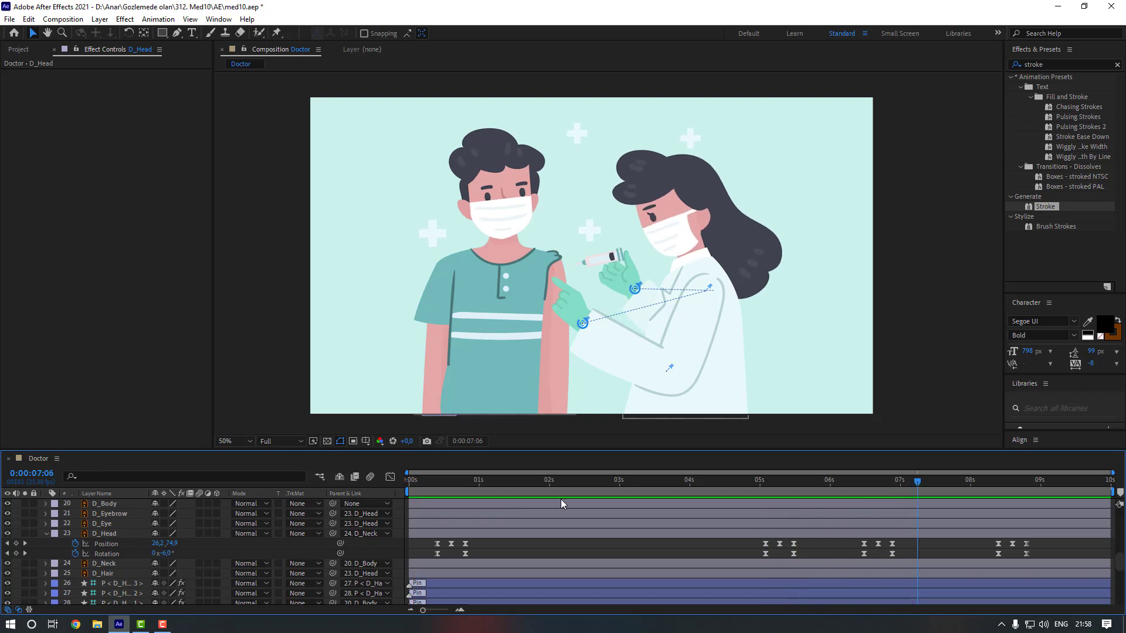
Examine the opacity animation of Shape Layer 1 at the needle's injection point on the boy's arm, playing it back from 0:00:03:06
scroll(687, 526, up, 10)
click(644, 479)
click(120, 503)
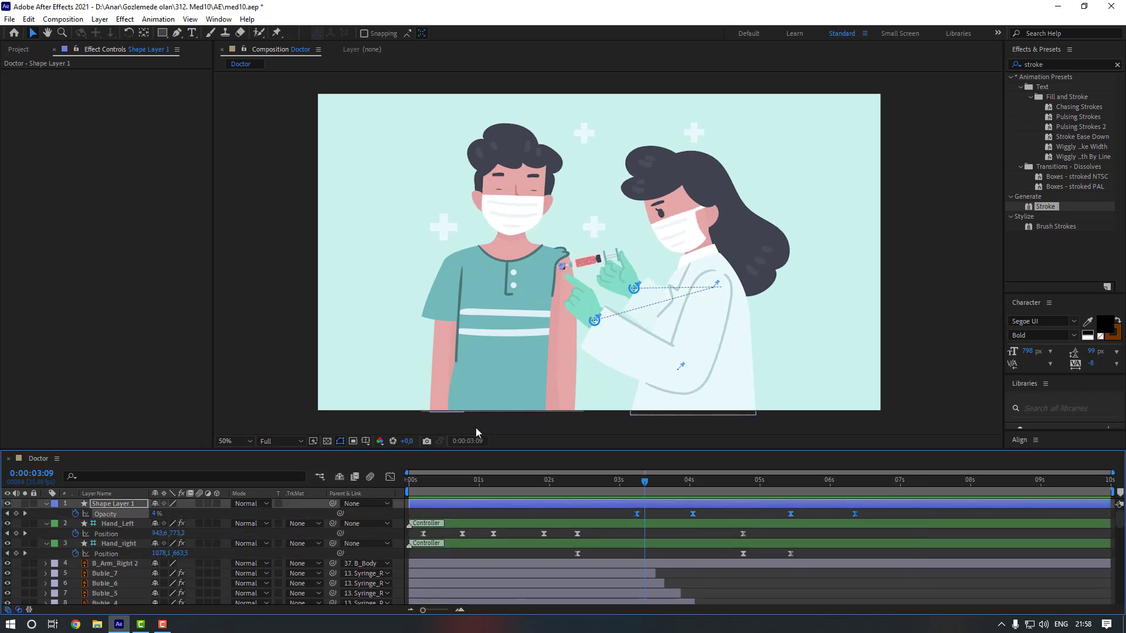
scroll(581, 299, up, 6)
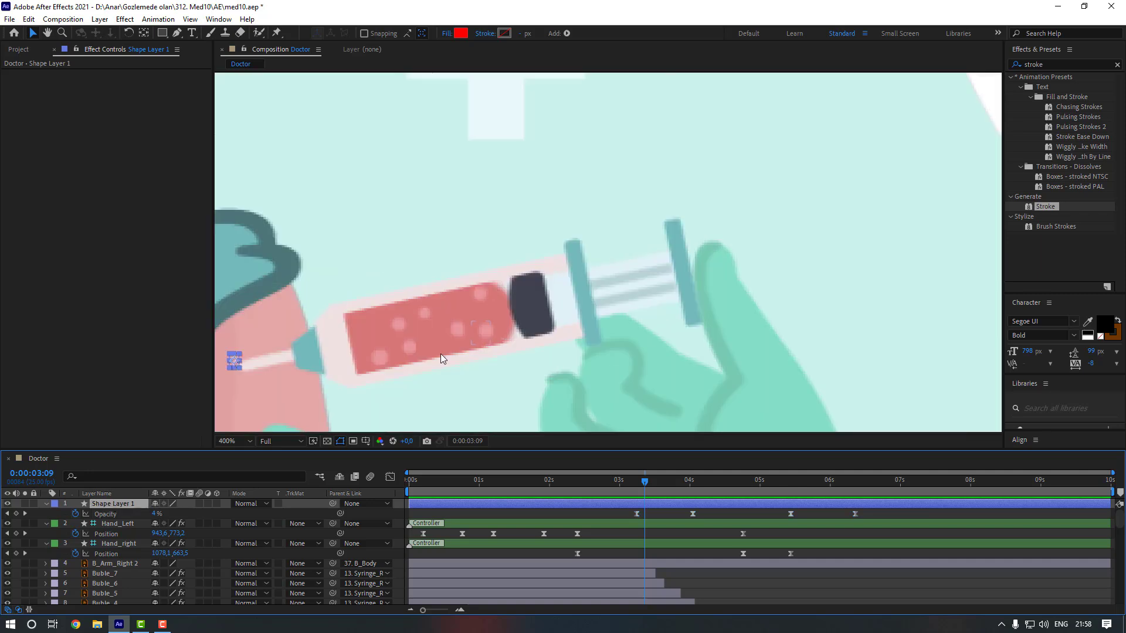
drag(671, 481, 697, 482)
drag(464, 289, 464, 292)
mouse_move(340, 299)
mouse_down()
mouse_move(614, 345)
mouse_move(604, 106)
mouse_up()
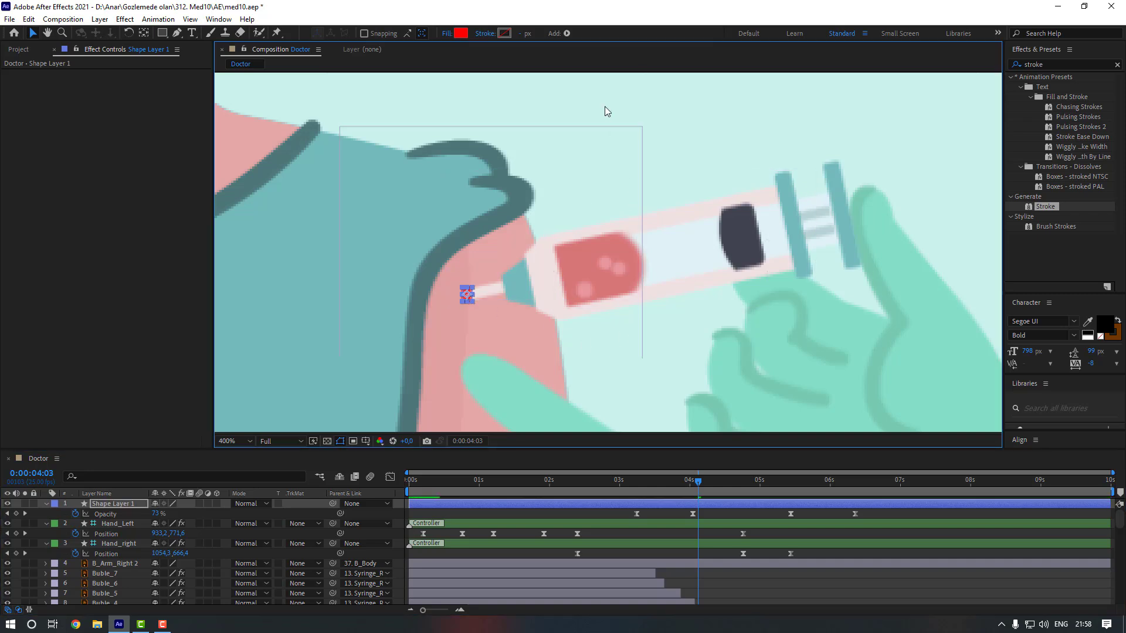
click(635, 483)
key(space)
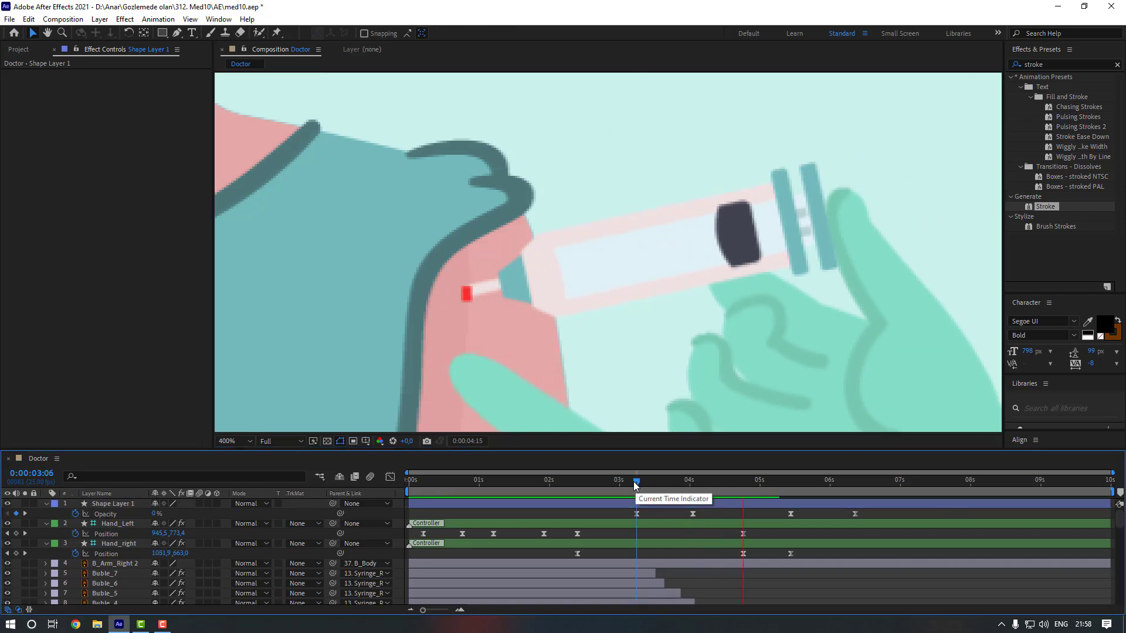
key(space)
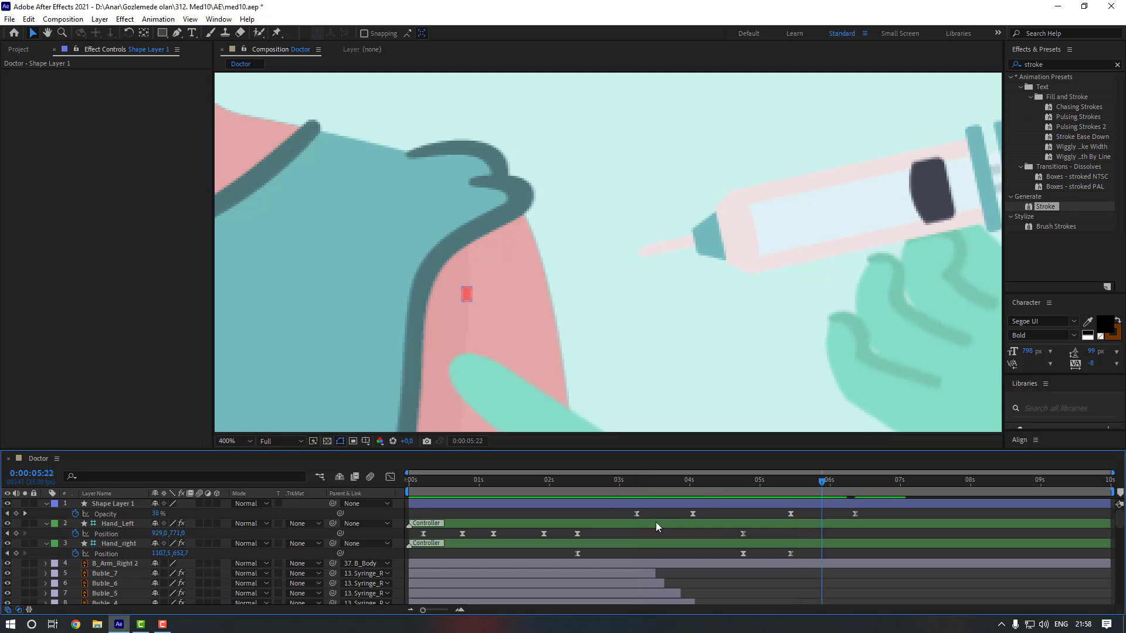
drag(731, 484, 696, 490)
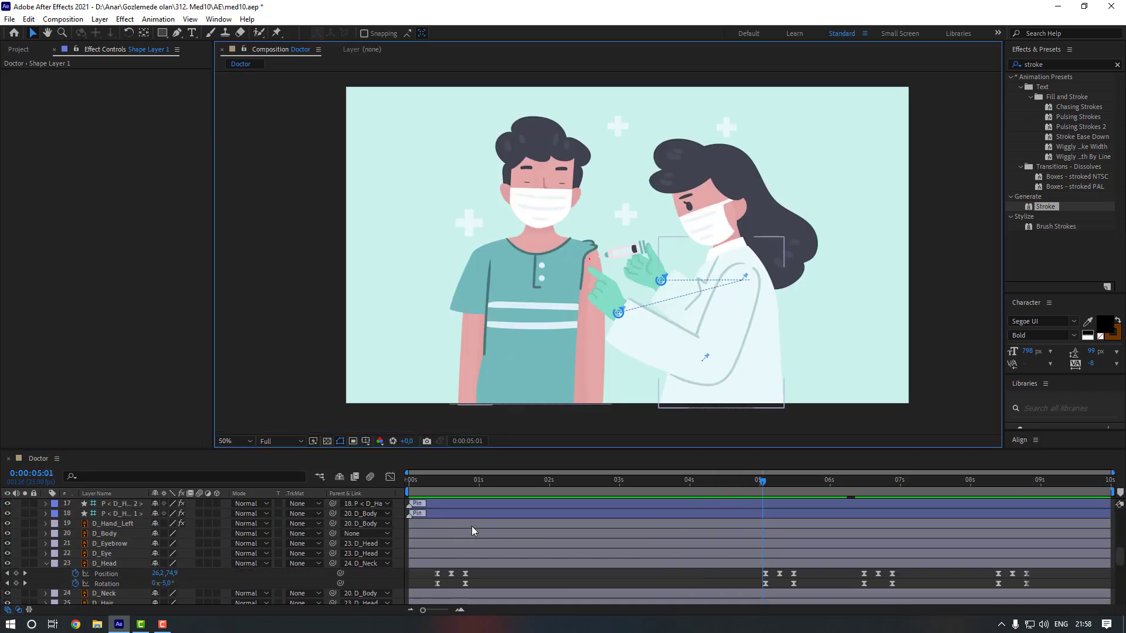
Start rotation keyframes on the D_Hair layer at 0:00:00:10
click(436, 481)
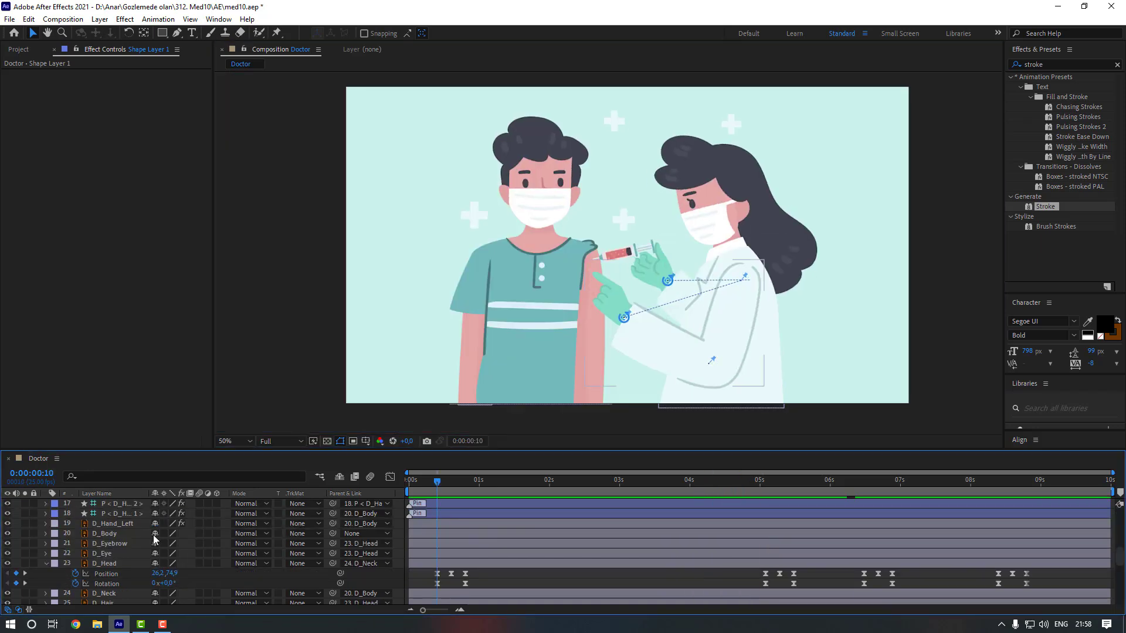
scroll(123, 566, down, 1)
click(123, 573)
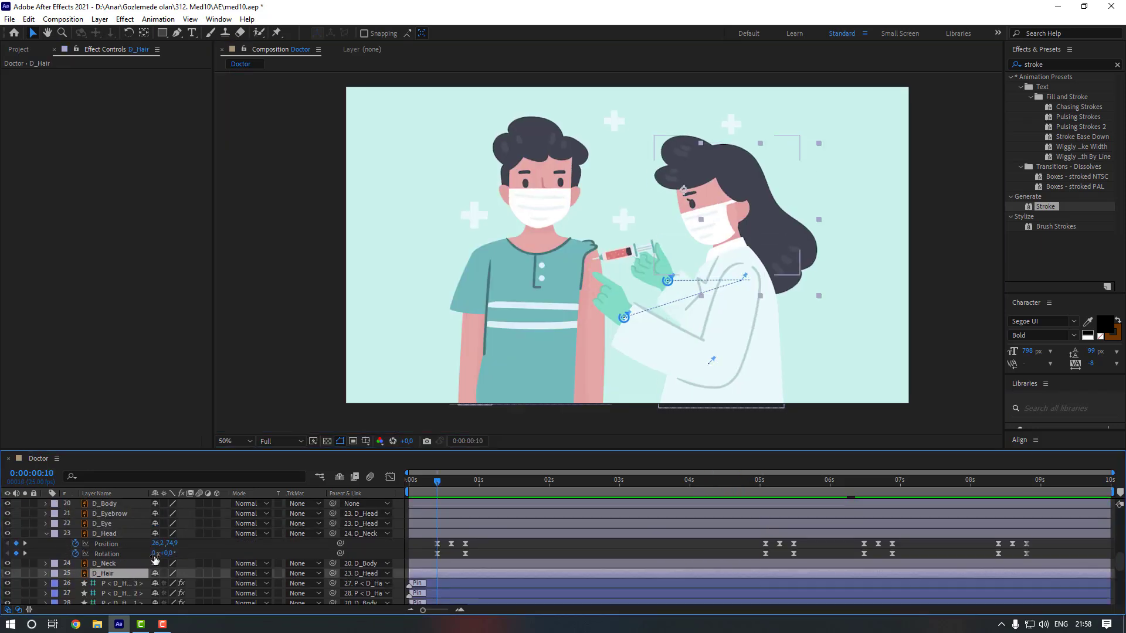
key(r)
click(75, 583)
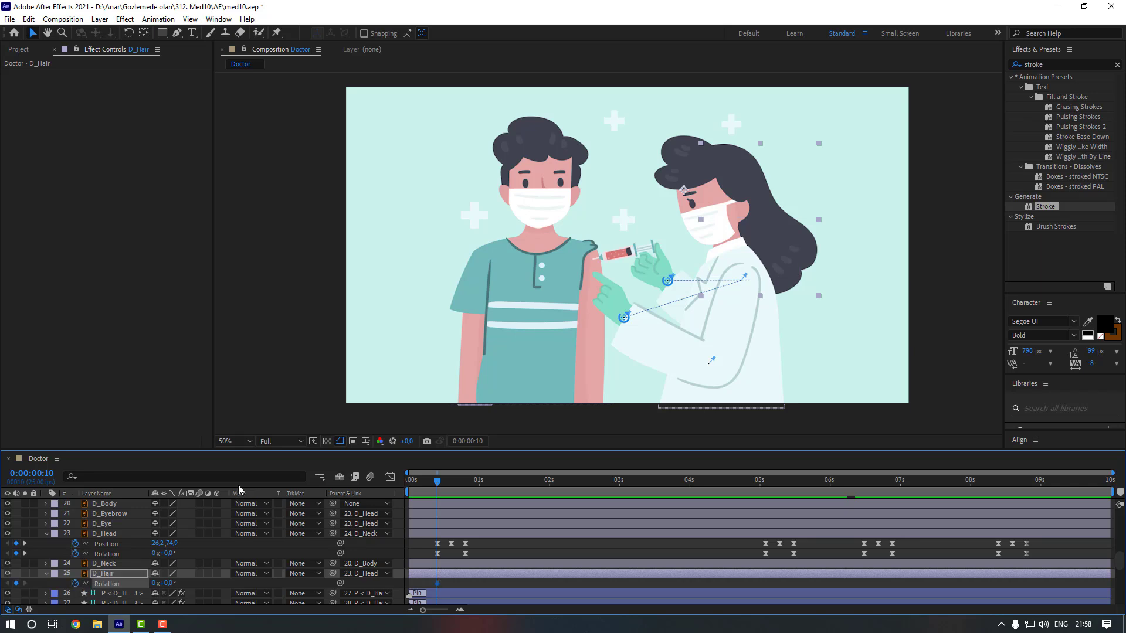
At 0:00:00:20, set the D_Hair rotation to 4°, after first trying 2°
key(shift+Page_Down)
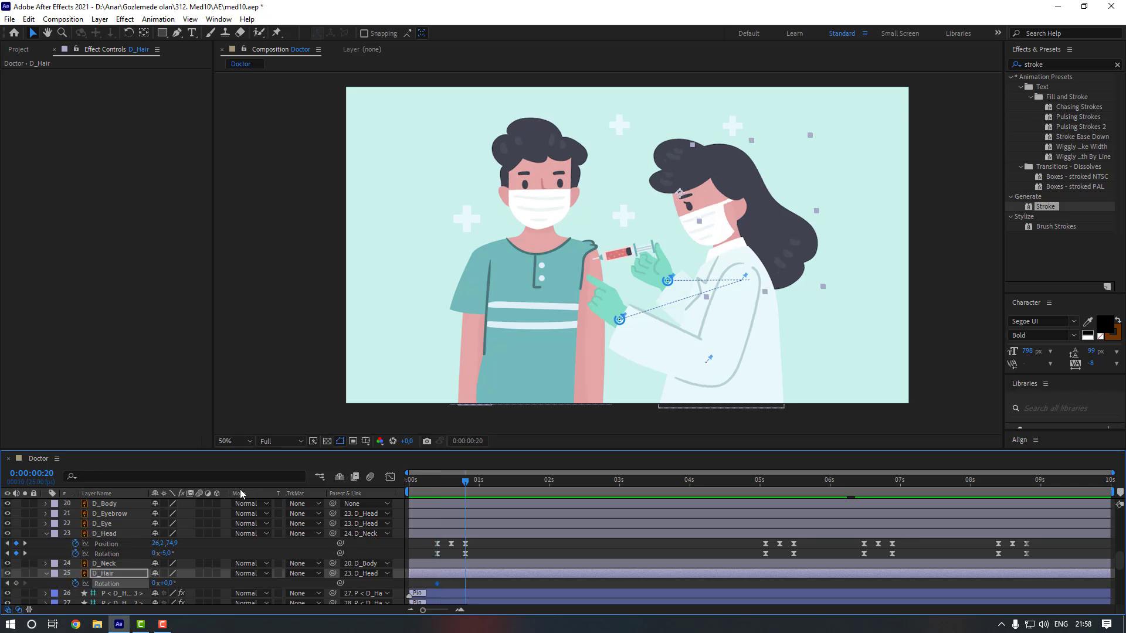
click(167, 583)
text(2)
key(Return)
click(168, 583)
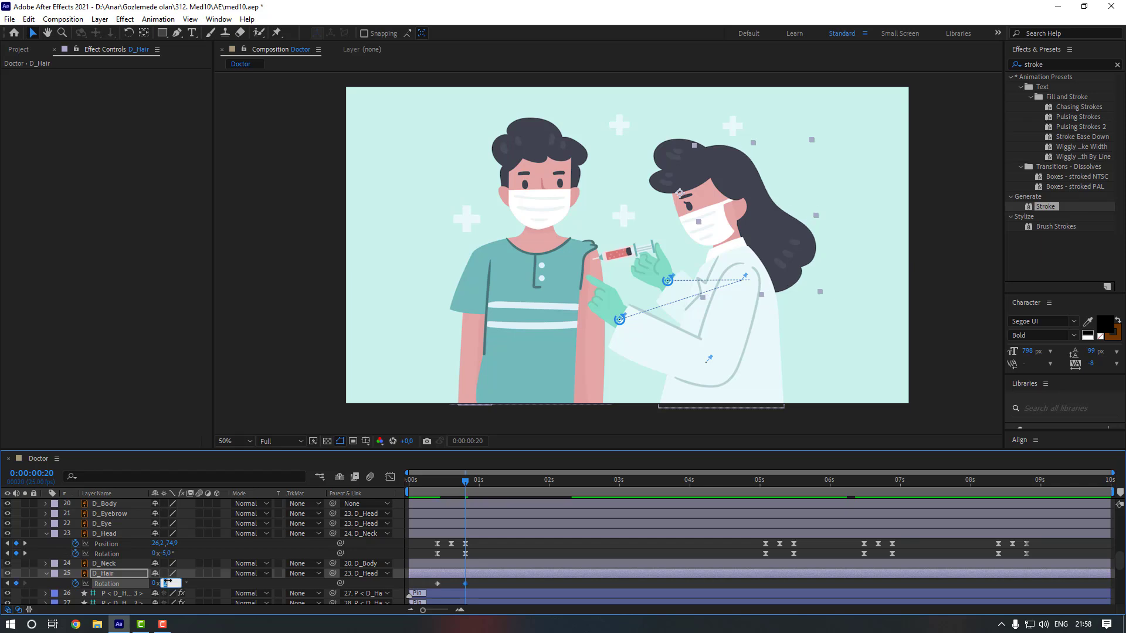
text(4)
key(Return)
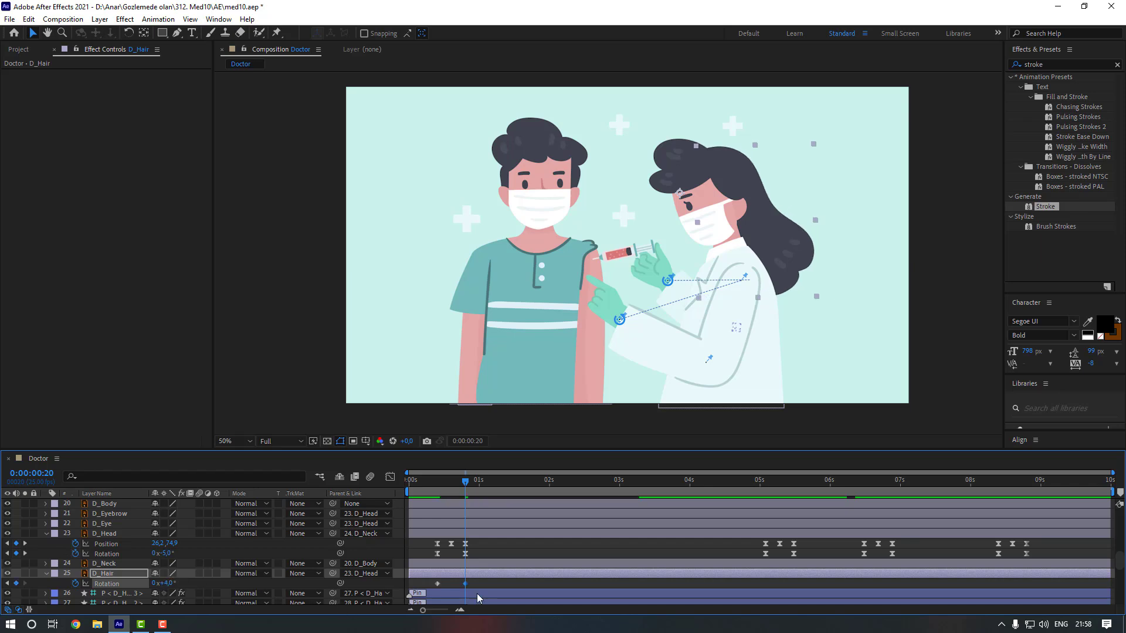
Apply Easy Ease to the D_Hair rotation keyframes at 0:00:00:10 and 0:00:00:20
right_click(465, 584)
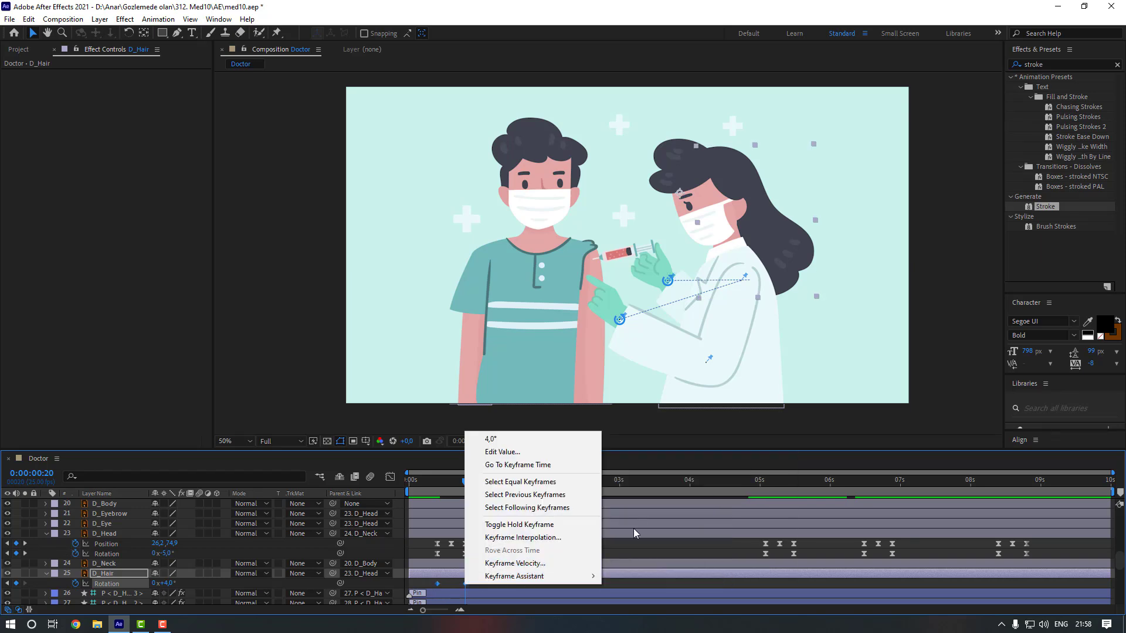
mouse_move(597, 576)
click(711, 501)
key(F2)
Add a holding D_Hair rotation keyframe at 0:00:05:02 and set the rotation to 0° at 0:00:05:12
key(k)
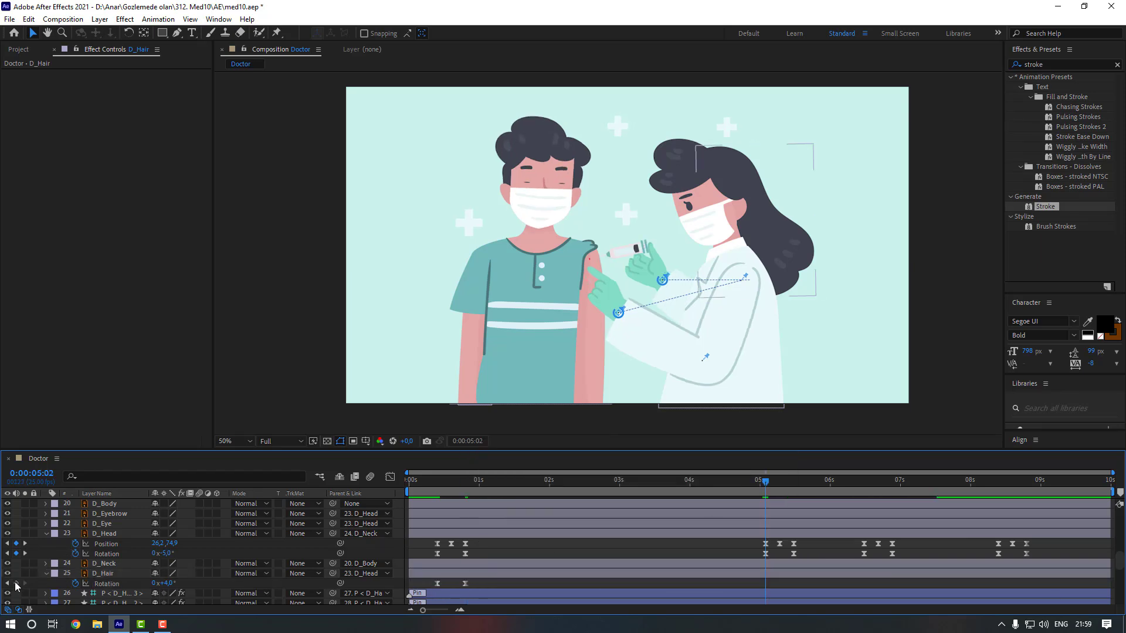
click(16, 583)
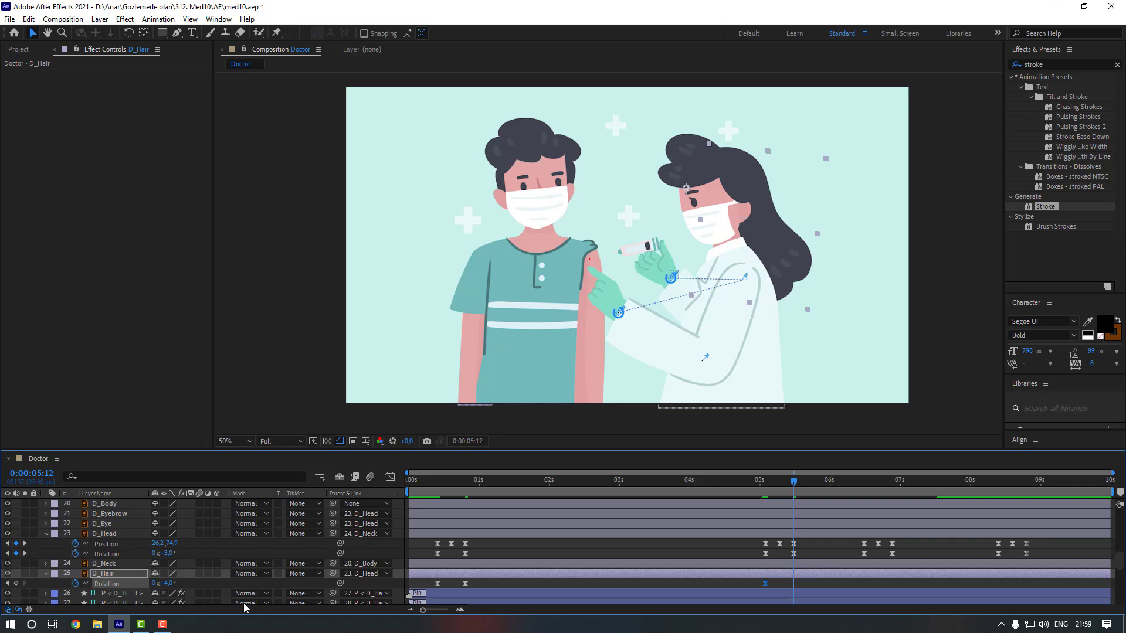
click(170, 583)
text(0)
key(Return)
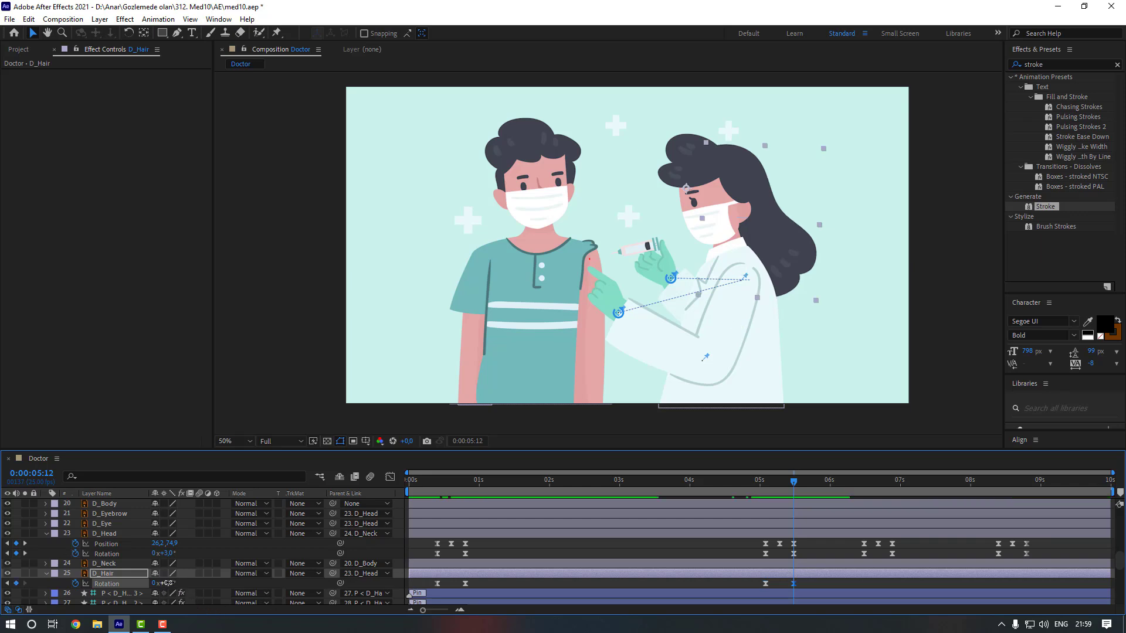
Hold the D_Hair rotation with a keyframe at 0:00:06:12 and set it to 4° at 0:00:06:22
click(863, 485)
click(894, 488)
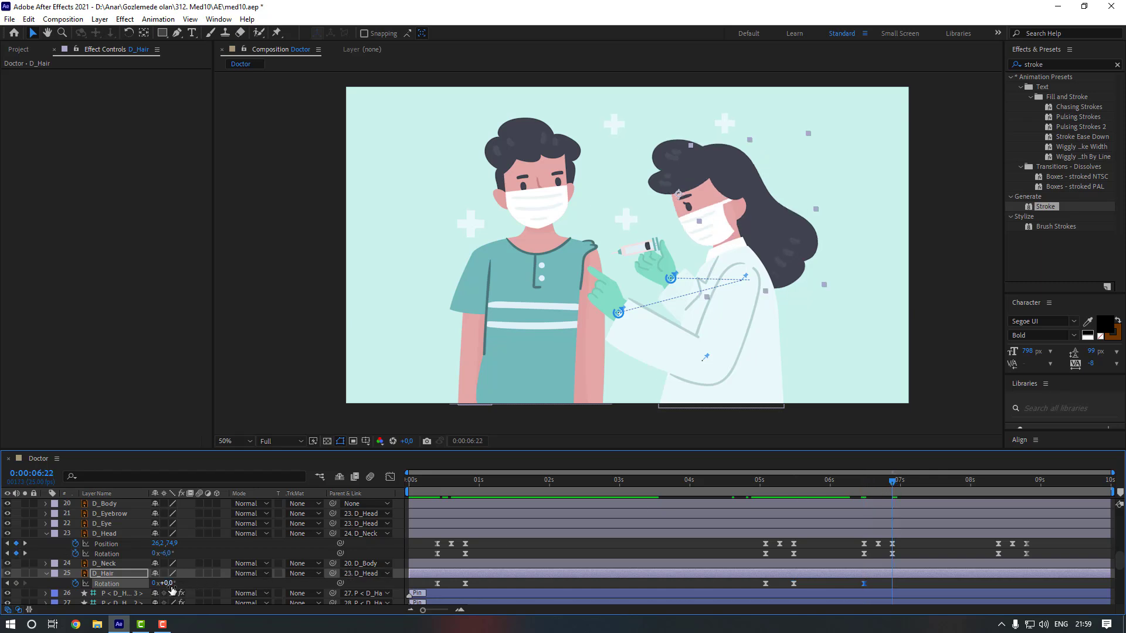
text(4)
key(Return)
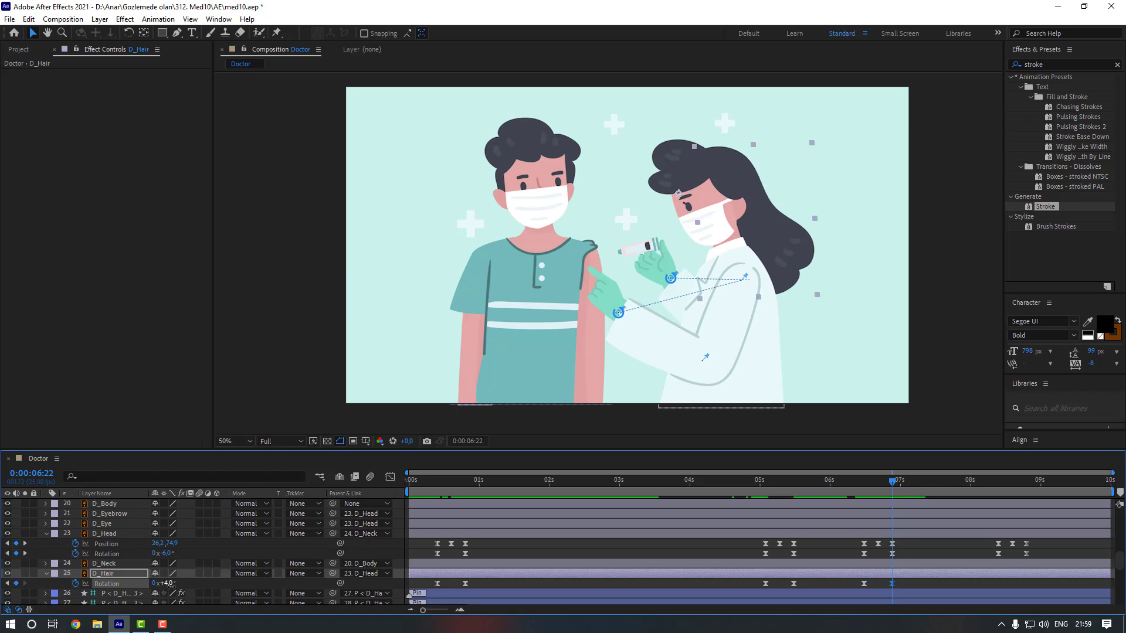
Set the D_Hair rotation to 0° at 0:00:08:20, holding the previous value at 0:00:08:10, and play back the animation
drag(992, 493, 1026, 486)
click(166, 583)
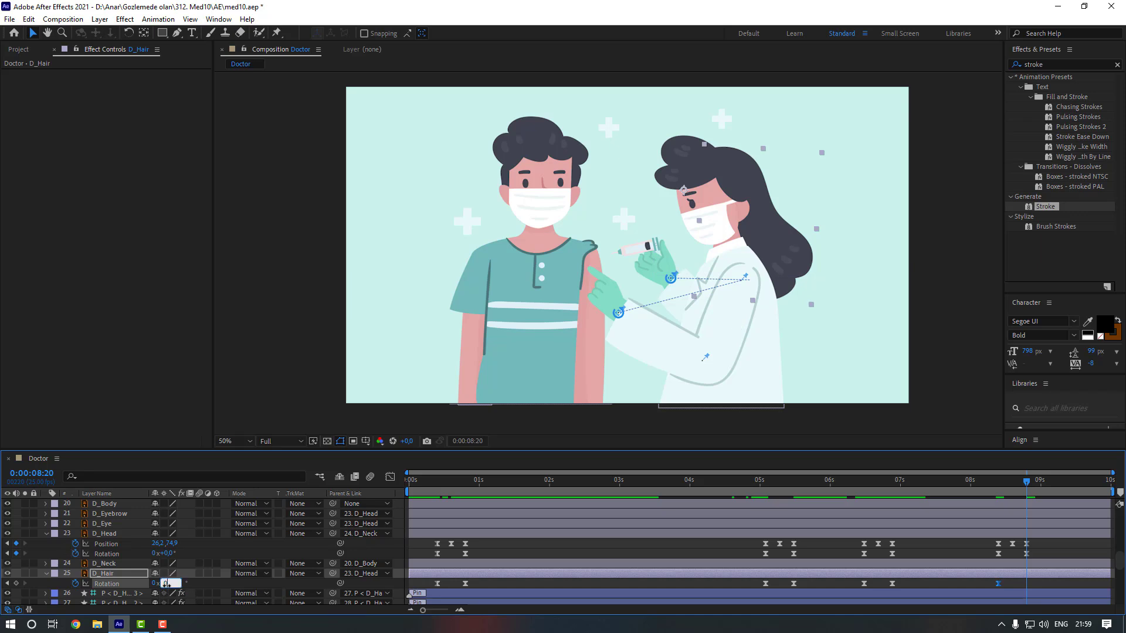
text(0)
key(Return)
click(657, 584)
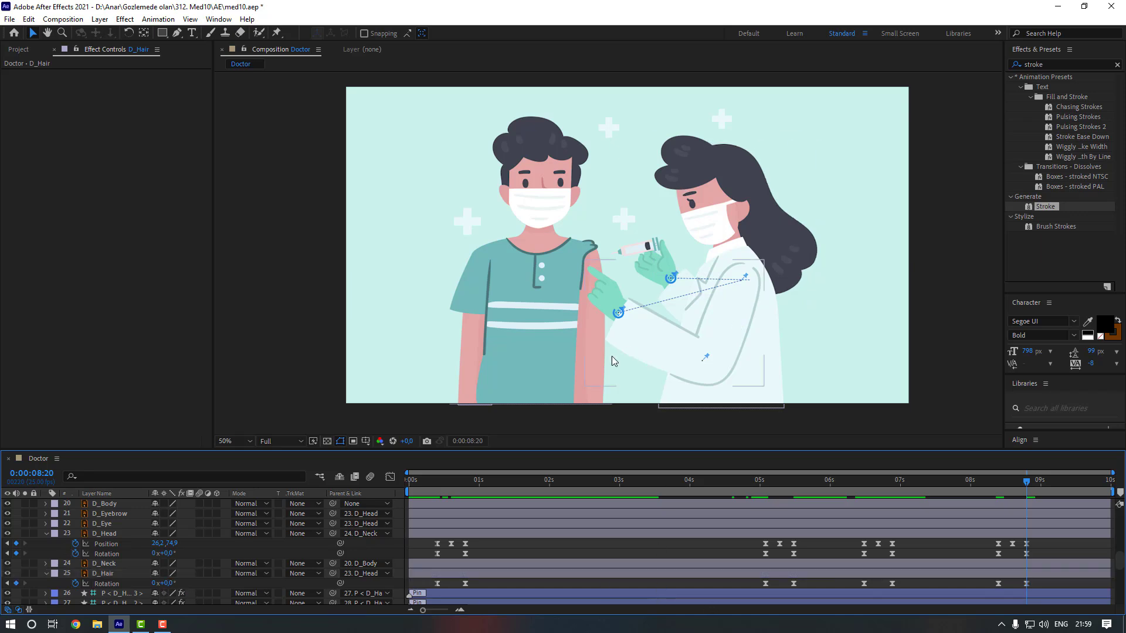
key(space)
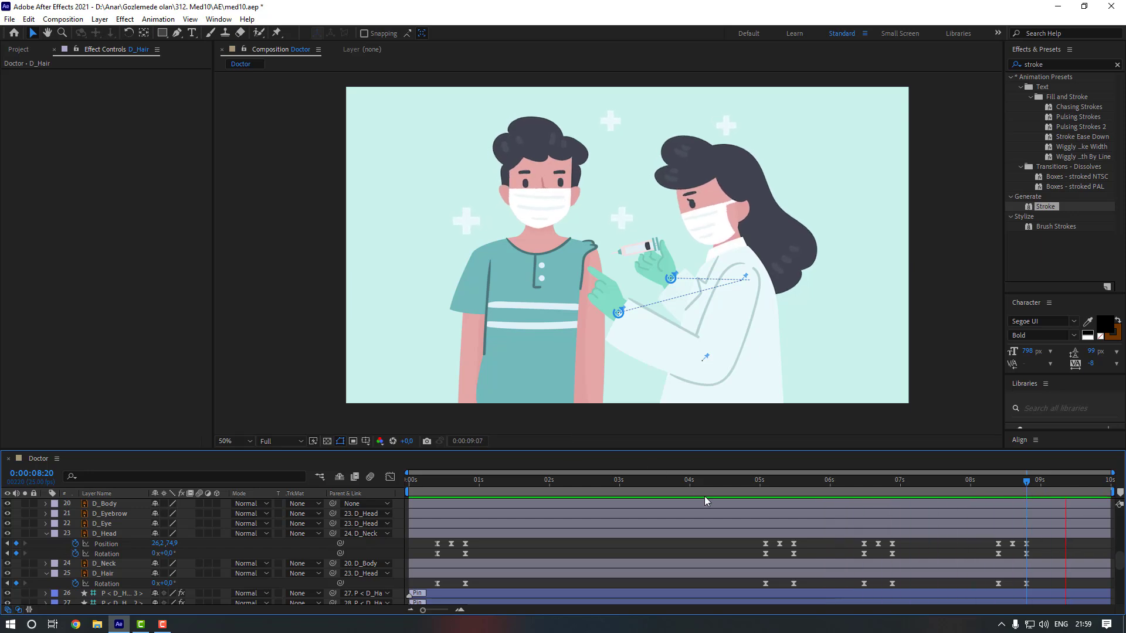
Start position and rotation keyframes on the D_Body layer at 0:00:00:10
click(765, 484)
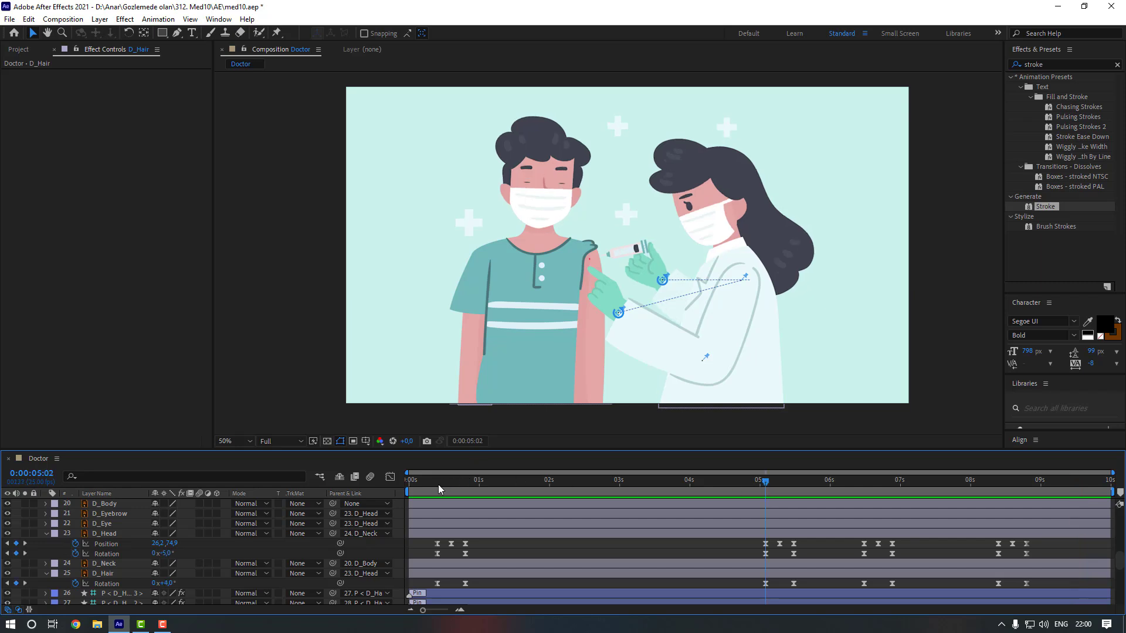
mouse_move(439, 485)
mouse_down()
mouse_move(465, 485)
mouse_move(437, 485)
mouse_up()
scroll(264, 527, up, 1)
click(120, 535)
scroll(452, 532, down, 1)
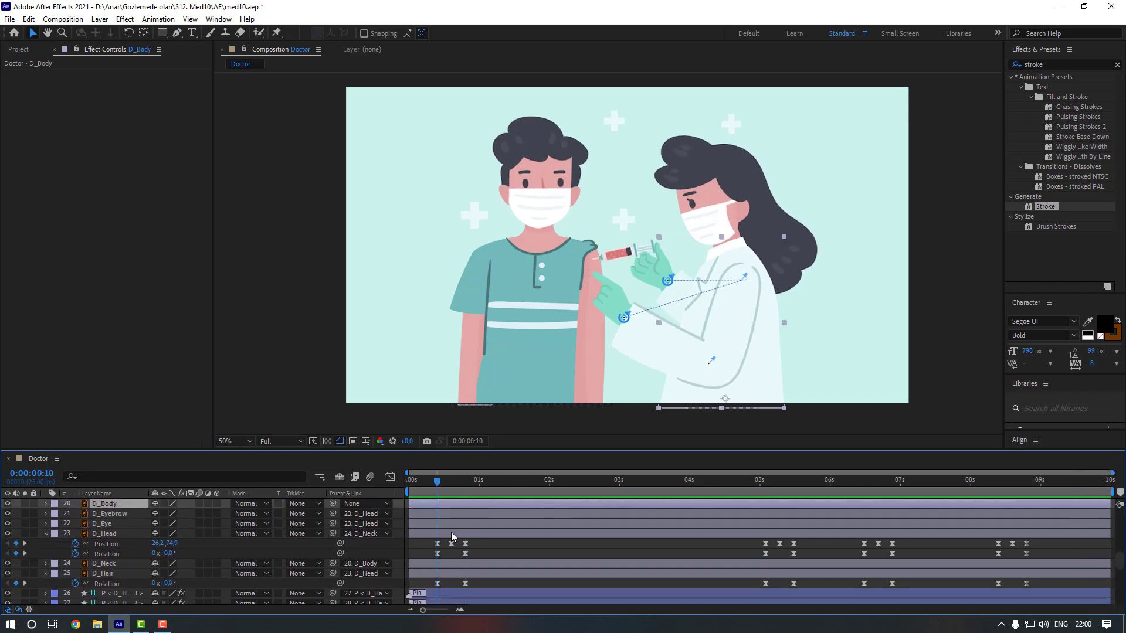
key(alt+shift+r)
key(alt+shift+p)
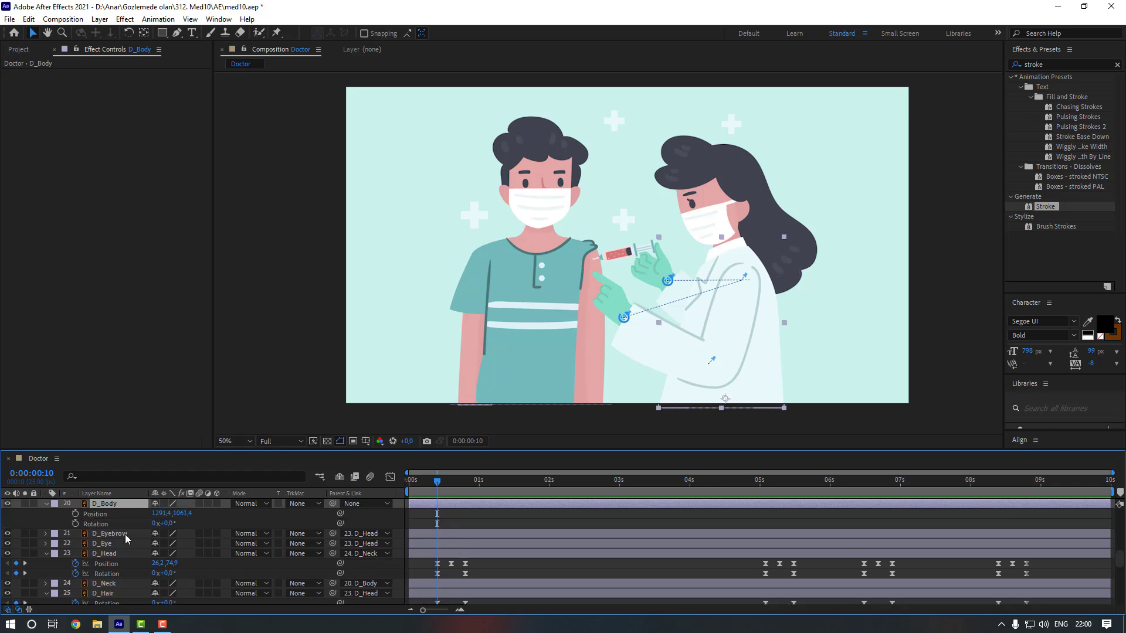
drag(76, 514, 76, 524)
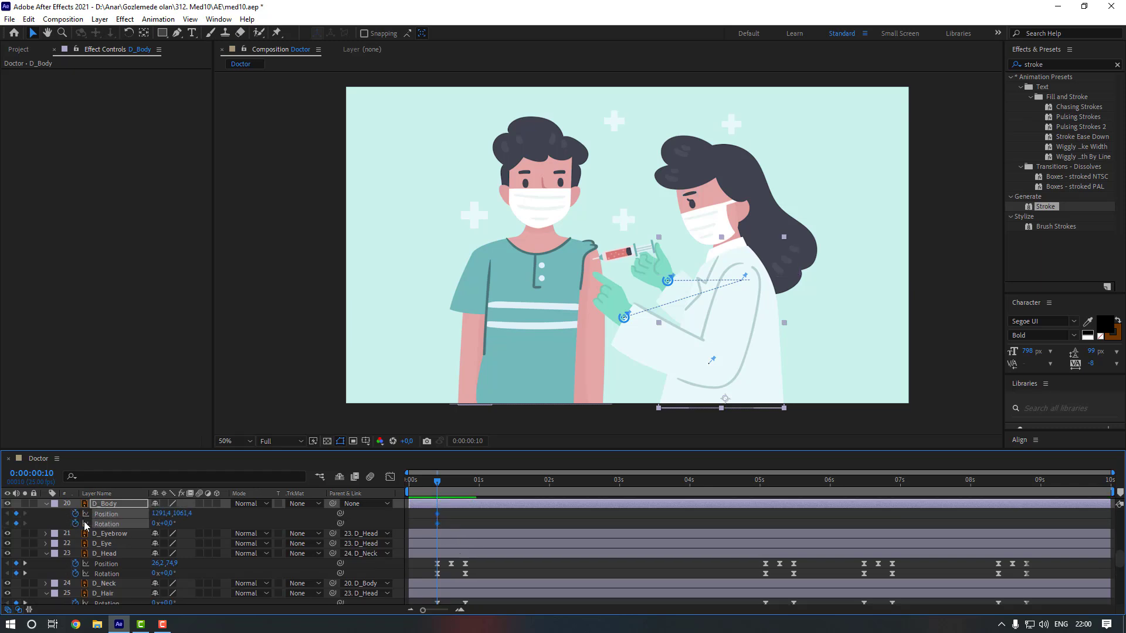
At 0:00:00:20, set the D_Body rotation to -2° and add a position keyframe with the current value
key(shift+Page_Down)
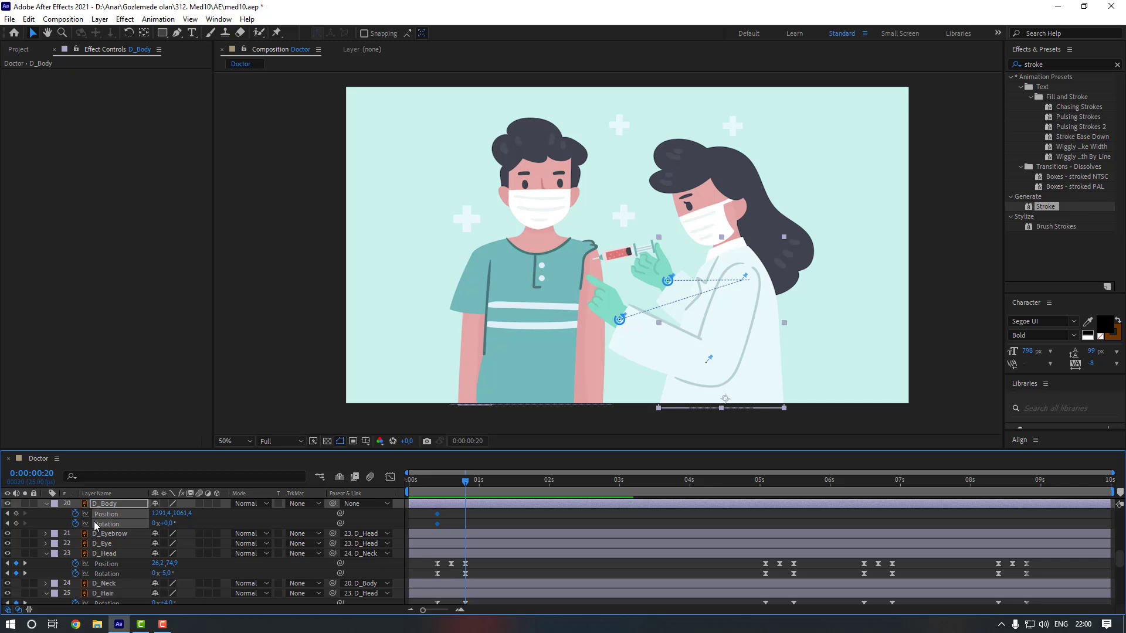
click(167, 524)
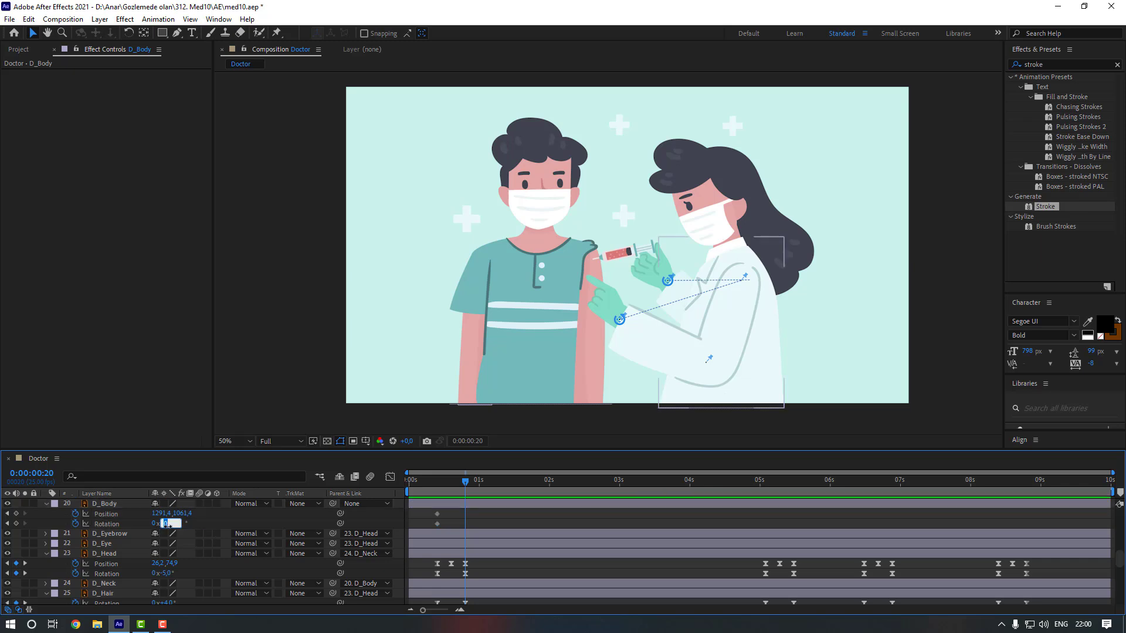
text(-2)
key(Return)
click(16, 515)
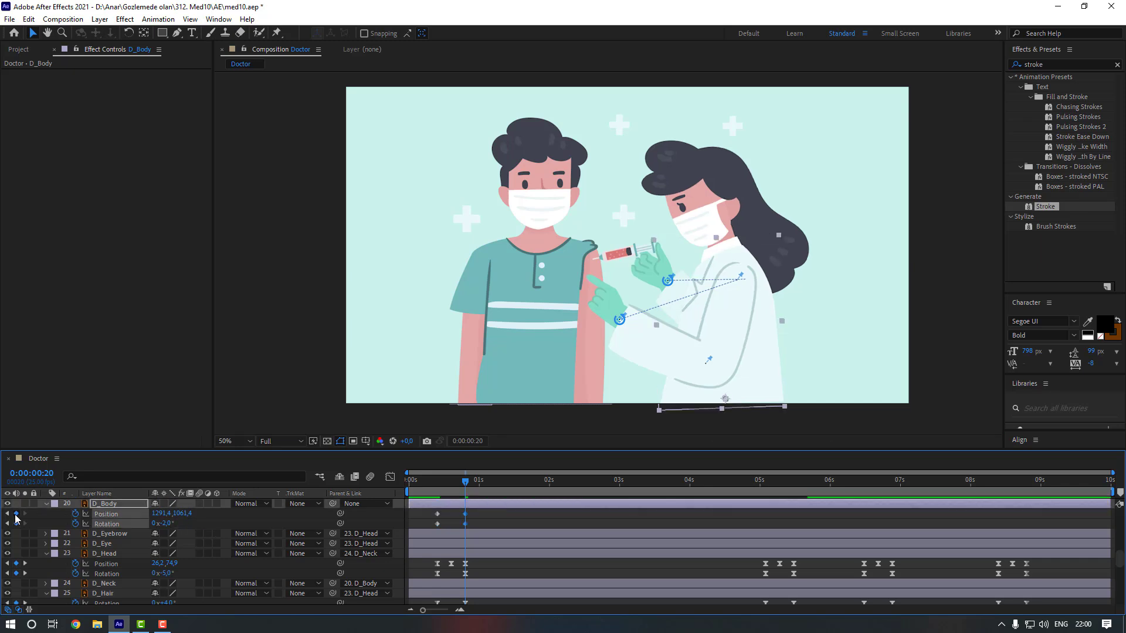
Lower D_Body to 1291.4, 1071.4 at 0:00:00:15, apply Easy Ease to its position and rotation keyframes, and preview the motion
drag(454, 487, 452, 486)
key(shift+Down)
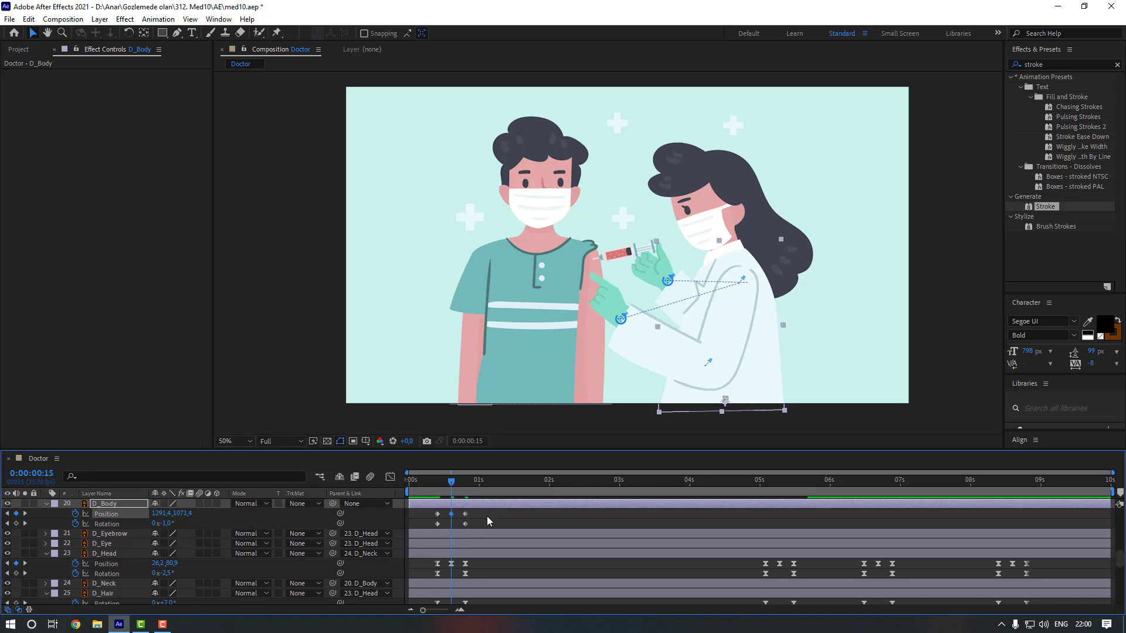
drag(490, 509, 426, 531)
right_click(465, 513)
mouse_move(528, 505)
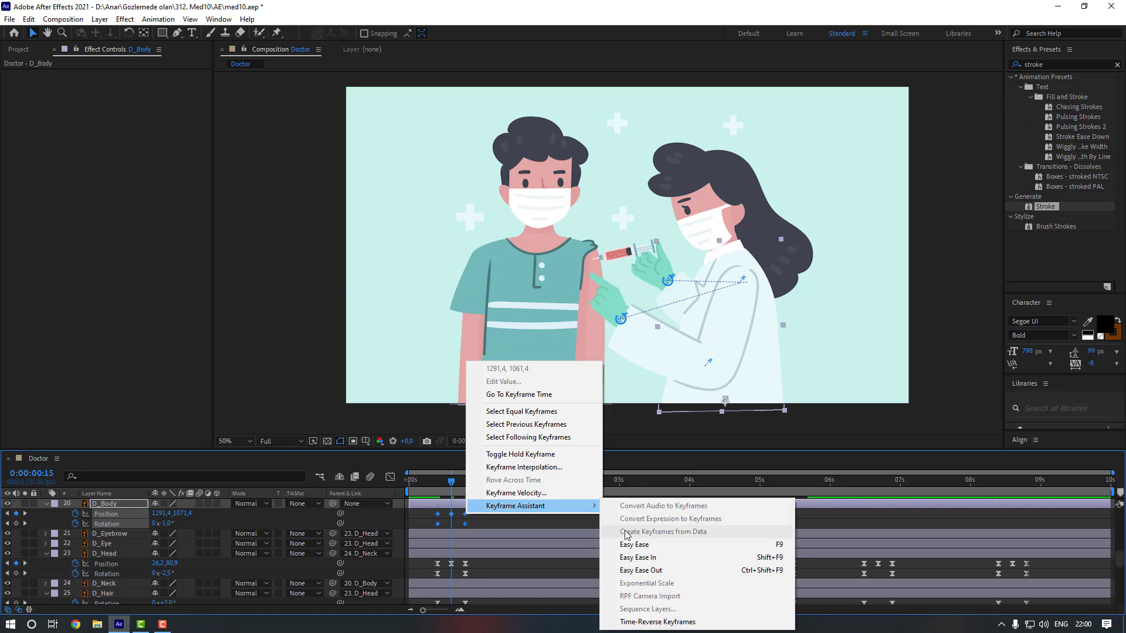
click(634, 544)
click(424, 485)
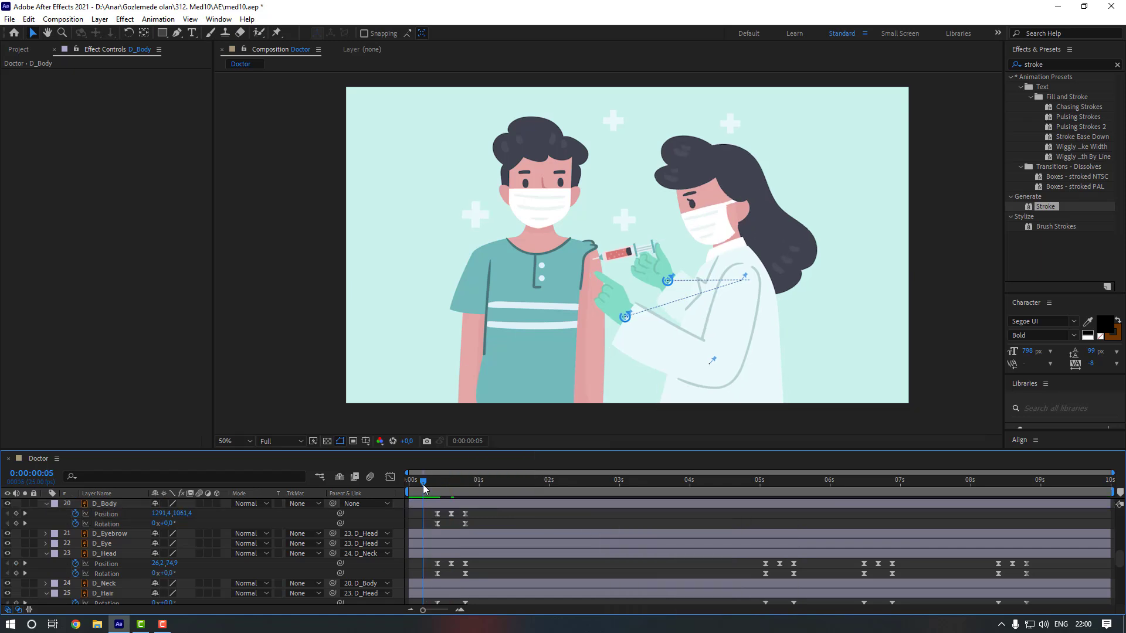
key(space)
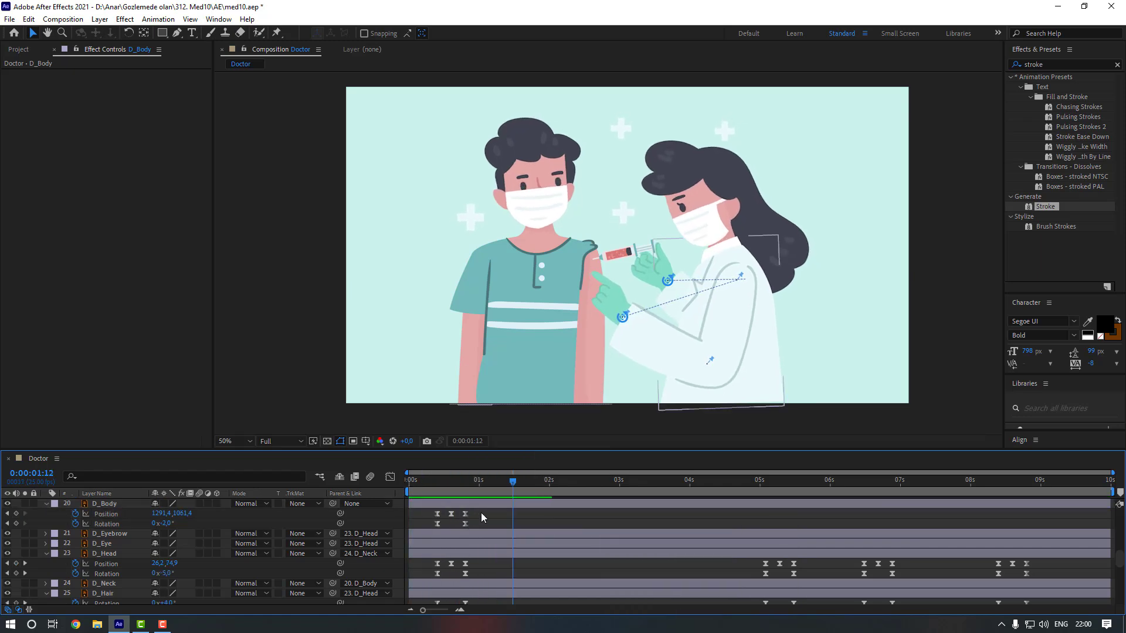
Copy the D_Body position and rotation keyframes to 0:00:05:02, replacing the pasted starting rotation with the -2° keyframe from 0:00:00:20
drag(481, 513, 427, 531)
click(765, 482)
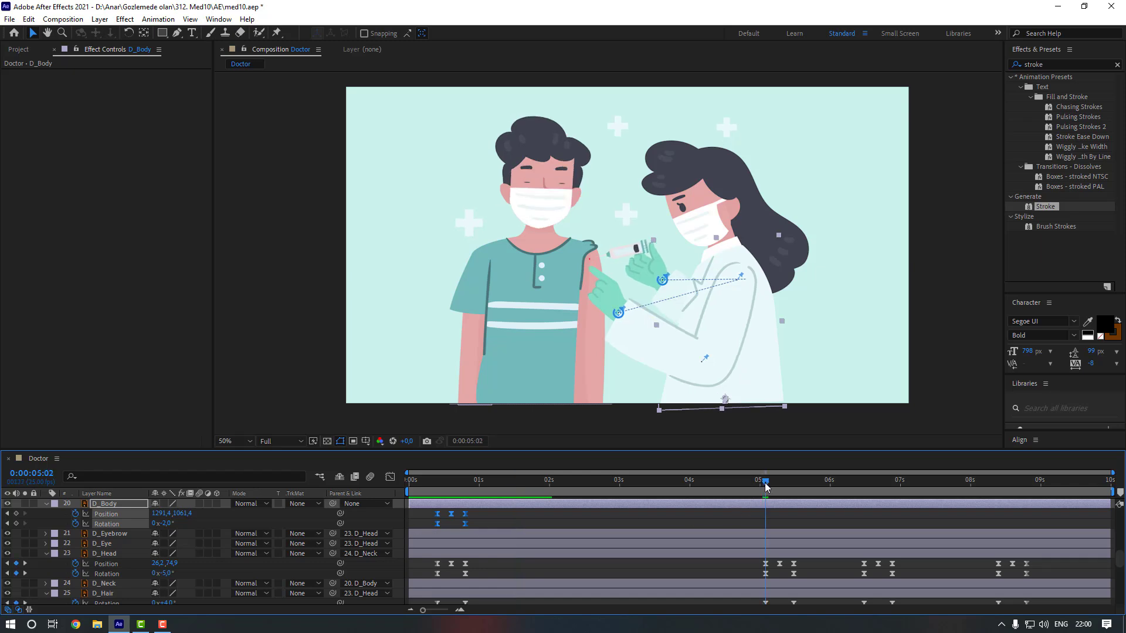
key(ctrl+v)
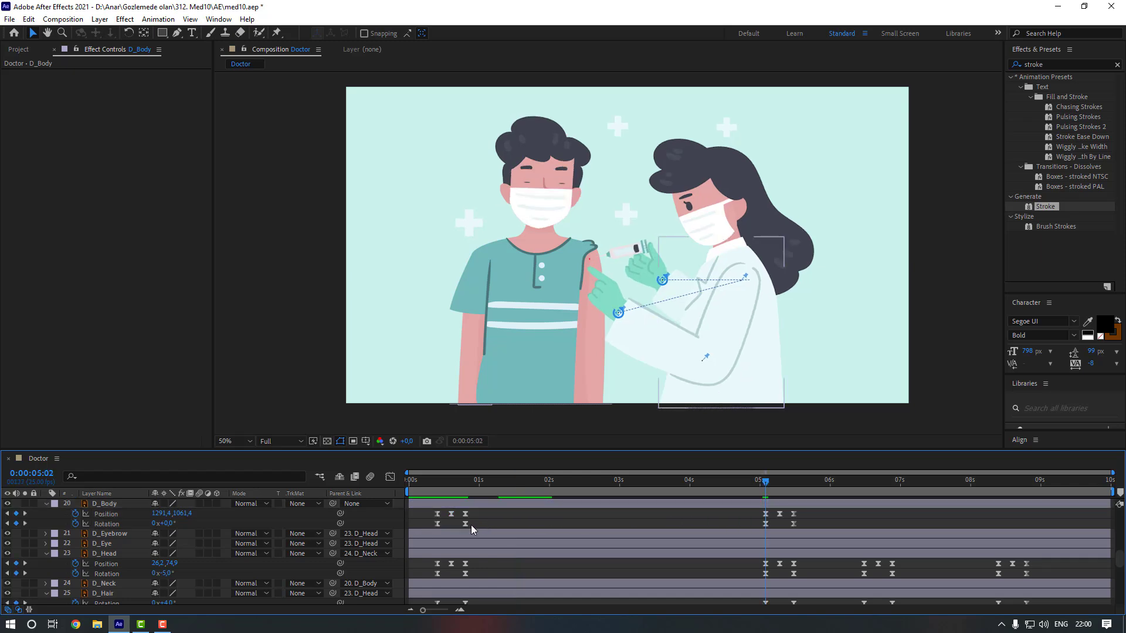
drag(480, 521, 462, 528)
key(ctrl+c)
key(ctrl+v)
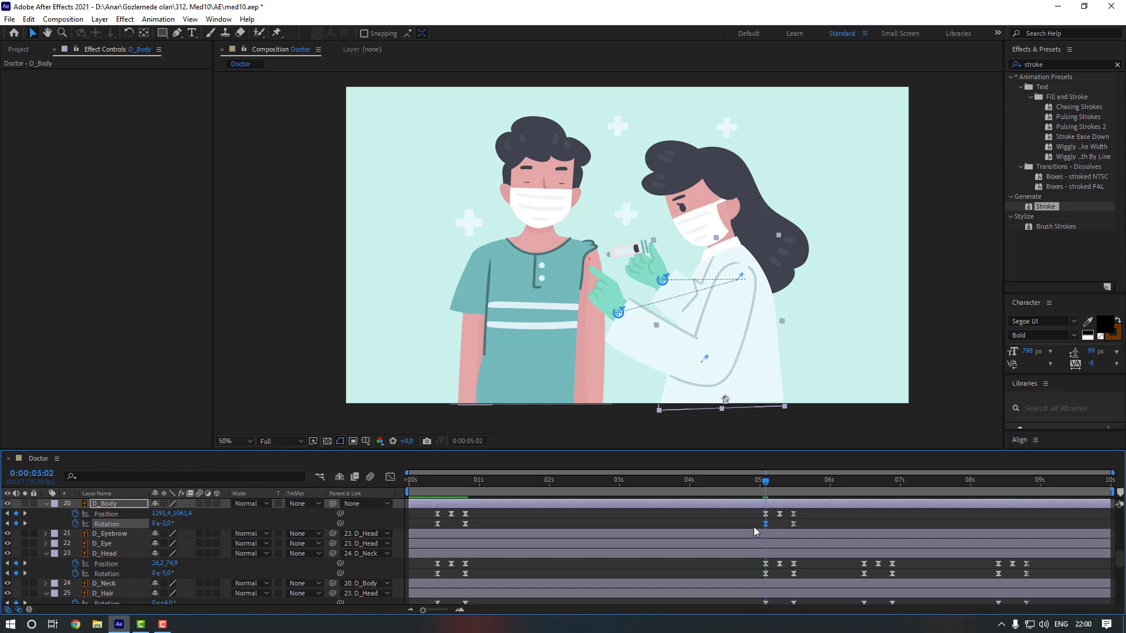
Set the D_Body rotation to 2° at 0:00:05:12
click(793, 484)
click(169, 524)
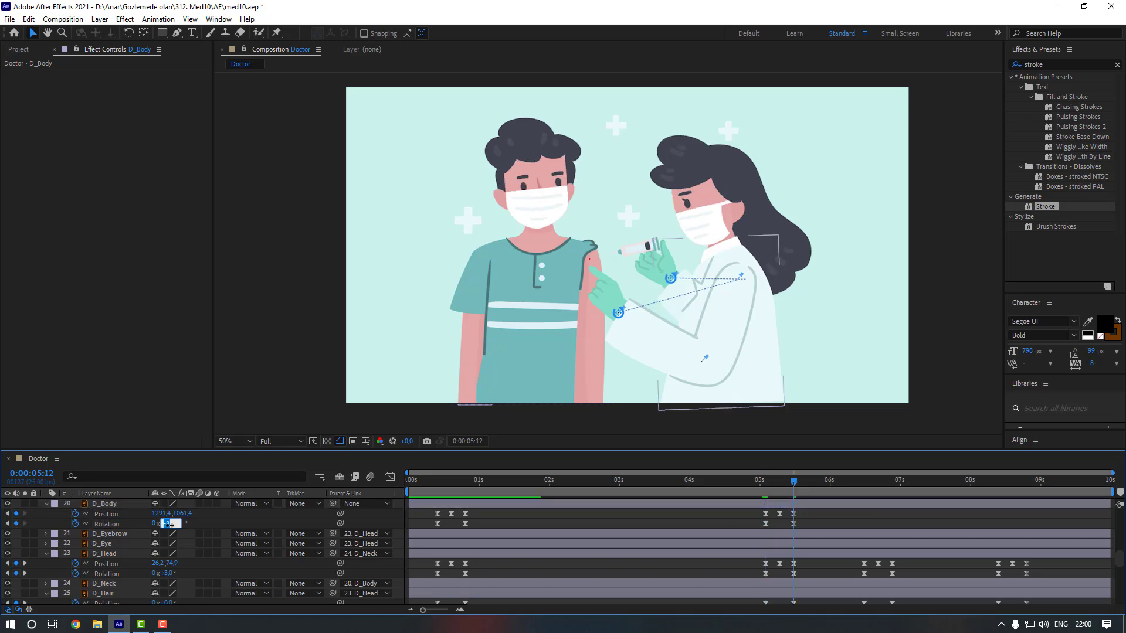
text(2)
key(Return)
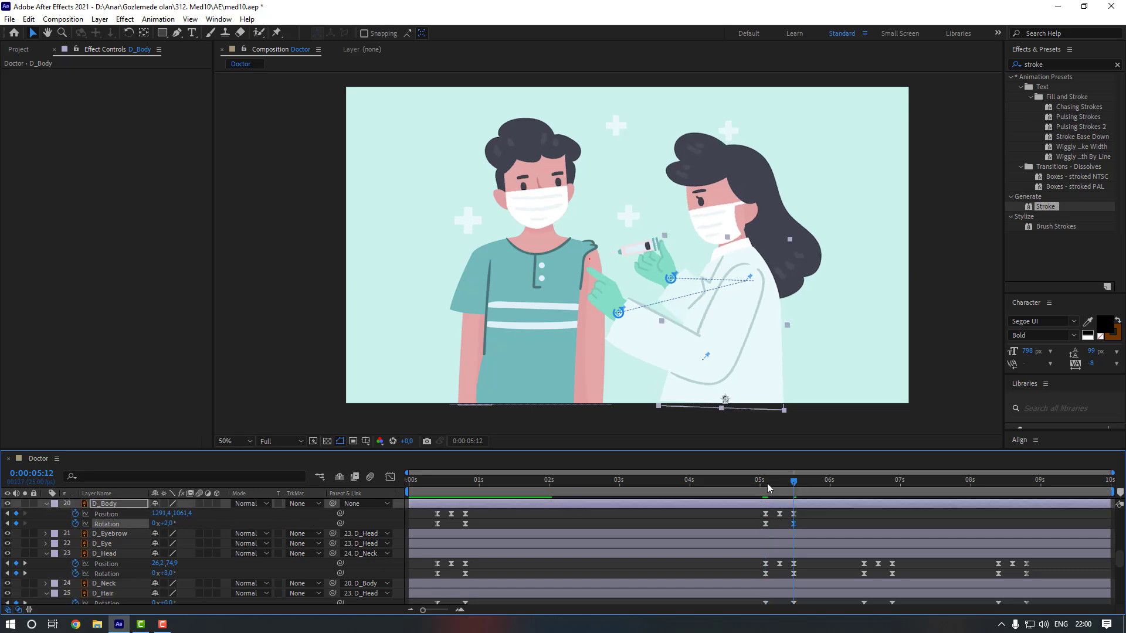
Paste the D_Body position and rotation keyframes at 0:00:06:12, giving the starting rotation the 2° keyframe from 0:00:05:12
mouse_move(804, 511)
mouse_down()
mouse_move(762, 528)
mouse_move(791, 526)
mouse_up()
click(865, 482)
key(ctrl+v)
click(827, 519)
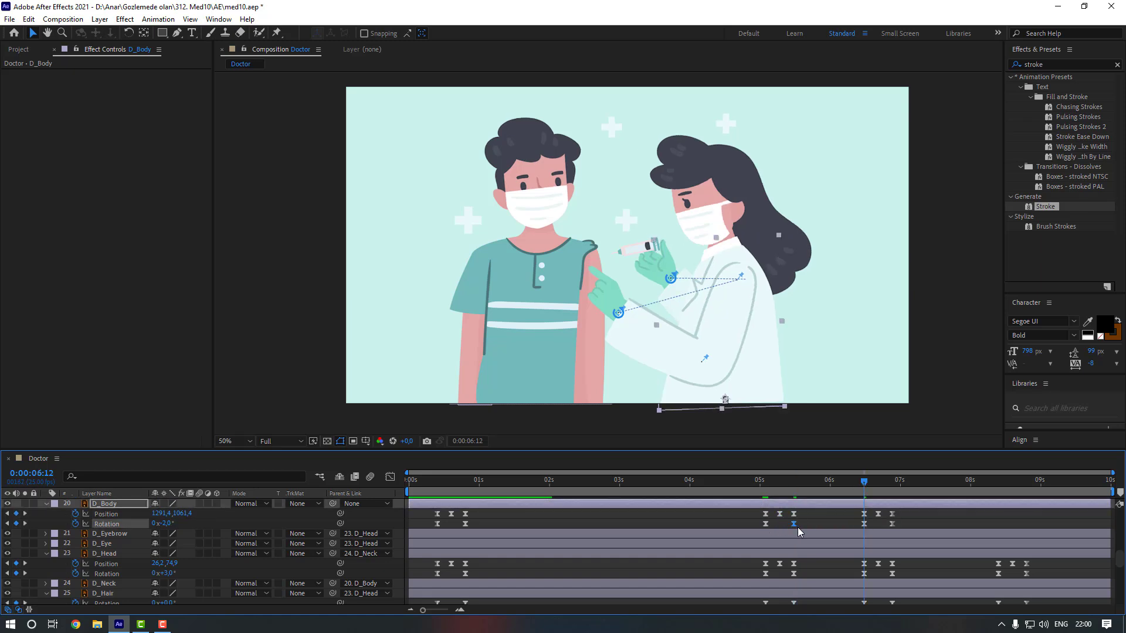
Set the D_Body rotation to -3° at 0:00:06:22
click(895, 486)
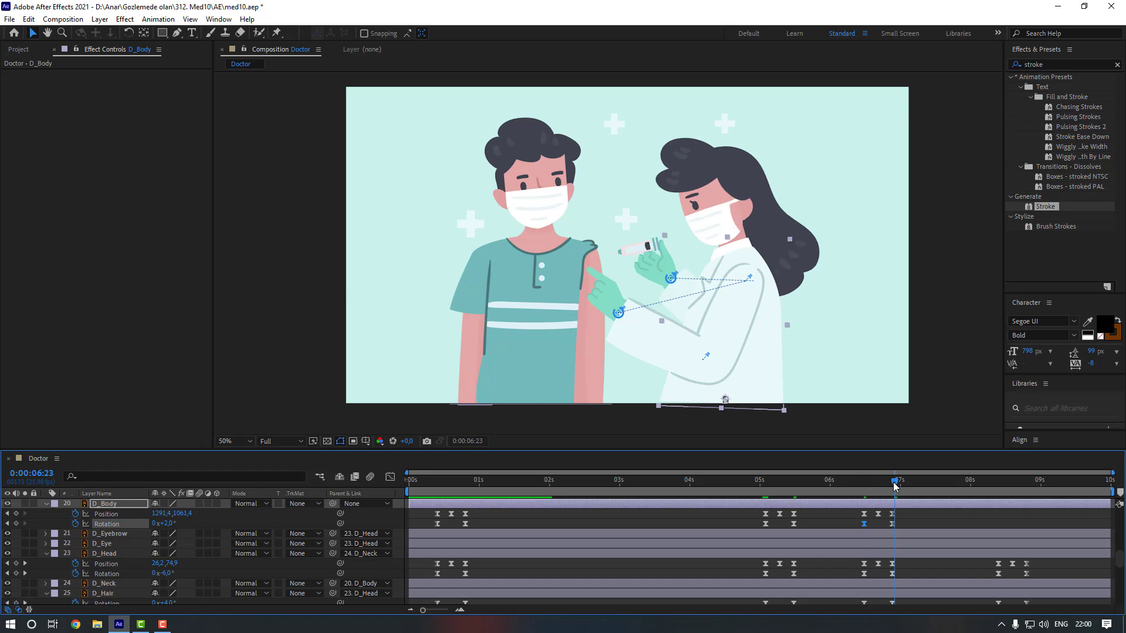
click(482, 523)
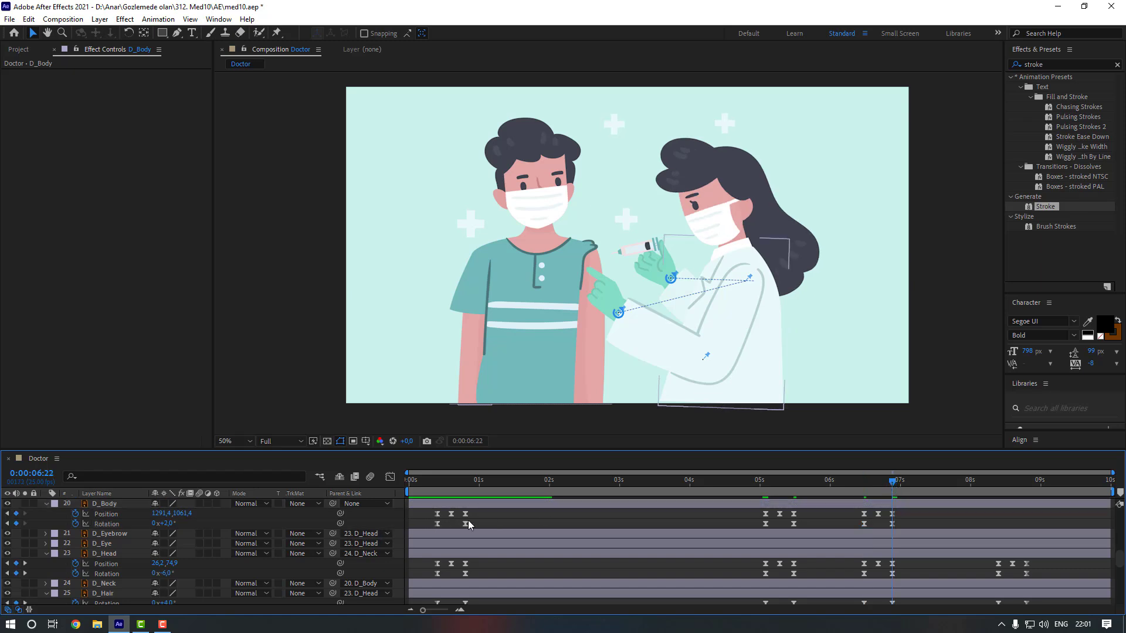
click(168, 524)
text(-3)
key(Return)
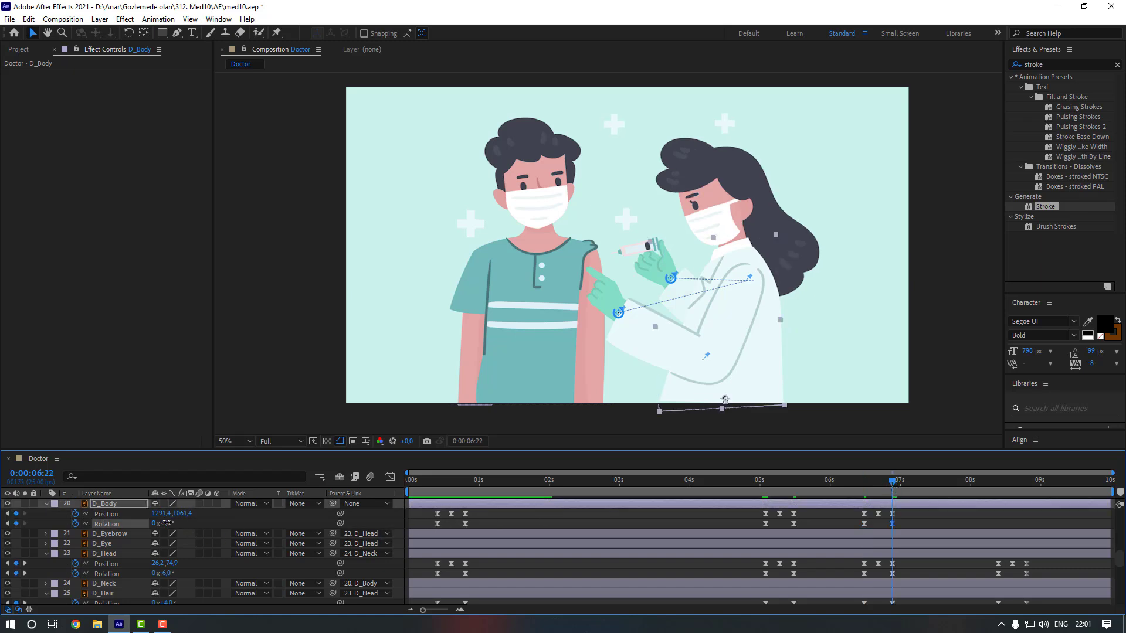
Copy the D_Body keyframes starting at 0:00:06:12 to 0:00:08:10, giving the starting rotation the -3° keyframe from 0:00:06:22
drag(932, 509, 859, 528)
click(998, 481)
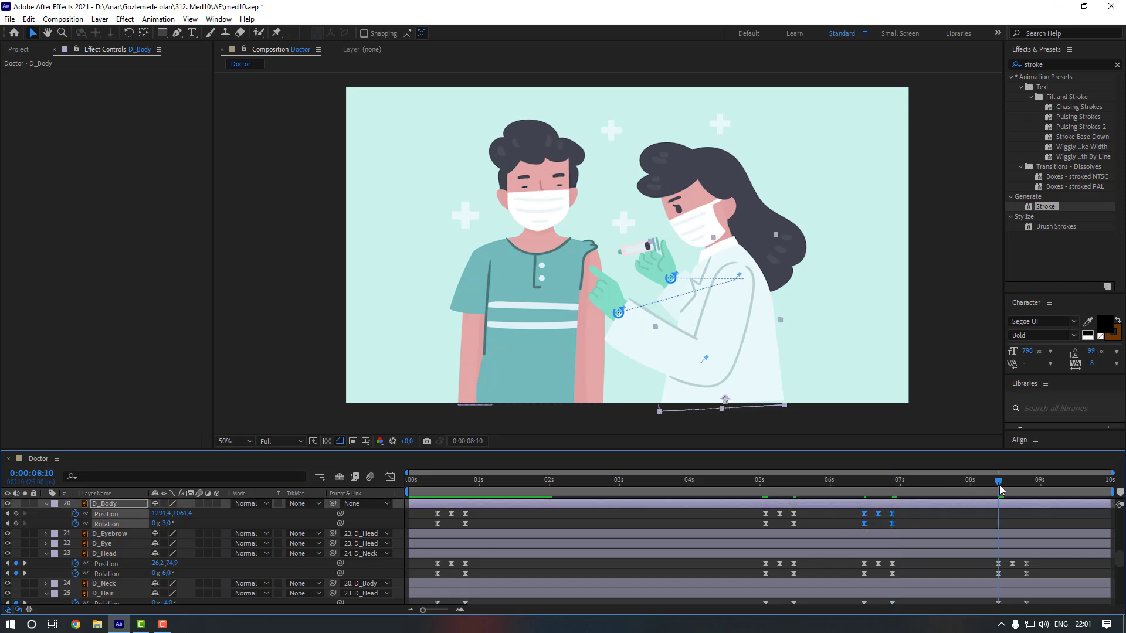
key(ctrl+v)
click(892, 524)
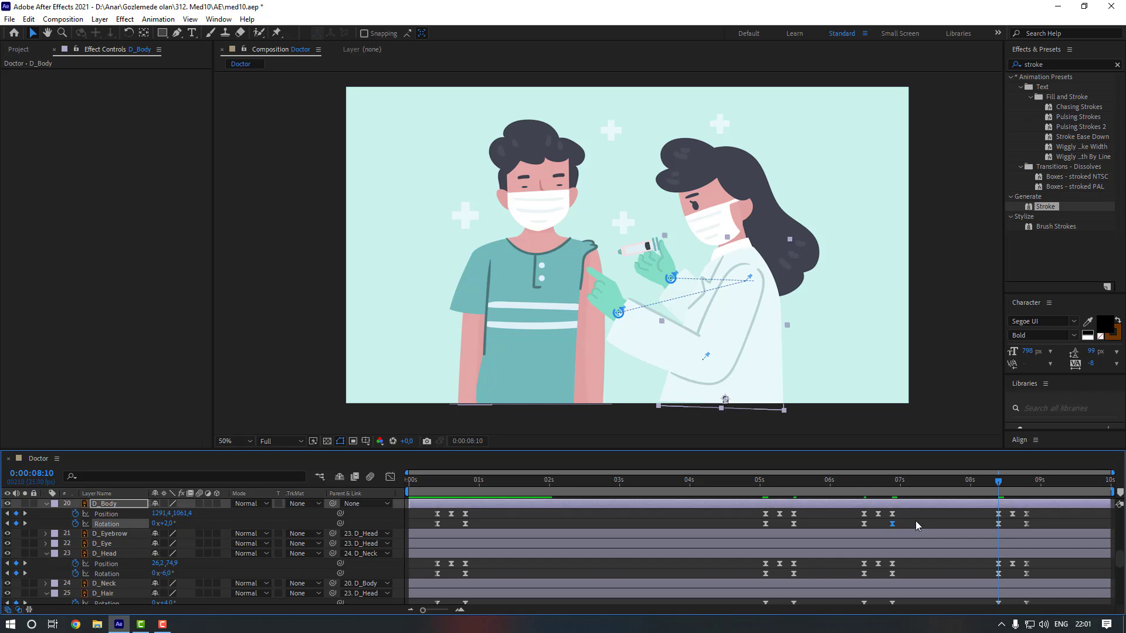
key(ctrl+v)
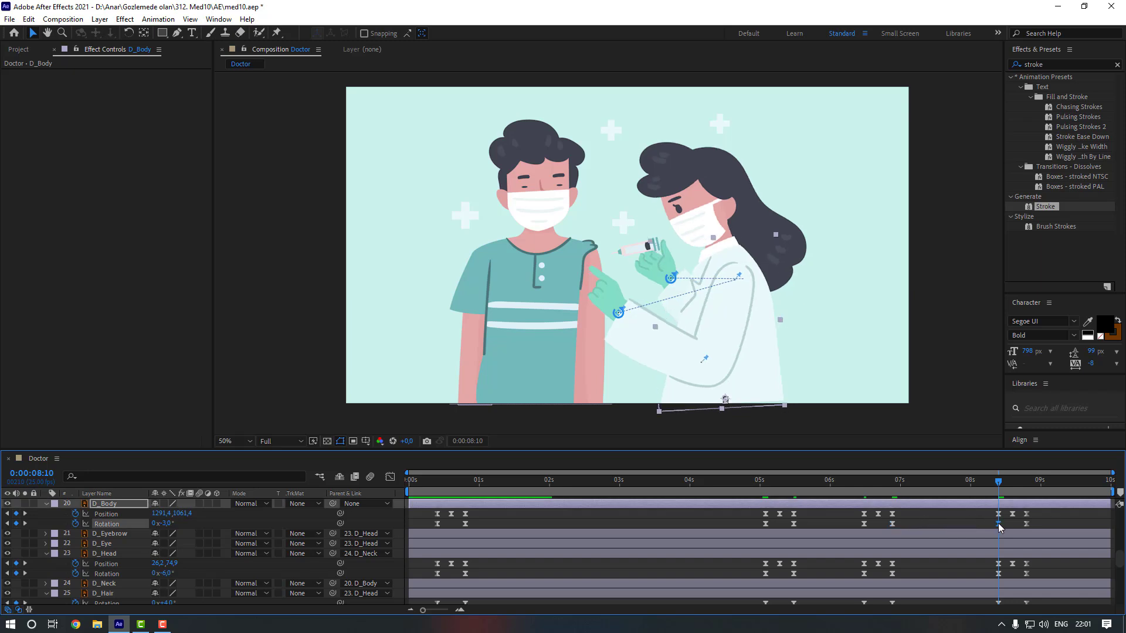
Set the D_Body rotation to 0° at 0:00:08:20 and play back the whole animation
click(1028, 484)
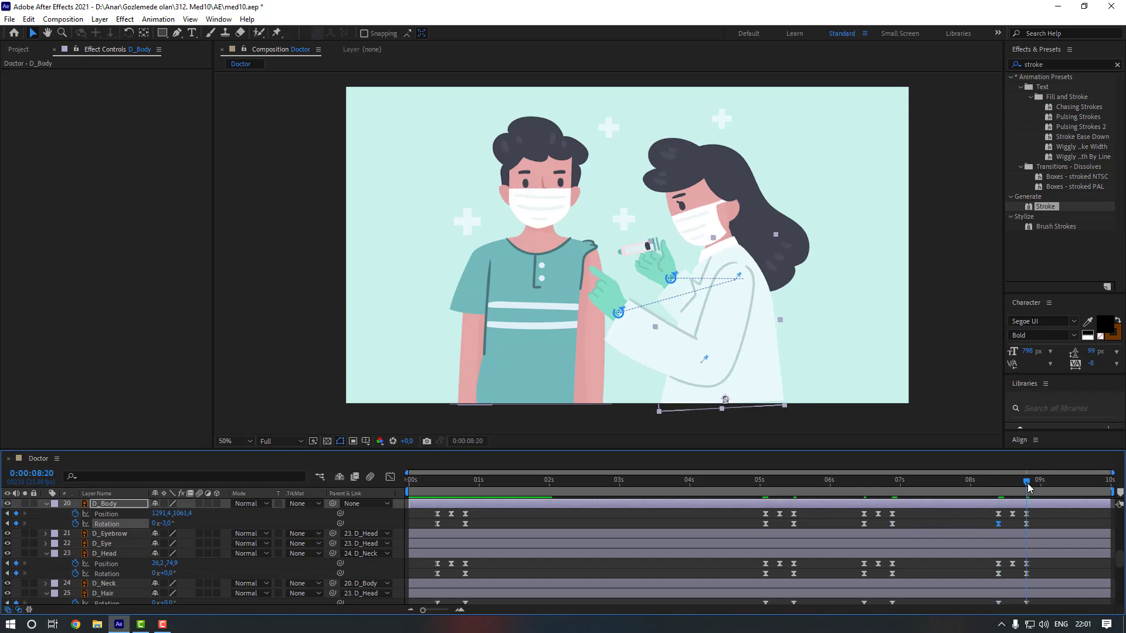
click(170, 523)
text(0)
key(Return)
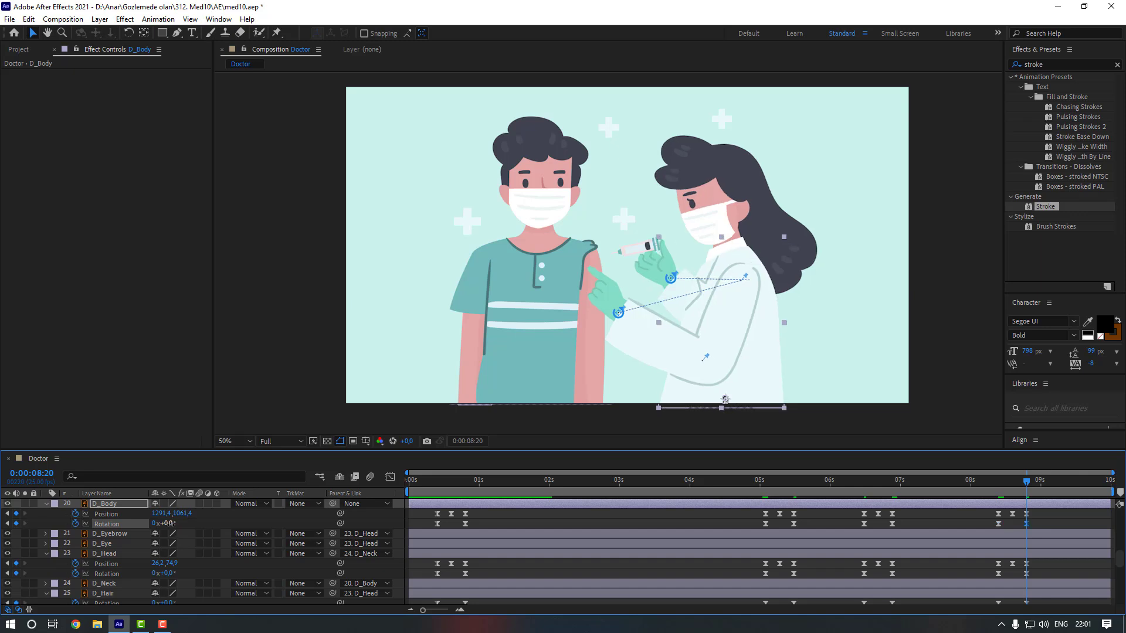
key(space)
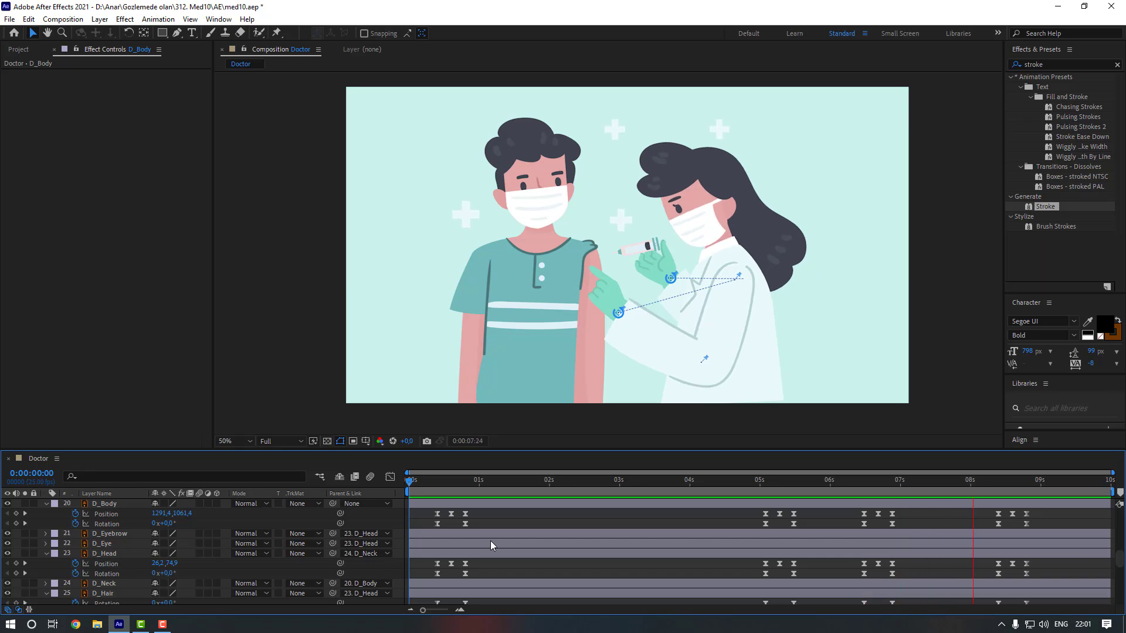
Start position and rotation keyframes on the B_Body layer at 0:00:05:03
key(space)
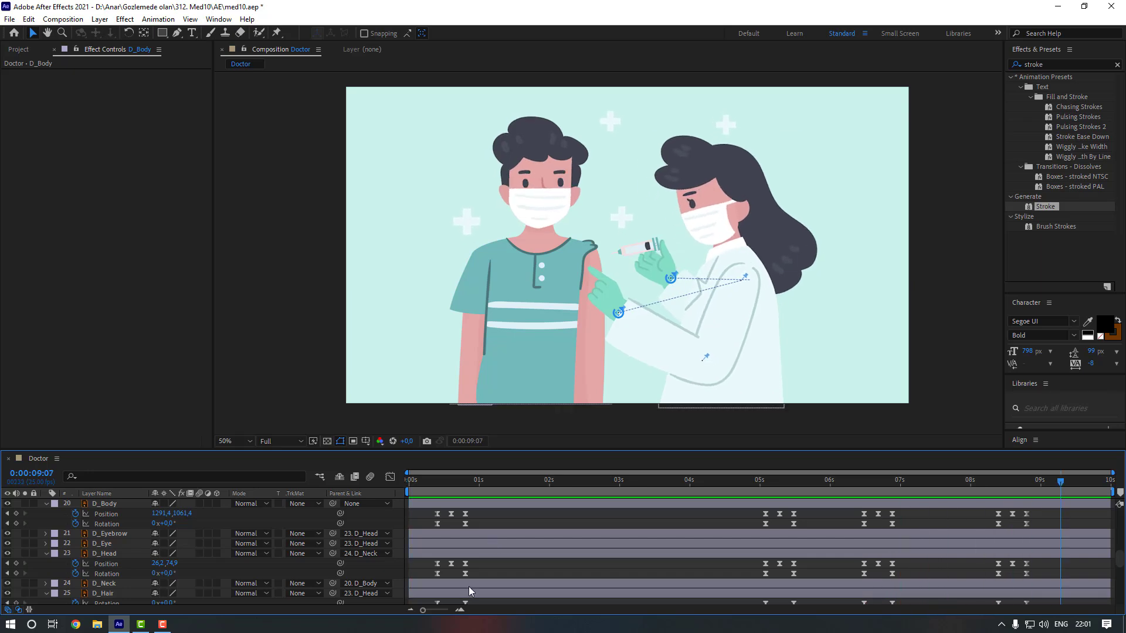
scroll(452, 545, down, 5)
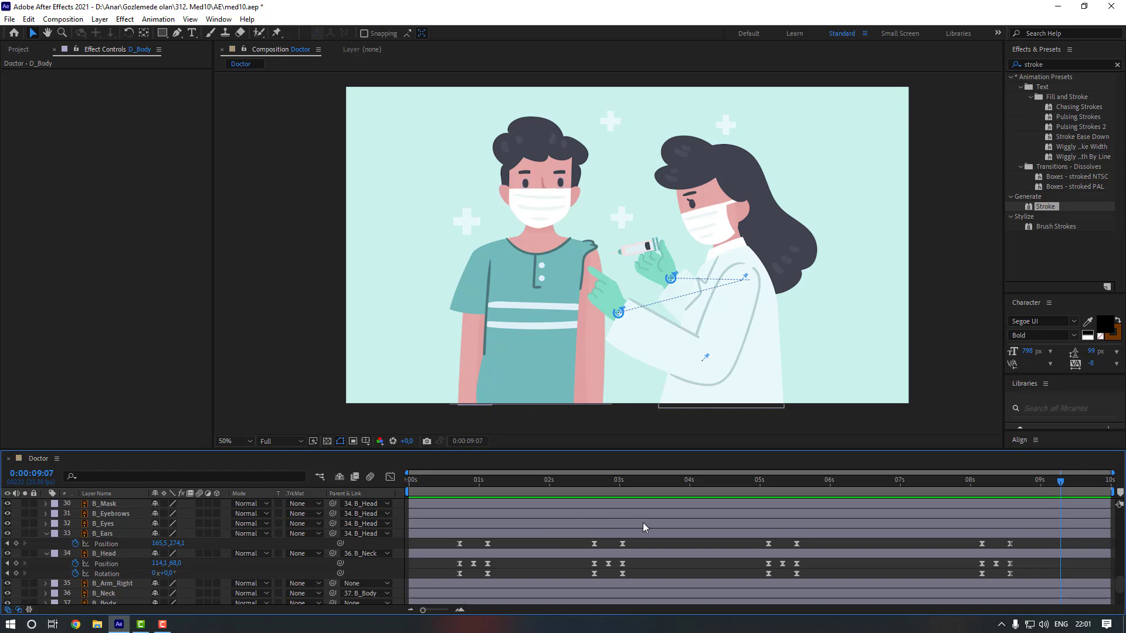
drag(595, 485, 768, 489)
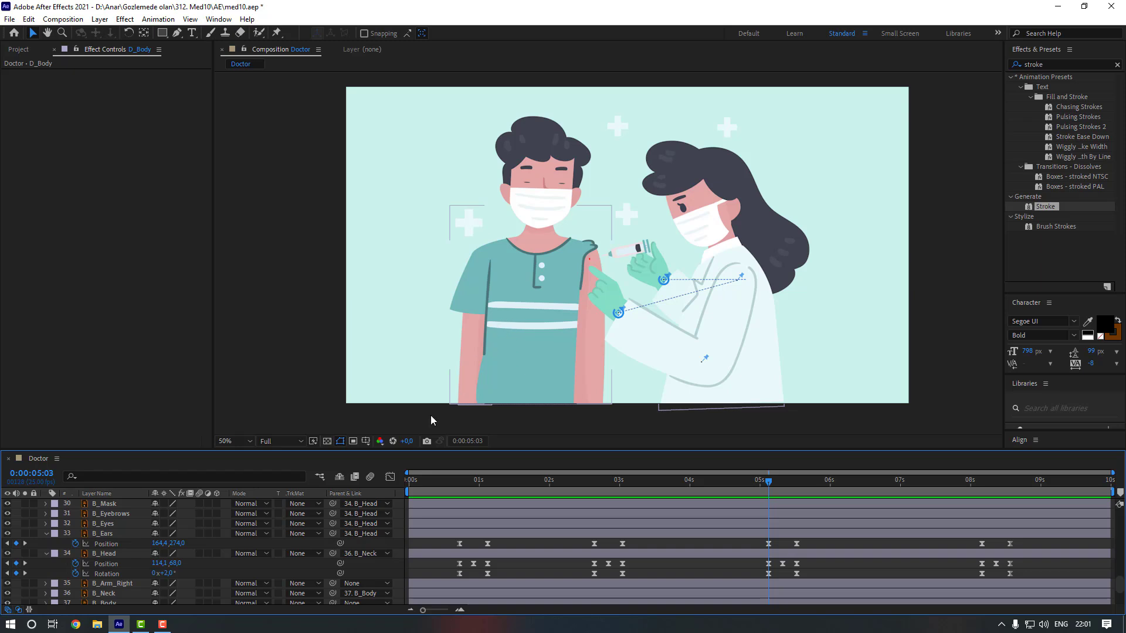
scroll(124, 567, down, 2)
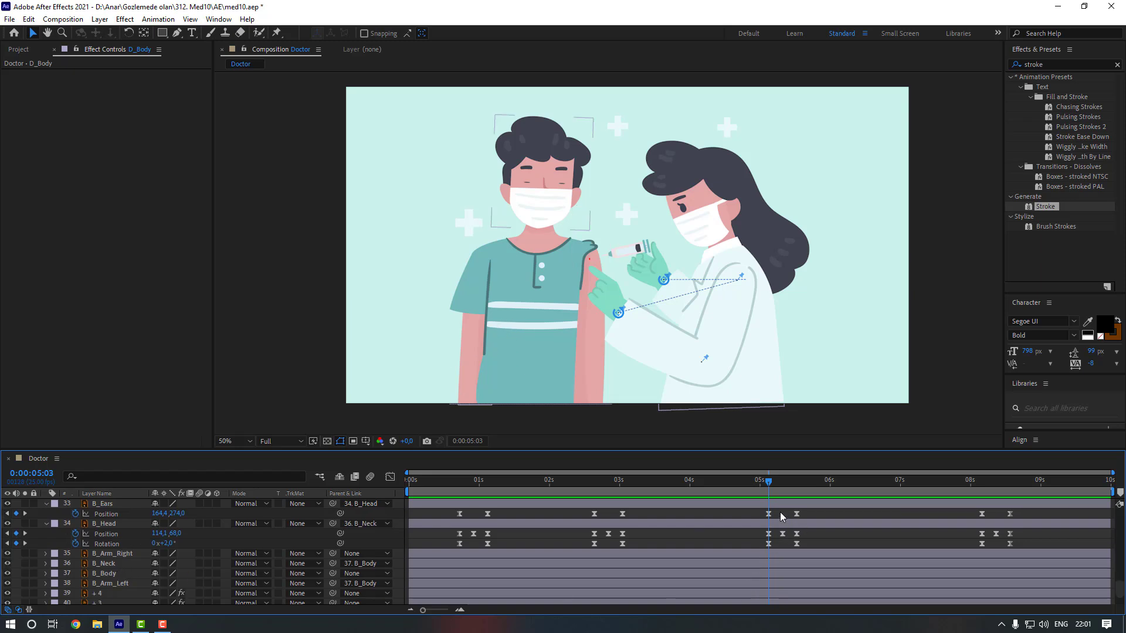
click(117, 574)
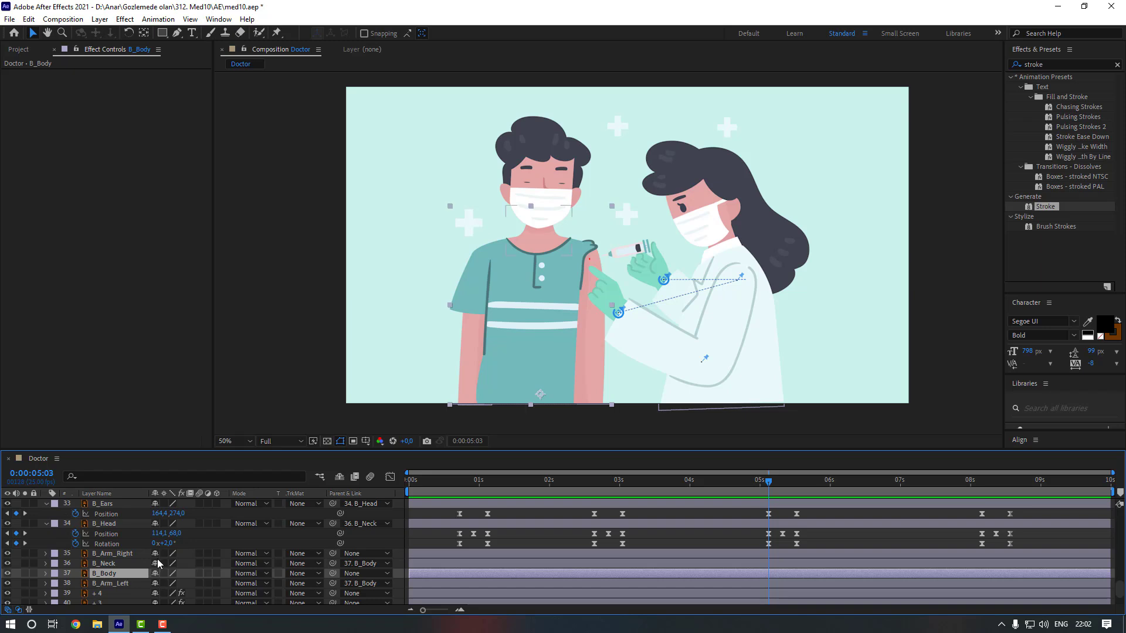
key(p)
key(shift+r)
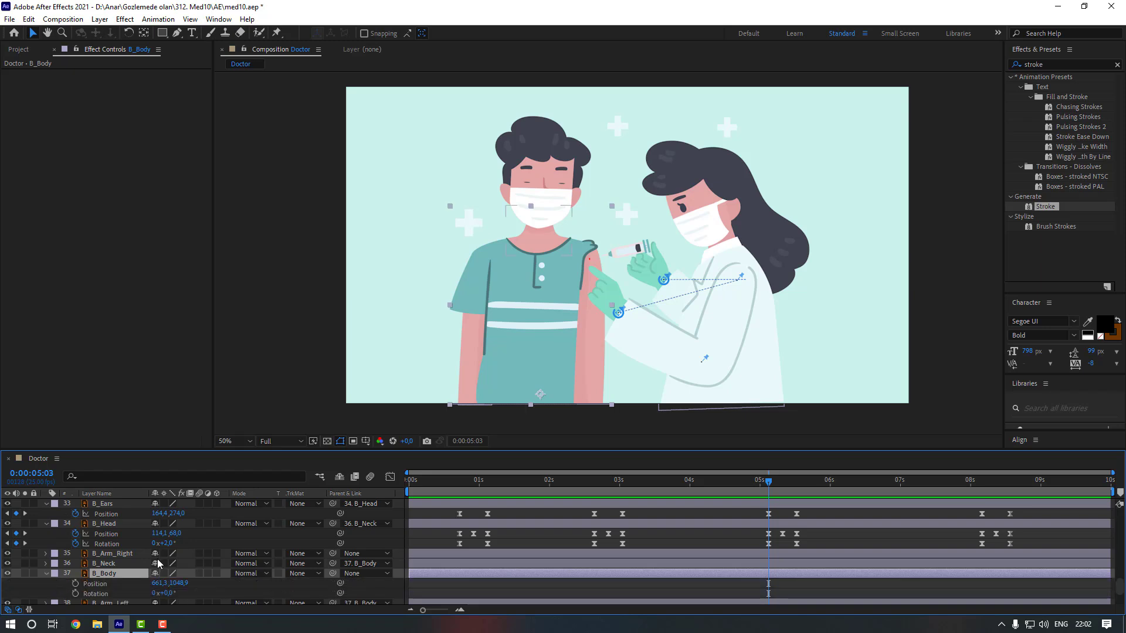
click(75, 584)
click(75, 594)
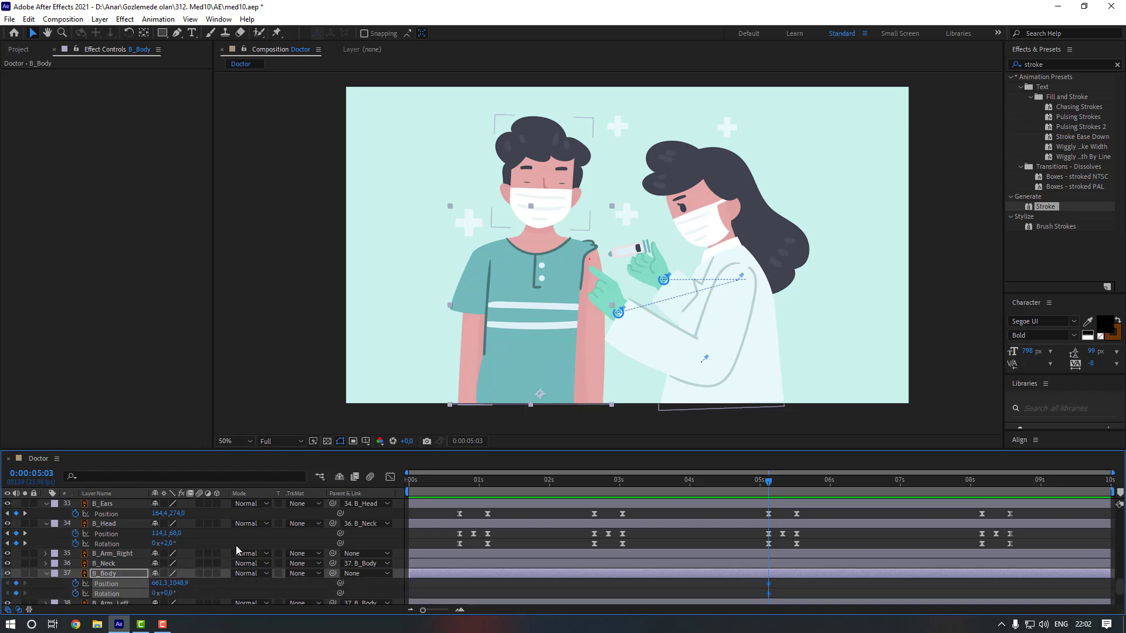
Set the B_Body rotation to -3° at 0:00:05:13
key(shift+Page_Down)
click(234, 587)
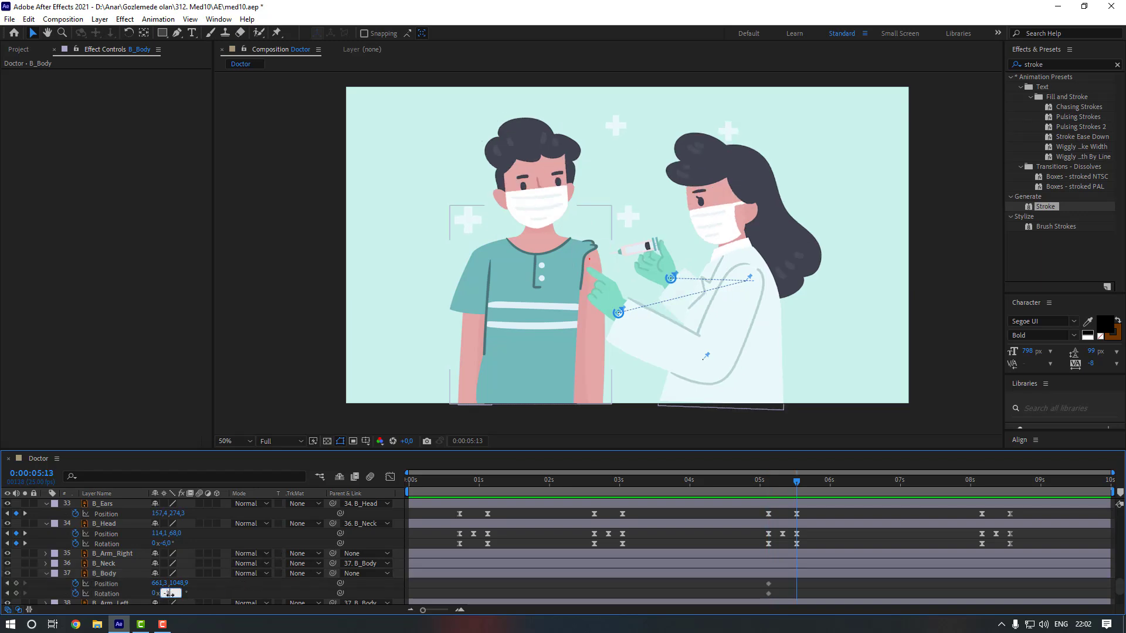
key(Return)
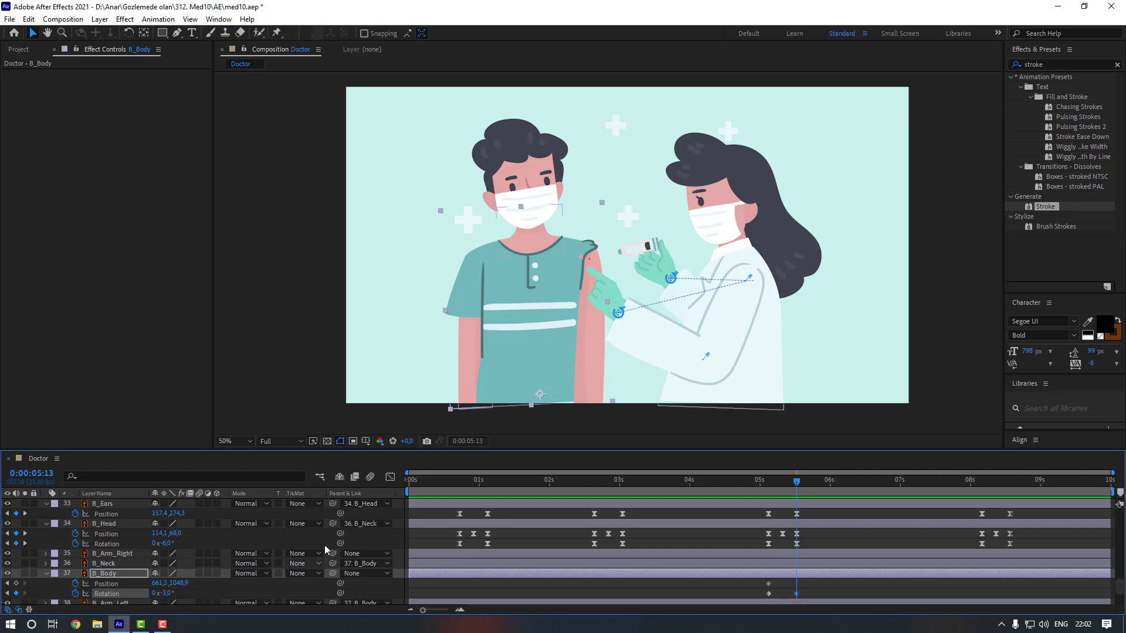
Return to 0:00:05:03 and parent the B_Arm_Right layer to B_Body
click(768, 485)
click(126, 554)
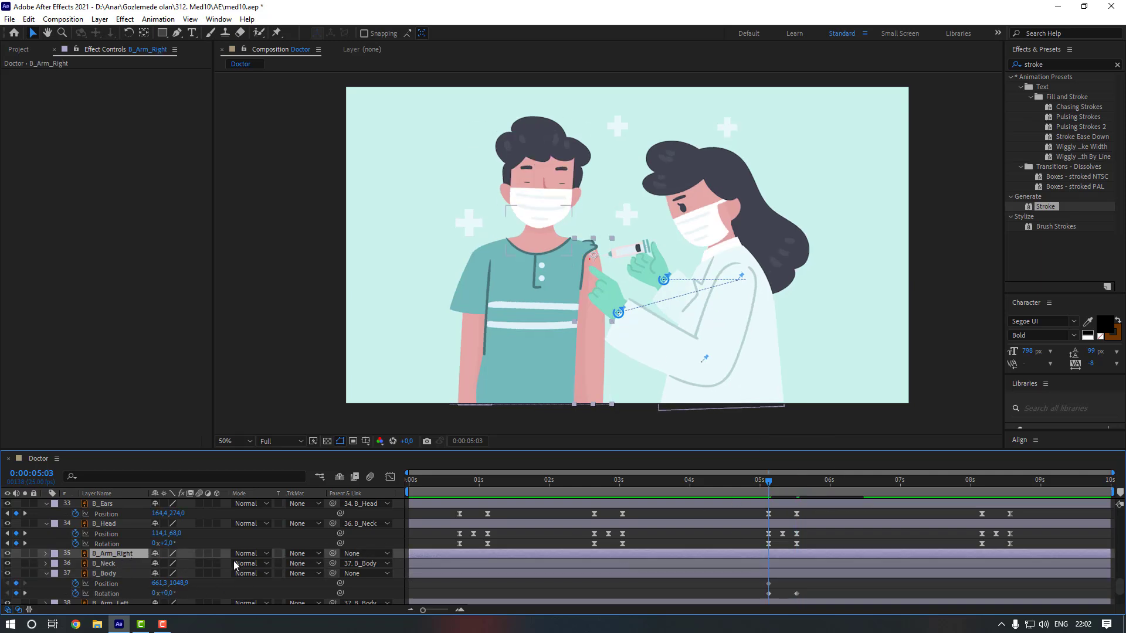
drag(332, 554, 107, 574)
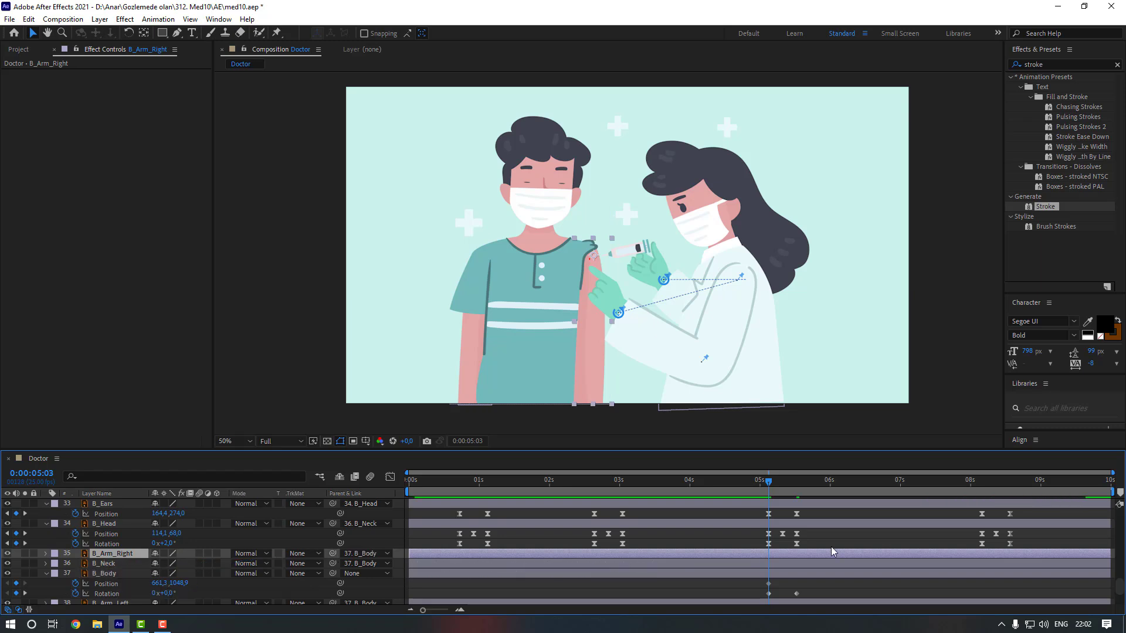
Add a B_Body position keyframe at 0:00:05:13 and lower the body to a vertical position of 1062.9 at 0:00:05:08
click(797, 484)
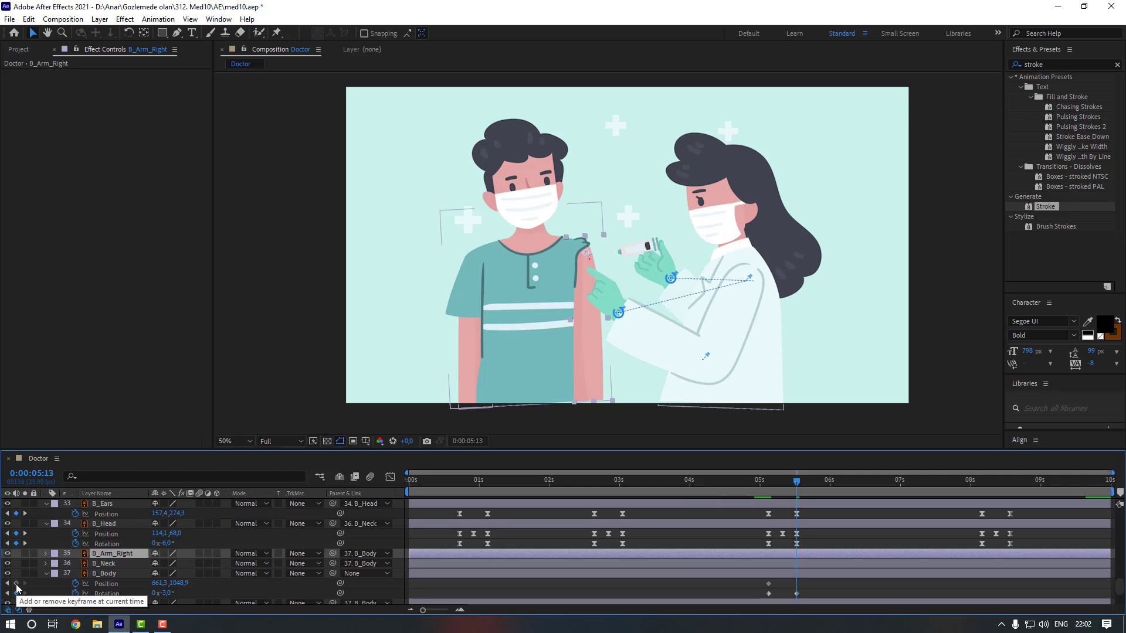
click(16, 584)
click(784, 488)
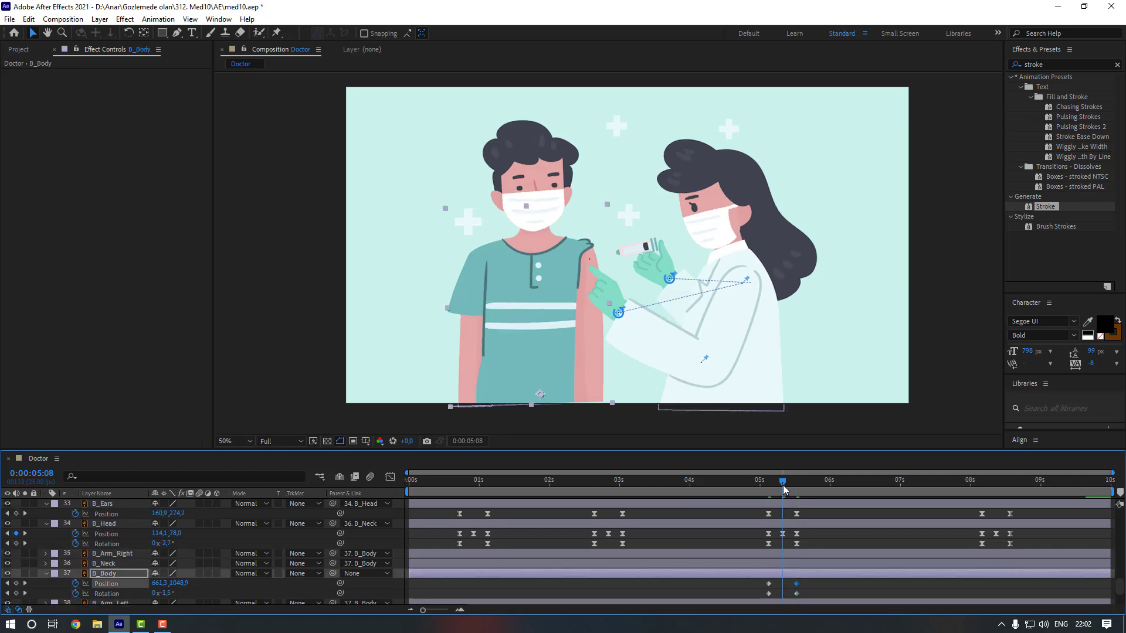
key(Down)
key(Down)
key(Down)
key(Down)
key(Down)
key(Down)
key(Down)
key(Down)
key(Down)
key(Down)
key(Down)
key(Down)
key(Down)
key(Down)
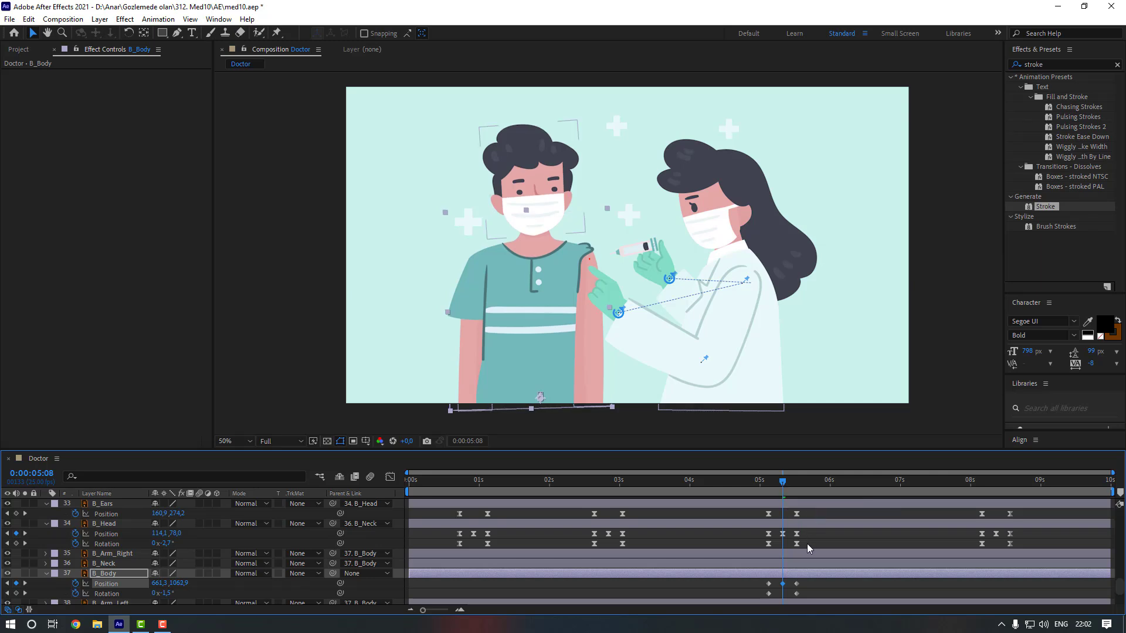
Apply Easy Ease to all B_Body position and rotation keyframes and preview the movement around them
drag(804, 579, 765, 598)
right_click(798, 589)
mouse_move(854, 573)
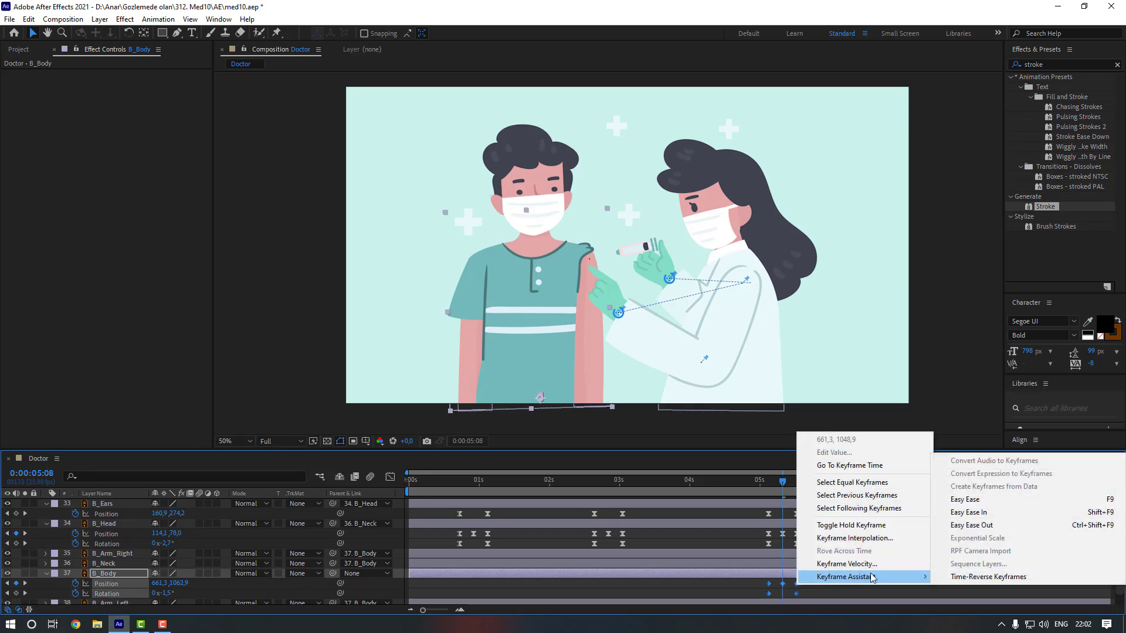
click(979, 500)
click(745, 484)
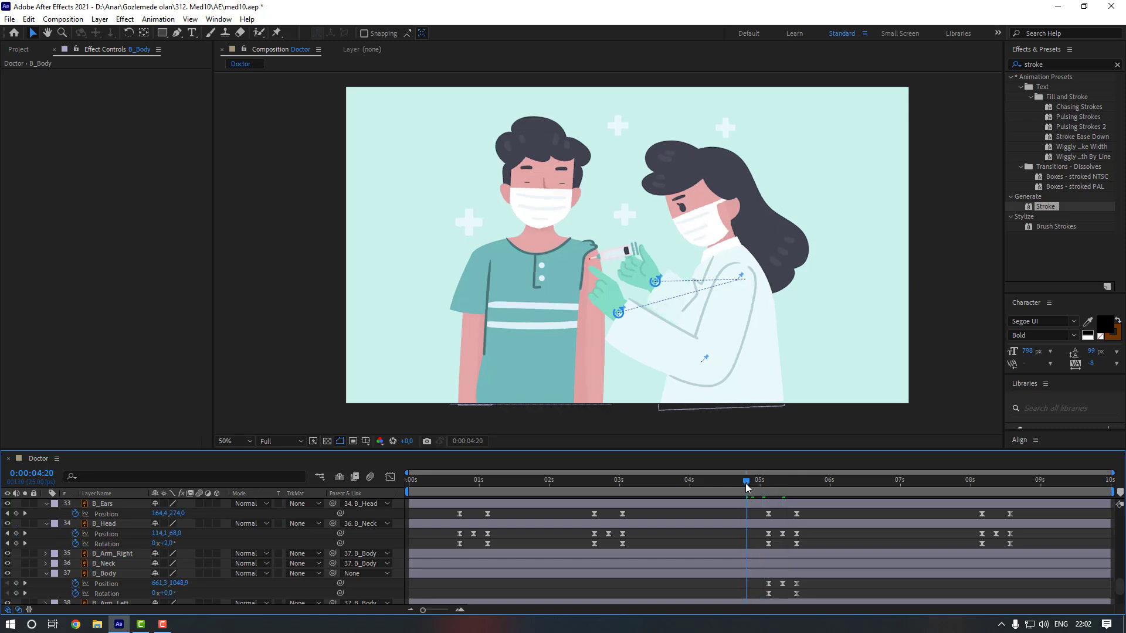
drag(746, 486, 797, 484)
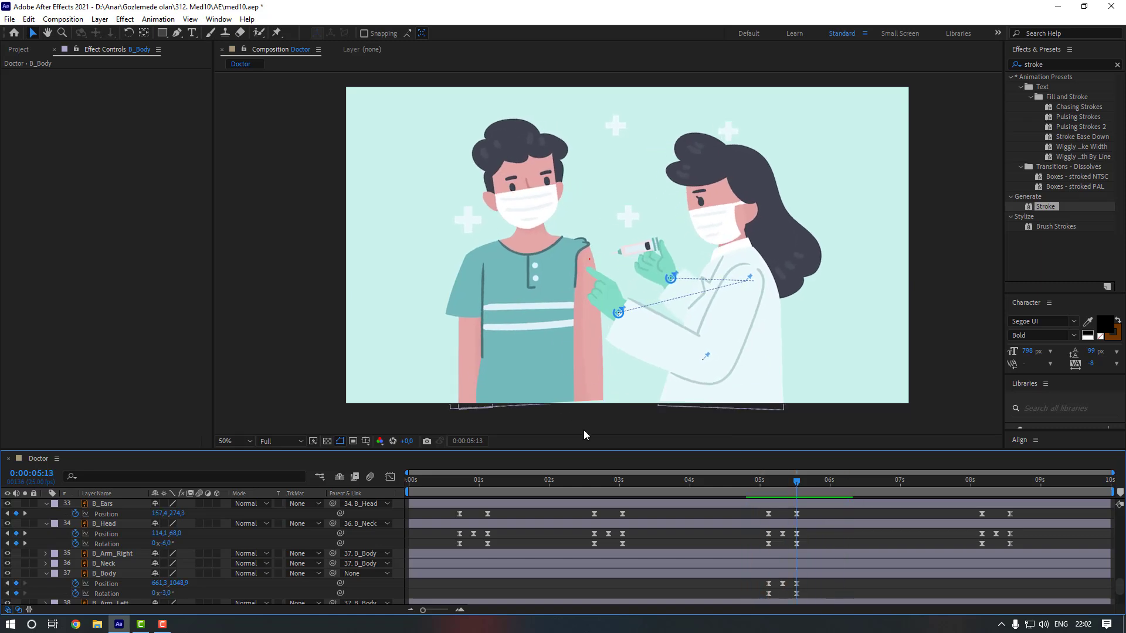
Lower the boy's body to a vertical position of 1054.9 at 0:00:05:13 so its bottom edge covers the frame
scroll(641, 417, up, 2)
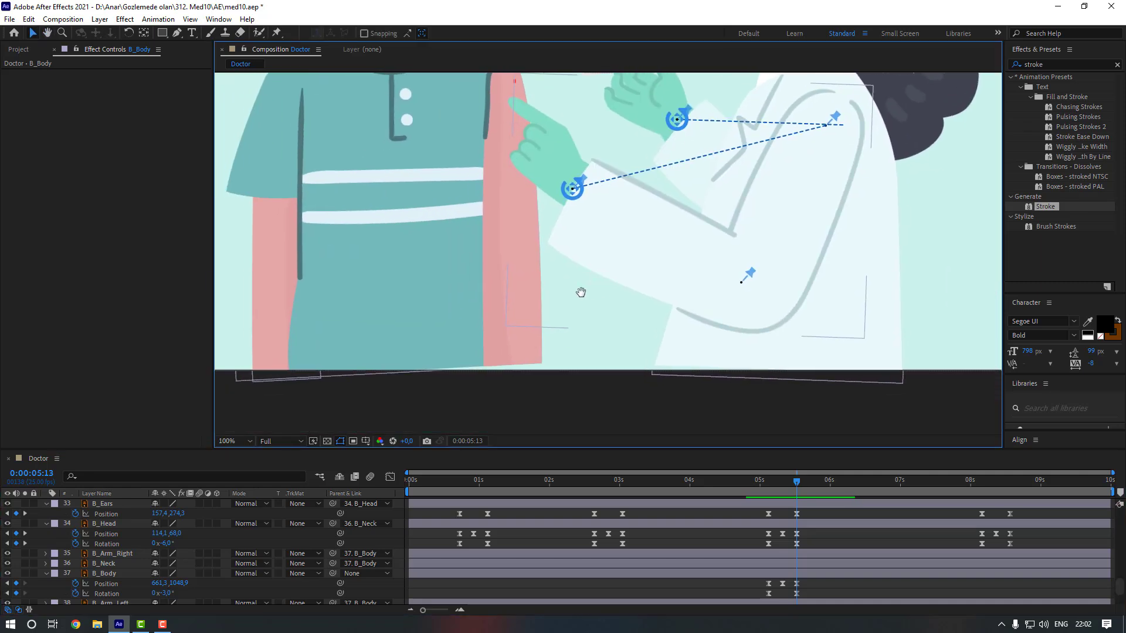
click(796, 575)
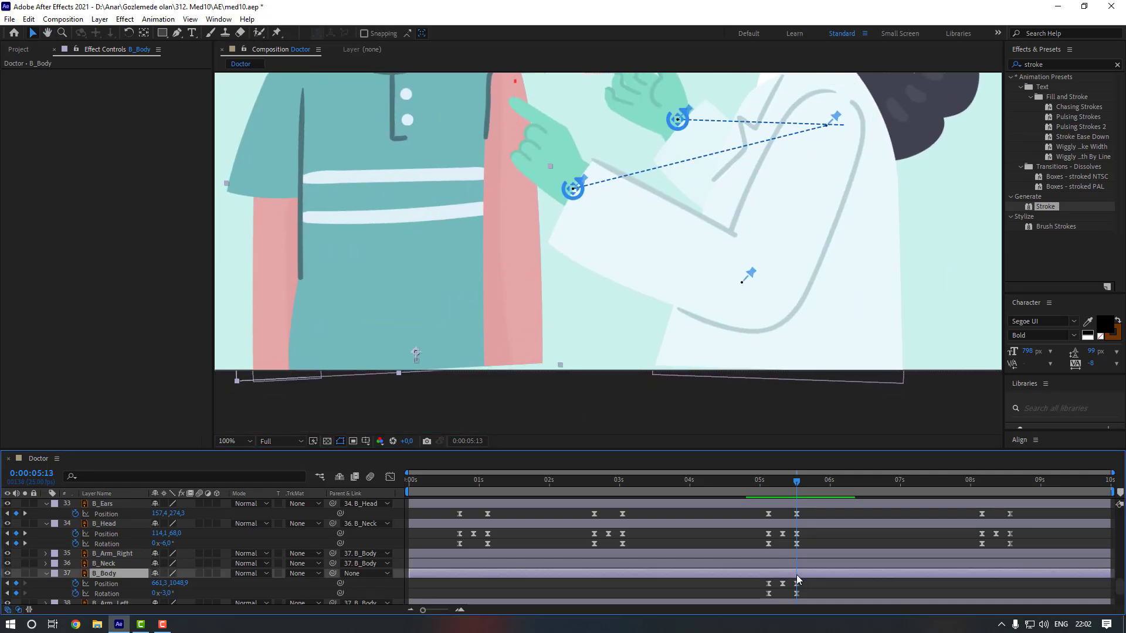
key(Down)
key(Down)
key(Down)
key(Down)
key(Down)
key(Down)
key(Down)
key(Down)
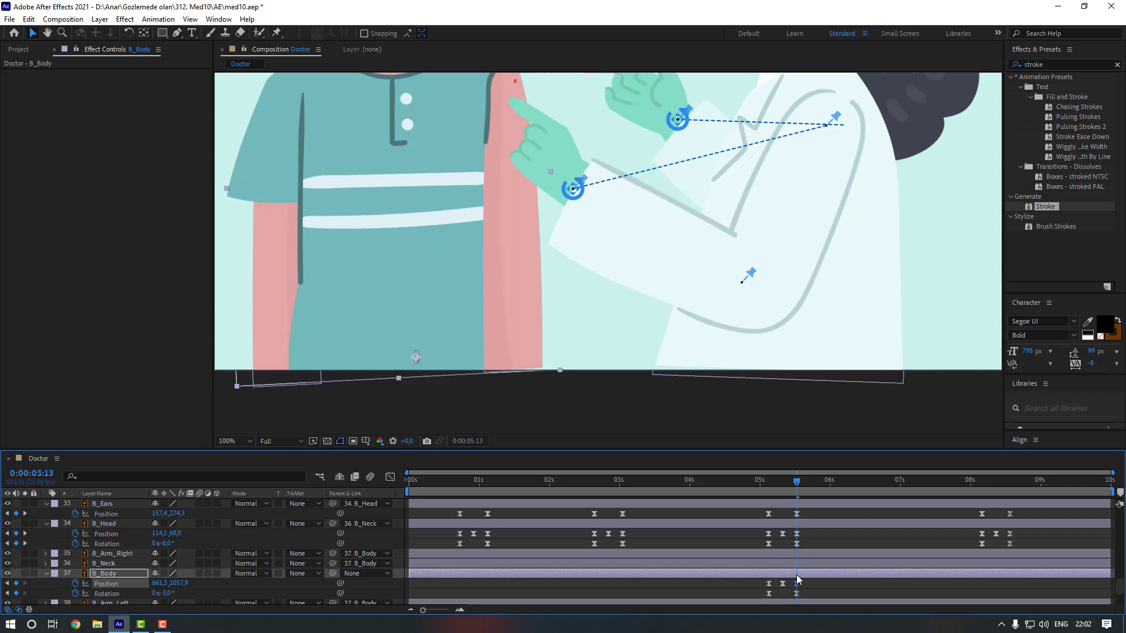
key(Up)
key(Up)
key(Up)
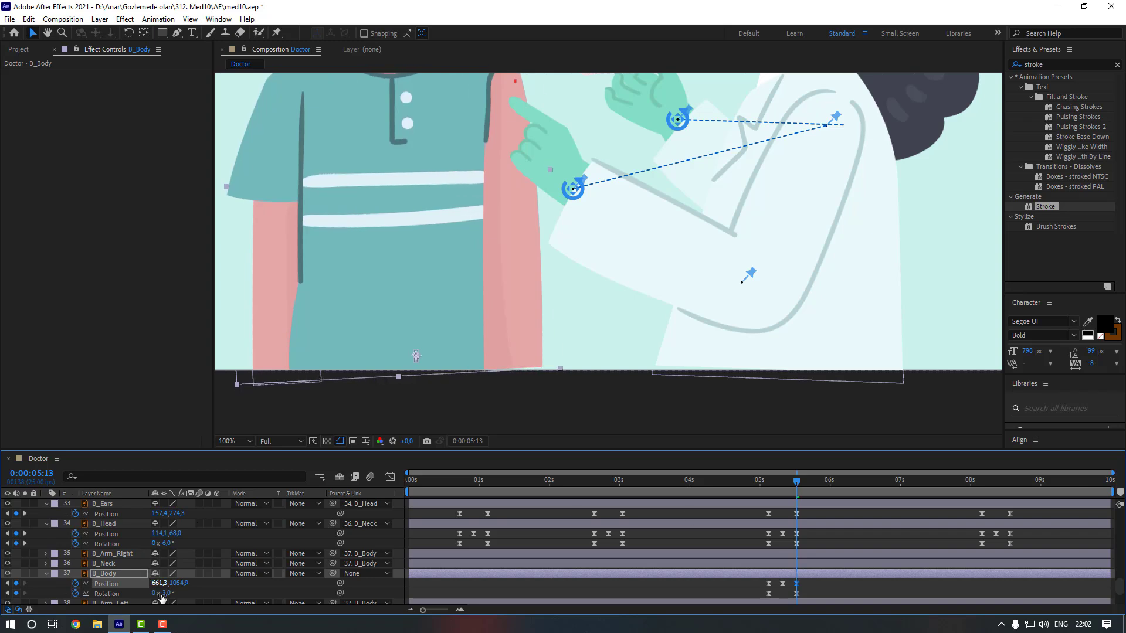
Set the B_Body rotation to -2° and its vertical position to 1056.9 at 0:00:05:13, and play back the animation
click(164, 594)
text(-2)
key(Return)
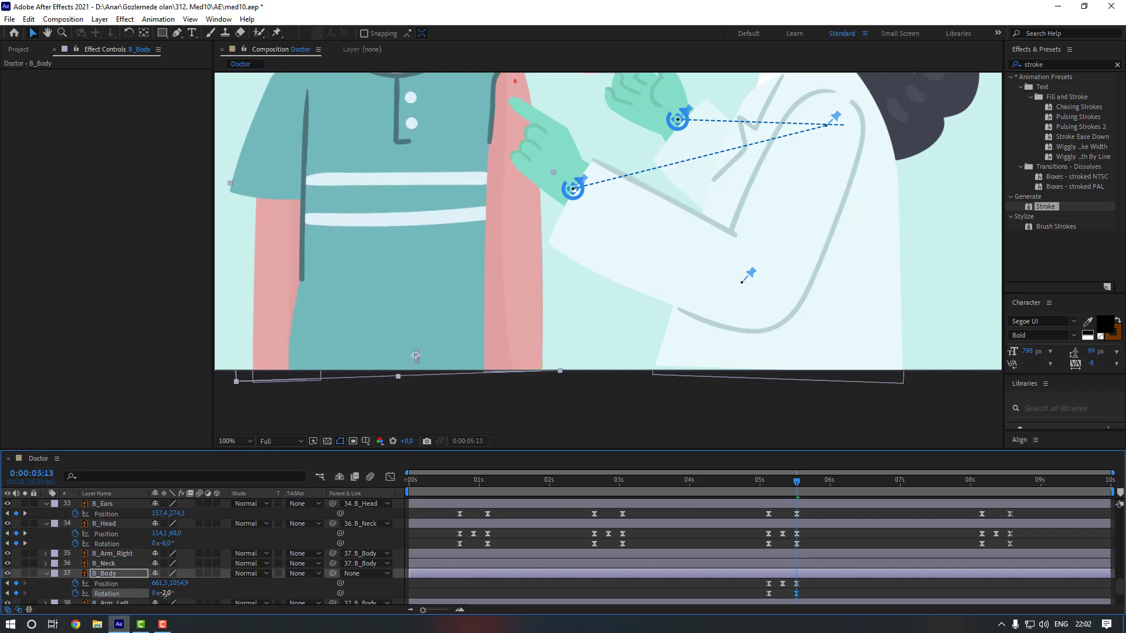
key(Down)
key(Down)
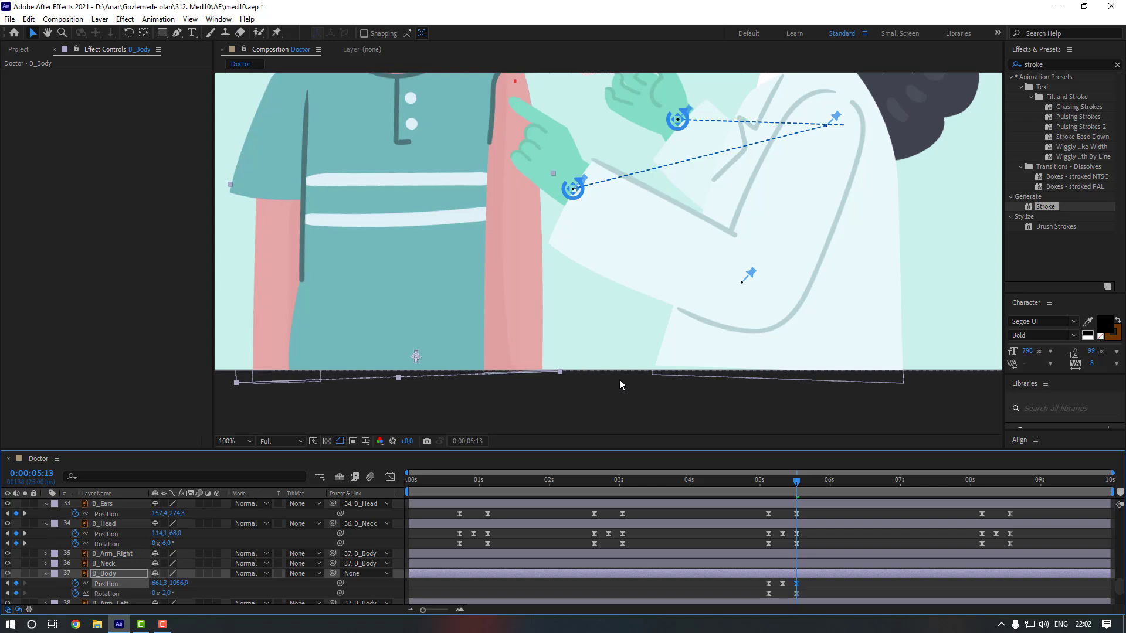
key(shift+slash)
key(space)
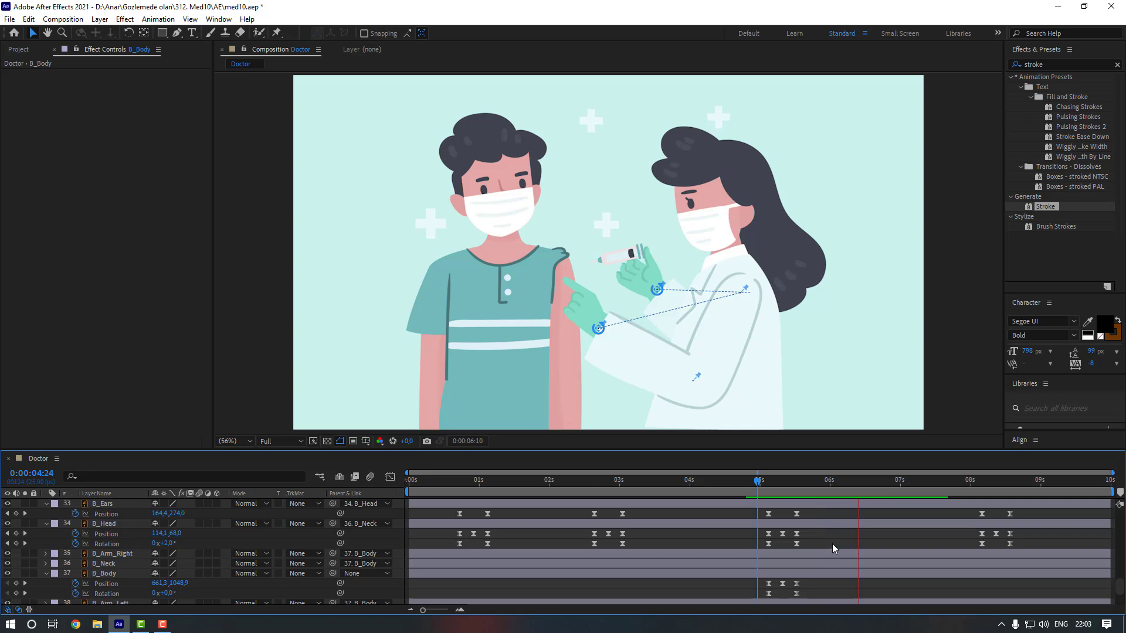
Copy the B_Body position and rotation keyframes and paste them at 0:00:08:04
drag(818, 587, 761, 608)
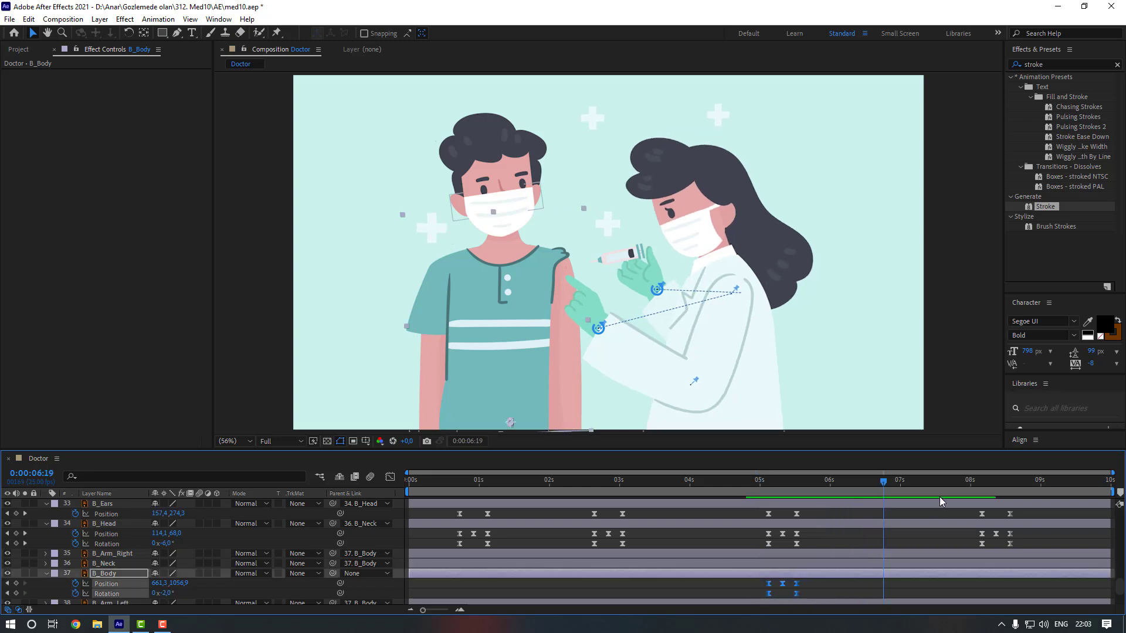
click(983, 484)
key(ctrl+c)
key(ctrl+v)
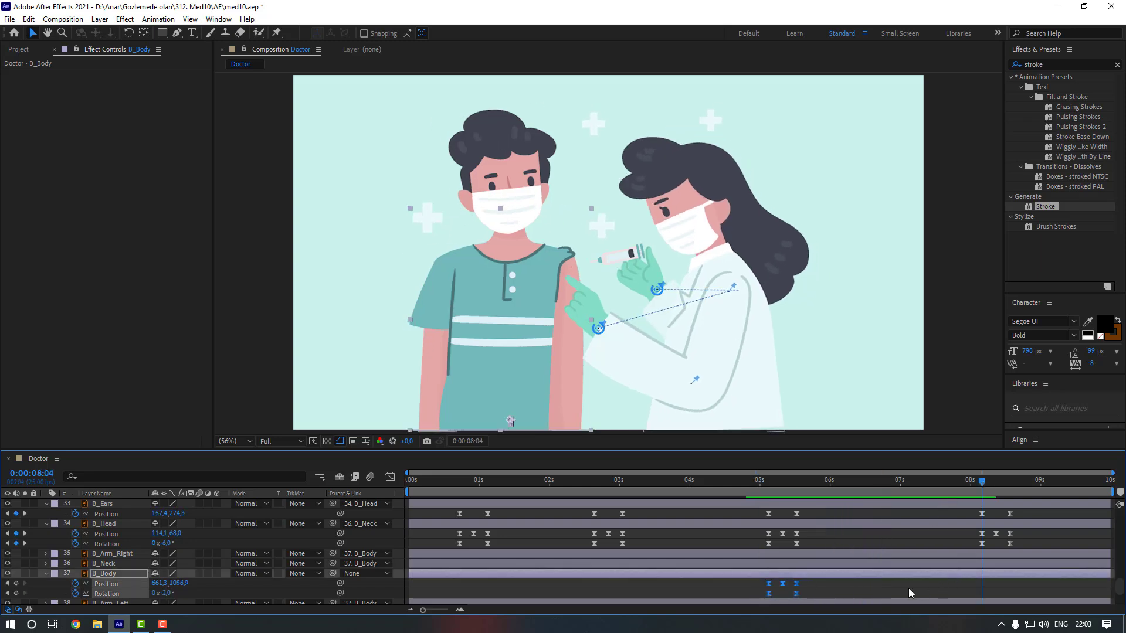
Replace the B_Body keyframes at 0:00:08:04 with copies of the position and rotation keyframes from 0:00:05:13
click(796, 594)
drag(812, 582, 771, 599)
key(ctrl+c)
key(ctrl+v)
Paste the B_Body keyframes from 0:00:05:03 over the last pair of the copied group and play back the animation
click(909, 593)
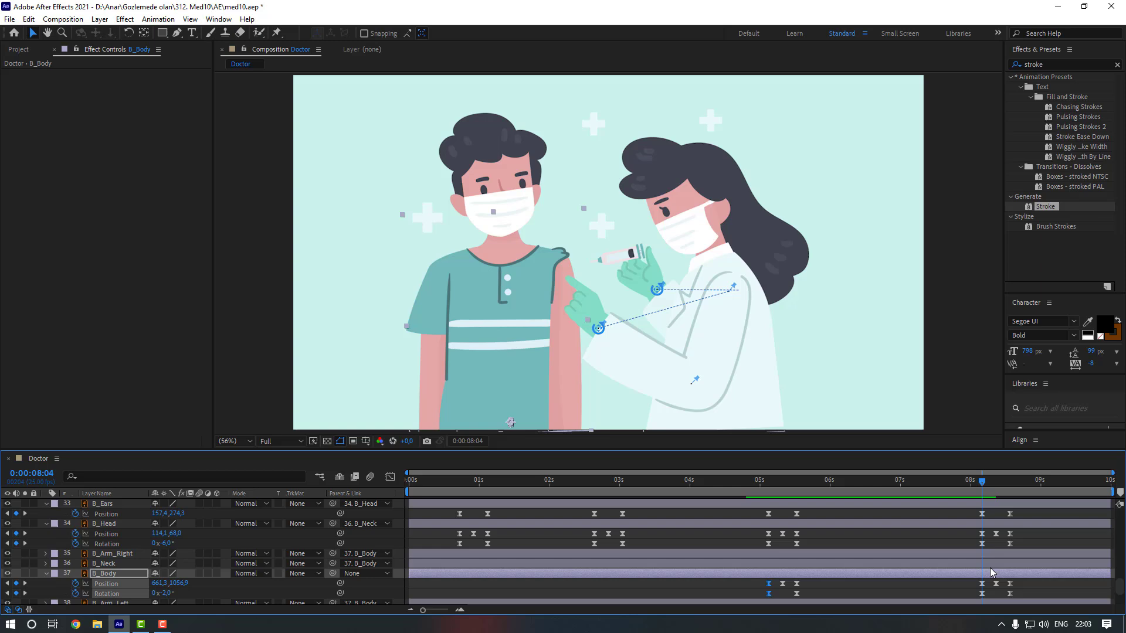
click(1008, 486)
drag(1008, 487, 974, 487)
key(ctrl+v)
click(1032, 548)
key(space)
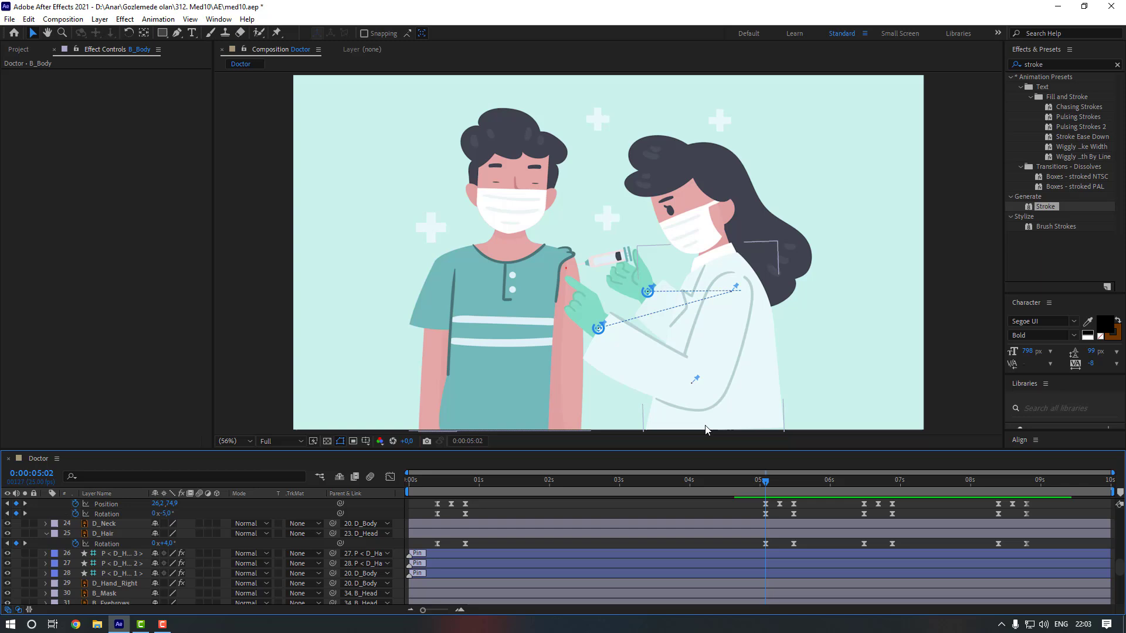
Draw a rectangle shape across the gap beneath the doctor's coat at 0:00:05:12
scroll(706, 430, up, 4)
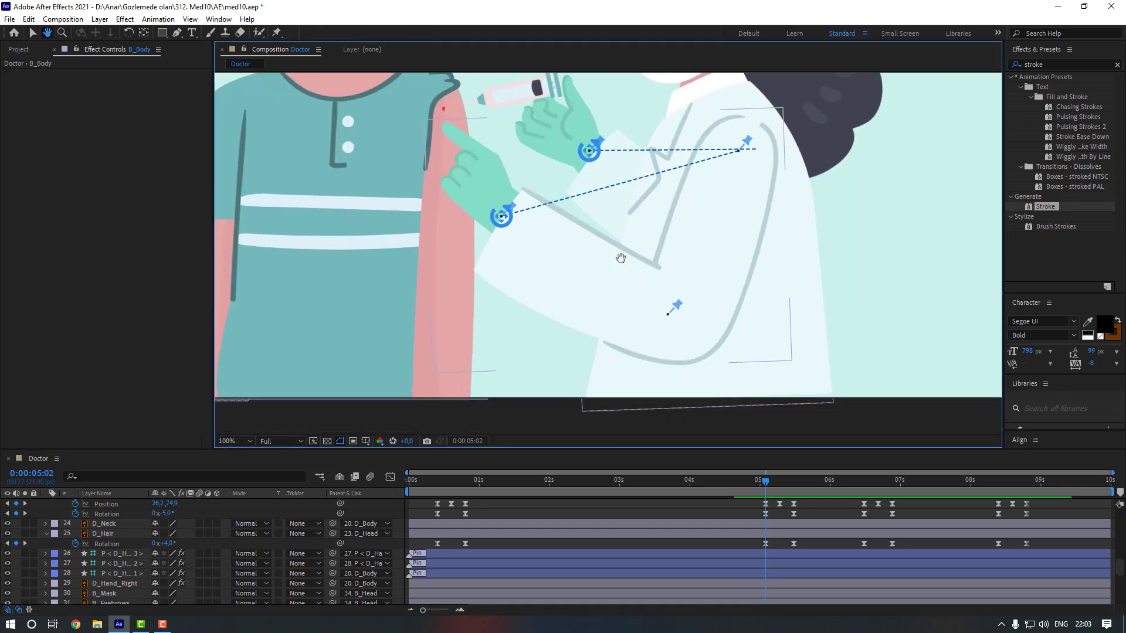
click(793, 479)
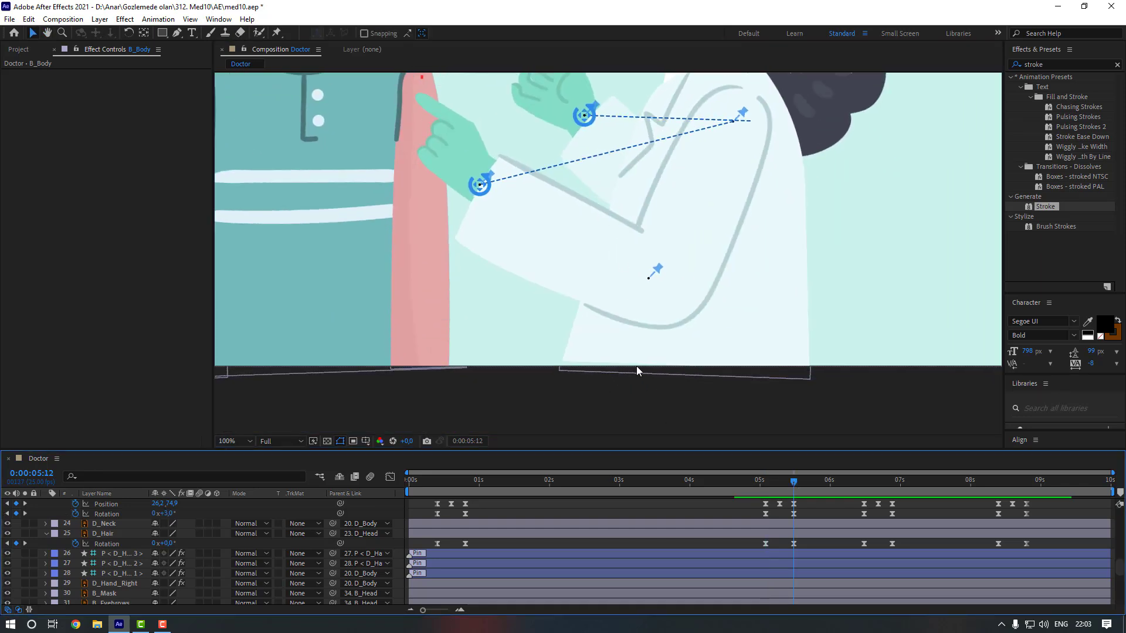
click(162, 34)
drag(562, 362, 807, 418)
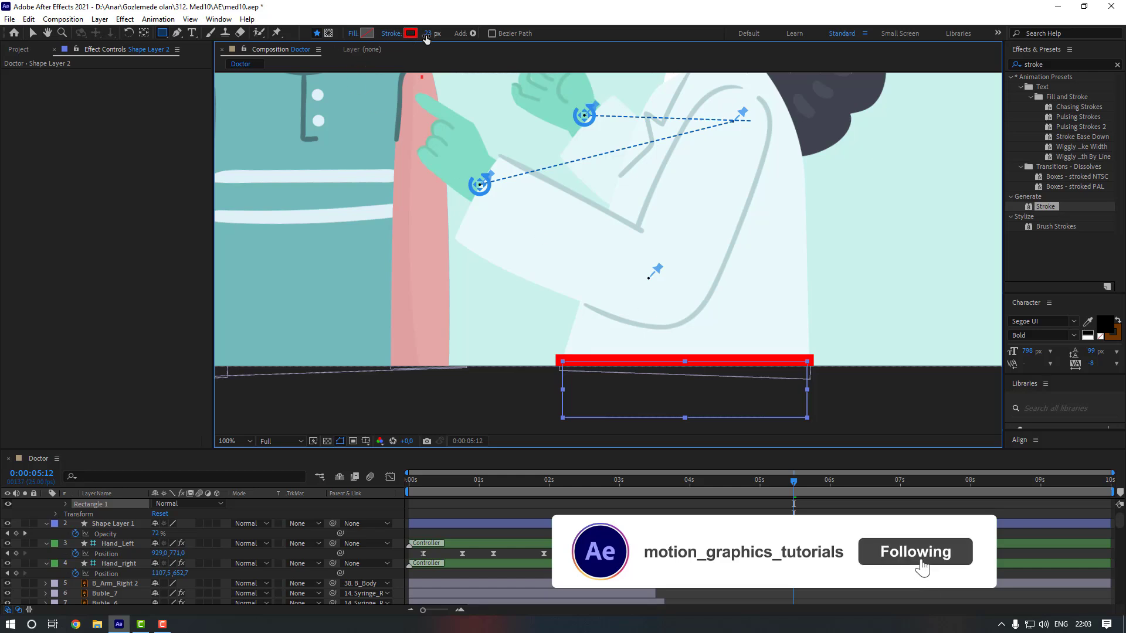
Give the rectangle a 0 px stroke and a solid fill sampled from the doctor's coat, EAFAFA
click(353, 34)
click(518, 274)
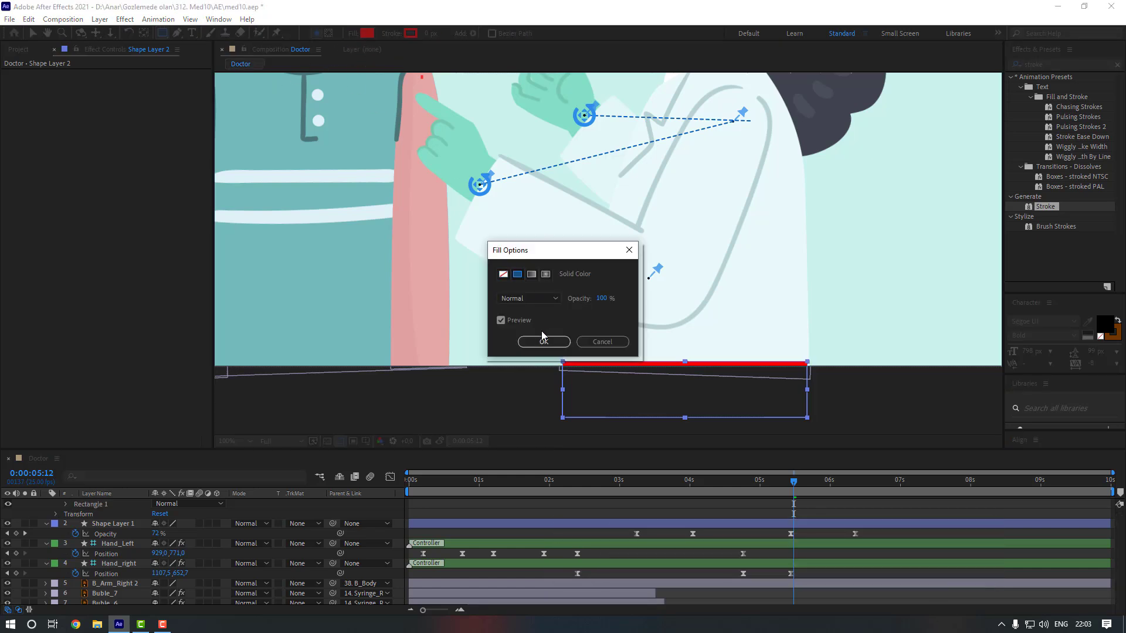
click(543, 342)
click(367, 33)
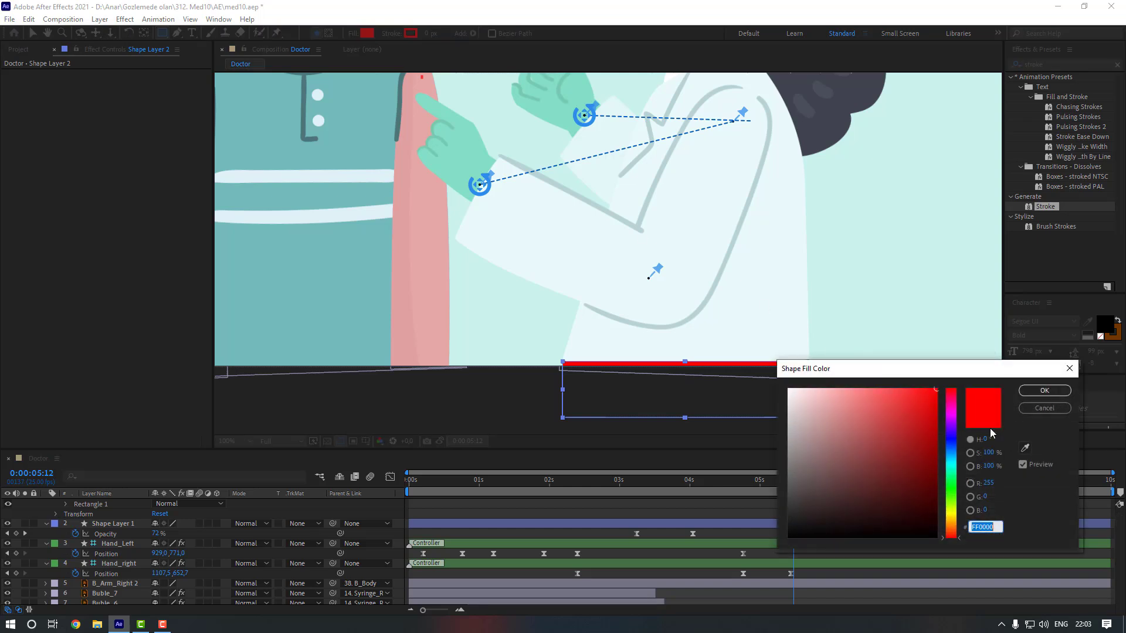
click(1025, 448)
click(765, 316)
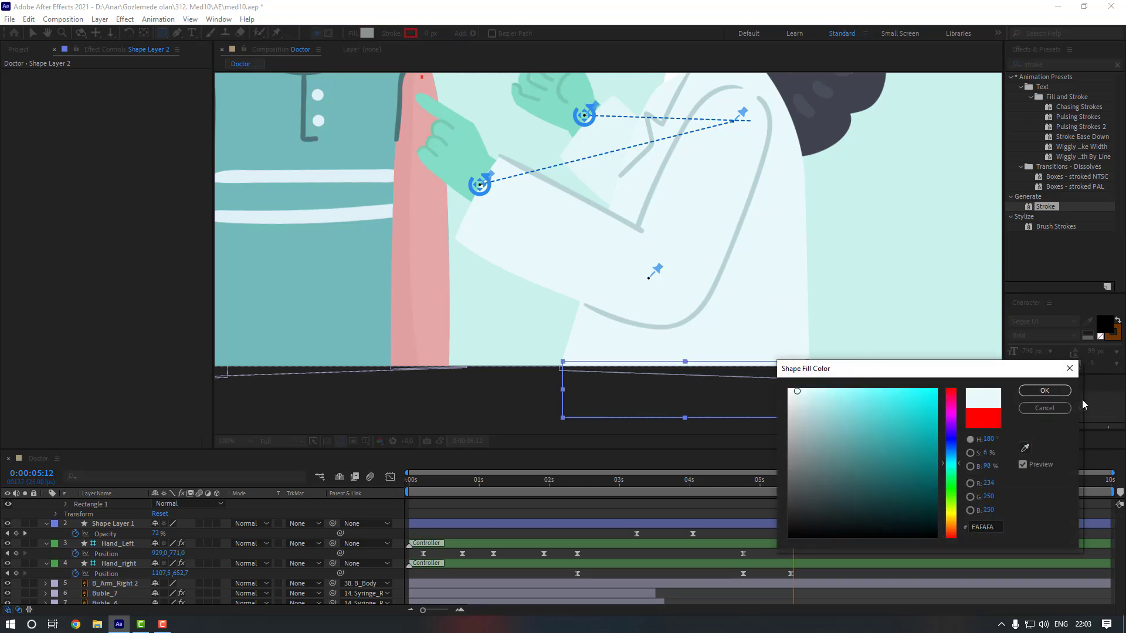
click(1045, 391)
key(v)
scroll(129, 524, up, 2)
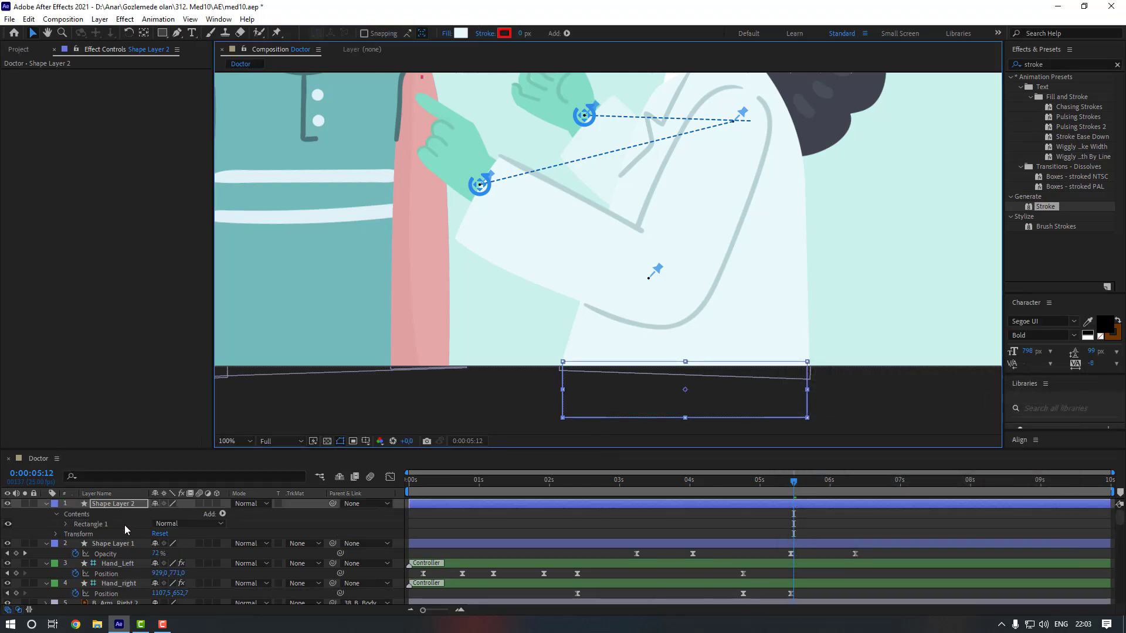
Parent Shape Layer 2 to the D_Body layer and preview the motion up to 0:00:03:15
click(113, 505)
drag(331, 503, 122, 600)
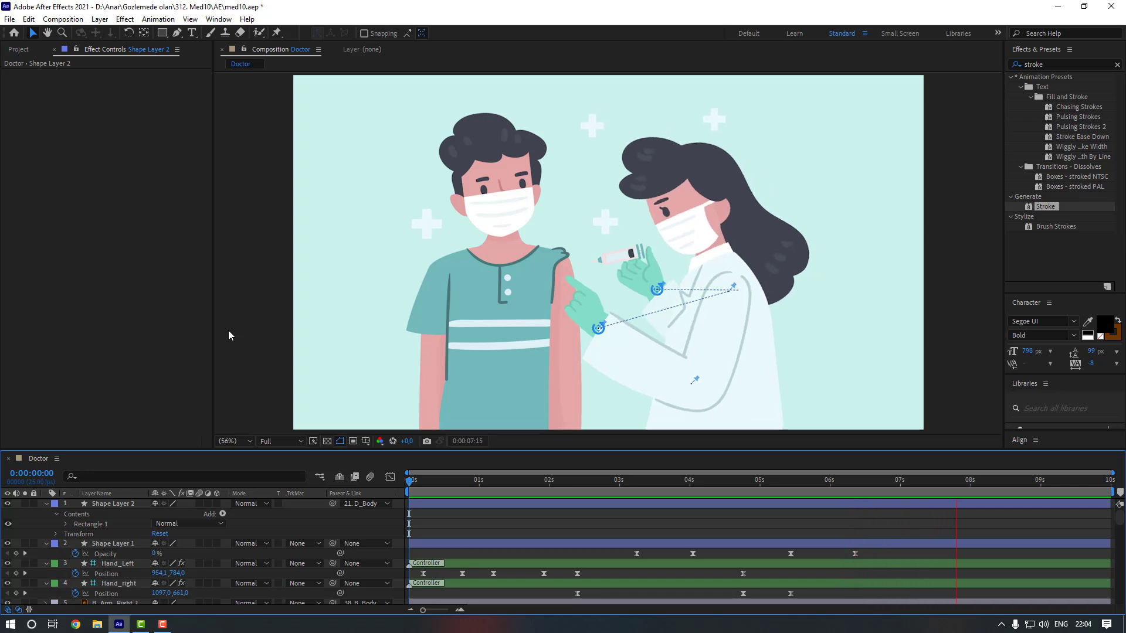
click(426, 488)
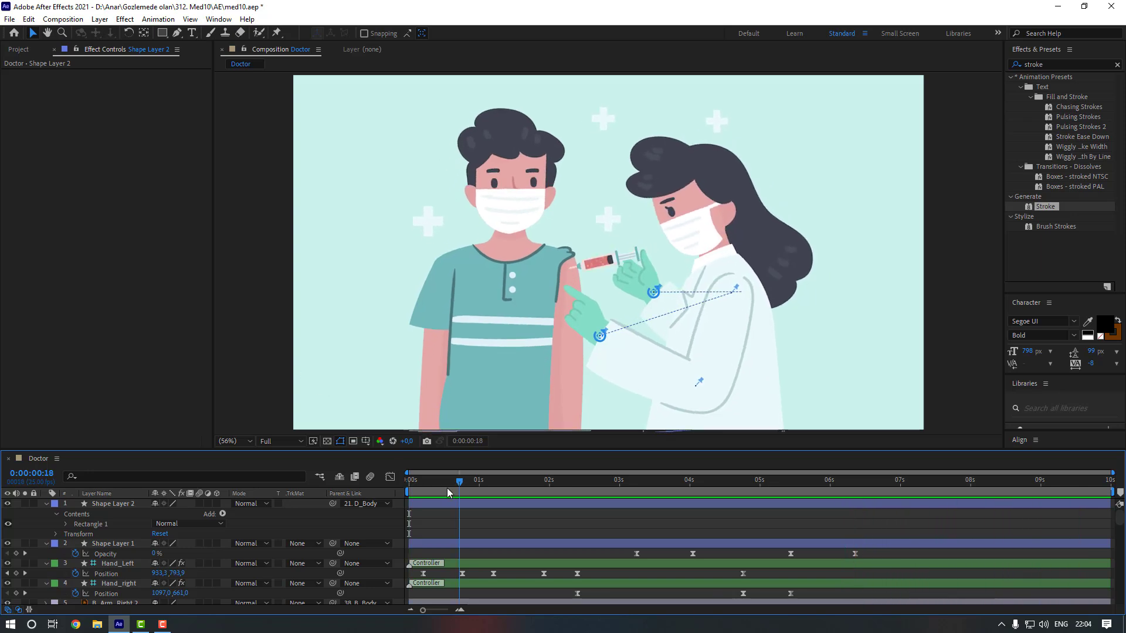
drag(447, 491, 661, 490)
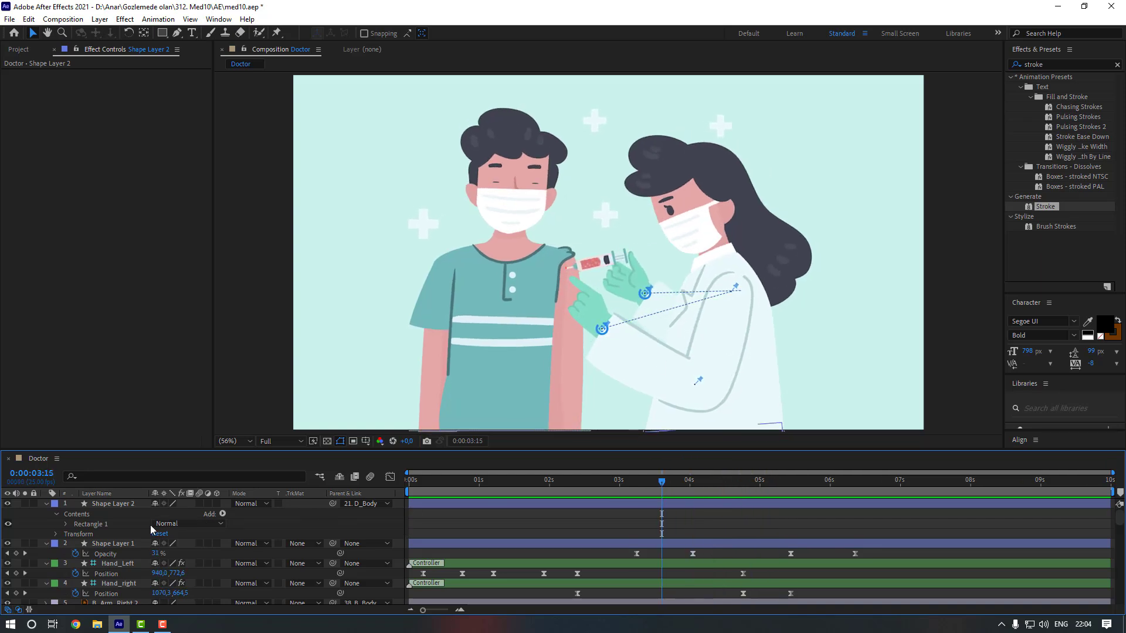
Parent Shape Layer 1 to the B_Body layer and play back the animation from 0:00:02:15
click(117, 543)
click(356, 543)
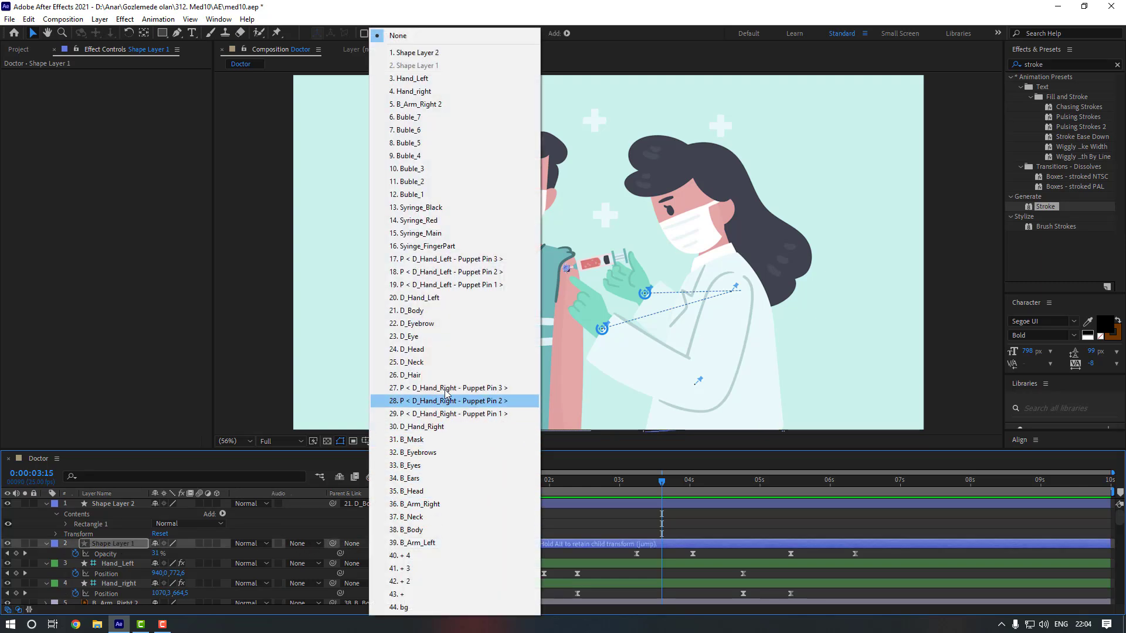
click(431, 531)
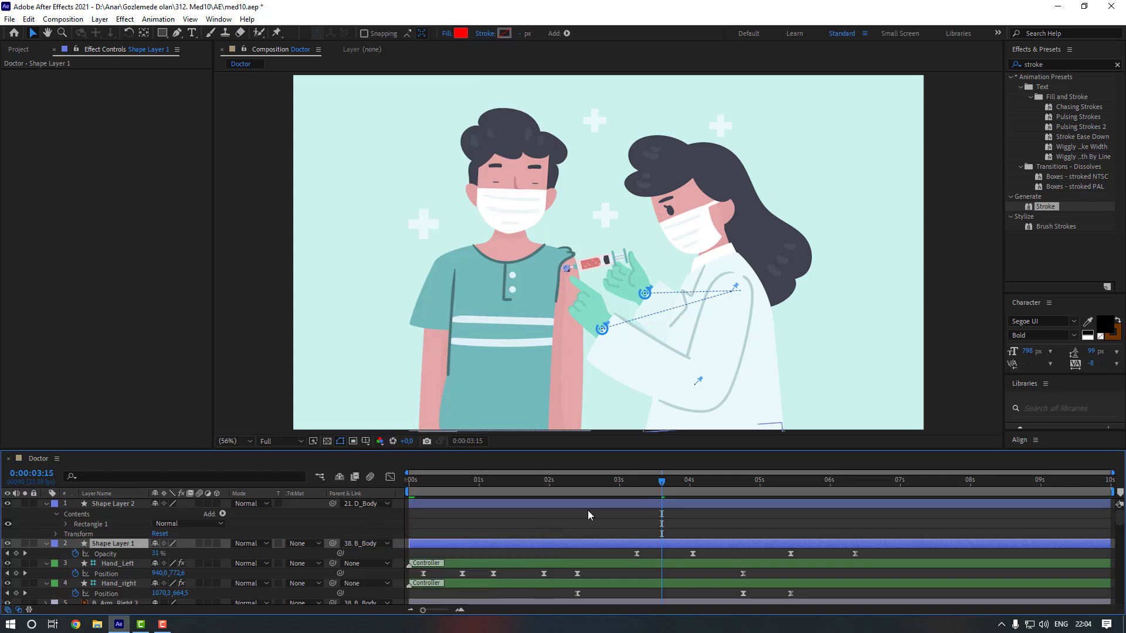
drag(620, 479, 591, 483)
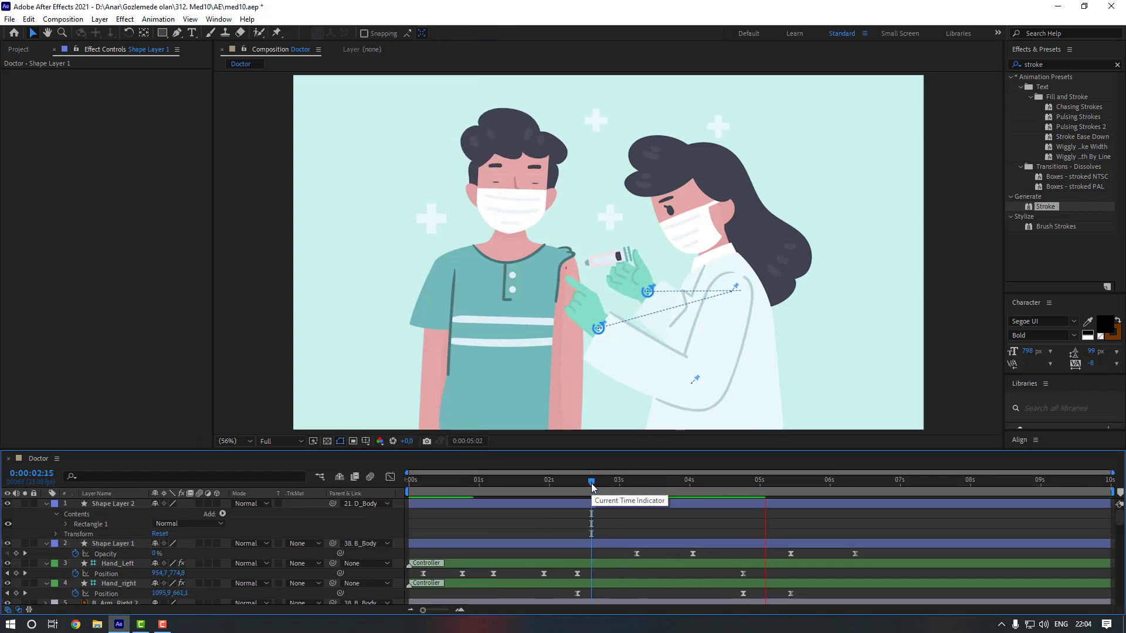
key(space)
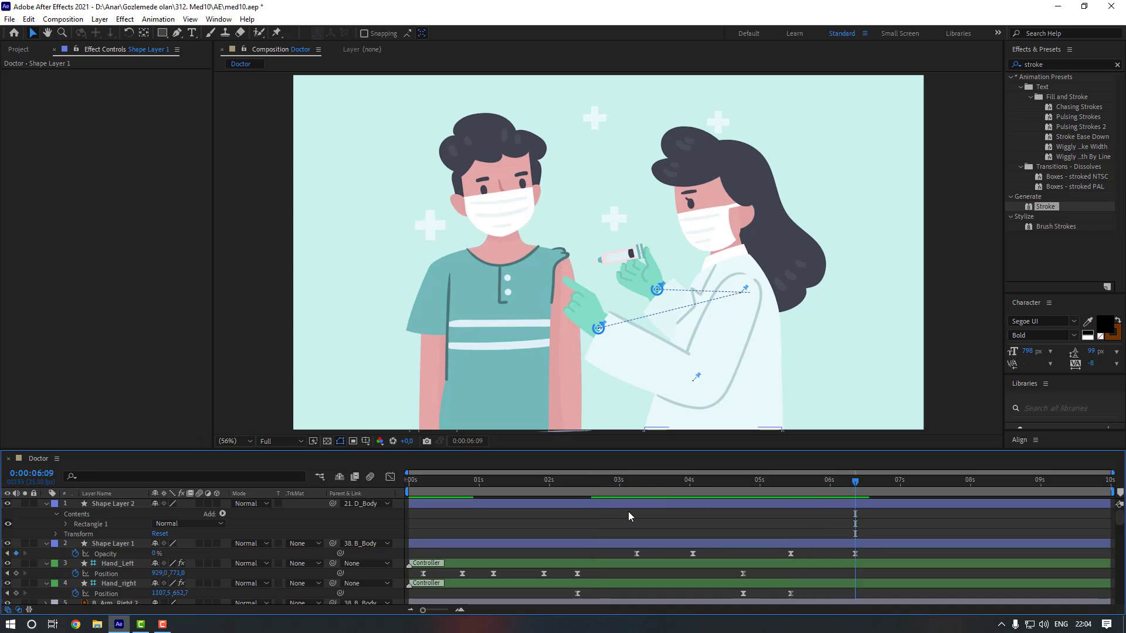
Draw a straight Pen path without fill along the middle of the syringe's red liquid at 0:00:02:19
click(602, 480)
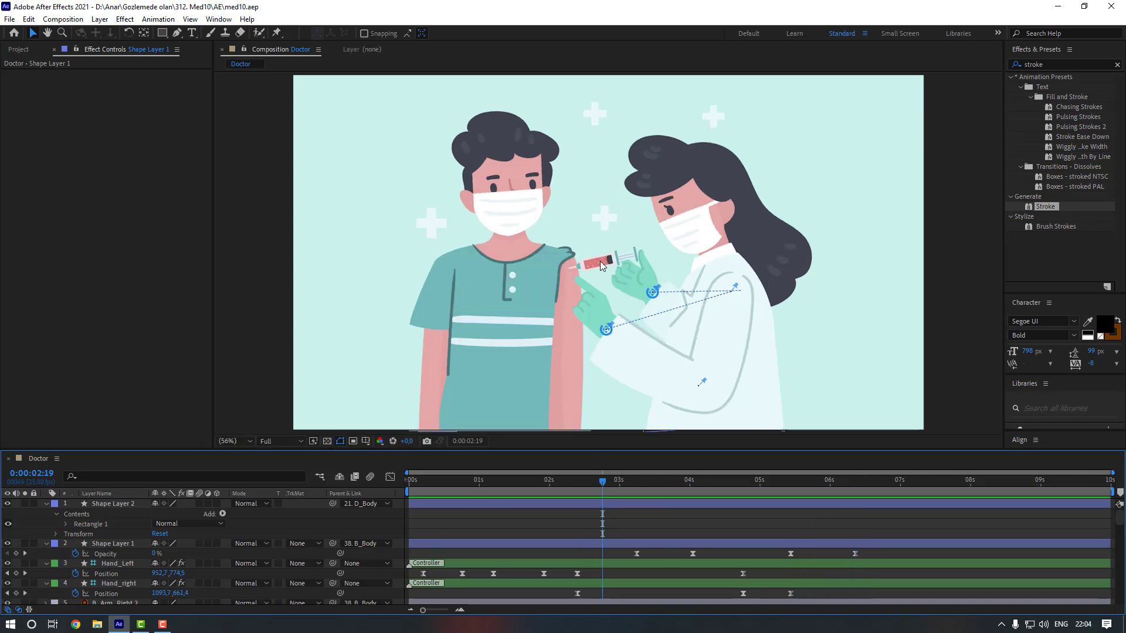
scroll(593, 273, up, 4)
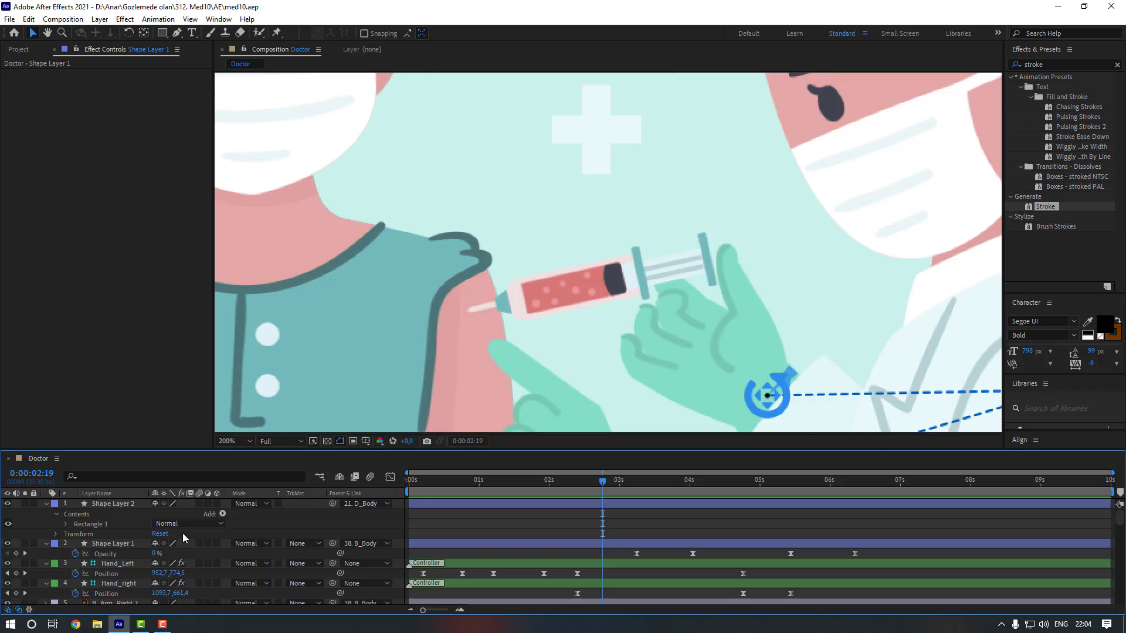
key(period)
mouse_move(583, 337)
mouse_down()
mouse_move(610, 288)
mouse_move(623, 301)
mouse_up()
click(176, 33)
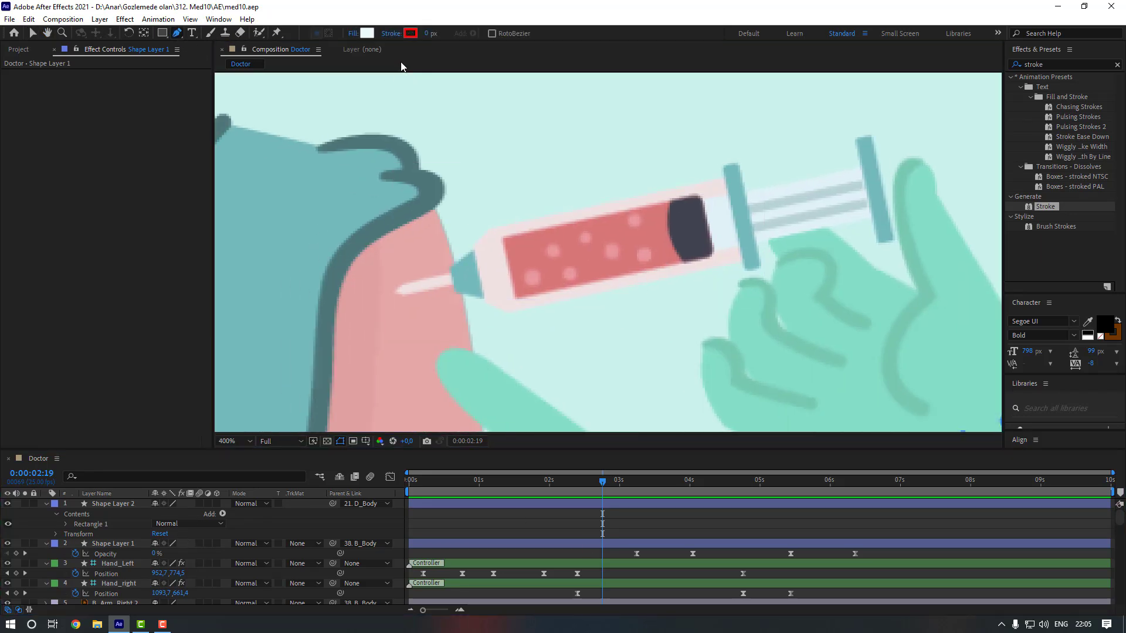
click(355, 33)
click(503, 274)
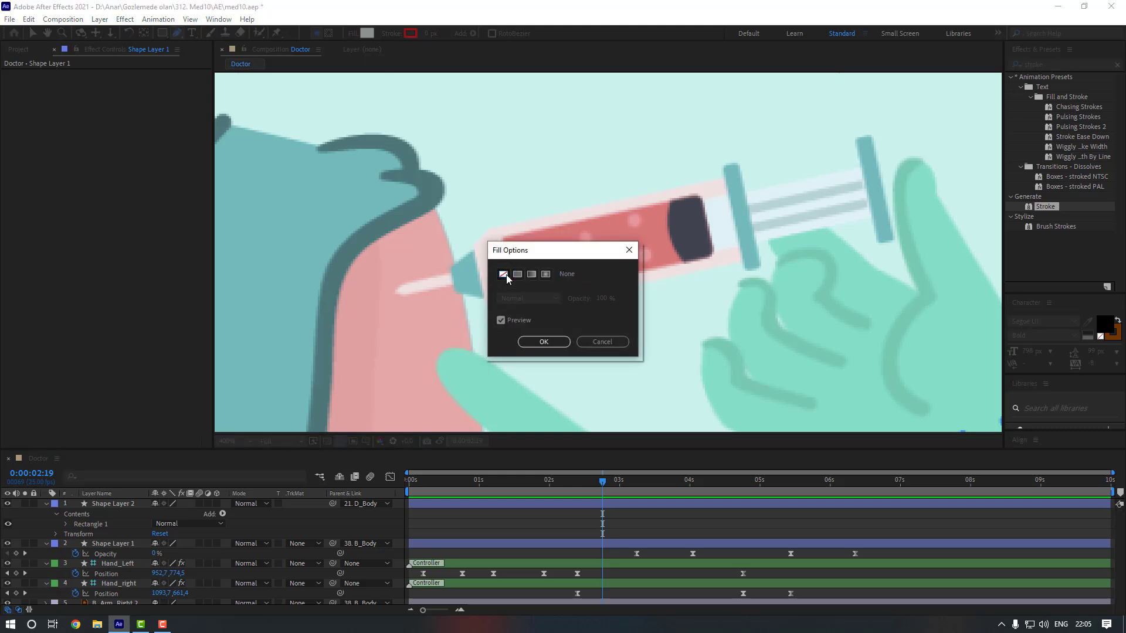
click(544, 342)
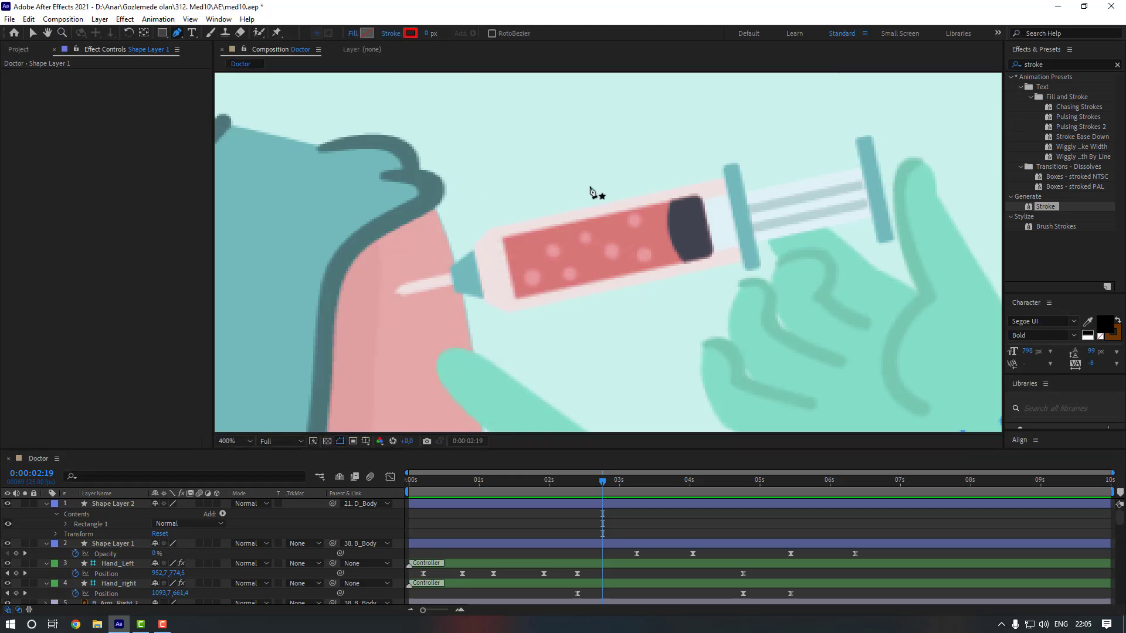
click(669, 235)
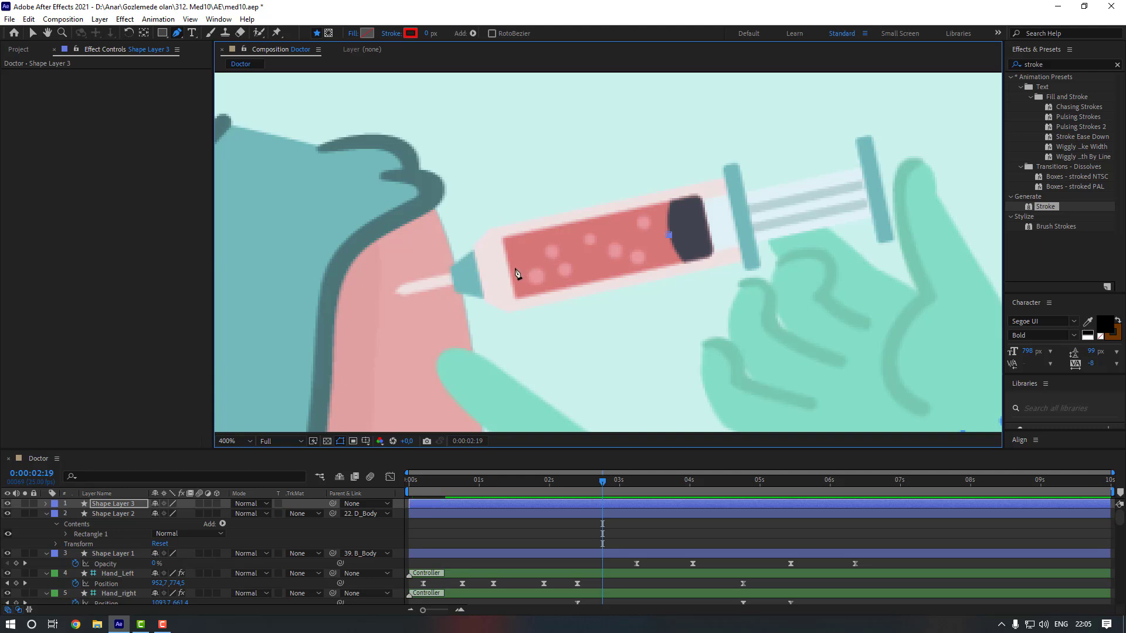
Give the syringe line a 25 px stroke in the red sampled from the liquid, D77678
drag(425, 39, 433, 35)
click(411, 34)
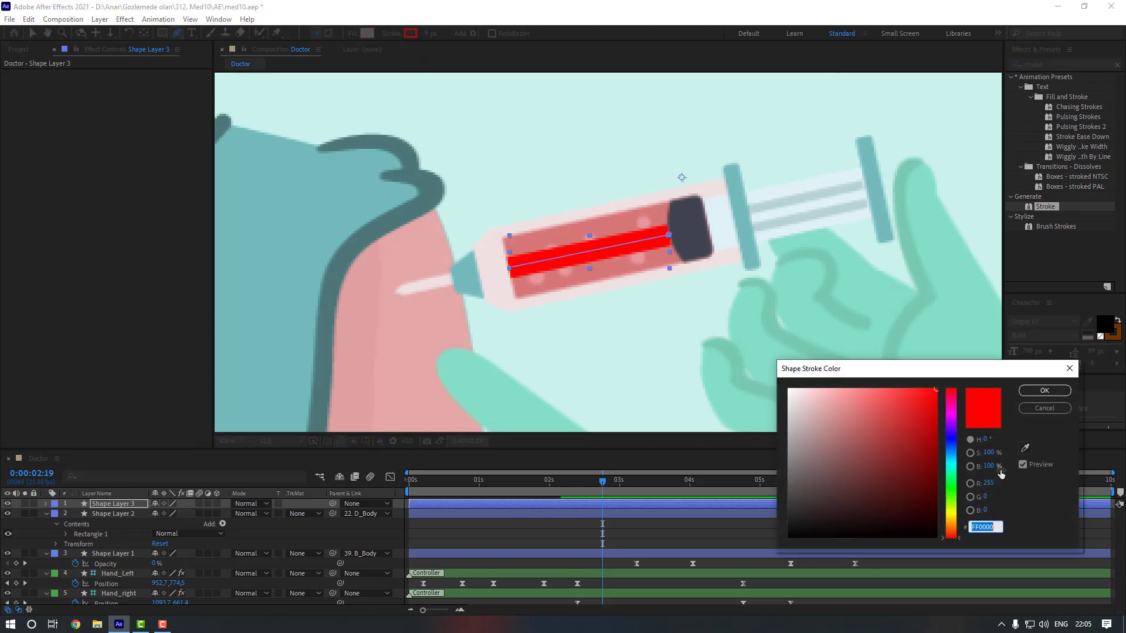
click(1029, 451)
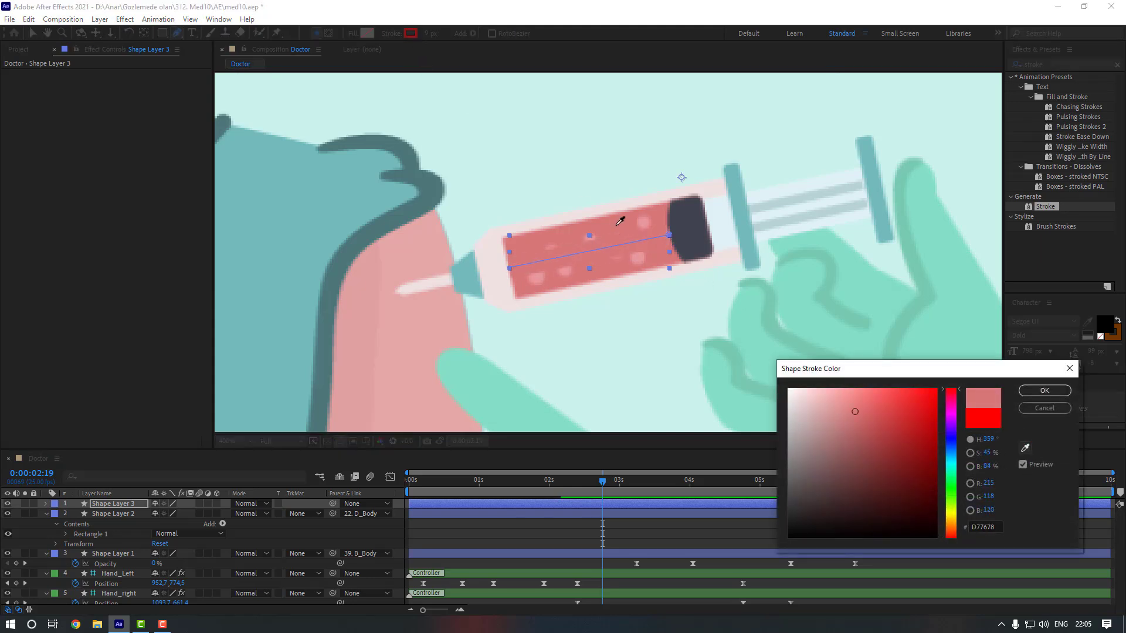
click(621, 221)
click(1044, 390)
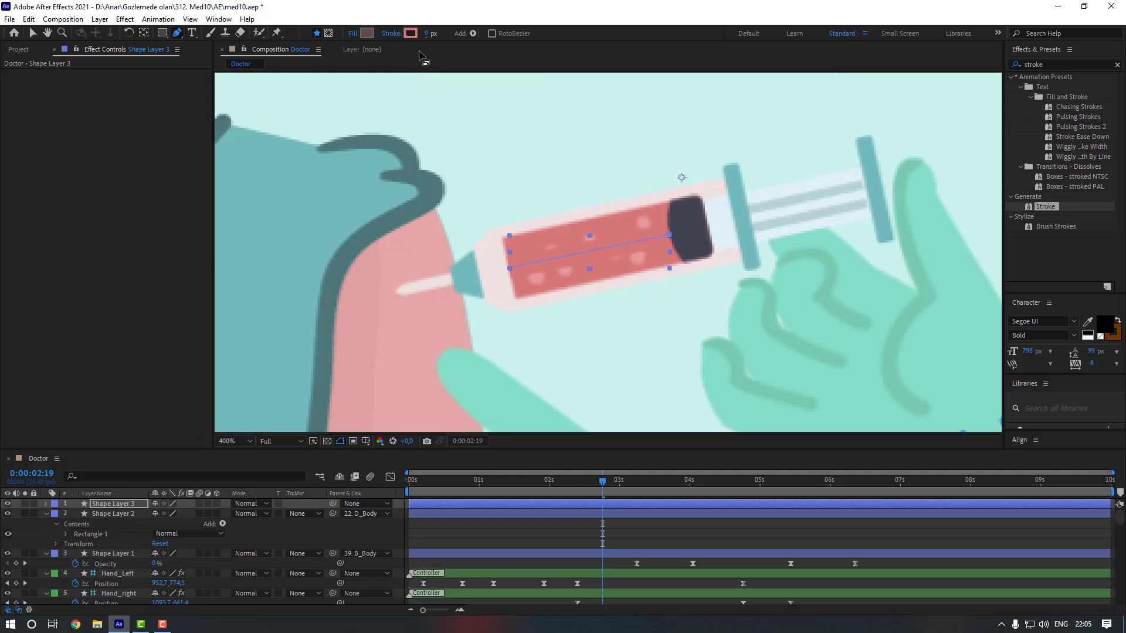
drag(431, 33, 439, 34)
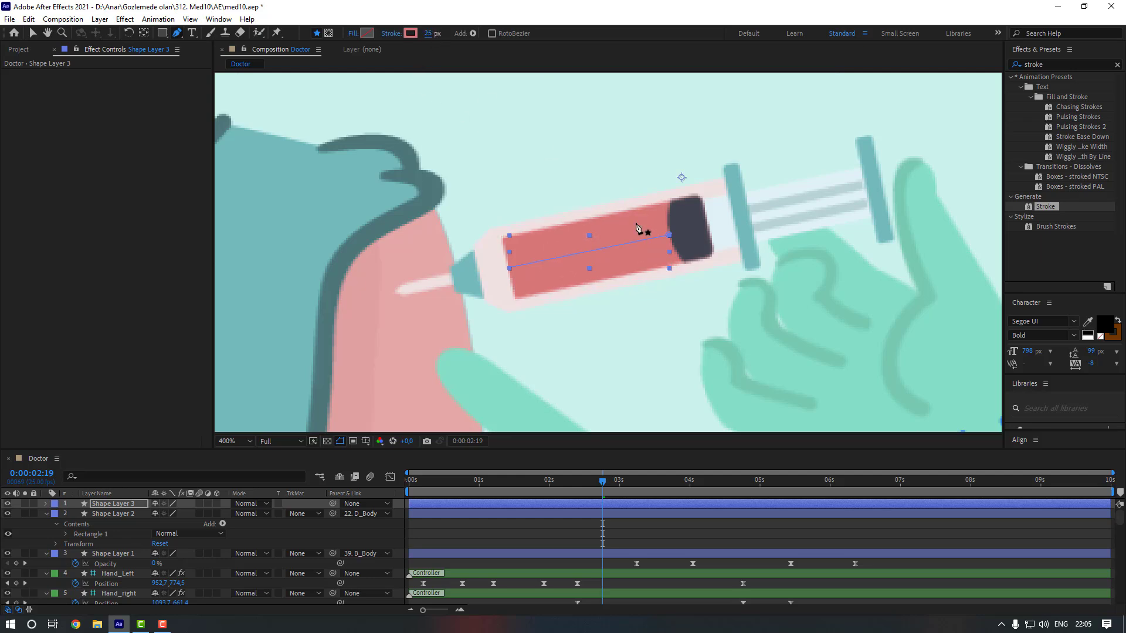
Move the Shape Layer 3 line beneath Syringe_Red in the layer stack and delete the original Syringe_Red layer
key(Up)
key(v)
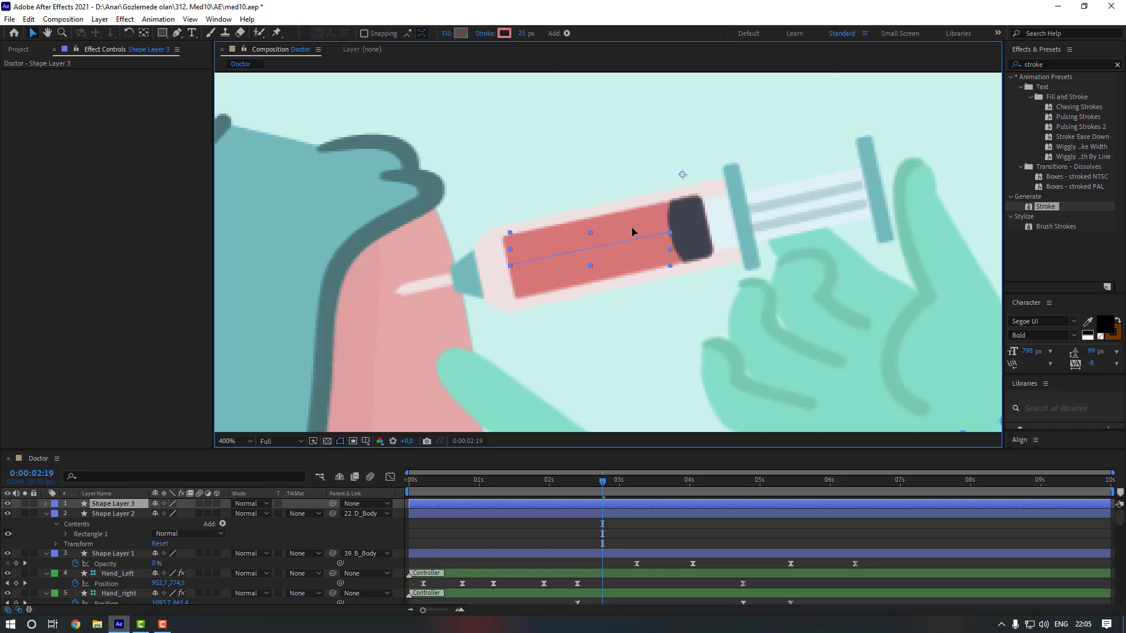
key(Return)
scroll(124, 558, down, 3)
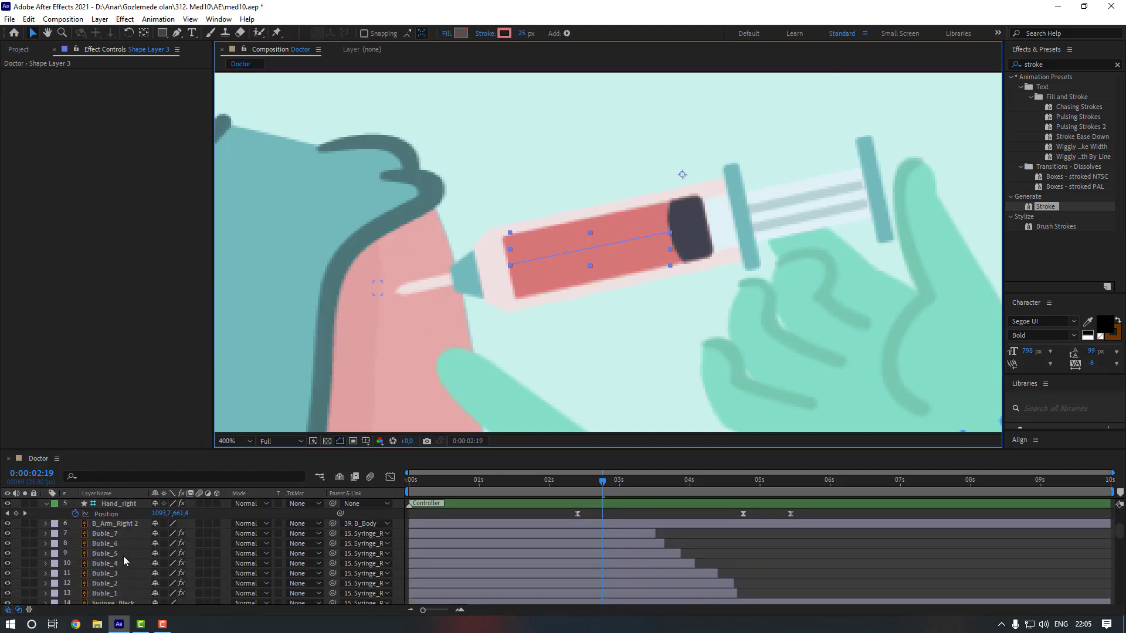
scroll(122, 554, up, 3)
scroll(126, 563, down, 5)
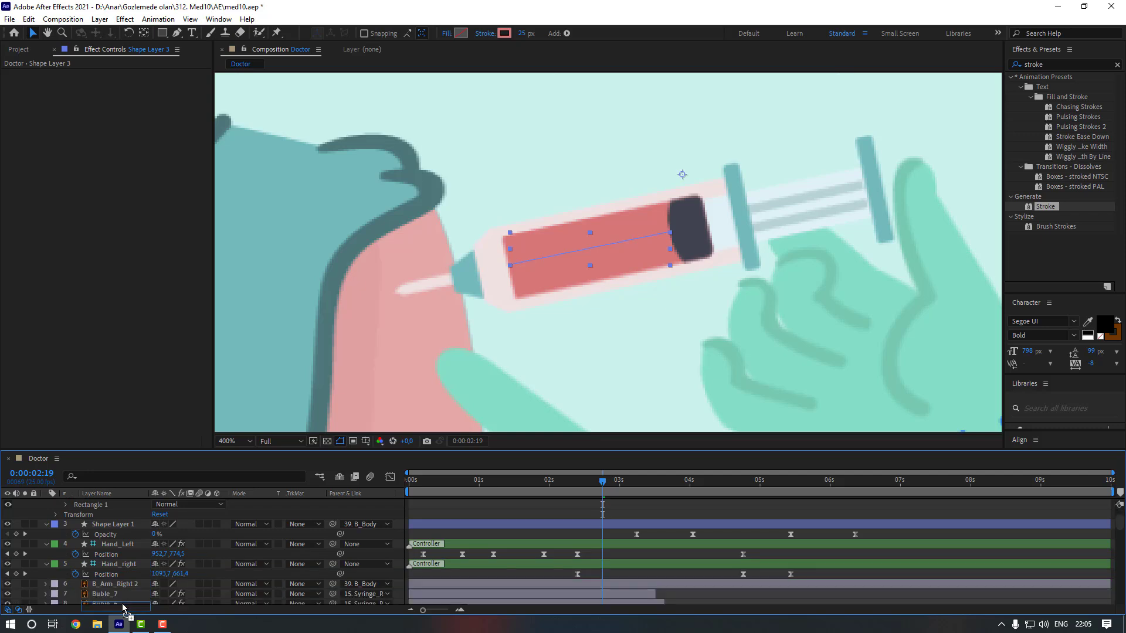
drag(128, 574, 130, 565)
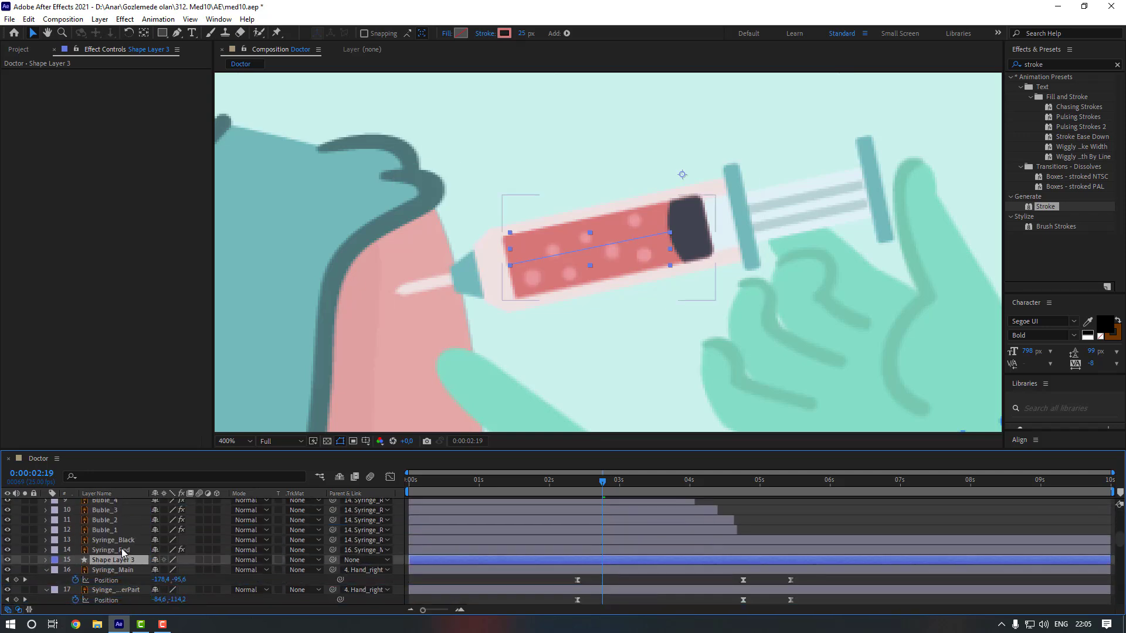
click(125, 553)
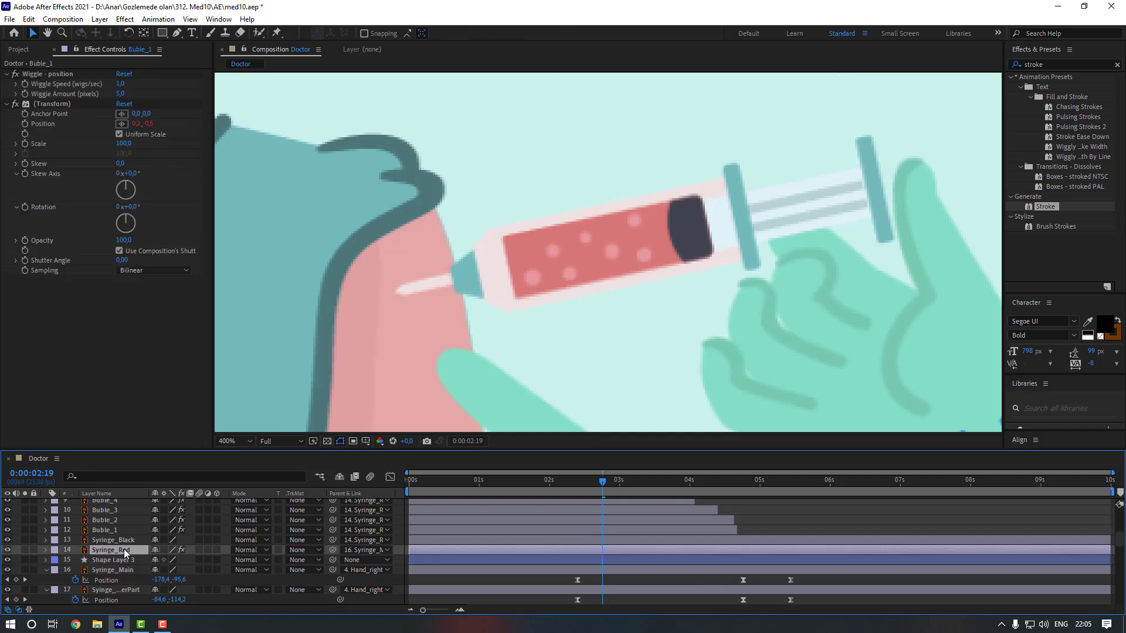
key(Delete)
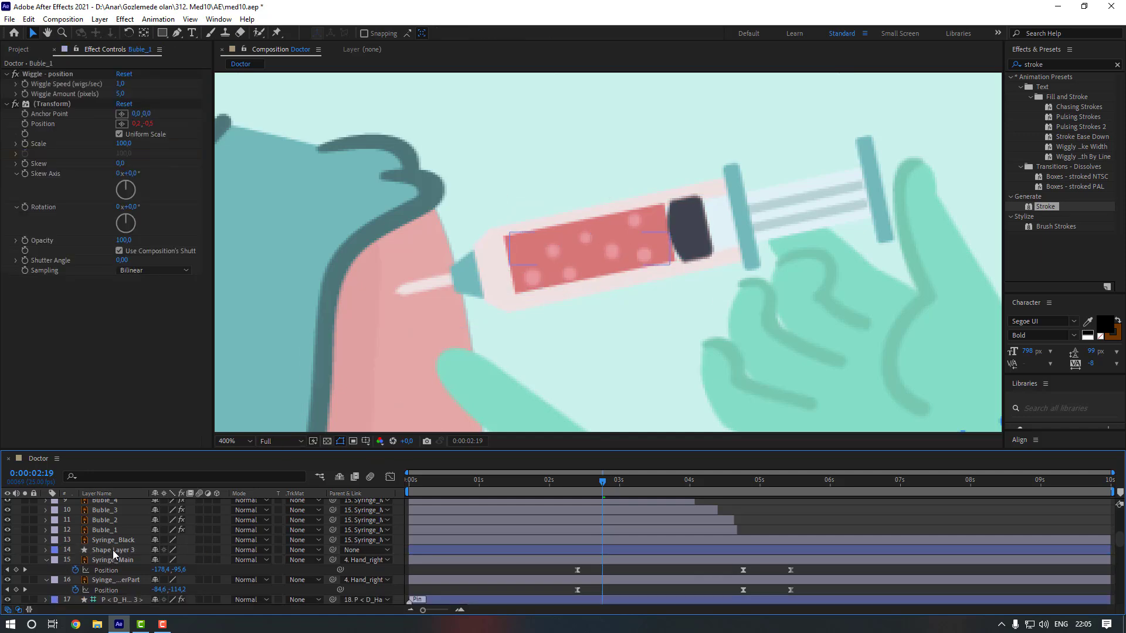
Shift the red line towards the syringe plunger and extend its needle-side endpoint to fill the barrel
click(113, 550)
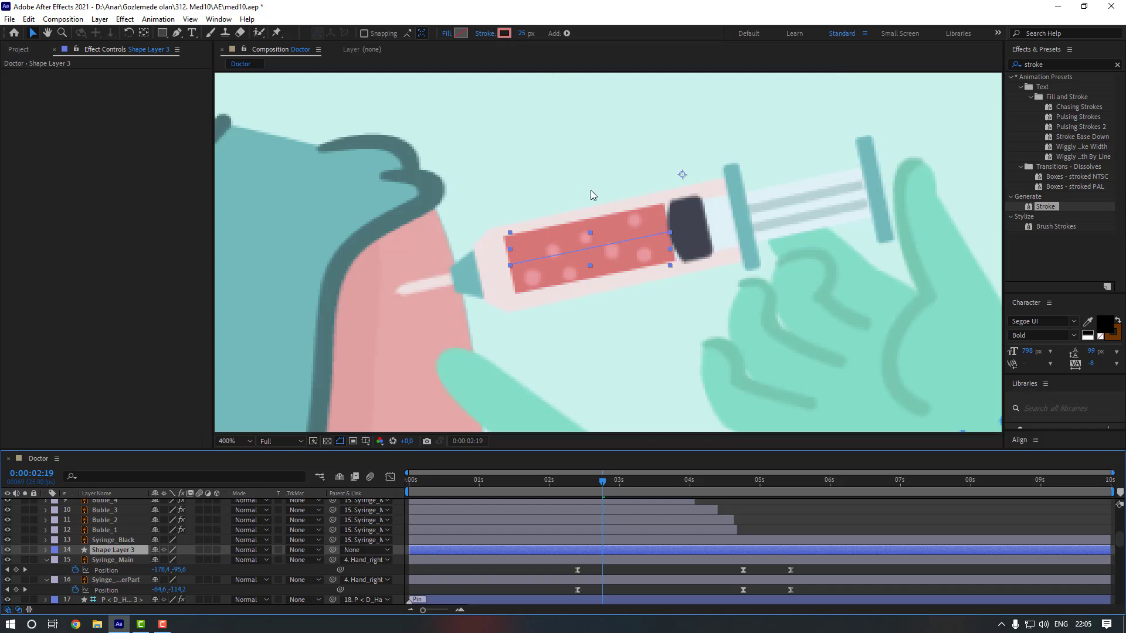
drag(631, 227, 639, 228)
click(177, 33)
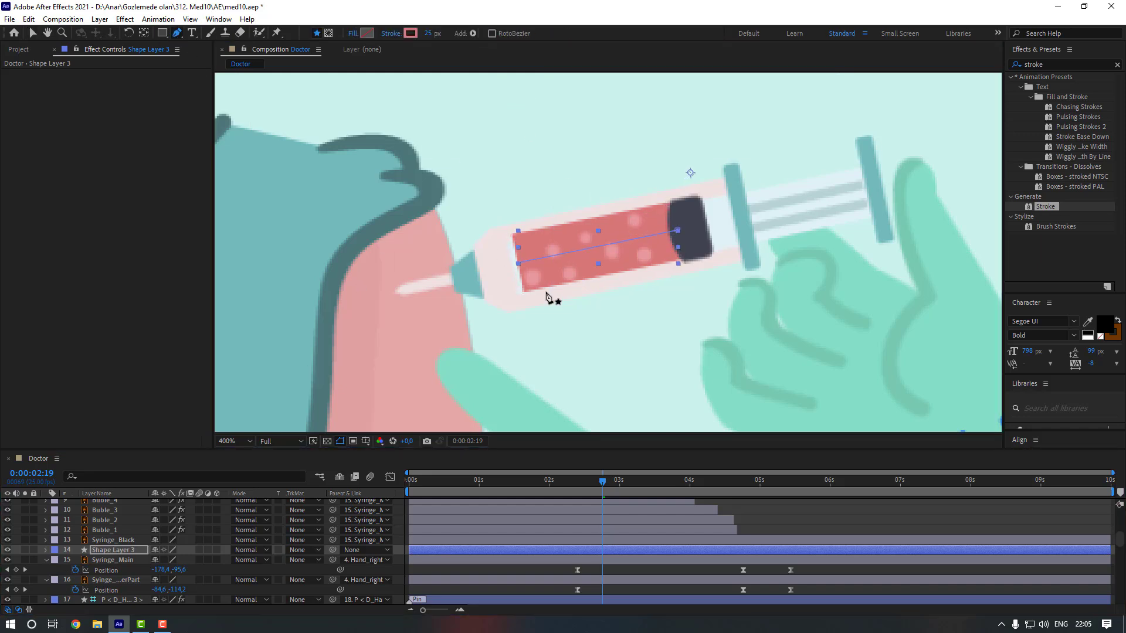
drag(518, 265, 513, 267)
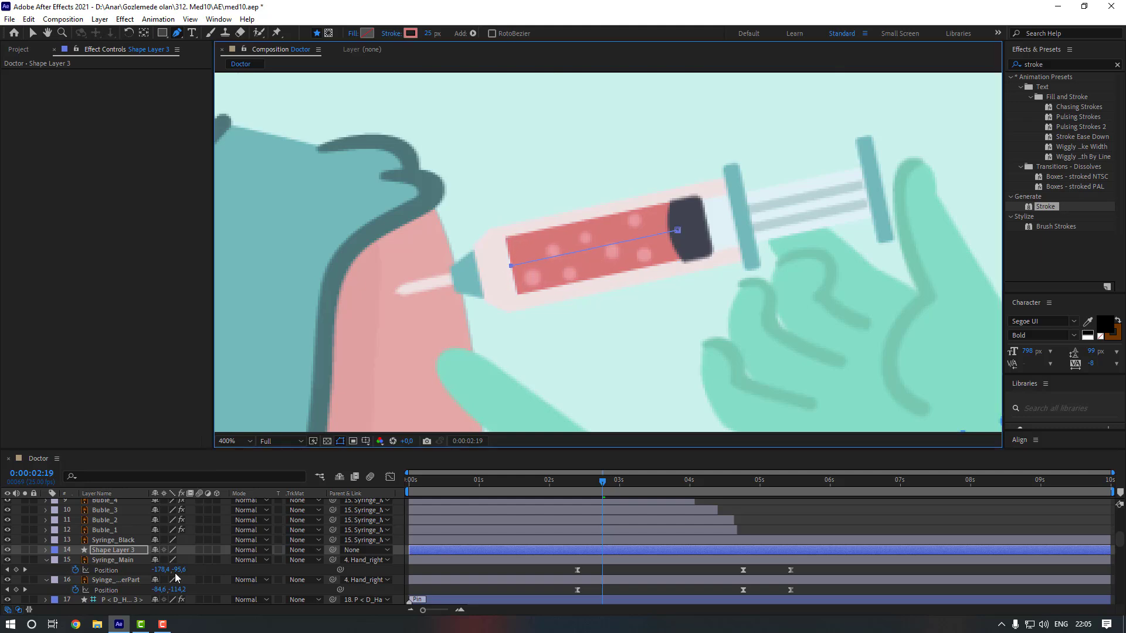
Rename Shape Layer 3 as Syringe_Red and parent it to Syringe_Main
click(117, 551)
key(Return)
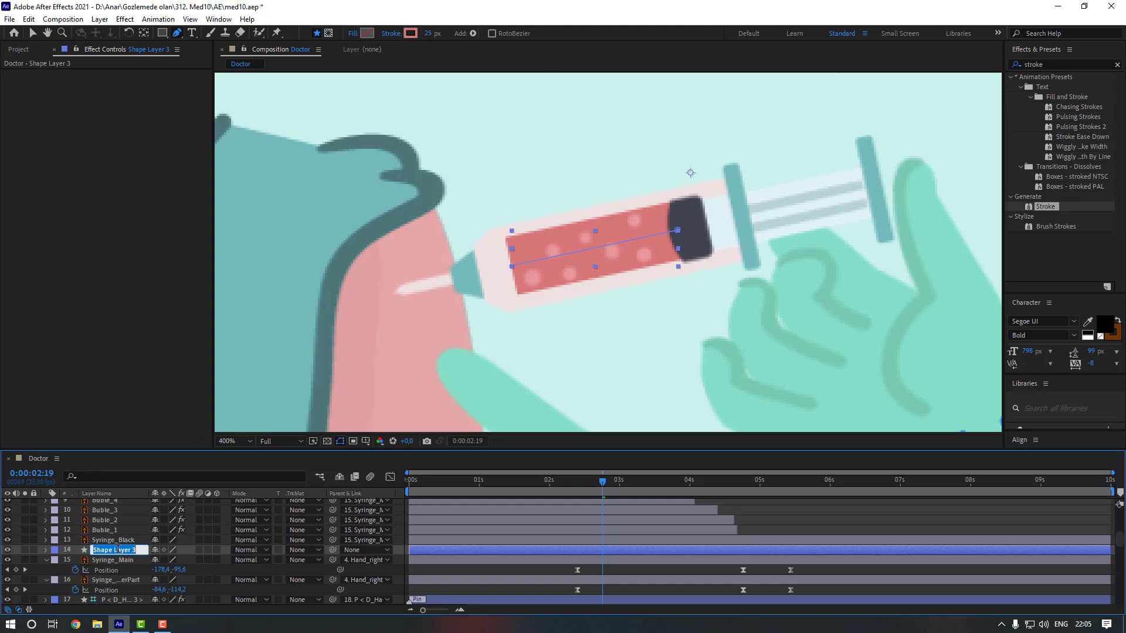
text(Syringe_Red)
key(Return)
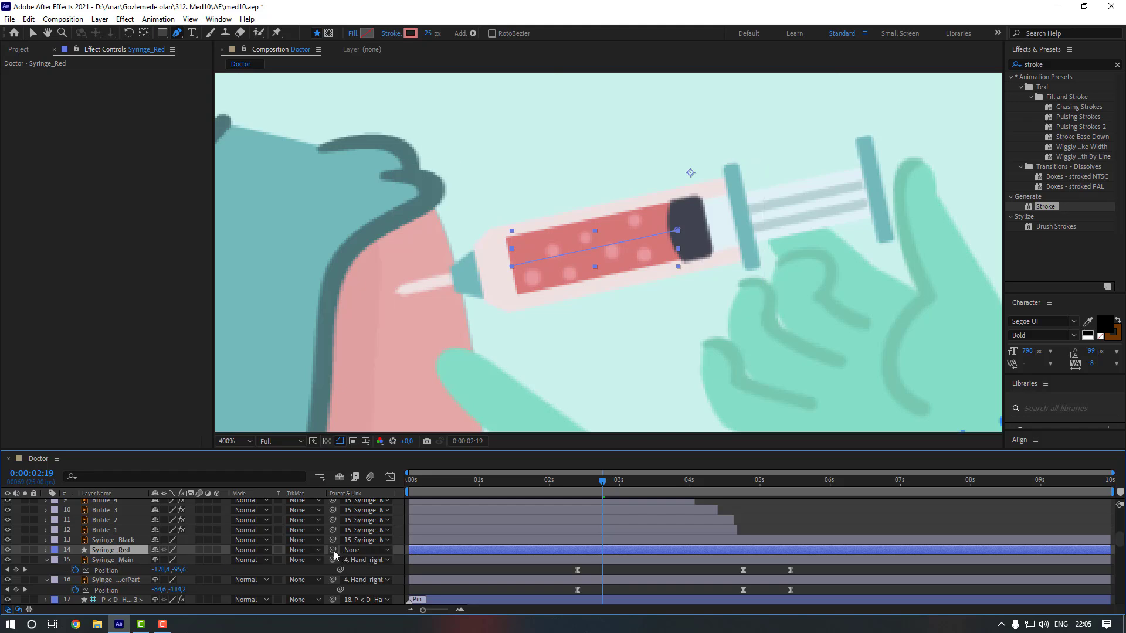
drag(332, 550, 120, 561)
Add Trim Paths to the Syringe_Red shape layer and expand its Start, End and Offset properties
click(472, 33)
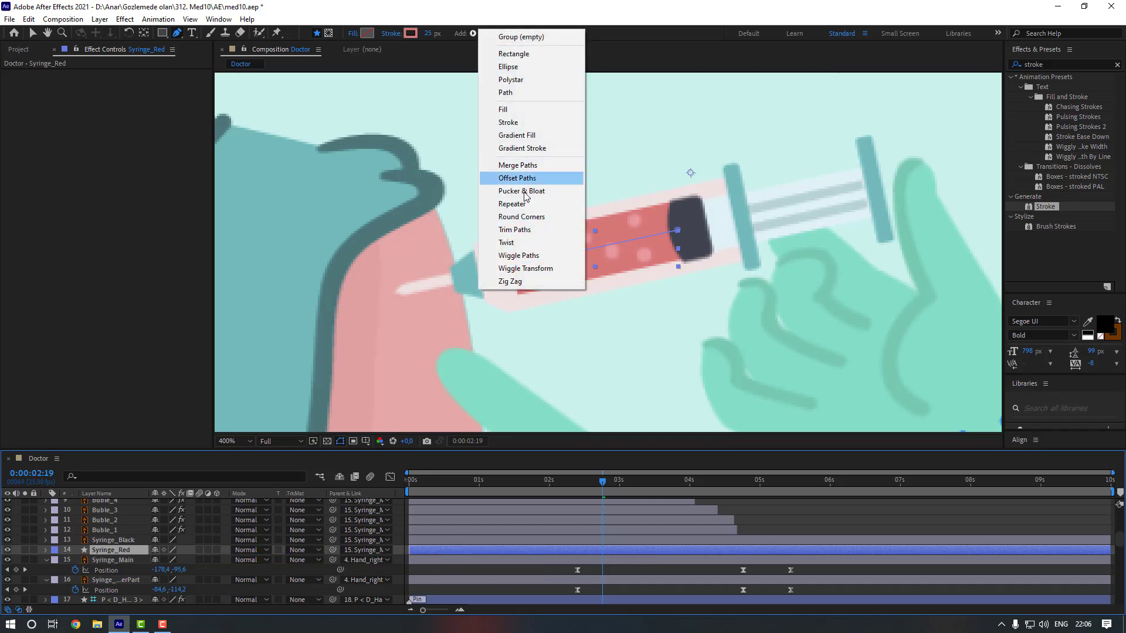
click(519, 229)
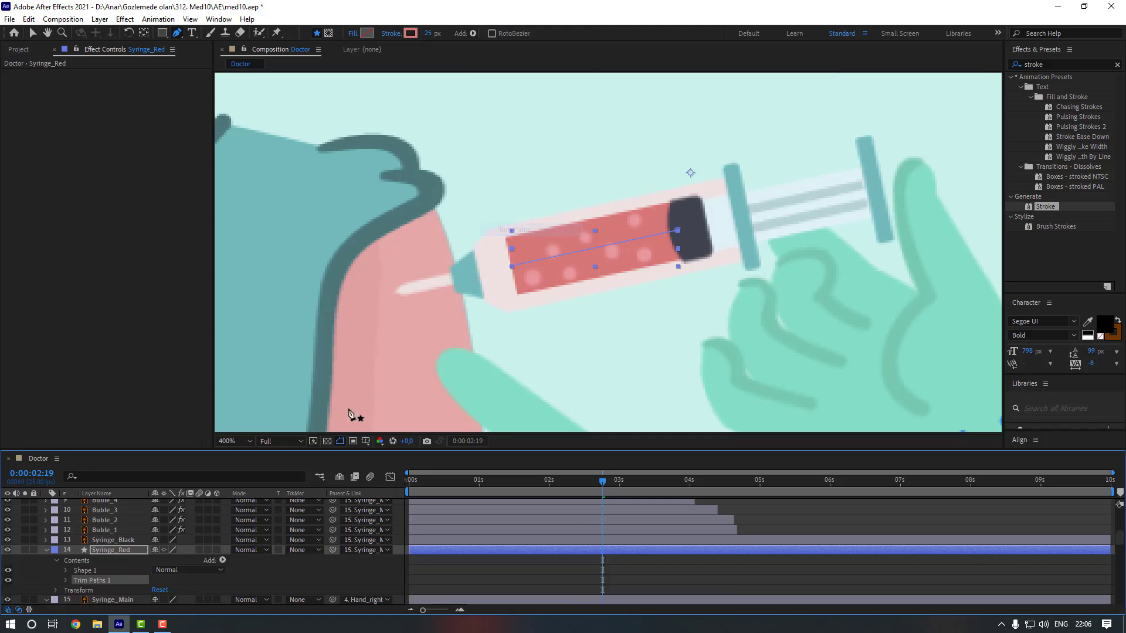
scroll(73, 560, down, 1)
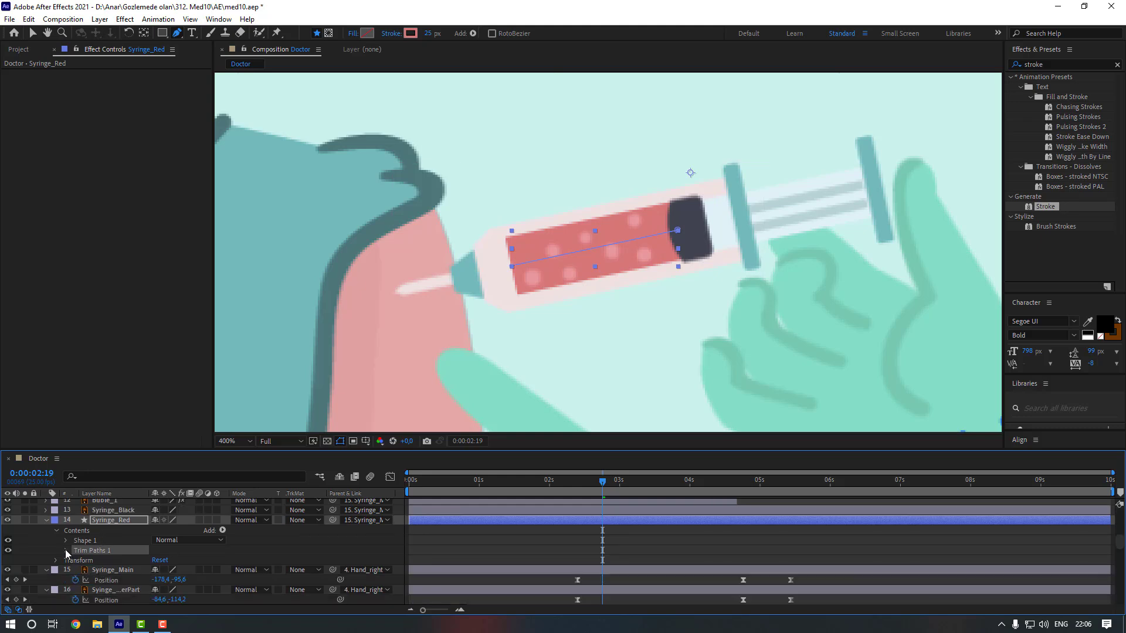
click(65, 550)
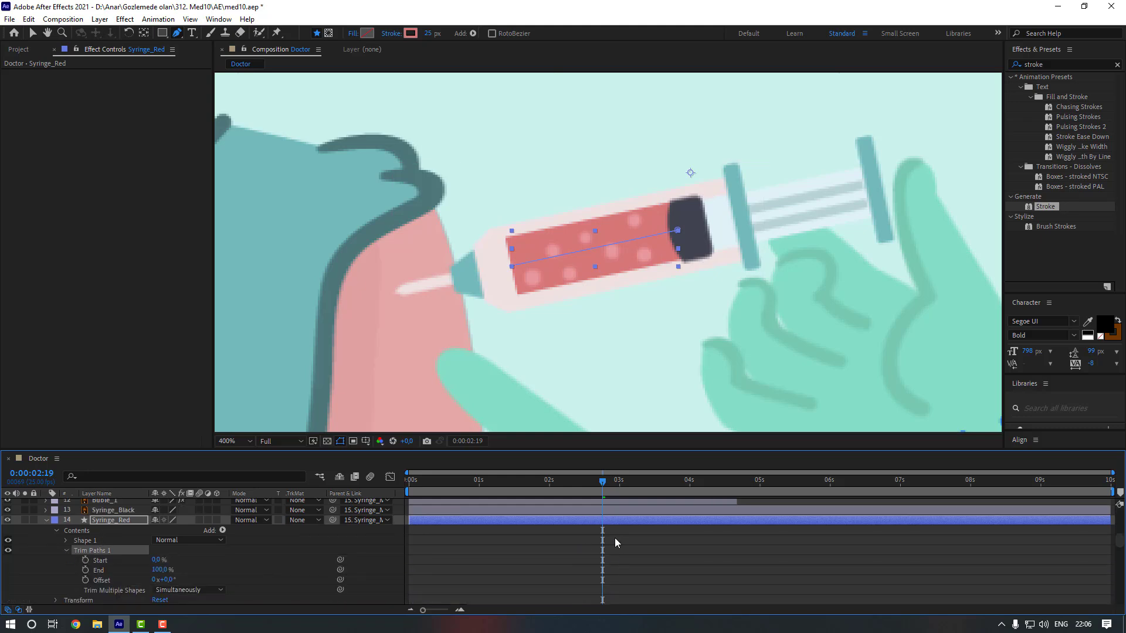
Keyframe the Trim Paths Start of Syringe_Red from 0% at 0:00:02:10 to 100% at 0:00:04:19
scroll(616, 505, up, 6)
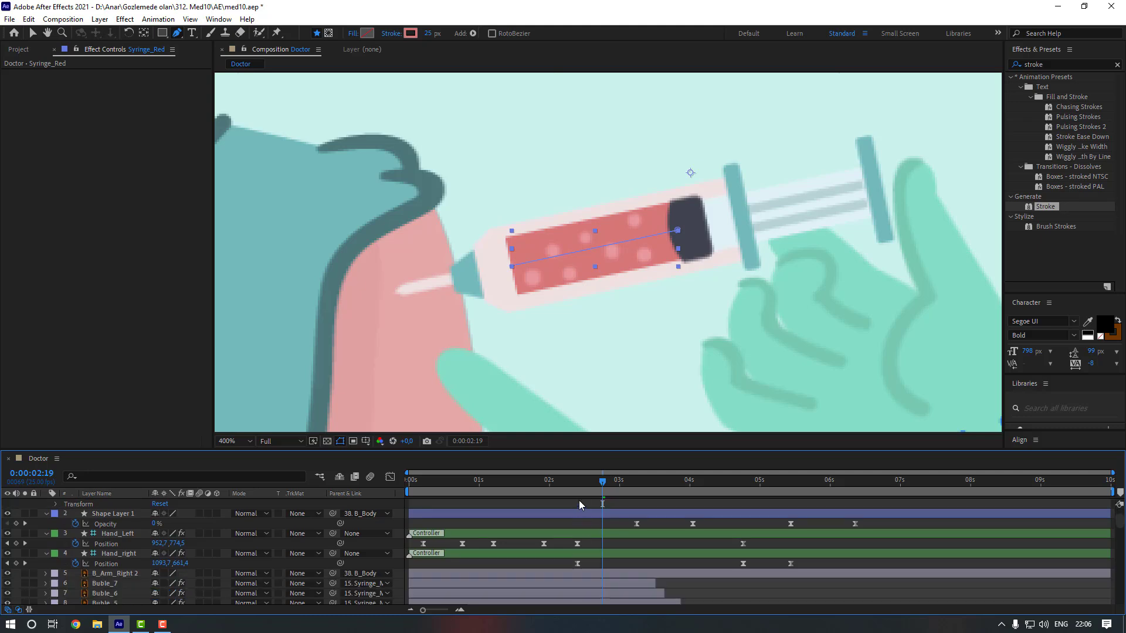
click(578, 490)
drag(579, 489, 578, 489)
scroll(620, 550, down, 6)
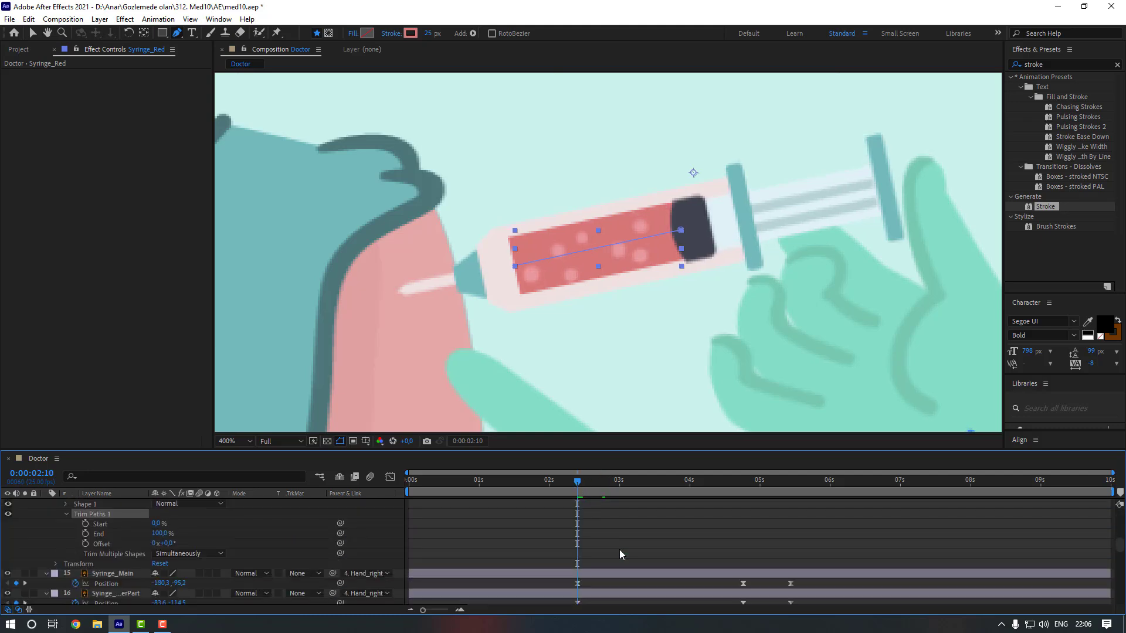
scroll(730, 505, up, 6)
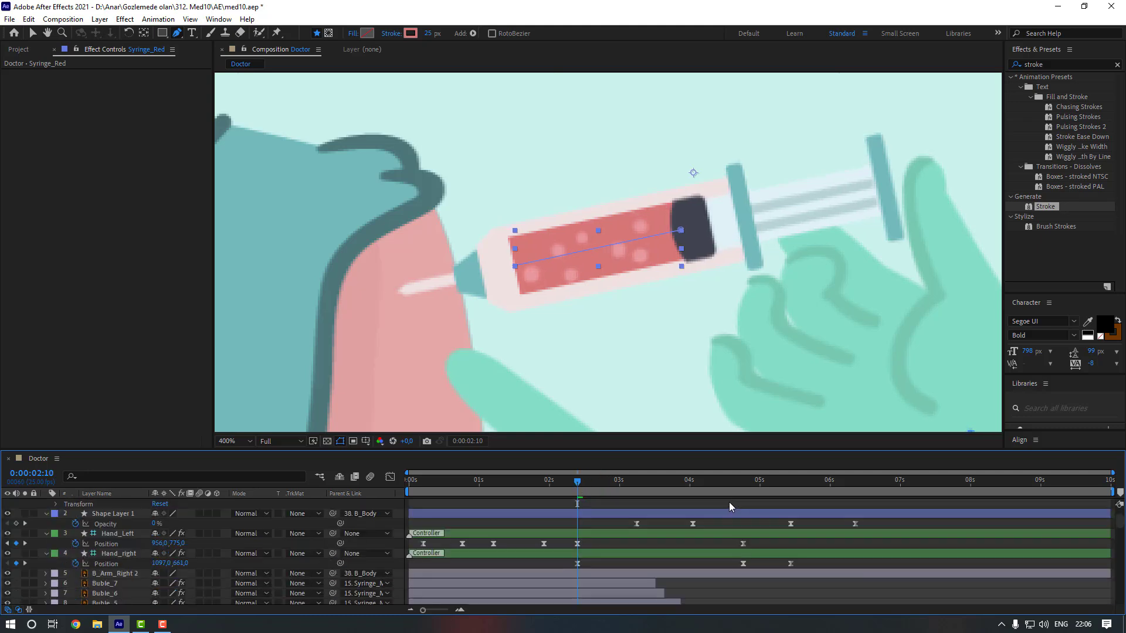
click(742, 484)
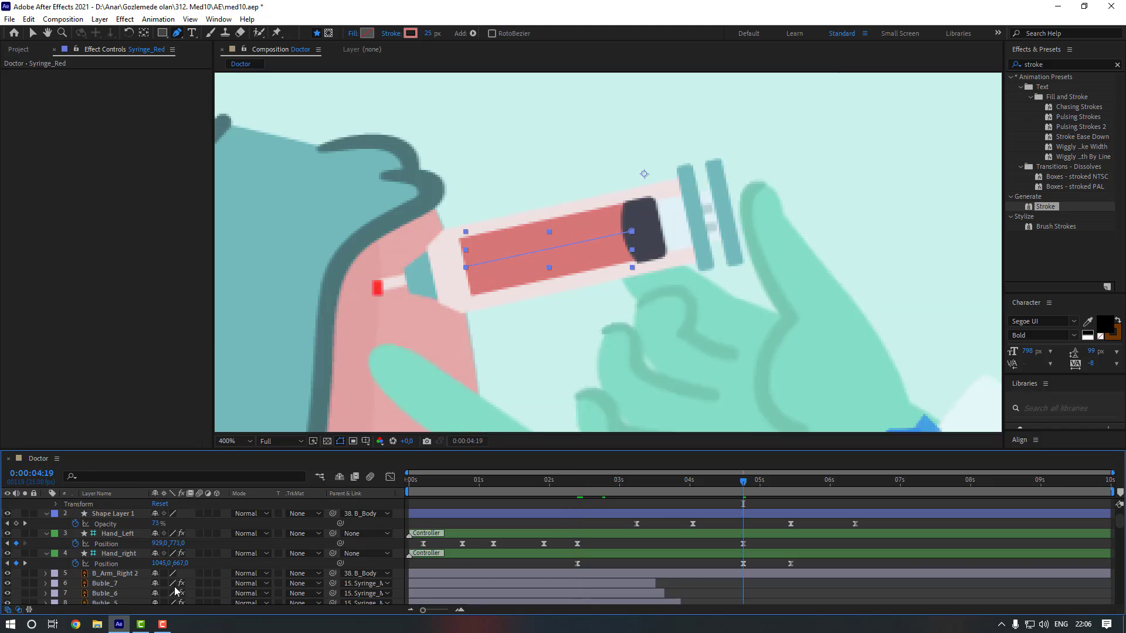
scroll(158, 564, down, 6)
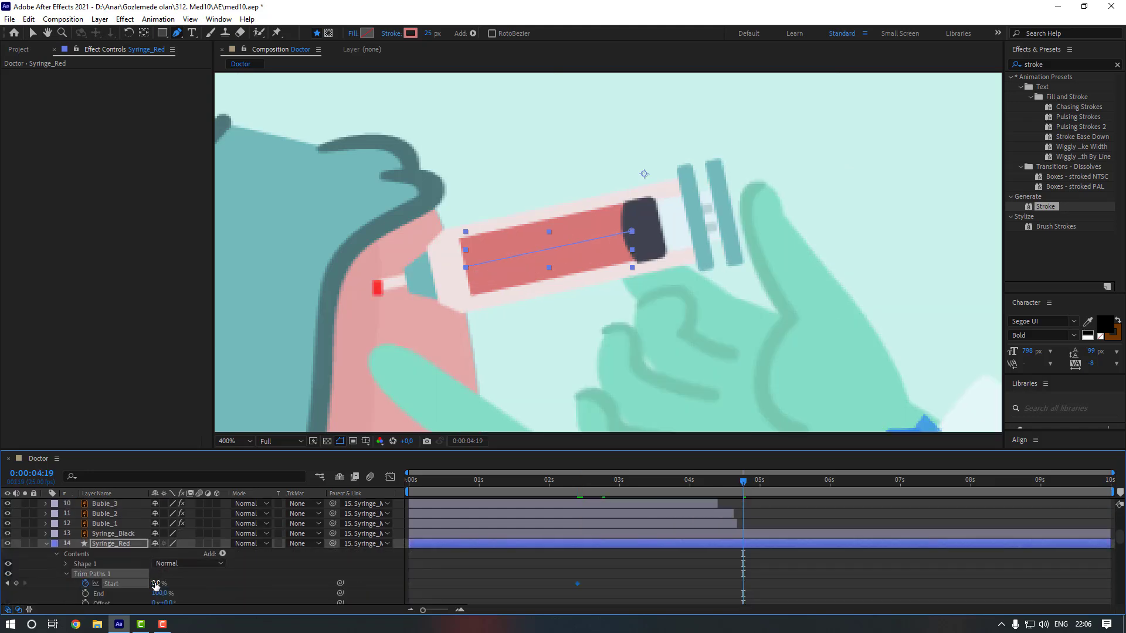
drag(155, 585, 282, 585)
Apply Easy Ease to both Trim Paths Start keyframes of Syringe_Red and preview the whole composition
scroll(645, 568, down, 5)
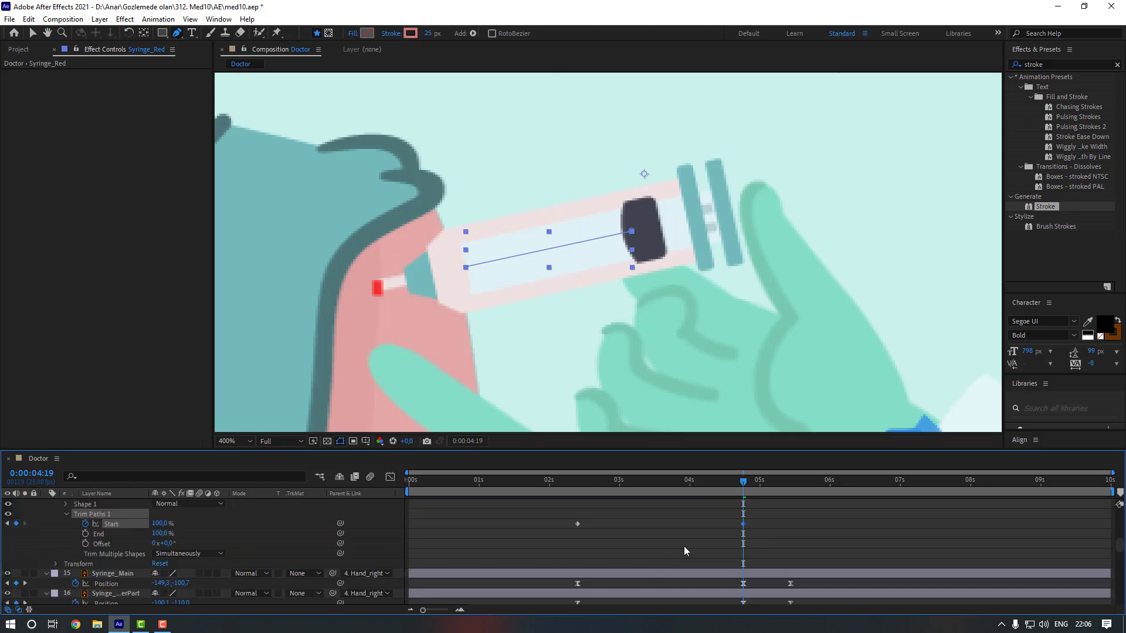
drag(755, 520, 571, 526)
right_click(575, 523)
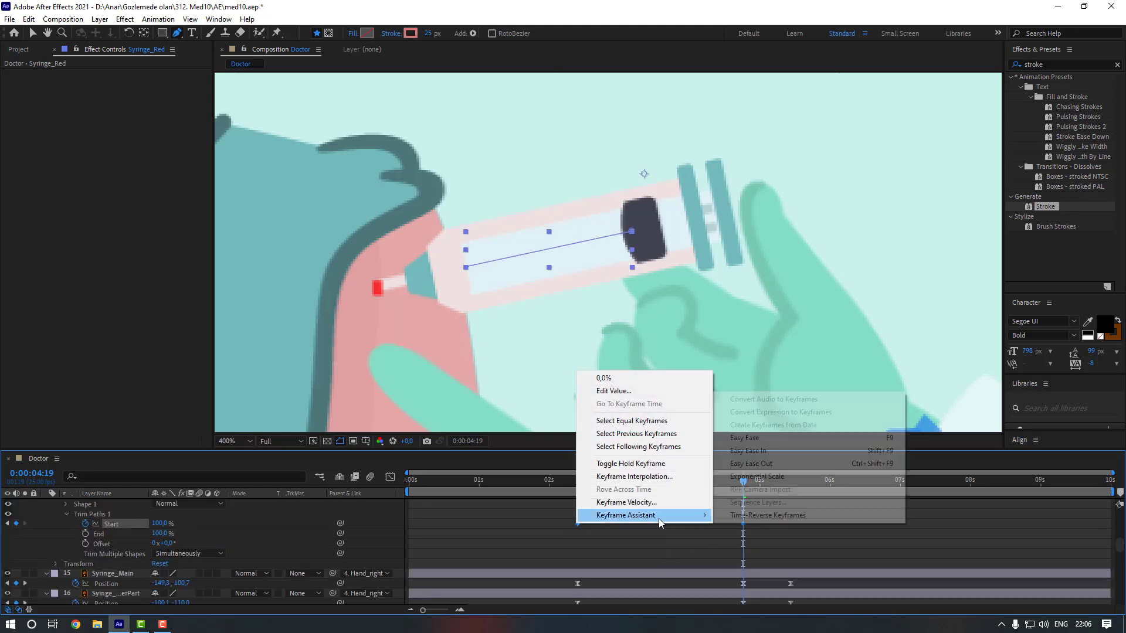
click(751, 438)
key(v)
key(shift+slash)
key(space)
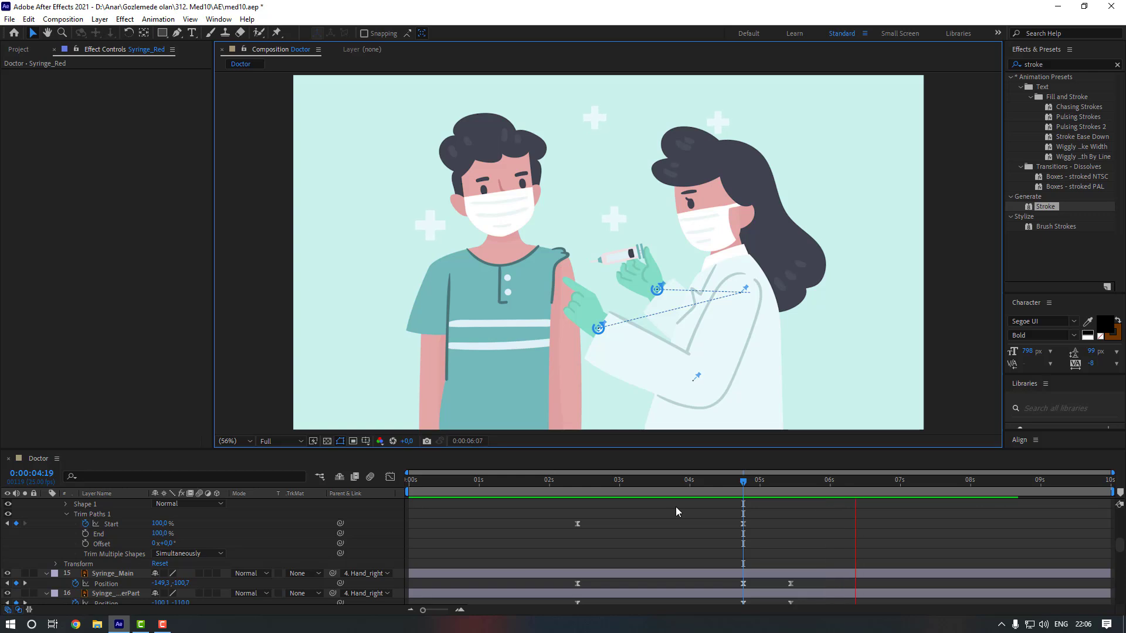
Keyframe Syringe_Black's Position at 0:00:02:10 and move it to the needle end of the barrel, about 56.5, 43.8, at 0:00:04:19
click(580, 490)
scroll(200, 550, up, 1)
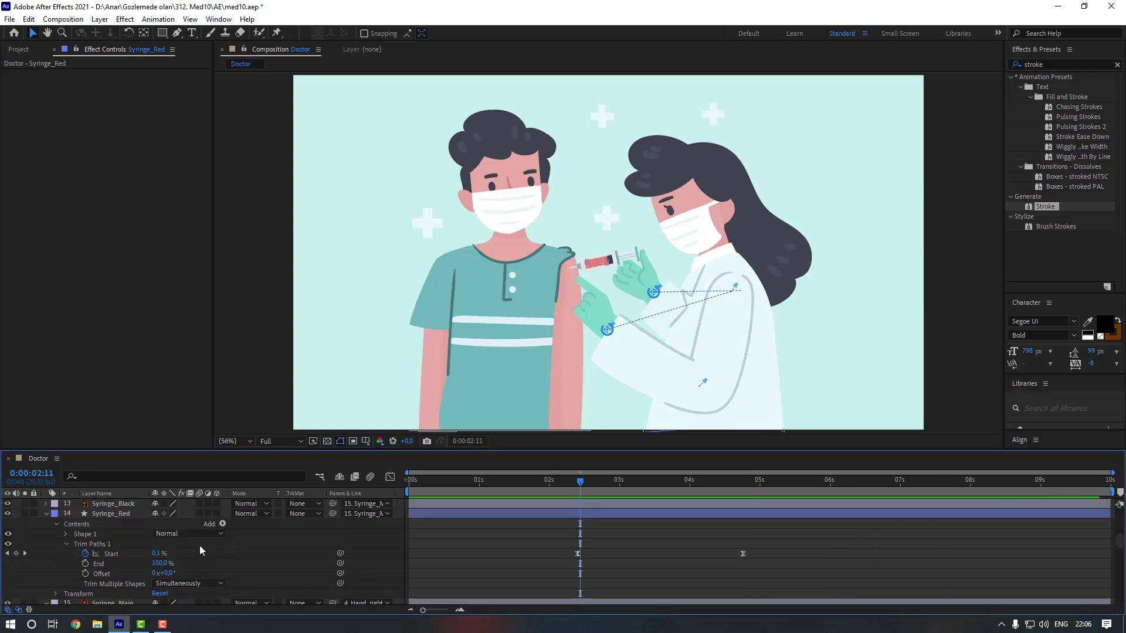
click(47, 514)
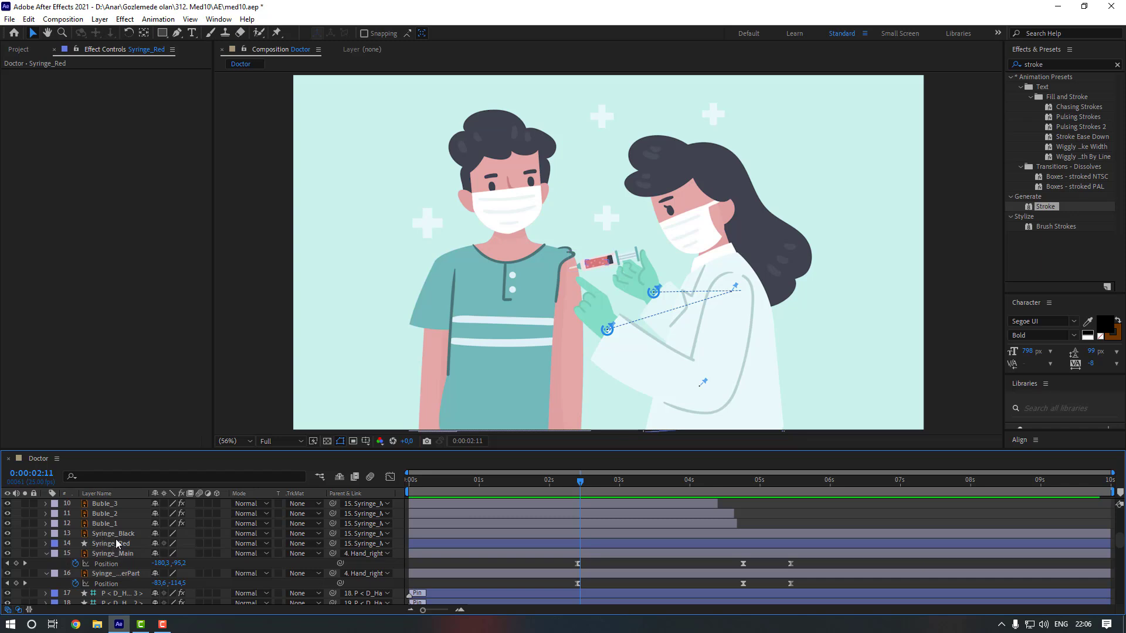
click(115, 534)
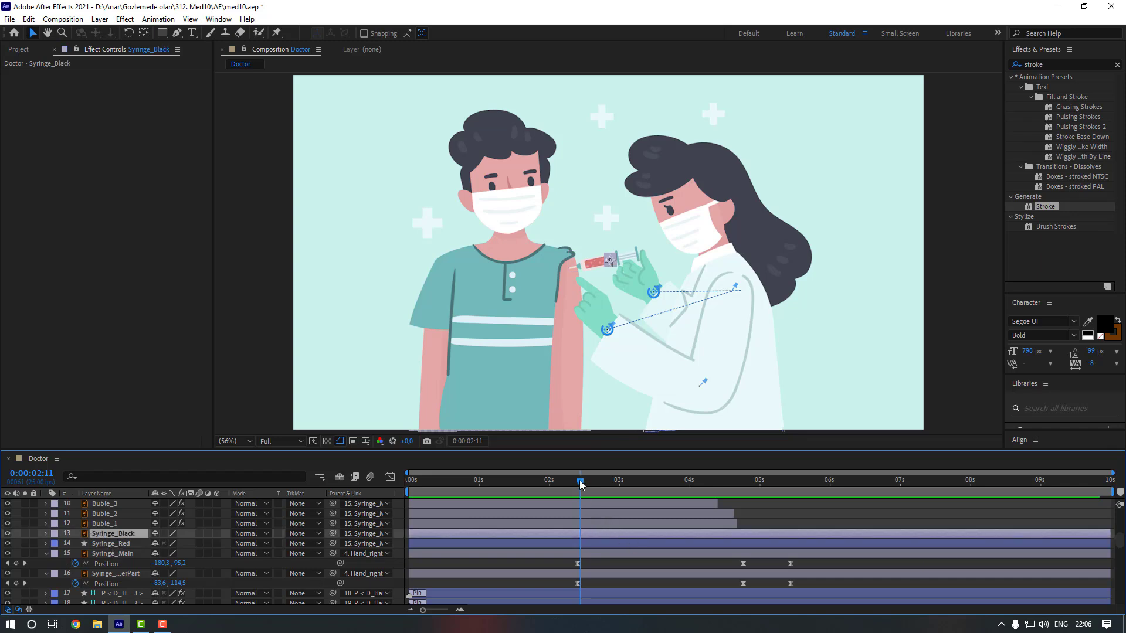
key(alt+shift+p)
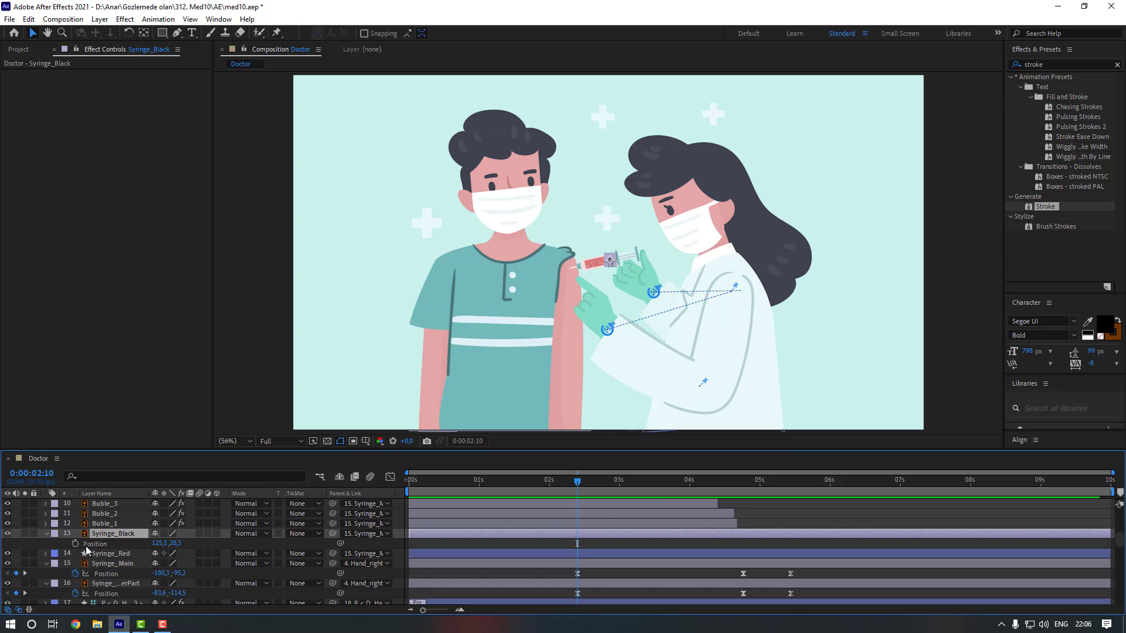
click(742, 487)
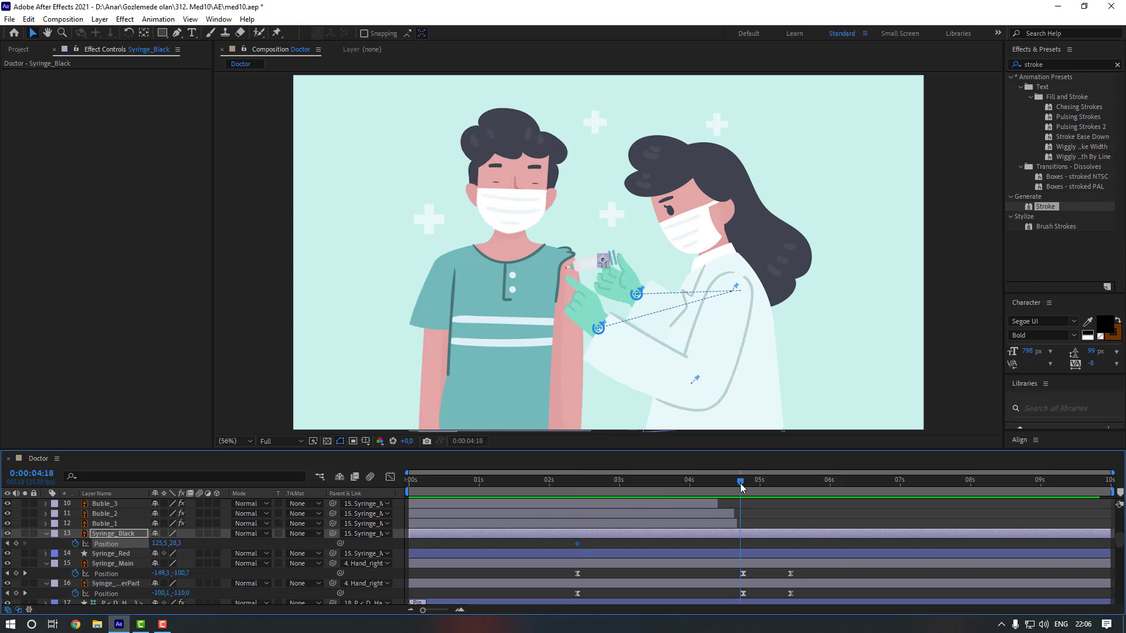
scroll(606, 284, up, 6)
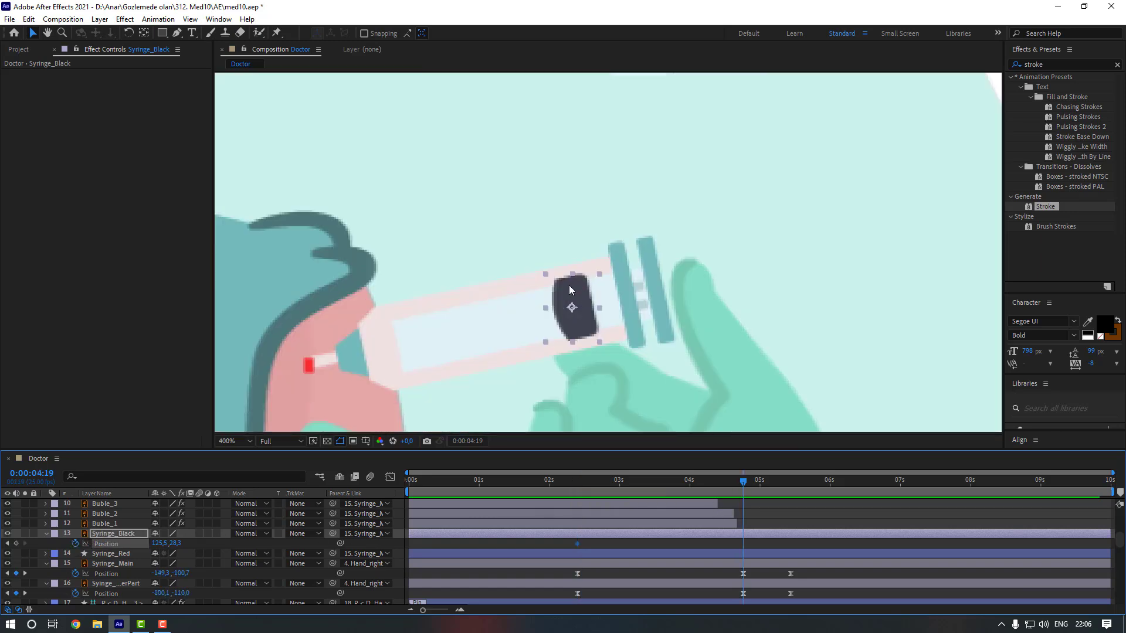
drag(579, 310, 419, 345)
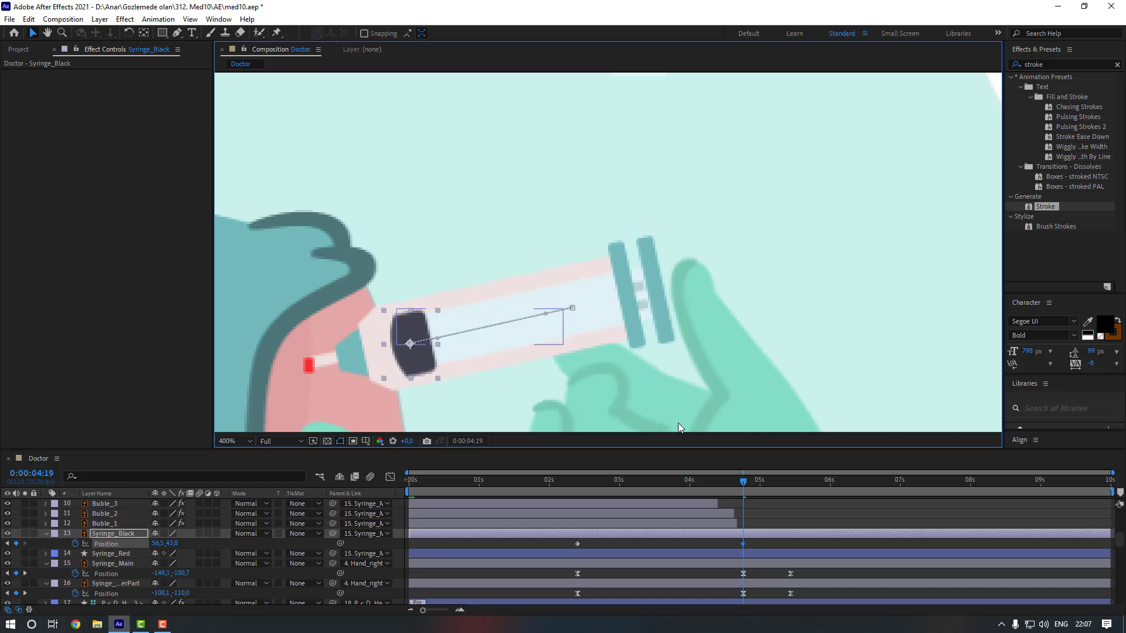
Apply Easy Ease to both Syringe_Black Position keyframes and preview the plunger motion from 0:00:02:03
drag(753, 541, 576, 547)
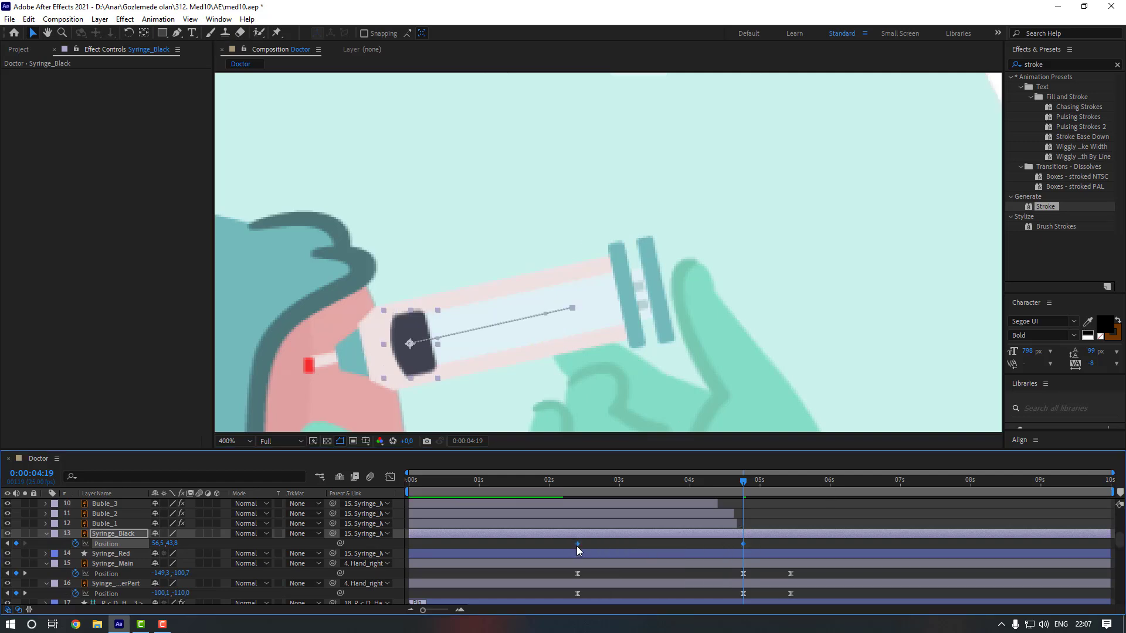
right_click(576, 545)
mouse_move(610, 538)
click(751, 463)
scroll(636, 339, down, 4)
click(643, 544)
scroll(596, 357, down, 2)
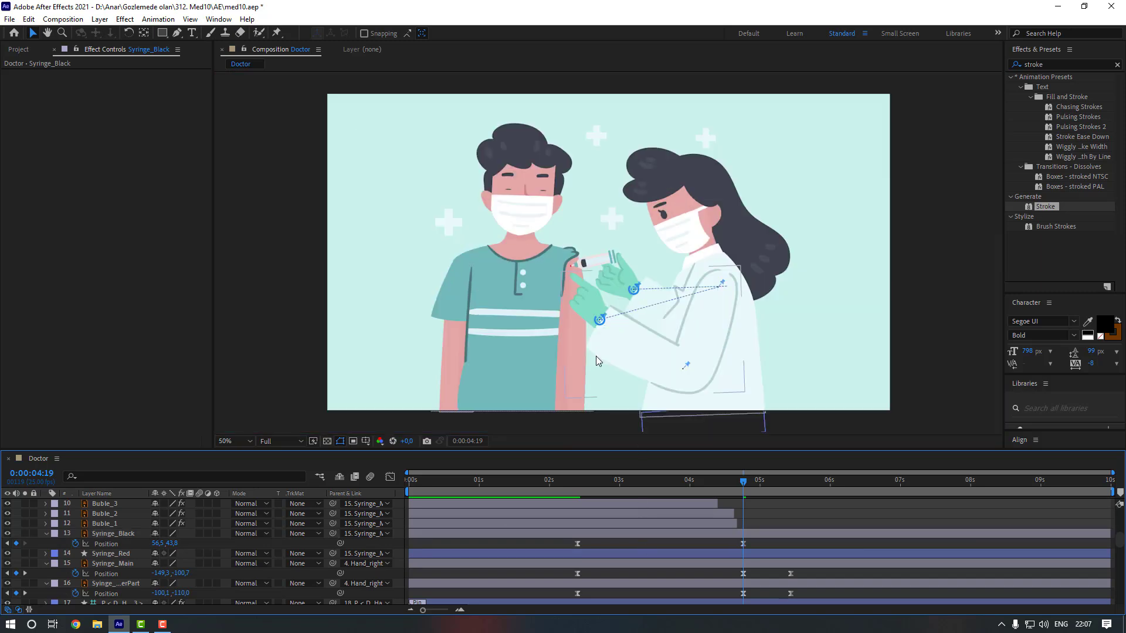
click(559, 482)
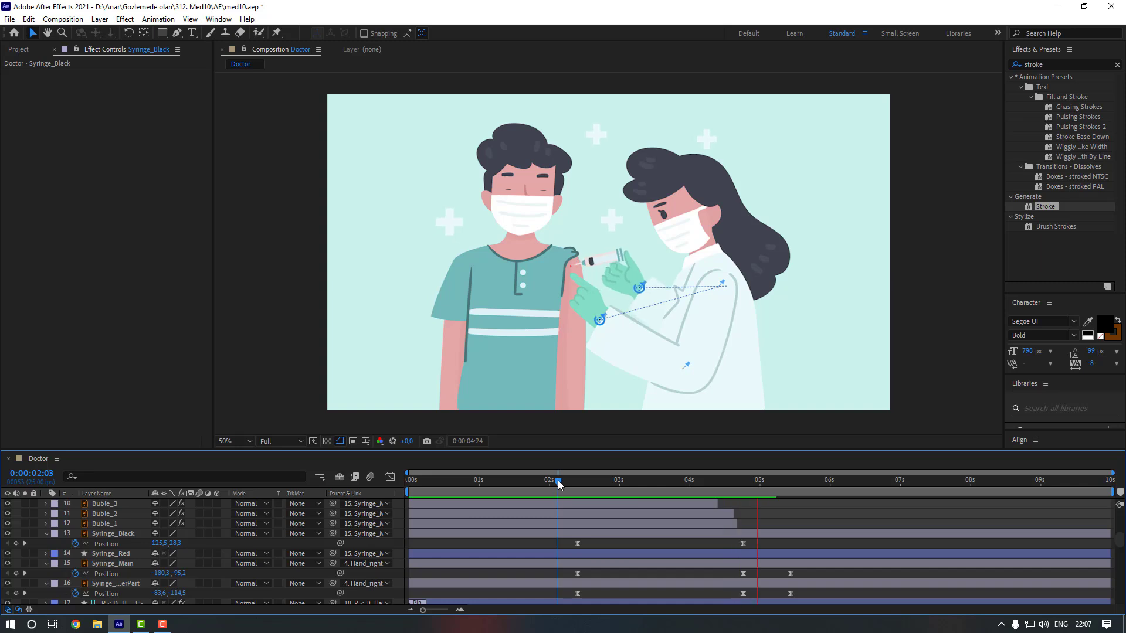
key(space)
Trim the end of Buble_7 to 0:00:02:24 and the end of Buble_6 to 0:00:03:00, where the plunger reaches them
scroll(608, 275, up, 6)
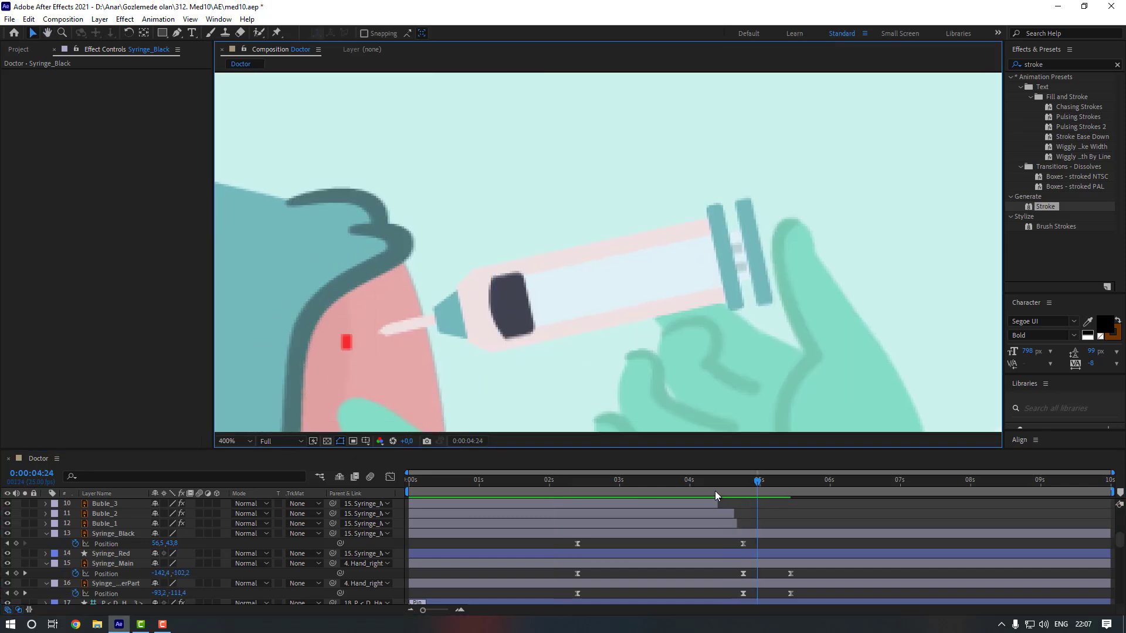
drag(715, 487, 616, 486)
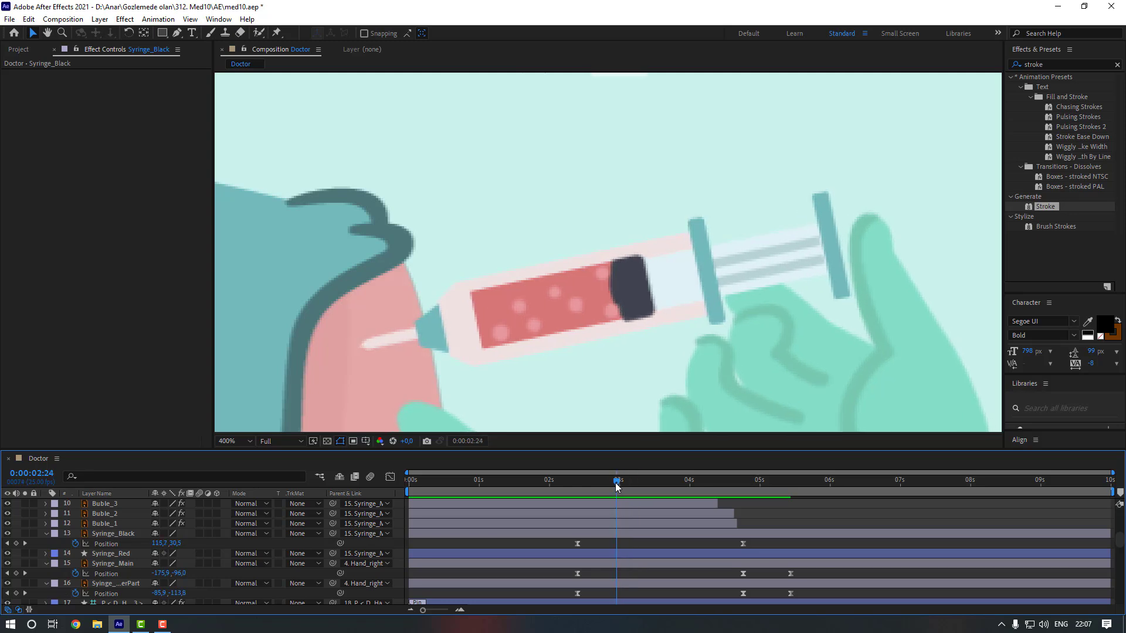
scroll(659, 530, up, 3)
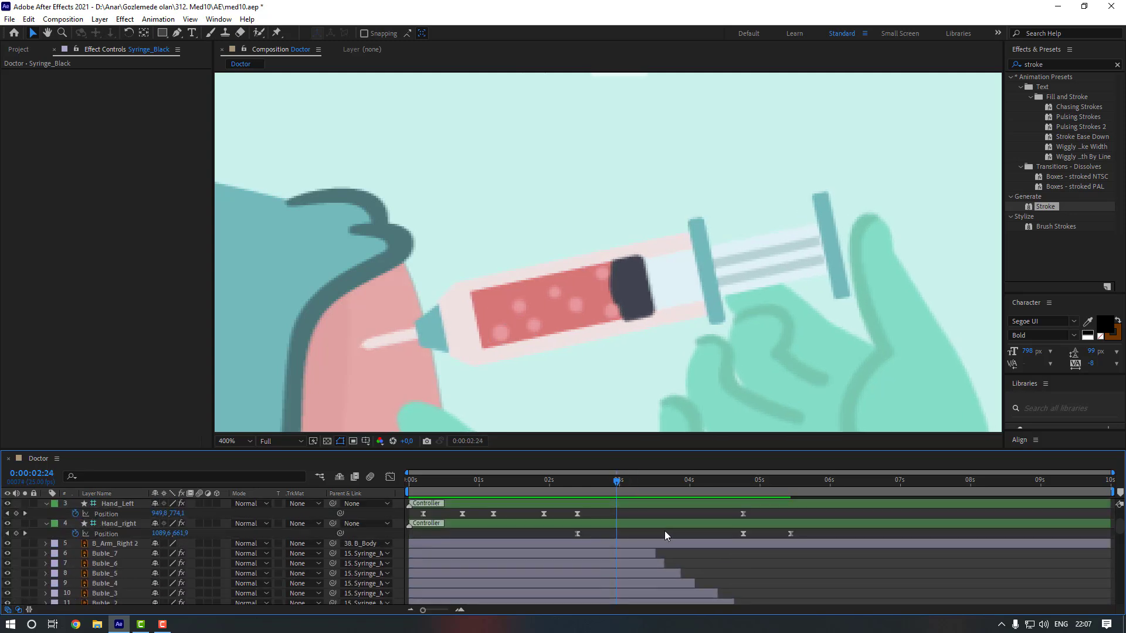
drag(653, 523, 615, 526)
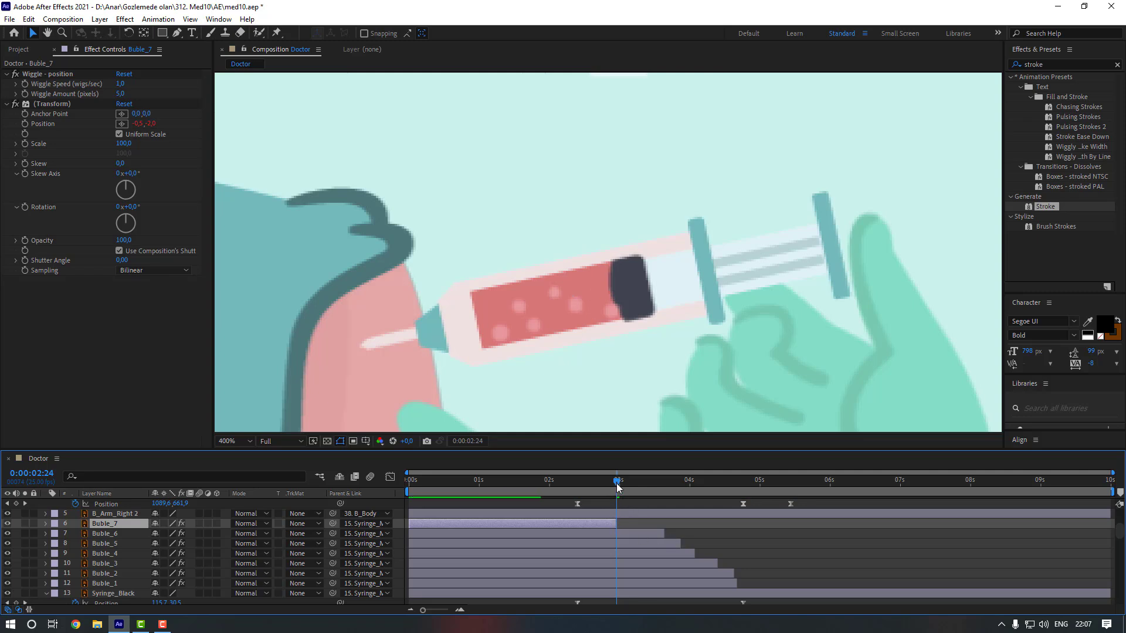
drag(617, 484, 620, 485)
click(663, 533)
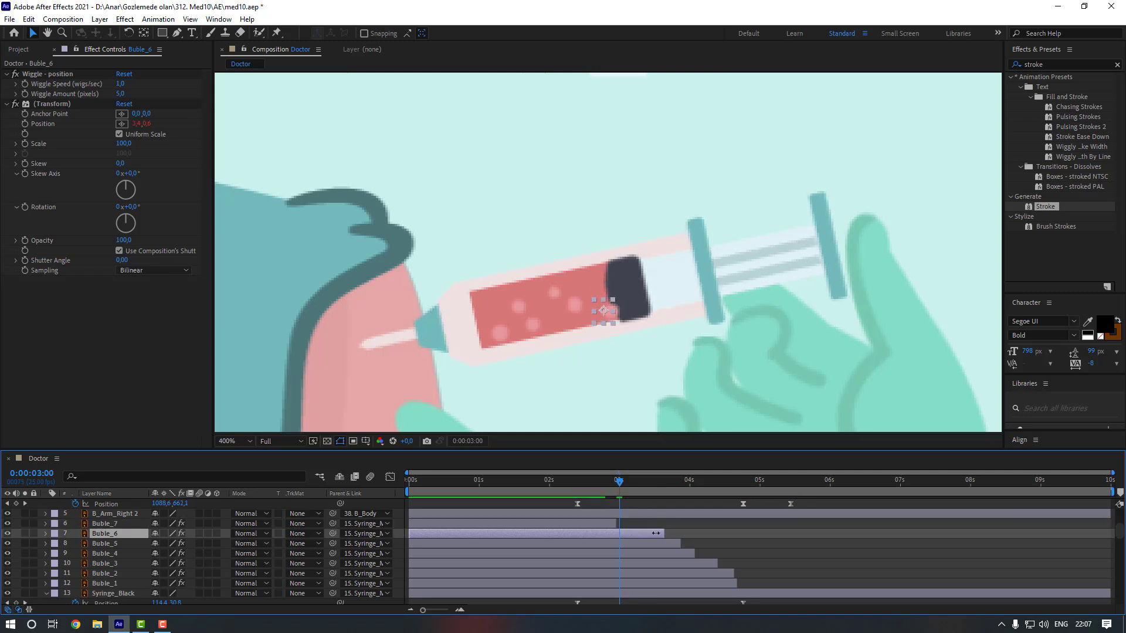
drag(655, 533, 620, 535)
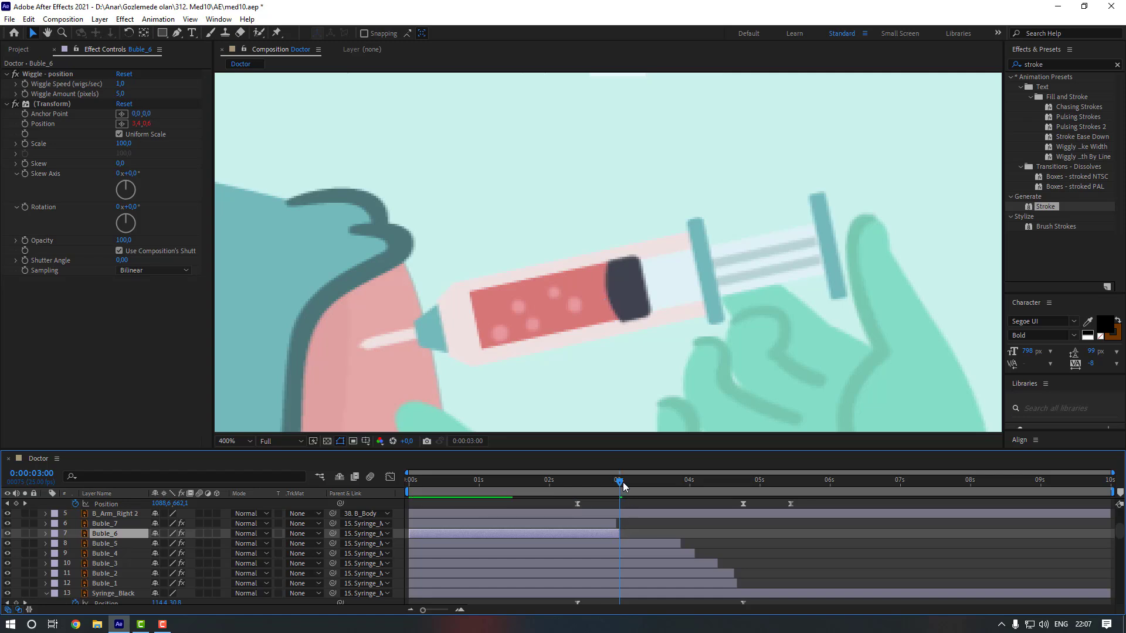
Trim the end of the Buble_5 layer to 0:00:03:07 and the end of Buble_4 to 0:00:03:13
drag(623, 486, 643, 485)
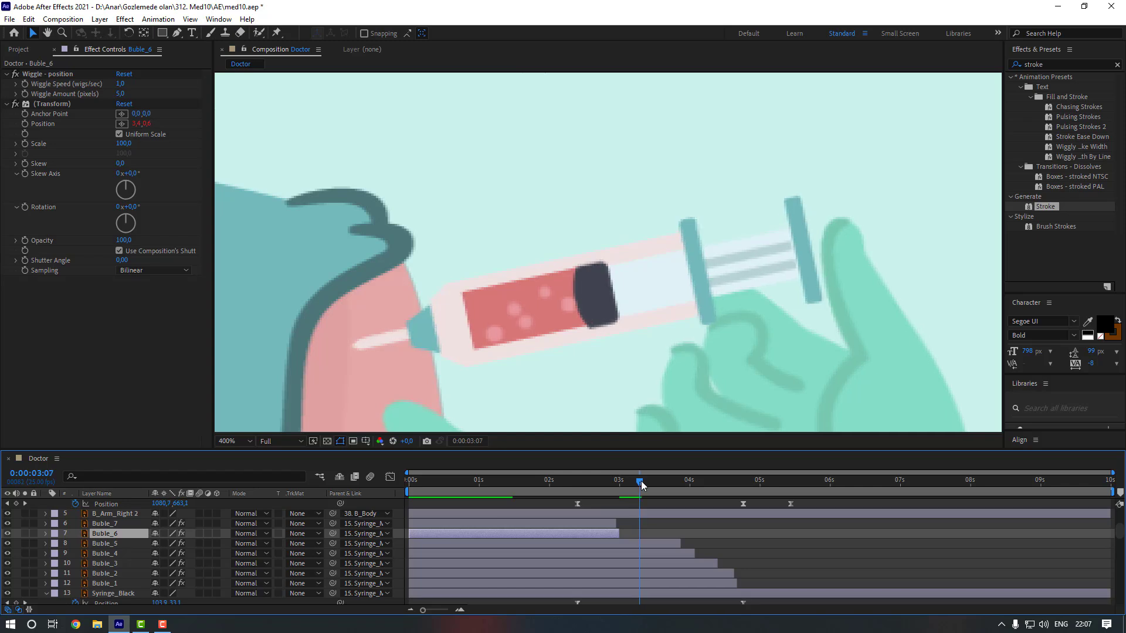
click(676, 544)
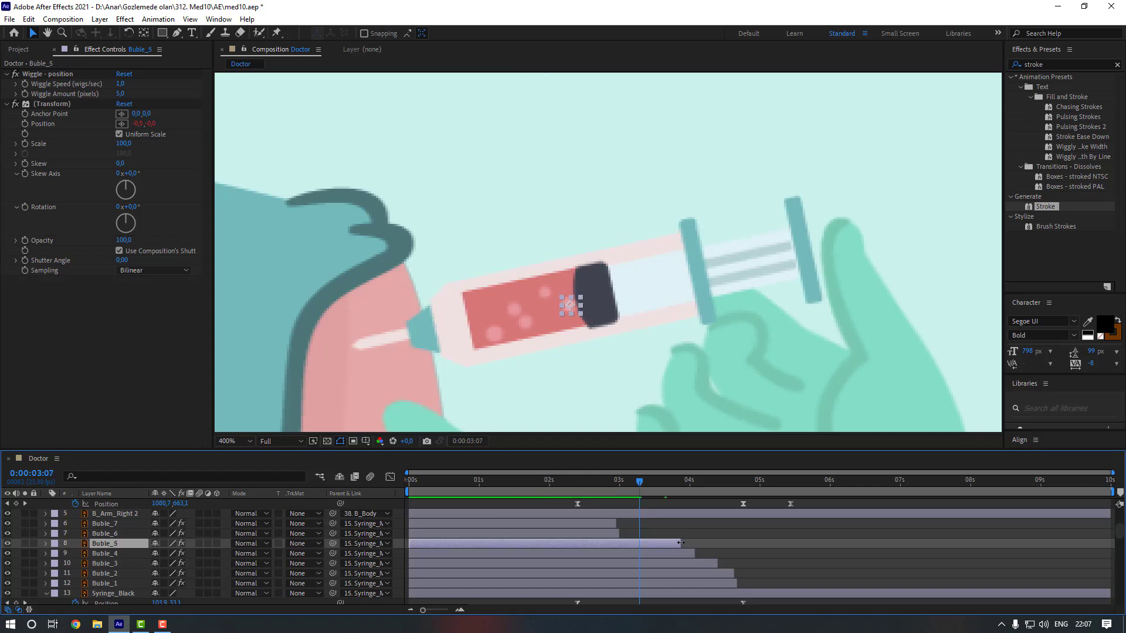
drag(678, 543, 639, 544)
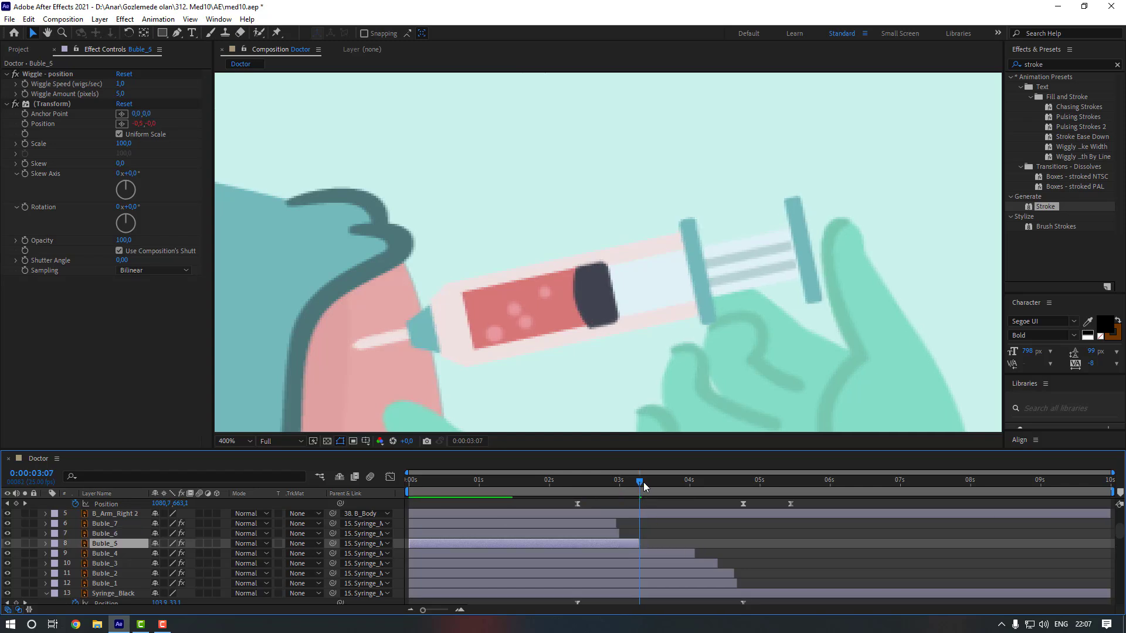
drag(643, 486, 657, 486)
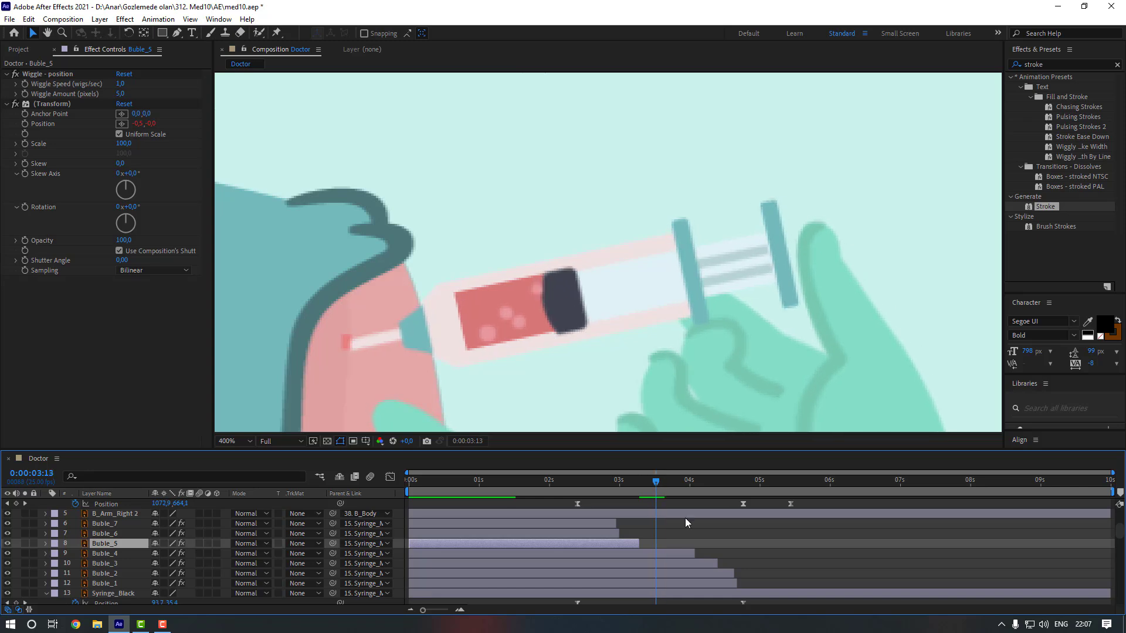
click(687, 555)
drag(694, 554, 655, 552)
Trim Buble_3, Buble_2 and Buble_1 to end where the plunger reaches each, with Buble_2 ending at 0:00:03:21 and Buble_1 at 0:00:04:01
drag(655, 484, 673, 485)
click(702, 564)
drag(716, 563, 670, 551)
drag(671, 483, 680, 485)
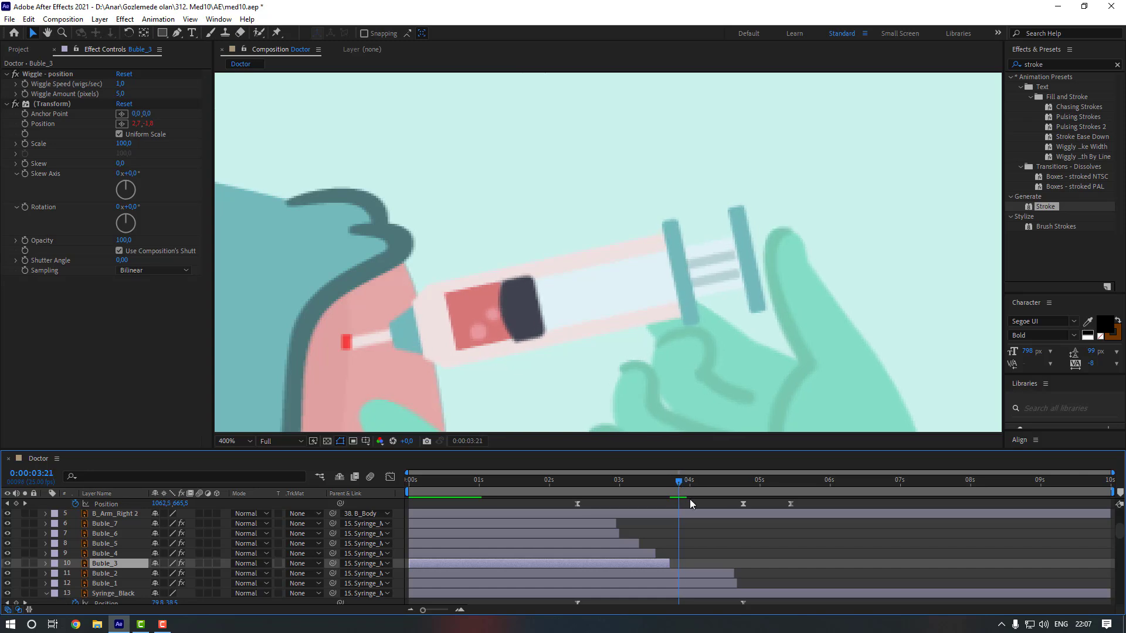
drag(734, 574, 682, 577)
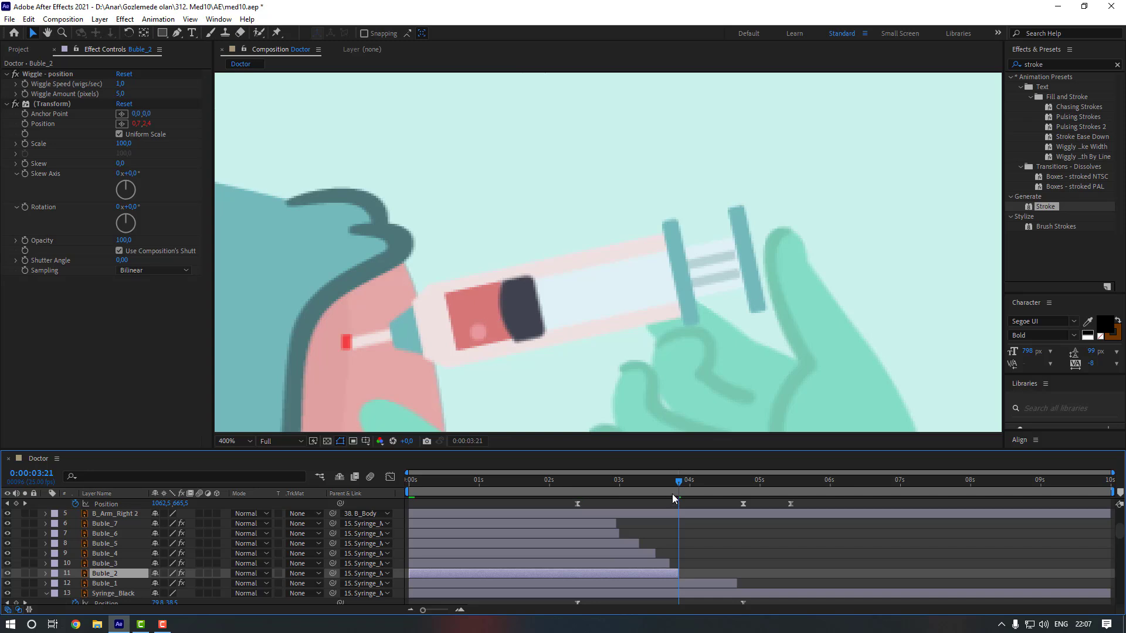
drag(682, 482, 693, 484)
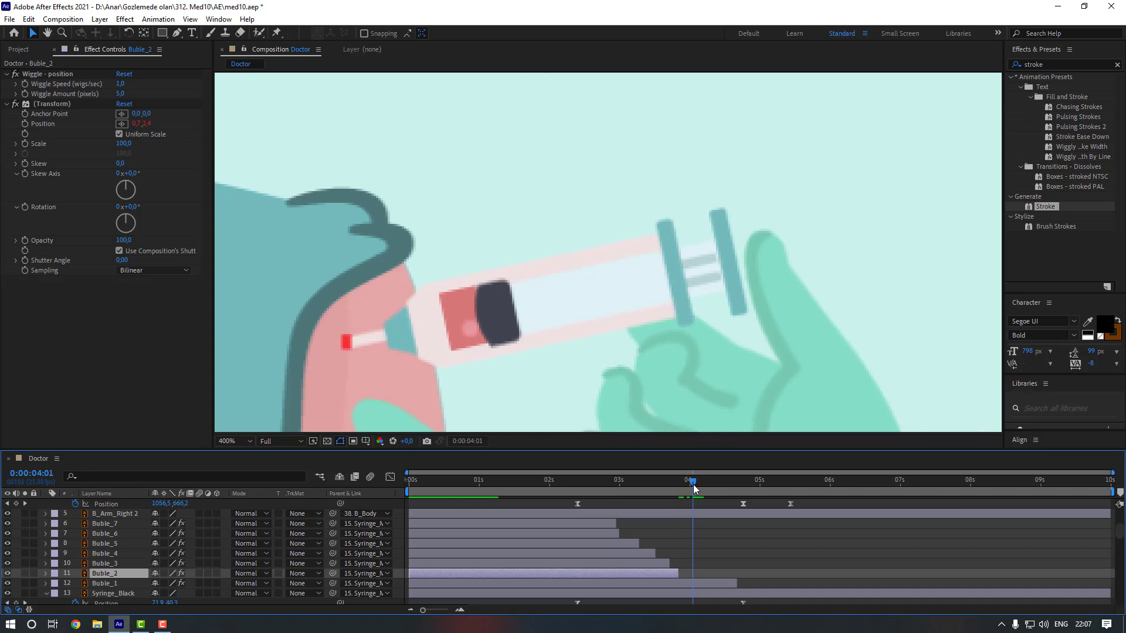
drag(736, 583, 695, 584)
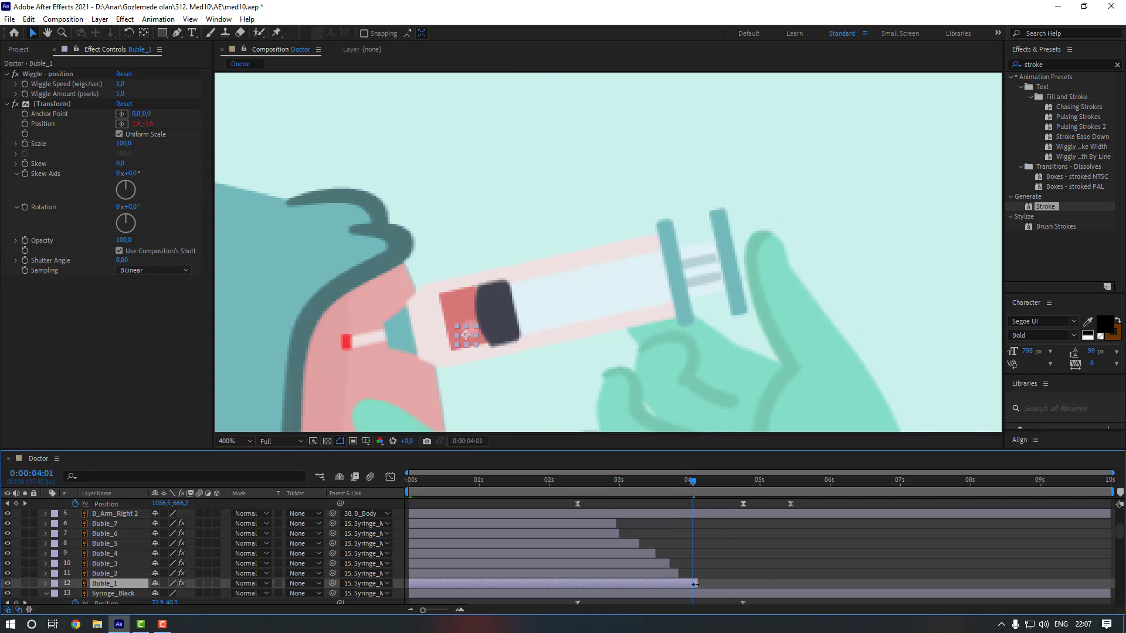